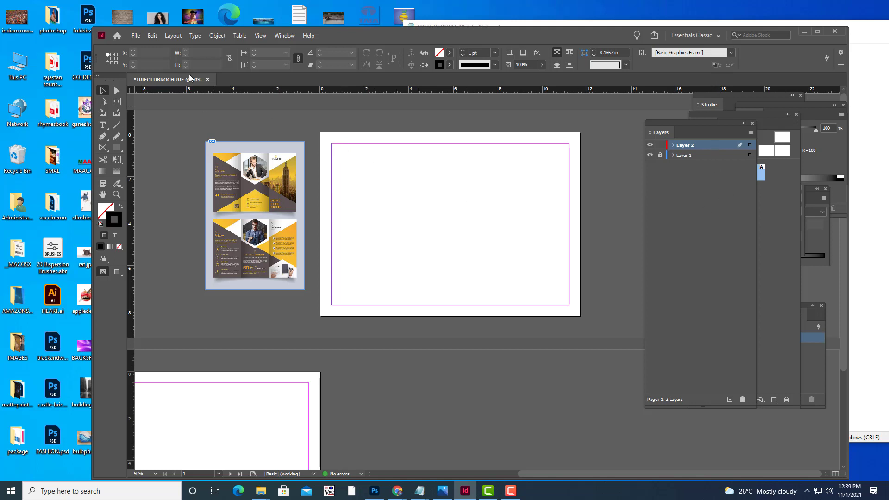
Set page margins to 0.1875 in on all sides, with 3 columns and a 0.0625 in gutter.
{"action": "left_click", "coordinate": [171, 36]}
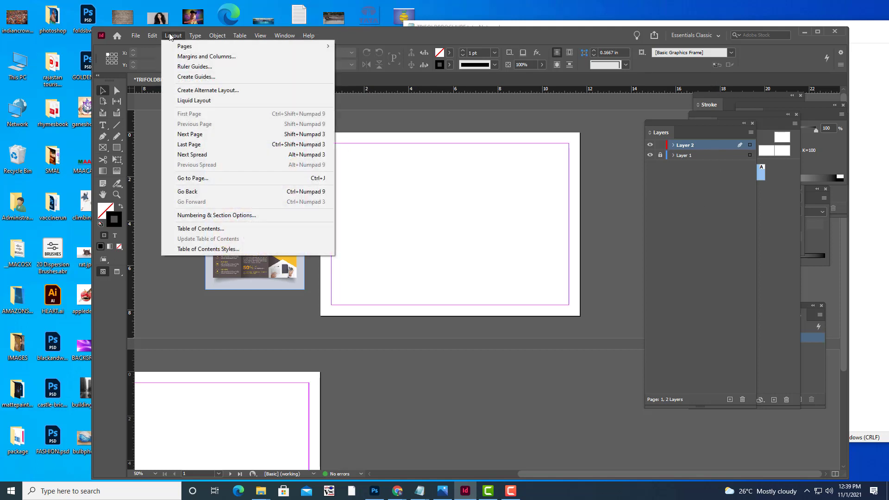
{"action": "left_click", "coordinate": [194, 56]}
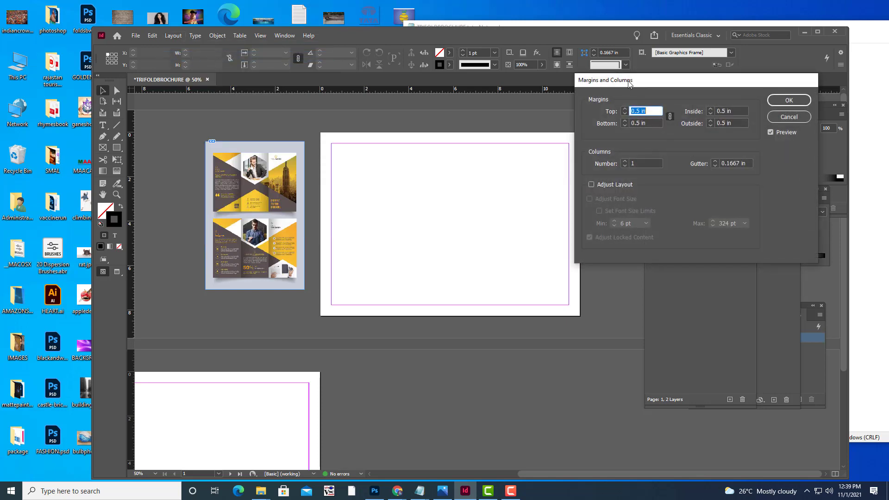
{"action": "left_click_drag", "start_coordinate": [615, 83], "coordinate": [593, 124]}
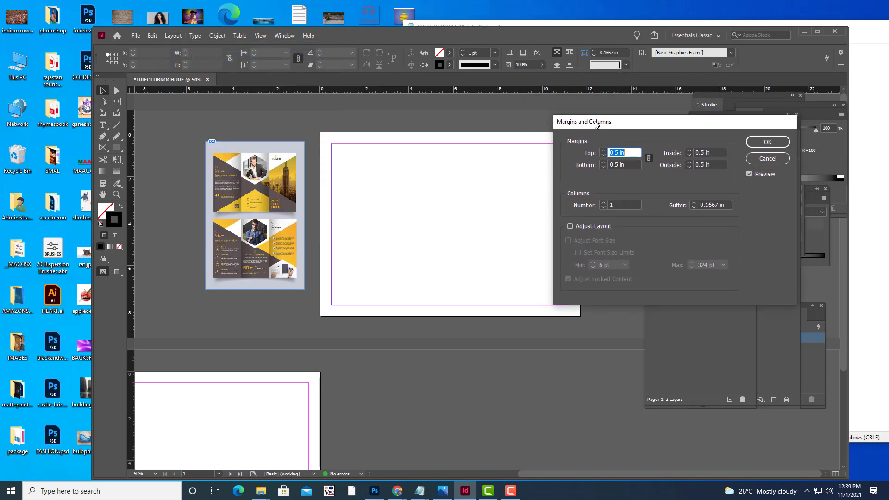
{"action": "left_click", "coordinate": [614, 152]}
{"action": "key", "text": "Down"}
{"action": "key", "text": "Down"}
{"action": "key", "text": "Down"}
{"action": "key", "text": "Down"}
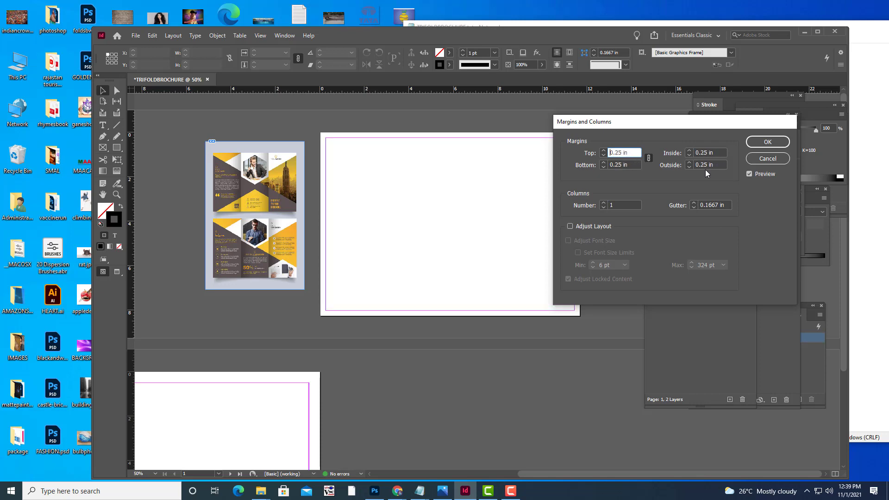
{"action": "key", "text": "Down"}
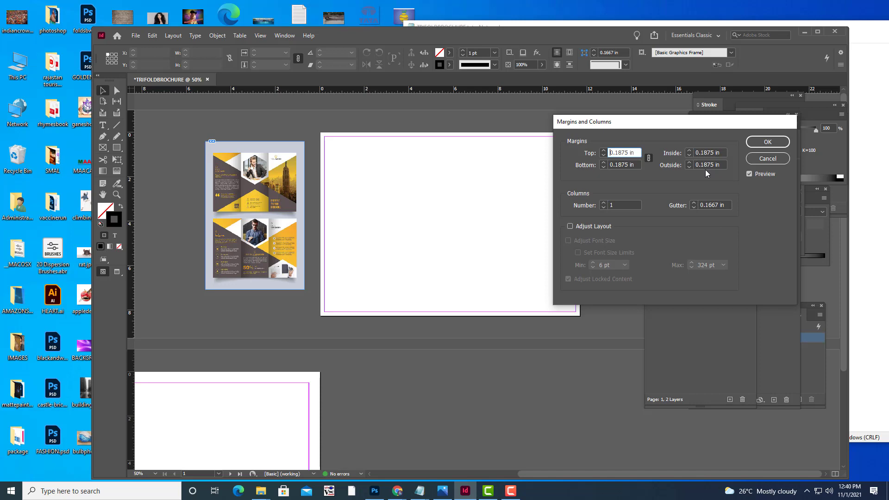
{"action": "left_click_drag", "start_coordinate": [604, 125], "coordinate": [648, 162]}
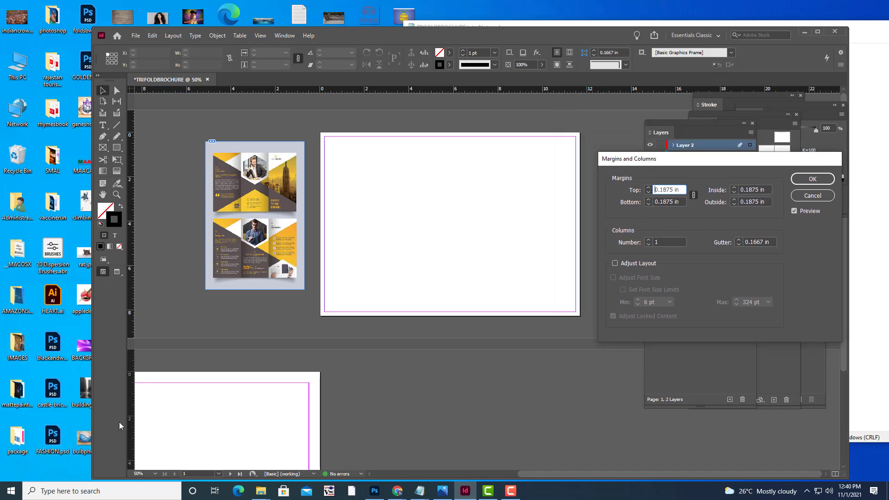
{"action": "left_click_drag", "start_coordinate": [653, 167], "coordinate": [643, 164]}
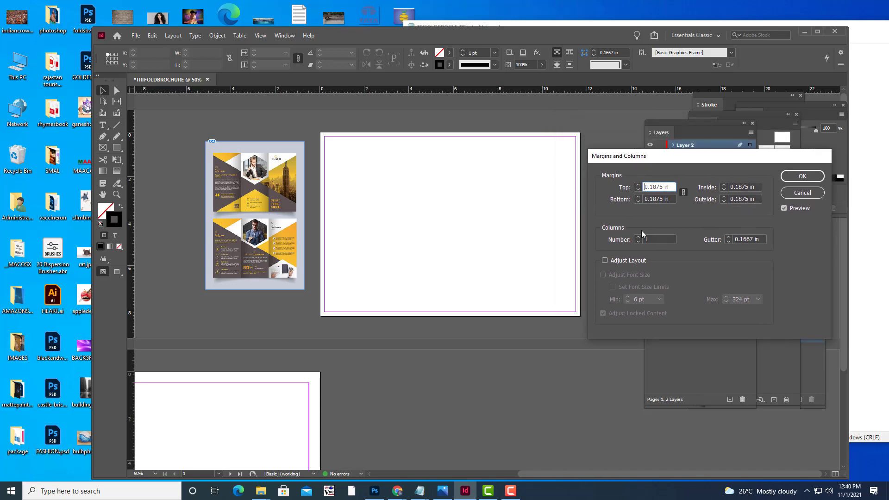
{"action": "left_click", "coordinate": [638, 238]}
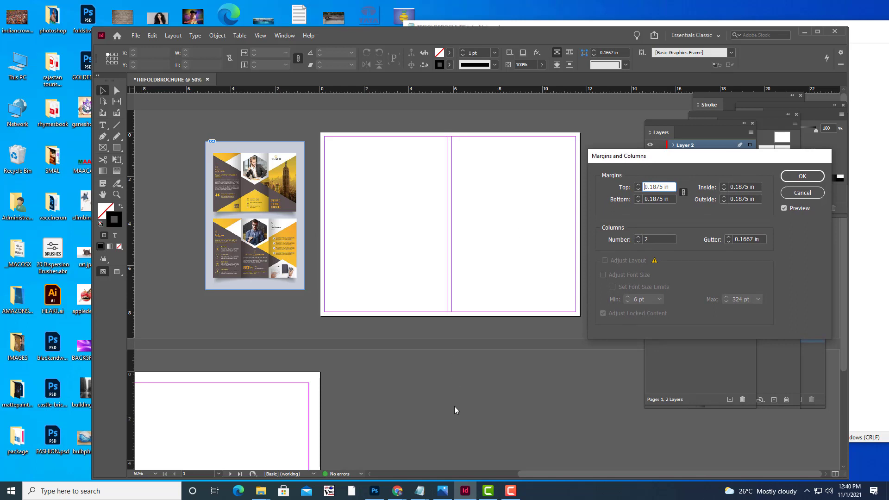
{"action": "left_click", "coordinate": [638, 238]}
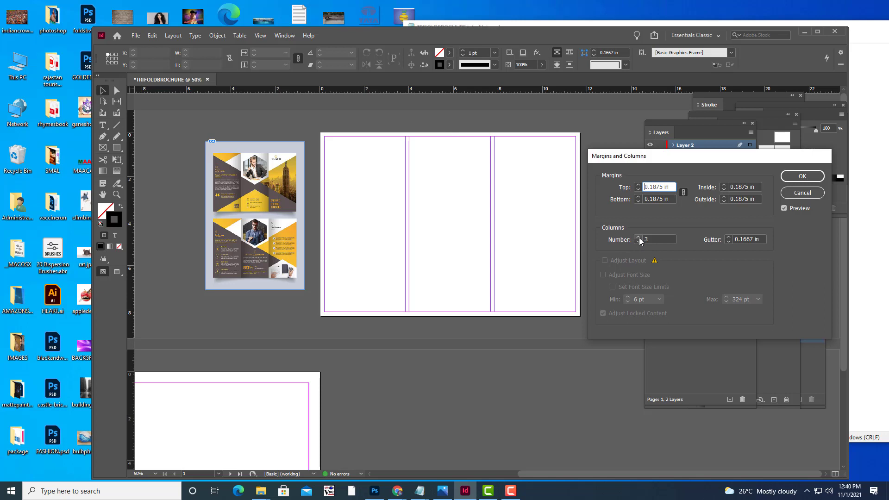
{"action": "left_click", "coordinate": [729, 242]}
{"action": "left_click", "coordinate": [729, 241]}
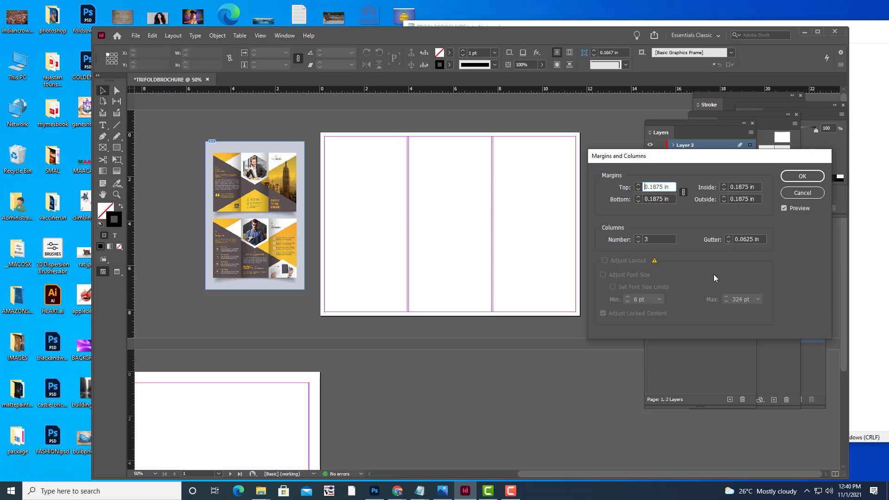
{"action": "left_click", "coordinate": [729, 242]}
{"action": "left_click_drag", "start_coordinate": [710, 160], "coordinate": [675, 153]}
{"action": "left_click", "coordinate": [768, 169]}
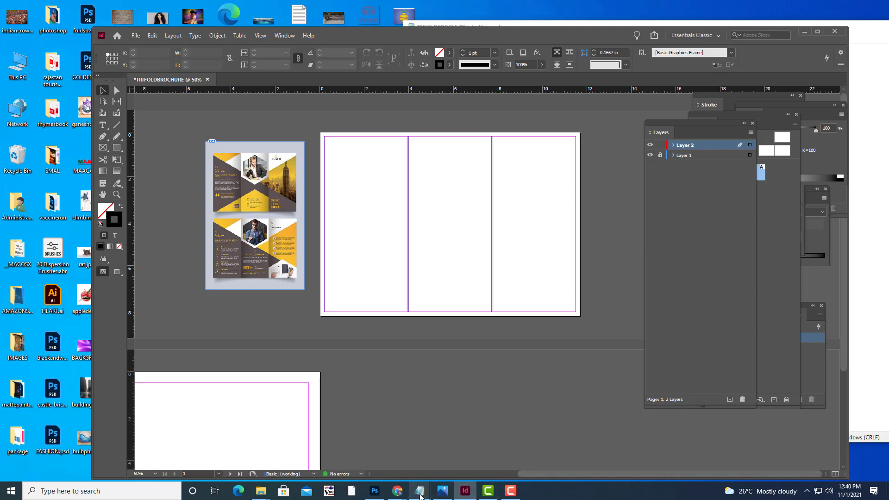
{"action": "mouse_move", "coordinate": [419, 489]}
{"action": "left_click", "coordinate": [544, 444]}
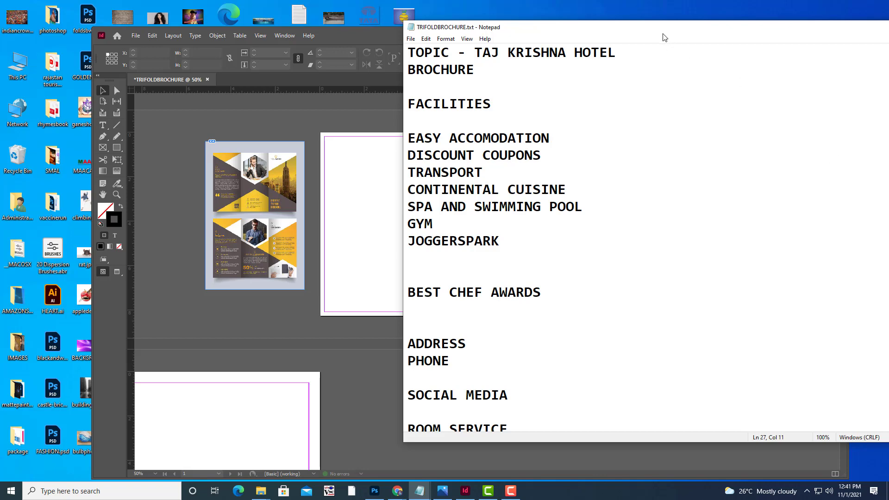
{"action": "left_click_drag", "start_coordinate": [666, 31], "coordinate": [622, 37]}
{"action": "left_click", "coordinate": [847, 33]}
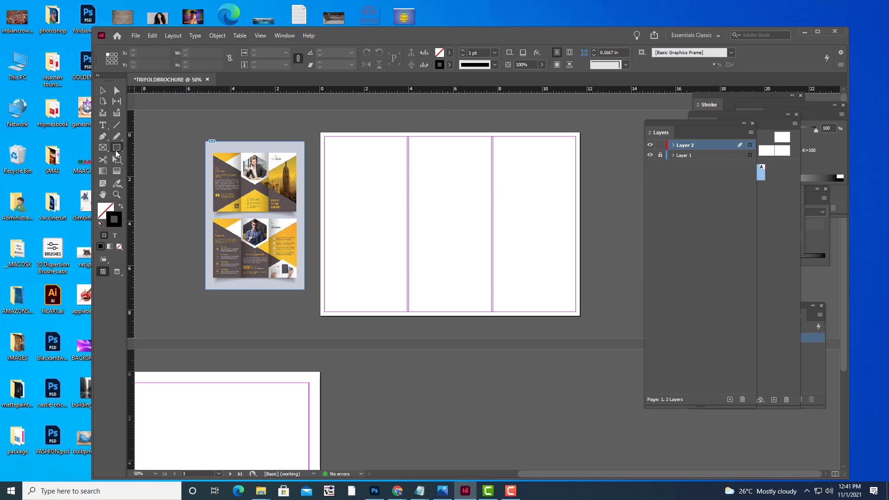
Replace the test hexagon with a 4-sided 2.1 × 2.125 in polygon frame in the first column.
{"action": "left_click_drag", "start_coordinate": [117, 148], "coordinate": [141, 182]}
{"action": "left_click_drag", "start_coordinate": [349, 196], "coordinate": [395, 244]}
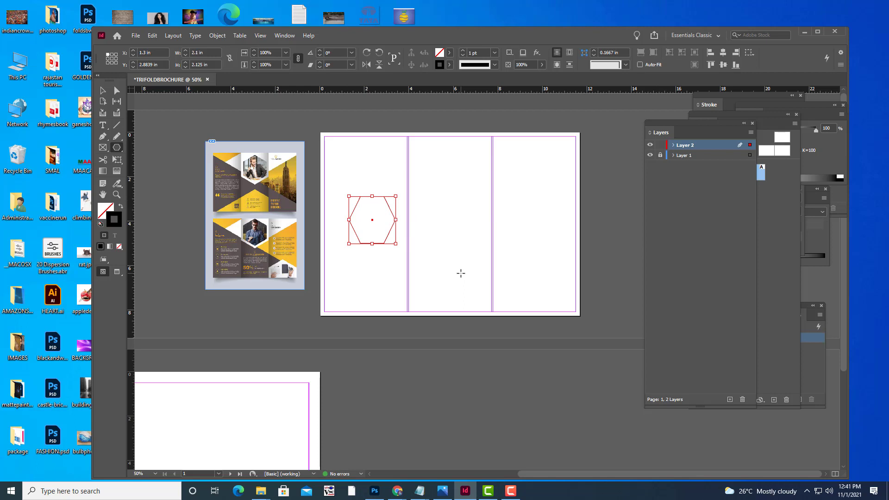
{"action": "key", "text": "ctrl+z"}
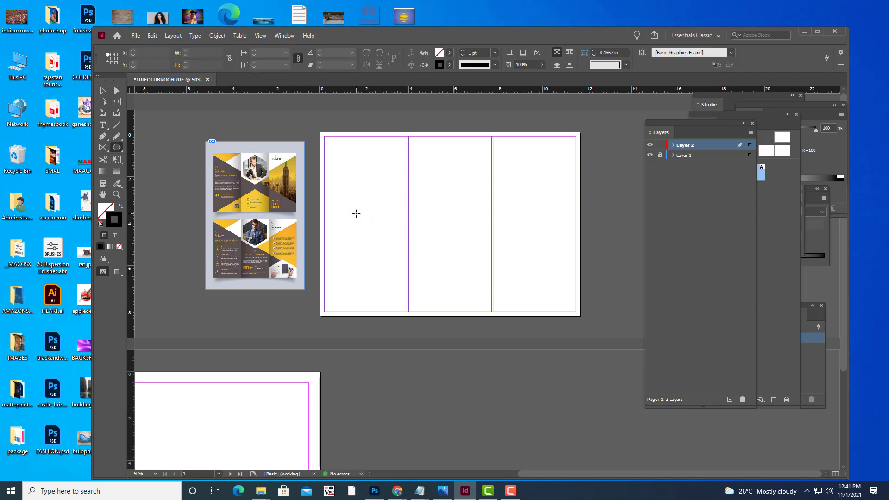
{"action": "left_click", "coordinate": [356, 213]}
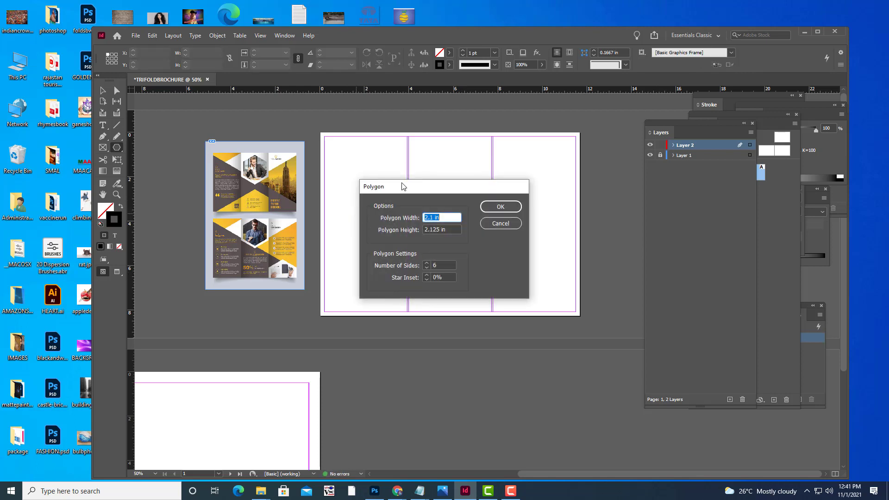
{"action": "left_click_drag", "start_coordinate": [413, 191], "coordinate": [490, 161]}
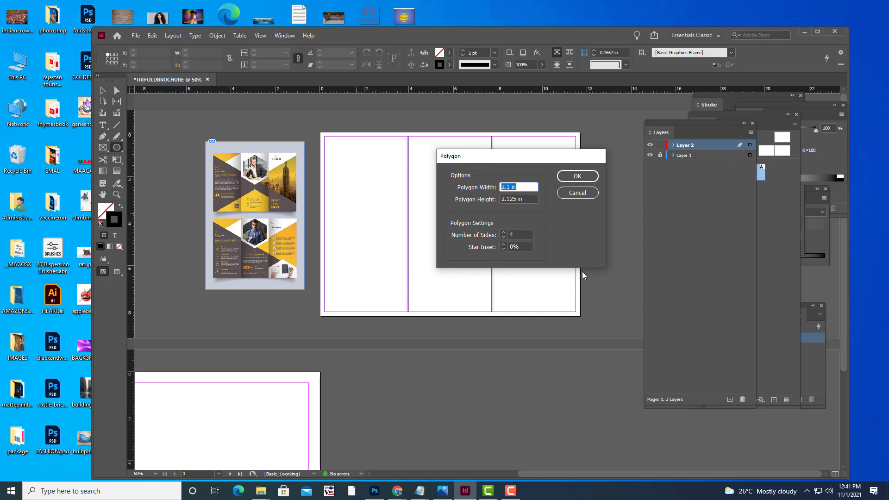
{"action": "left_click", "coordinate": [569, 177]}
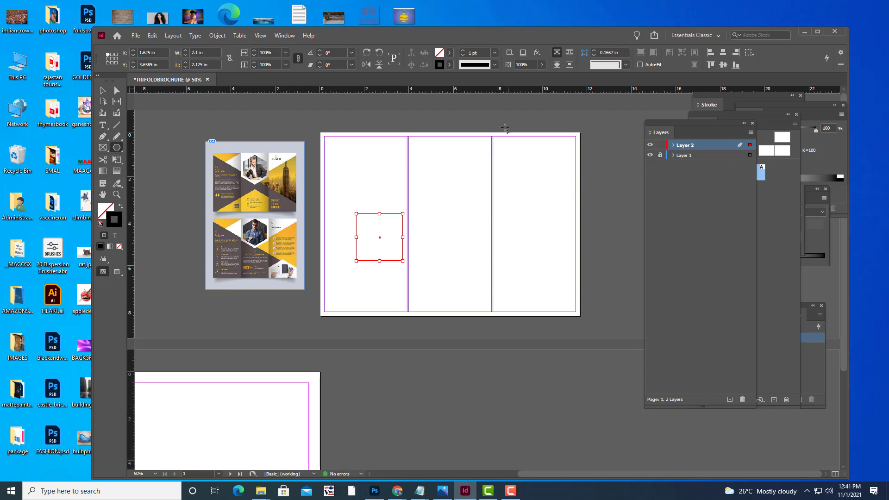
{"action": "left_click", "coordinate": [448, 56]}
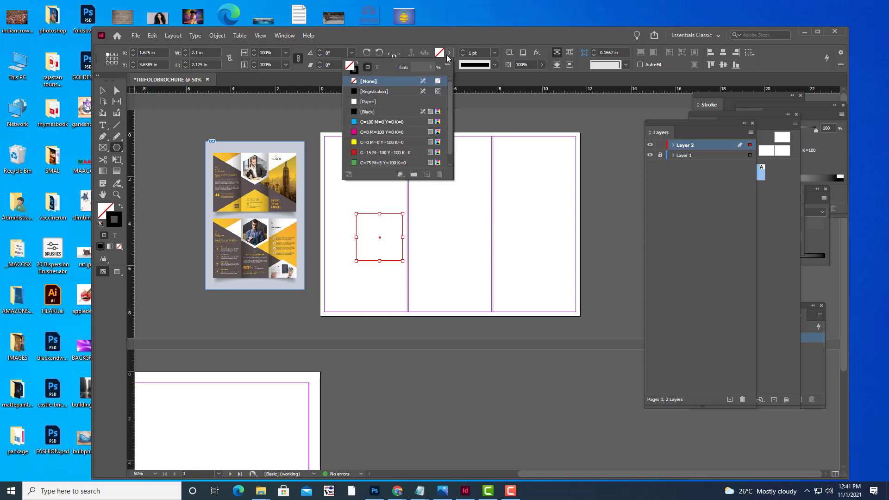
Fill the square with the C=100 M=0 Y=0 K=0 swatch and slant its right corners inward.
{"action": "left_click", "coordinate": [356, 123]}
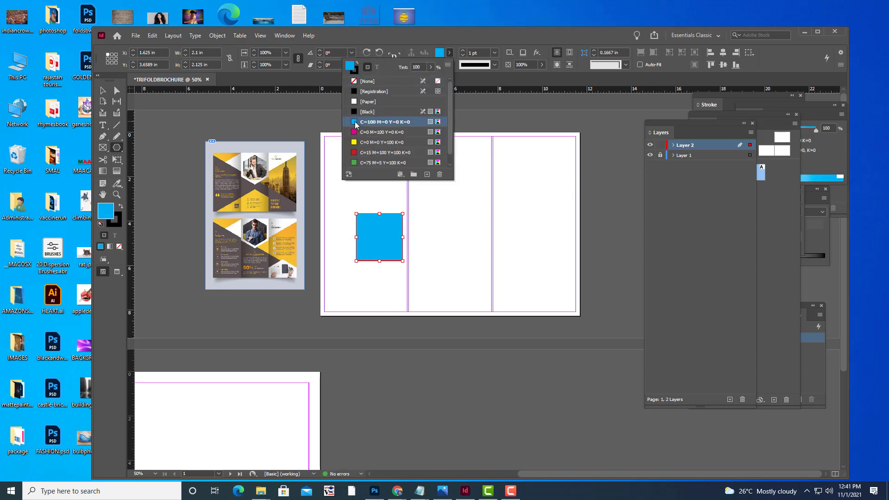
{"action": "key", "text": "a"}
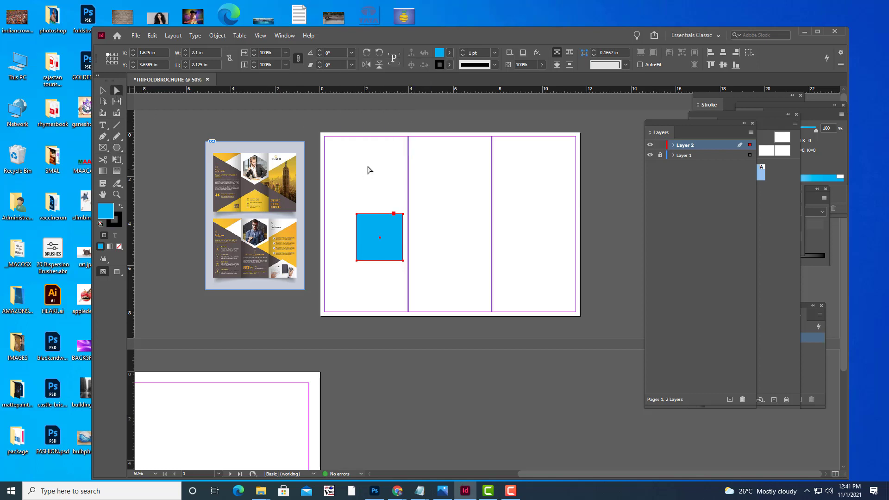
{"action": "left_click", "coordinate": [387, 191]}
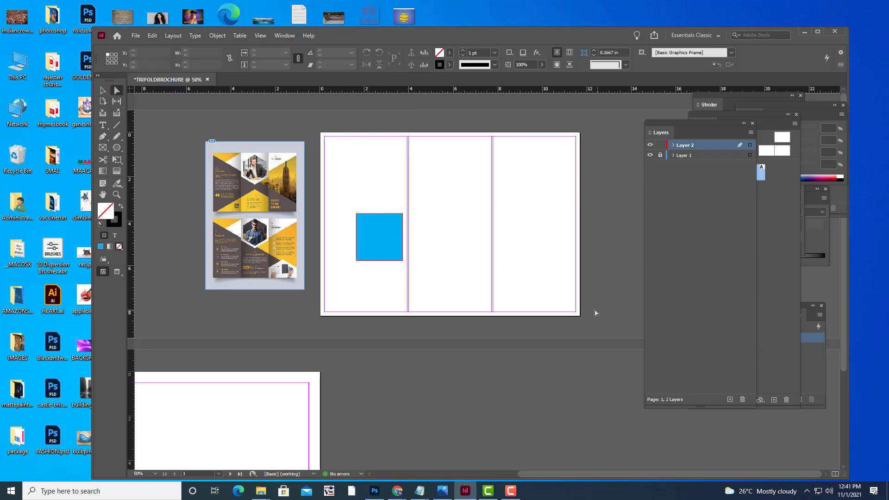
{"action": "key", "text": "ctrl+="}
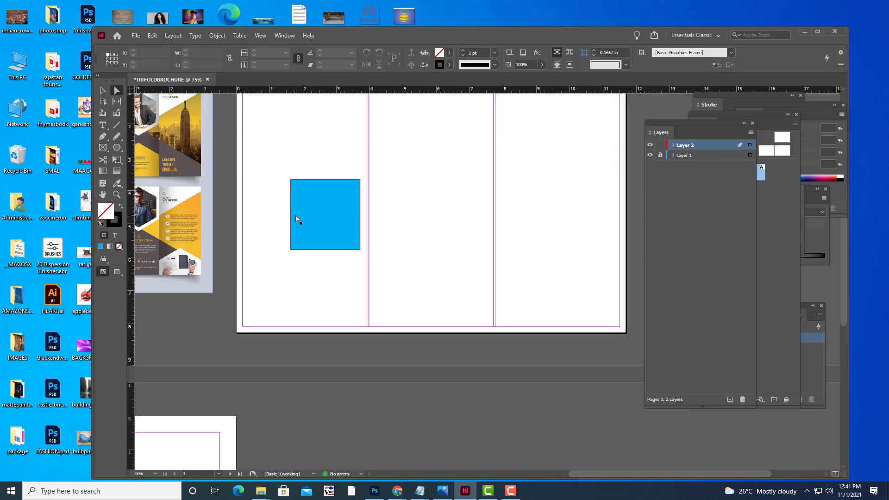
{"action": "left_click", "coordinate": [359, 182]}
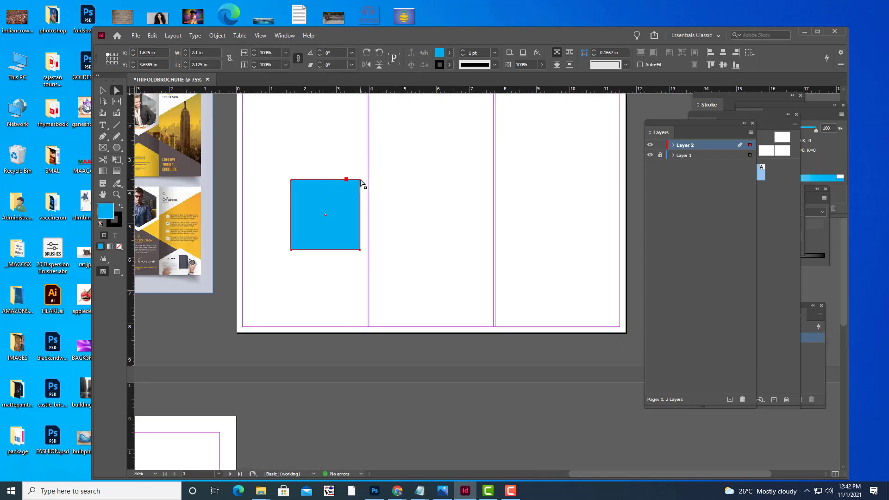
{"action": "left_click_drag", "start_coordinate": [360, 180], "coordinate": [362, 201]}
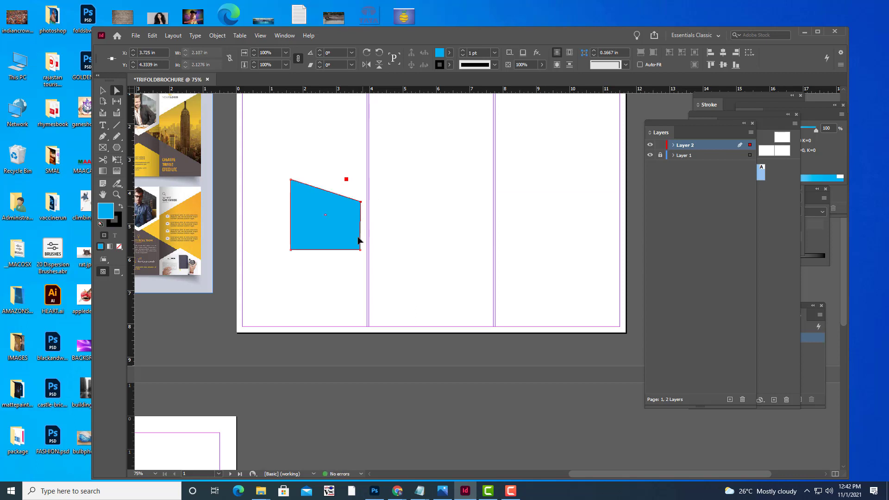
{"action": "left_click_drag", "start_coordinate": [360, 250], "coordinate": [363, 236]}
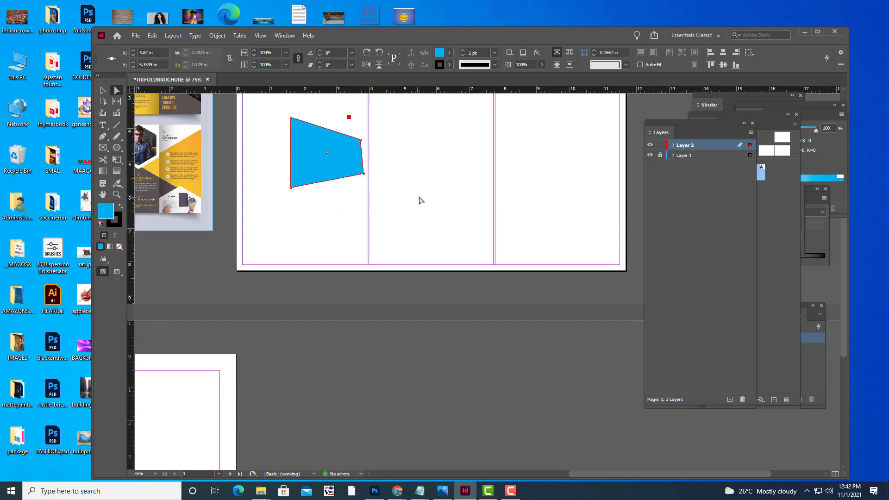
{"action": "key", "text": "ctrl+minus"}
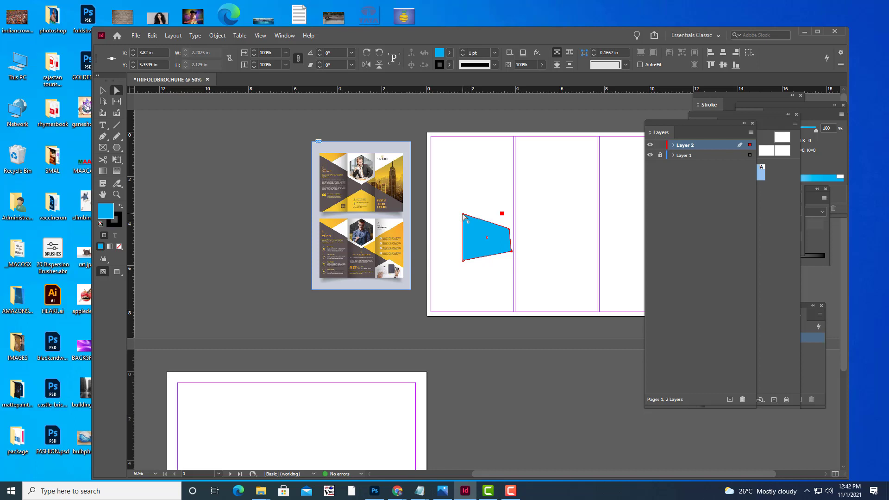
Stretch the left corners to the page's top and bottom corners, and align the right points with the first column guide.
{"action": "left_click_drag", "start_coordinate": [464, 215], "coordinate": [426, 140]}
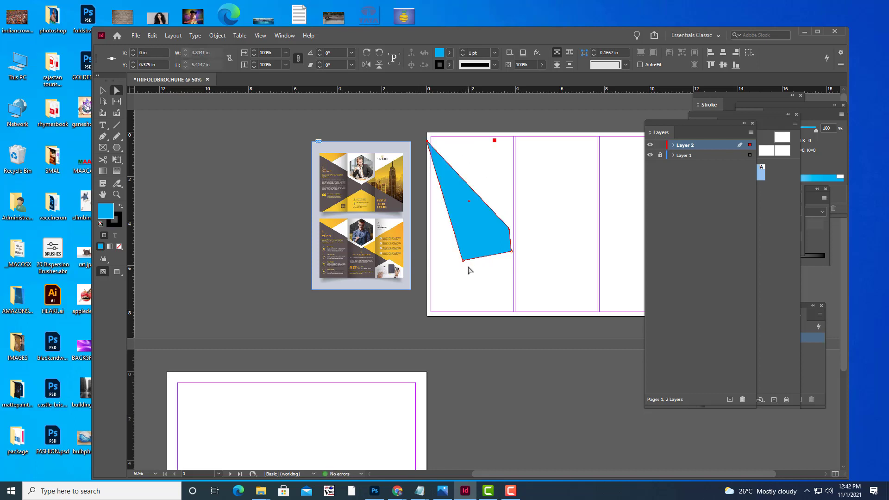
{"action": "left_click_drag", "start_coordinate": [463, 260], "coordinate": [427, 320]}
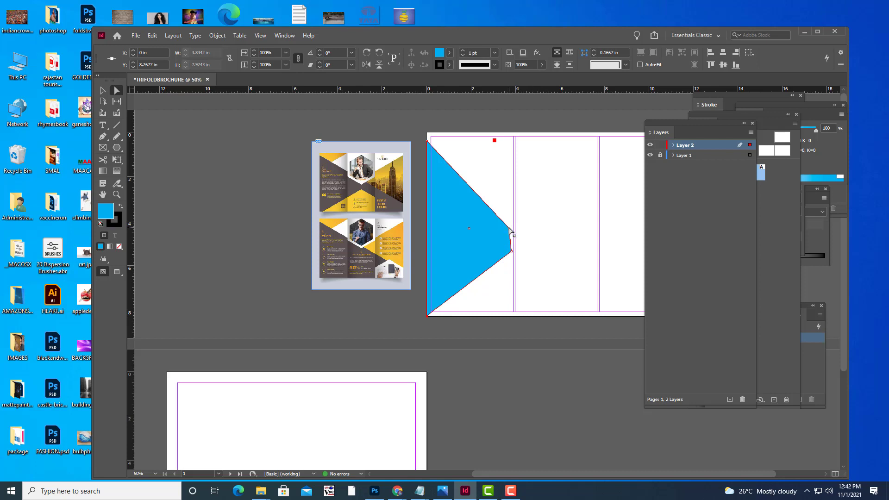
{"action": "left_click_drag", "start_coordinate": [509, 229], "coordinate": [513, 188]}
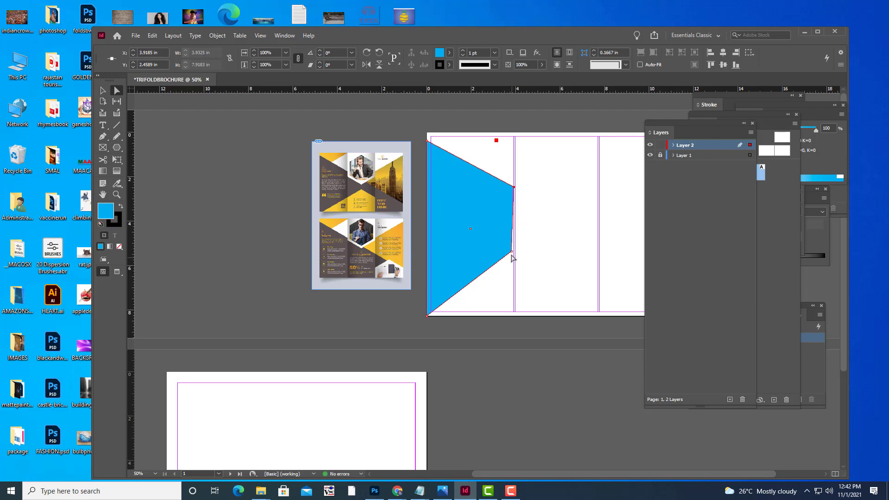
{"action": "left_click_drag", "start_coordinate": [511, 252], "coordinate": [514, 251]}
Fine-tune the blue shape's top-right and bottom-right corners.
{"action": "key", "text": "ctrl+equal"}
{"action": "key", "text": "ctrl+equal"}
{"action": "key", "text": "ctrl+equal"}
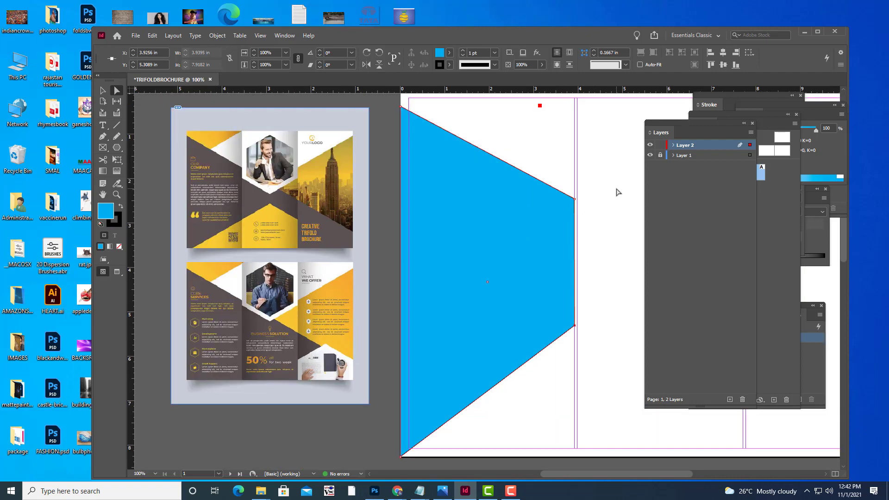
{"action": "left_click_drag", "start_coordinate": [598, 179], "coordinate": [597, 178]}
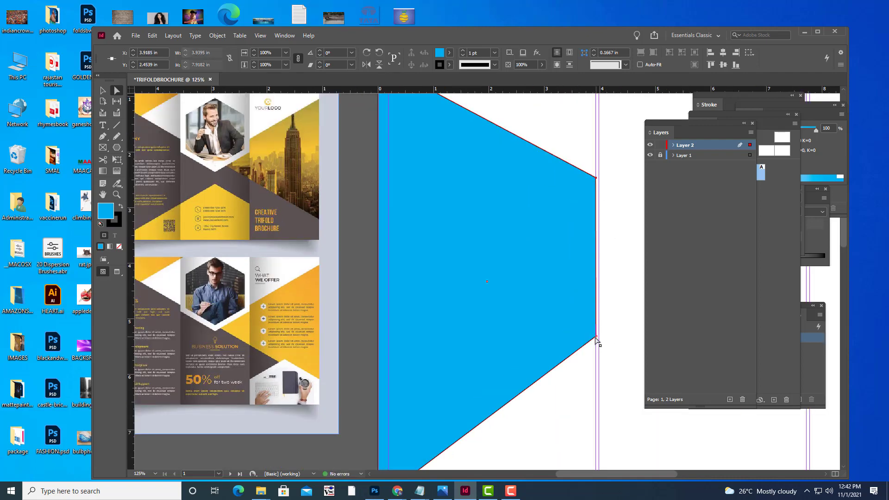
{"action": "left_click_drag", "start_coordinate": [595, 337], "coordinate": [596, 338]}
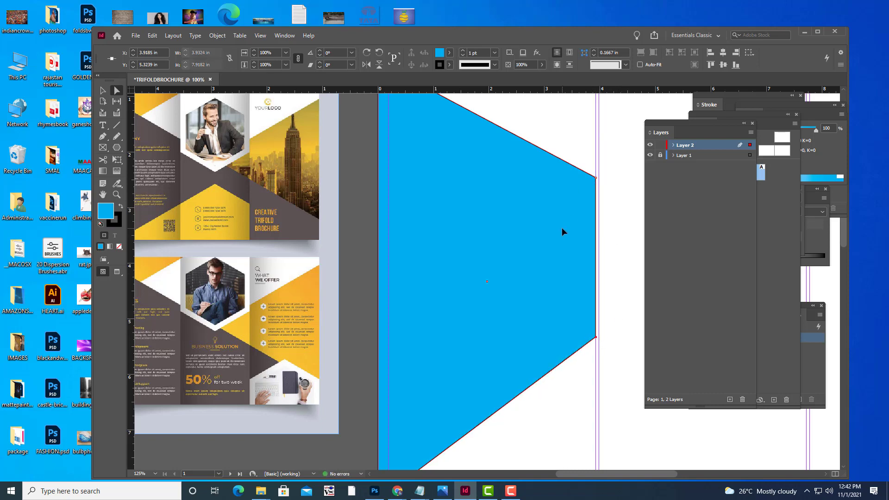
{"action": "key", "text": "ctrl+minus"}
{"action": "key", "text": "ctrl+minus"}
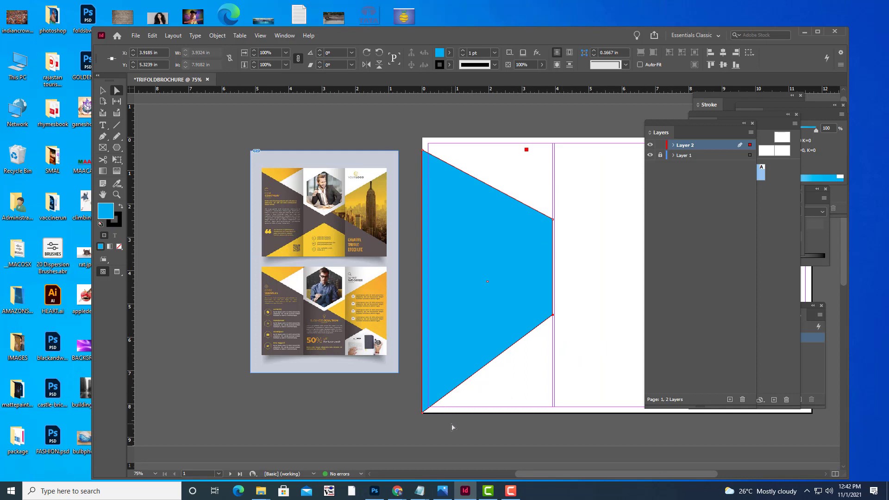
Add an anchor on the lower-left edge, drag it down to the page's bottom edge, then deselect.
{"action": "key", "text": "p"}
{"action": "left_click_drag", "start_coordinate": [105, 140], "coordinate": [134, 161]}
{"action": "left_click", "coordinate": [439, 401]}
{"action": "left_click", "coordinate": [117, 92]}
{"action": "left_click_drag", "start_coordinate": [439, 401], "coordinate": [440, 414]}
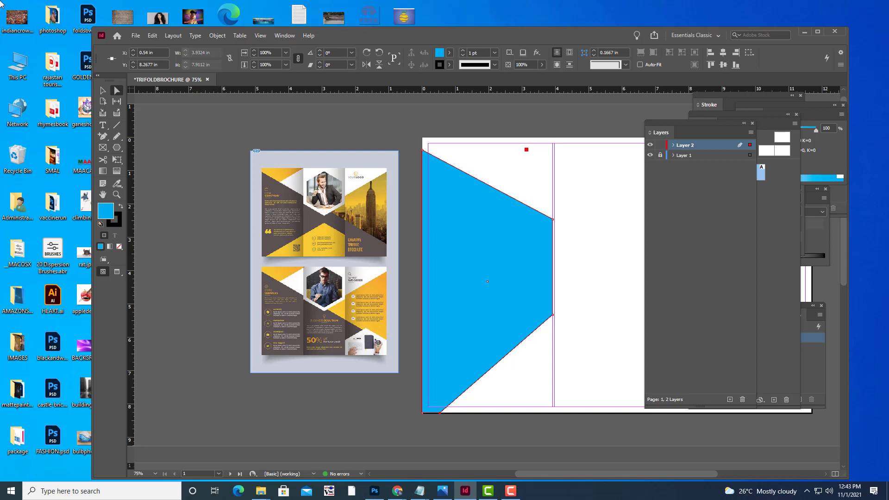
{"action": "left_click", "coordinate": [103, 90]}
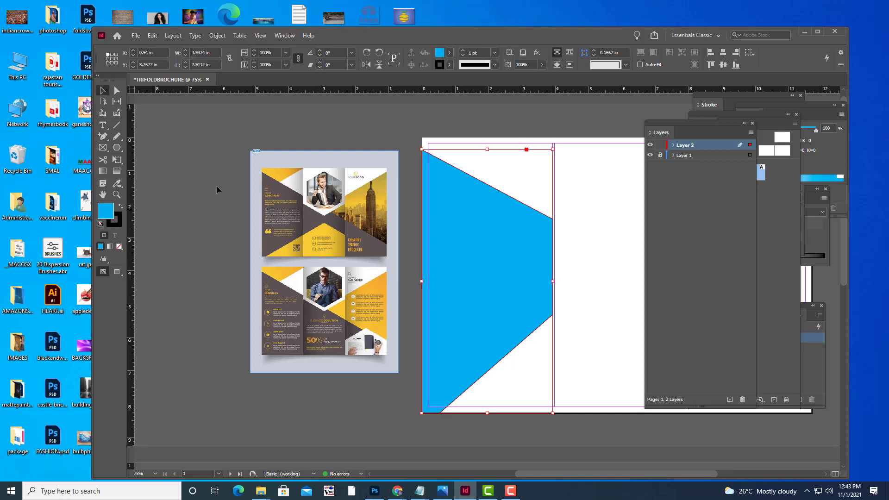
{"action": "left_click", "coordinate": [229, 209]}
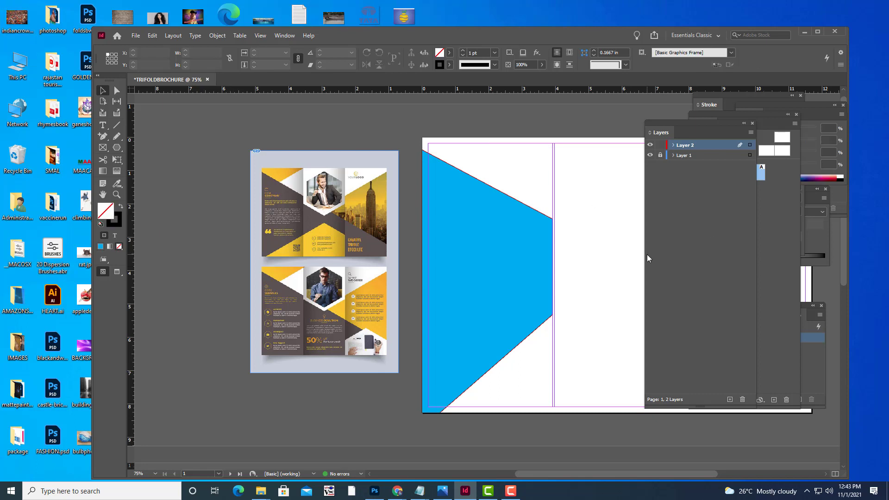
Recentre the view on the first page and choose the Pen tool.
{"action": "key", "text": "ctrl+minus"}
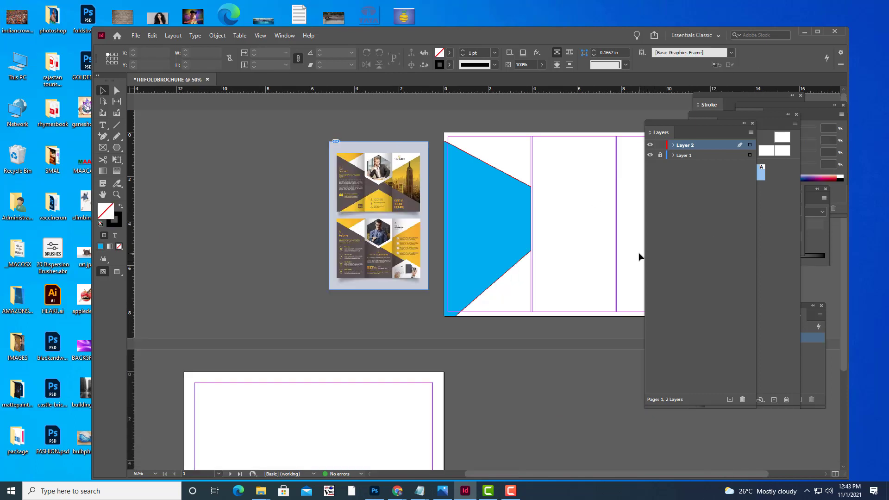
{"action": "key", "text": "ctrl+equal"}
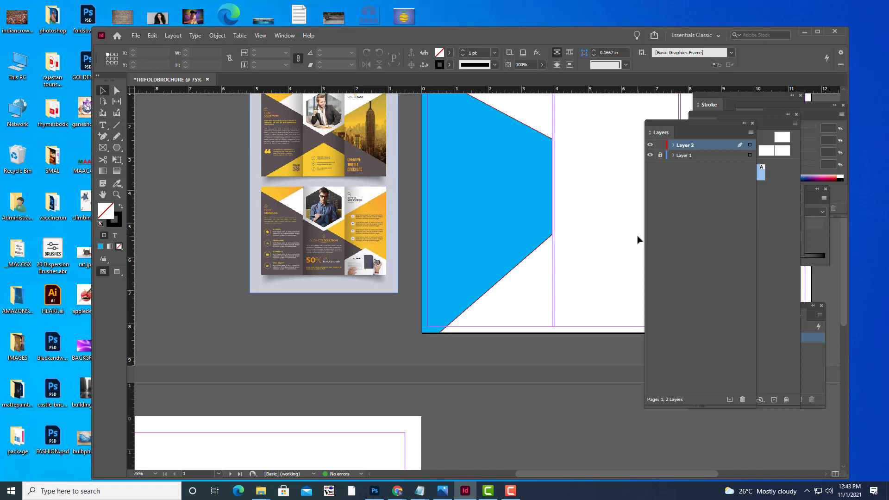
{"action": "key", "text": "h"}
{"action": "left_click_drag", "start_coordinate": [571, 240], "coordinate": [465, 363]}
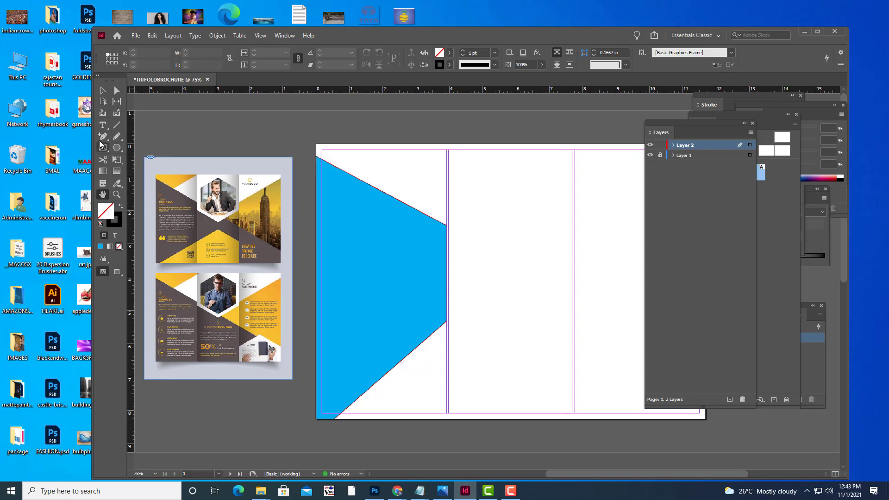
{"action": "left_click_drag", "start_coordinate": [103, 136], "coordinate": [145, 157]}
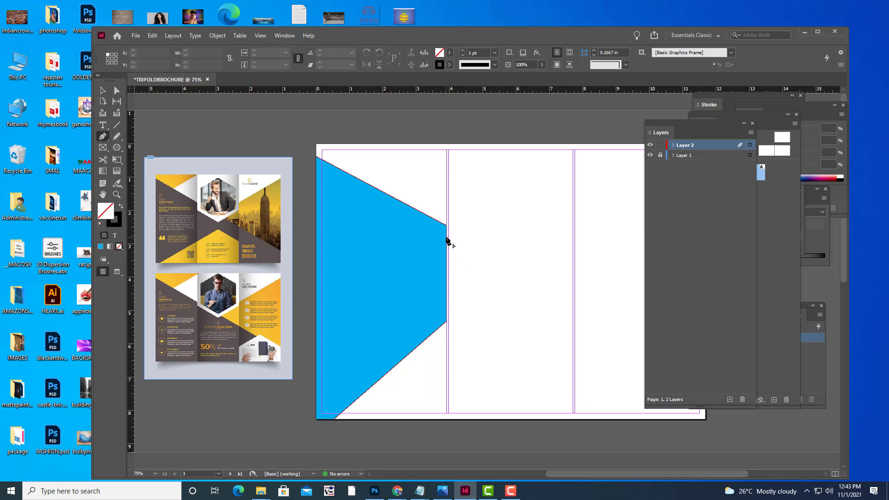
Pen a six-point bow-tie from the blue wedge's right edge to the middle panel's right guide, and close it.
{"action": "left_click", "coordinate": [447, 240], "text": "ctrl"}
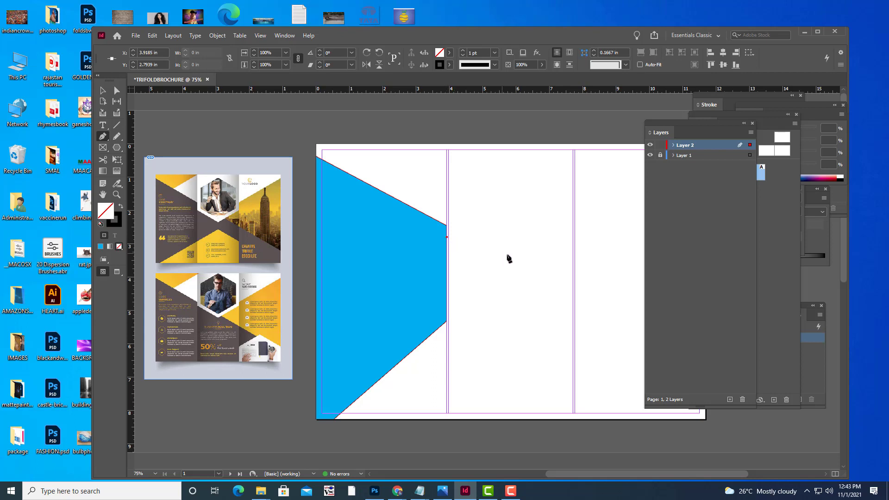
{"action": "left_click", "coordinate": [522, 260]}
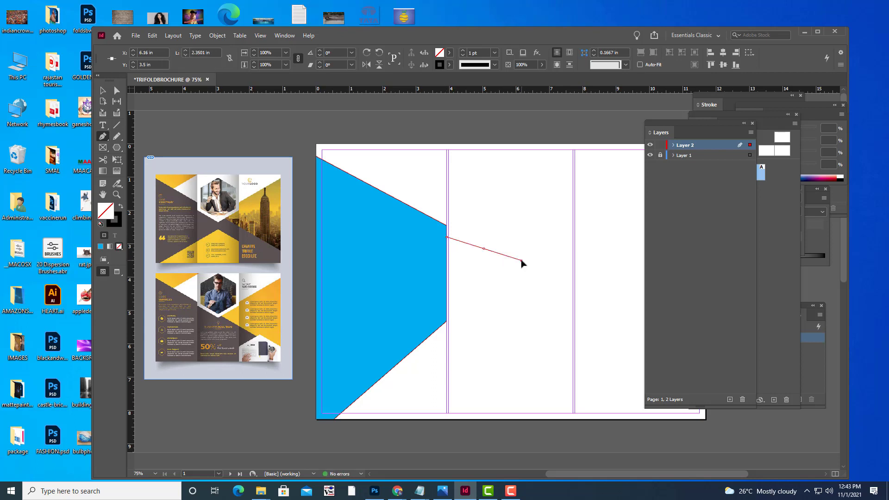
{"action": "left_click", "coordinate": [574, 231]}
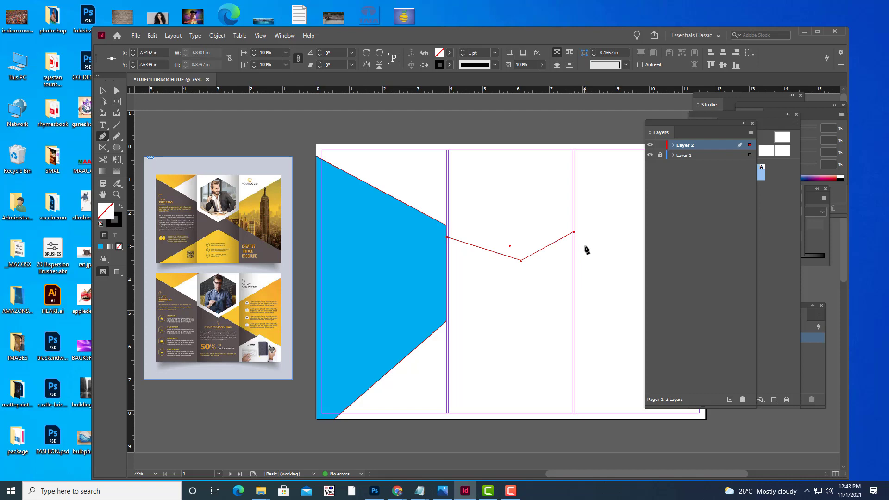
{"action": "key", "text": "ctrl+equal"}
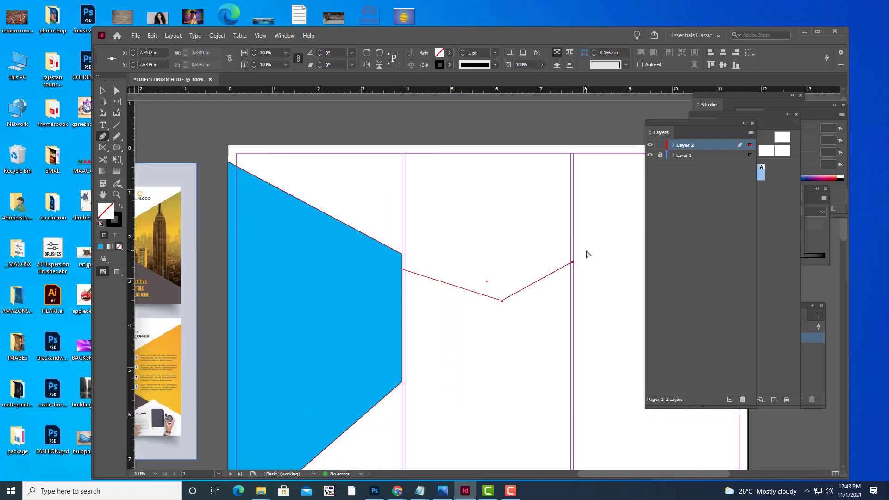
{"action": "key", "text": "ctrl+equal"}
{"action": "scroll", "coordinate": [603, 349], "scroll_direction": "down", "scroll_amount": 3}
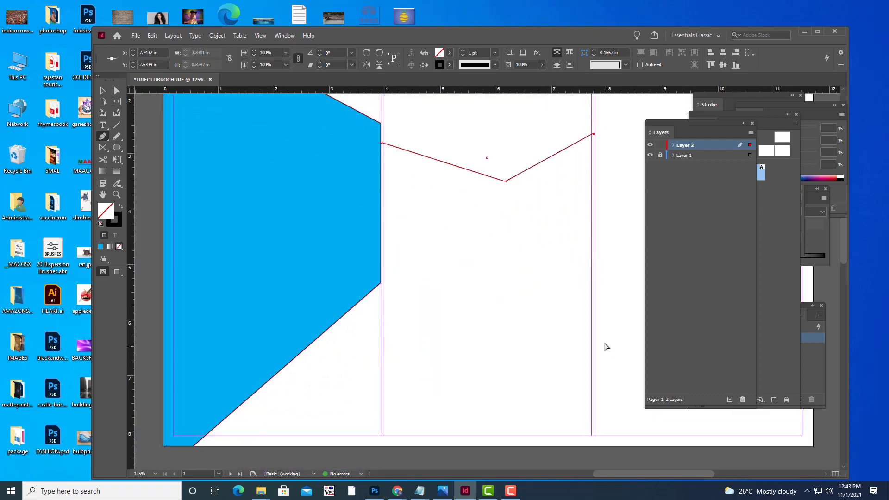
{"action": "key", "text": "ctrl+minus"}
{"action": "key", "text": "ctrl+minus"}
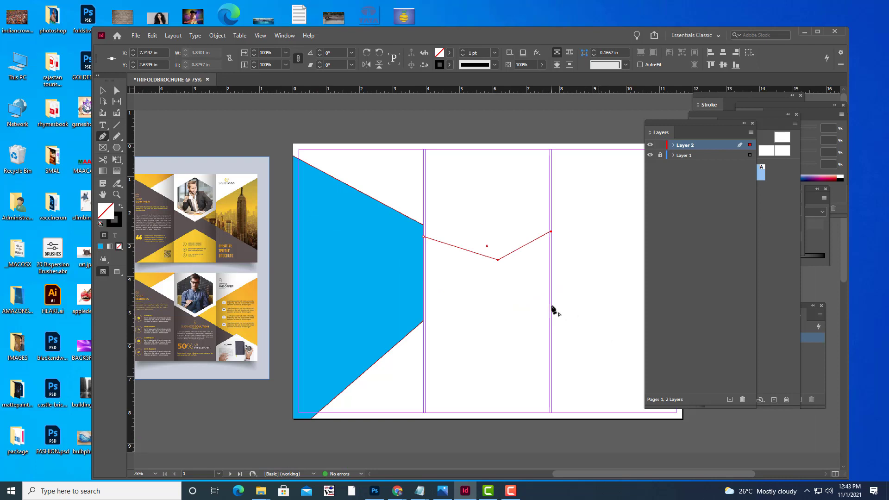
{"action": "left_click", "coordinate": [551, 308]}
{"action": "left_click", "coordinate": [496, 287]}
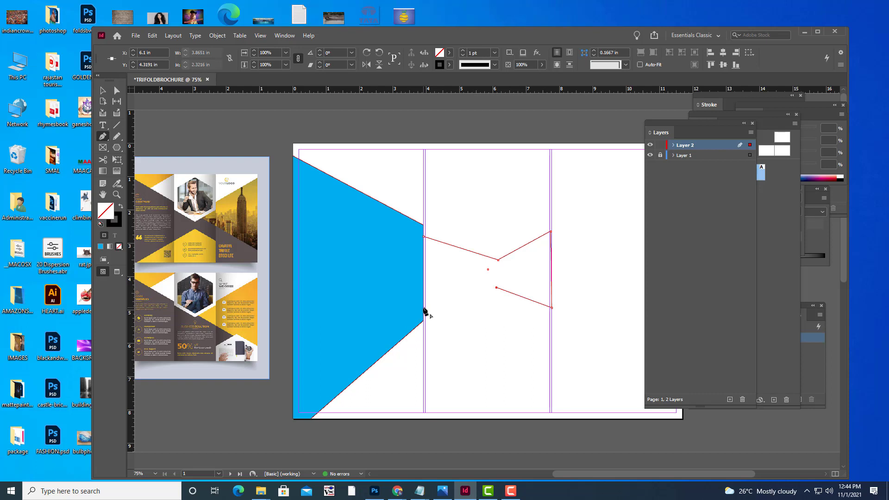
{"action": "left_click", "coordinate": [423, 308]}
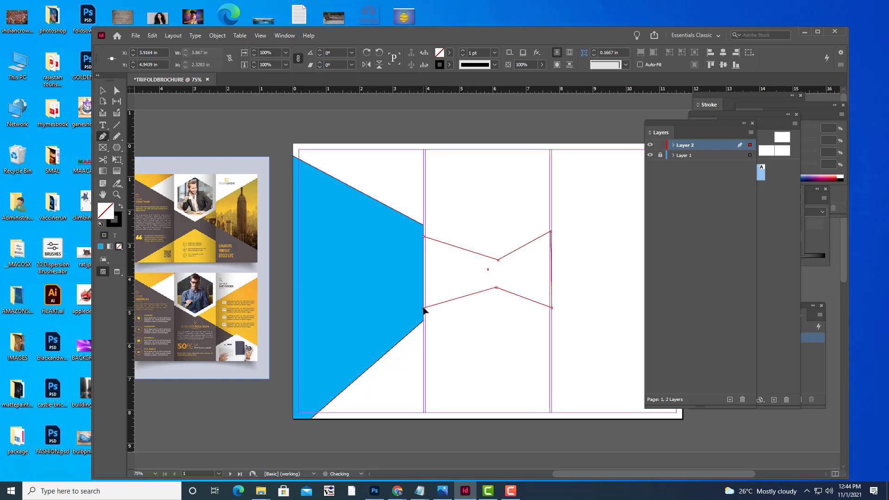
{"action": "left_click", "coordinate": [424, 237]}
{"action": "left_click", "coordinate": [117, 90]}
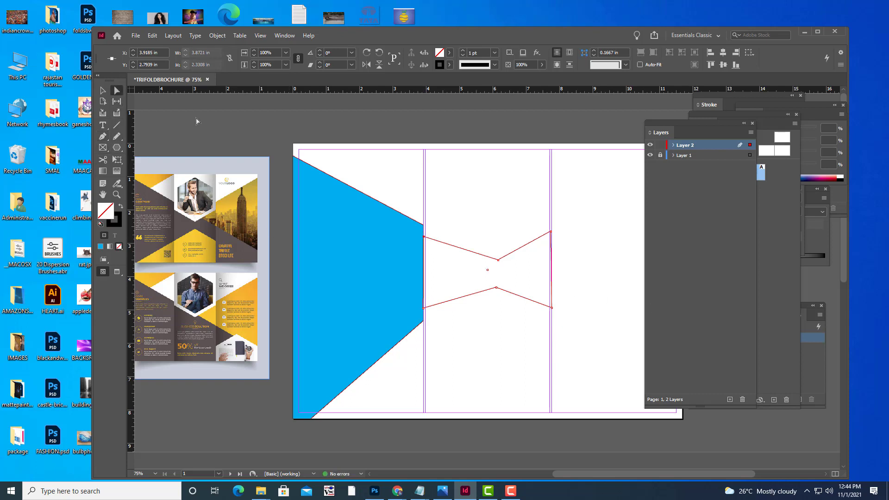
Move the bow-tie's top-right anchor onto the middle panel's right column guide.
{"action": "left_click", "coordinate": [601, 249]}
{"action": "key", "text": "ctrl+equal"}
{"action": "key", "text": "ctrl+equal"}
{"action": "key", "text": "ctrl+equal"}
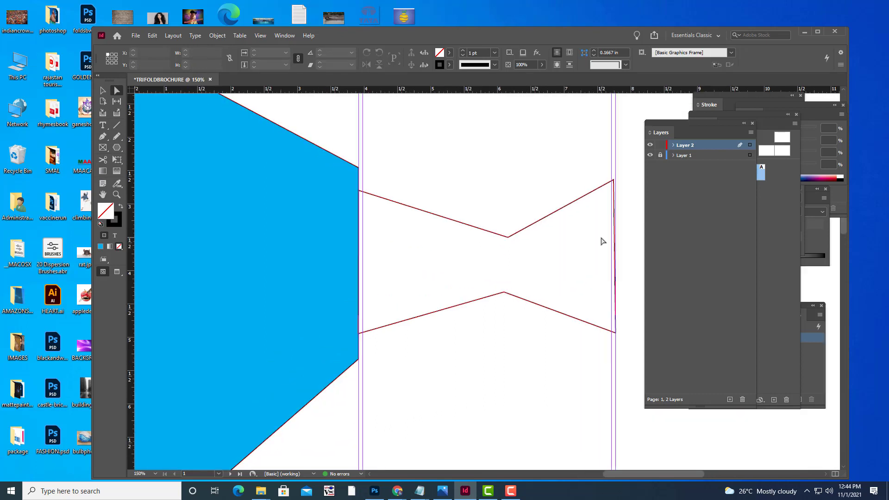
{"action": "key", "text": "h"}
{"action": "left_click_drag", "start_coordinate": [572, 220], "coordinate": [407, 275]}
{"action": "key", "text": "ctrl+equal"}
{"action": "key", "text": "ctrl+equal"}
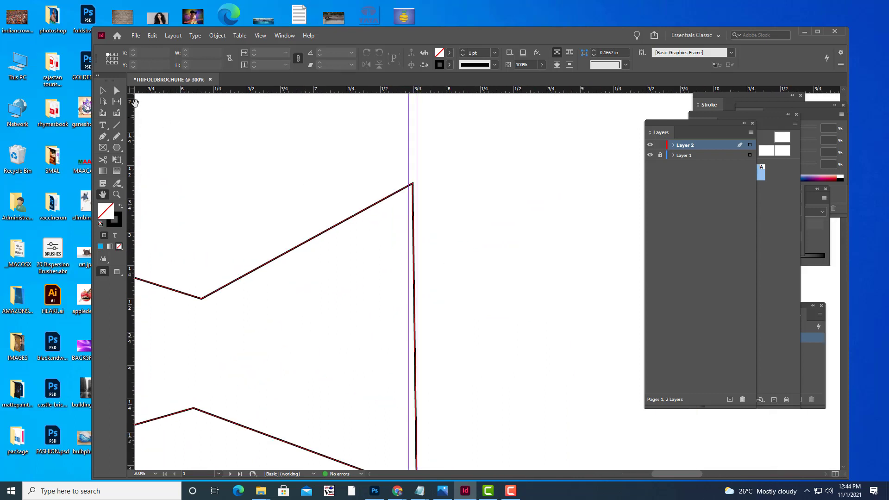
{"action": "left_click", "coordinate": [117, 92]}
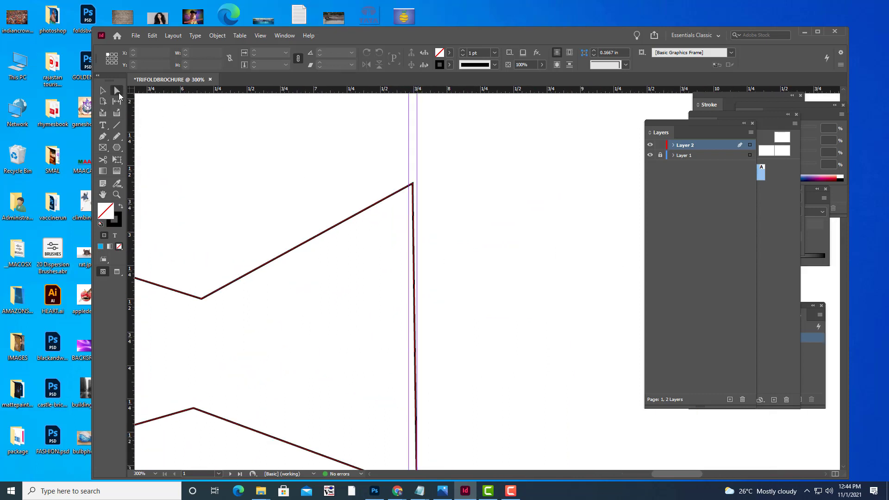
{"action": "left_click", "coordinate": [413, 185]}
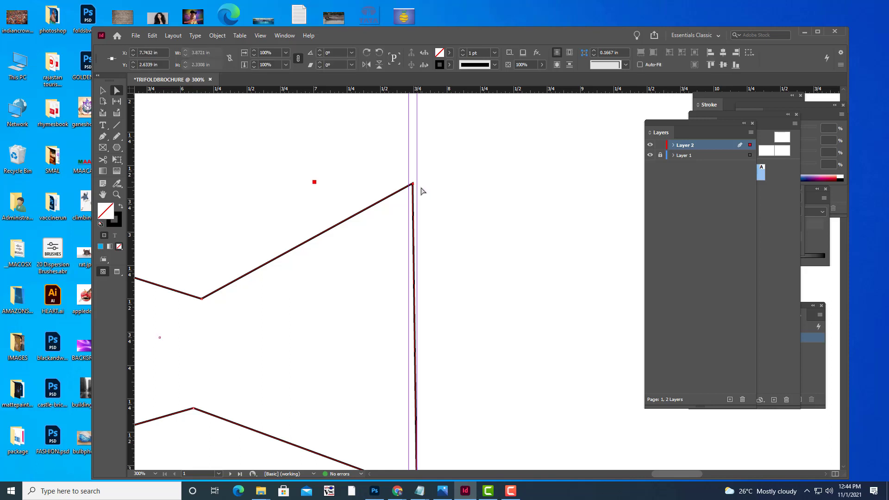
{"action": "left_click_drag", "start_coordinate": [412, 185], "coordinate": [418, 182]}
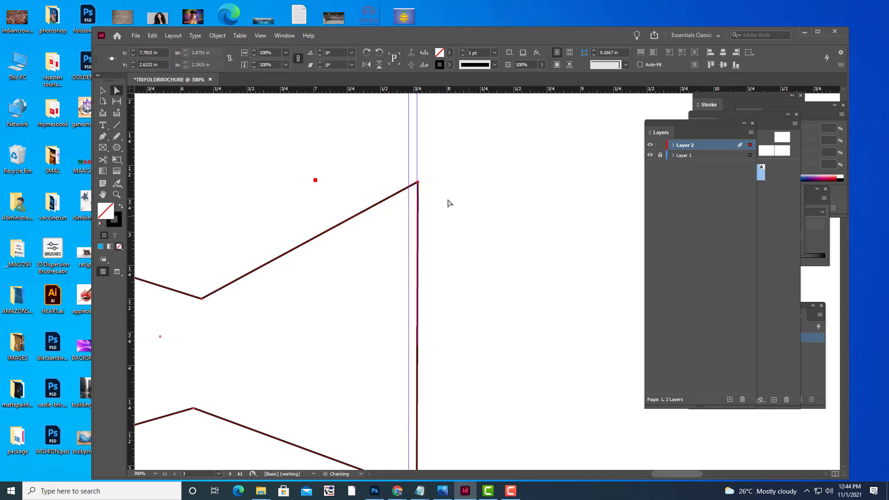
{"action": "scroll", "coordinate": [432, 189], "scroll_direction": "up", "scroll_amount": 2}
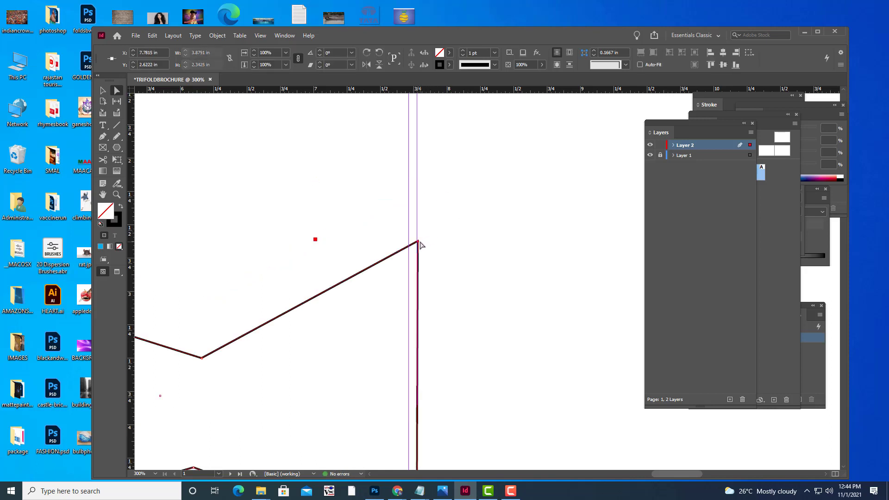
{"action": "left_click_drag", "start_coordinate": [418, 241], "coordinate": [417, 240]}
Drag the bottom-right anchor down onto the same guide and return to the full-page view.
{"action": "scroll", "coordinate": [486, 264], "scroll_direction": "down", "scroll_amount": 9}
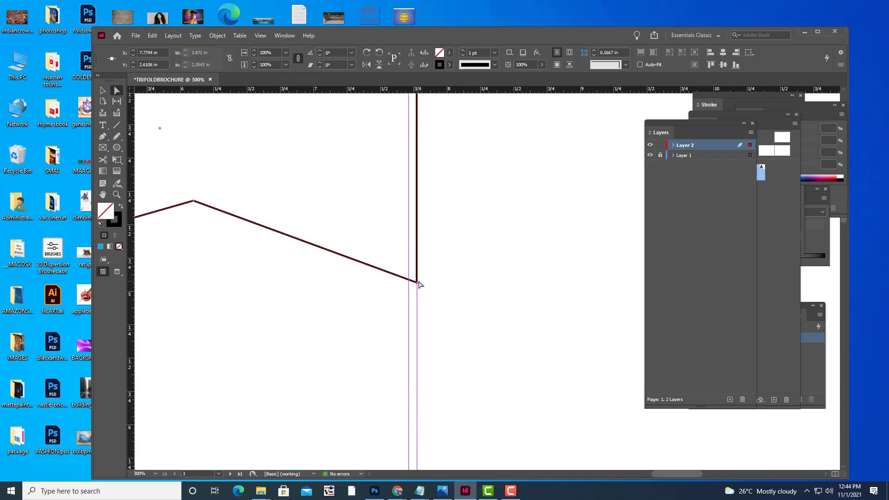
{"action": "left_click_drag", "start_coordinate": [417, 282], "coordinate": [417, 288]}
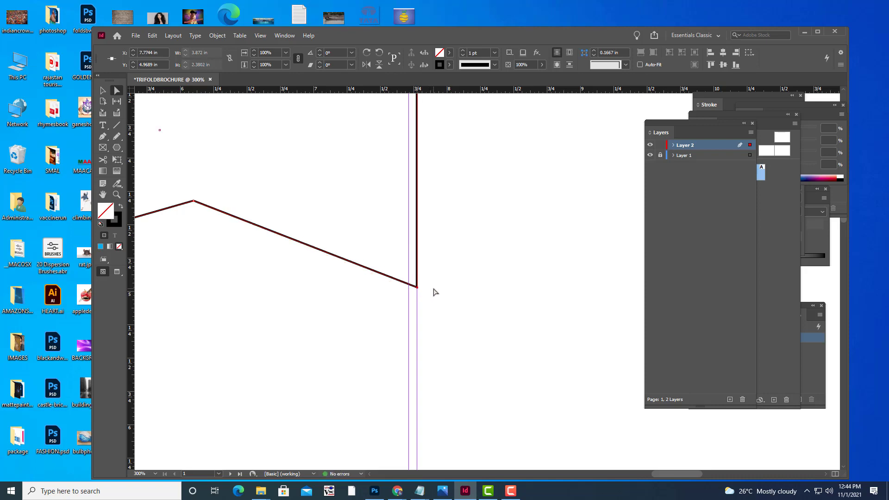
{"action": "key", "text": "ctrl+minus"}
{"action": "key", "text": "ctrl+minus"}
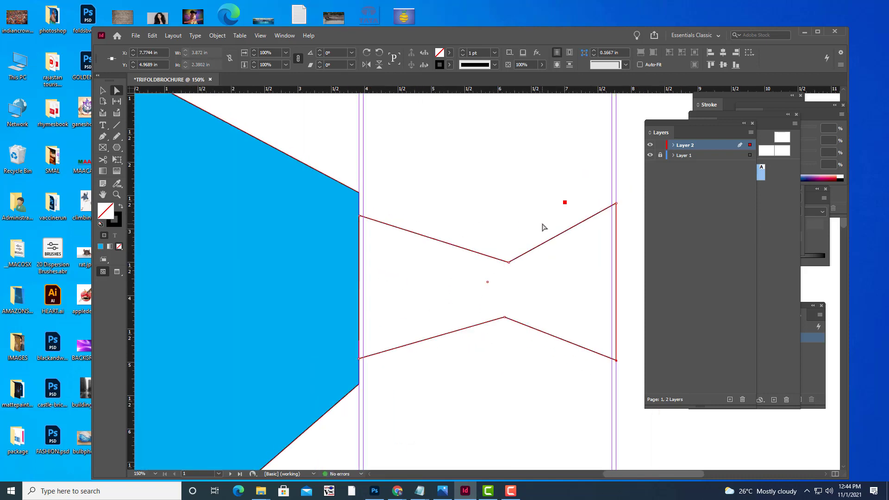
{"action": "key", "text": "ctrl+minus"}
{"action": "key", "text": "ctrl+minus"}
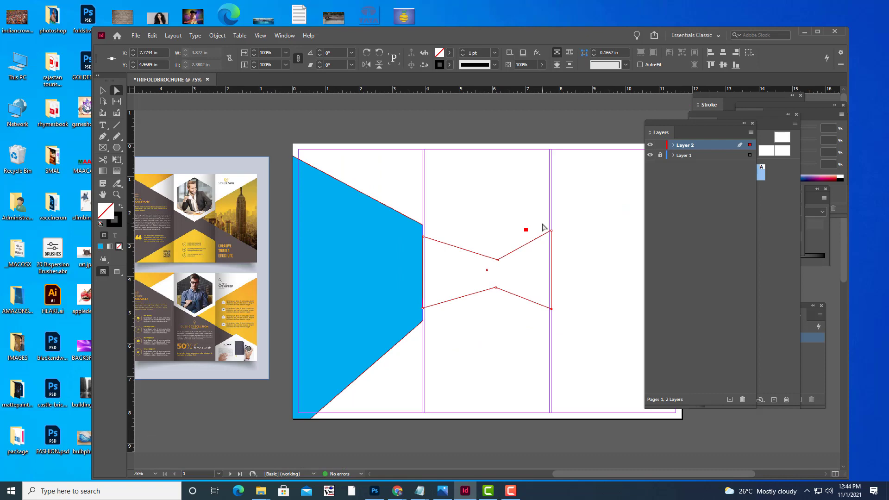
{"action": "key", "text": "ctrl+equal"}
{"action": "key", "text": "ctrl+equal"}
{"action": "key", "text": "ctrl+minus"}
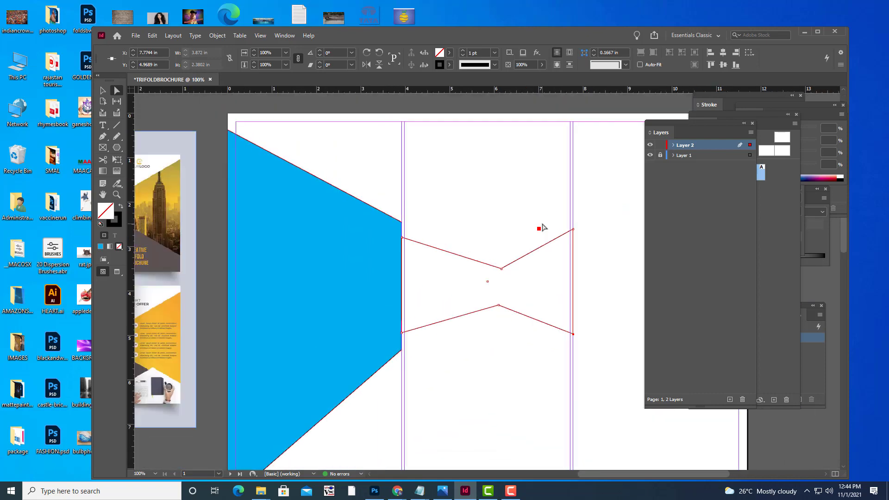
{"action": "key", "text": "ctrl+minus"}
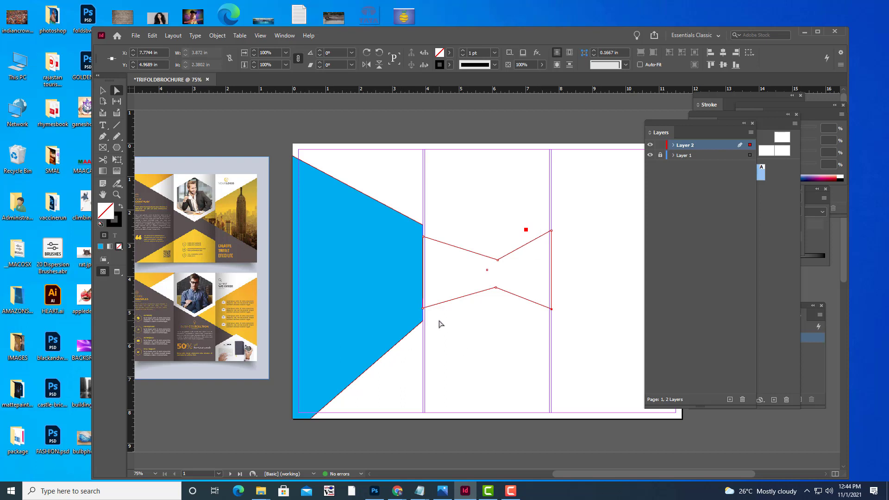
Lower the bow-tie's lower-left point and pull its inner upper and lower points inward.
{"action": "left_click_drag", "start_coordinate": [424, 309], "coordinate": [422, 321]}
{"action": "key", "text": "ctrl+equal"}
{"action": "key", "text": "ctrl+equal"}
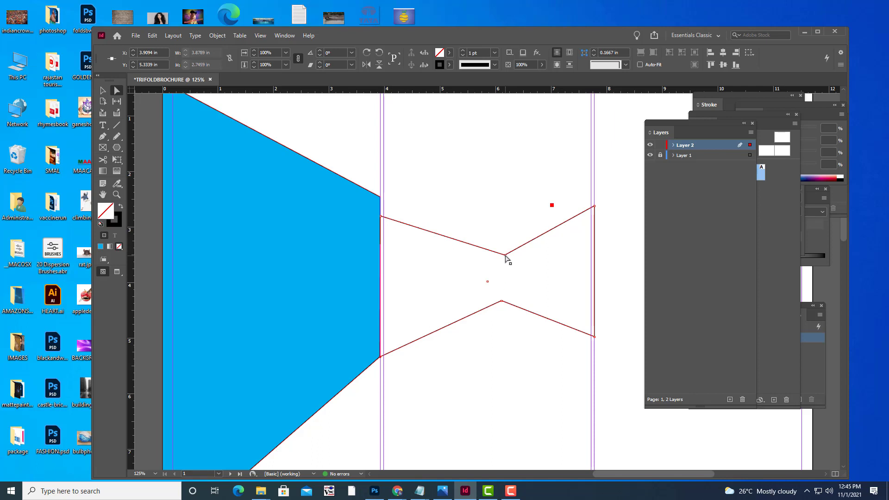
{"action": "left_click_drag", "start_coordinate": [505, 255], "coordinate": [500, 260]}
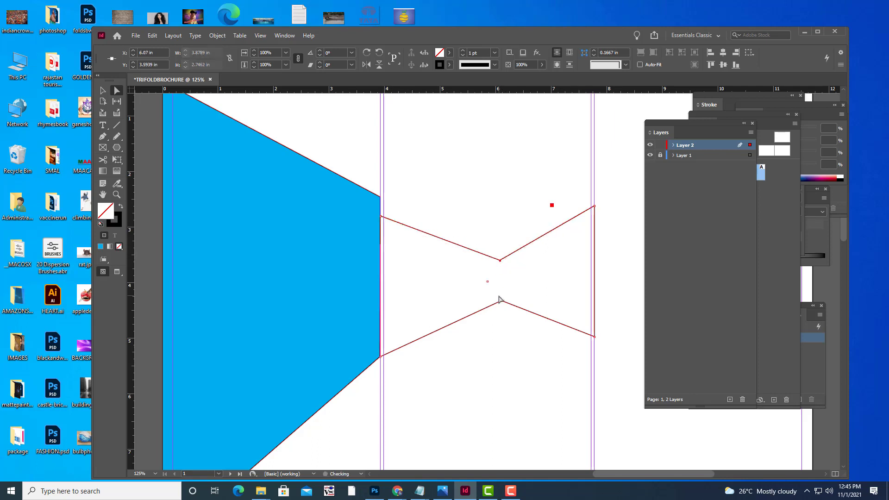
{"action": "left_click_drag", "start_coordinate": [500, 301], "coordinate": [501, 299]}
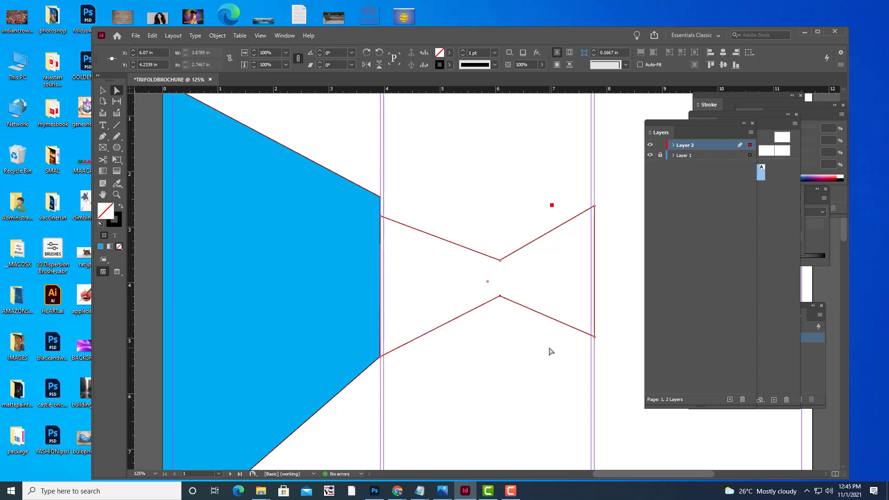
Fine-tune the left point and both middle points so the waist is symmetric, then deselect.
{"action": "key", "text": "ctrl+minus"}
{"action": "key", "text": "ctrl+minus"}
{"action": "key", "text": "ctrl+minus"}
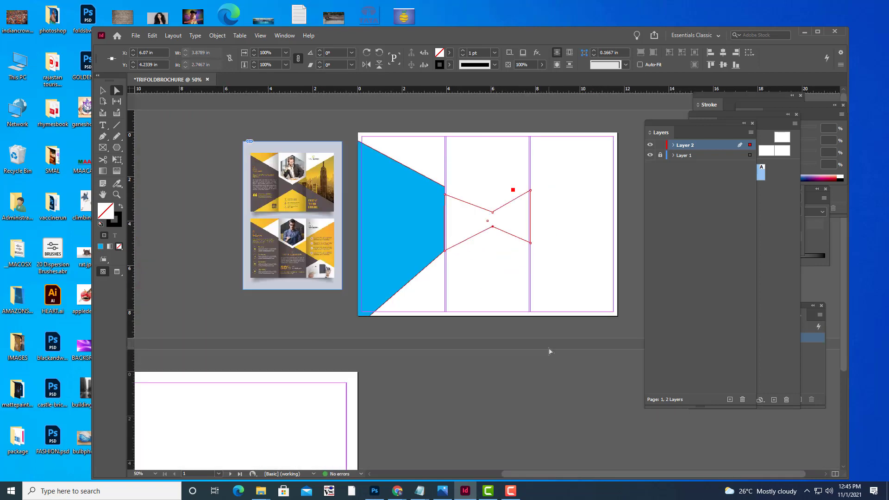
{"action": "key", "text": "ctrl+equal"}
{"action": "key", "text": "ctrl+equal"}
{"action": "key", "text": "ctrl+equal"}
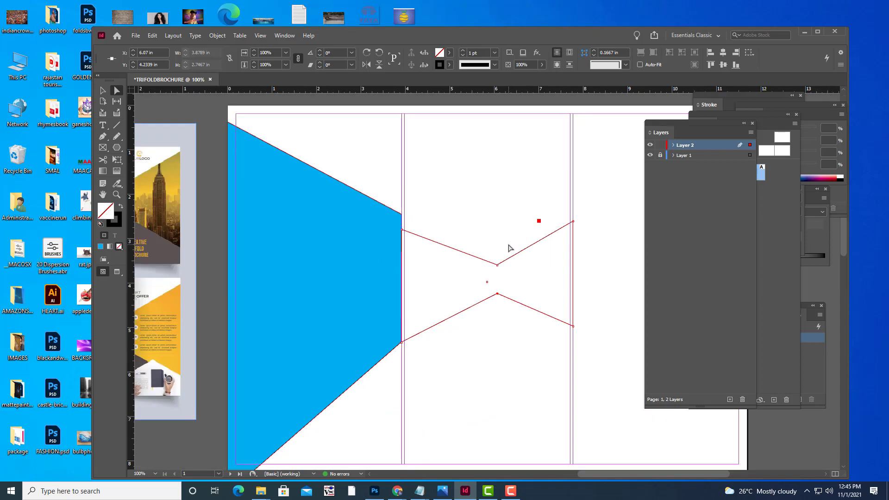
{"action": "key", "text": "ctrl+equal"}
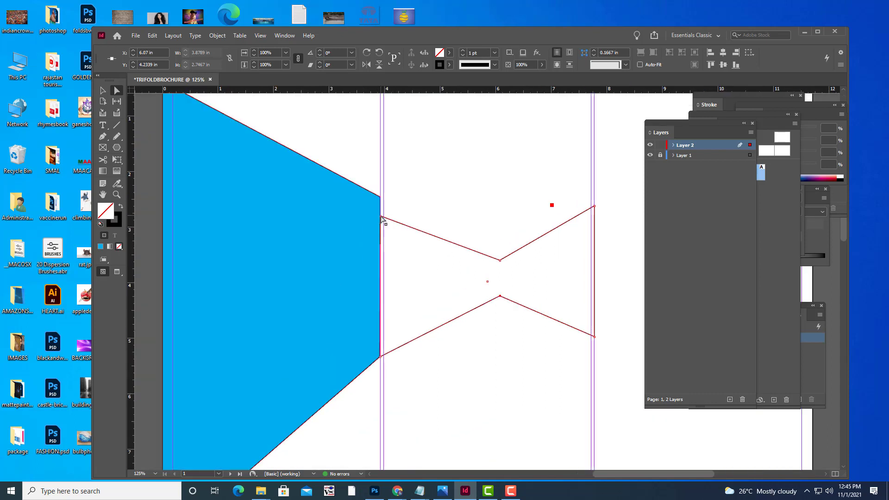
{"action": "left_click_drag", "start_coordinate": [381, 217], "coordinate": [380, 221]}
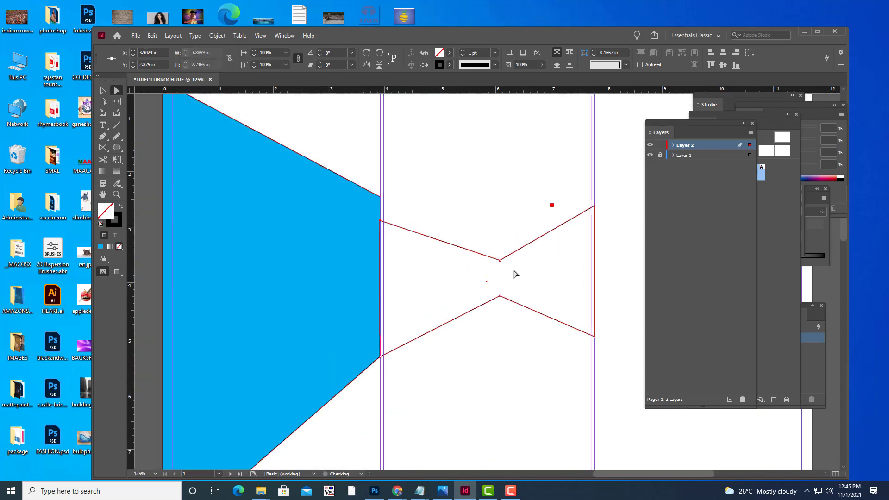
{"action": "left_click_drag", "start_coordinate": [500, 261], "coordinate": [498, 264]}
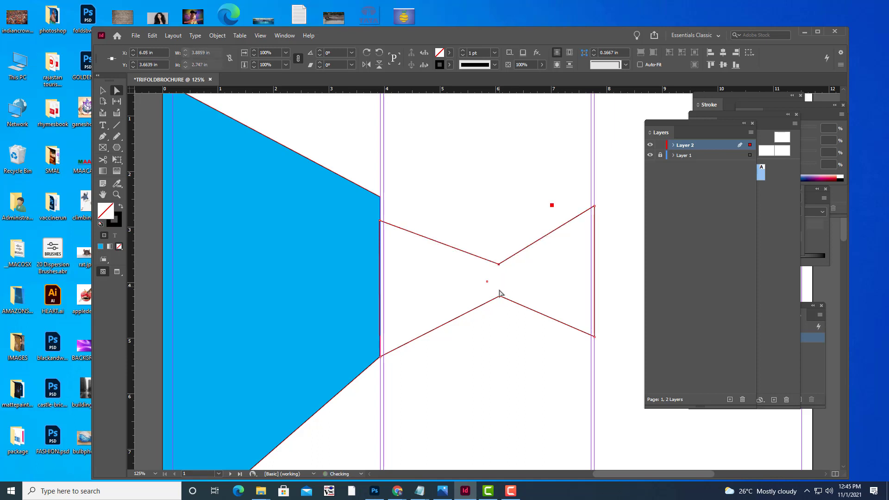
{"action": "left_click_drag", "start_coordinate": [499, 299], "coordinate": [497, 301]}
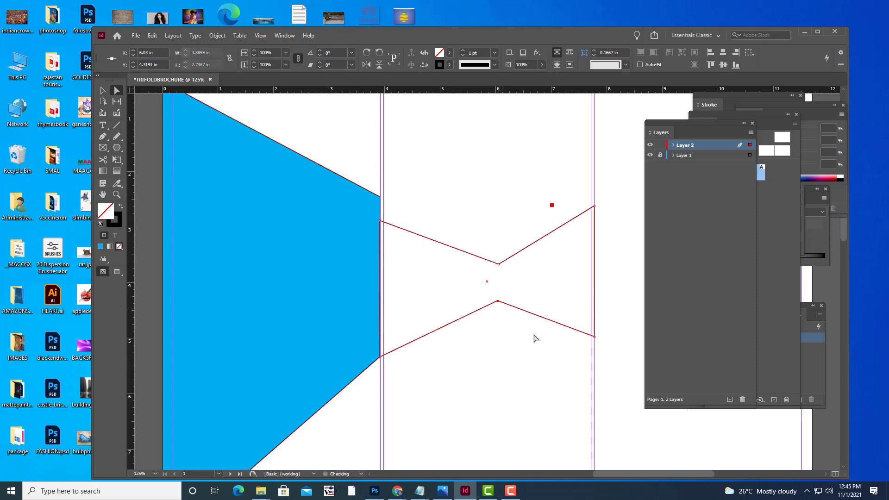
{"action": "left_click_drag", "start_coordinate": [499, 265], "coordinate": [497, 266]}
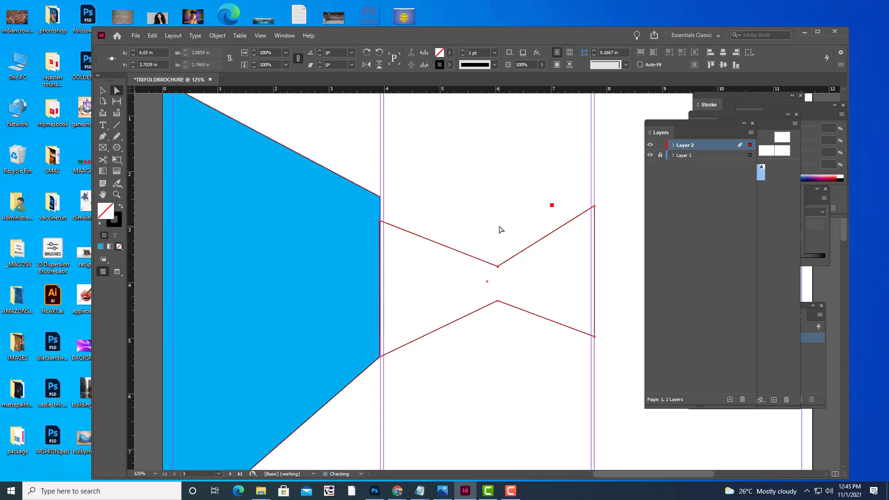
{"action": "left_click", "coordinate": [499, 229]}
{"action": "key", "text": "p"}
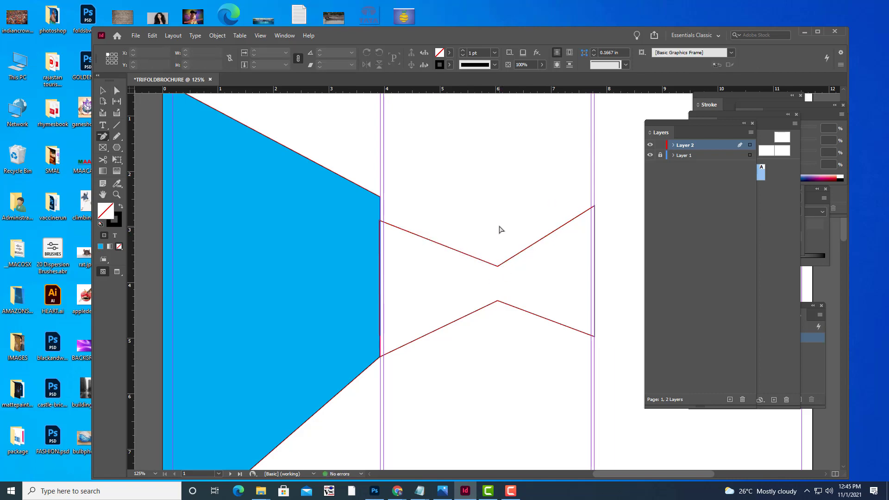
{"action": "scroll", "coordinate": [500, 229], "scroll_direction": "down", "scroll_amount": 3}
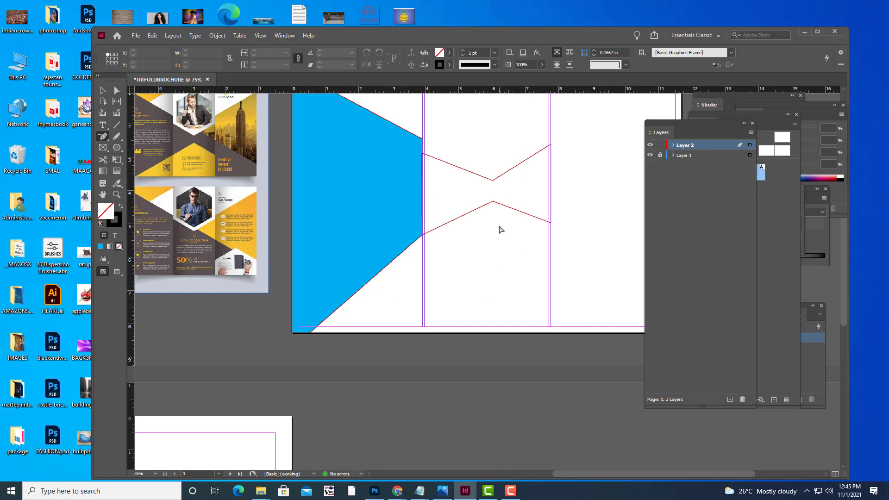
{"action": "scroll", "coordinate": [499, 229], "scroll_direction": "up", "scroll_amount": 3}
{"action": "scroll", "coordinate": [500, 230], "scroll_direction": "down", "scroll_amount": 1}
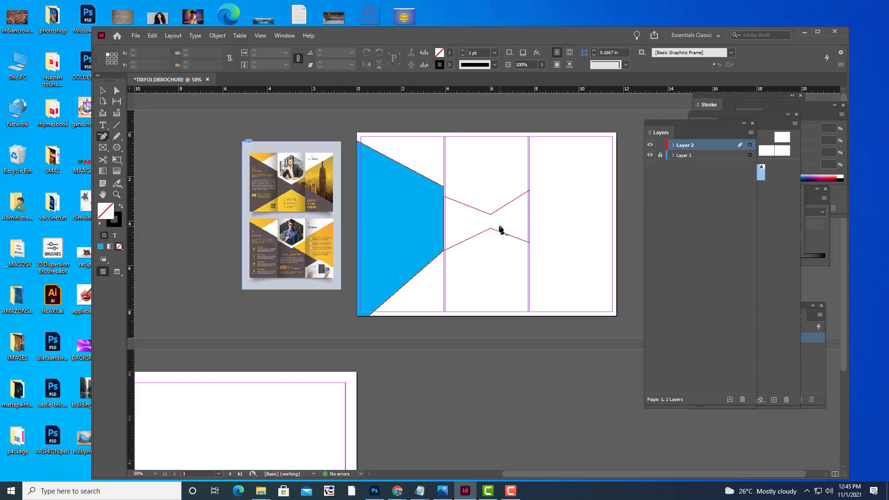
{"action": "scroll", "coordinate": [501, 229], "scroll_direction": "up", "scroll_amount": 1}
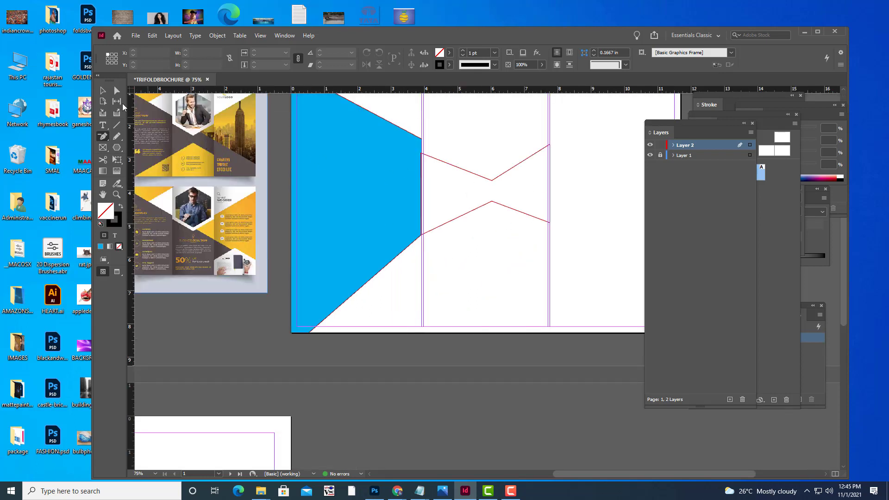
{"action": "left_click", "coordinate": [103, 91]}
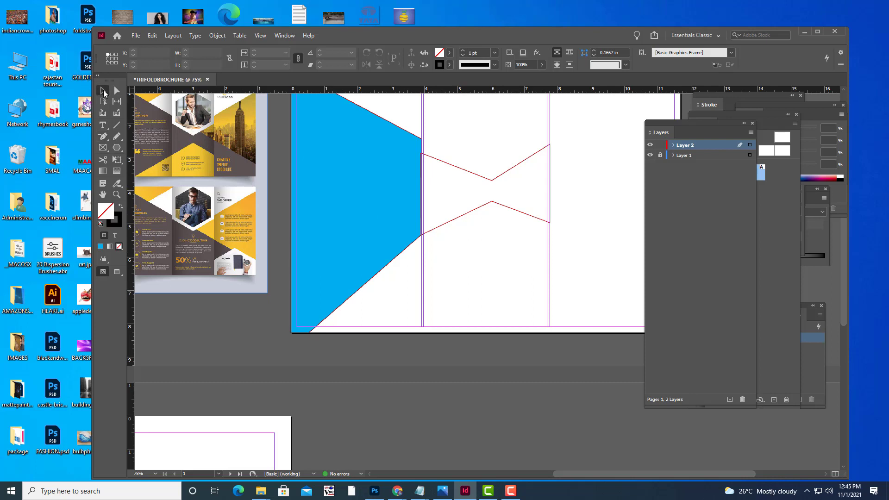
Give the selected bow-tie the green C=75 M=5 Y=100 K=0 fill swatch.
{"action": "left_click", "coordinate": [522, 166]}
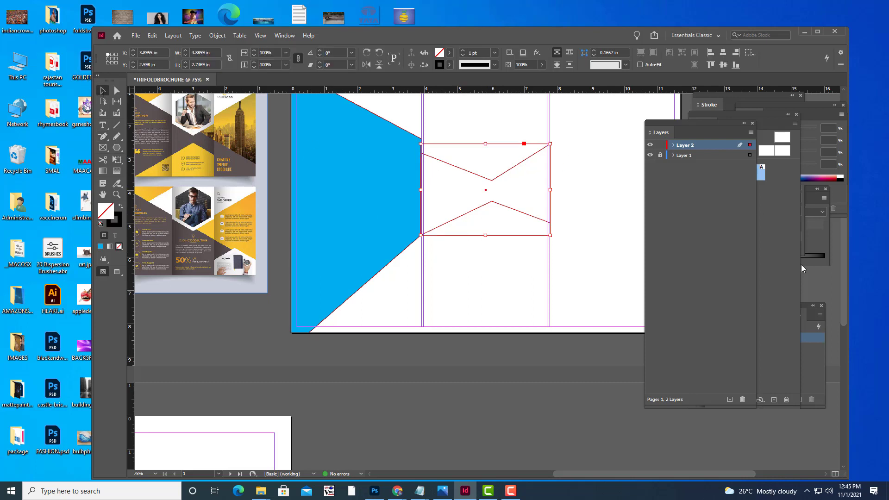
{"action": "left_click", "coordinate": [449, 52]}
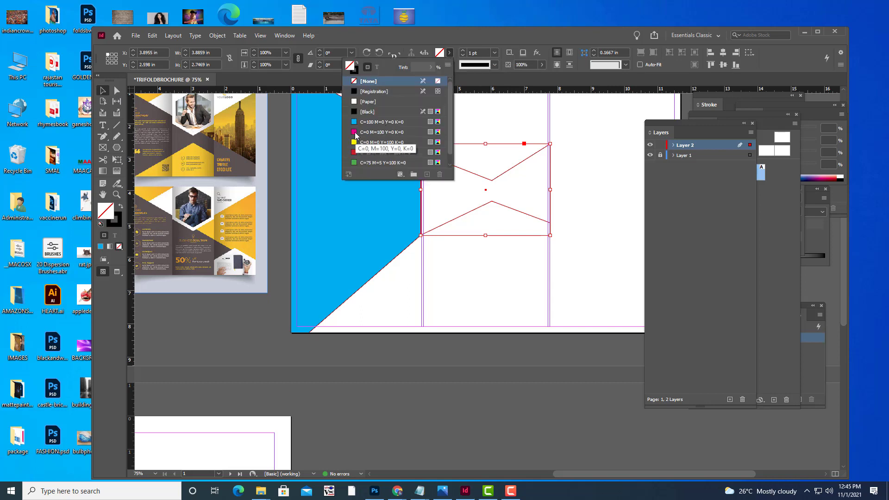
{"action": "scroll", "coordinate": [368, 154], "scroll_direction": "down", "scroll_amount": 1}
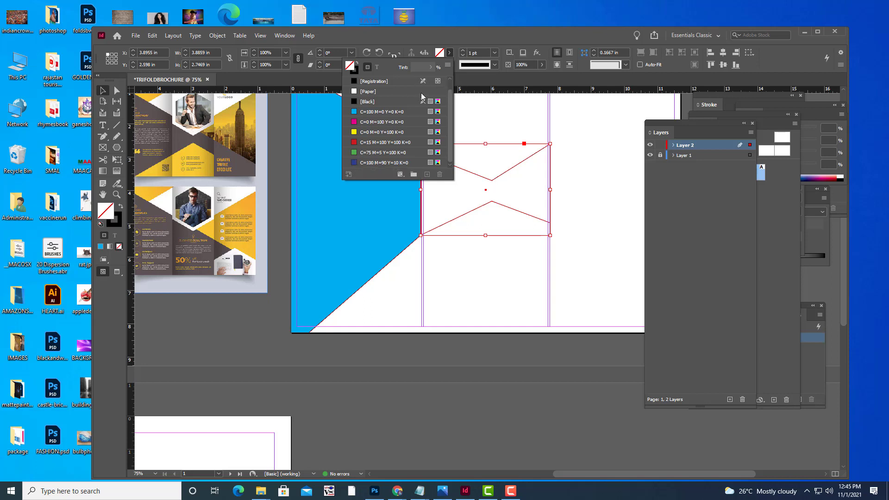
{"action": "scroll", "coordinate": [408, 120], "scroll_direction": "up", "scroll_amount": 1}
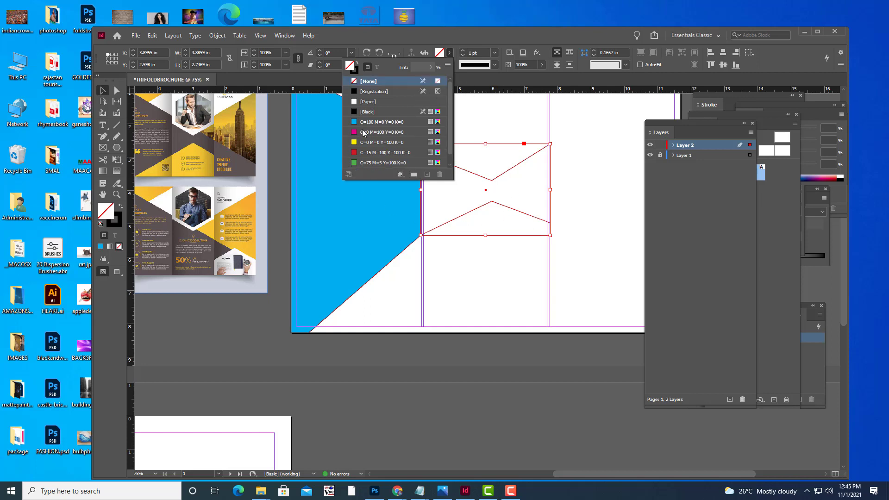
{"action": "left_click", "coordinate": [354, 162]}
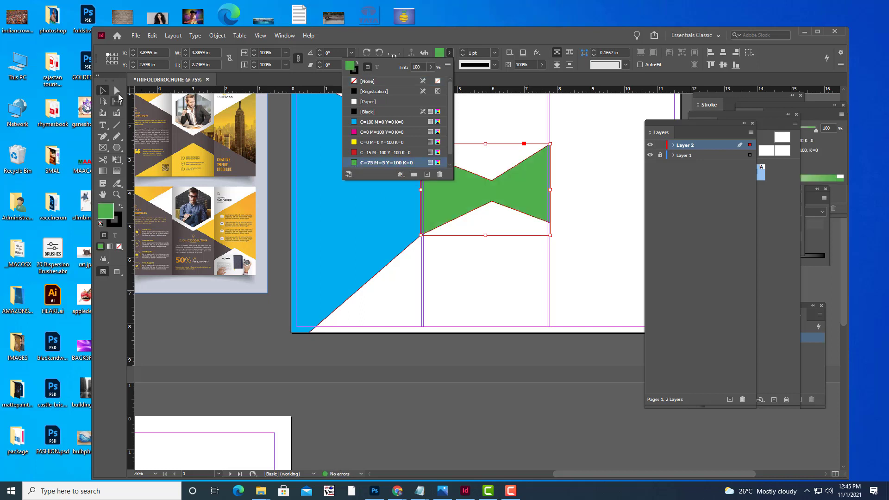
{"action": "left_click", "coordinate": [487, 277]}
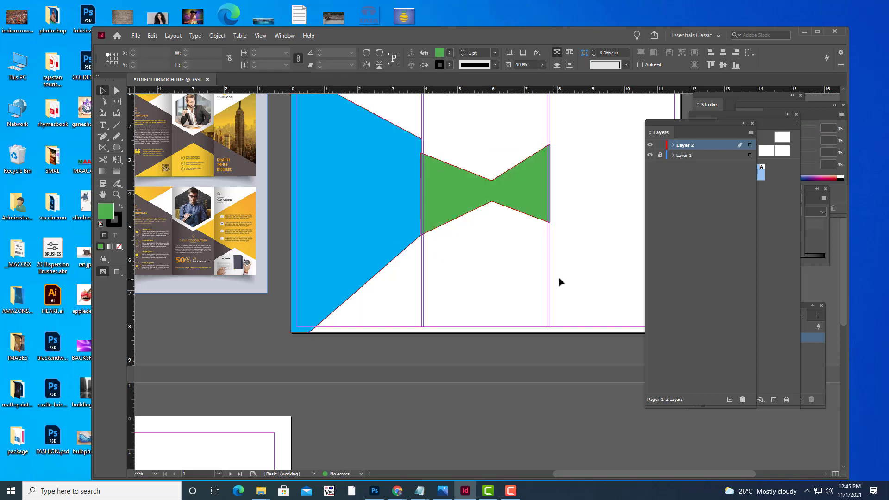
{"action": "left_click", "coordinate": [485, 201]}
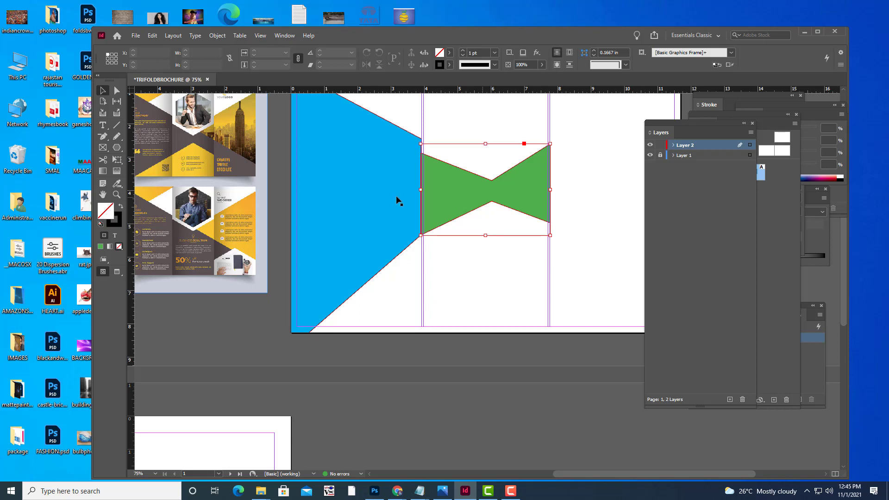
{"action": "left_click", "coordinate": [117, 184]}
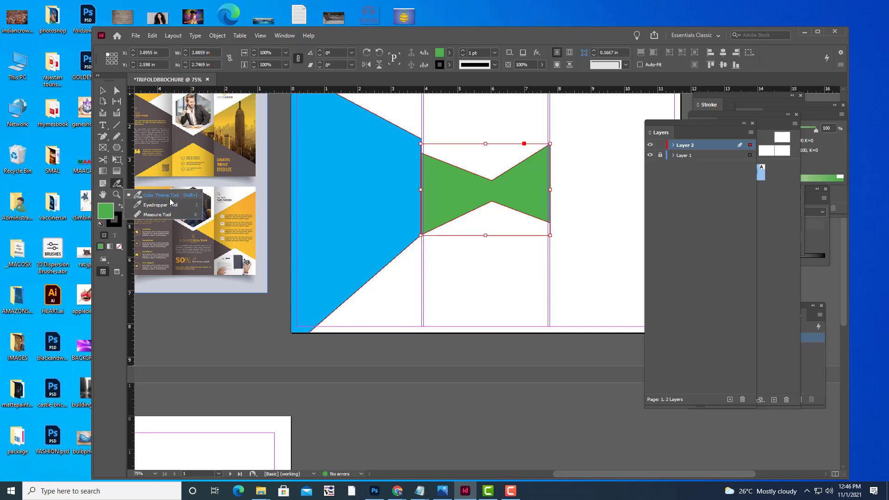
Sample the blue wedge's fill with the Eyedropper to make the bow-tie blue, then deselect.
{"action": "left_click", "coordinate": [170, 204]}
{"action": "left_click", "coordinate": [323, 195]}
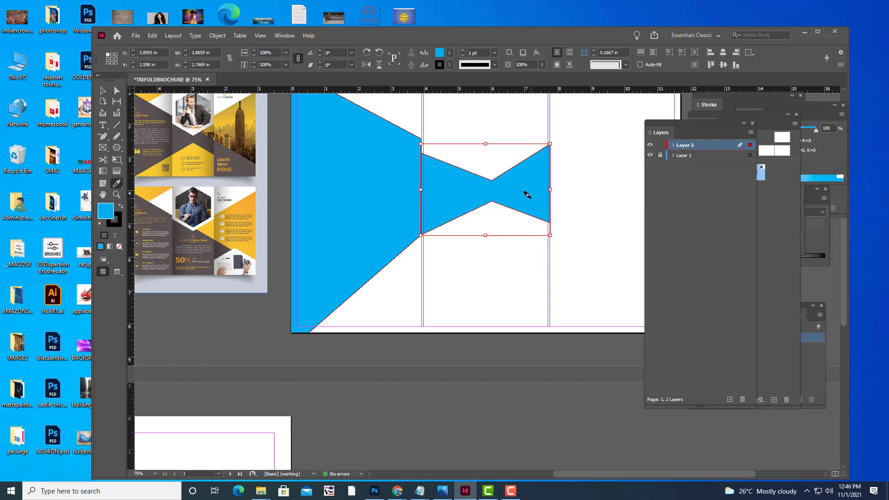
{"action": "left_click", "coordinate": [103, 91]}
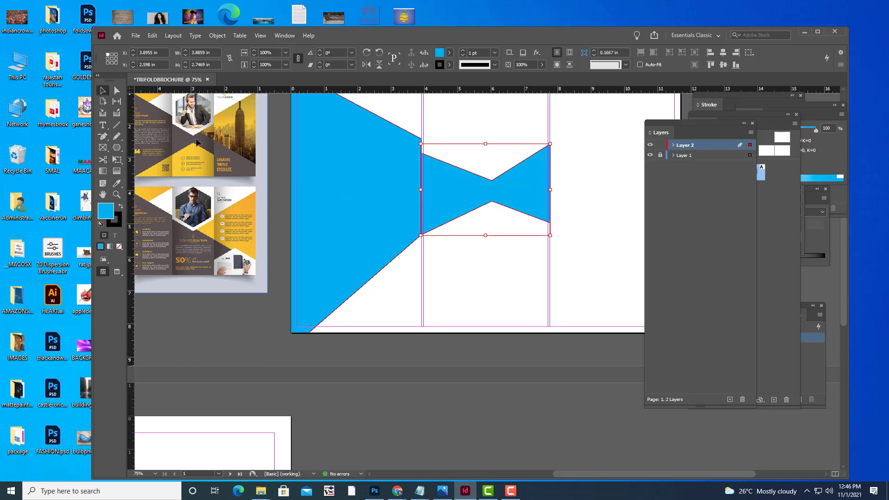
{"action": "left_click", "coordinate": [590, 271]}
{"action": "scroll", "coordinate": [590, 270], "scroll_direction": "up", "scroll_amount": 3}
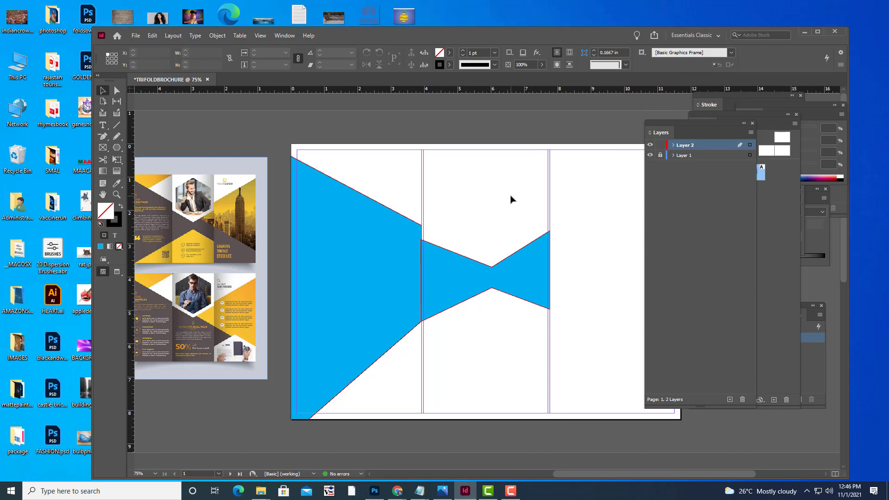
Check the page in Preview, then remove the blue left panel's outline.
{"action": "key", "text": "w"}
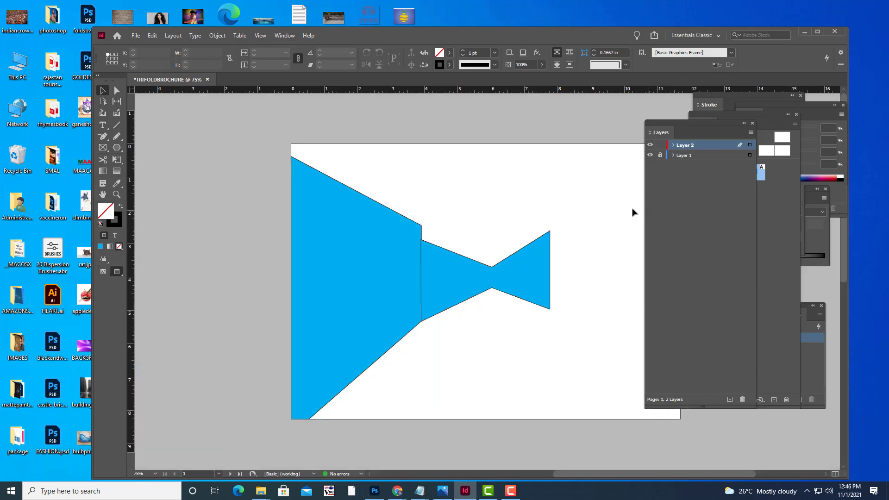
{"action": "key", "text": "w"}
{"action": "left_click", "coordinate": [368, 219]}
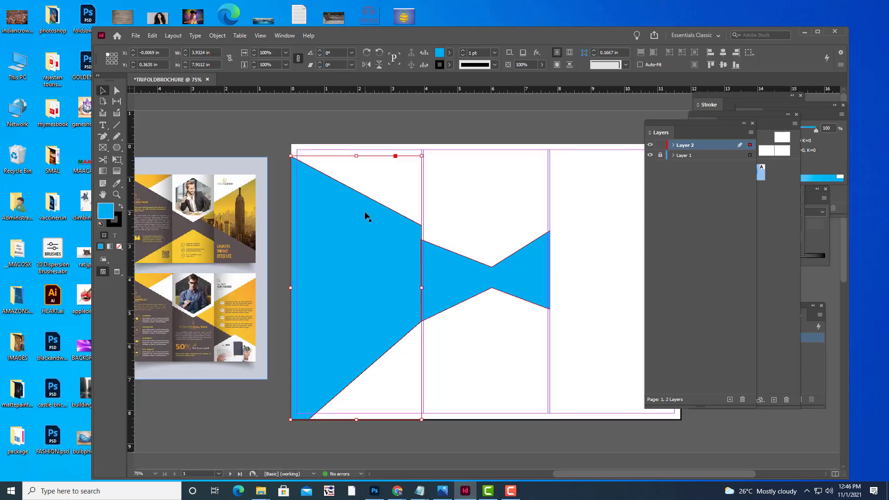
{"action": "left_click", "coordinate": [449, 65]}
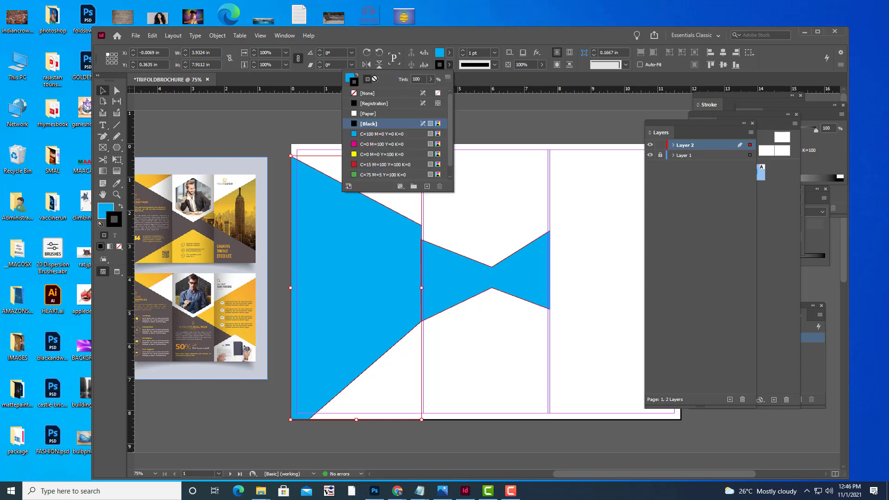
{"action": "left_click", "coordinate": [355, 94]}
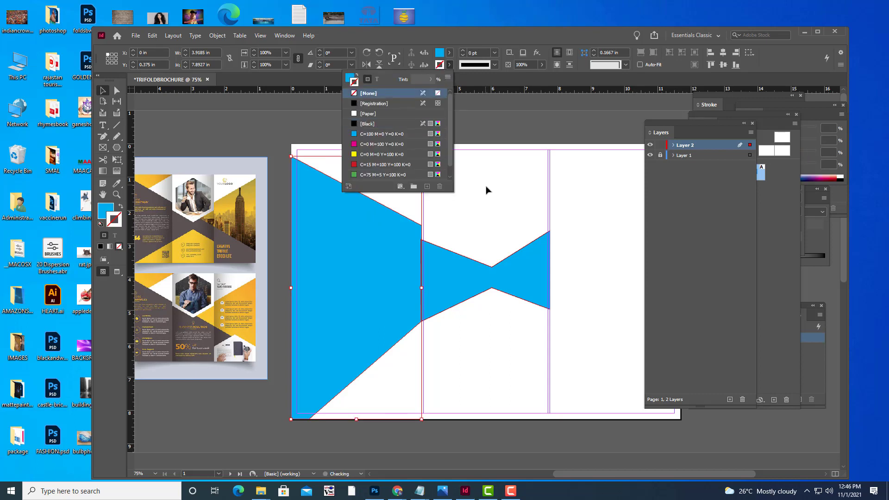
{"action": "left_click", "coordinate": [500, 126]}
{"action": "left_click", "coordinate": [501, 127]}
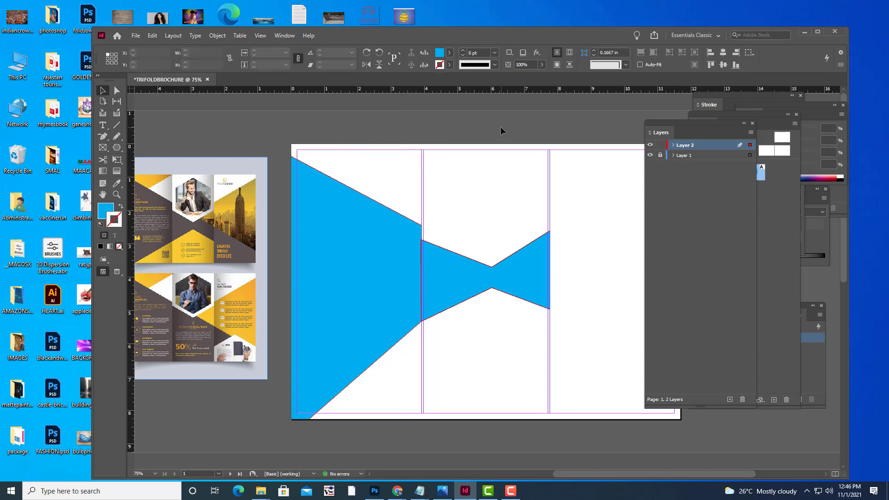
Set the blue bow-tie's stroke to [None] and preview the page again.
{"action": "left_click", "coordinate": [542, 272]}
{"action": "left_click", "coordinate": [449, 65]}
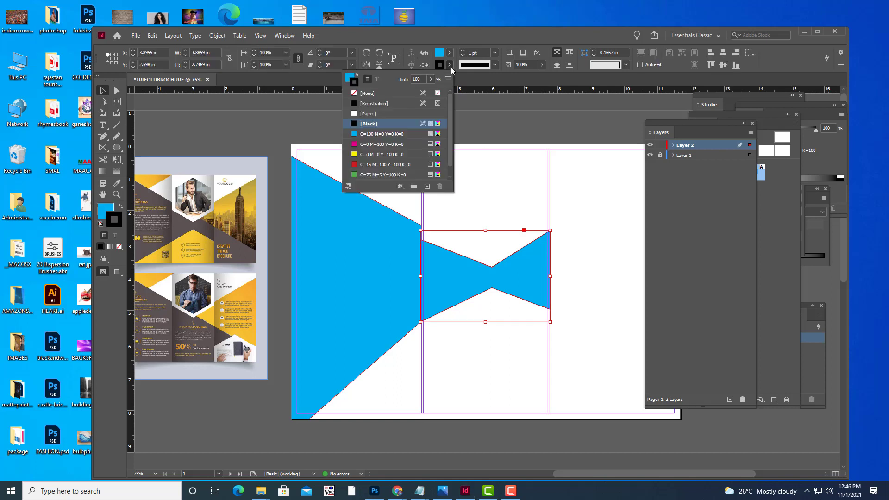
{"action": "left_click", "coordinate": [355, 94]}
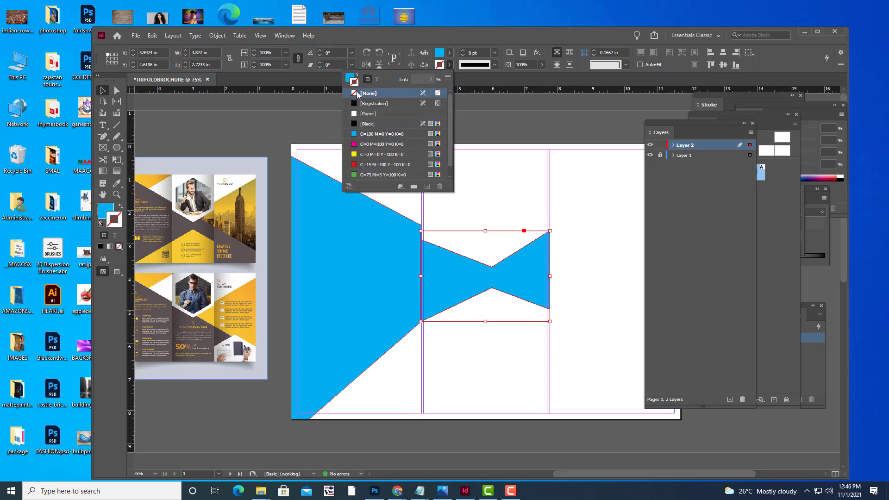
{"action": "left_click", "coordinate": [501, 123]}
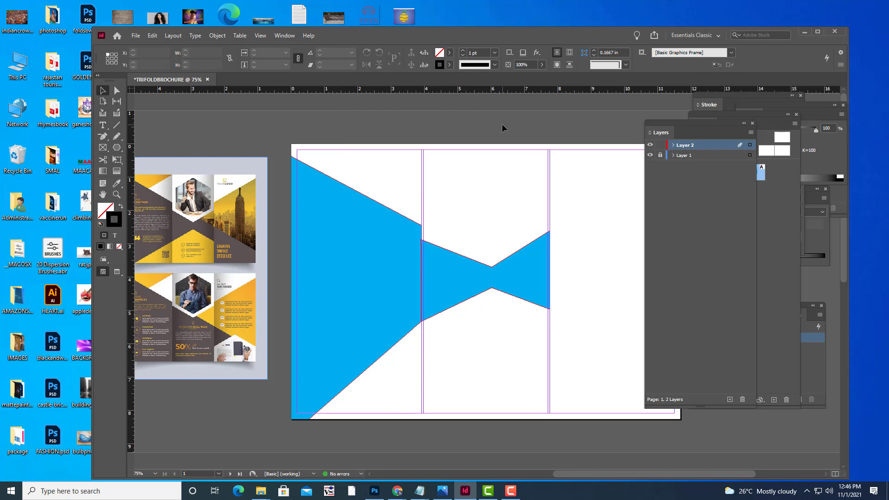
{"action": "key", "text": "w"}
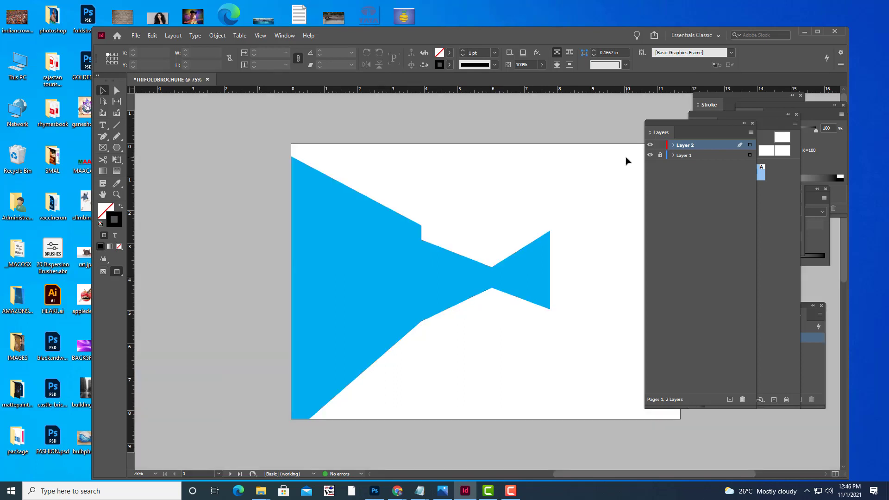
{"action": "key", "text": "w"}
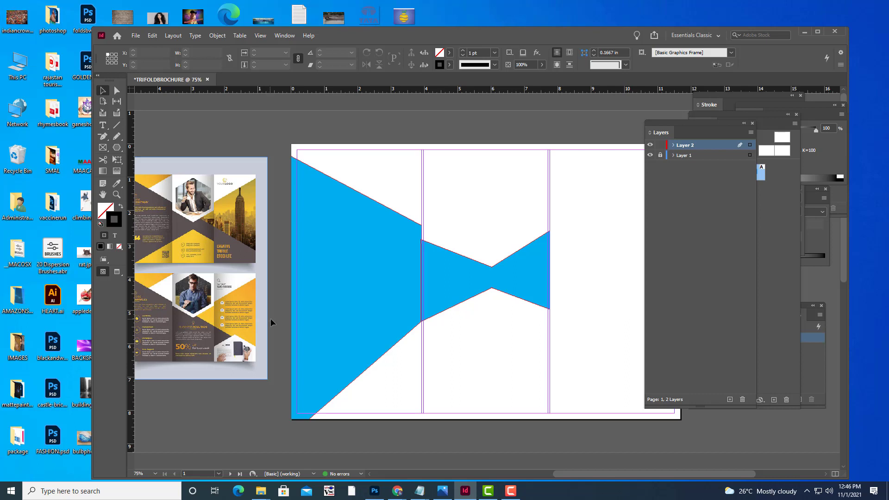
Pan and zoom out so the whole spread is visible.
{"action": "key", "text": "h"}
{"action": "left_click_drag", "start_coordinate": [486, 266], "coordinate": [421, 285]}
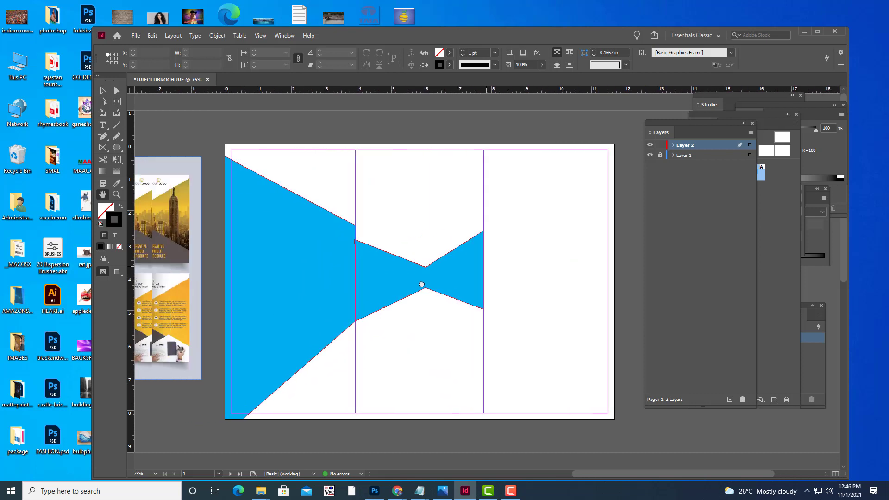
{"action": "key", "text": "ctrl+minus"}
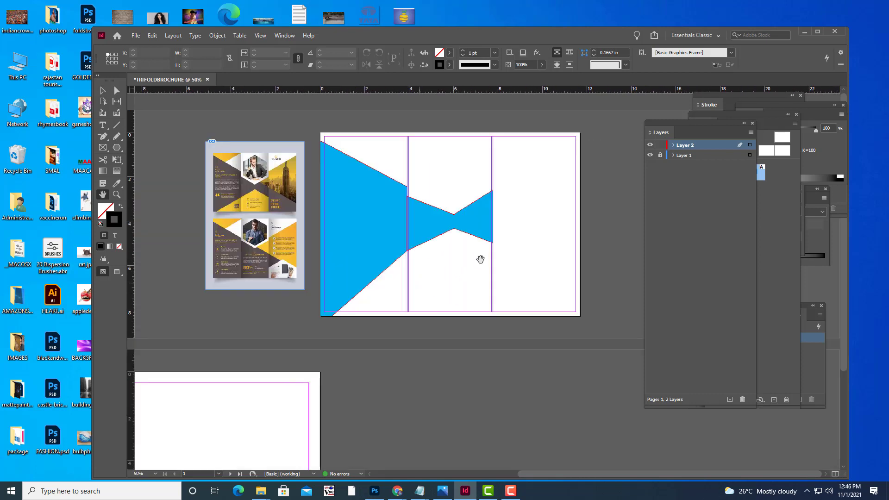
{"action": "left_click_drag", "start_coordinate": [478, 254], "coordinate": [495, 297]}
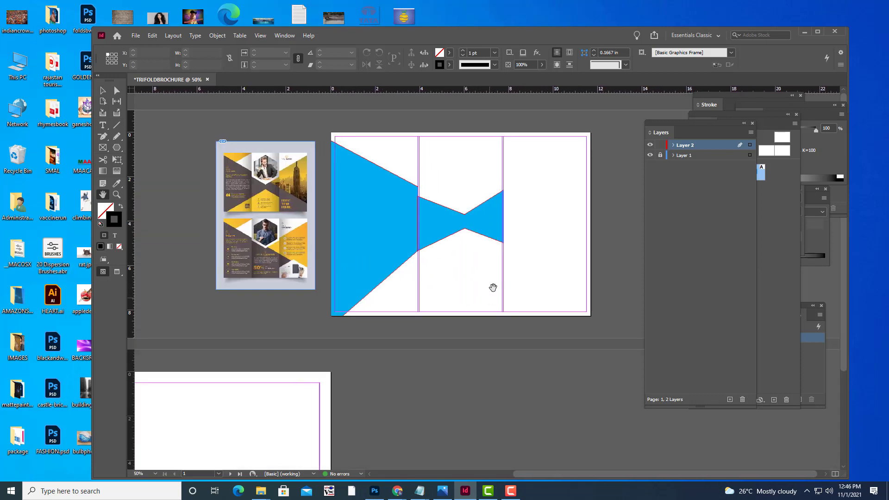
Draw a closed Pen path from the blue shape's right tip to the page's top-right corner.
{"action": "left_click", "coordinate": [111, 139]}
{"action": "right_click", "coordinate": [111, 139]}
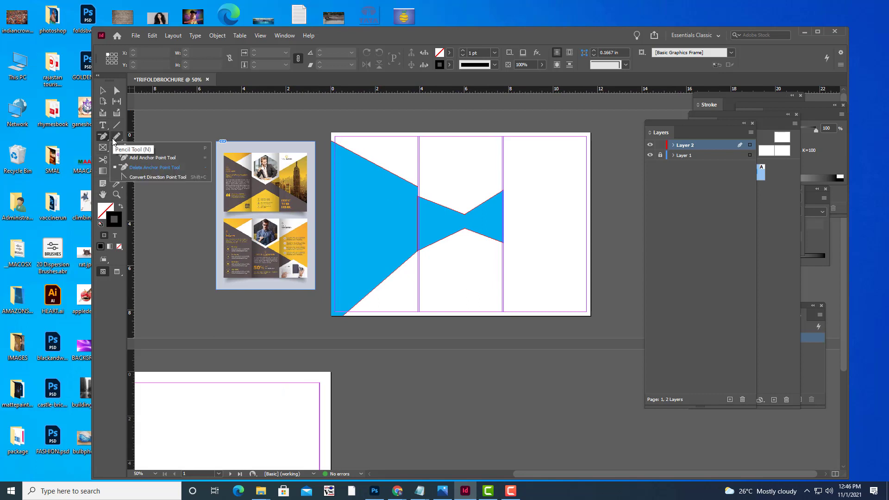
{"action": "left_click", "coordinate": [136, 148]}
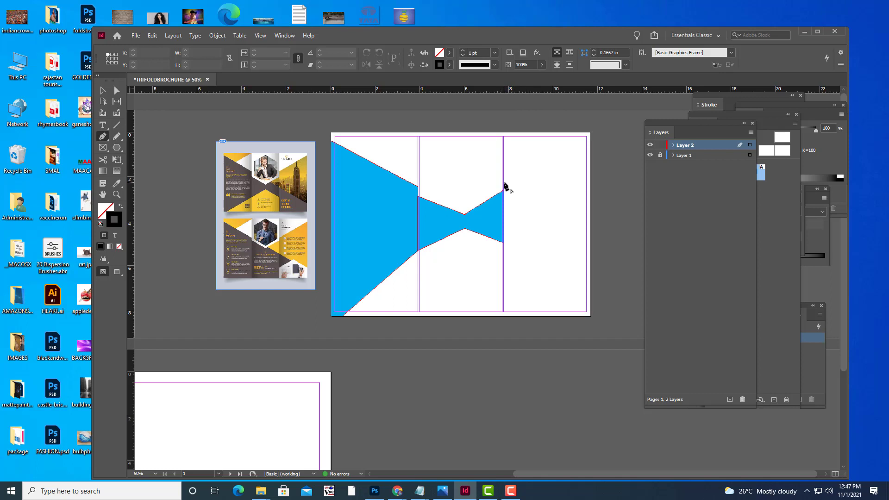
{"action": "left_click", "coordinate": [503, 183]}
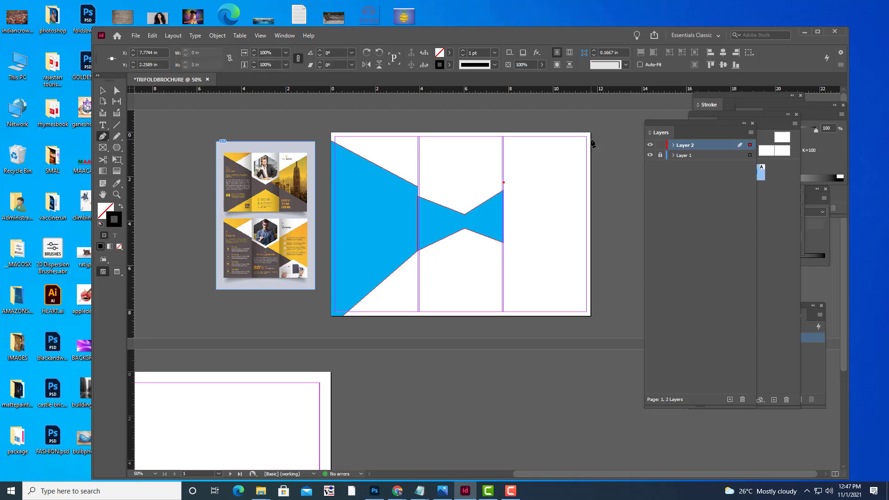
{"action": "left_click", "coordinate": [590, 141]}
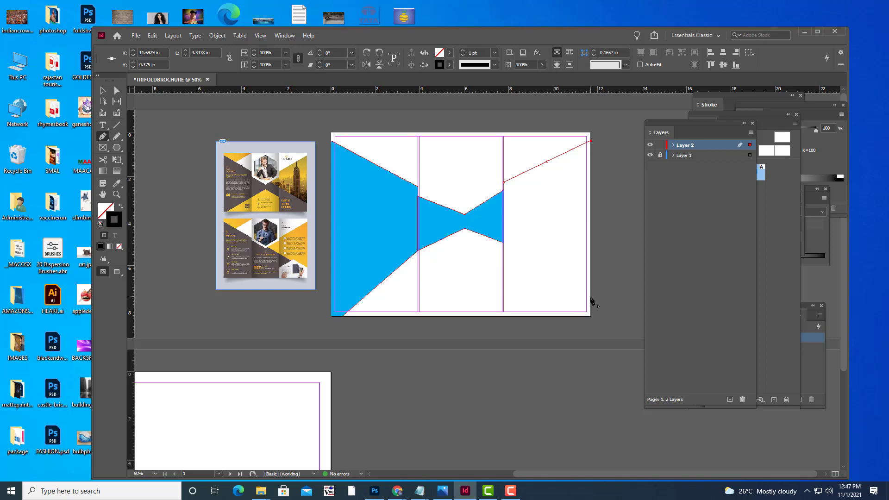
{"action": "key", "text": "Escape"}
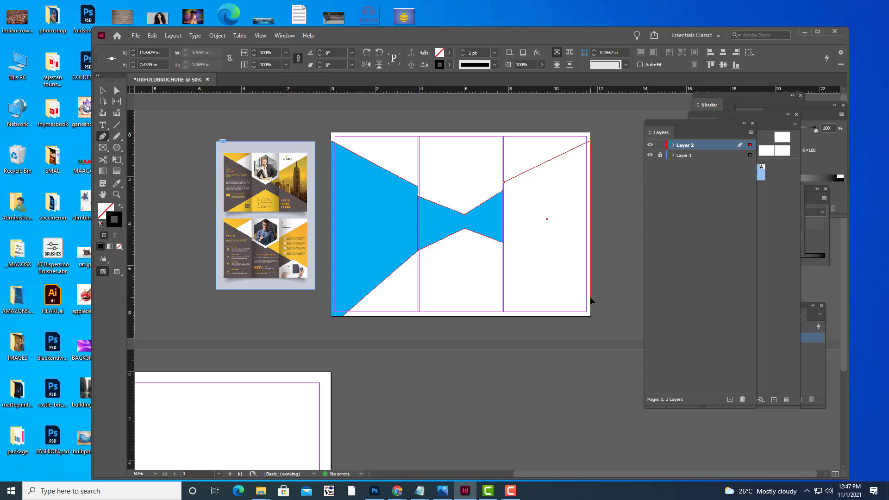
{"action": "left_click", "coordinate": [503, 229]}
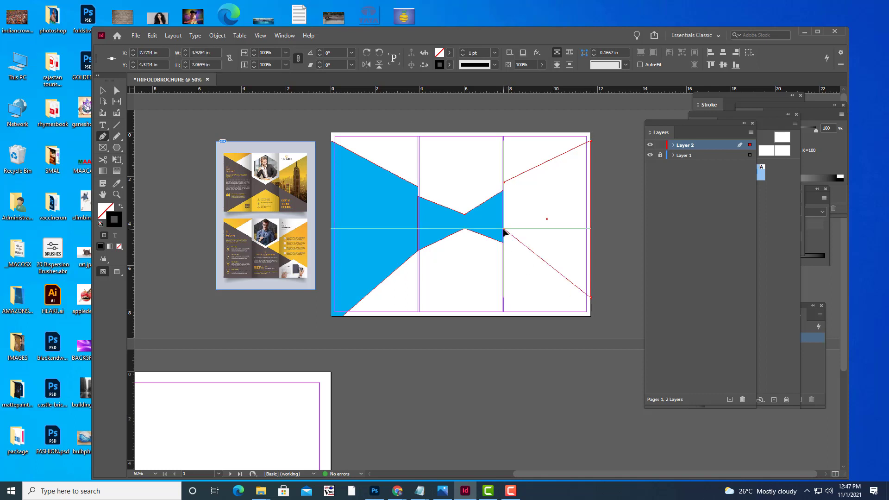
{"action": "left_click", "coordinate": [504, 183]}
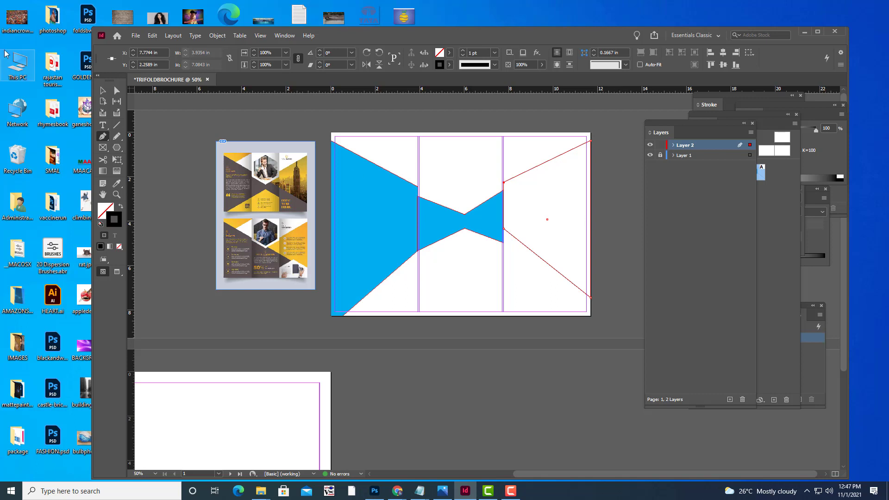
{"action": "left_click", "coordinate": [101, 92]}
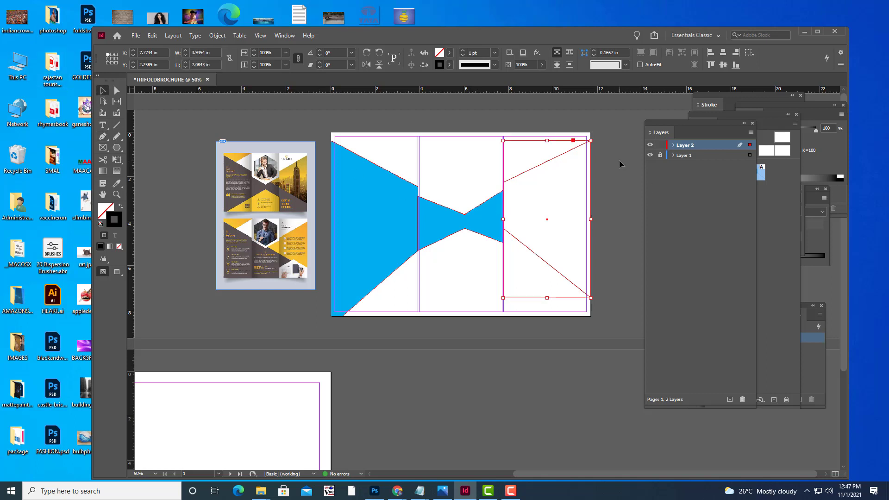
Fill the new right-panel wedge with the magenta C=0 M=100 Y=0 K=0 swatch.
{"action": "left_click", "coordinate": [548, 159]}
{"action": "left_click", "coordinate": [449, 52]}
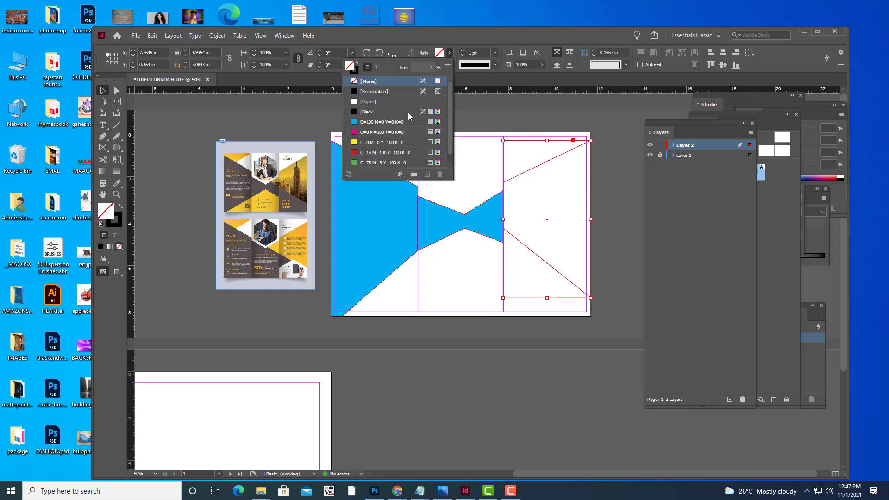
{"action": "left_click", "coordinate": [359, 132]}
{"action": "left_click", "coordinate": [542, 120]}
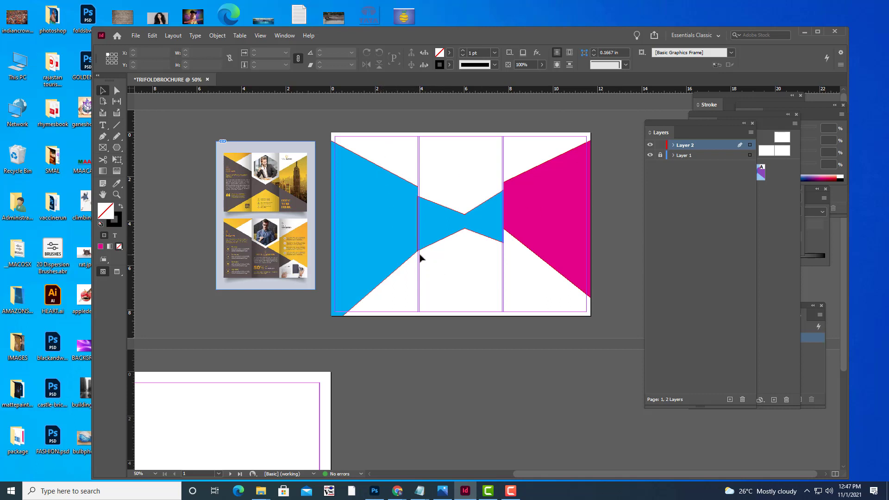
{"action": "left_click", "coordinate": [405, 238]}
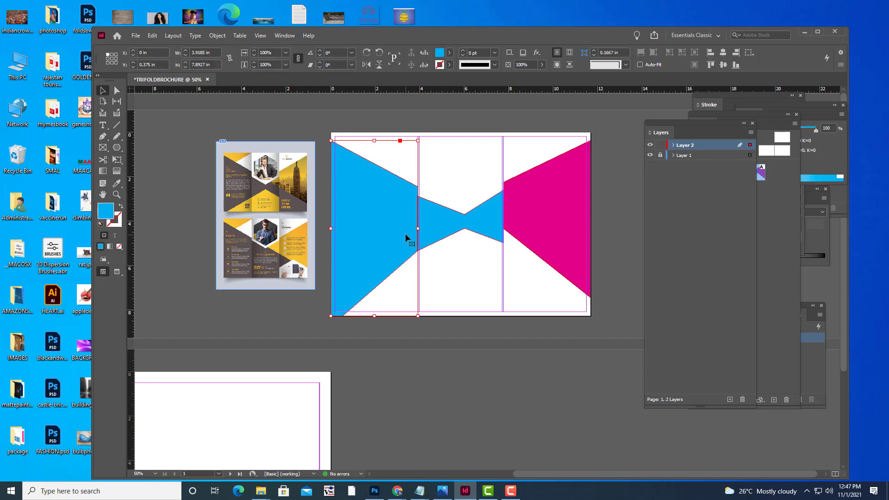
Try moving the left blue shape's notch point down, then undo the move.
{"action": "key", "text": "ctrl+="}
{"action": "key", "text": "ctrl+="}
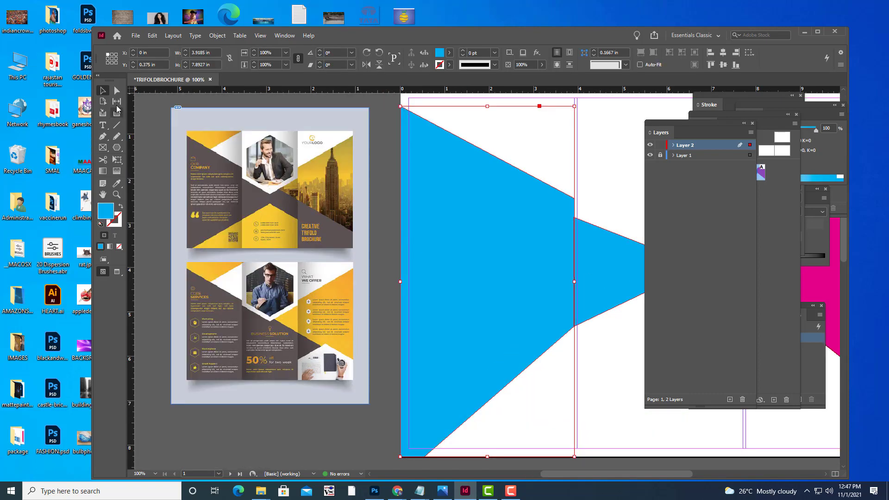
{"action": "left_click", "coordinate": [117, 91]}
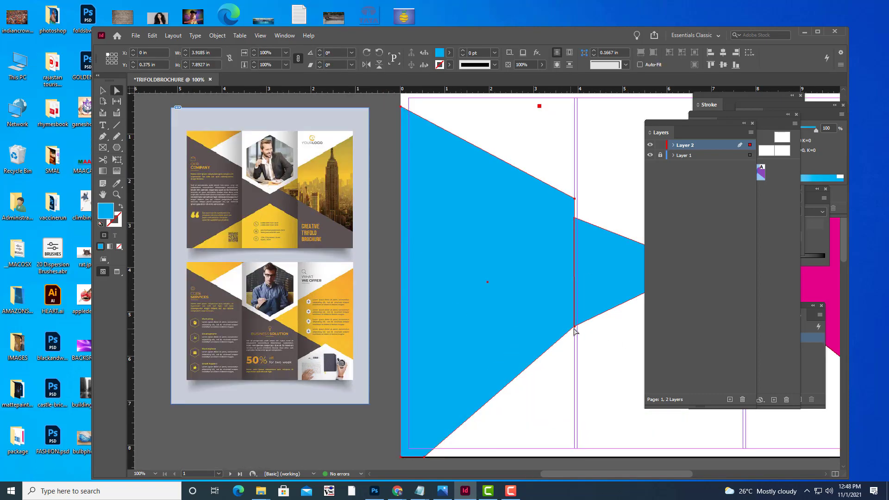
{"action": "left_click_drag", "start_coordinate": [574, 327], "coordinate": [574, 338]}
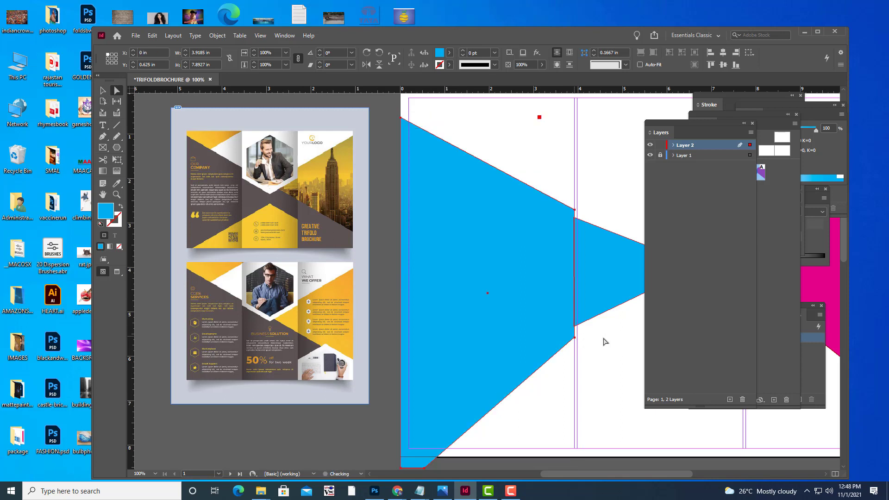
{"action": "key", "text": "ctrl+z"}
{"action": "key", "text": "ctrl+z"}
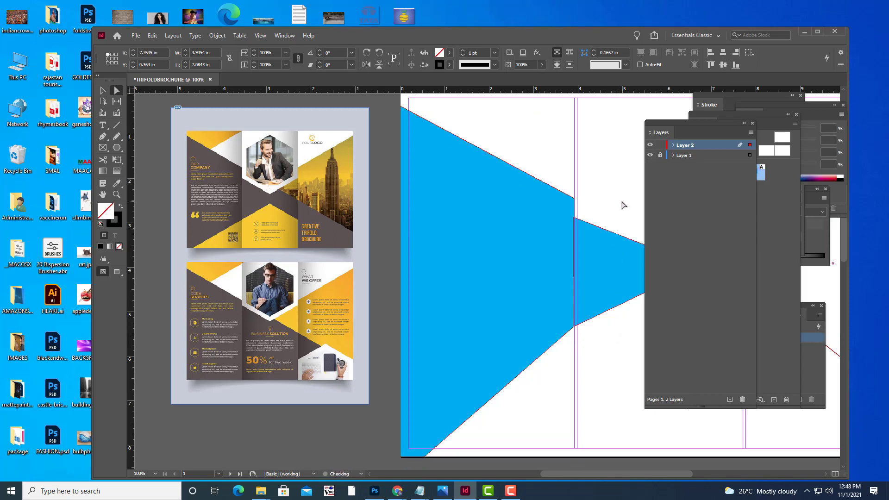
{"action": "key", "text": "ctrl+minus"}
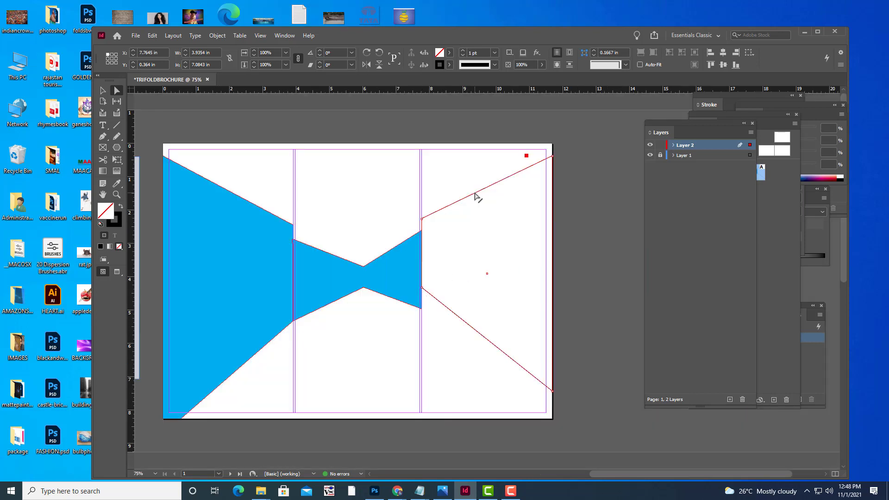
Give the right-panel wedge the cyan C=100 fill and set its stroke to [None].
{"action": "left_click", "coordinate": [103, 90]}
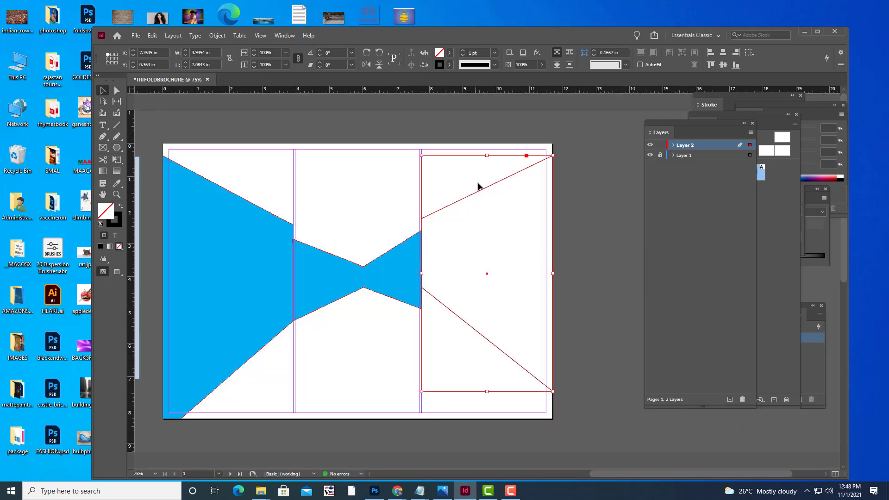
{"action": "left_click", "coordinate": [449, 52]}
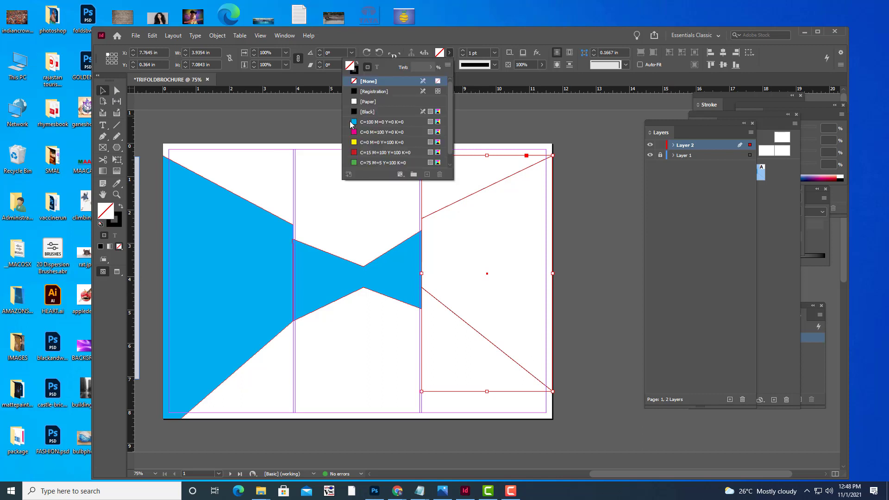
{"action": "left_click", "coordinate": [355, 122]}
{"action": "left_click", "coordinate": [596, 204]}
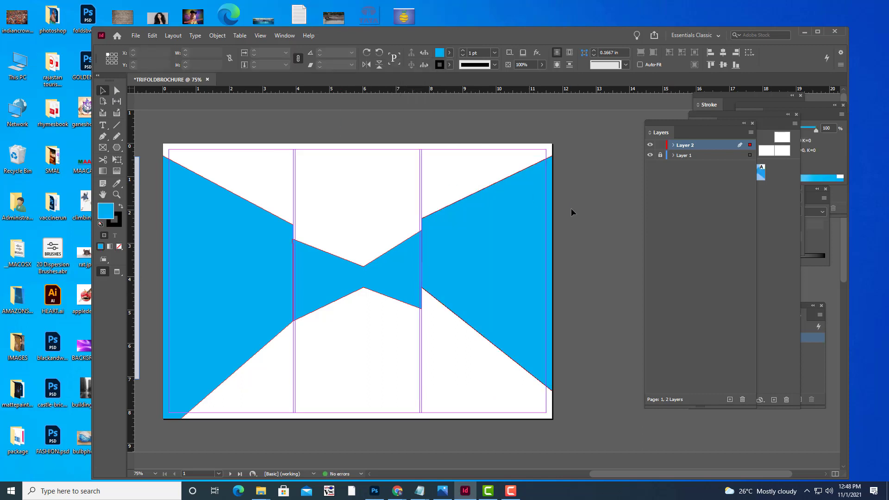
{"action": "left_click", "coordinate": [524, 216]}
{"action": "left_click", "coordinate": [448, 53]}
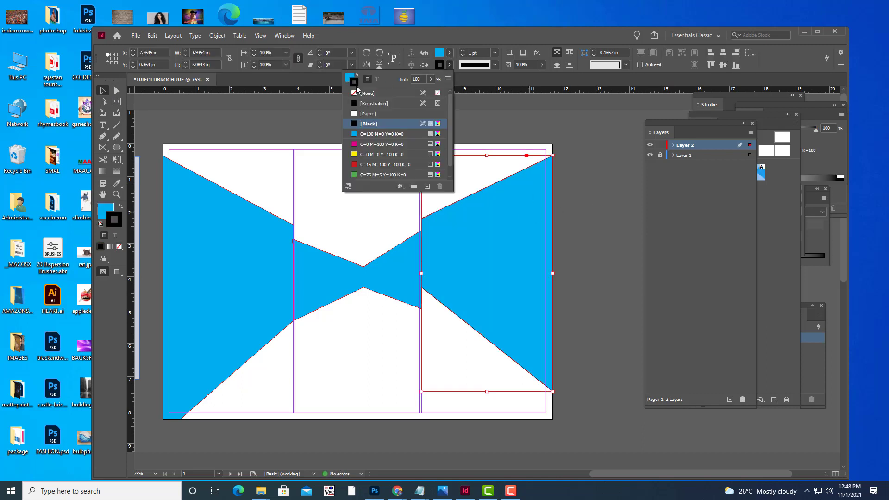
{"action": "left_click", "coordinate": [356, 94]}
{"action": "left_click", "coordinate": [599, 198]}
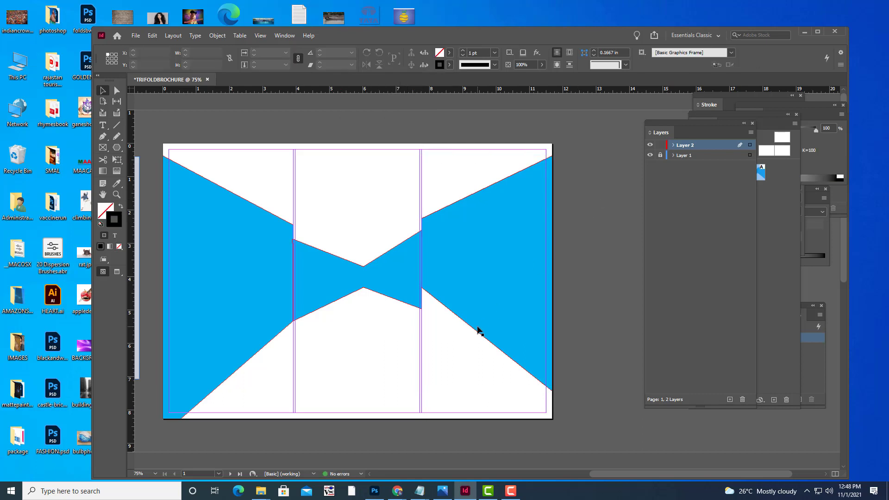
Pan to the reference image and pull the left blue shape's notch point down.
{"action": "key", "text": "h"}
{"action": "left_click_drag", "start_coordinate": [411, 304], "coordinate": [572, 254]}
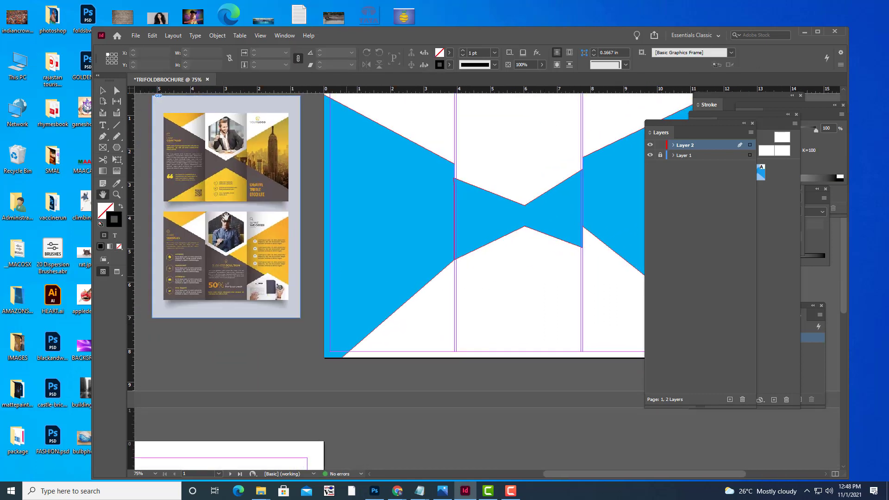
{"action": "key", "text": "v"}
{"action": "left_click", "coordinate": [393, 210]}
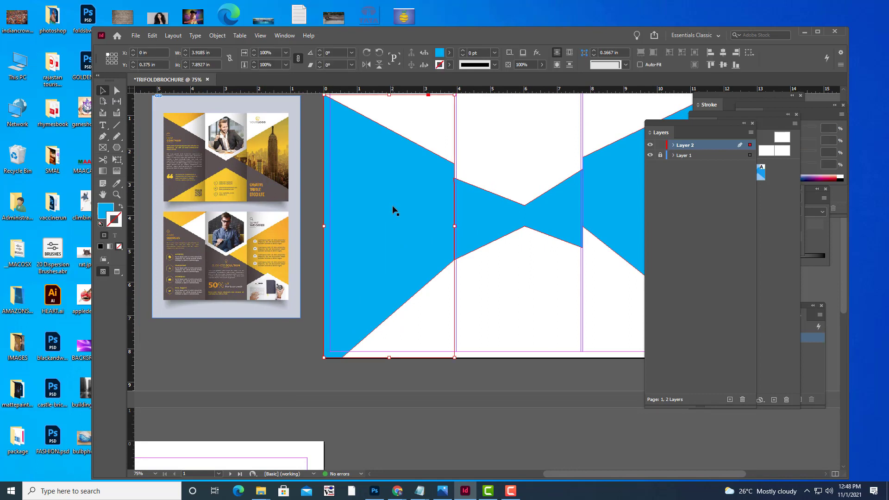
{"action": "left_click", "coordinate": [117, 91]}
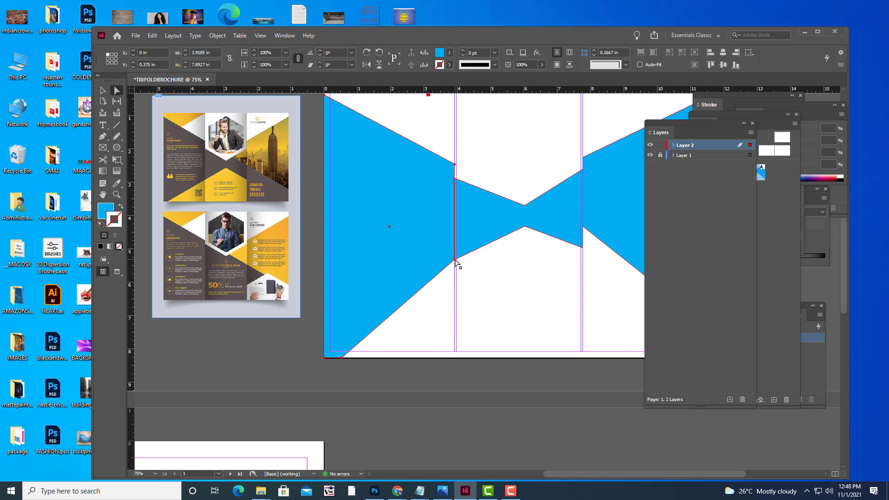
{"action": "left_click_drag", "start_coordinate": [455, 262], "coordinate": [459, 275]}
{"action": "left_click", "coordinate": [476, 271]}
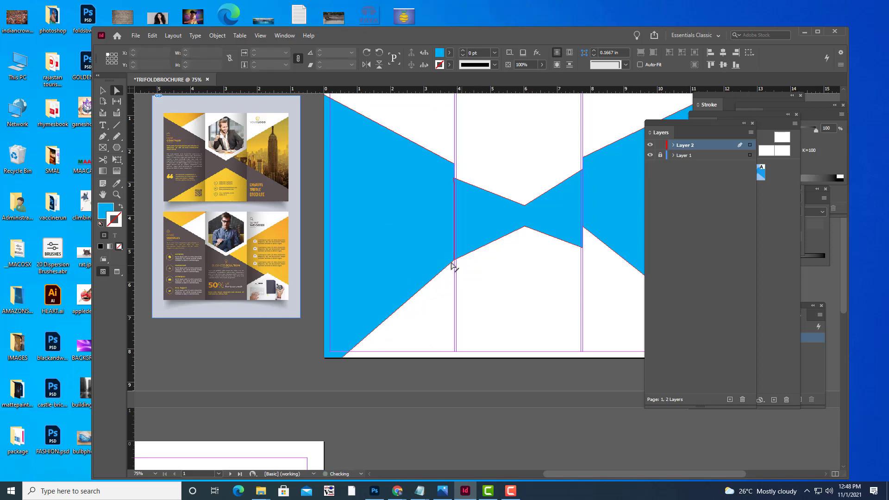
Drag the bow-tie's lower-left corner down to meet the blue wedge's lower corner.
{"action": "left_click", "coordinate": [455, 263]}
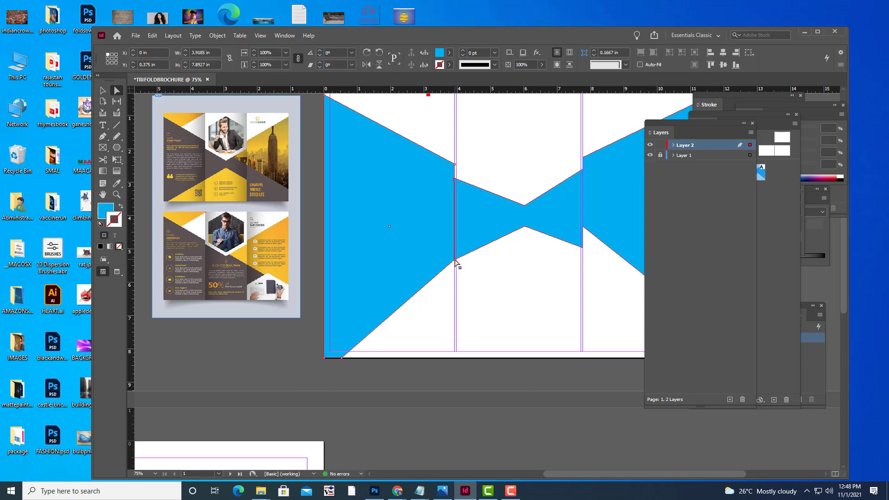
{"action": "left_click_drag", "start_coordinate": [455, 261], "coordinate": [455, 275]}
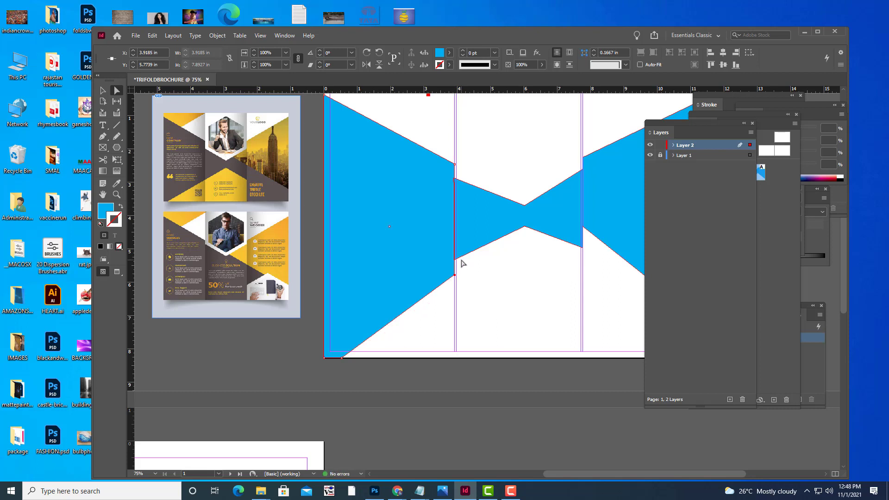
{"action": "left_click", "coordinate": [461, 258]}
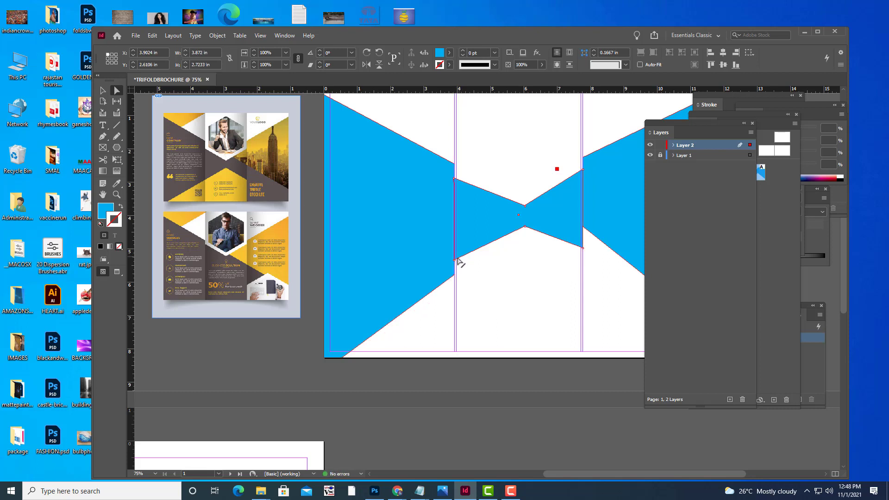
{"action": "left_click_drag", "start_coordinate": [455, 261], "coordinate": [455, 277]}
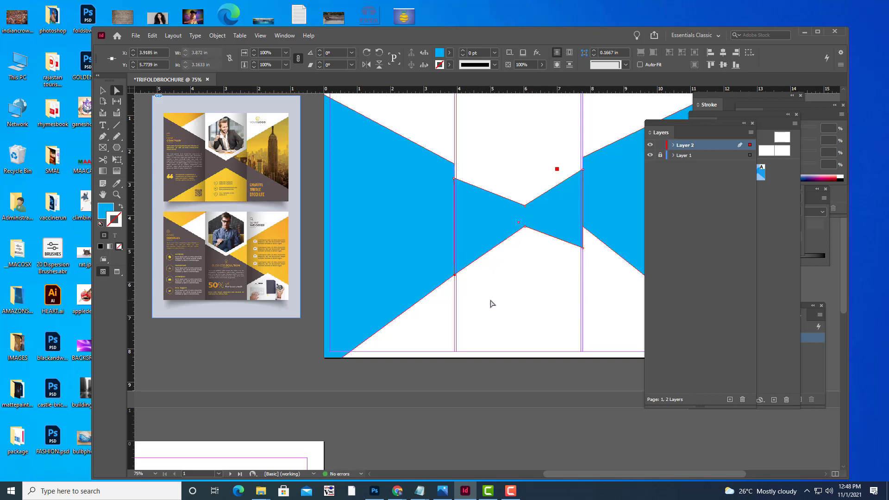
{"action": "left_click", "coordinate": [535, 312]}
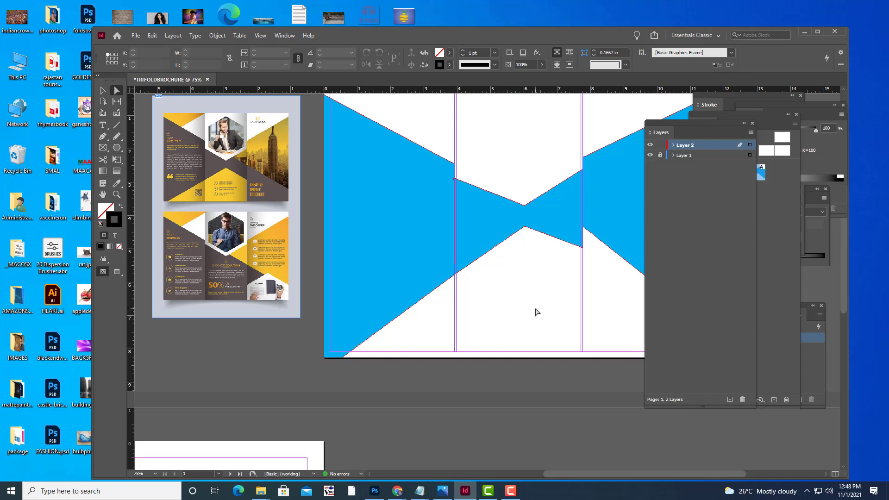
Draw a rectangle at the page's top-left corner filled with magenta C=0 M=100 Y=0 K=0.
{"action": "scroll", "coordinate": [484, 222], "scroll_direction": "up", "scroll_amount": 2}
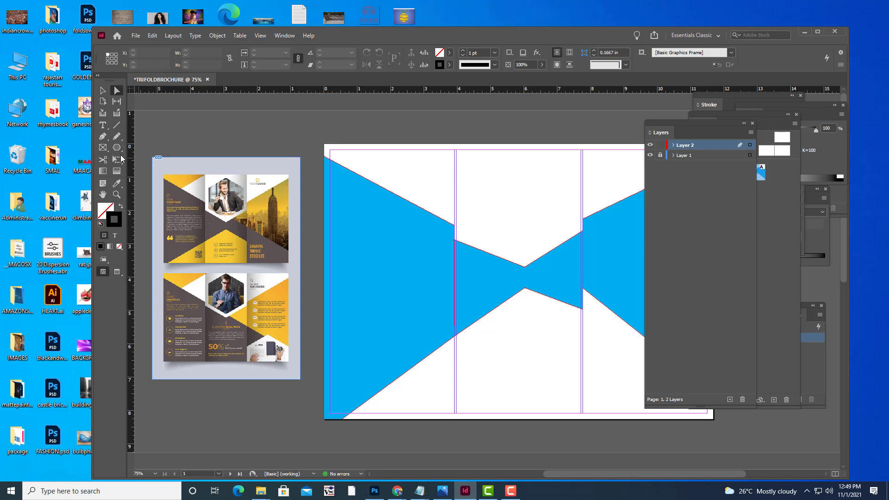
{"action": "left_click", "coordinate": [104, 148]}
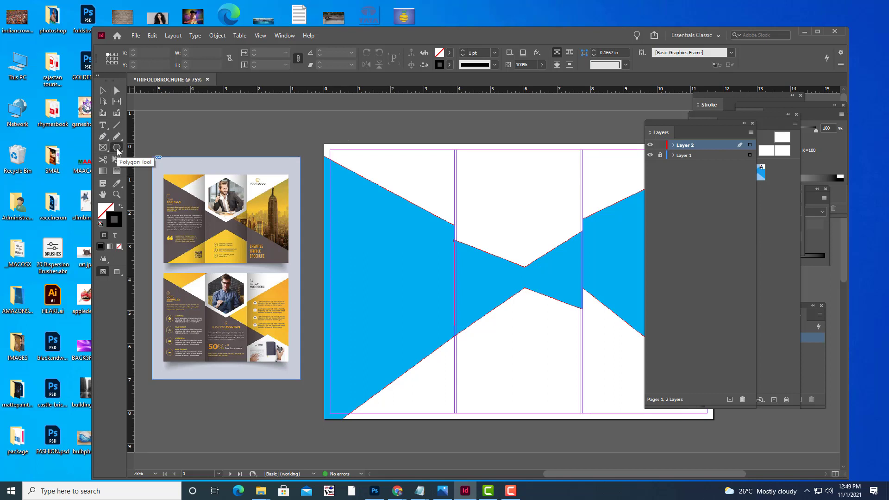
{"action": "left_click", "coordinate": [117, 147]}
{"action": "left_click", "coordinate": [153, 158]}
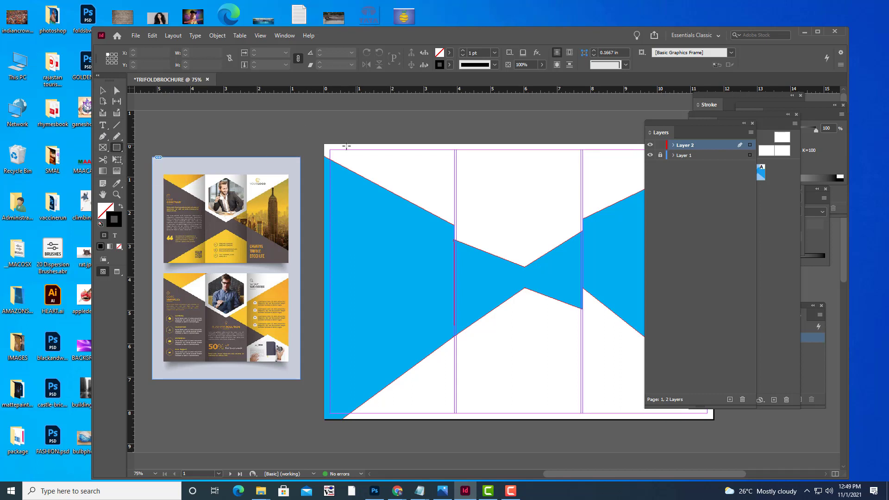
{"action": "left_click_drag", "start_coordinate": [324, 143], "coordinate": [414, 217]}
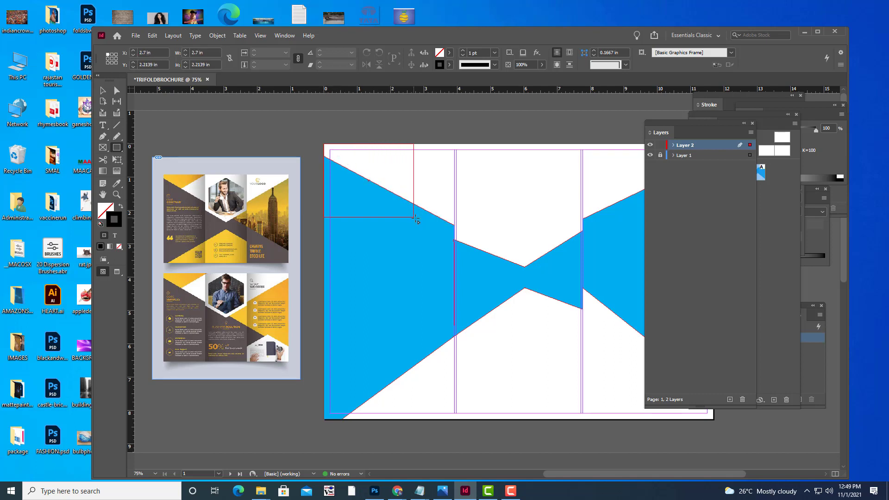
{"action": "left_click", "coordinate": [449, 52]}
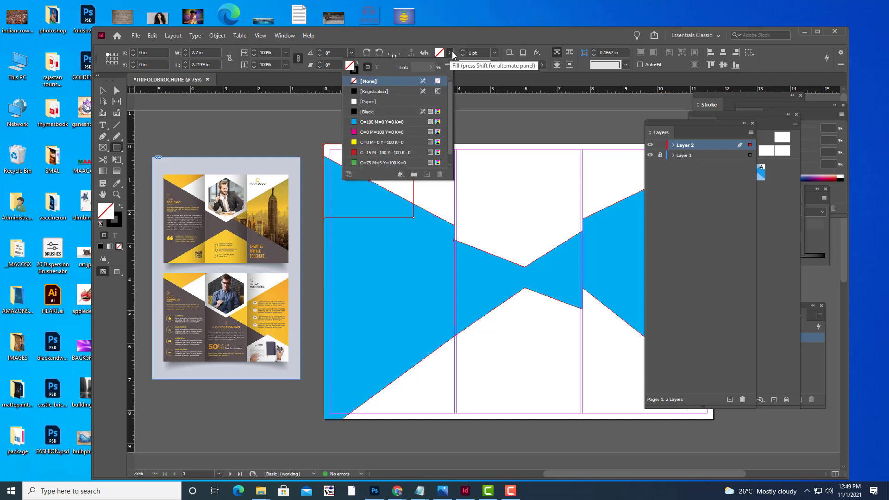
{"action": "left_click", "coordinate": [384, 131]}
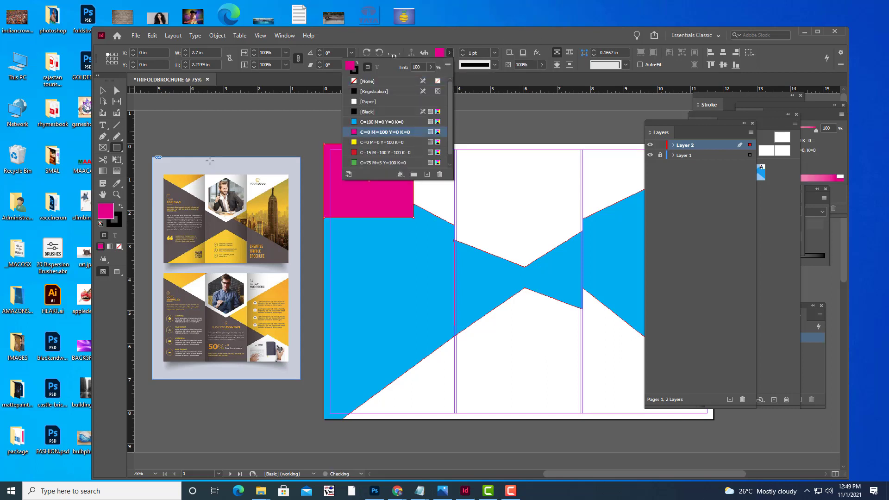
Set the magenta rectangle's stroke to [None] and pick its top-right anchor point.
{"action": "key", "text": "Escape"}
{"action": "key", "text": "v"}
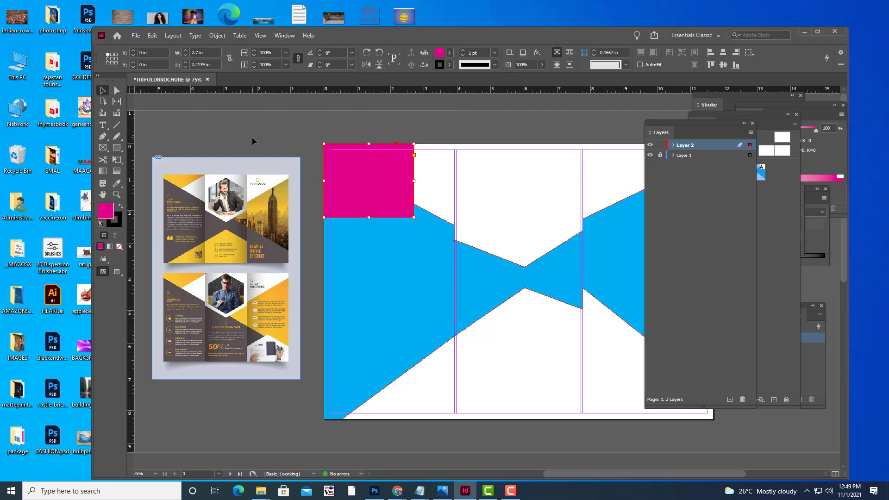
{"action": "left_click", "coordinate": [252, 138]}
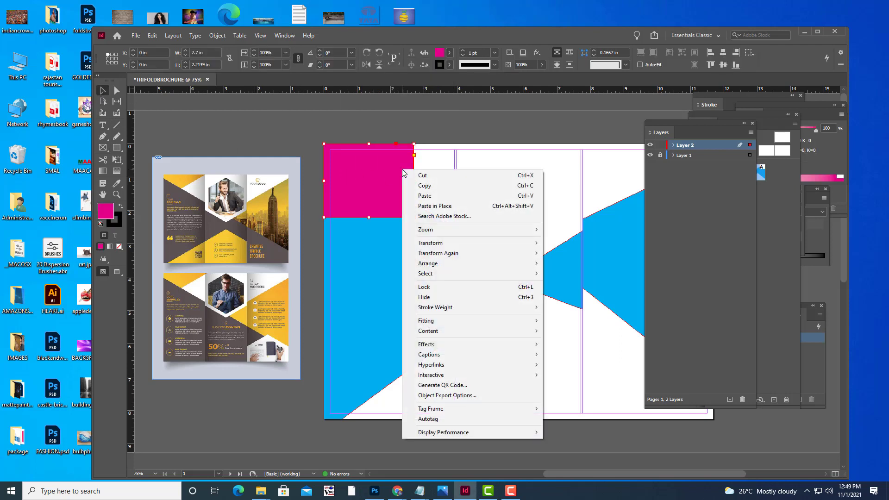
{"action": "left_click", "coordinate": [448, 64]}
{"action": "left_click", "coordinate": [449, 65]}
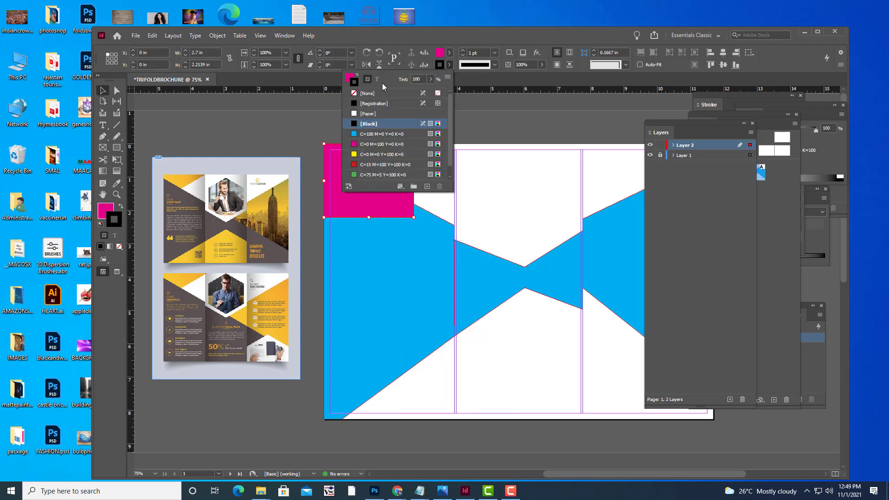
{"action": "left_click", "coordinate": [357, 93]}
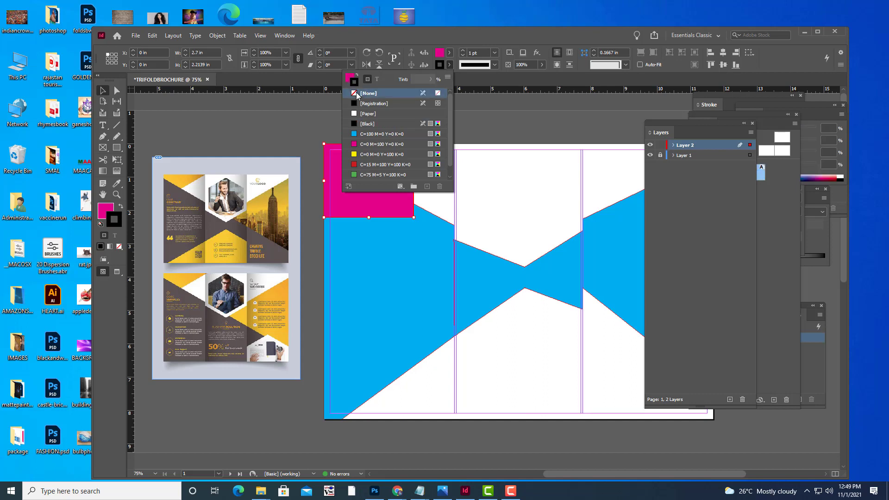
{"action": "left_click", "coordinate": [265, 105]}
{"action": "left_click", "coordinate": [370, 173]}
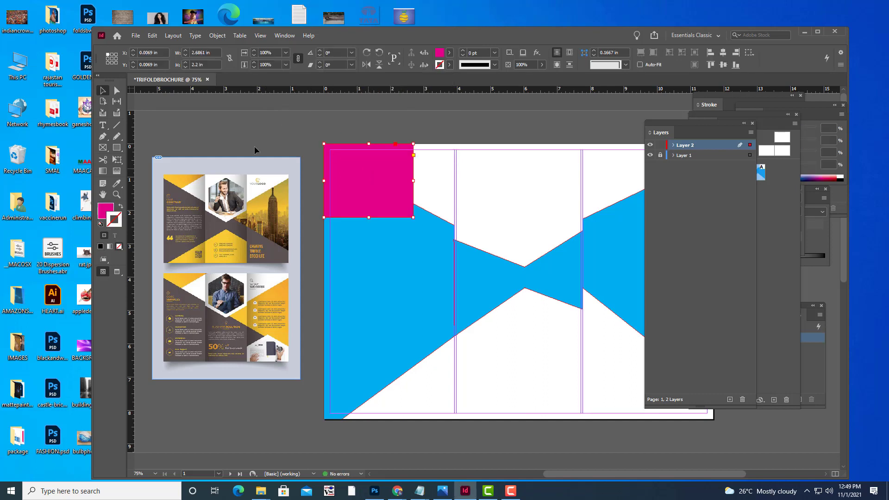
{"action": "left_click", "coordinate": [117, 91]}
{"action": "left_click", "coordinate": [413, 144]}
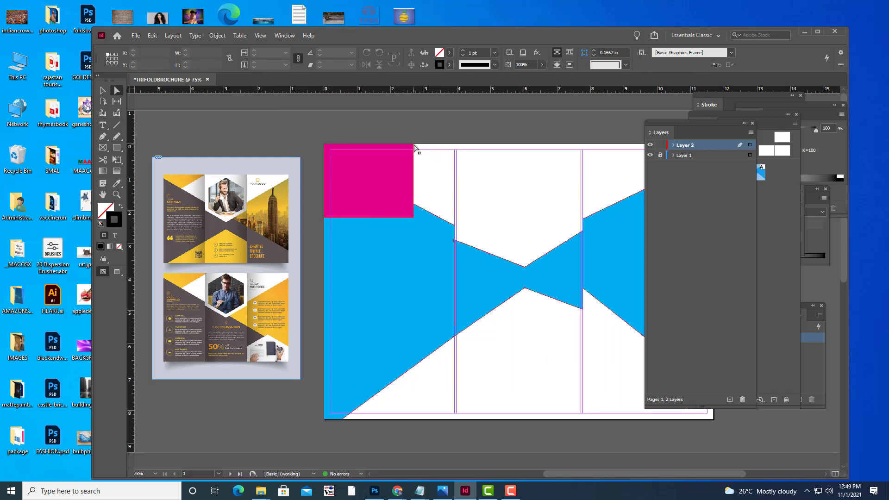
Drag the top-right anchor outward and delete the bottom-right anchor, making a magenta triangle.
{"action": "left_click_drag", "start_coordinate": [414, 145], "coordinate": [457, 146]}
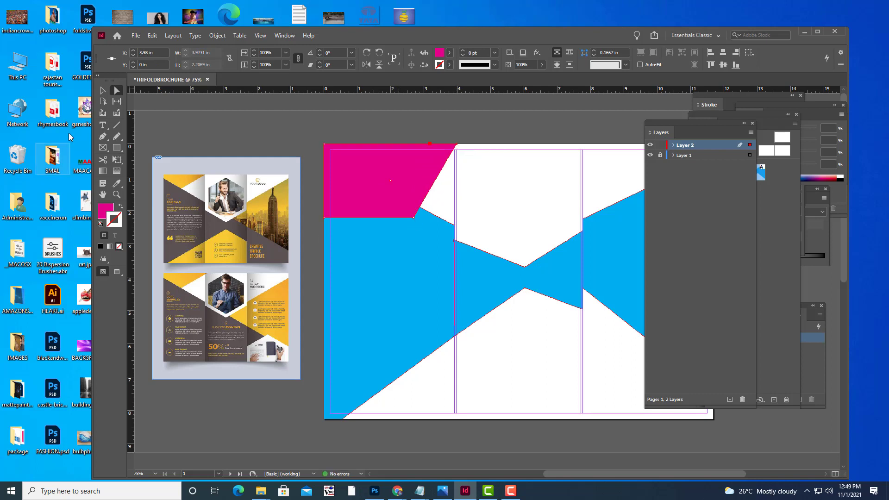
{"action": "left_click", "coordinate": [105, 138]}
{"action": "left_click", "coordinate": [106, 141]}
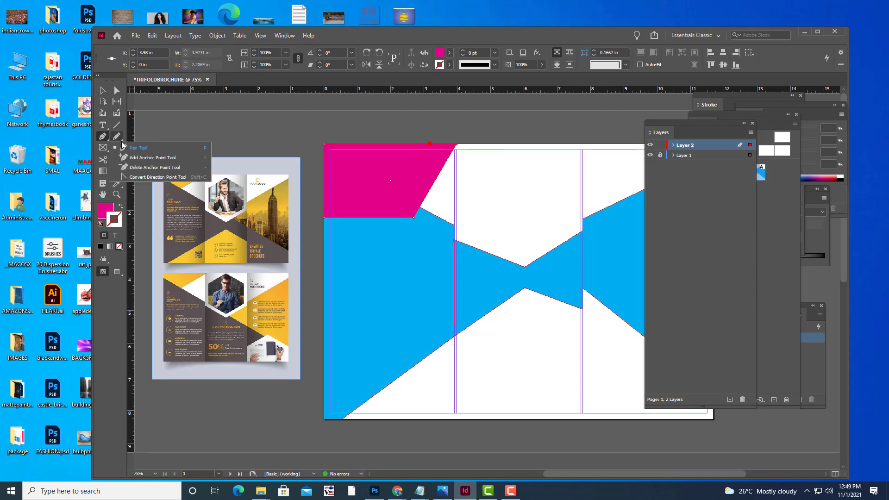
{"action": "left_click", "coordinate": [139, 169]}
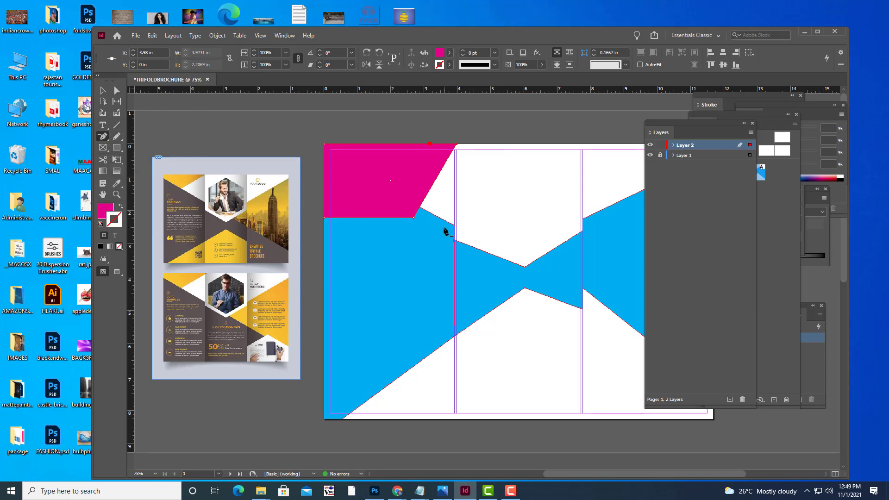
{"action": "left_click", "coordinate": [413, 218]}
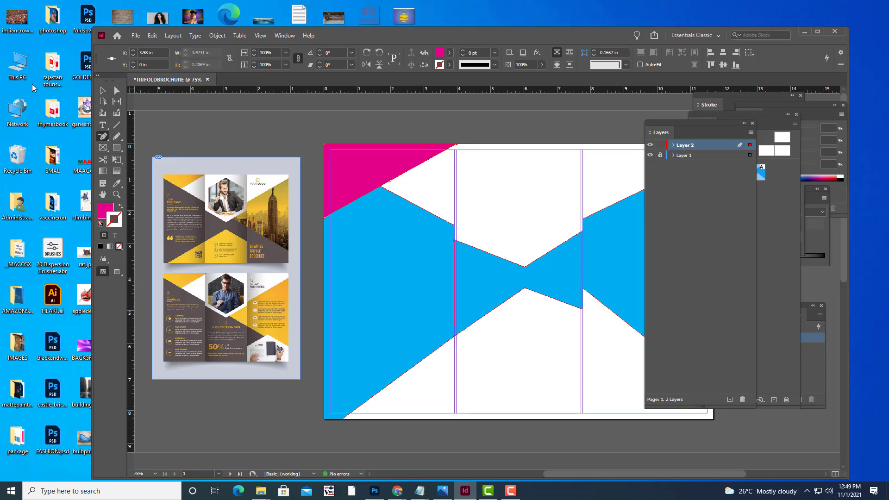
{"action": "left_click", "coordinate": [103, 90]}
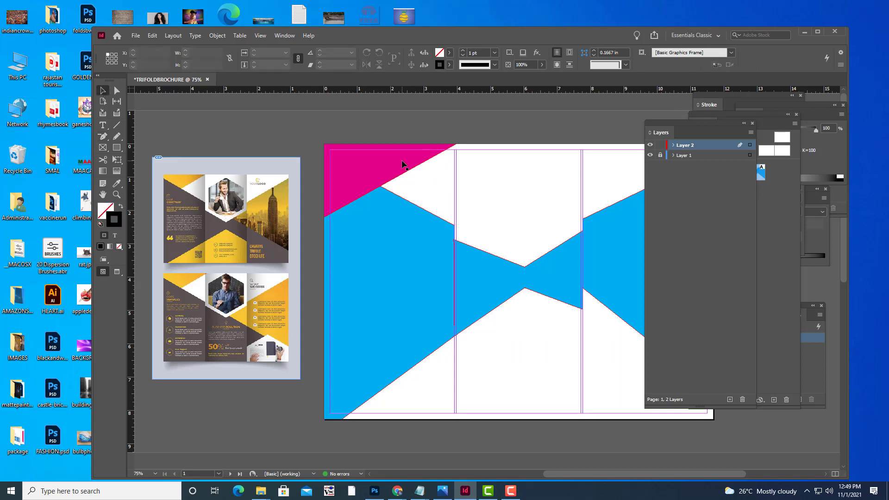
Send the magenta triangle backward twice so it sits behind the blue shape.
{"action": "right_click", "coordinate": [403, 164]}
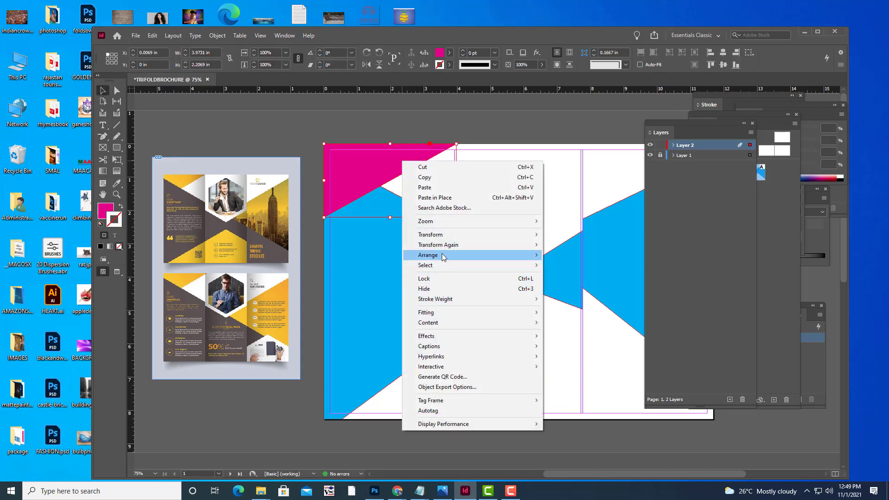
{"action": "mouse_move", "coordinate": [441, 255]}
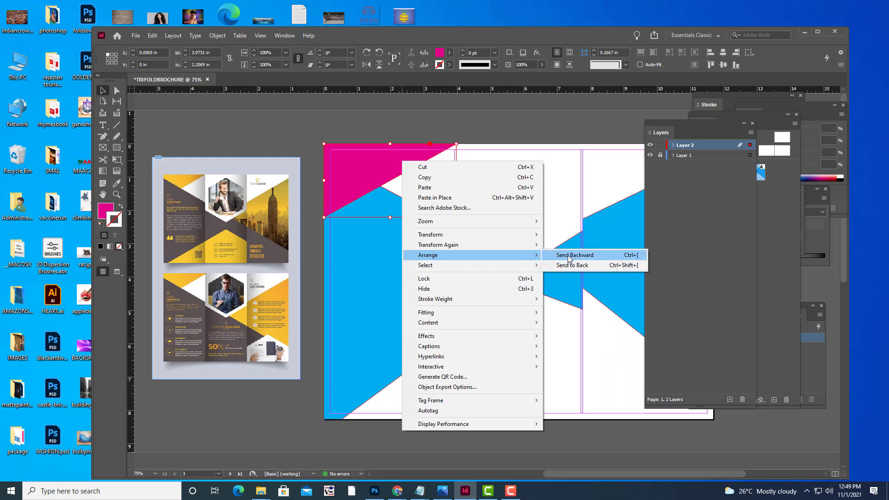
{"action": "left_click", "coordinate": [569, 256]}
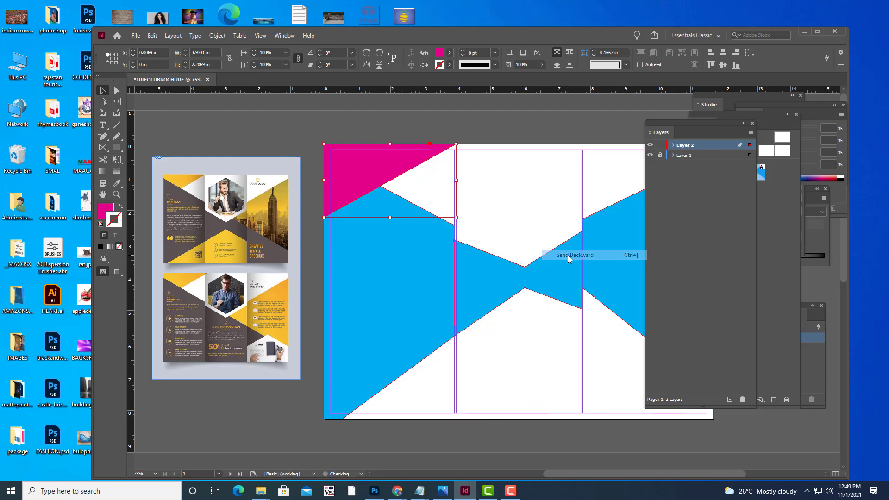
{"action": "left_click", "coordinate": [452, 119]}
{"action": "left_click", "coordinate": [366, 162]}
{"action": "right_click", "coordinate": [365, 162]}
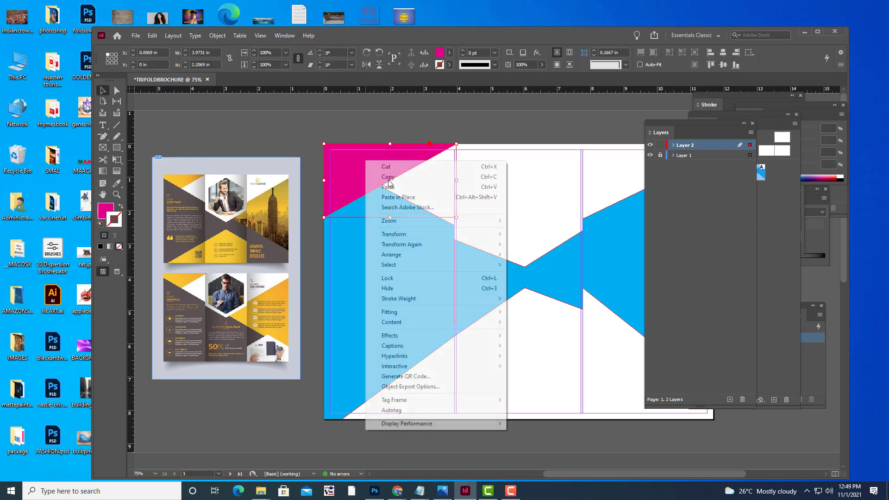
{"action": "mouse_move", "coordinate": [426, 253]}
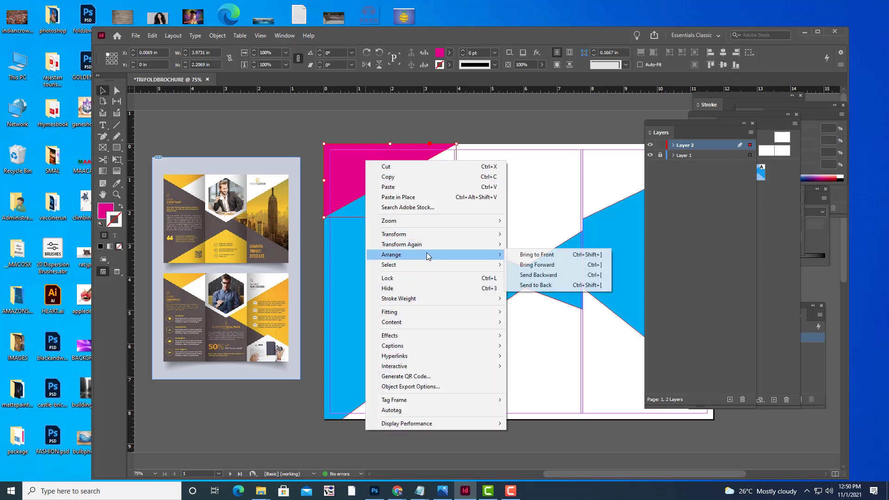
{"action": "left_click", "coordinate": [527, 275]}
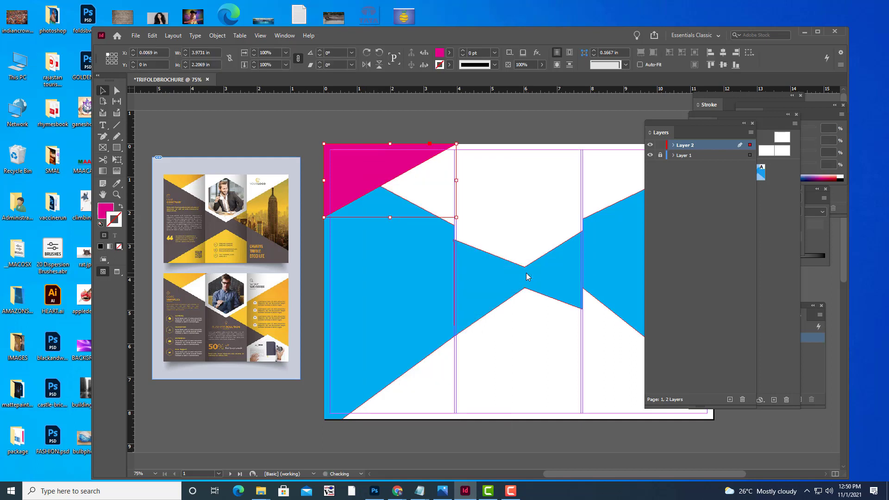
{"action": "left_click", "coordinate": [444, 123]}
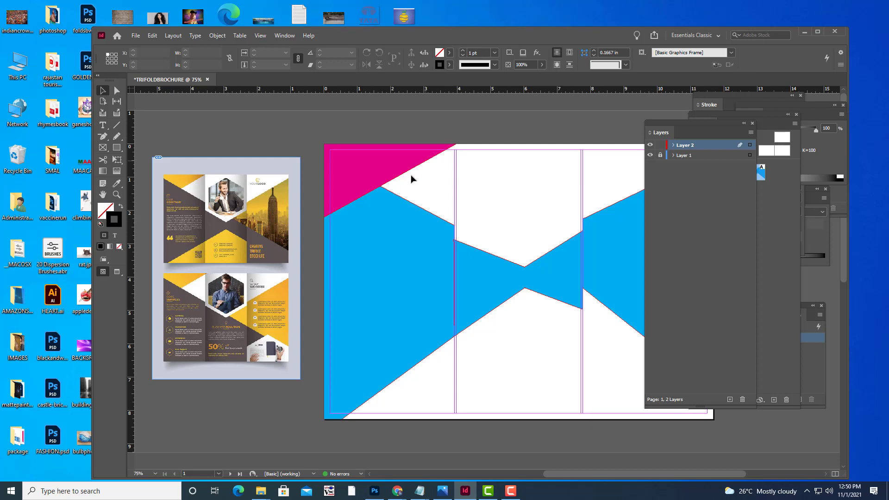
Bring the left blue shape to the front, over the magenta triangle.
{"action": "left_click", "coordinate": [366, 219]}
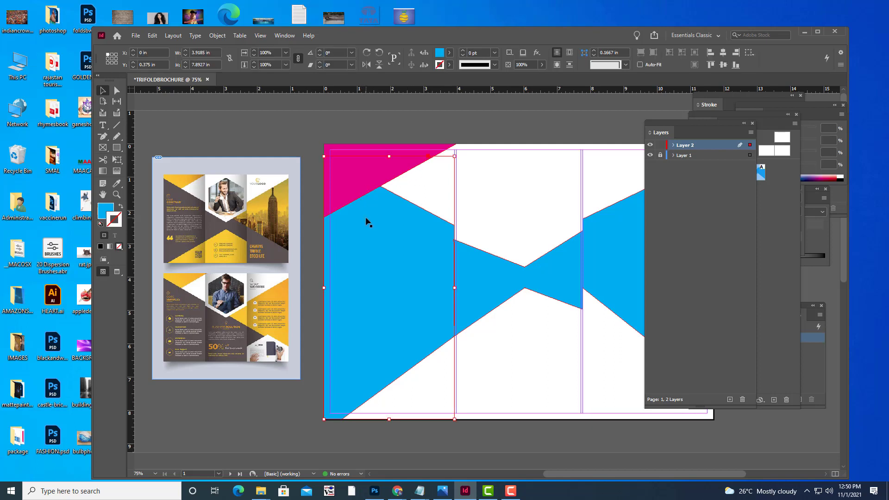
{"action": "right_click", "coordinate": [366, 219]}
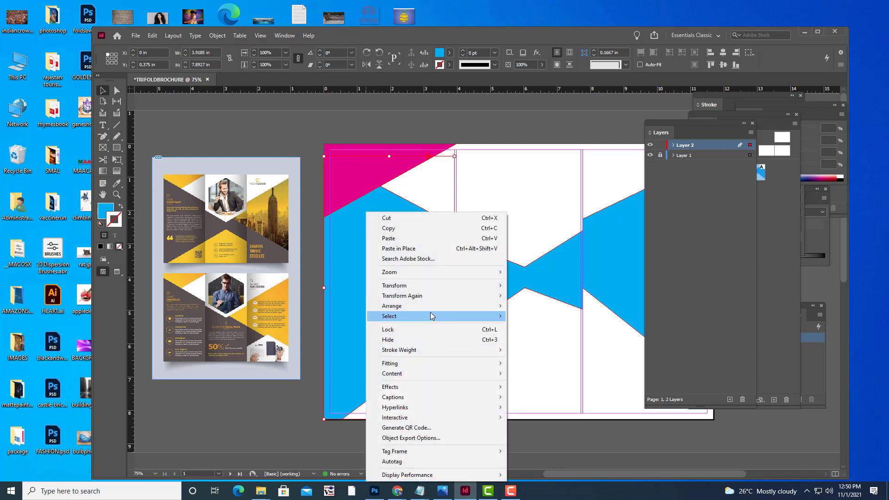
{"action": "mouse_move", "coordinate": [432, 306]}
{"action": "left_click", "coordinate": [542, 306]}
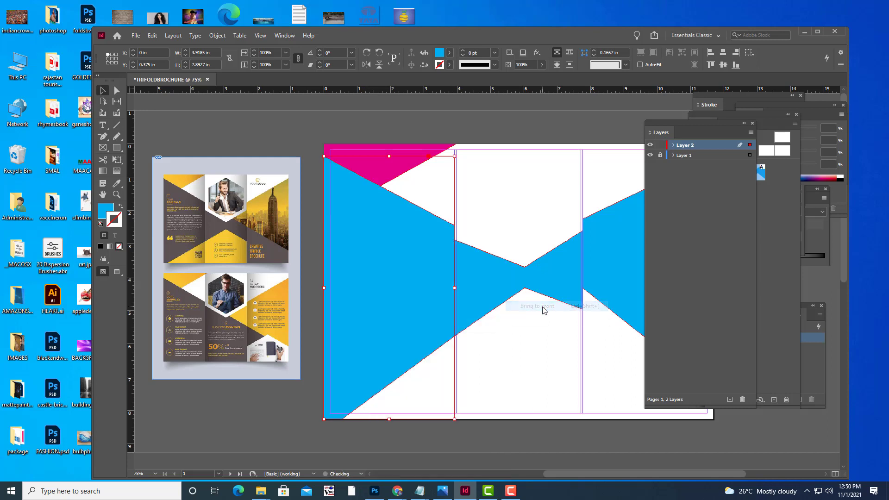
{"action": "left_click", "coordinate": [483, 124]}
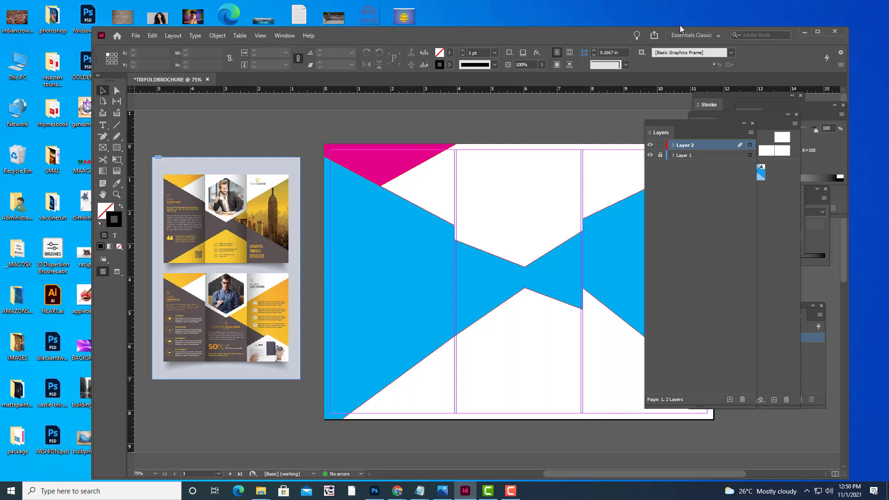
Draw a rectangle frame about 7.74 by 4.15 in over the lower half of the left two panels.
{"action": "key", "text": "ctrl+minus"}
{"action": "key", "text": "ctrl+minus"}
{"action": "key", "text": "ctrl+minus"}
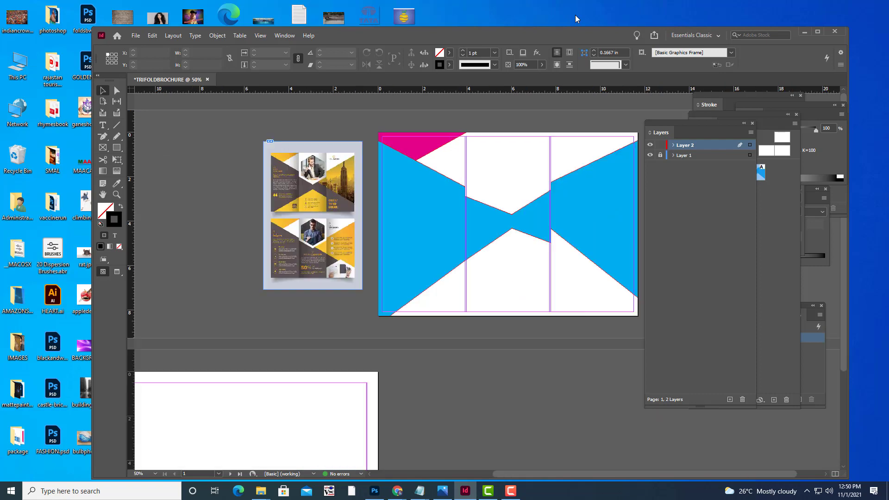
{"action": "key", "text": "ctrl+equal"}
{"action": "key", "text": "ctrl+equal"}
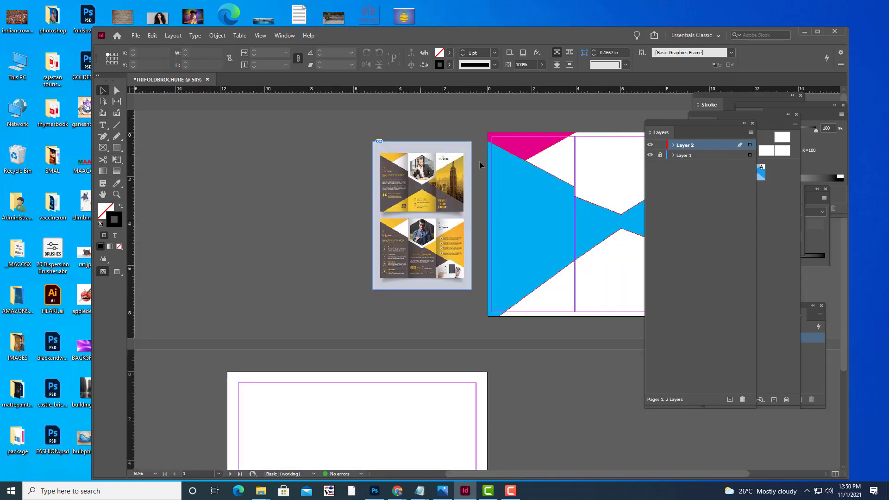
{"action": "key", "text": "h"}
{"action": "left_click_drag", "start_coordinate": [498, 240], "coordinate": [326, 272]}
{"action": "left_click_drag", "start_coordinate": [397, 278], "coordinate": [363, 280]}
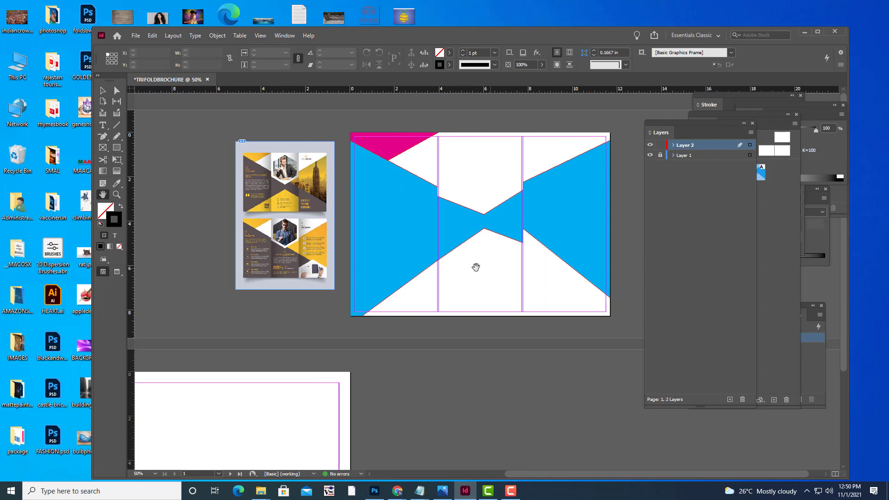
{"action": "left_click", "coordinate": [119, 149]}
{"action": "left_click_drag", "start_coordinate": [351, 224], "coordinate": [521, 315]}
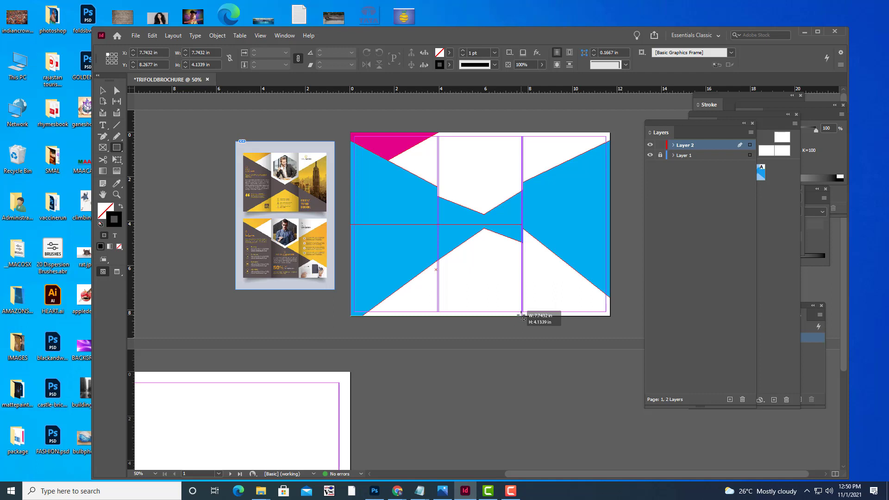
Fill the new rectangle with magenta sampled from the page using the Eyedropper.
{"action": "left_click_drag", "start_coordinate": [522, 316], "coordinate": [522, 316]}
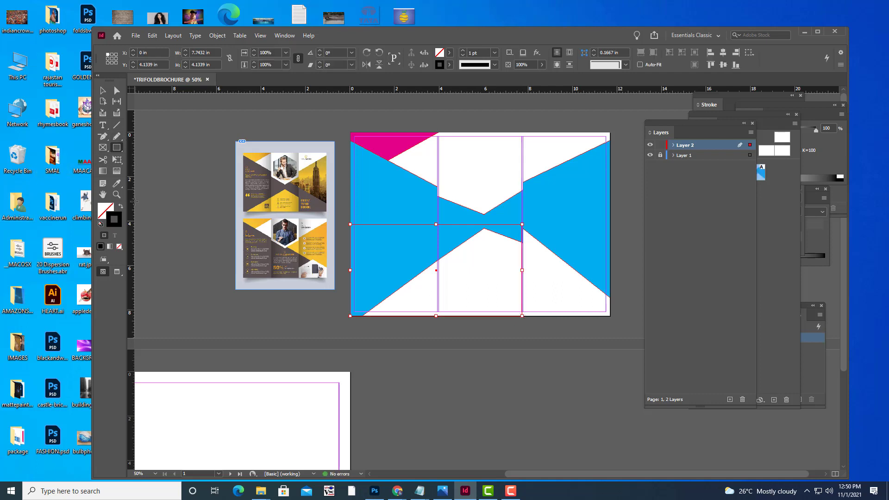
{"action": "left_click", "coordinate": [117, 183]}
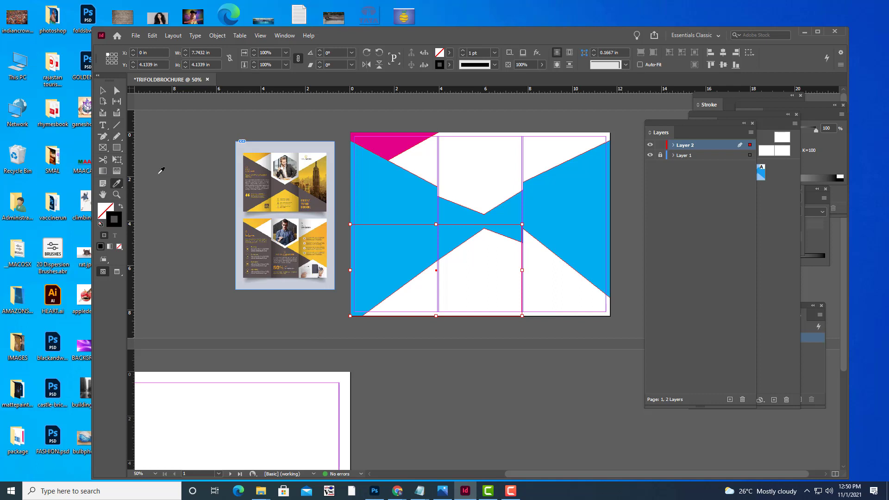
{"action": "left_click", "coordinate": [400, 141]}
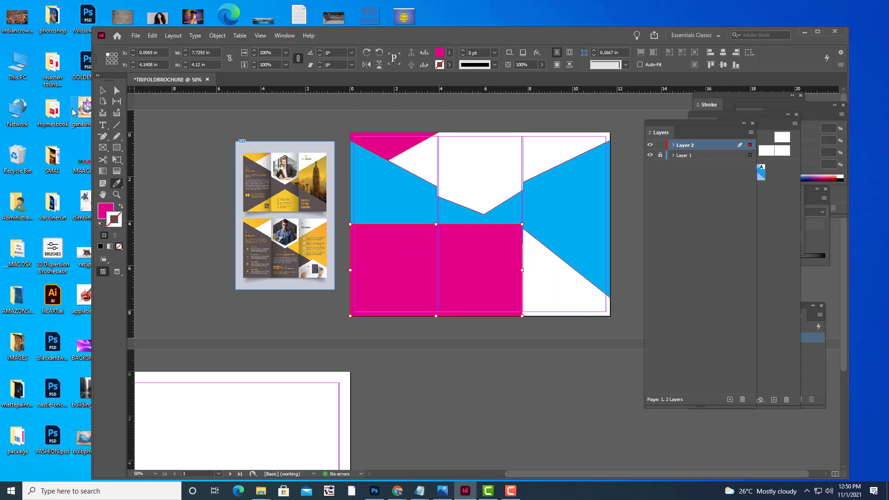
{"action": "left_click", "coordinate": [103, 91]}
{"action": "left_click", "coordinate": [201, 116]}
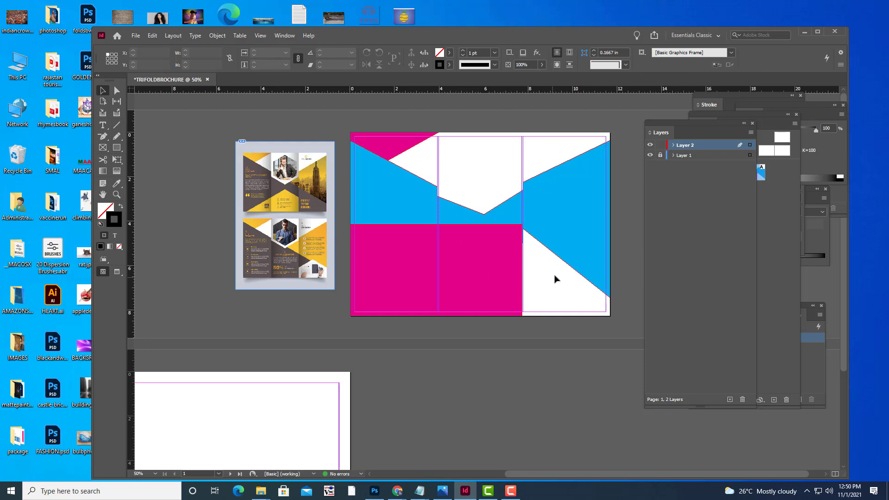
Pull the rectangle's right edge onto the panel guide, resizing it to 7.705 by 4.12 in.
{"action": "key", "text": "ctrl+1"}
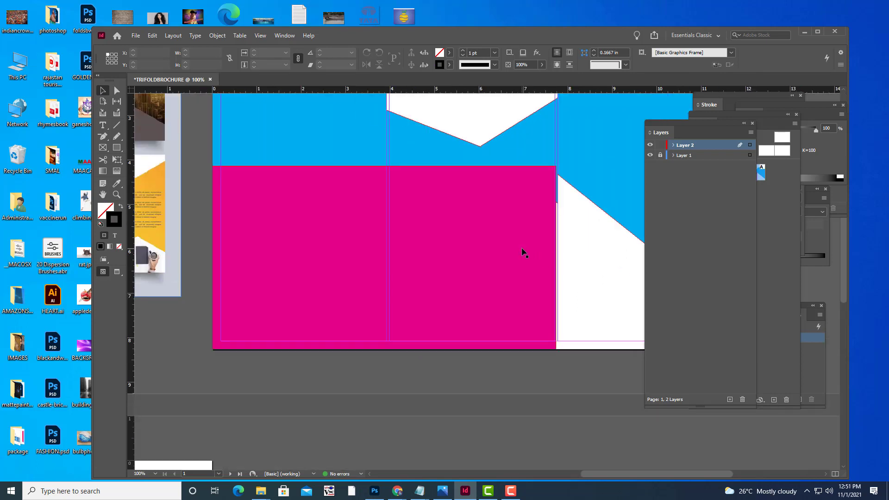
{"action": "left_click", "coordinate": [523, 252]}
{"action": "key", "text": "ctrl+="}
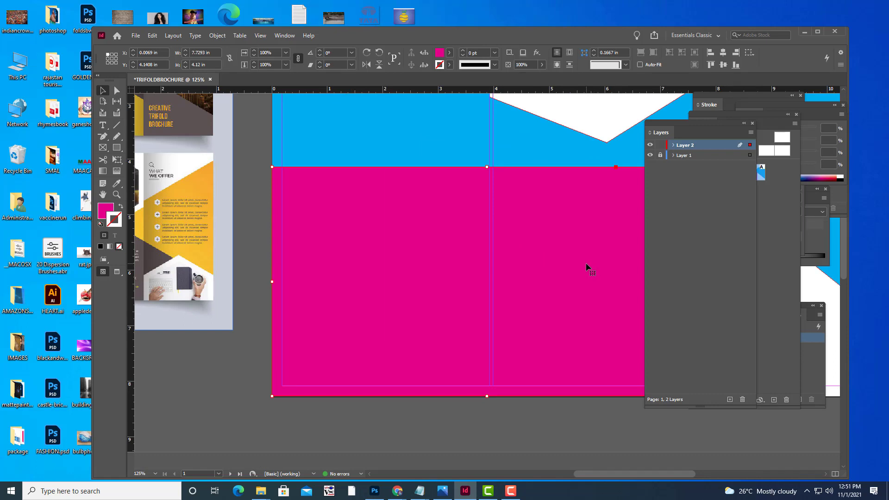
{"action": "key", "text": "h"}
{"action": "left_click_drag", "start_coordinate": [530, 250], "coordinate": [332, 260]}
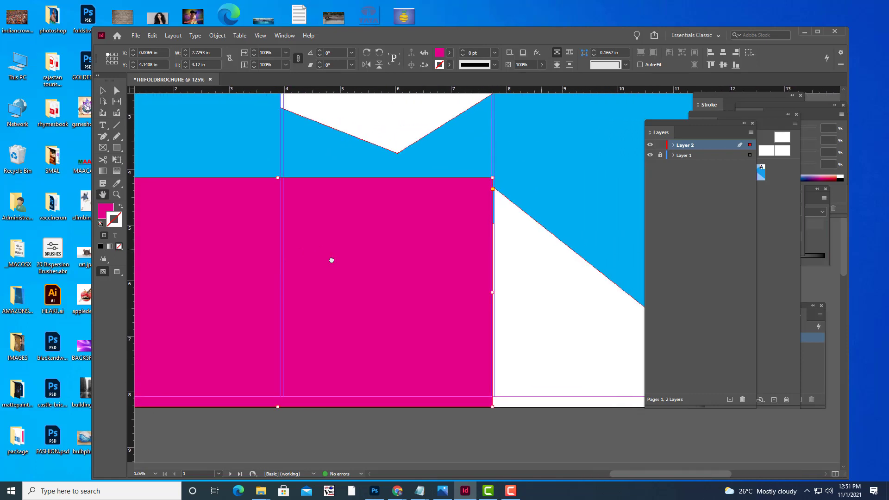
{"action": "key", "text": "v"}
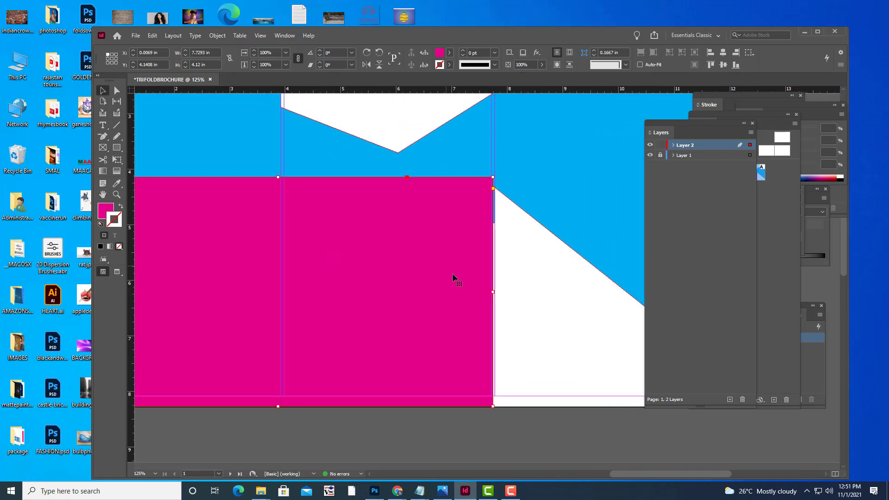
{"action": "left_click_drag", "start_coordinate": [492, 291], "coordinate": [489, 291]}
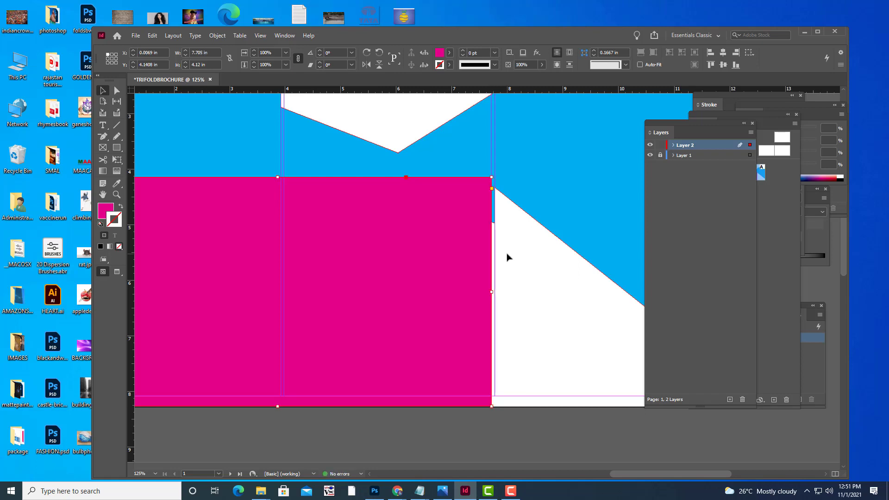
{"action": "key", "text": "ctrl+minus"}
{"action": "key", "text": "ctrl+minus"}
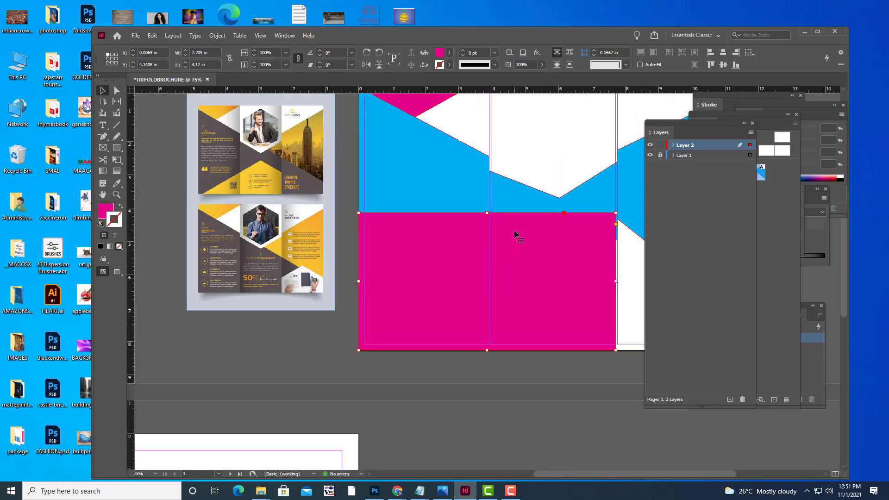
Send the magenta rectangle to the back, behind the blue shapes.
{"action": "right_click", "coordinate": [513, 230]}
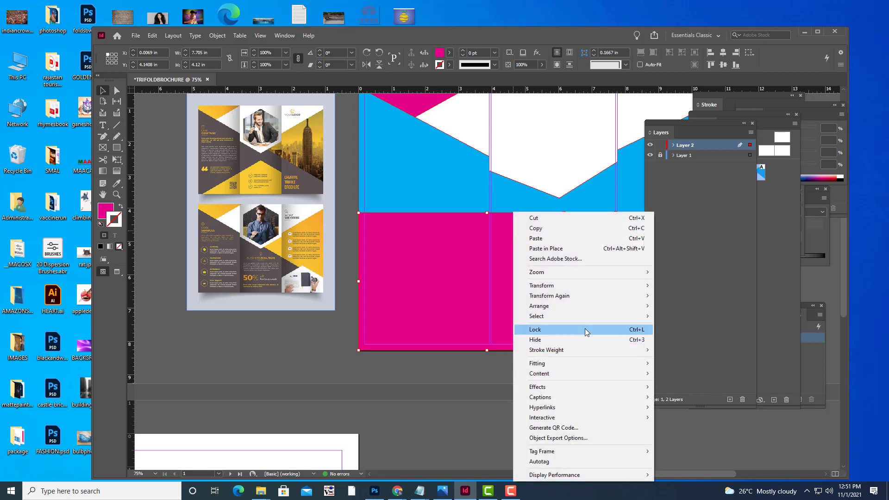
{"action": "mouse_move", "coordinate": [585, 308]}
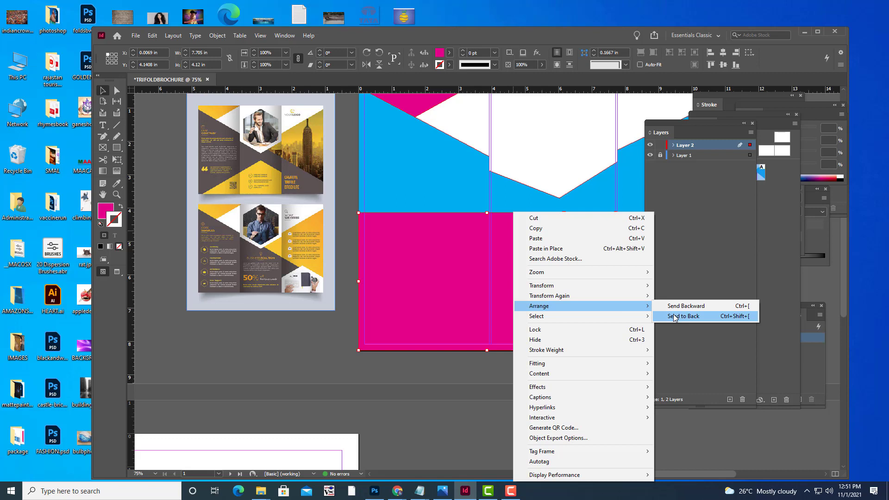
{"action": "left_click", "coordinate": [675, 315]}
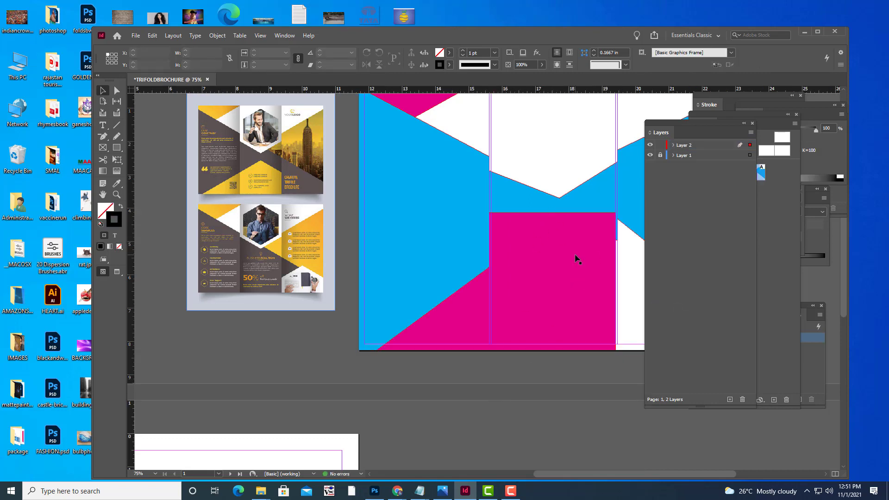
{"action": "right_click", "coordinate": [575, 256]}
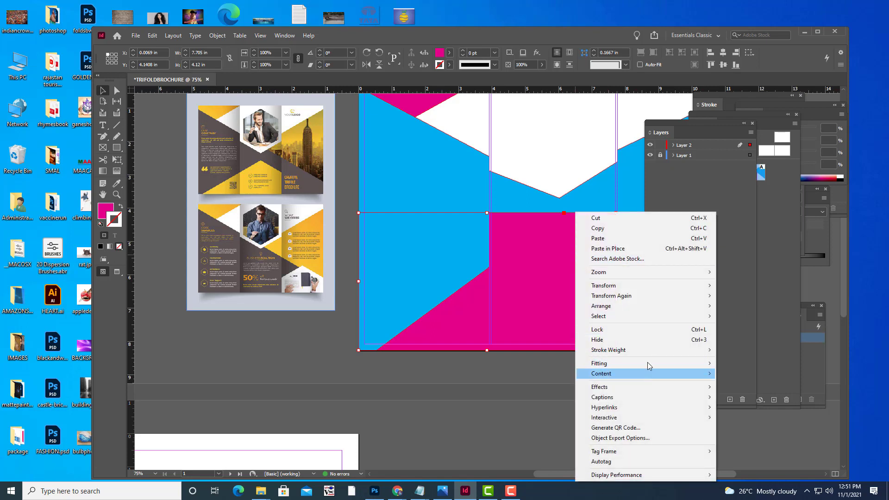
{"action": "mouse_move", "coordinate": [690, 309]}
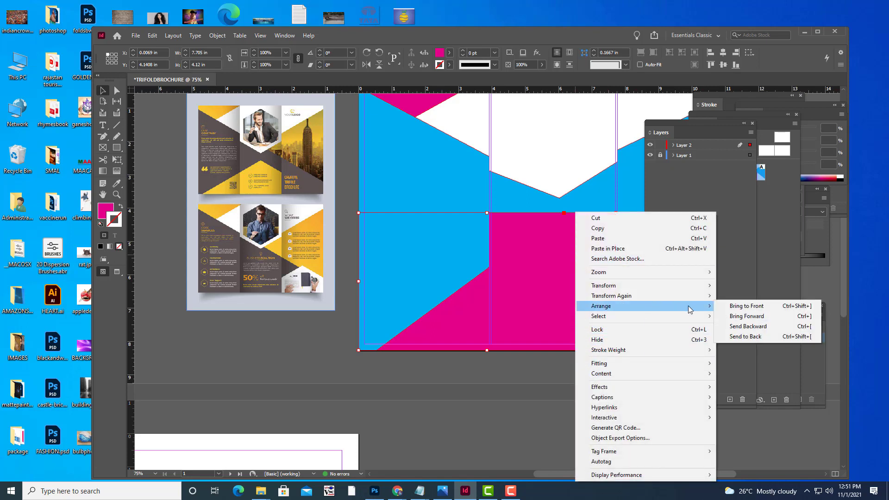
{"action": "left_click", "coordinate": [748, 326]}
{"action": "left_click", "coordinate": [584, 381]}
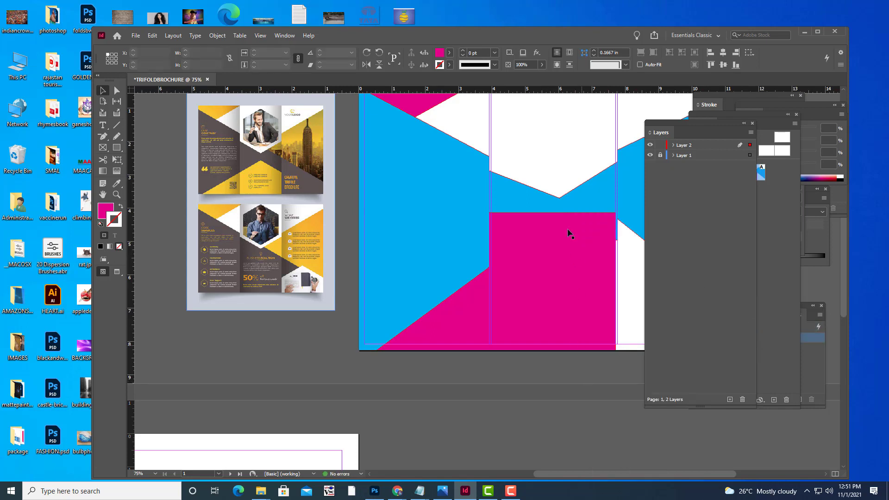
Bring the middle panel's blue shape to the front.
{"action": "left_click", "coordinate": [503, 191]}
{"action": "right_click", "coordinate": [503, 191]}
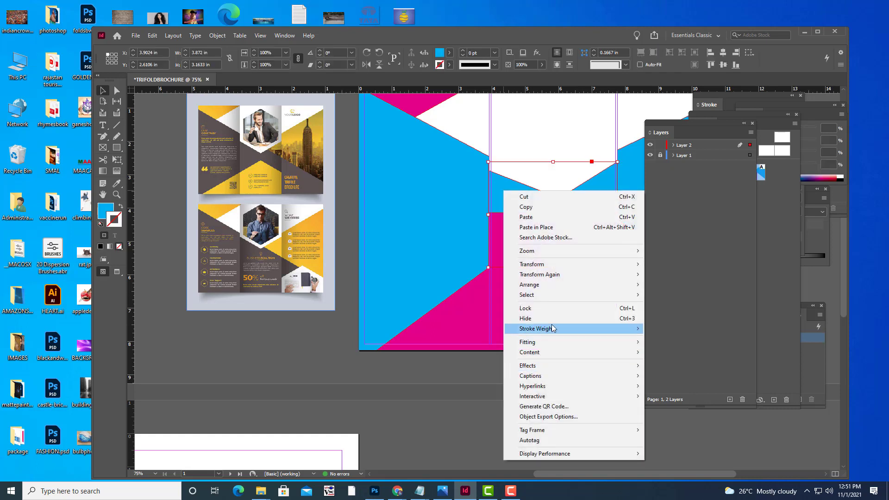
{"action": "mouse_move", "coordinate": [557, 283]}
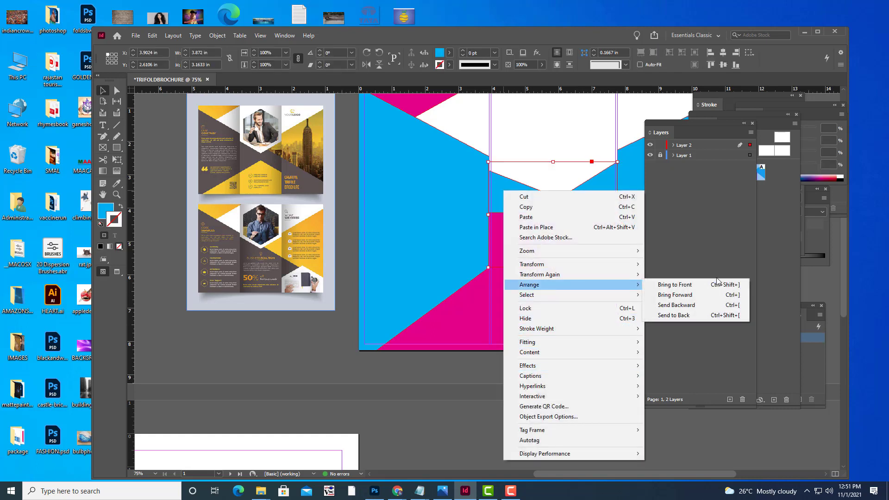
{"action": "left_click", "coordinate": [675, 284]}
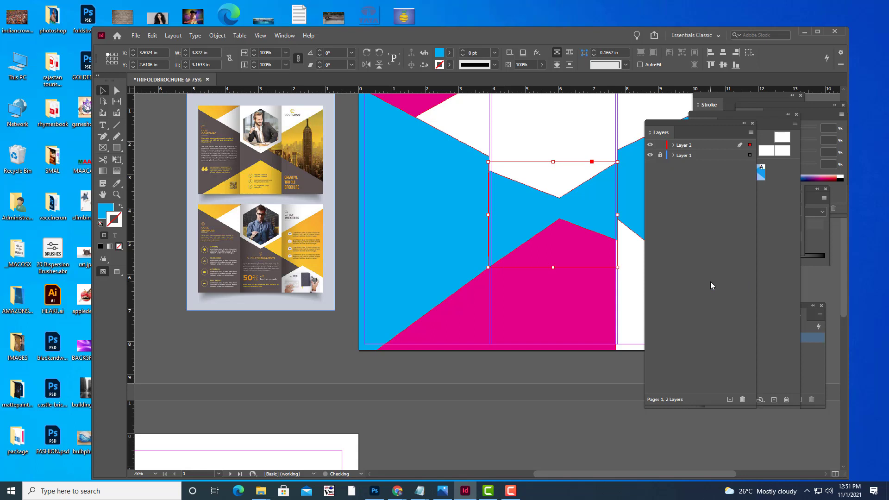
{"action": "left_click", "coordinate": [518, 407]}
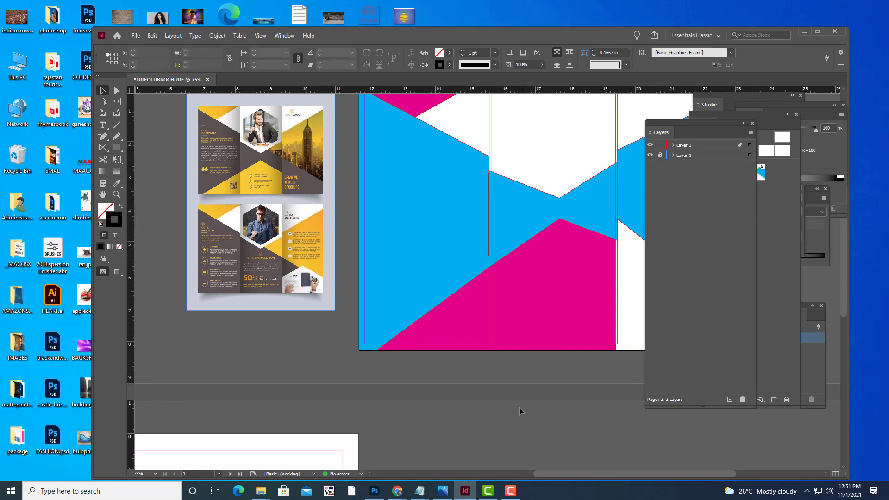
Draw a magenta-filled rectangle over the lower right panel and extend its left edge.
{"action": "scroll", "coordinate": [518, 407], "scroll_direction": "down", "scroll_amount": 2}
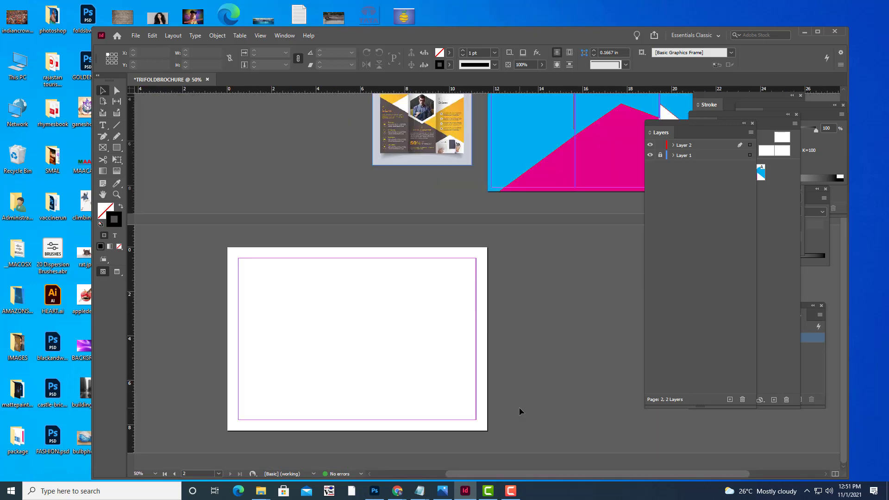
{"action": "key", "text": "space"}
{"action": "left_click_drag", "start_coordinate": [371, 283], "coordinate": [403, 305]}
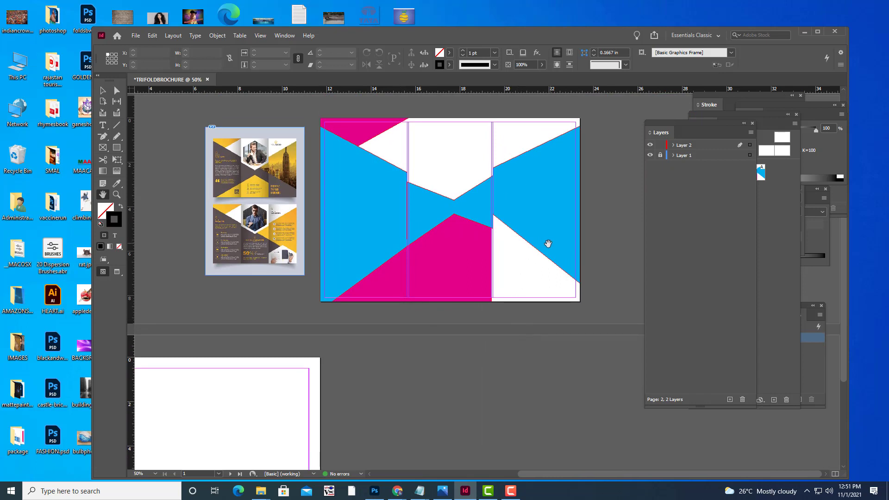
{"action": "key", "text": "m"}
{"action": "left_click_drag", "start_coordinate": [493, 204], "coordinate": [580, 302]}
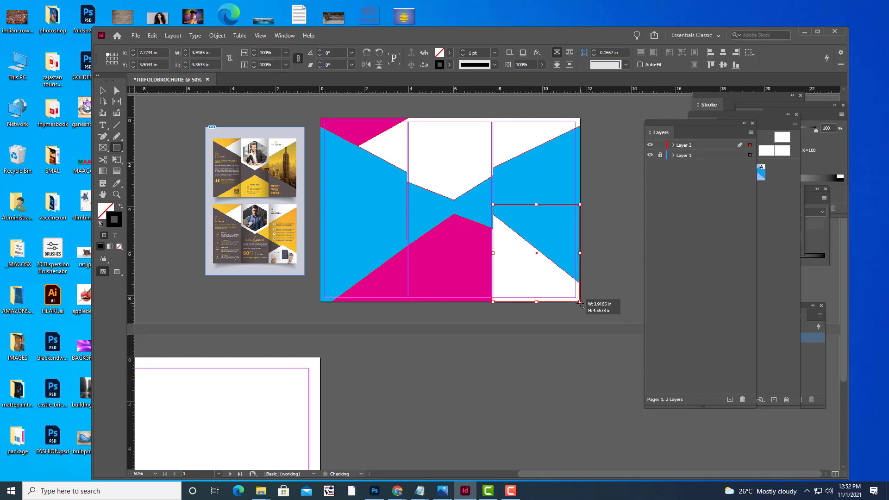
{"action": "key", "text": "ctrl+="}
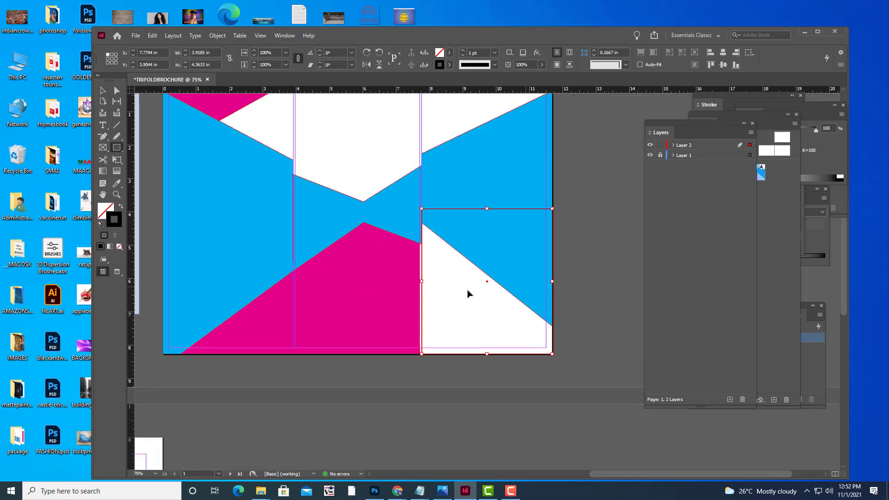
{"action": "key", "text": "ctrl+="}
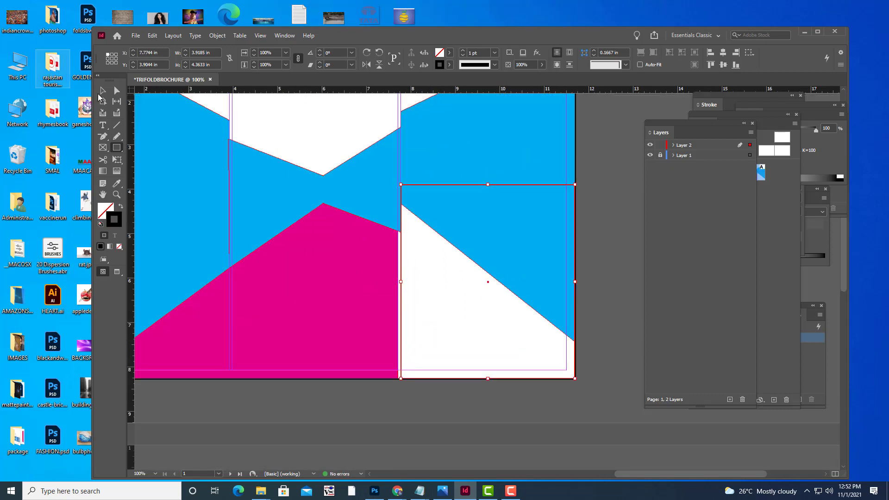
{"action": "left_click", "coordinate": [449, 55]}
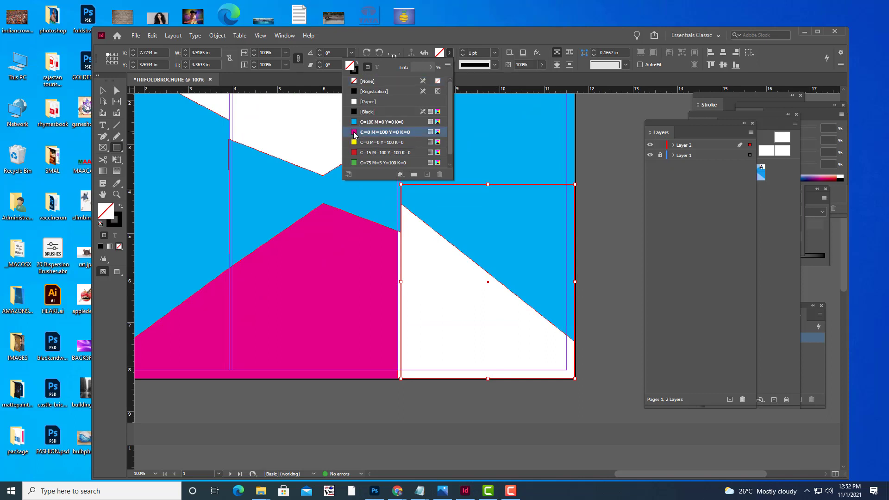
{"action": "left_click", "coordinate": [382, 132]}
{"action": "left_click", "coordinate": [102, 90]}
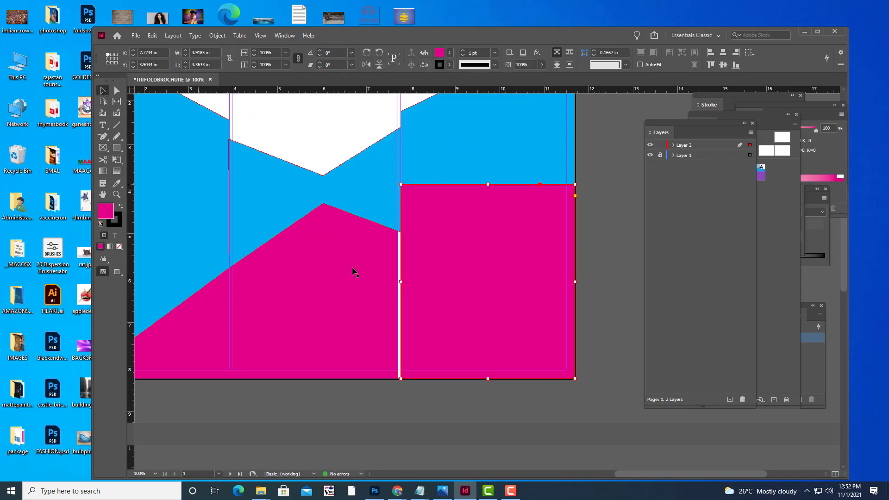
{"action": "left_click_drag", "start_coordinate": [401, 282], "coordinate": [398, 282]}
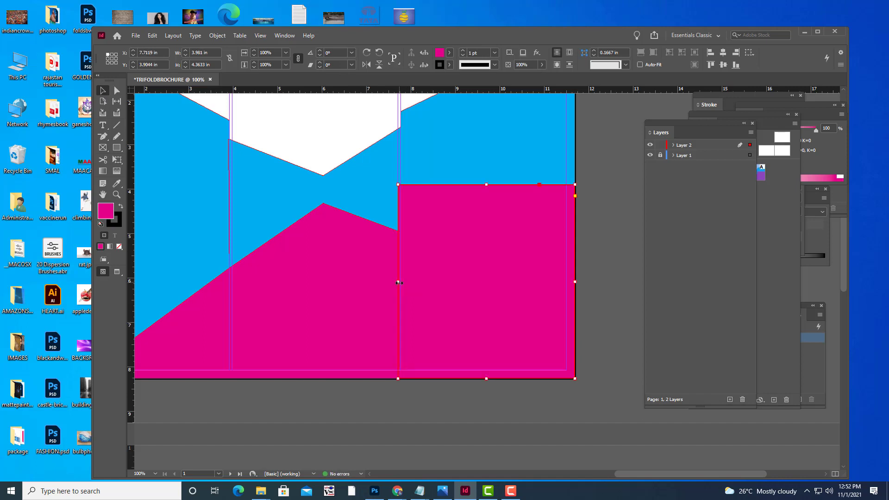
Send the magenta rectangle backward and bring the blue background shape in front of it.
{"action": "right_click", "coordinate": [553, 205]}
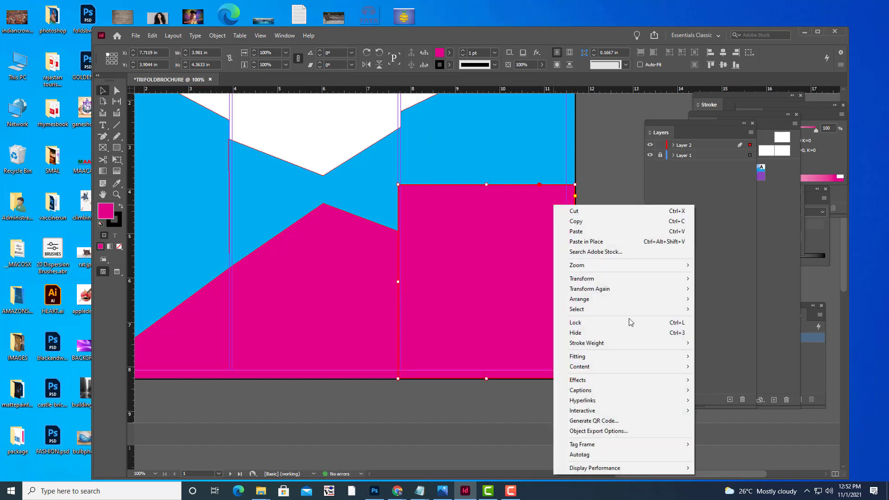
{"action": "mouse_move", "coordinate": [595, 299]}
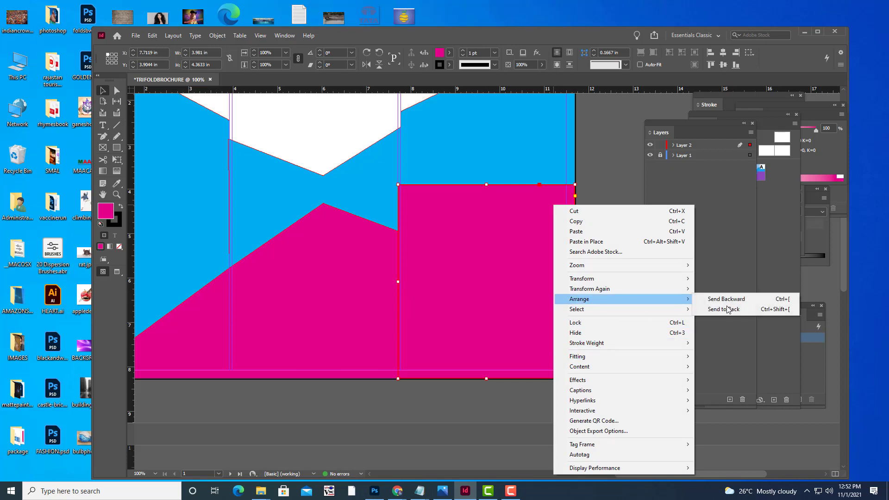
{"action": "left_click", "coordinate": [732, 299]}
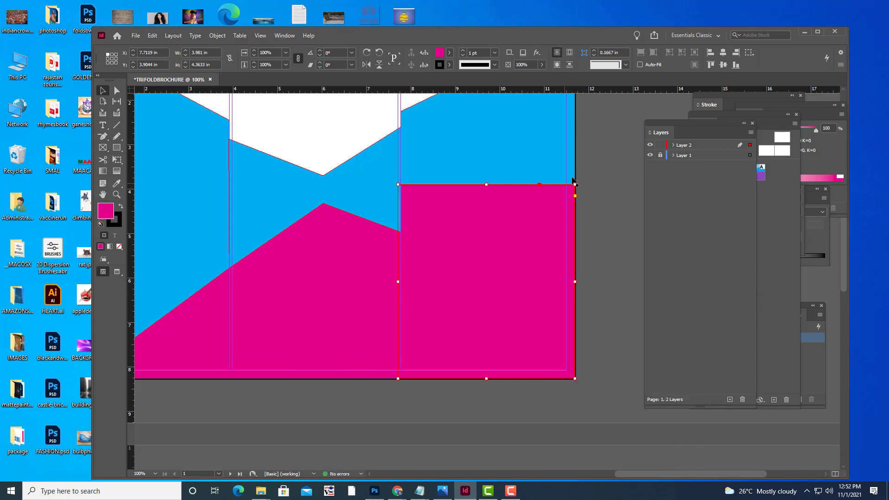
{"action": "left_click", "coordinate": [534, 155]}
{"action": "right_click", "coordinate": [535, 149]}
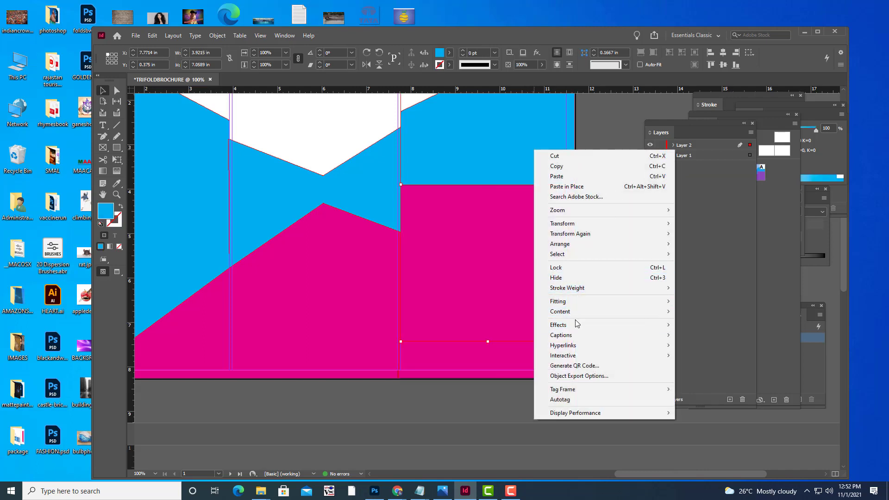
{"action": "mouse_move", "coordinate": [579, 244]}
{"action": "left_click", "coordinate": [685, 245]}
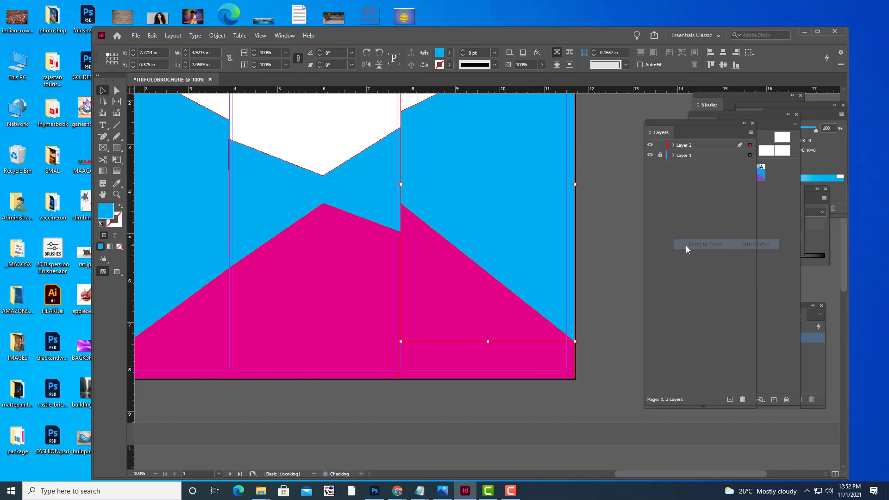
{"action": "left_click", "coordinate": [621, 227]}
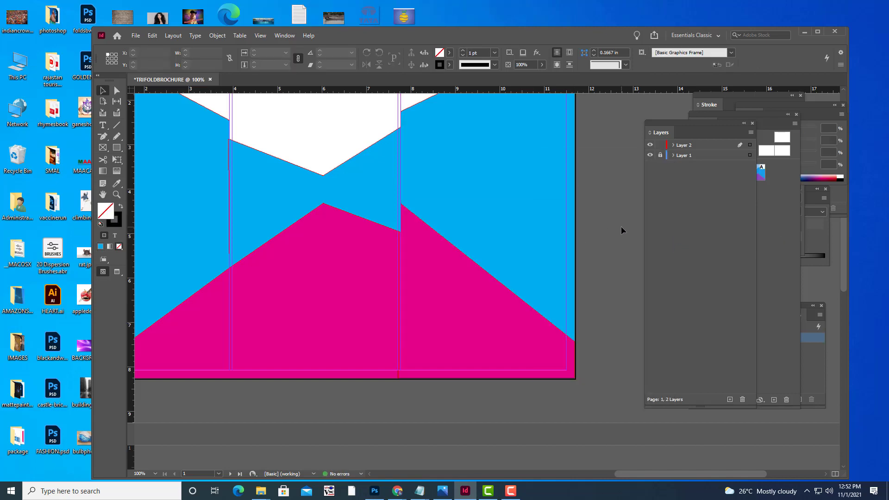
Zoom to 50%, frame the tri-fold spread, and switch to Preview mode.
{"action": "key", "text": "ctrl+minus"}
{"action": "key", "text": "ctrl+minus"}
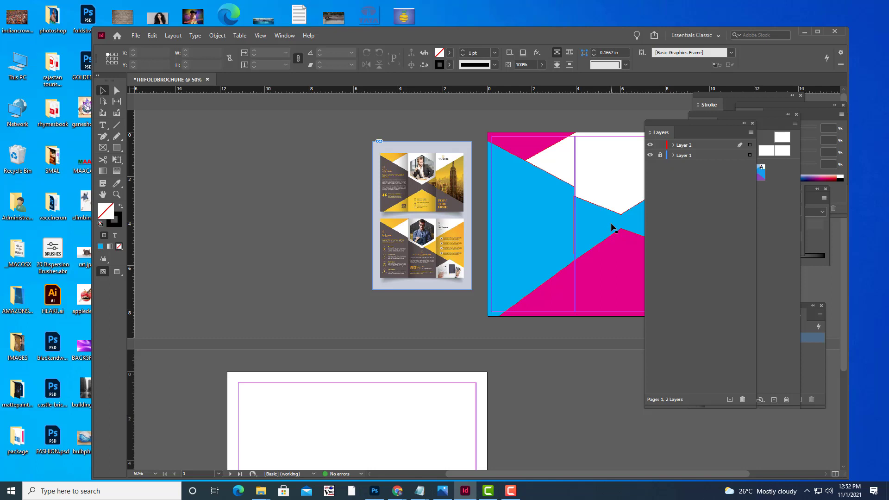
{"action": "key", "text": "ctrl+minus"}
{"action": "key", "text": "ctrl+equal"}
{"action": "key", "text": "space"}
{"action": "left_click_drag", "start_coordinate": [521, 192], "coordinate": [402, 203]}
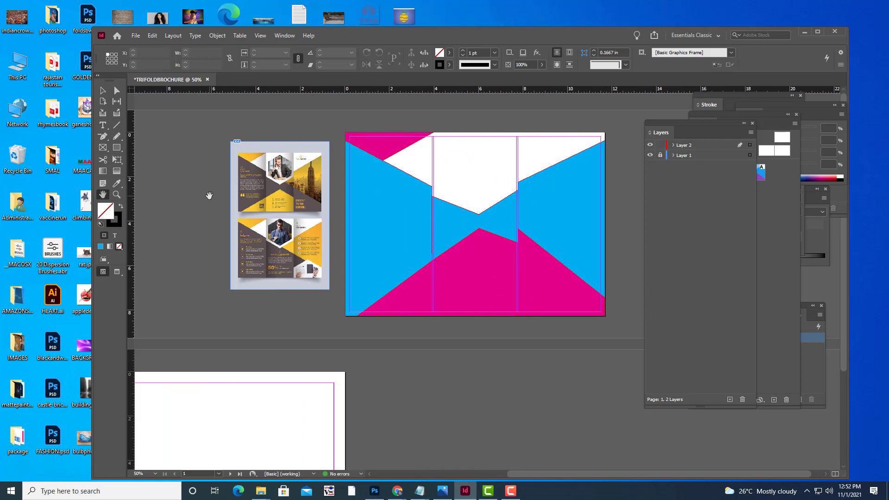
{"action": "key", "text": "w"}
{"action": "key", "text": "w"}
{"action": "key", "text": "w"}
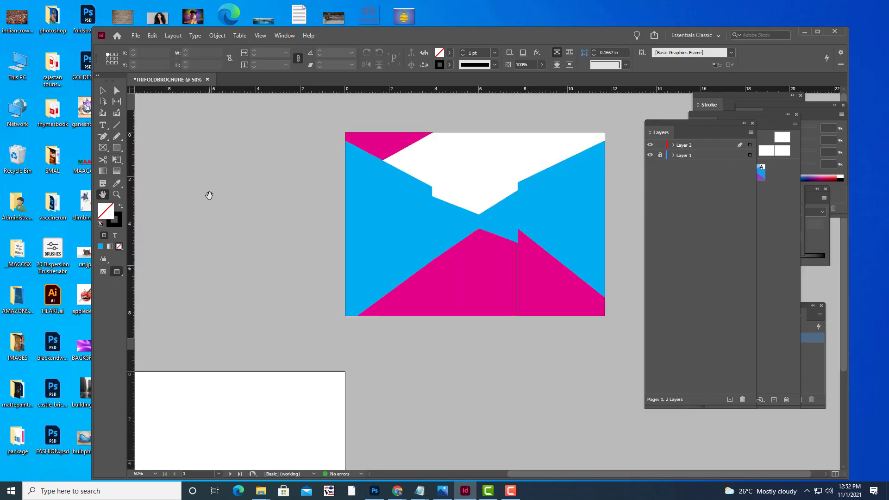
{"action": "key", "text": "w"}
{"action": "key", "text": "w"}
Set the right-hand magenta shape's stroke to [None].
{"action": "key", "text": "v"}
{"action": "left_click", "coordinate": [536, 272]}
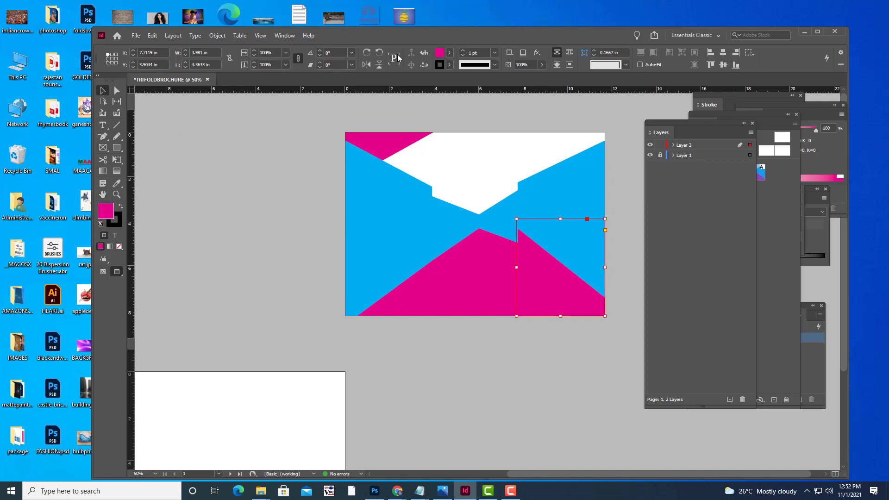
{"action": "left_click", "coordinate": [450, 64]}
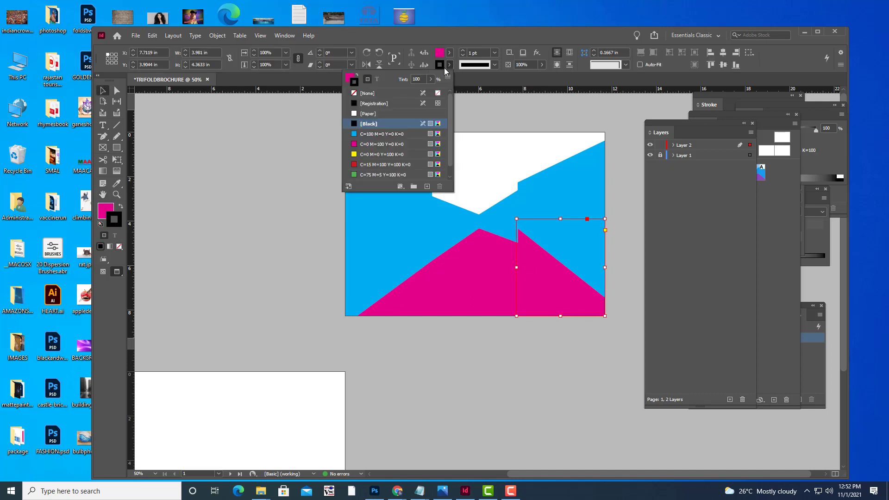
{"action": "left_click", "coordinate": [356, 94]}
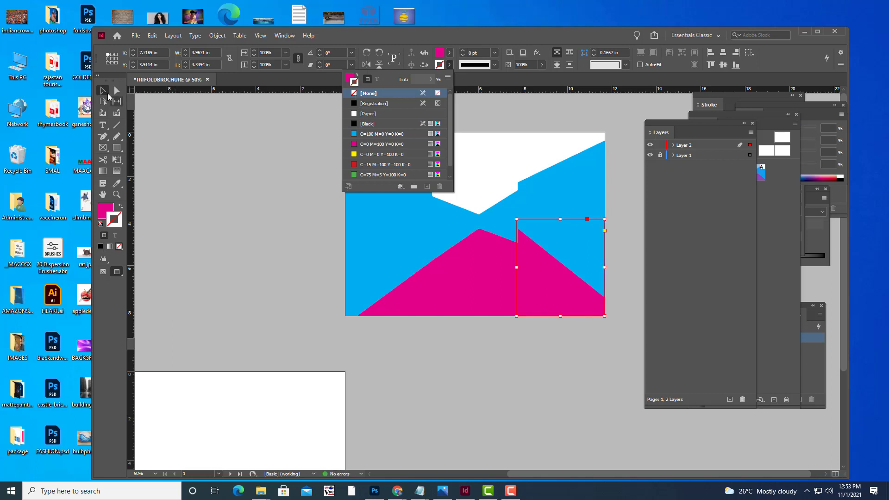
{"action": "left_click", "coordinate": [249, 188]}
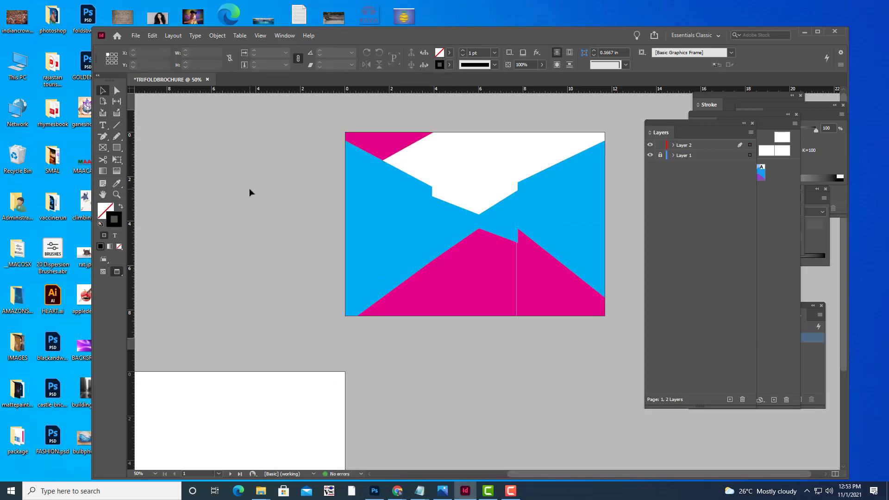
Extend the right-hand magenta shape's left edge leftward.
{"action": "left_click", "coordinate": [565, 304]}
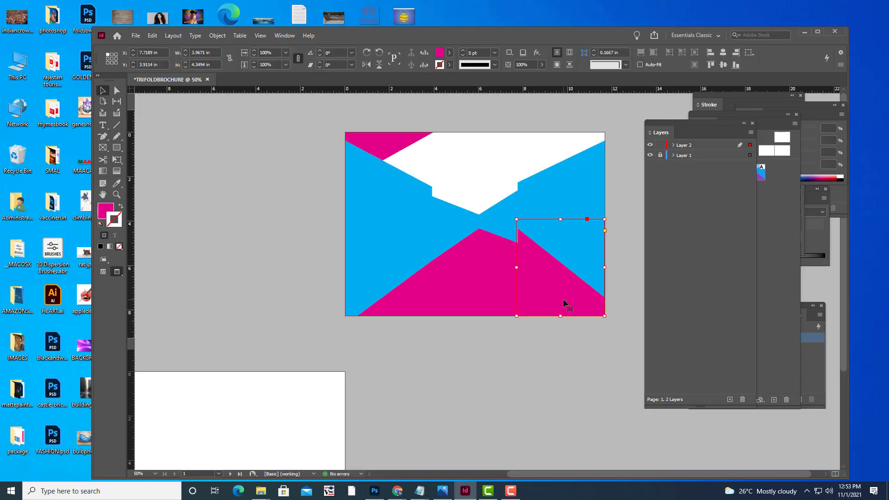
{"action": "key", "text": "ctrl+equal"}
{"action": "key", "text": "ctrl+equal"}
{"action": "key", "text": "ctrl+equal"}
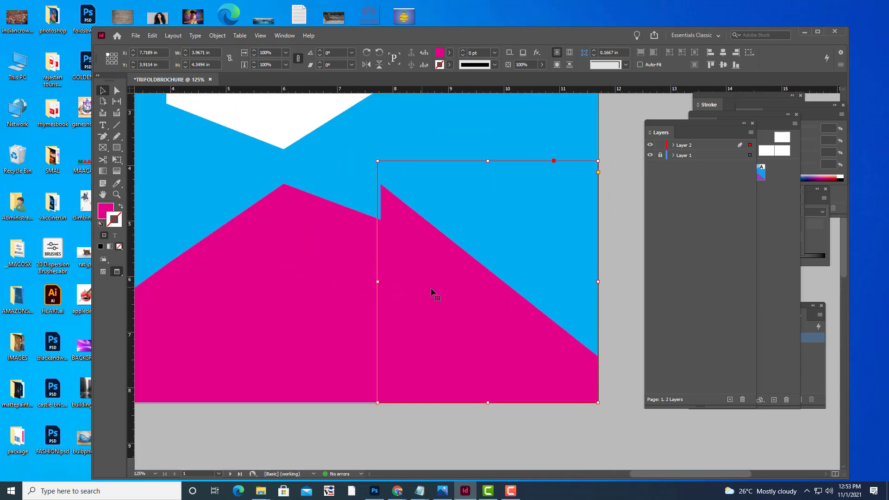
{"action": "key", "text": "w"}
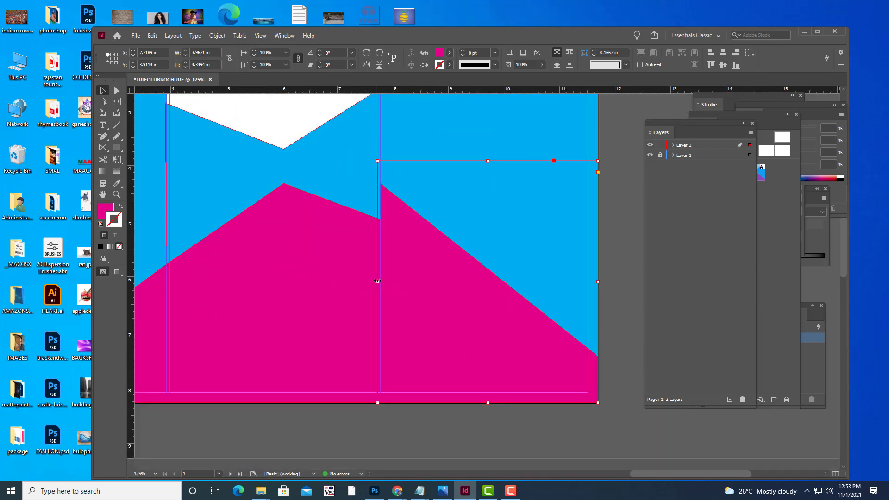
{"action": "left_click_drag", "start_coordinate": [378, 281], "coordinate": [377, 281]}
{"action": "left_click", "coordinate": [441, 423]}
Widen the left magenta polygon to 7.7675 in so it meets the right shape seamlessly.
{"action": "key", "text": "w"}
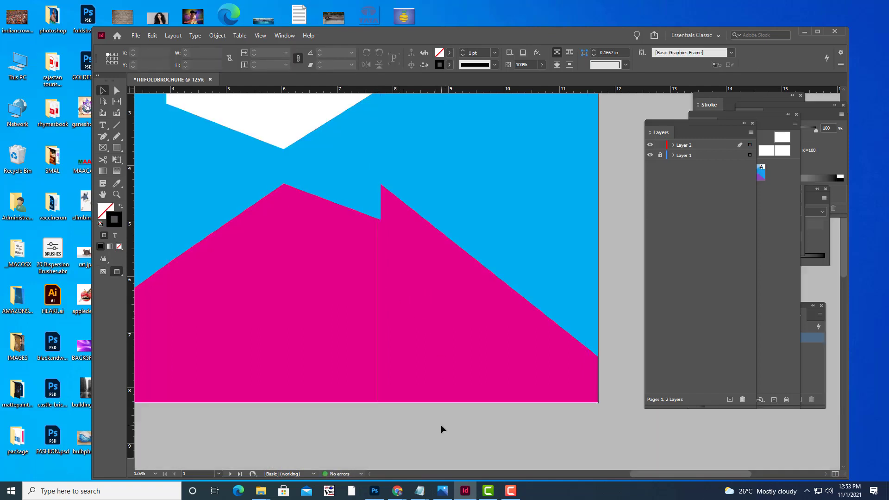
{"action": "left_click", "coordinate": [339, 273]}
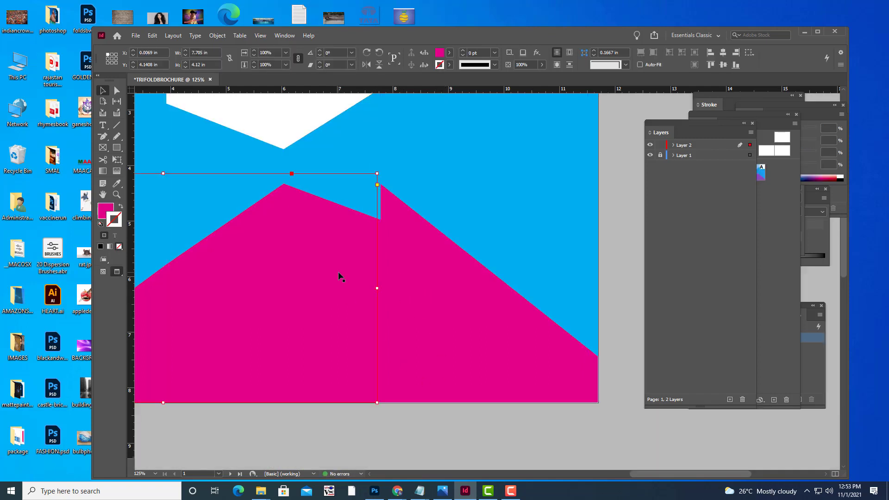
{"action": "left_click_drag", "start_coordinate": [377, 288], "coordinate": [377, 289]}
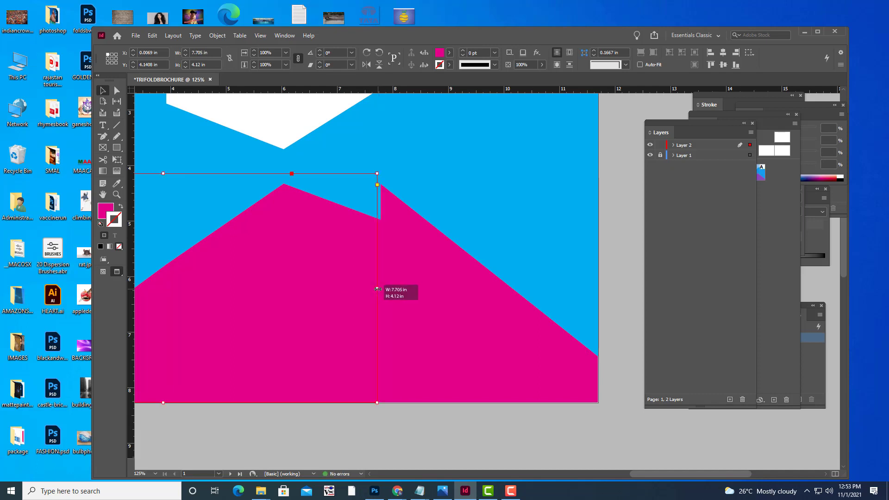
{"action": "key", "text": "w"}
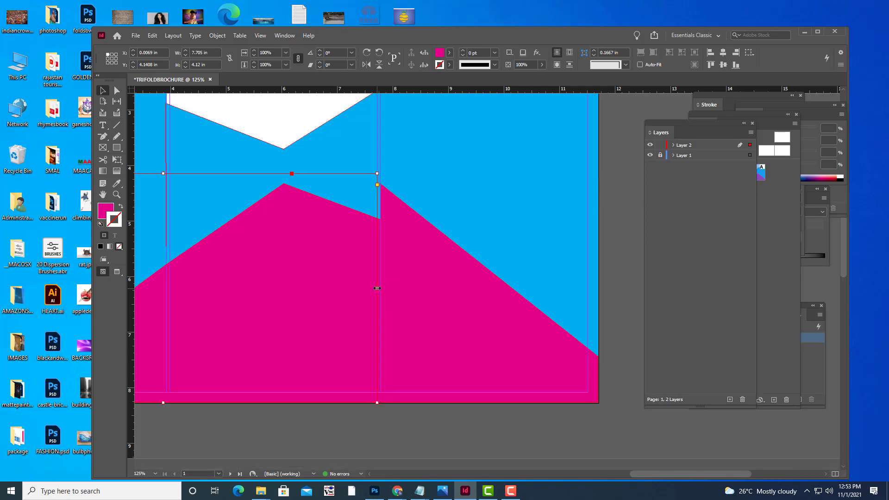
{"action": "left_click_drag", "start_coordinate": [379, 292], "coordinate": [381, 291]}
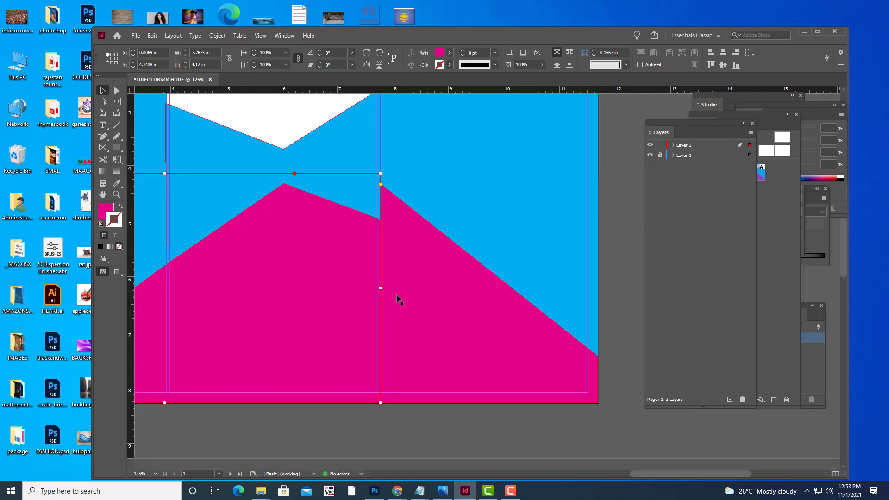
{"action": "key", "text": "w"}
{"action": "left_click", "coordinate": [458, 428]}
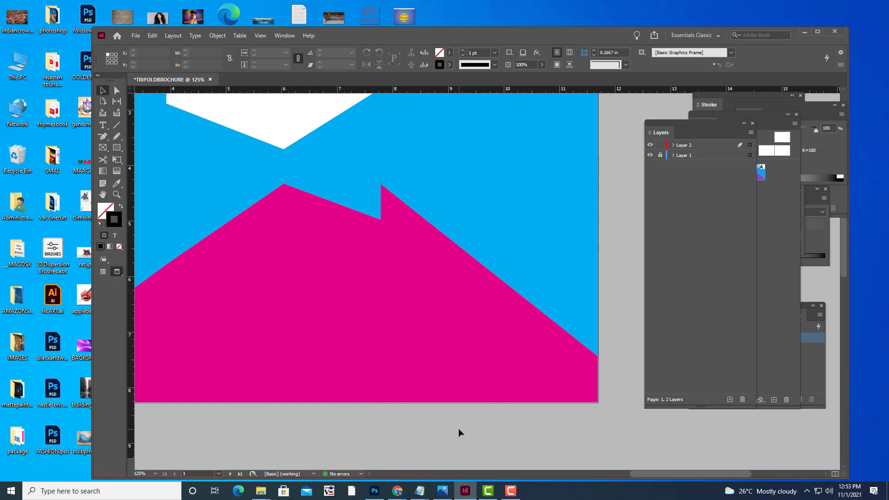
{"action": "key", "text": "ctrl+minus"}
{"action": "key", "text": "ctrl+minus"}
{"action": "key", "text": "ctrl+minus"}
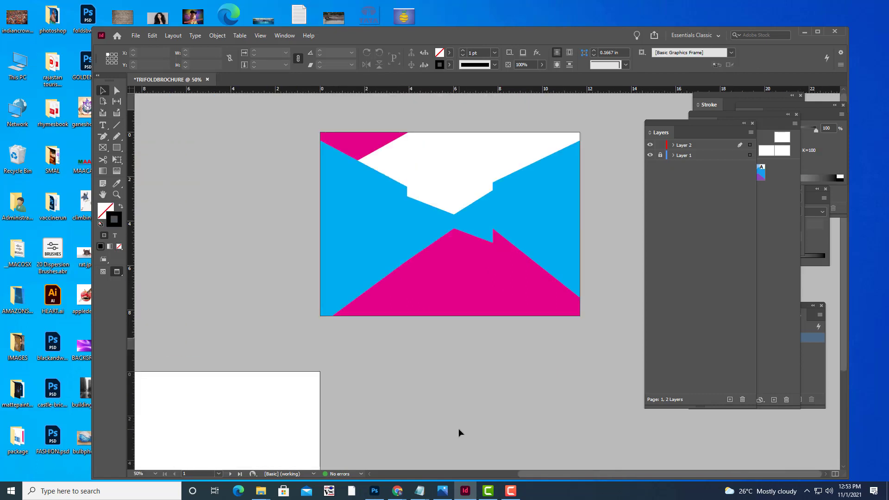
Return to Normal view mode and make Layer 2 the active layer.
{"action": "key", "text": "w"}
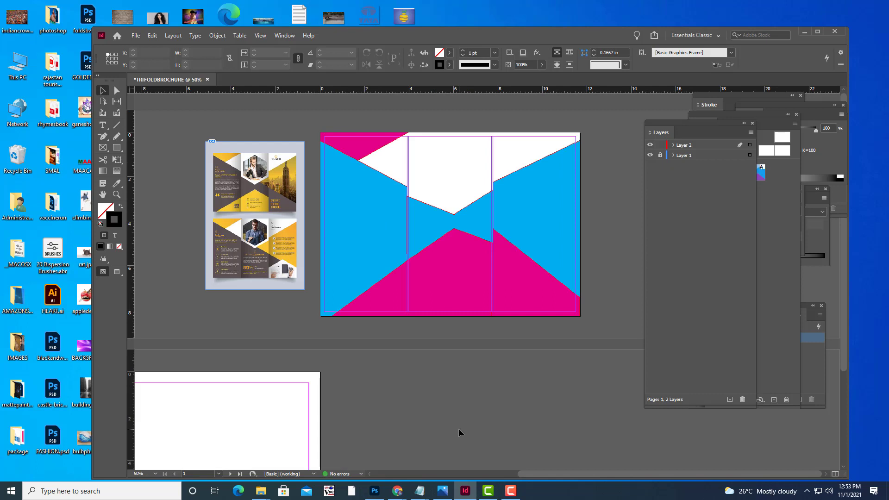
{"action": "scroll", "coordinate": [373, 267], "scroll_direction": "down", "scroll_amount": 3}
{"action": "scroll", "coordinate": [373, 267], "scroll_direction": "up", "scroll_amount": 3}
{"action": "left_click", "coordinate": [695, 147]}
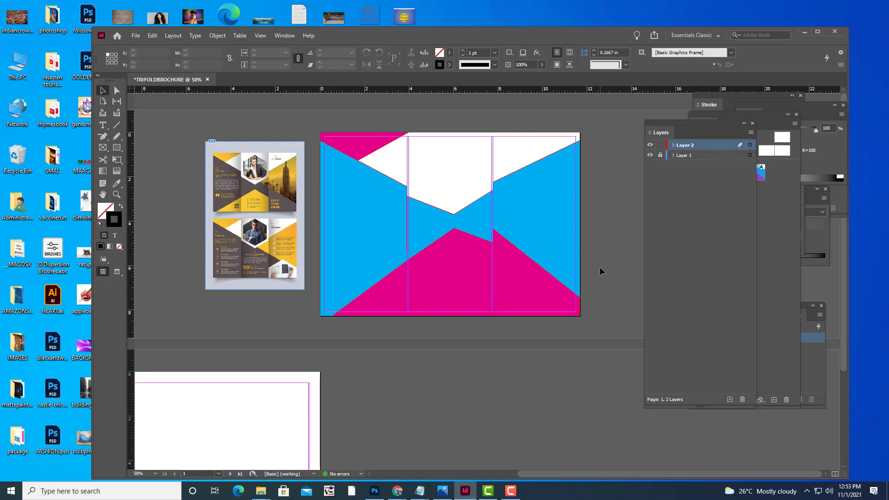
Zoom to 75% and pan so the whole first-page spread is framed.
{"action": "key", "text": "ctrl+minus"}
{"action": "key", "text": "ctrl+equal"}
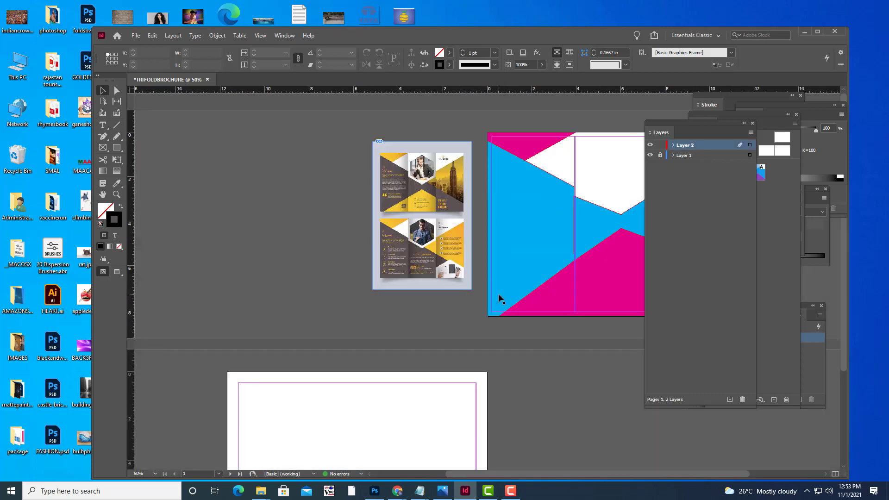
{"action": "scroll", "coordinate": [499, 298], "scroll_direction": "down", "scroll_amount": 1}
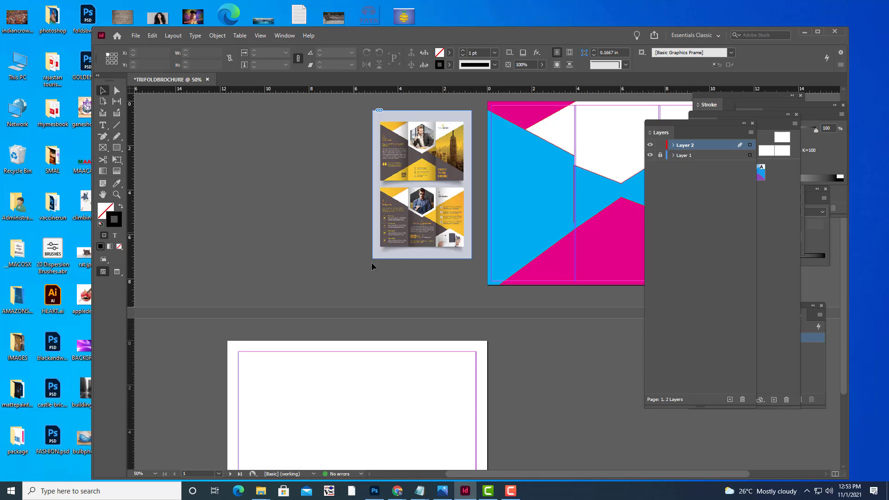
{"action": "scroll", "coordinate": [377, 273], "scroll_direction": "down", "scroll_amount": 3}
{"action": "scroll", "coordinate": [398, 264], "scroll_direction": "up", "scroll_amount": 4}
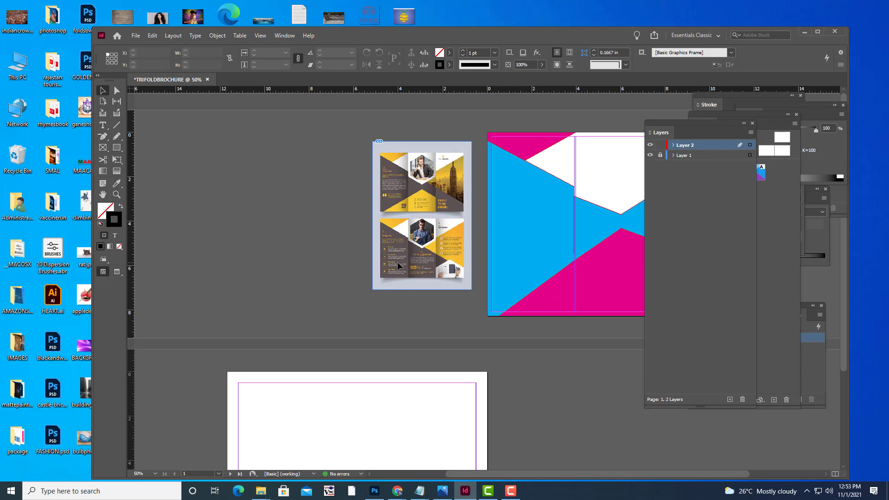
{"action": "key", "text": "ctrl+minus"}
{"action": "key", "text": "ctrl+equal"}
{"action": "key", "text": "ctrl+equal"}
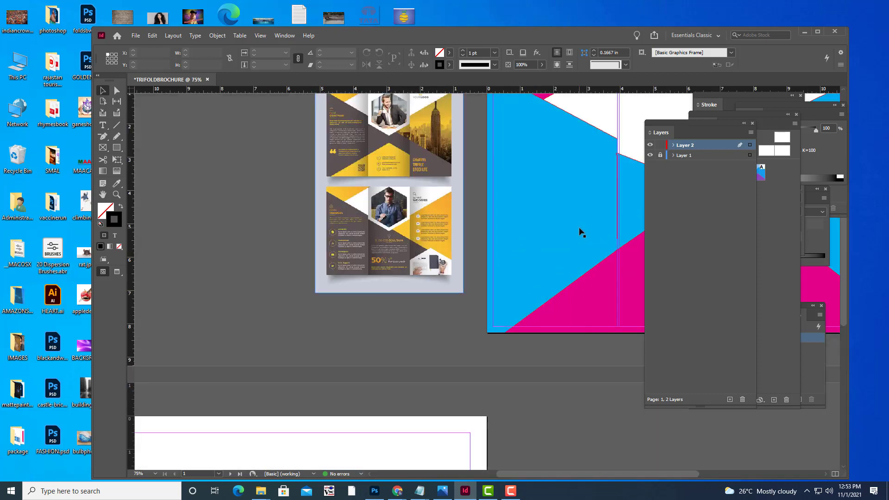
{"action": "key", "text": "h"}
{"action": "left_click_drag", "start_coordinate": [559, 218], "coordinate": [370, 291]}
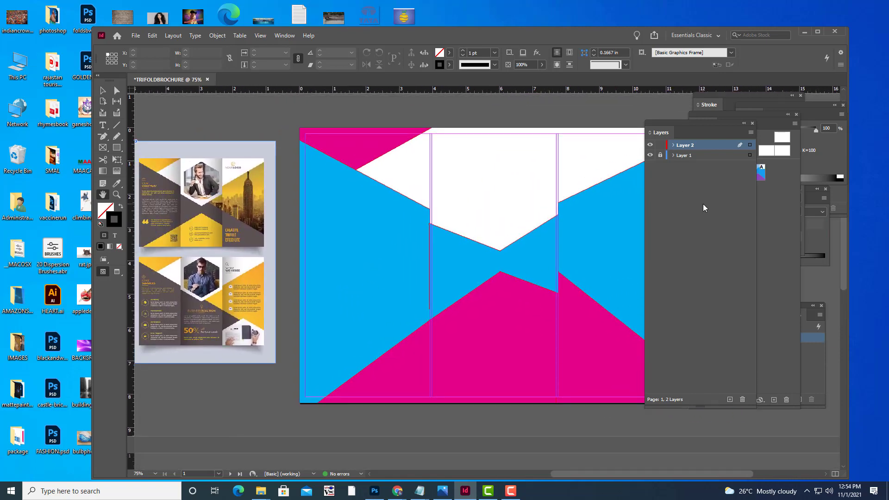
{"action": "left_click_drag", "start_coordinate": [531, 238], "coordinate": [502, 245]}
Open page 1's Margins and Columns dialog and clear the old Notepad text.
{"action": "left_click", "coordinate": [173, 35]}
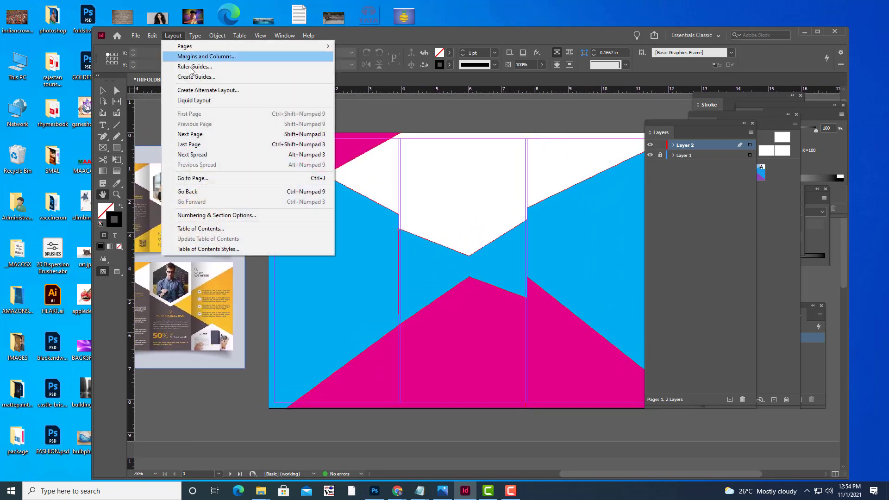
{"action": "left_click", "coordinate": [198, 56]}
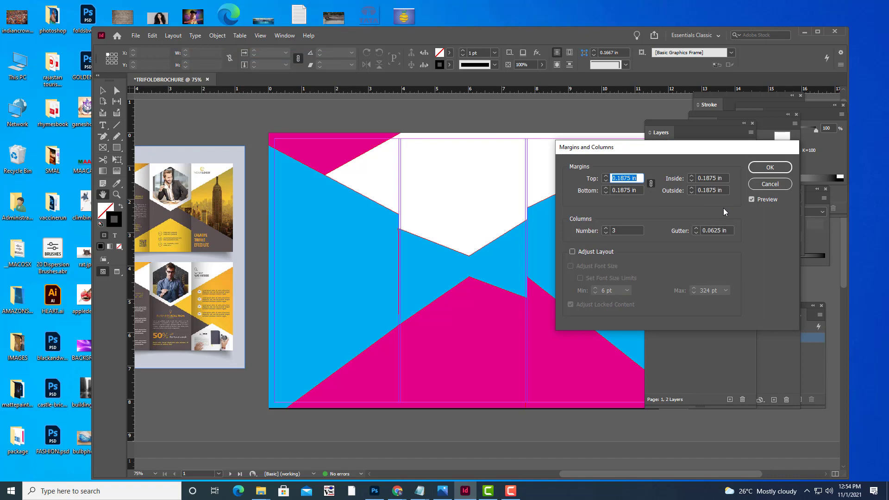
{"action": "left_click", "coordinate": [420, 490]}
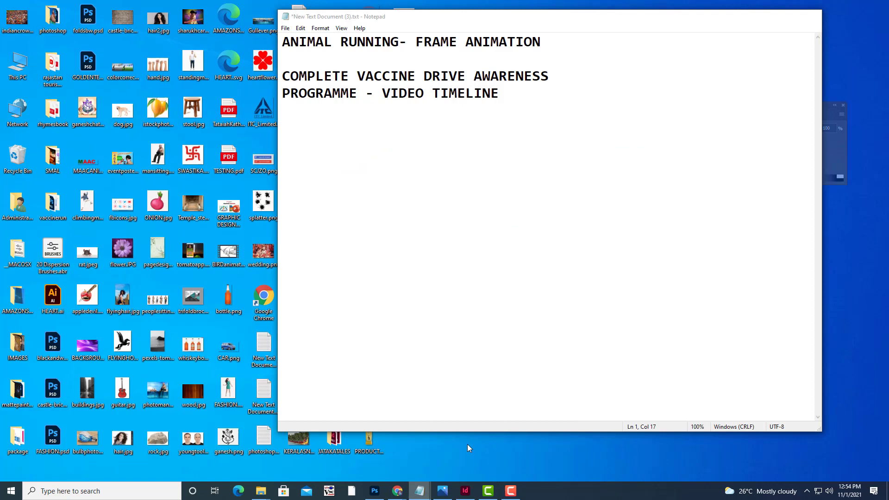
{"action": "left_click", "coordinate": [468, 443]}
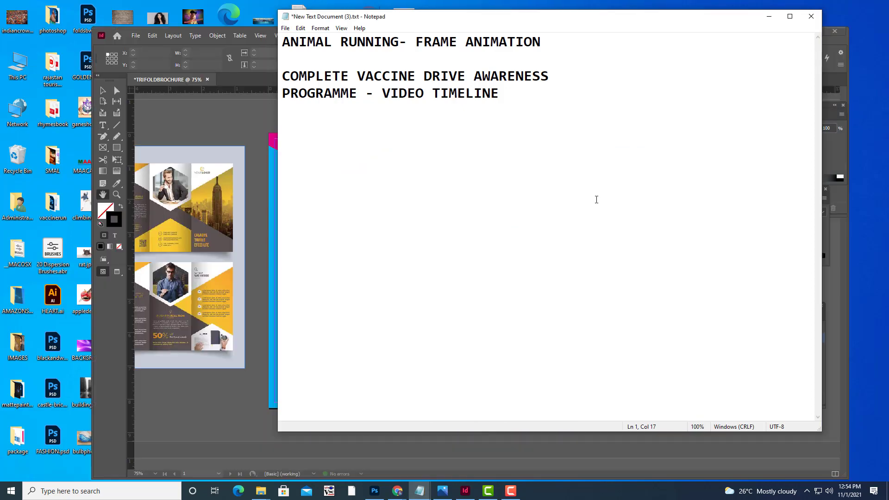
{"action": "left_click_drag", "start_coordinate": [463, 14], "coordinate": [683, 282]}
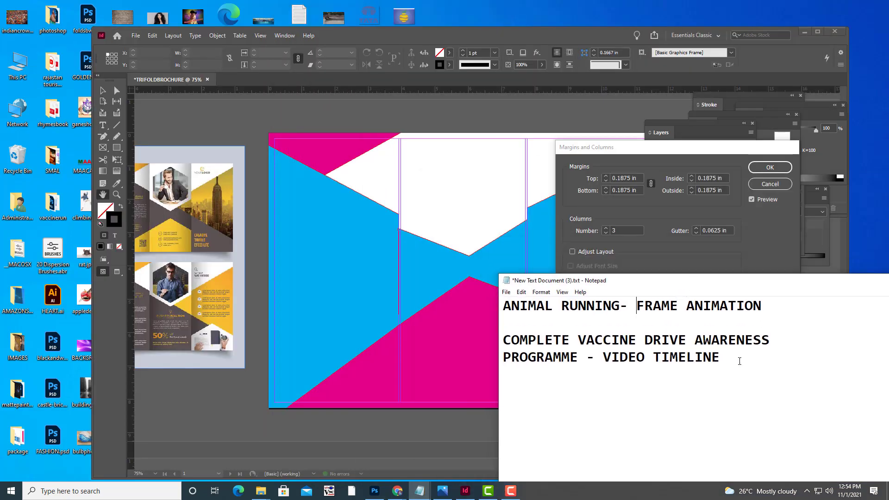
{"action": "left_click_drag", "start_coordinate": [732, 356], "coordinate": [421, 280]}
{"action": "key", "text": "BackSpace"}
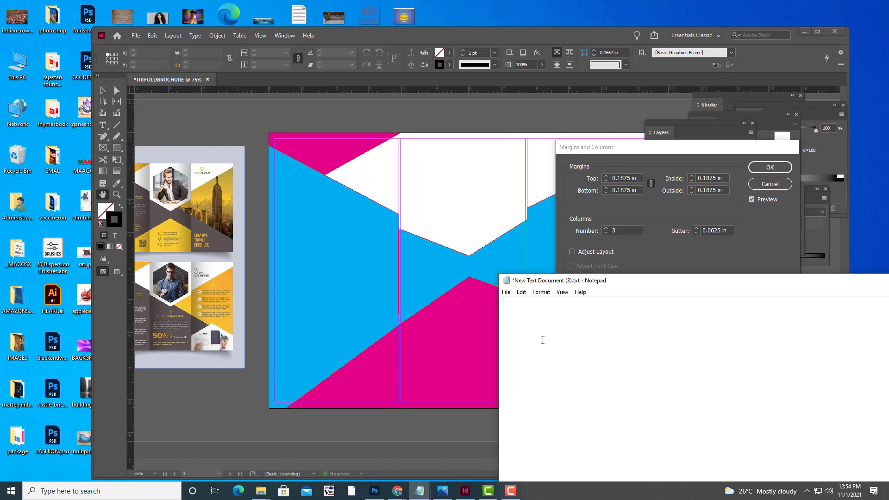
Note 0.1875 and 0.0625 in Notepad, then confirm page 1's margins and columns.
{"action": "type", "text": "0.1875"}
{"action": "key", "text": "Return"}
{"action": "type", "text": "0.0"}
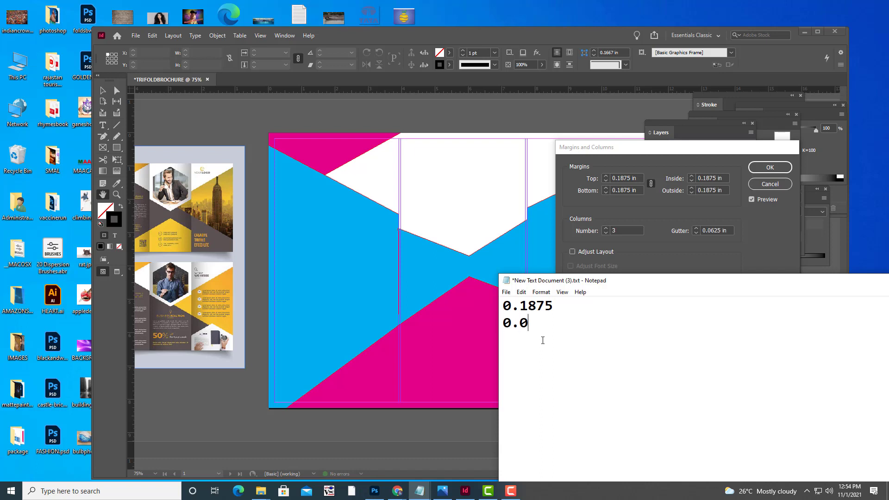
{"action": "type", "text": "625"}
{"action": "left_click_drag", "start_coordinate": [699, 280], "coordinate": [471, 240]}
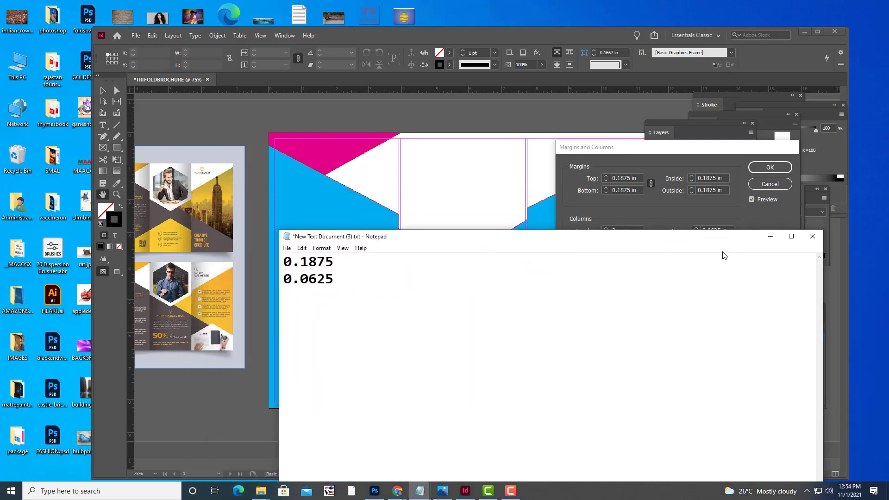
{"action": "left_click", "coordinate": [761, 236]}
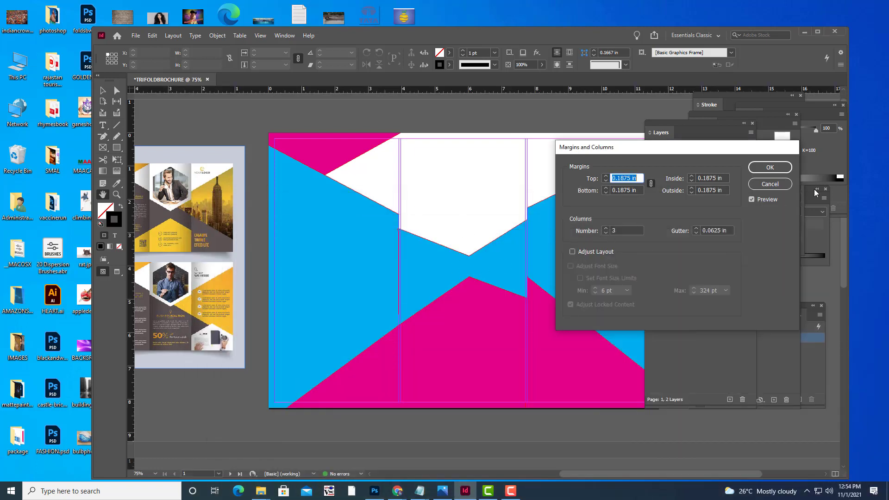
{"action": "left_click", "coordinate": [780, 167]}
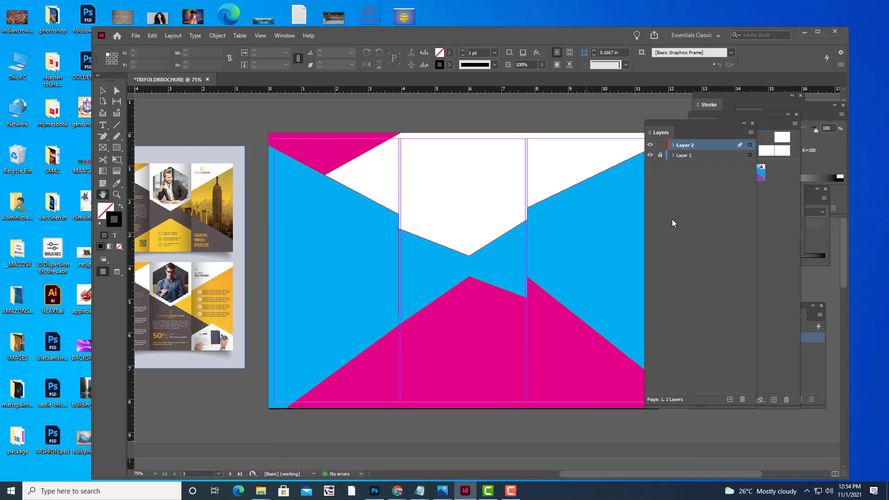
Go to page 2 and open its Margins and Columns dialog.
{"action": "left_click", "coordinate": [766, 123]}
{"action": "double_click", "coordinate": [732, 206]}
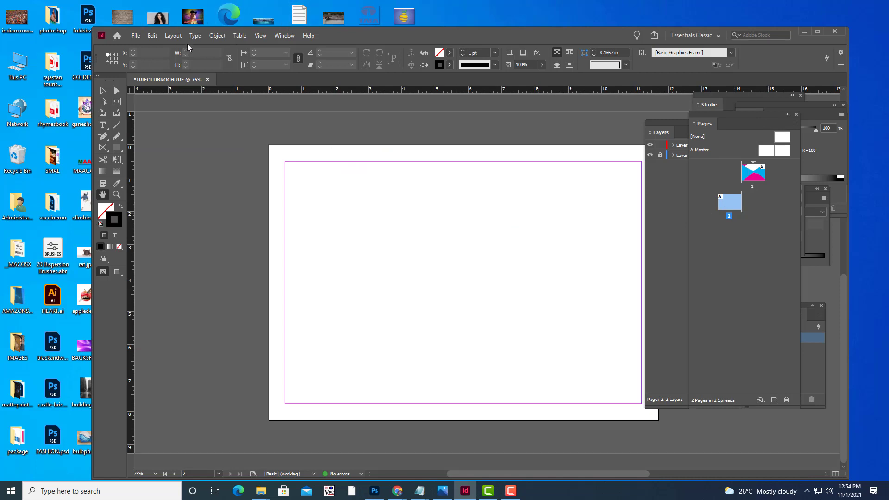
{"action": "left_click", "coordinate": [174, 37]}
{"action": "left_click", "coordinate": [188, 56]}
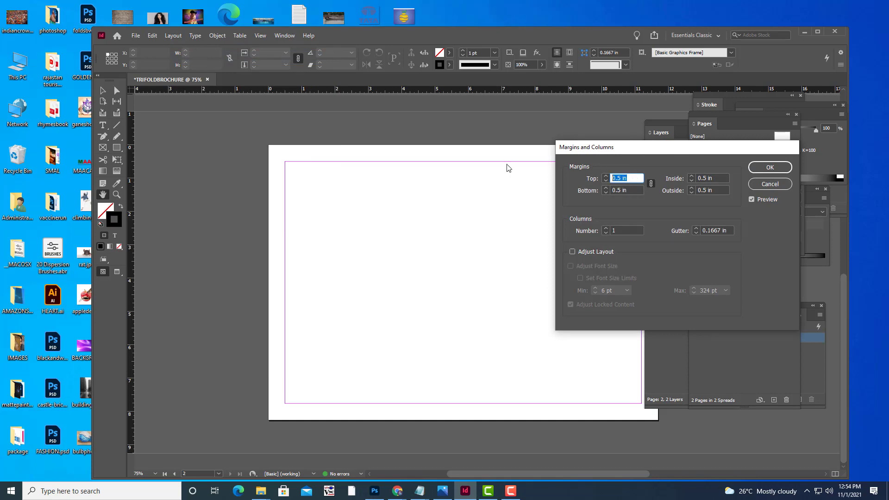
Close the colour-code Notepad without saving and bring up the margin-value notes.
{"action": "left_click", "coordinate": [419, 491]}
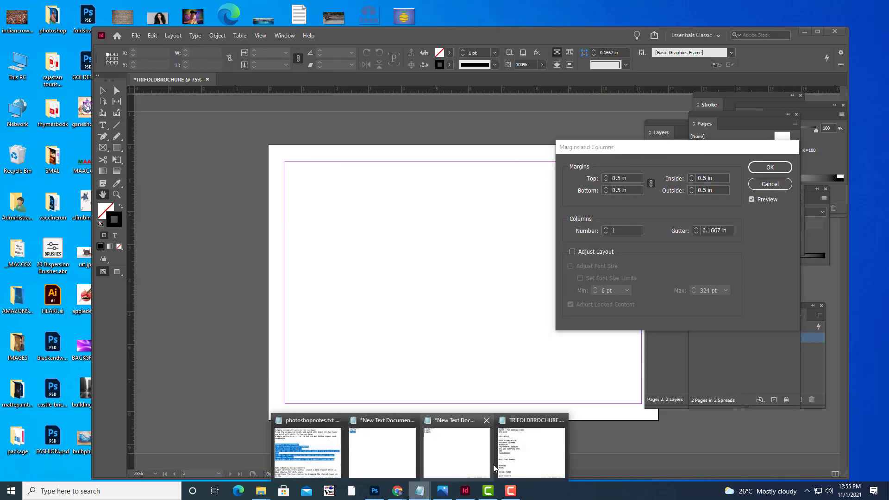
{"action": "left_click", "coordinate": [396, 459]}
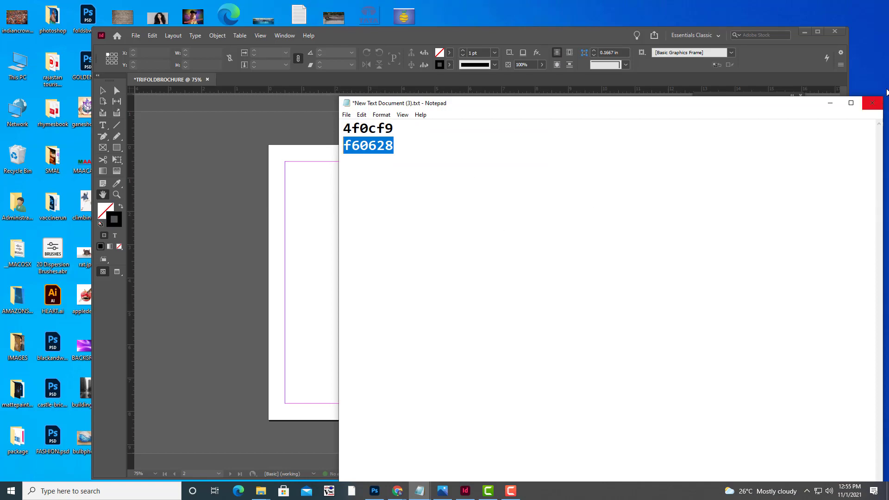
{"action": "left_click", "coordinate": [872, 103]}
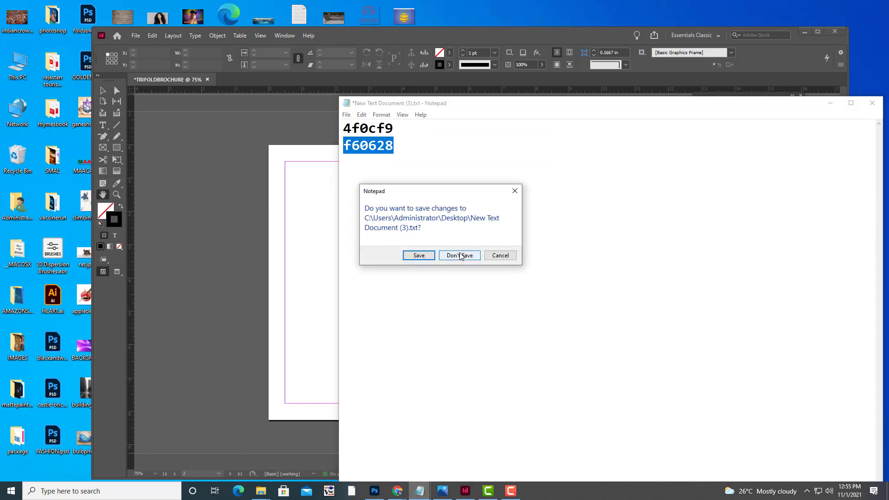
{"action": "left_click", "coordinate": [458, 254]}
{"action": "left_click", "coordinate": [420, 491]}
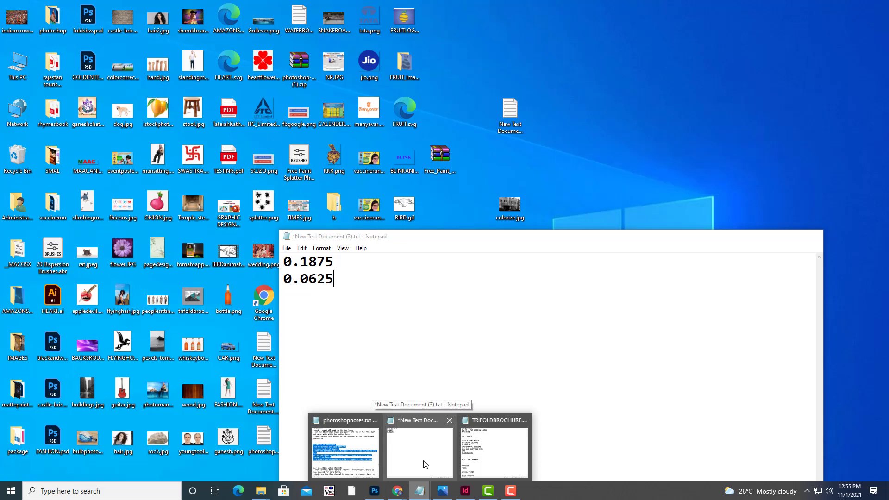
{"action": "left_click", "coordinate": [424, 462]}
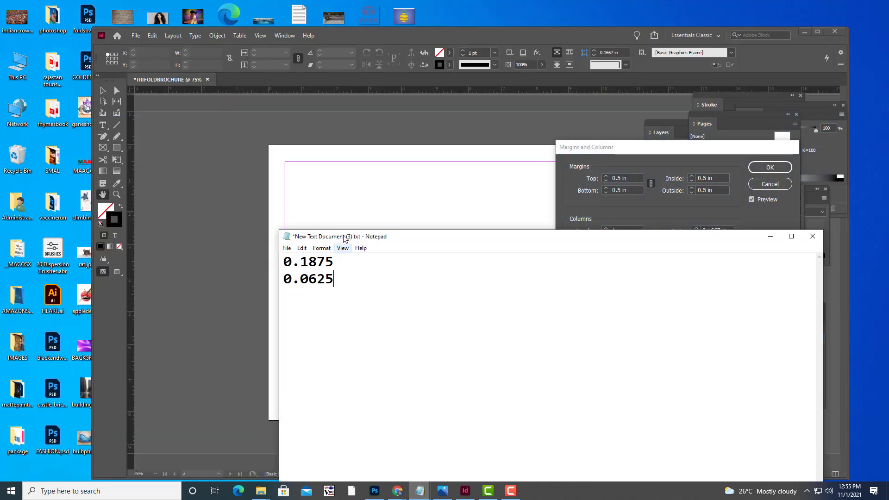
Paste 0.1875 in into all of page 2's margins.
{"action": "left_click_drag", "start_coordinate": [342, 273], "coordinate": [283, 279]}
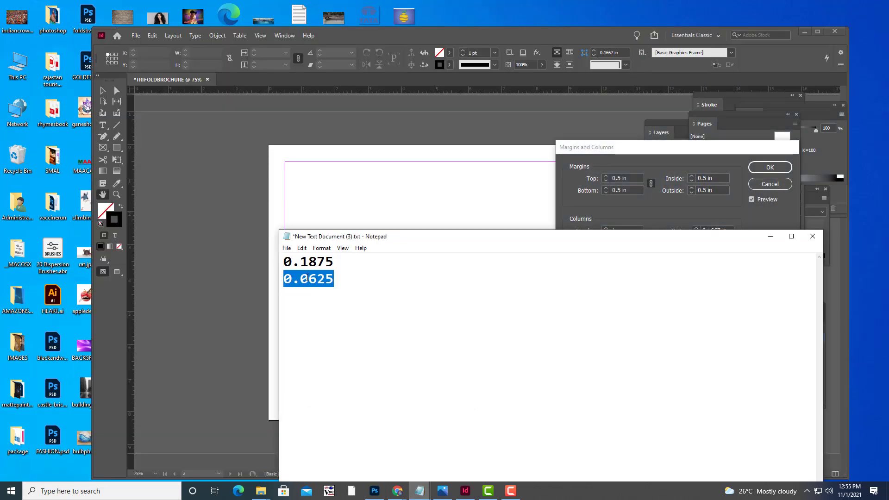
{"action": "left_click_drag", "start_coordinate": [337, 263], "coordinate": [283, 262]}
{"action": "key", "text": "ctrl+c"}
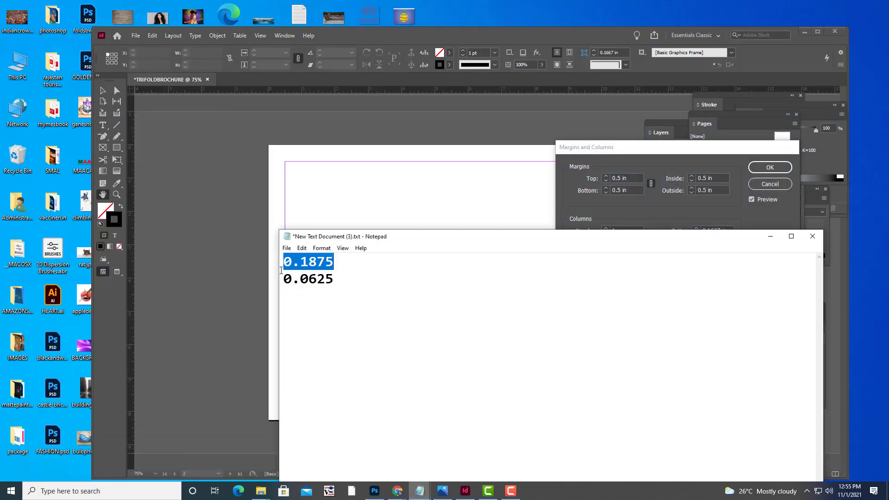
{"action": "left_click", "coordinate": [633, 177]}
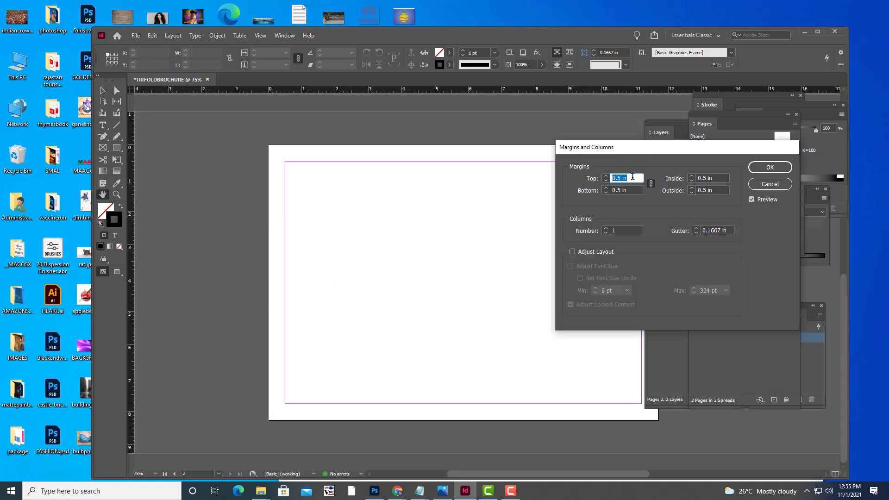
{"action": "key", "text": "ctrl+v"}
{"action": "key", "text": "Tab"}
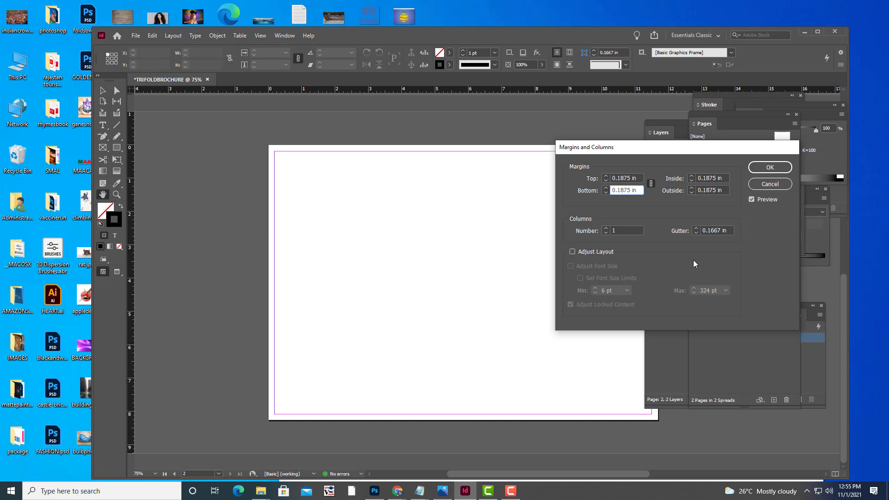
Set the gutter to 0.0625 in and columns to 3, then apply the settings.
{"action": "mouse_move", "coordinate": [420, 489]}
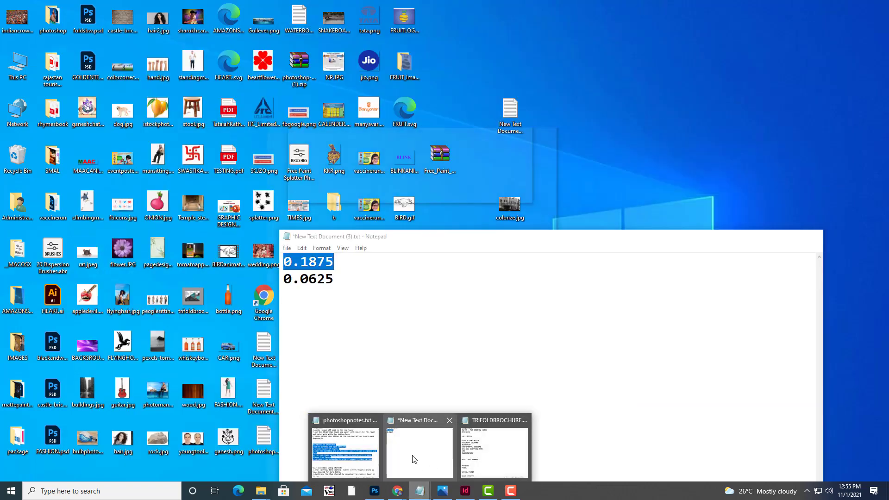
{"action": "left_click", "coordinate": [414, 458]}
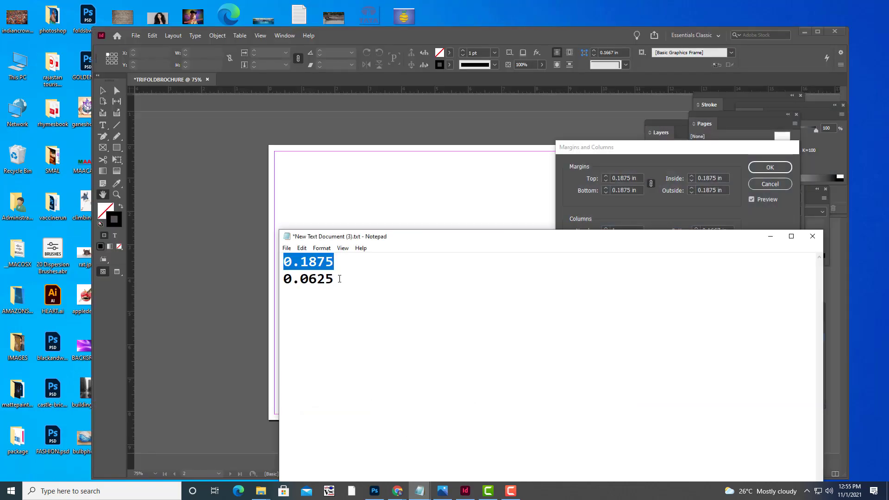
{"action": "left_click_drag", "start_coordinate": [340, 278], "coordinate": [280, 279]}
{"action": "key", "text": "ctrl+c"}
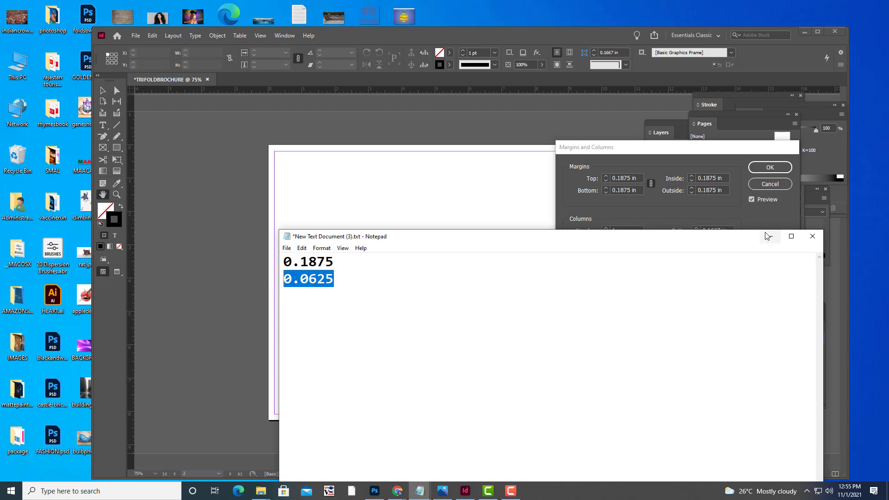
{"action": "left_click", "coordinate": [768, 236]}
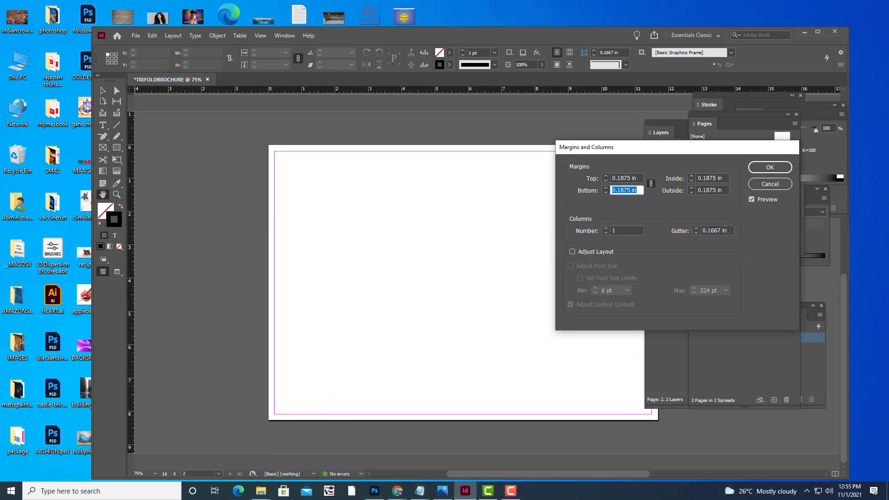
{"action": "left_click_drag", "start_coordinate": [728, 229], "coordinate": [700, 230]}
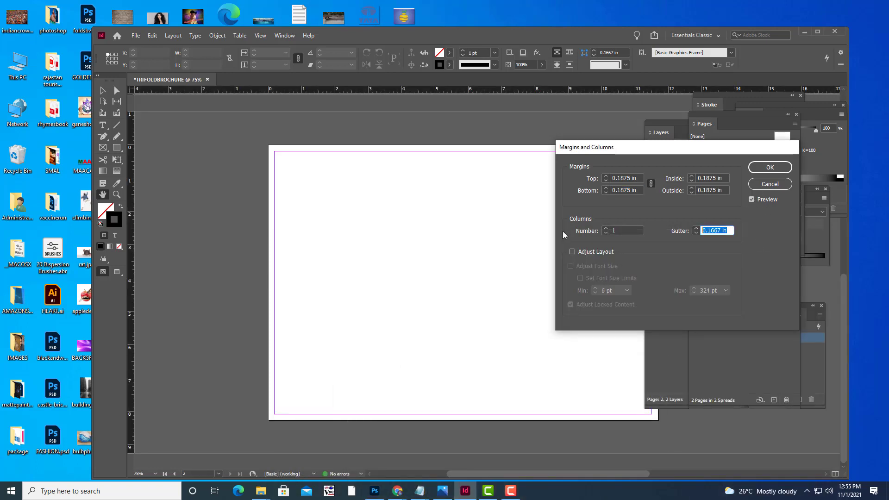
{"action": "key", "text": "ctrl+v"}
{"action": "left_click", "coordinate": [606, 228]}
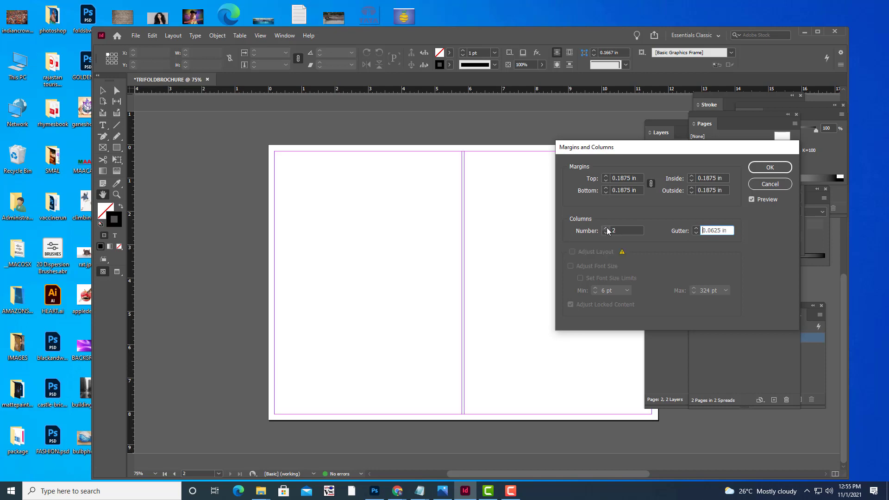
{"action": "left_click", "coordinate": [770, 167]}
{"action": "scroll", "coordinate": [559, 218], "scroll_direction": "up", "scroll_amount": 6}
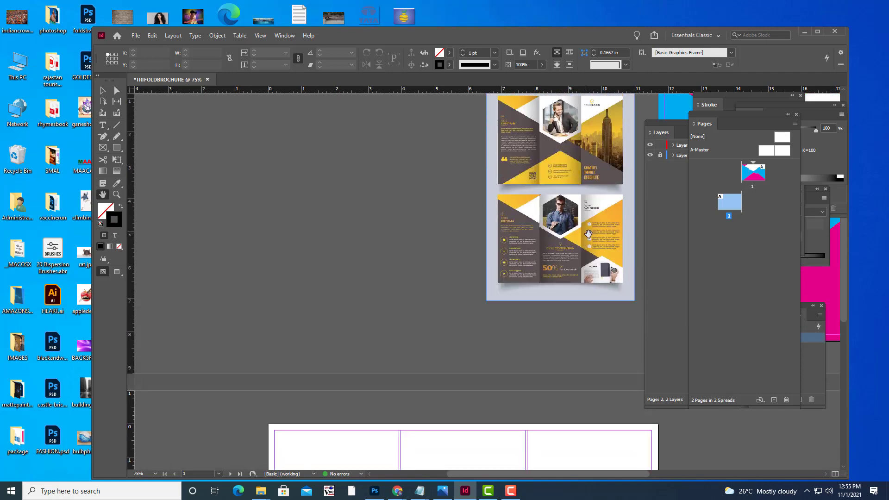
Pan and zoom to 50% so page 1's shapes sit above page 2's empty columns.
{"action": "left_click_drag", "start_coordinate": [588, 241], "coordinate": [214, 296]}
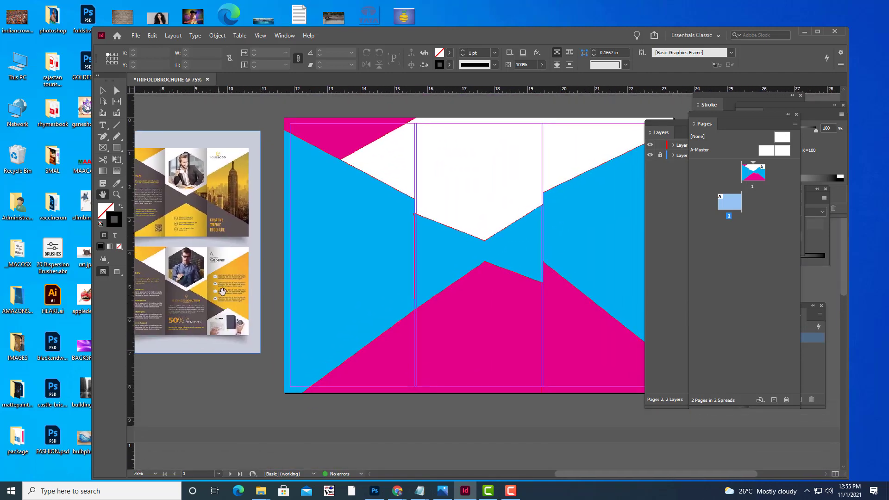
{"action": "key", "text": "ctrl+minus"}
{"action": "key", "text": "ctrl+minus"}
{"action": "key", "text": "ctrl+equal"}
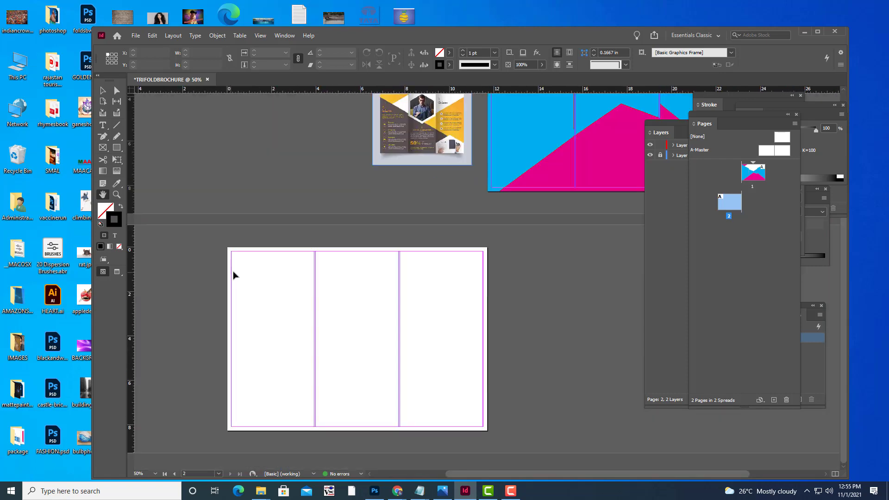
{"action": "left_click_drag", "start_coordinate": [465, 183], "coordinate": [378, 281]}
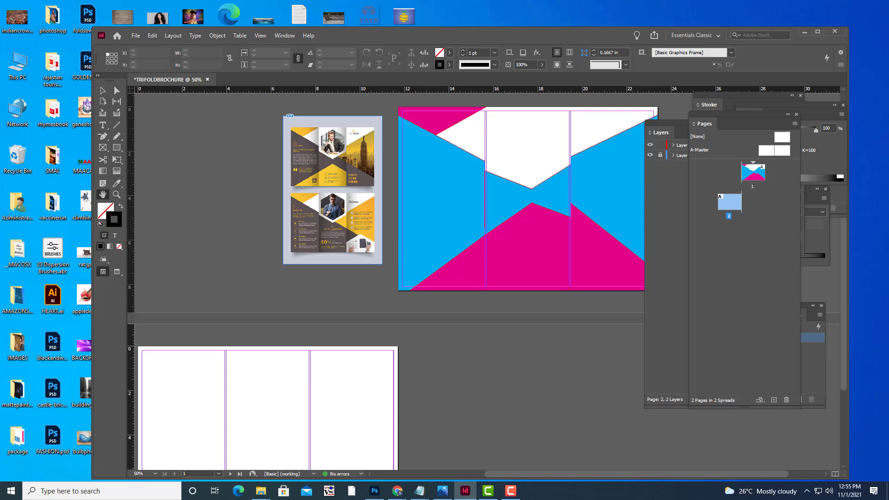
Pan down to centre page 2's blank three panels and pick the Rectangle tool.
{"action": "left_click_drag", "start_coordinate": [418, 361], "coordinate": [551, 213]}
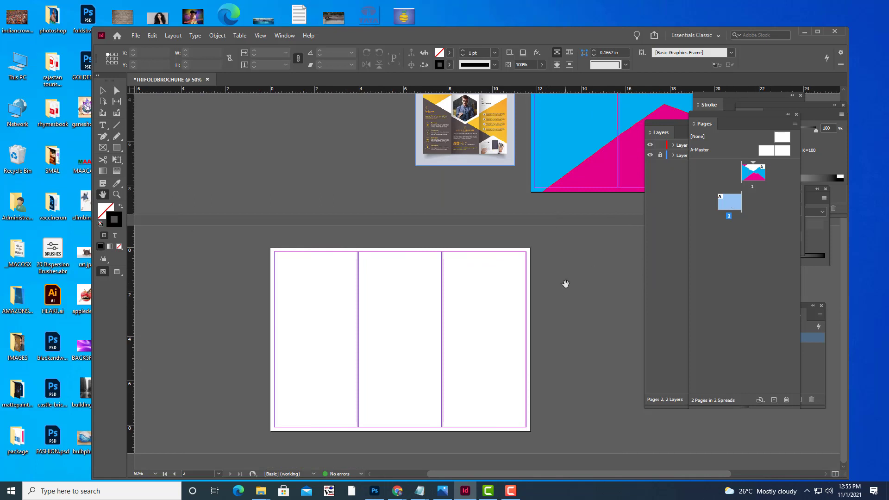
{"action": "left_click_drag", "start_coordinate": [567, 284], "coordinate": [576, 286]}
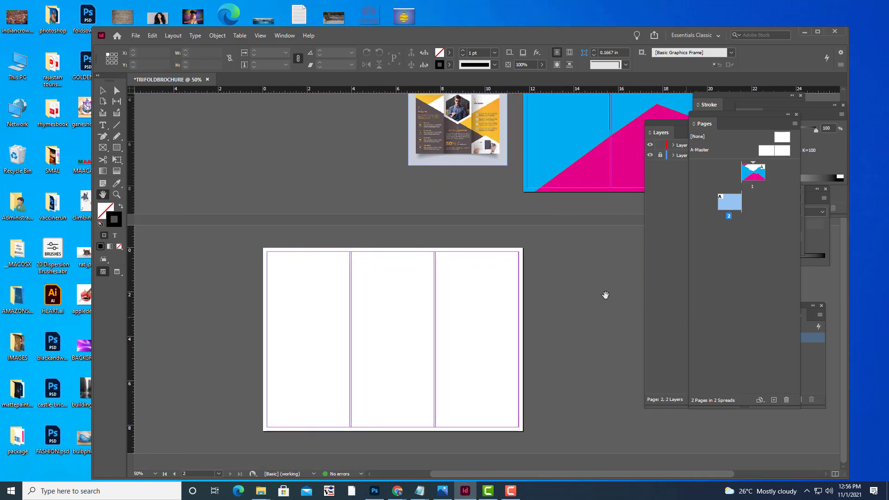
{"action": "left_click", "coordinate": [117, 147]}
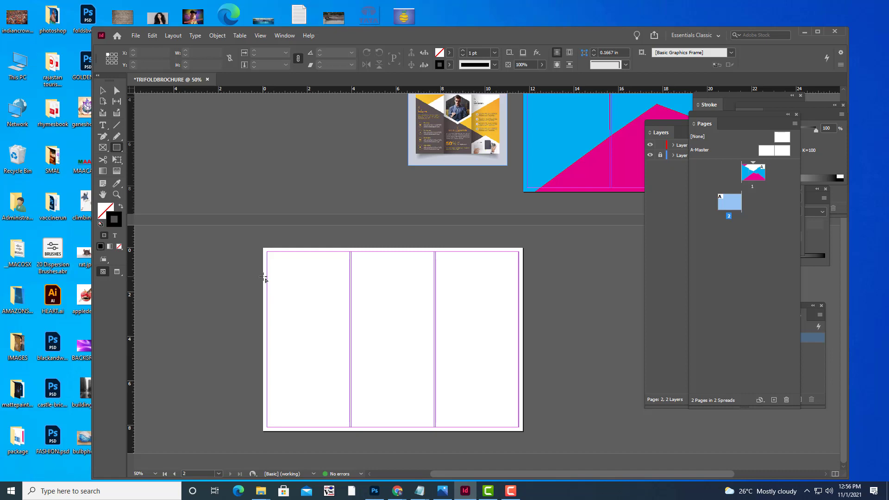
Draw a rectangle over page 2's left two panels and fill it with C=100 cyan.
{"action": "left_click_drag", "start_coordinate": [263, 277], "coordinate": [435, 430]}
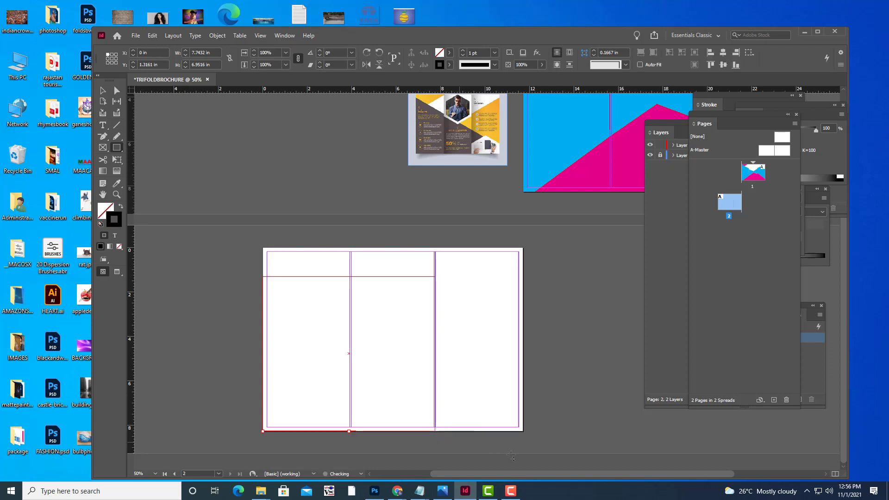
{"action": "scroll", "coordinate": [475, 212], "scroll_direction": "up", "scroll_amount": 3}
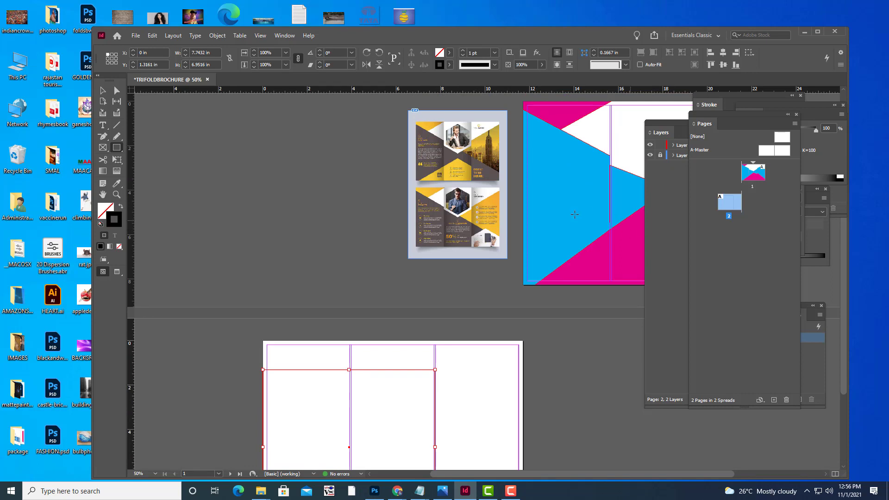
{"action": "left_click", "coordinate": [449, 52]}
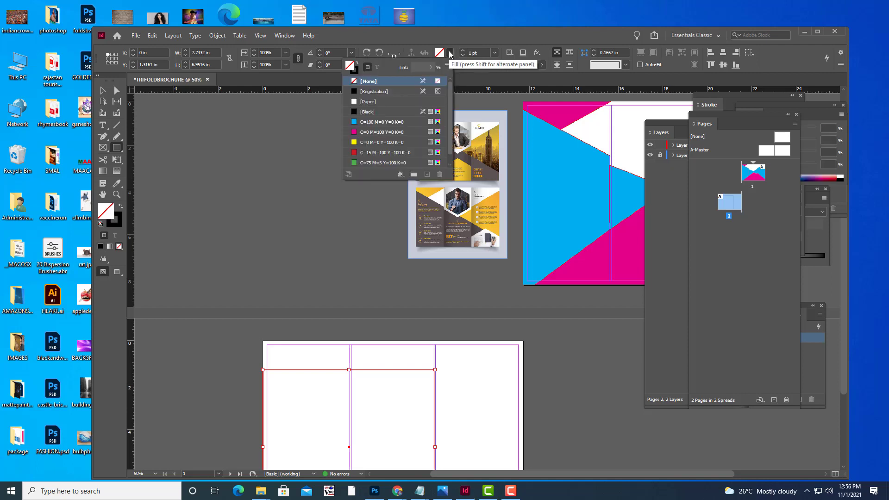
{"action": "left_click", "coordinate": [352, 123]}
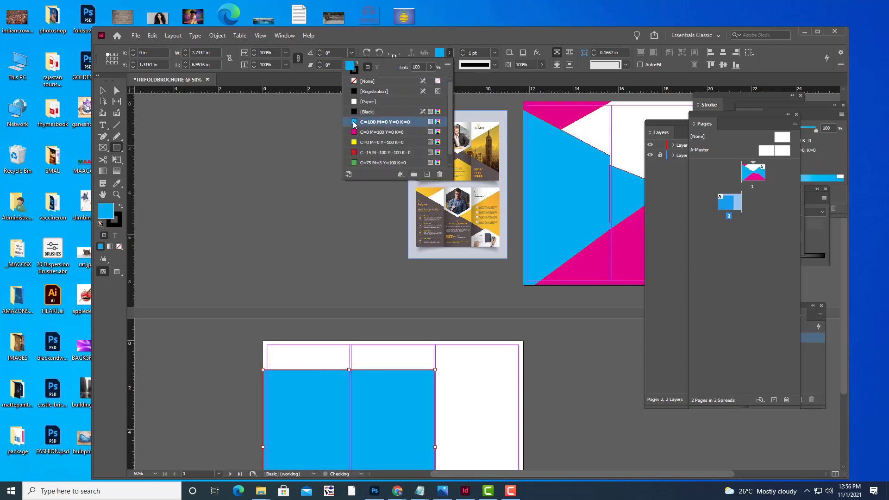
{"action": "left_click", "coordinate": [589, 44]}
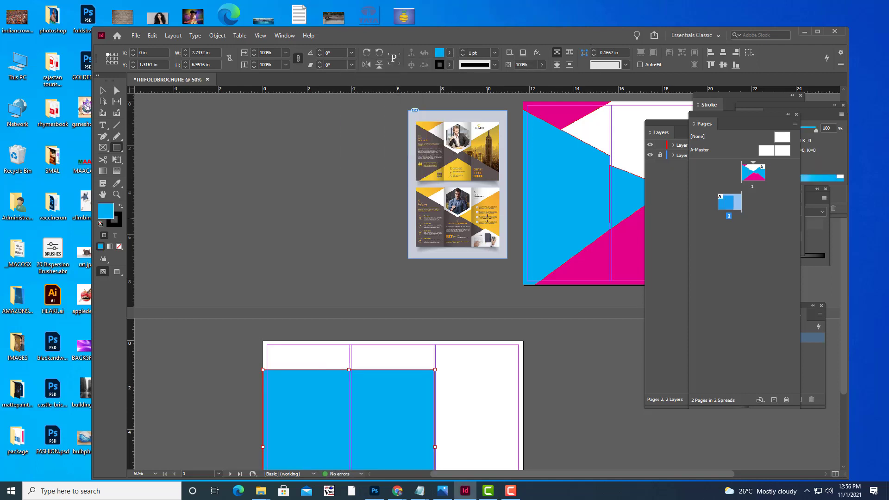
{"action": "scroll", "coordinate": [487, 218], "scroll_direction": "down", "scroll_amount": 3}
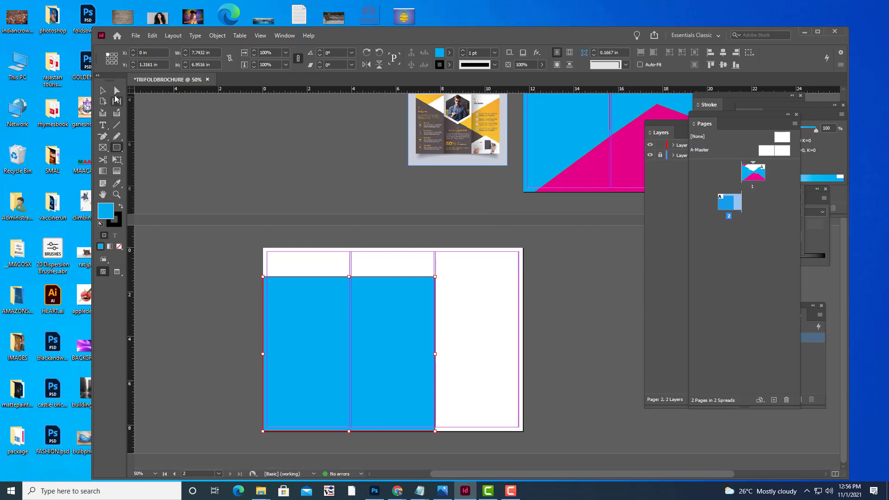
{"action": "left_click", "coordinate": [103, 139]}
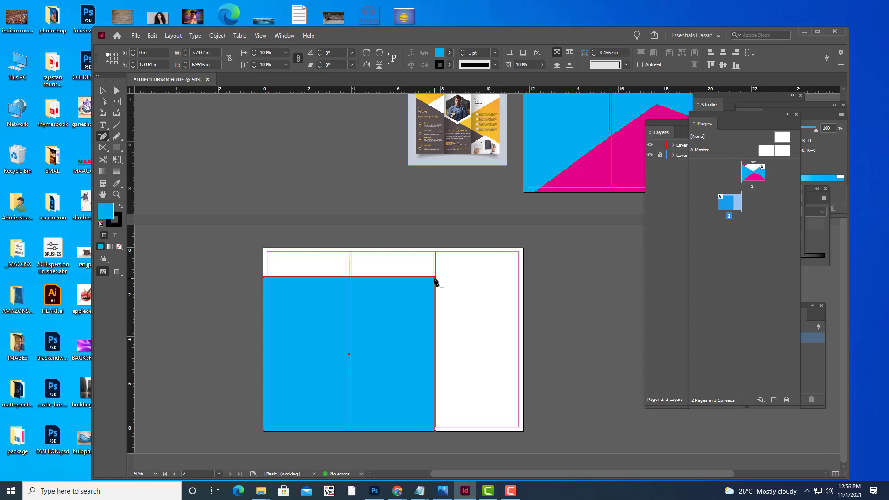
Delete the rectangle's top-right anchor to form a triangle, then add a point on its diagonal.
{"action": "left_click", "coordinate": [435, 277]}
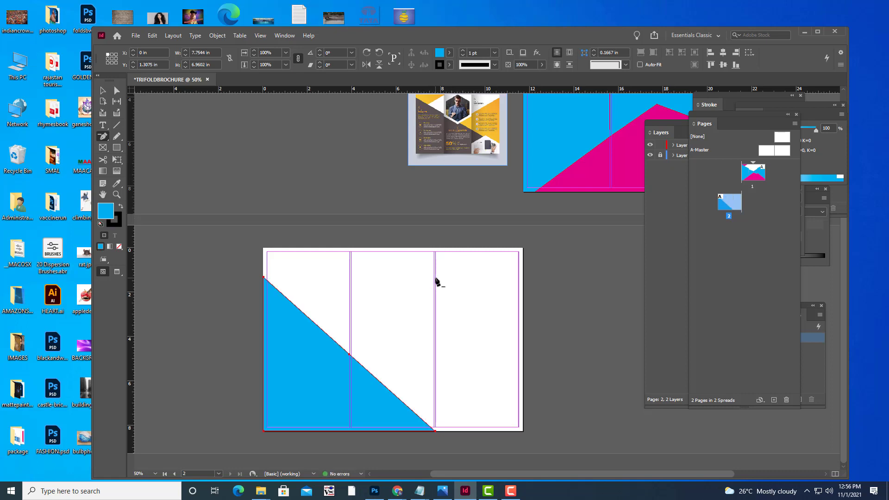
{"action": "scroll", "coordinate": [437, 281], "scroll_direction": "up", "scroll_amount": 2}
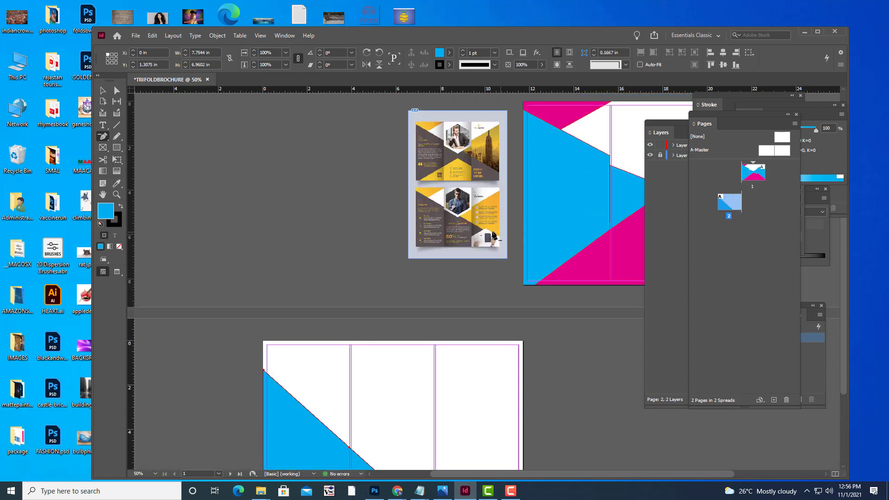
{"action": "scroll", "coordinate": [405, 243], "scroll_direction": "down", "scroll_amount": 2}
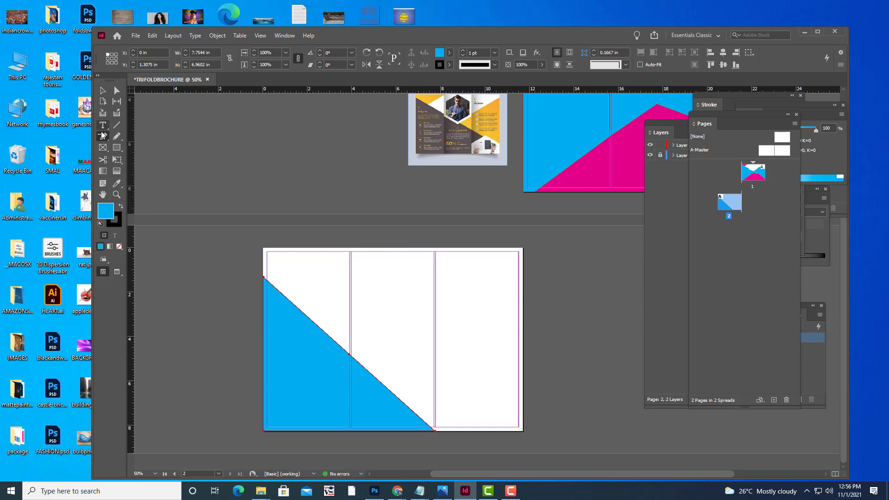
{"action": "left_click_drag", "start_coordinate": [100, 138], "coordinate": [135, 157]}
{"action": "left_click", "coordinate": [393, 394]}
Undo an accidental move of the new diagonal point and reselect the cyan triangle.
{"action": "key", "text": "a"}
{"action": "left_click_drag", "start_coordinate": [394, 395], "coordinate": [405, 378]}
{"action": "key", "text": "ctrl+z"}
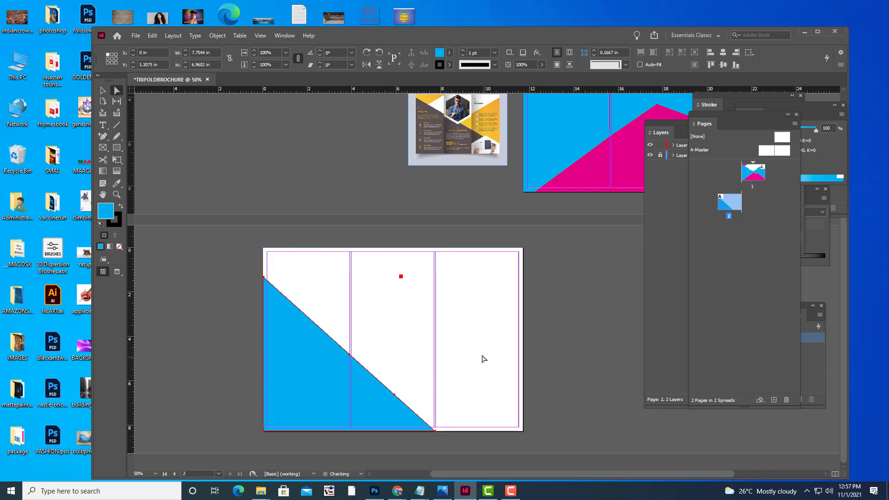
{"action": "left_click", "coordinate": [482, 358]}
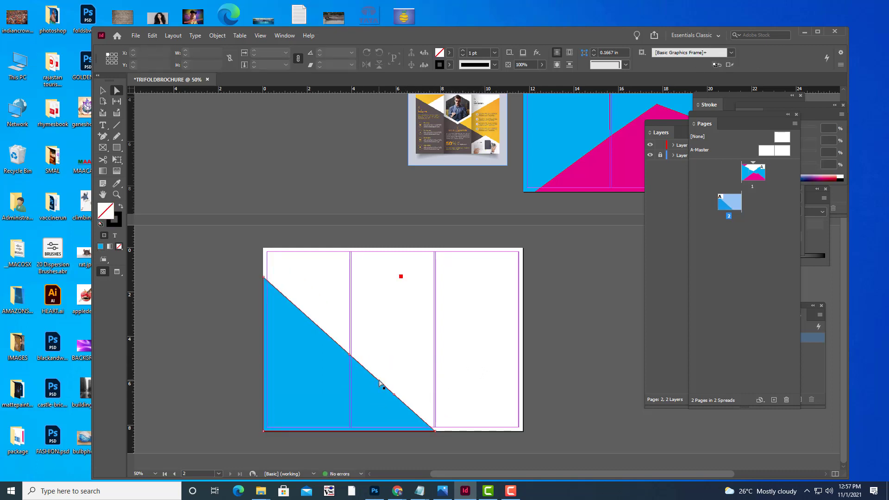
{"action": "left_click", "coordinate": [403, 397]}
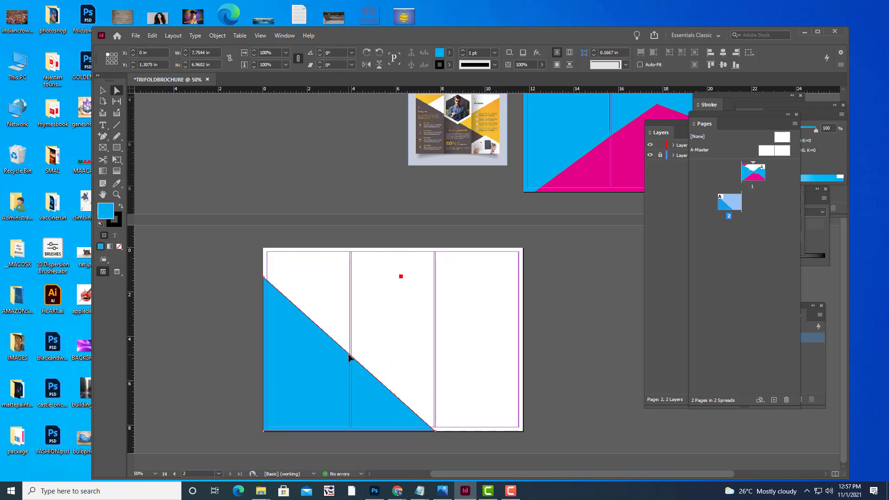
{"action": "left_click", "coordinate": [103, 141]}
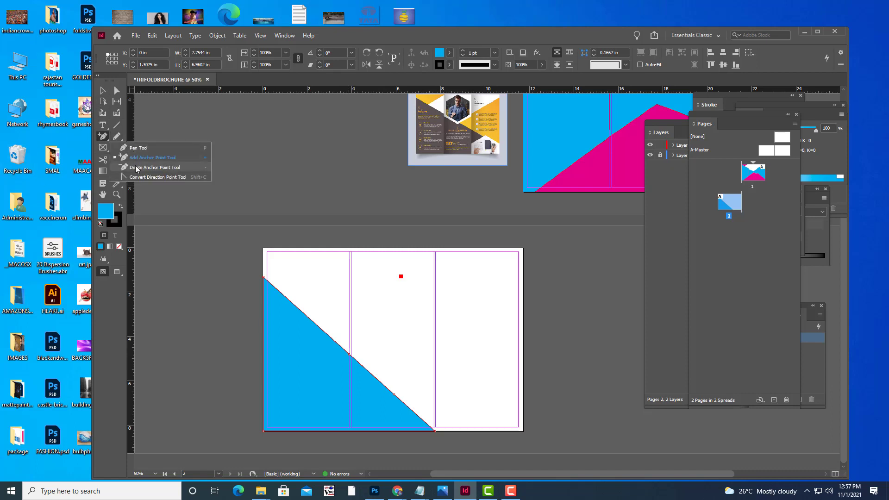
{"action": "left_click", "coordinate": [139, 166]}
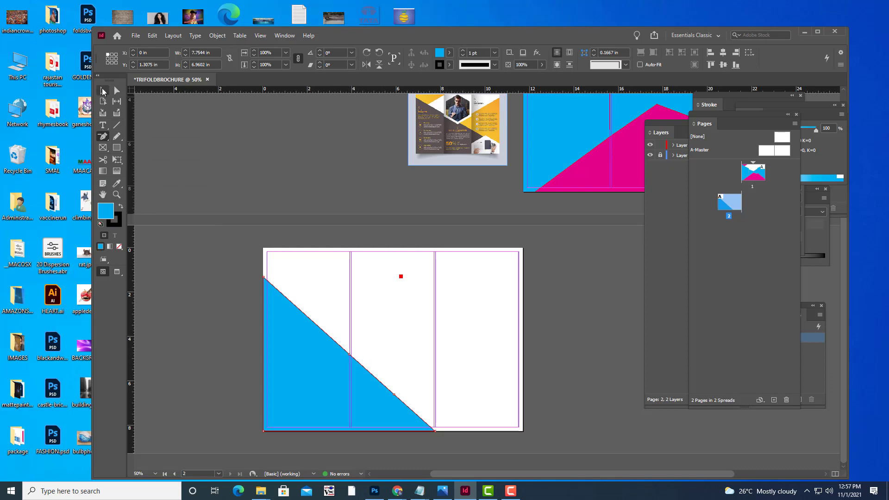
{"action": "left_click", "coordinate": [104, 90]}
Zoom to 150% on the cyan triangle and set its stroke to [None].
{"action": "key", "text": "ctrl+equal"}
{"action": "key", "text": "ctrl+equal"}
{"action": "key", "text": "ctrl+equal"}
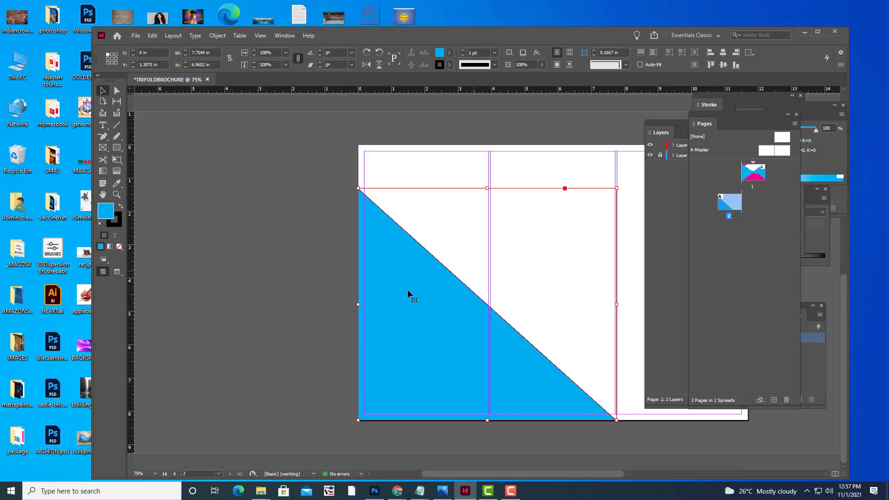
{"action": "key", "text": "ctrl+equal"}
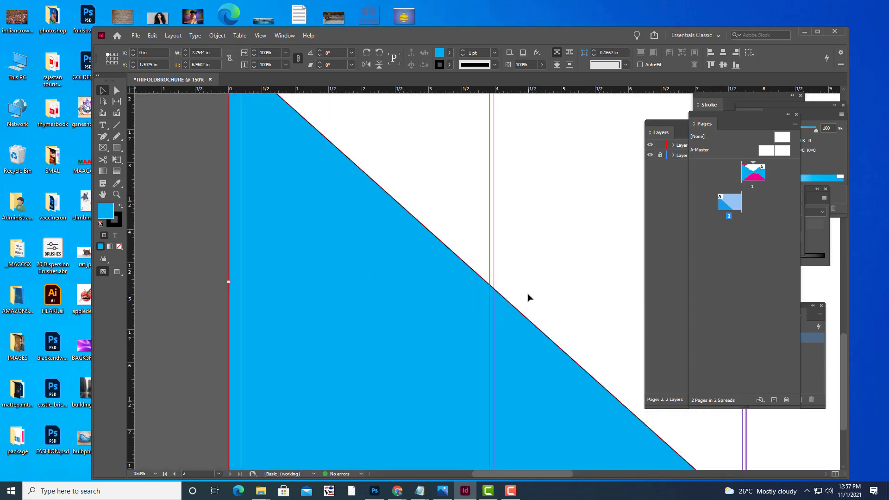
{"action": "key", "text": "h"}
{"action": "left_click_drag", "start_coordinate": [520, 294], "coordinate": [327, 160]}
{"action": "key", "text": "v"}
{"action": "left_click", "coordinate": [365, 147]}
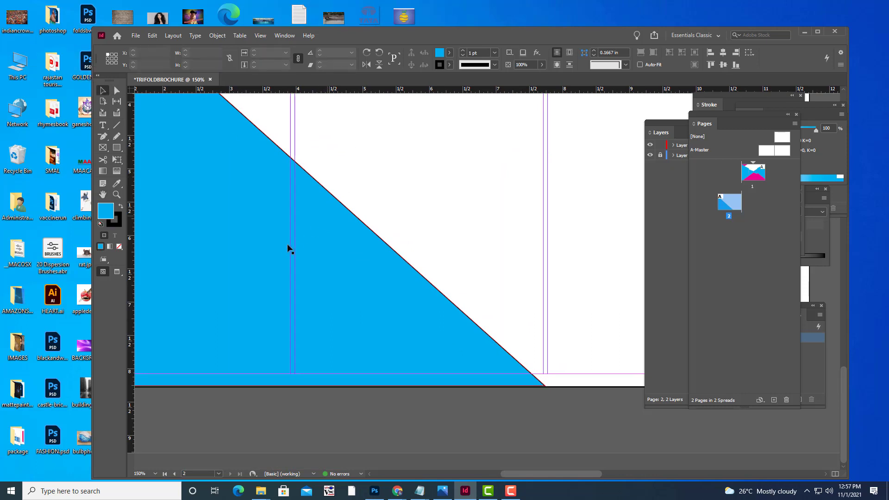
{"action": "left_click", "coordinate": [449, 53]}
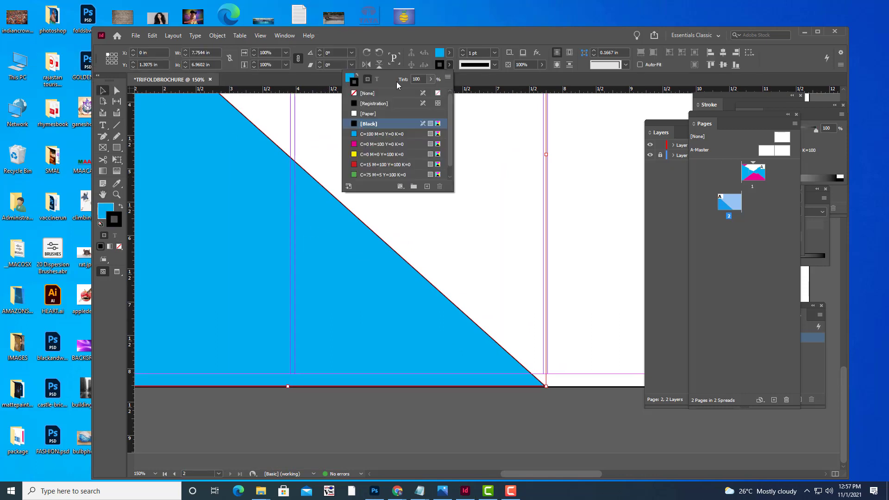
{"action": "left_click", "coordinate": [355, 94]}
{"action": "left_click", "coordinate": [343, 248]}
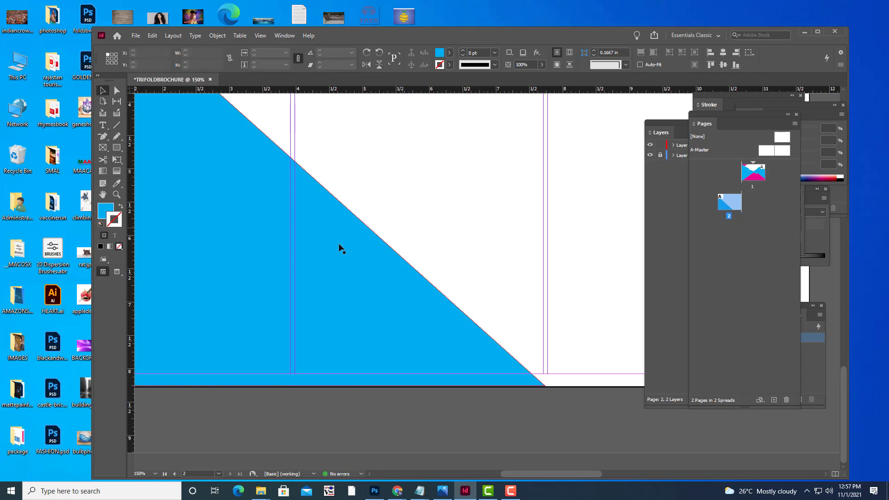
Pan and zoom back out to view the whole page.
{"action": "key", "text": "h"}
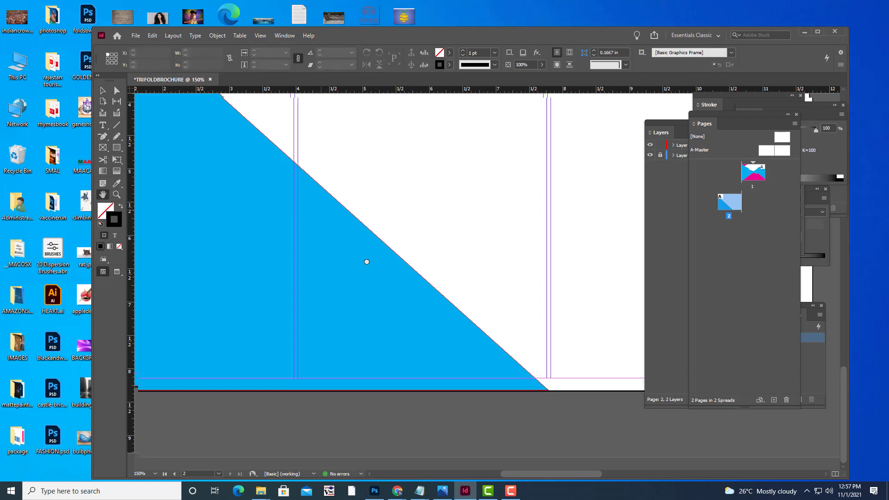
{"action": "left_click_drag", "start_coordinate": [365, 260], "coordinate": [412, 312]}
{"action": "left_click", "coordinate": [116, 90]}
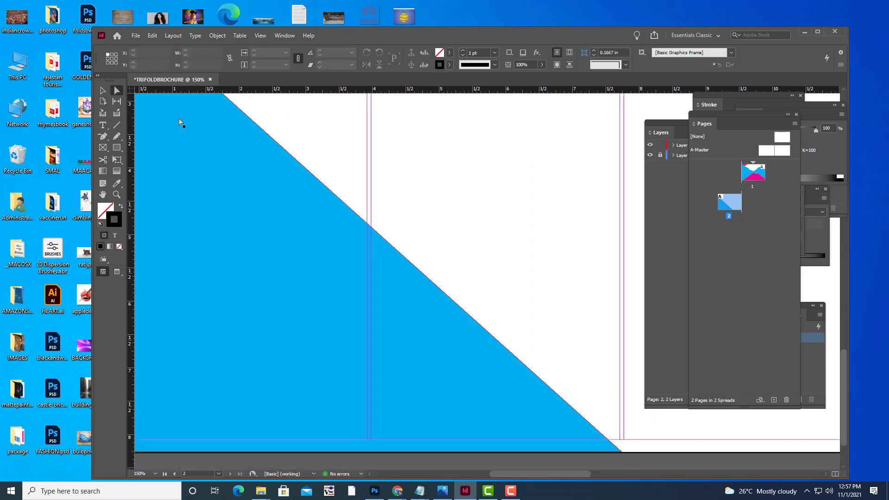
{"action": "key", "text": "ctrl+minus"}
{"action": "key", "text": "ctrl+minus"}
{"action": "key", "text": "ctrl+minus"}
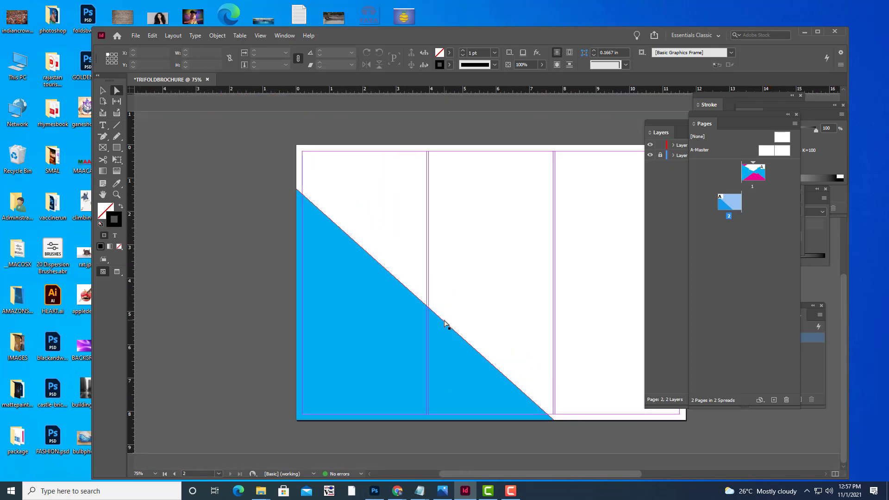
{"action": "left_click", "coordinate": [445, 322]}
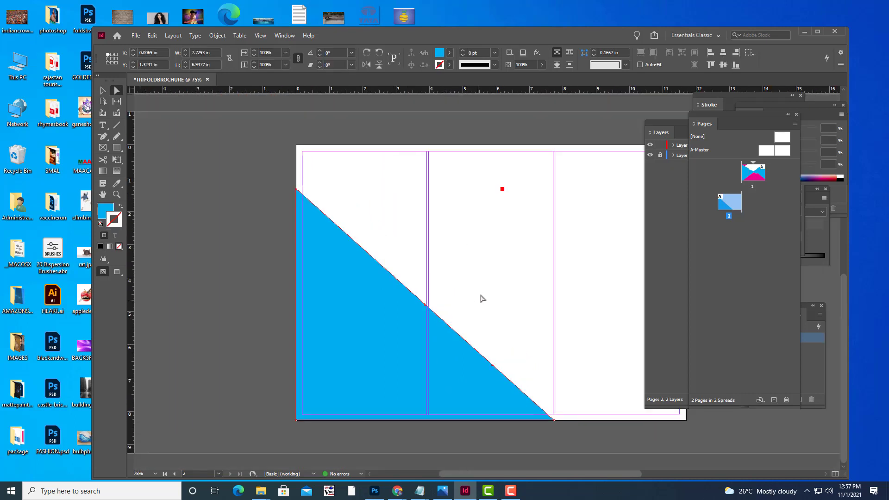
{"action": "left_click", "coordinate": [103, 136]}
{"action": "left_click", "coordinate": [116, 90]}
{"action": "left_click_drag", "start_coordinate": [425, 305], "coordinate": [441, 306]}
{"action": "key", "text": "ctrl+z"}
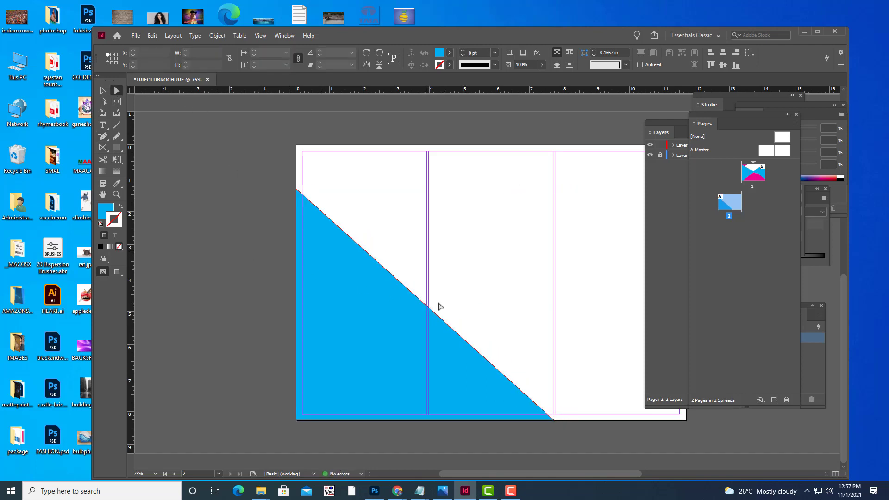
{"action": "left_click", "coordinate": [426, 306]}
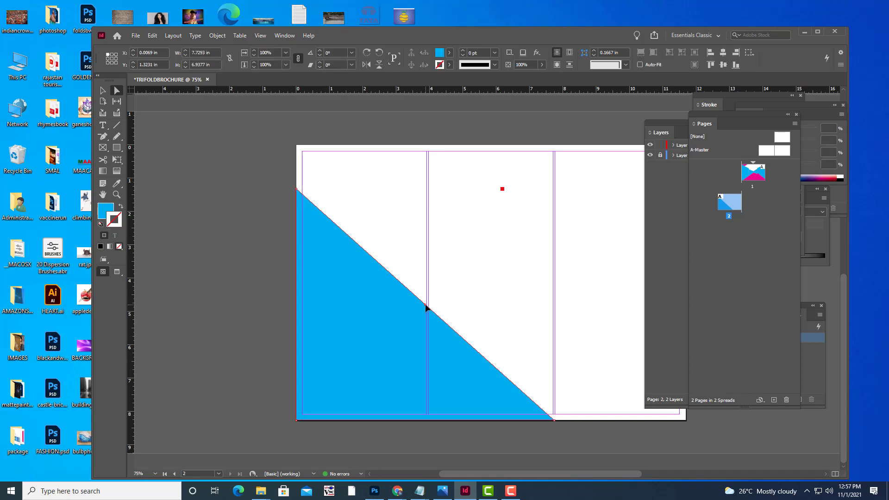
{"action": "left_click_drag", "start_coordinate": [425, 306], "coordinate": [445, 289]}
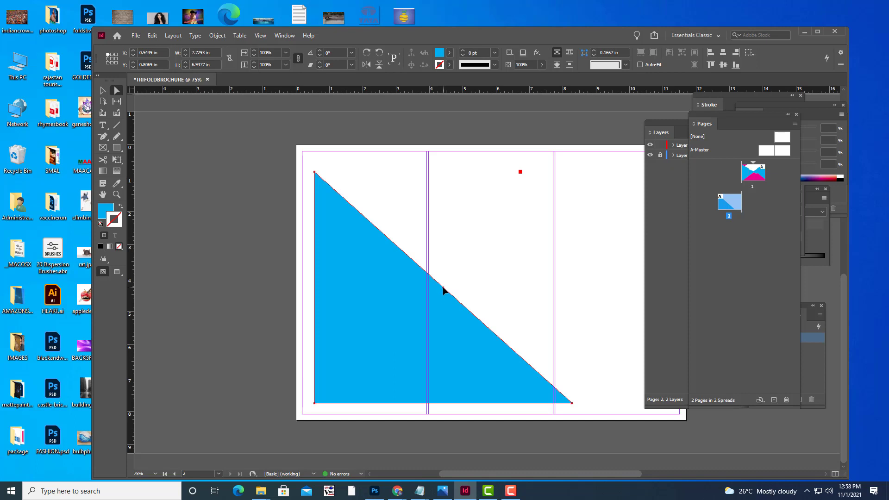
{"action": "left_click_drag", "start_coordinate": [443, 291], "coordinate": [377, 306]}
{"action": "key", "text": "ctrl+z"}
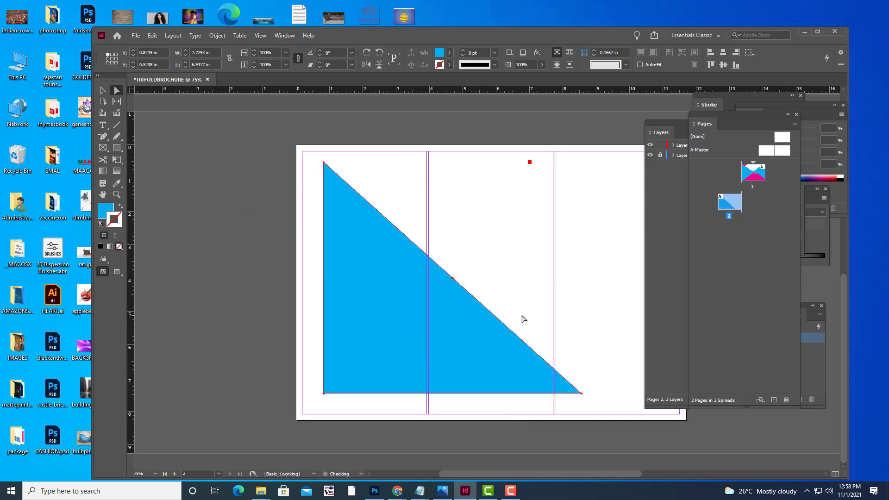
{"action": "key", "text": "ctrl+z"}
{"action": "key", "text": "ctrl+z"}
{"action": "key", "text": "ctrl+z"}
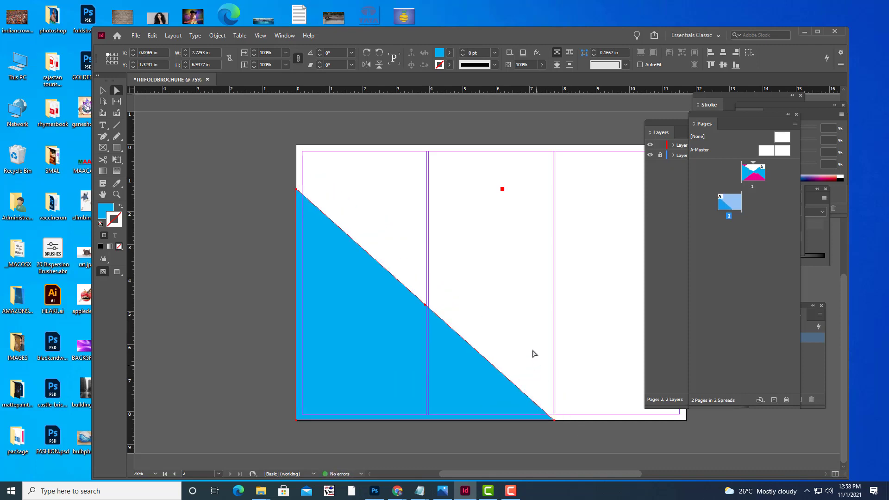
Add an anchor point on the triangle's diagonal edge, undoing an accidental drag of it.
{"action": "left_click", "coordinate": [103, 136]}
{"action": "right_click", "coordinate": [104, 136]}
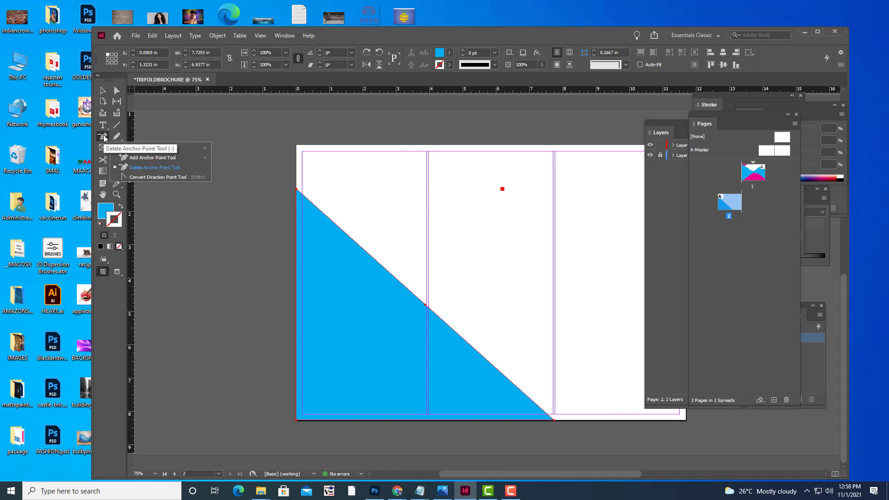
{"action": "left_click", "coordinate": [160, 160]}
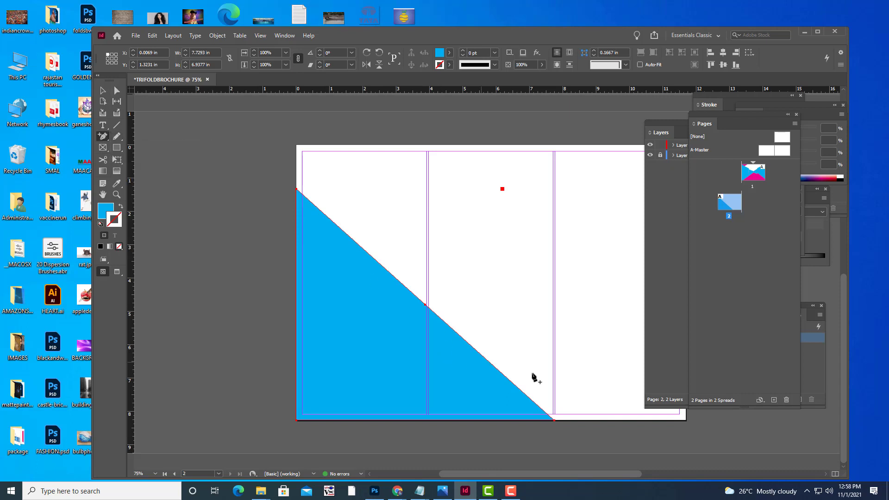
{"action": "left_click", "coordinate": [488, 361]}
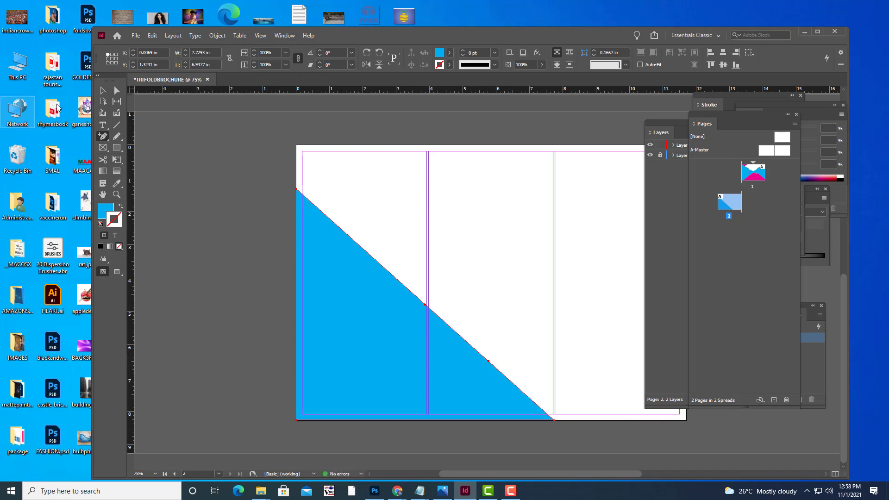
{"action": "left_click", "coordinate": [117, 91]}
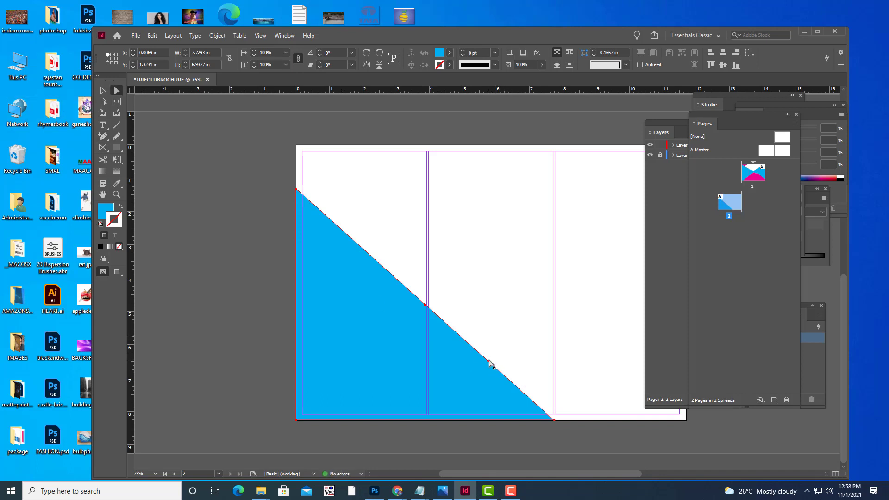
{"action": "left_click_drag", "start_coordinate": [488, 361], "coordinate": [498, 346]}
{"action": "key", "text": "ctrl+z"}
Select the whole blue triangle and delete it from page 2.
{"action": "left_click_drag", "start_coordinate": [106, 138], "coordinate": [134, 167]}
{"action": "left_click", "coordinate": [104, 91]}
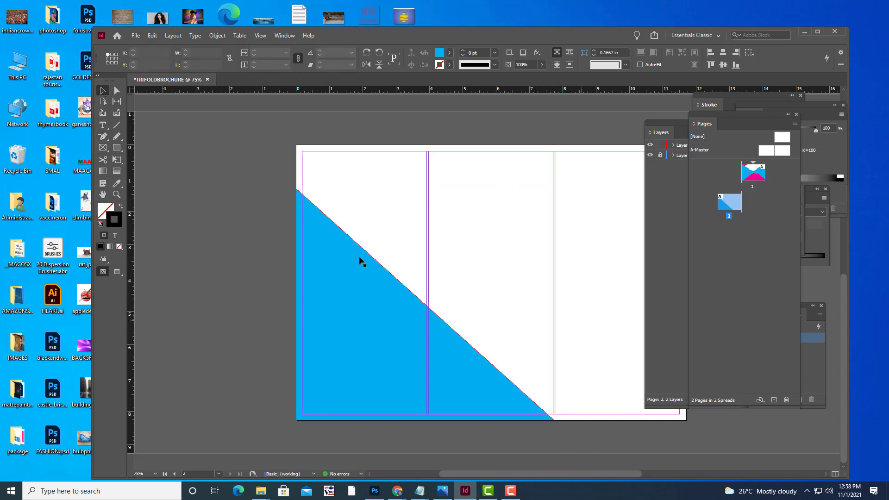
{"action": "left_click_drag", "start_coordinate": [320, 248], "coordinate": [406, 195]}
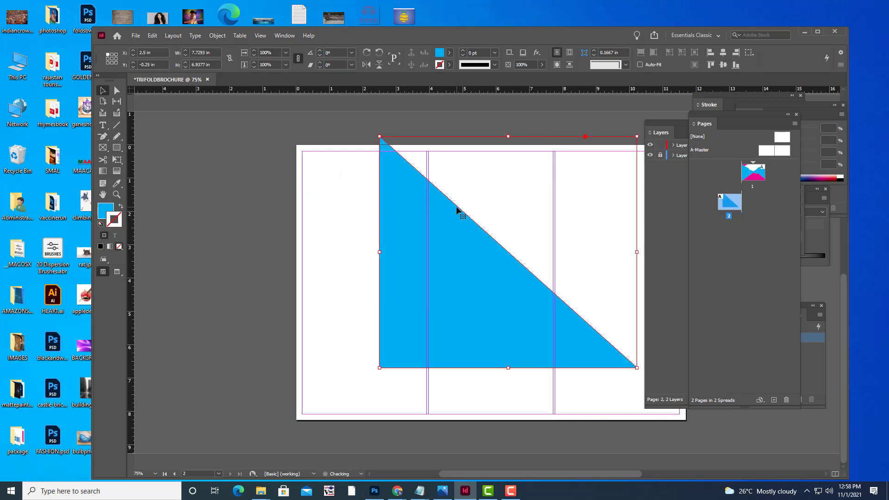
{"action": "key", "text": "ctrl+z"}
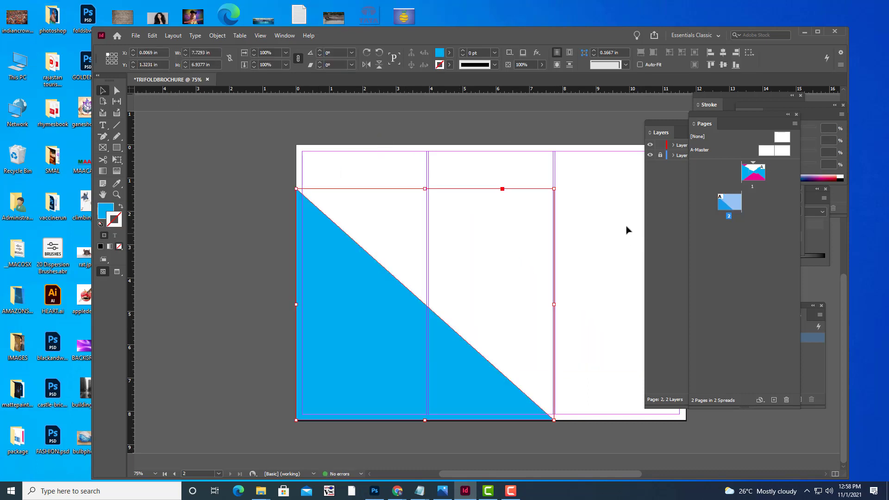
{"action": "key", "text": "Delete"}
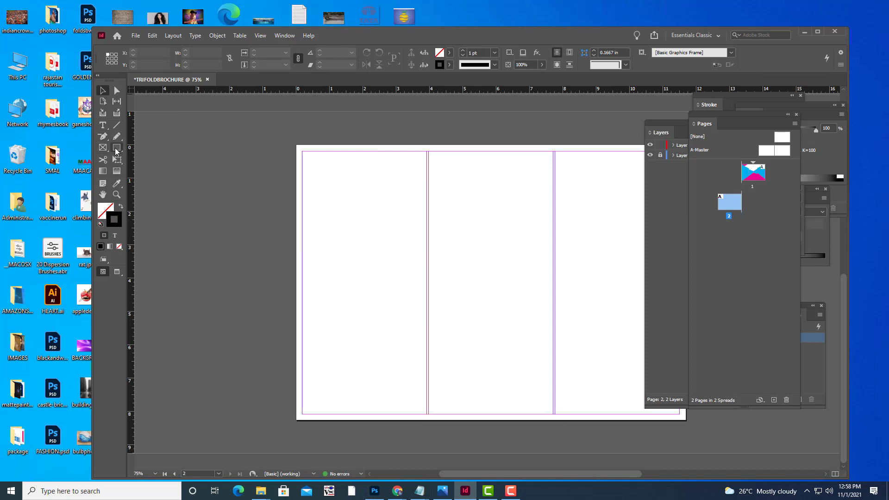
Draw a rectangle over the left two panels with C=100 M=0 Y=0 K=0 fill and [None] stroke.
{"action": "left_click", "coordinate": [117, 149]}
{"action": "left_click_drag", "start_coordinate": [296, 167], "coordinate": [556, 422]}
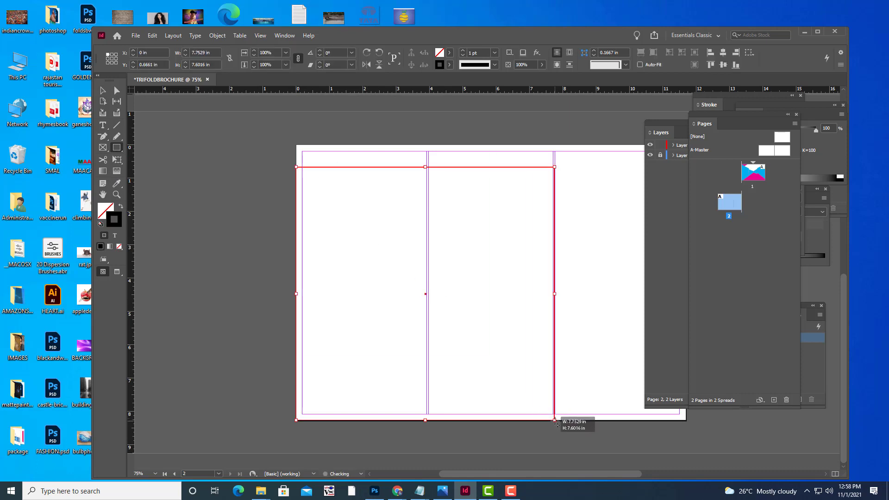
{"action": "left_click", "coordinate": [449, 52]}
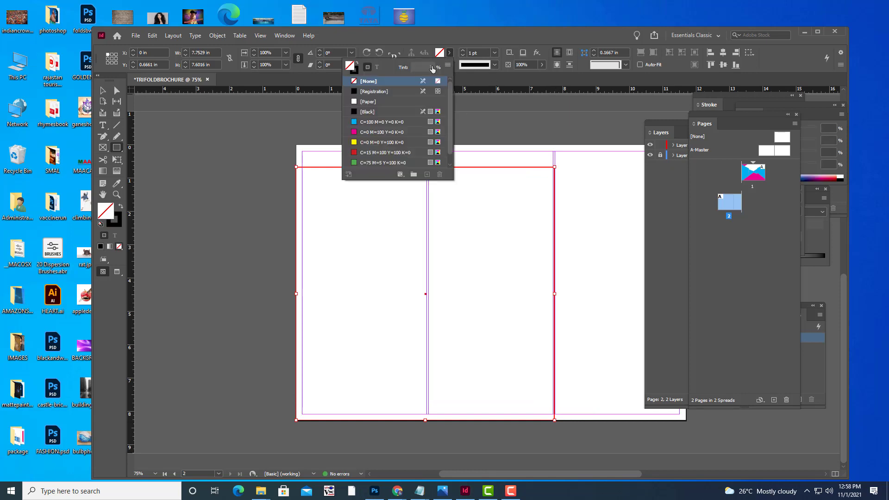
{"action": "left_click", "coordinate": [371, 121]}
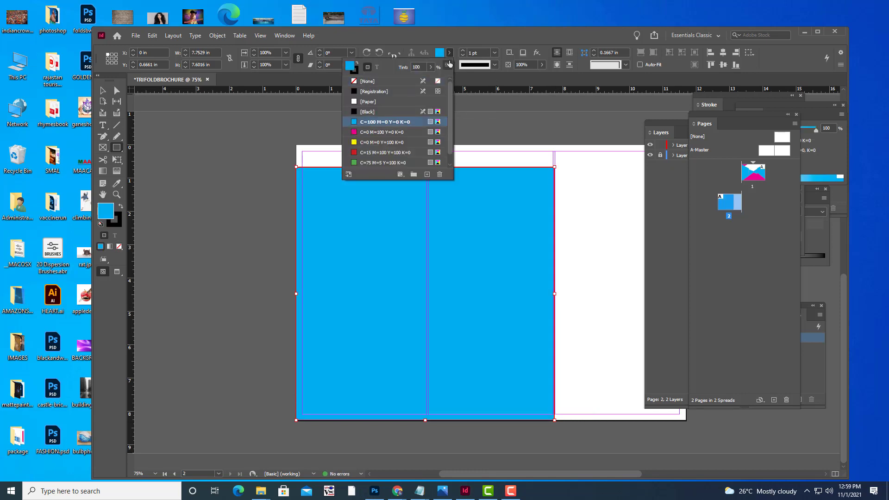
{"action": "left_click", "coordinate": [450, 52]}
{"action": "left_click", "coordinate": [449, 64]}
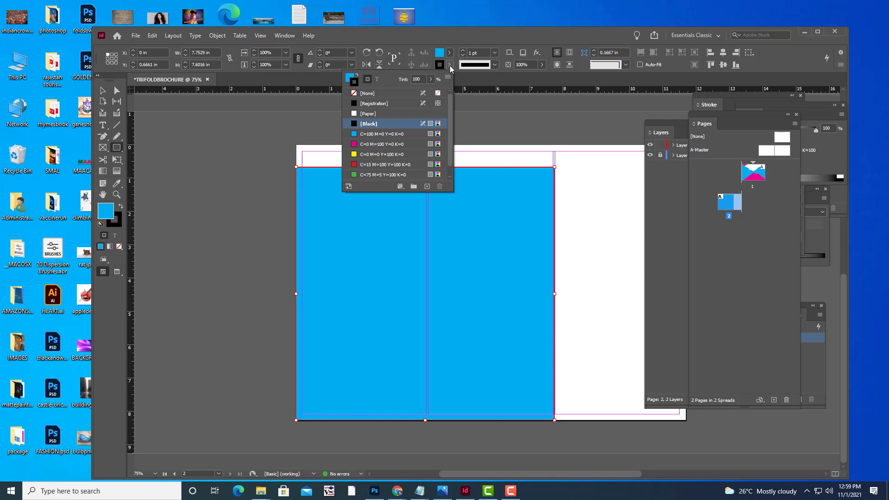
{"action": "left_click", "coordinate": [353, 94]}
{"action": "key", "text": "a"}
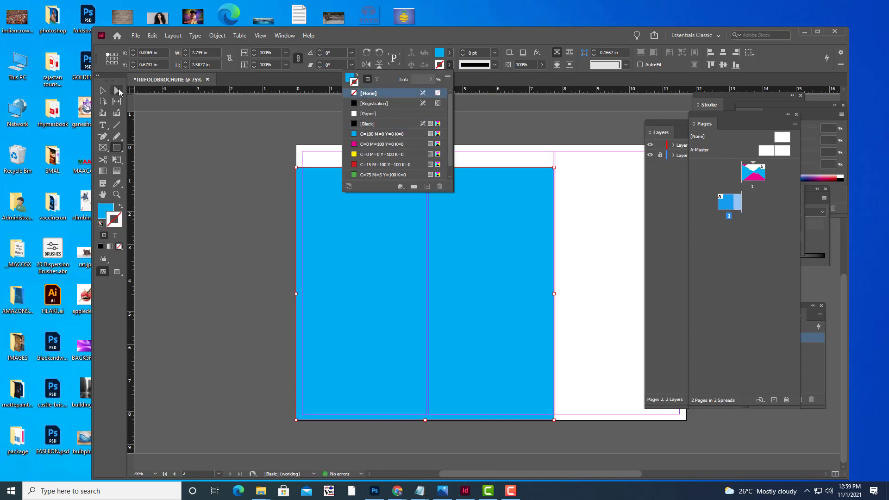
{"action": "left_click", "coordinate": [536, 178]}
{"action": "left_click", "coordinate": [593, 174]}
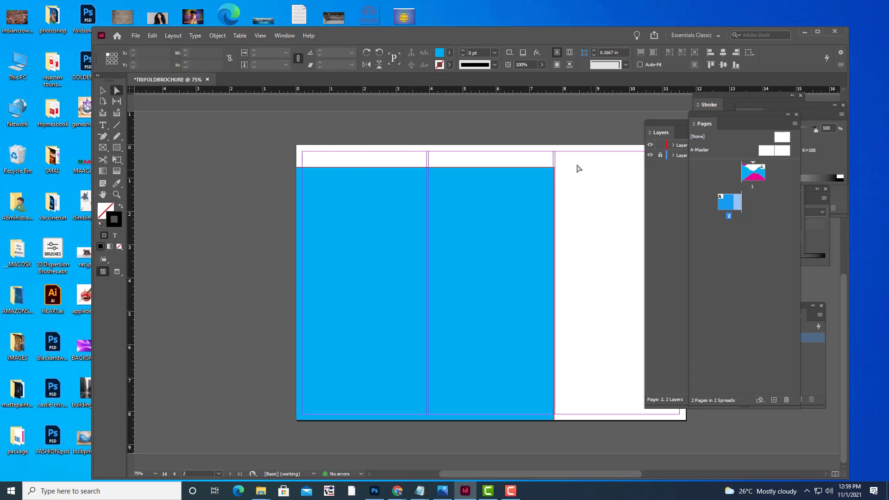
Delete the rectangle's top-right anchor to make a triangle, undoing an extra point deletion.
{"action": "left_click", "coordinate": [102, 137]}
{"action": "right_click", "coordinate": [103, 137]}
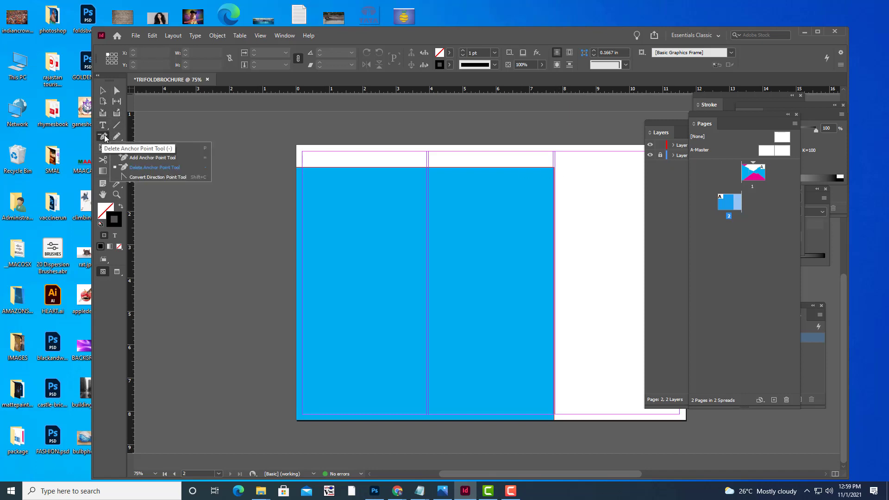
{"action": "left_click", "coordinate": [154, 168]}
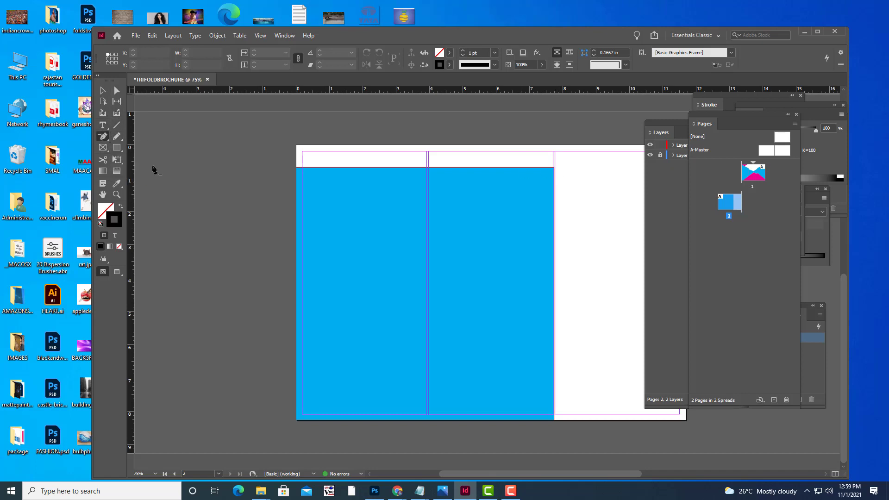
{"action": "left_click", "coordinate": [554, 167]}
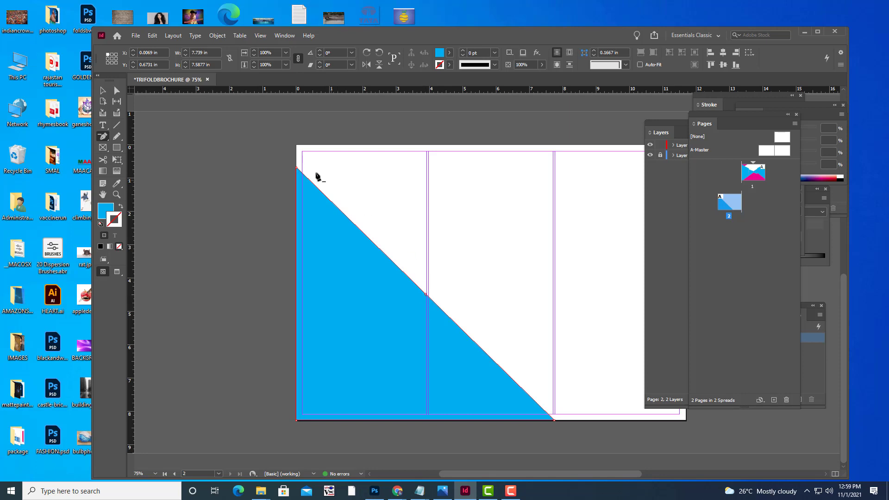
{"action": "left_click", "coordinate": [297, 168]}
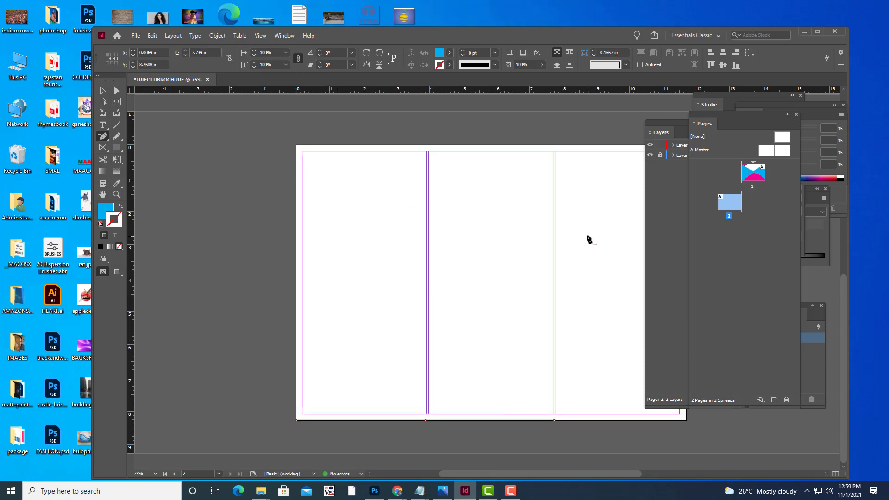
{"action": "key", "text": "ctrl+z"}
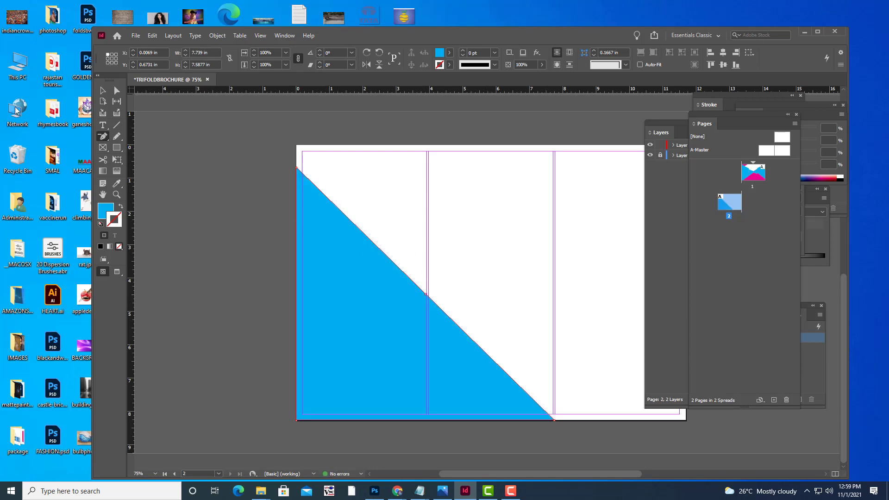
{"action": "left_click", "coordinate": [117, 90]}
Add an anchor point midway along the triangle's diagonal edge.
{"action": "left_click", "coordinate": [103, 136]}
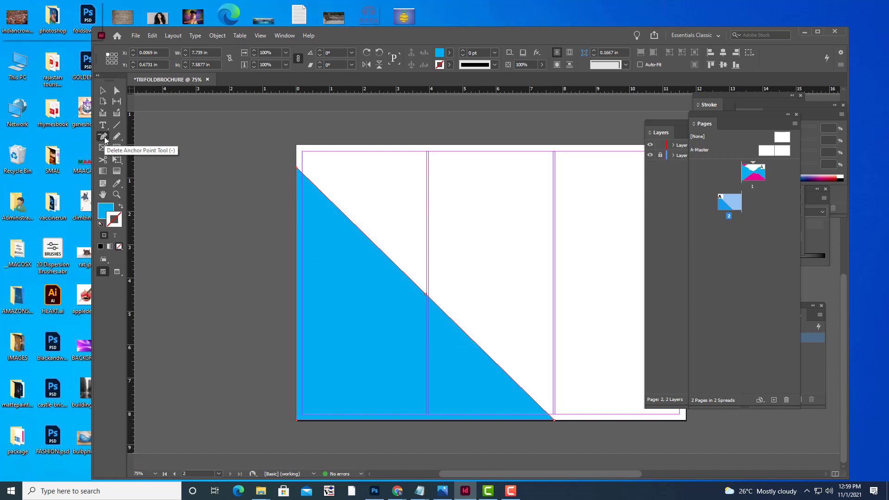
{"action": "right_click", "coordinate": [103, 136]}
{"action": "left_click", "coordinate": [151, 158]}
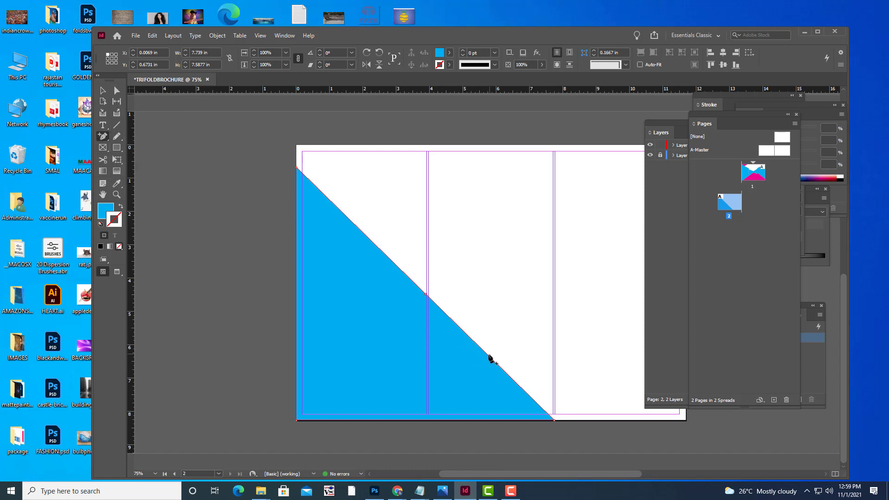
{"action": "left_click", "coordinate": [488, 356]}
{"action": "key", "text": "a"}
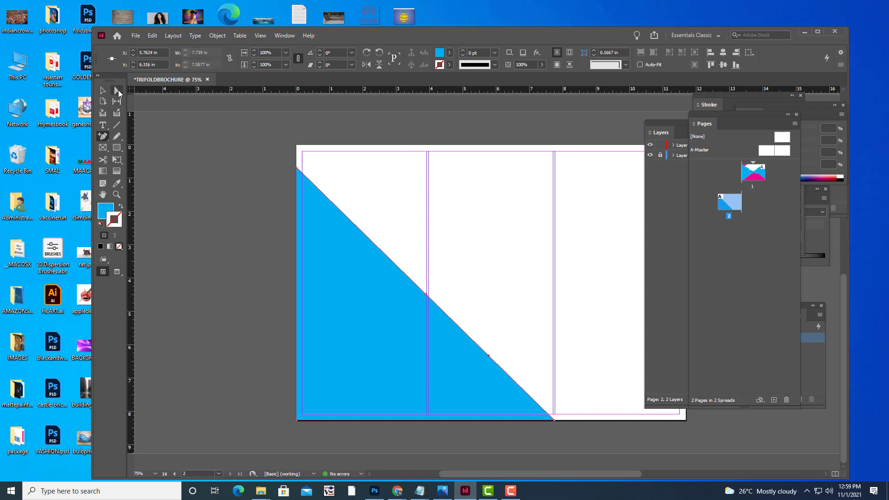
{"action": "left_click", "coordinate": [488, 355]}
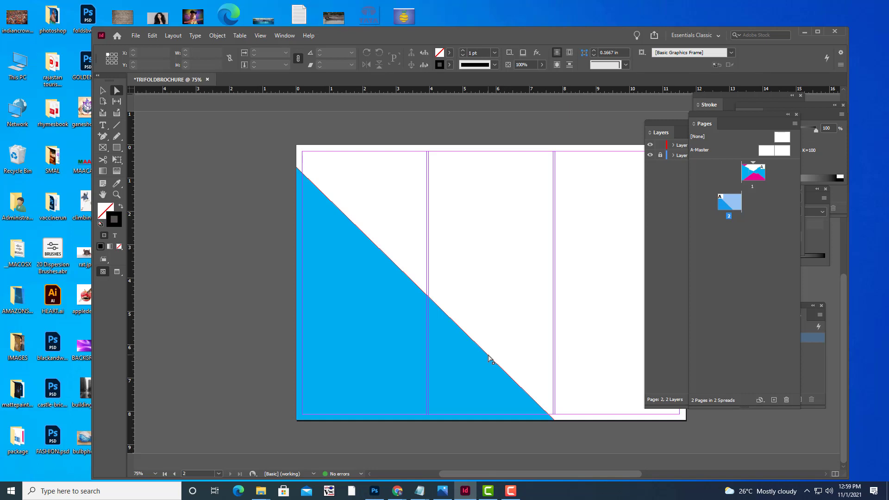
Drag the new diagonal anchor onto the middle panel's right edge.
{"action": "left_click", "coordinate": [489, 356]}
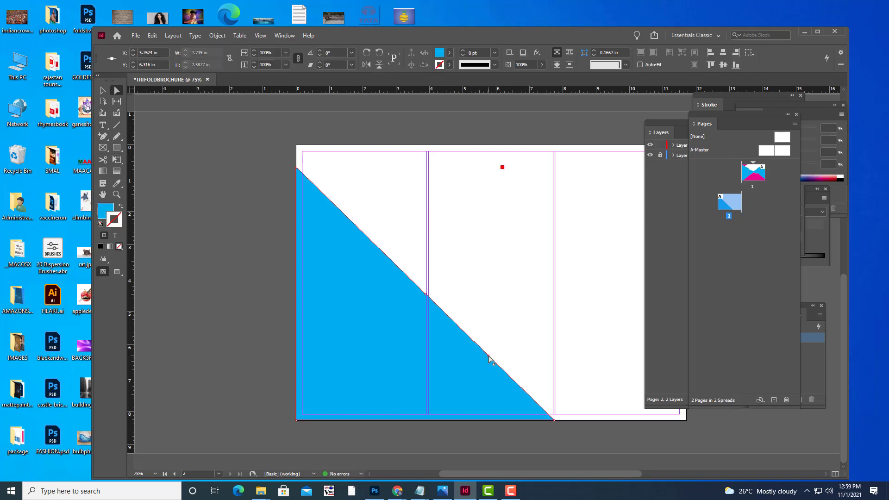
{"action": "left_click_drag", "start_coordinate": [489, 355], "coordinate": [555, 300]}
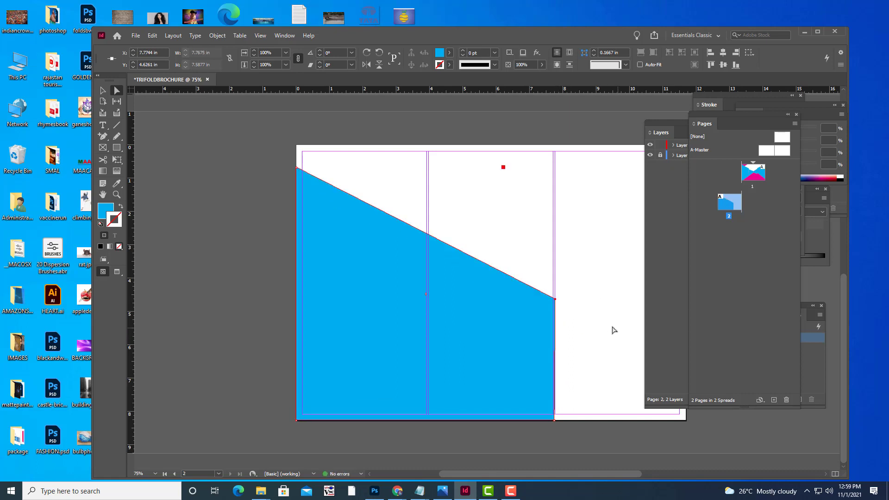
{"action": "key", "text": "ctrl+minus"}
{"action": "key", "text": "ctrl+minus"}
{"action": "key", "text": "ctrl+minus"}
{"action": "key", "text": "ctrl+minus"}
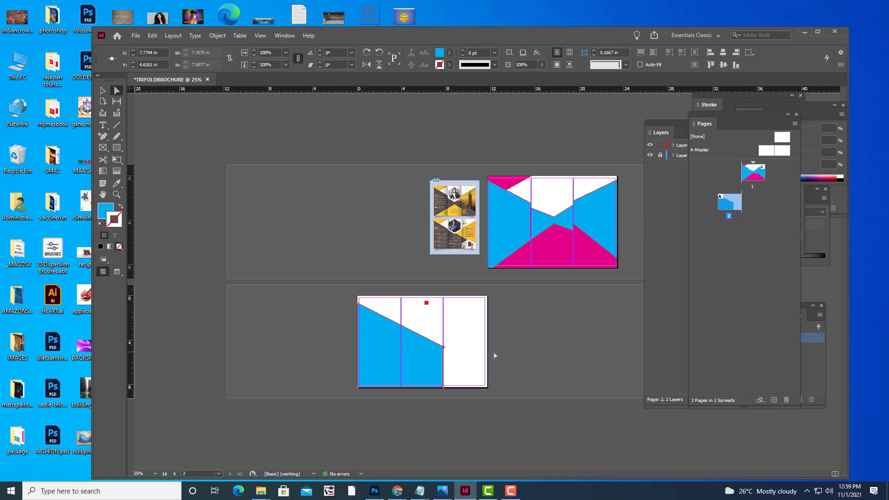
{"action": "key", "text": "ctrl+equal"}
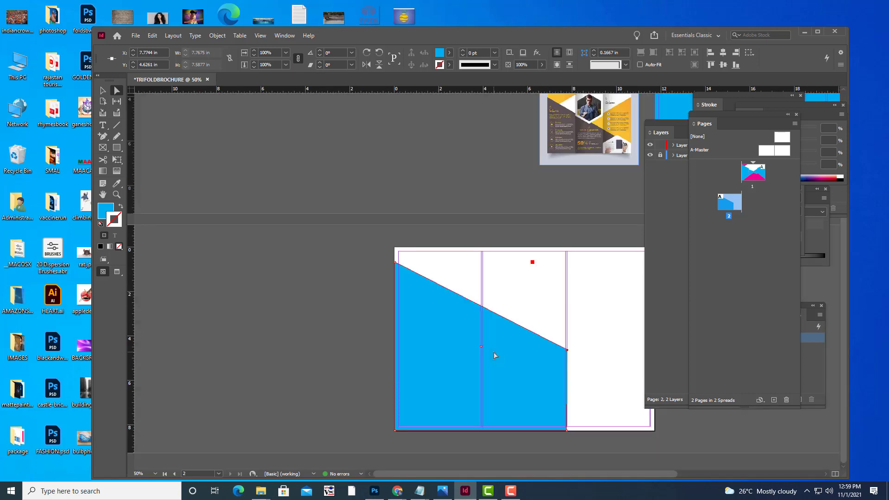
{"action": "key", "text": "ctrl+minus"}
{"action": "key", "text": "ctrl+equal"}
{"action": "key", "text": "ctrl+equal"}
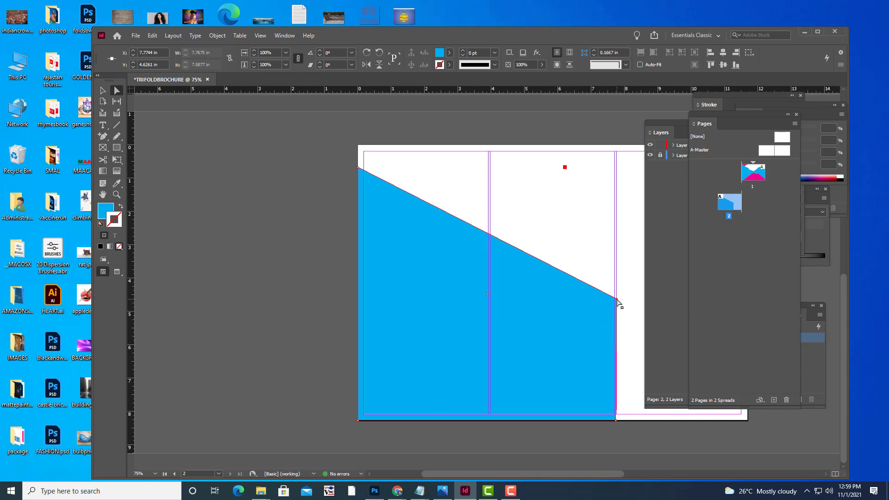
Fine-tune the right-edge point and the bottom-right corner anchor, then deselect.
{"action": "left_click_drag", "start_coordinate": [619, 300], "coordinate": [617, 296]}
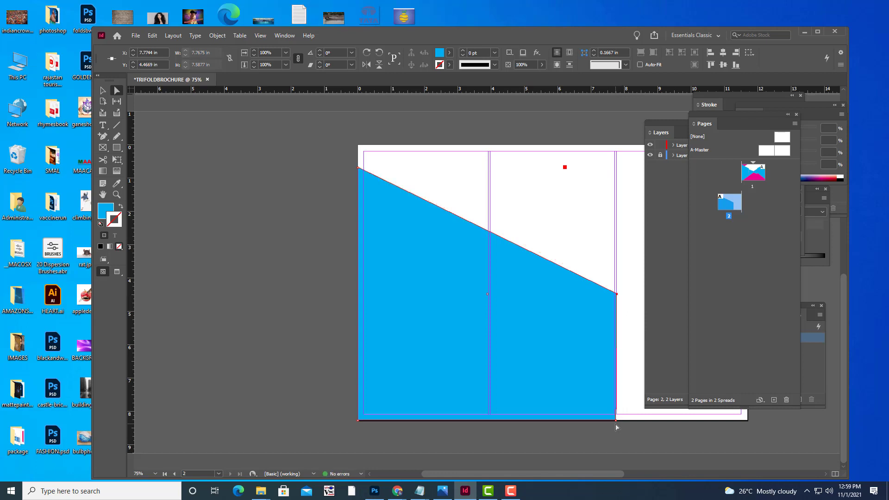
{"action": "left_click", "coordinate": [618, 421]}
{"action": "left_click_drag", "start_coordinate": [620, 421], "coordinate": [616, 422]}
{"action": "left_click", "coordinate": [625, 432]}
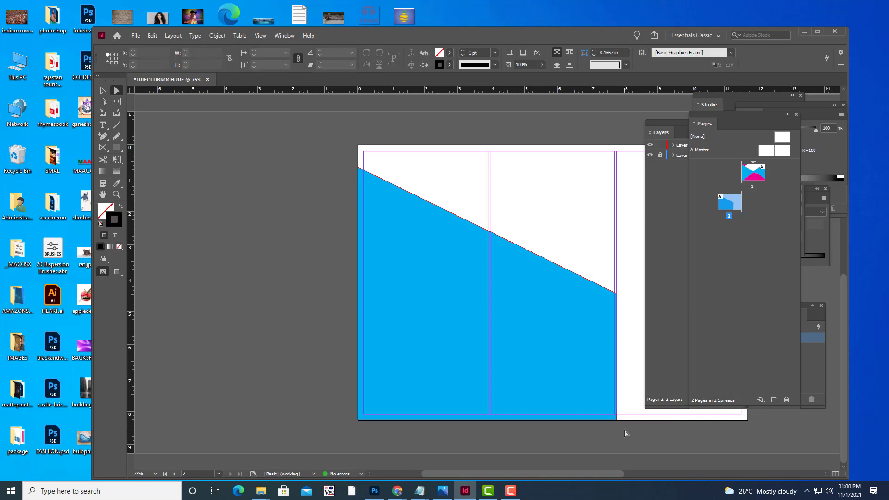
{"action": "key", "text": "ctrl+minus"}
{"action": "key", "text": "ctrl+minus"}
{"action": "key", "text": "ctrl+minus"}
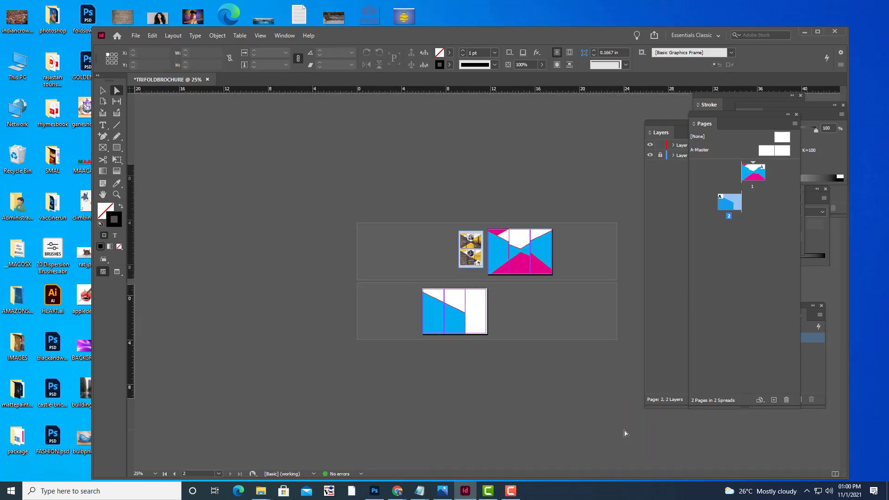
At 50% zoom, drag the cyan shape's right corner anchor downward, then deselect it.
{"action": "key", "text": "ctrl+equal"}
{"action": "key", "text": "ctrl+equal"}
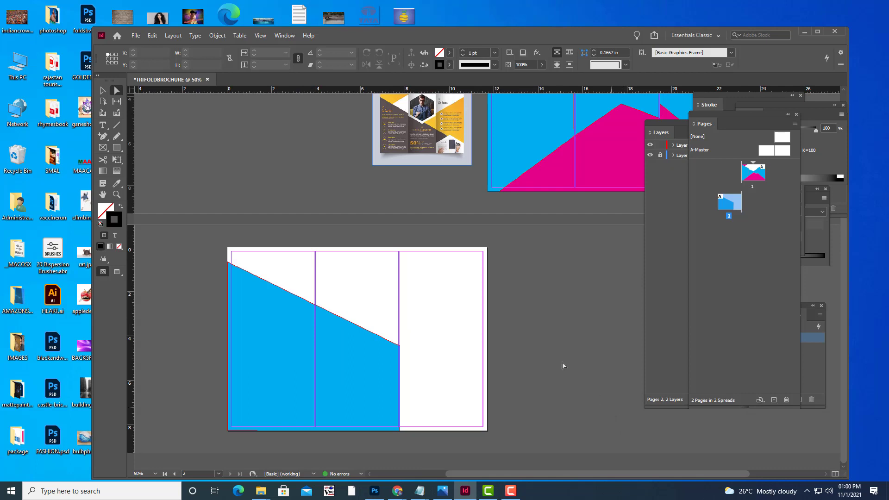
{"action": "scroll", "coordinate": [481, 332], "scroll_direction": "up", "scroll_amount": 2}
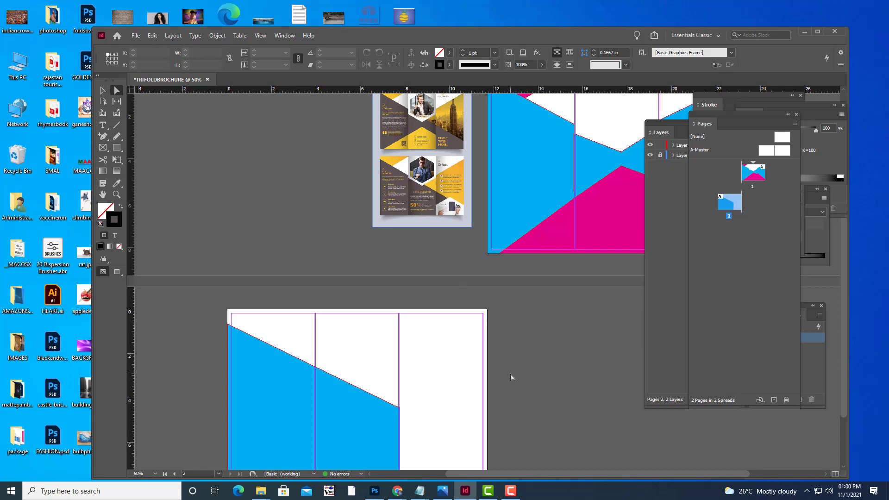
{"action": "scroll", "coordinate": [463, 357], "scroll_direction": "down", "scroll_amount": 2}
{"action": "scroll", "coordinate": [463, 356], "scroll_direction": "up", "scroll_amount": 1}
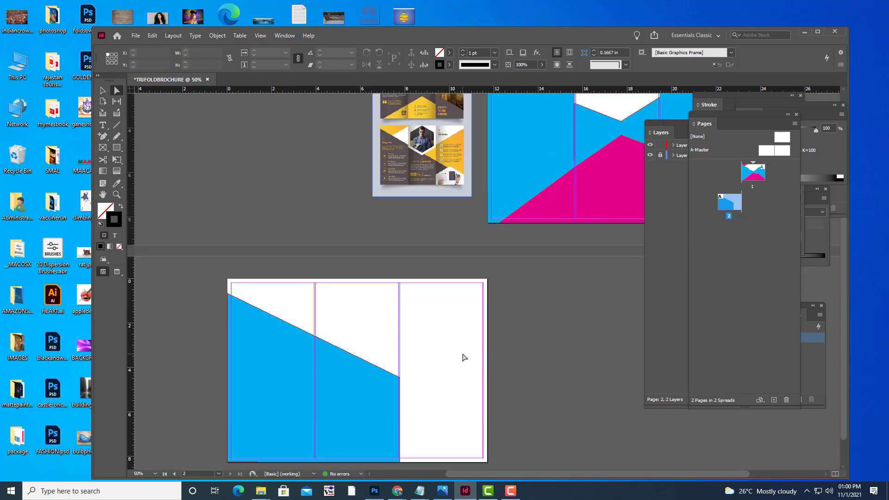
{"action": "scroll", "coordinate": [464, 357], "scroll_direction": "up", "scroll_amount": 1}
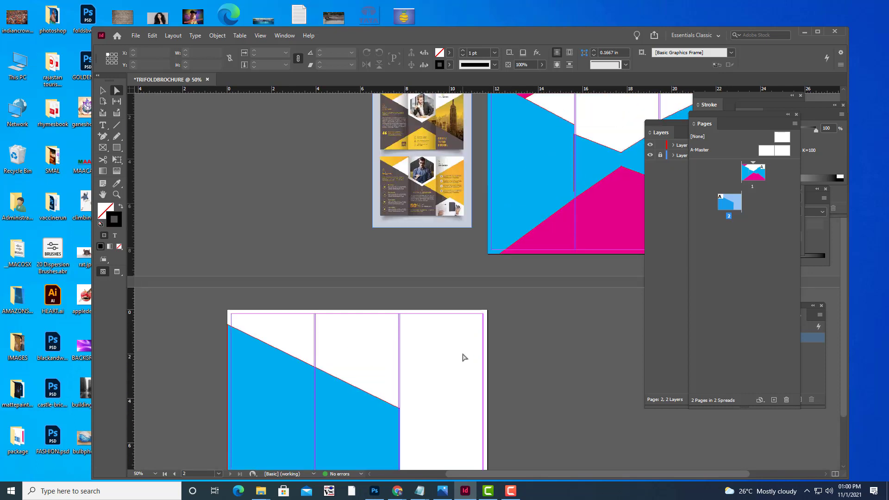
{"action": "scroll", "coordinate": [464, 356], "scroll_direction": "down", "scroll_amount": 1}
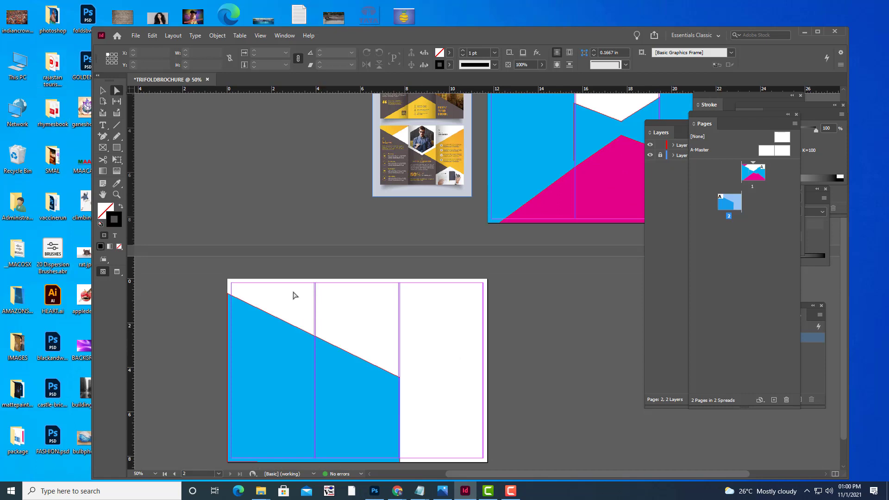
{"action": "left_click", "coordinate": [400, 379]}
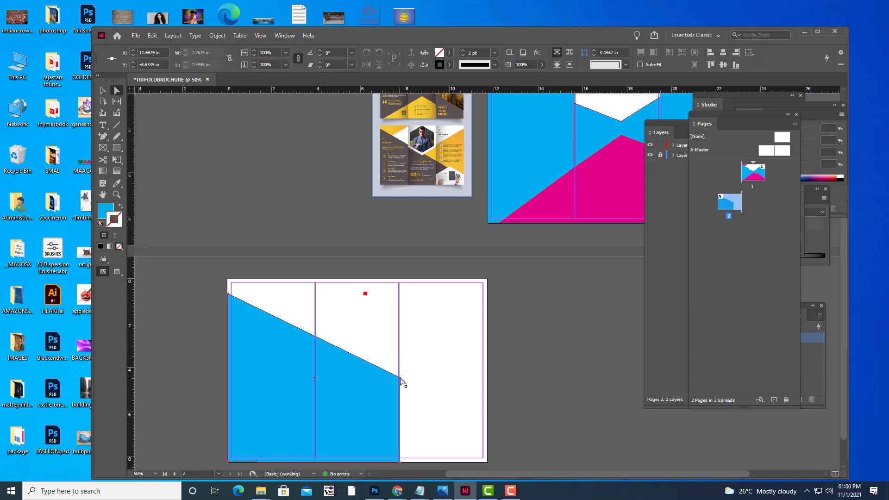
{"action": "left_click_drag", "start_coordinate": [401, 379], "coordinate": [401, 393]}
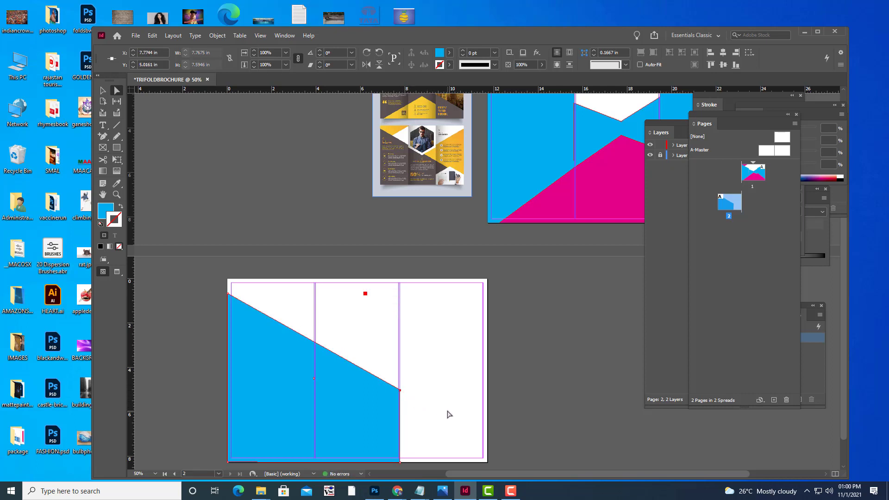
{"action": "left_click", "coordinate": [102, 90]}
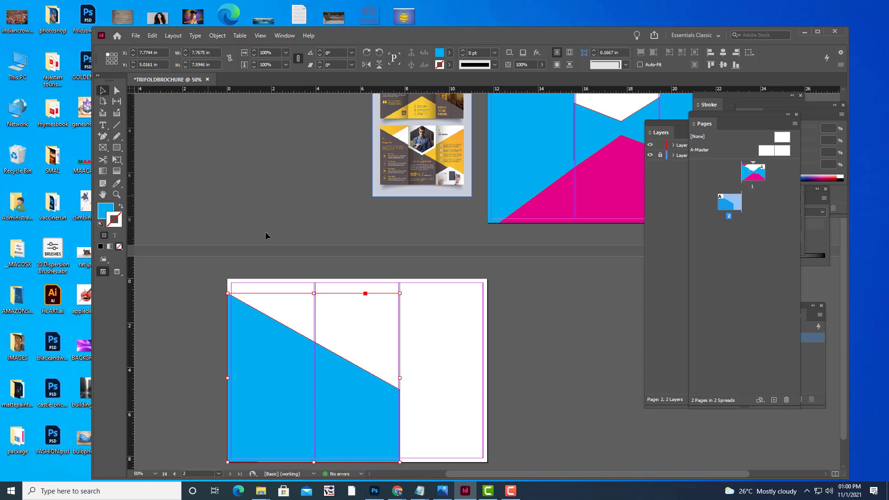
{"action": "left_click", "coordinate": [259, 233]}
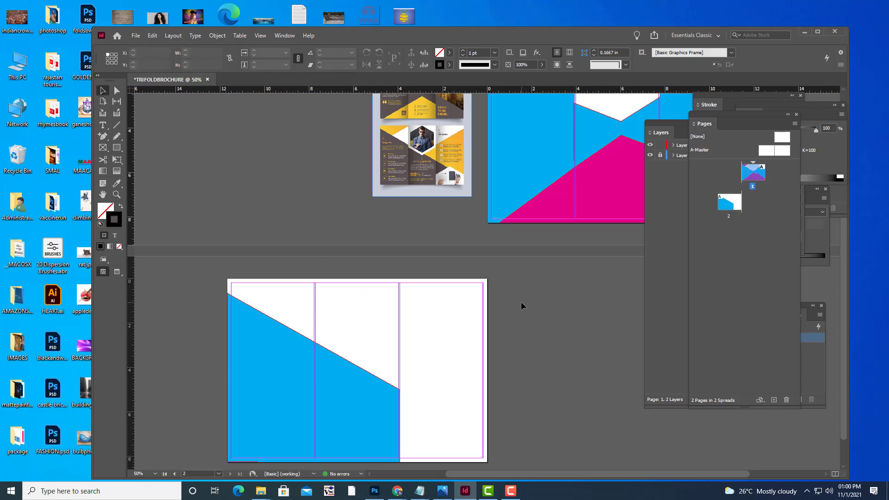
{"action": "left_click", "coordinate": [115, 149]}
Draw a magenta-filled rectangle in page 2's right panel, sized to the page's right edge.
{"action": "left_click", "coordinate": [422, 328]}
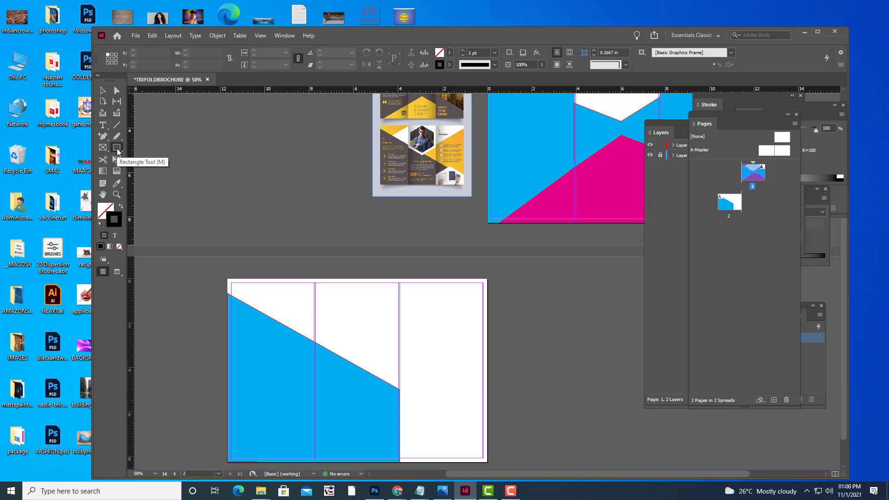
{"action": "left_click", "coordinate": [116, 148]}
{"action": "left_click", "coordinate": [156, 159]}
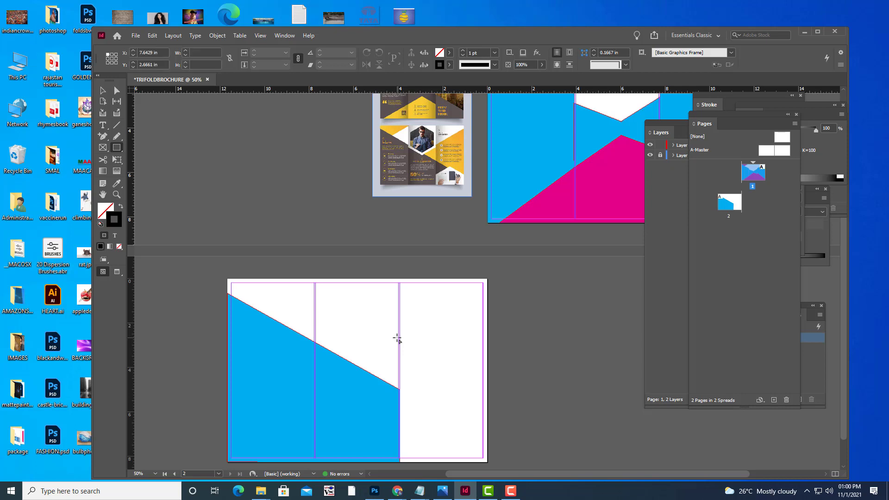
{"action": "mouse_move", "coordinate": [397, 339]}
{"action": "left_mouse_down"}
{"action": "mouse_move", "coordinate": [425, 390]}
{"action": "mouse_move", "coordinate": [491, 402]}
{"action": "left_mouse_up"}
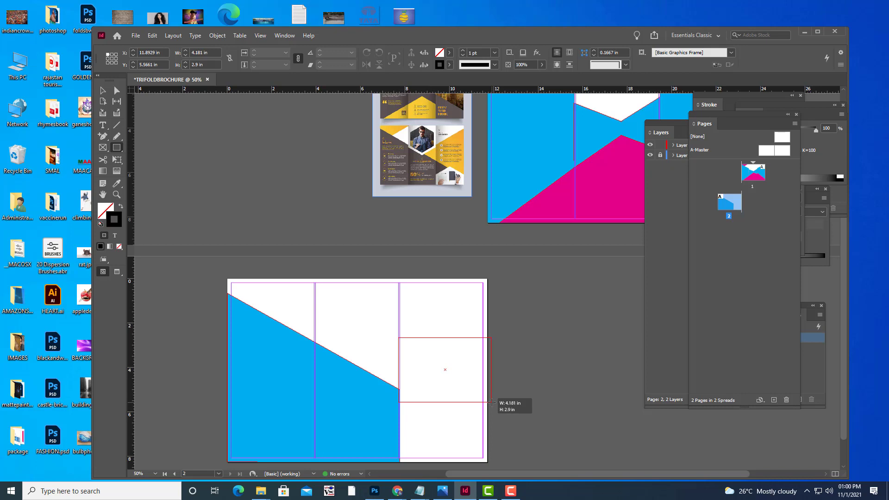
{"action": "left_click_drag", "start_coordinate": [491, 402], "coordinate": [491, 402]}
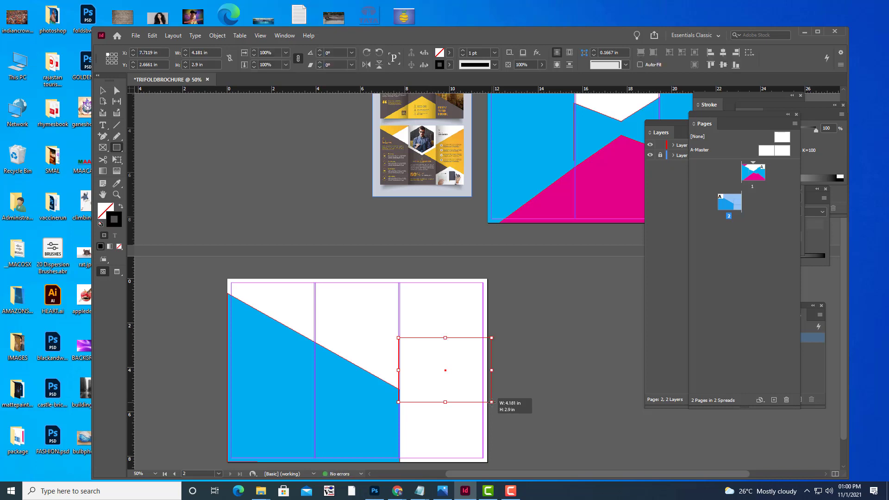
{"action": "left_click", "coordinate": [449, 54]}
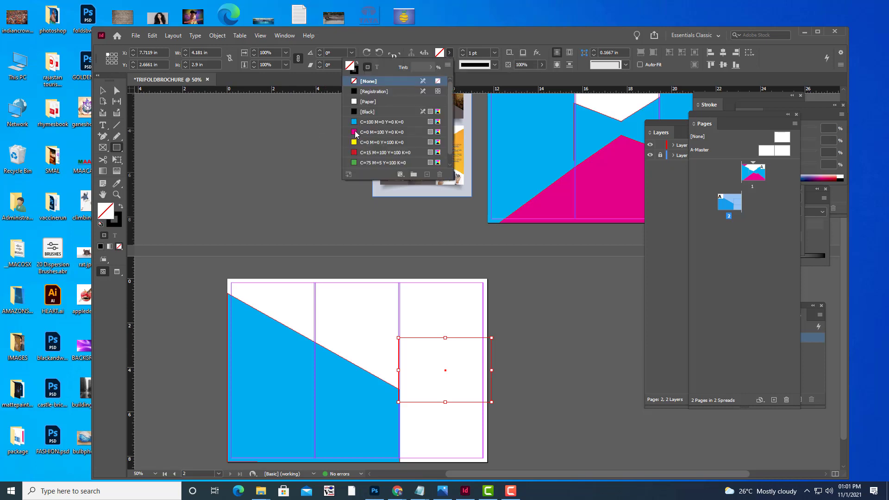
{"action": "left_click", "coordinate": [355, 134]}
{"action": "left_click", "coordinate": [117, 90]}
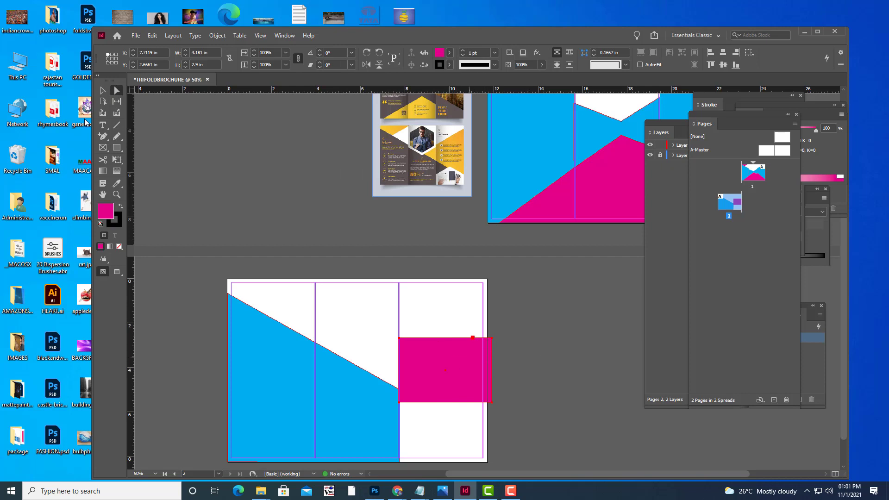
{"action": "left_click", "coordinate": [103, 90]}
{"action": "left_click_drag", "start_coordinate": [491, 369], "coordinate": [488, 369]}
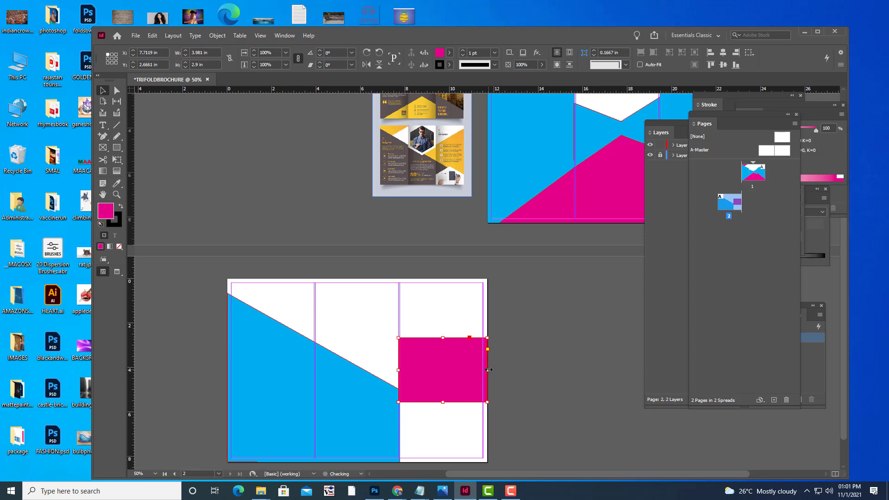
{"action": "left_click", "coordinate": [520, 348]}
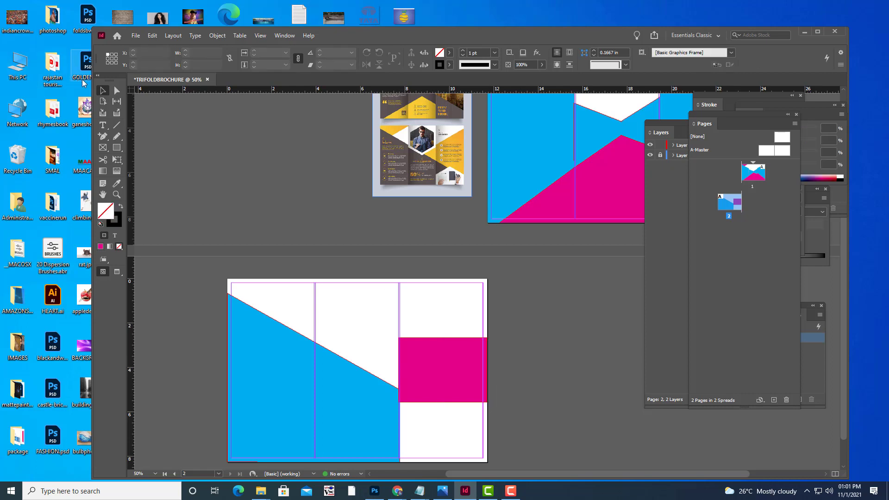
Raise the magenta shape's top-right anchor near the page top and lower its bottom-right anchor.
{"action": "left_click", "coordinate": [116, 92]}
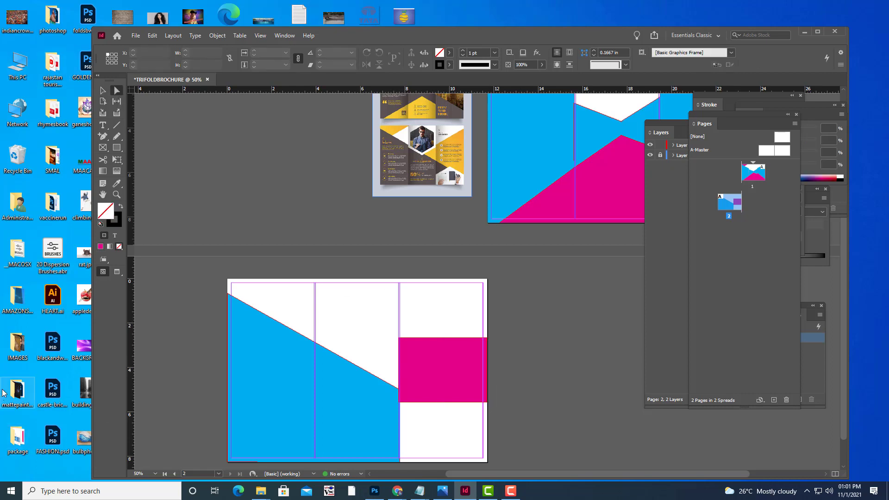
{"action": "left_click", "coordinate": [487, 339]}
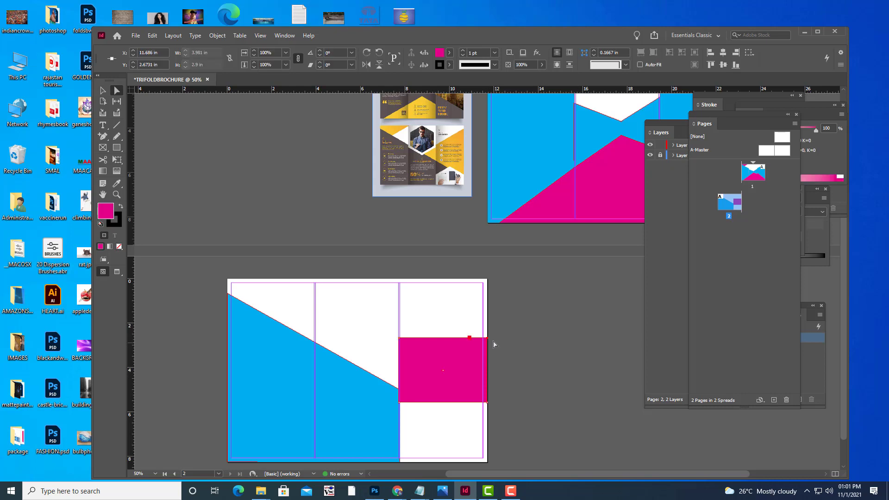
{"action": "left_click_drag", "start_coordinate": [488, 337], "coordinate": [489, 291]}
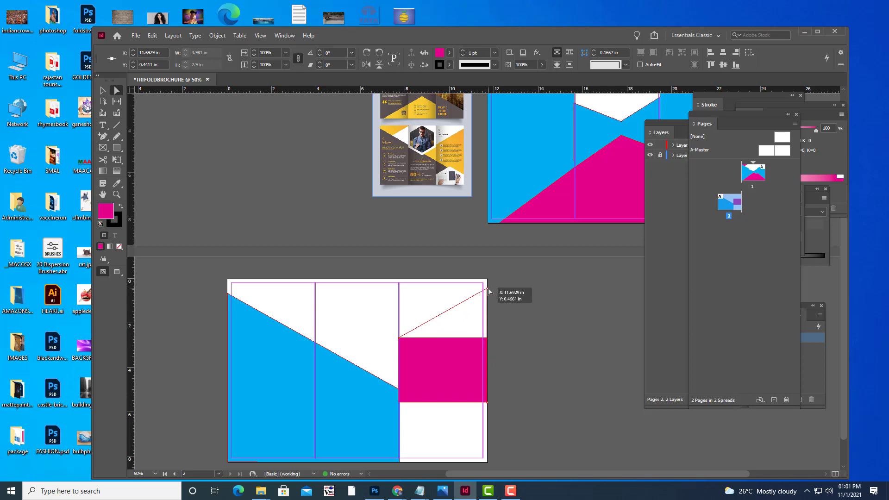
{"action": "left_click_drag", "start_coordinate": [489, 291], "coordinate": [489, 290]}
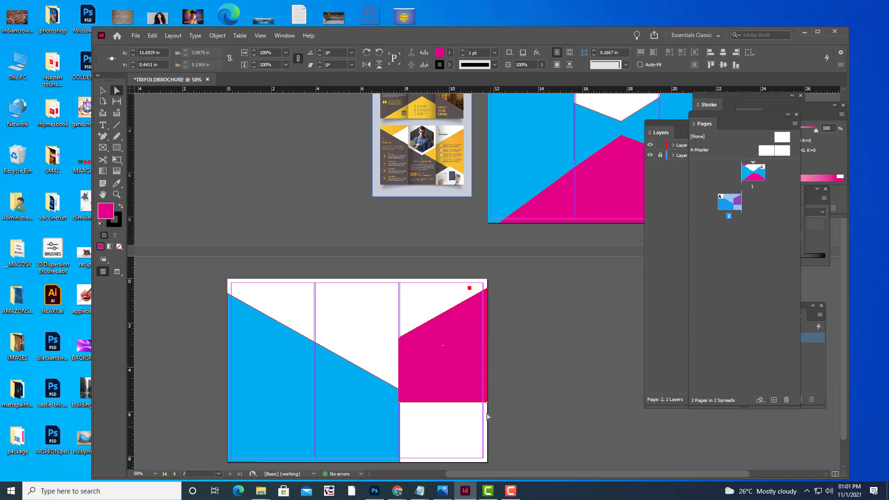
{"action": "left_click_drag", "start_coordinate": [487, 404], "coordinate": [489, 425]}
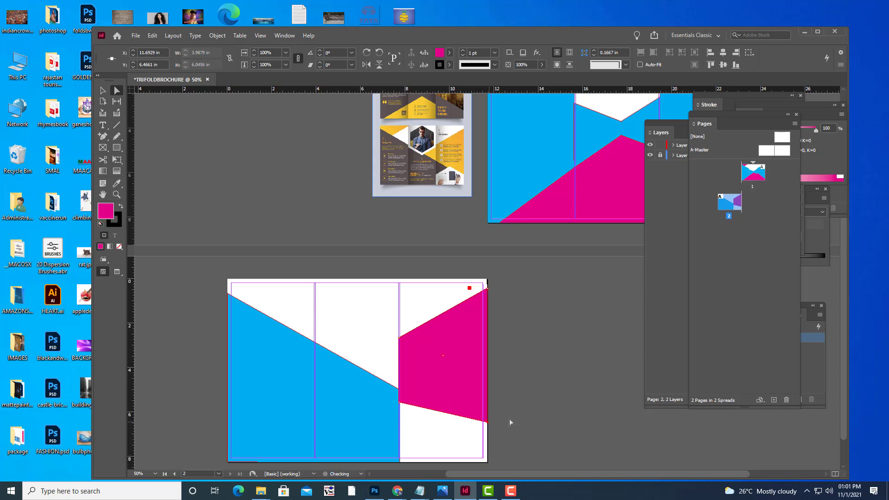
{"action": "left_click", "coordinate": [543, 401]}
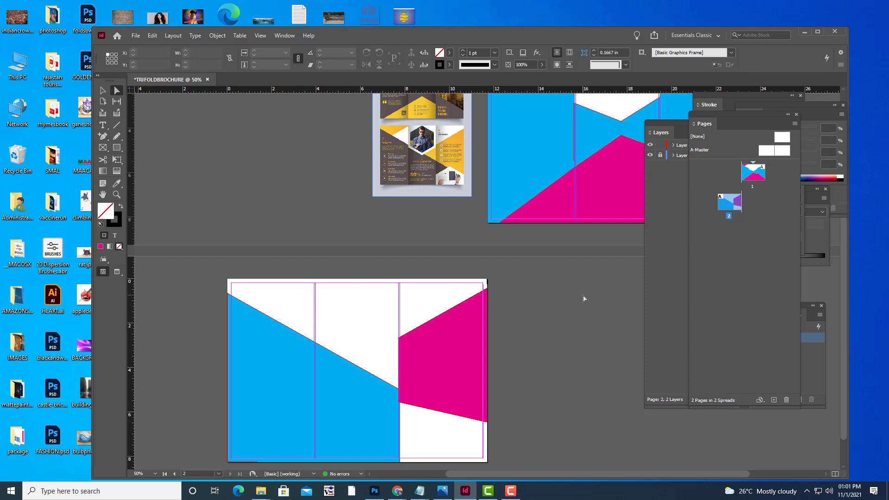
Draw a small rectangle in page 2's top-left corner and fill it with the magenta swatch.
{"action": "scroll", "coordinate": [369, 273], "scroll_direction": "up", "scroll_amount": 4}
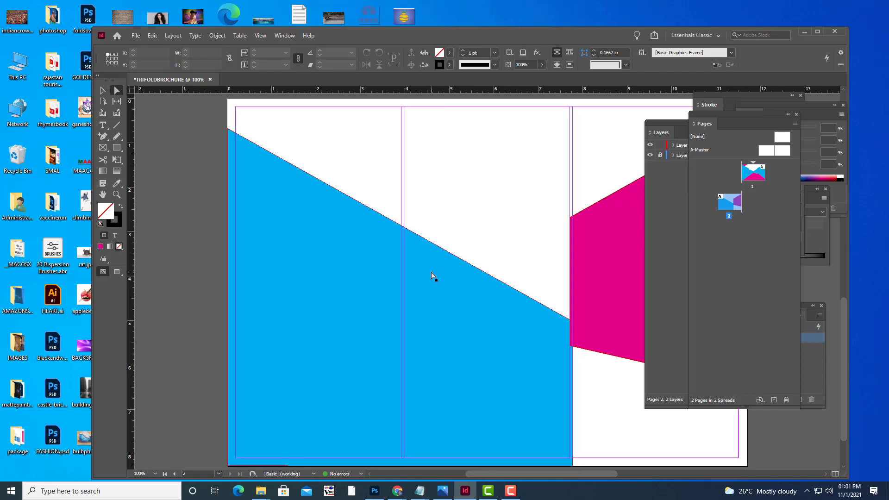
{"action": "scroll", "coordinate": [434, 274], "scroll_direction": "down", "scroll_amount": 4}
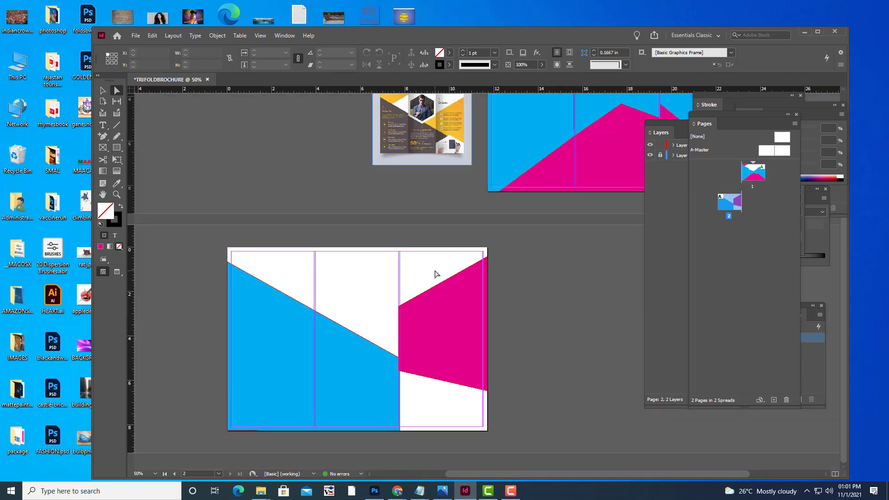
{"action": "scroll", "coordinate": [435, 273], "scroll_direction": "up", "scroll_amount": 3}
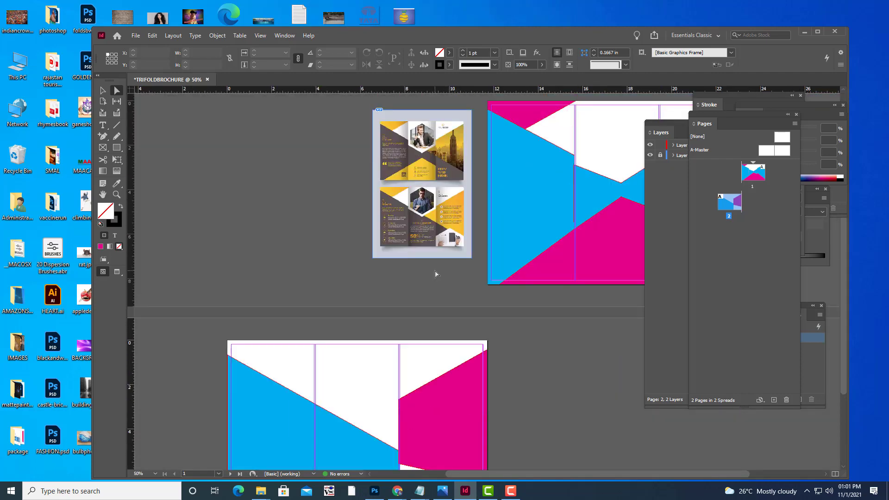
{"action": "scroll", "coordinate": [416, 265], "scroll_direction": "down", "scroll_amount": 2}
{"action": "scroll", "coordinate": [415, 264], "scroll_direction": "up", "scroll_amount": 3}
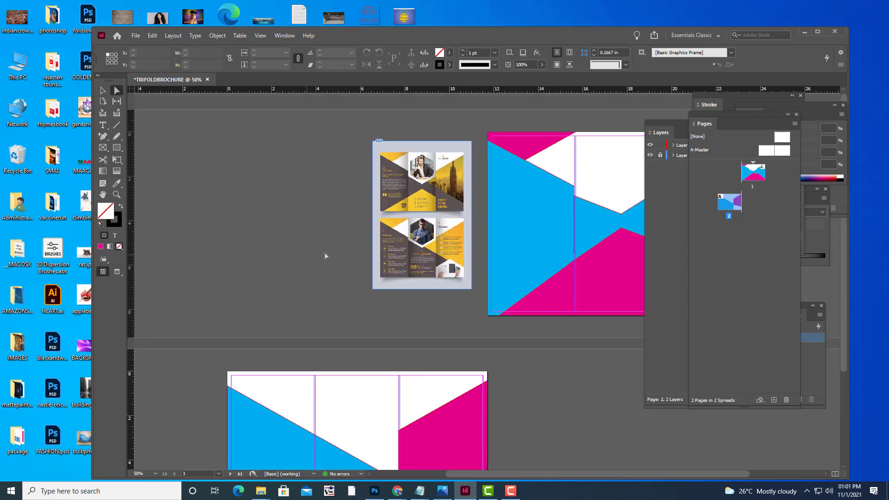
{"action": "scroll", "coordinate": [326, 255], "scroll_direction": "down", "scroll_amount": 1}
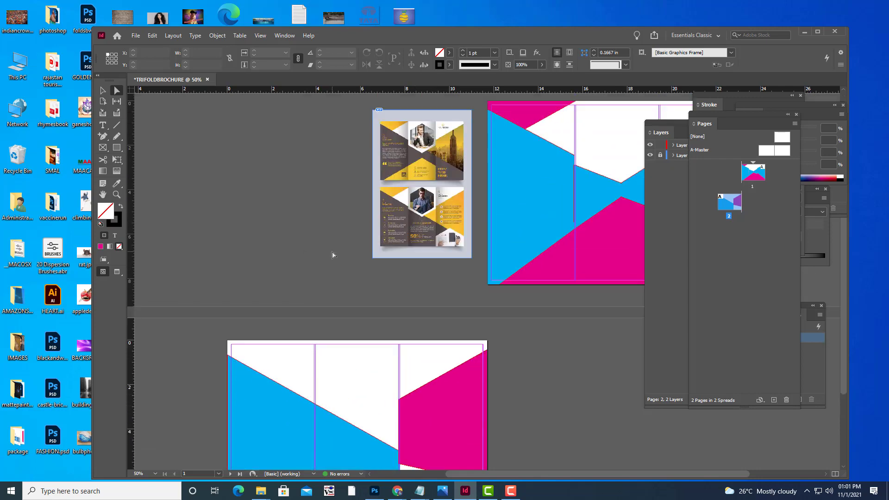
{"action": "left_click", "coordinate": [117, 147]}
{"action": "left_click_drag", "start_coordinate": [228, 340], "coordinate": [288, 394]}
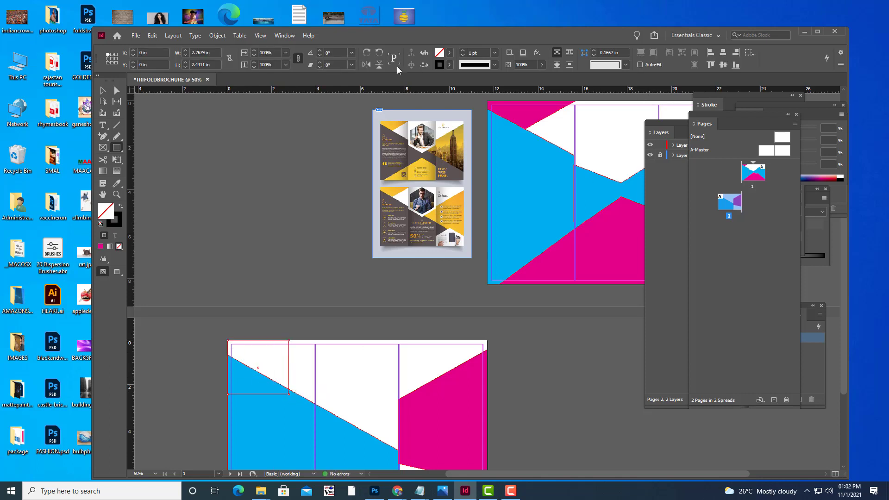
{"action": "left_click", "coordinate": [449, 64]}
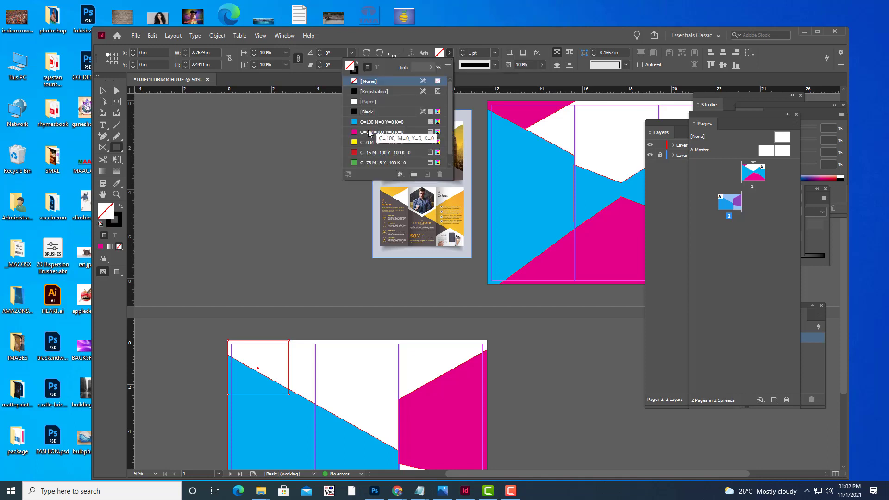
{"action": "left_click", "coordinate": [354, 133]}
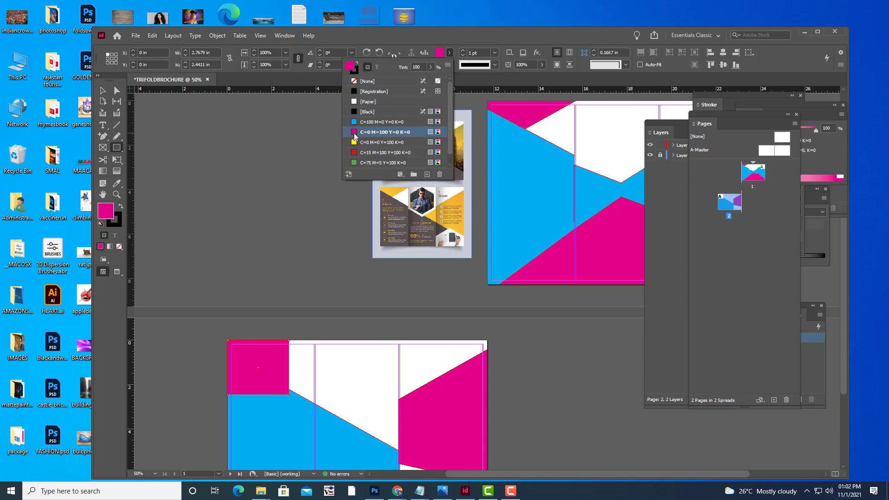
{"action": "left_click", "coordinate": [543, 35]}
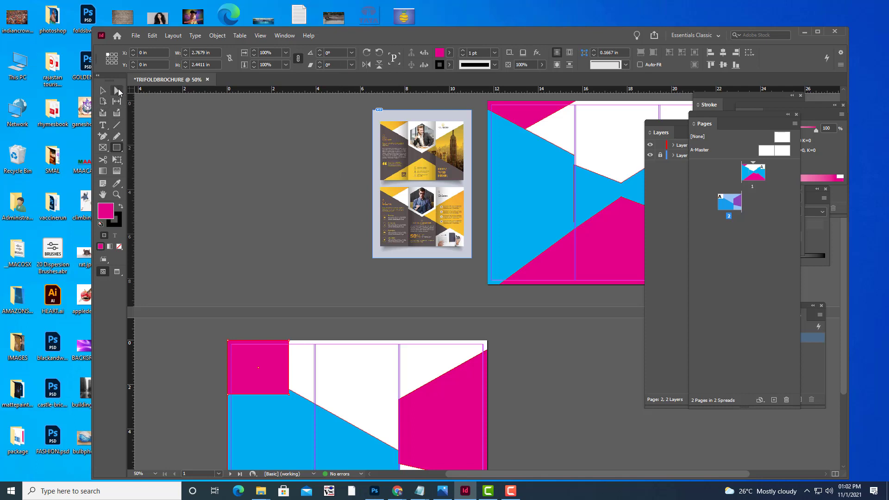
Delete the rectangle's bottom-right anchor and drag its top-right anchor further right.
{"action": "left_click_drag", "start_coordinate": [103, 136], "coordinate": [144, 167]}
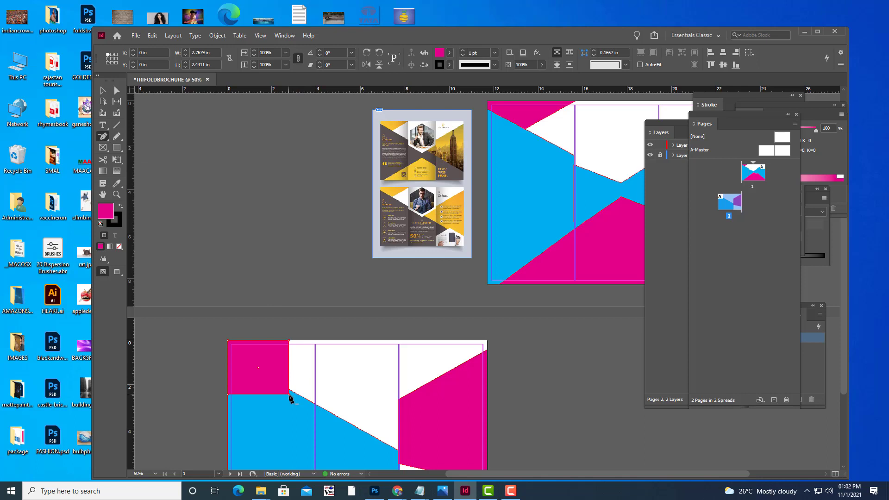
{"action": "left_click", "coordinate": [289, 394]}
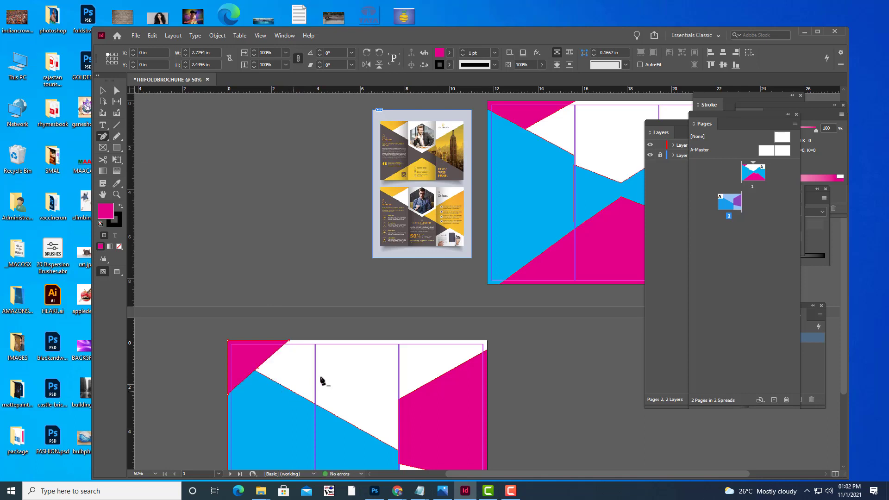
{"action": "left_click", "coordinate": [120, 91]}
{"action": "left_click_drag", "start_coordinate": [289, 343], "coordinate": [314, 344]}
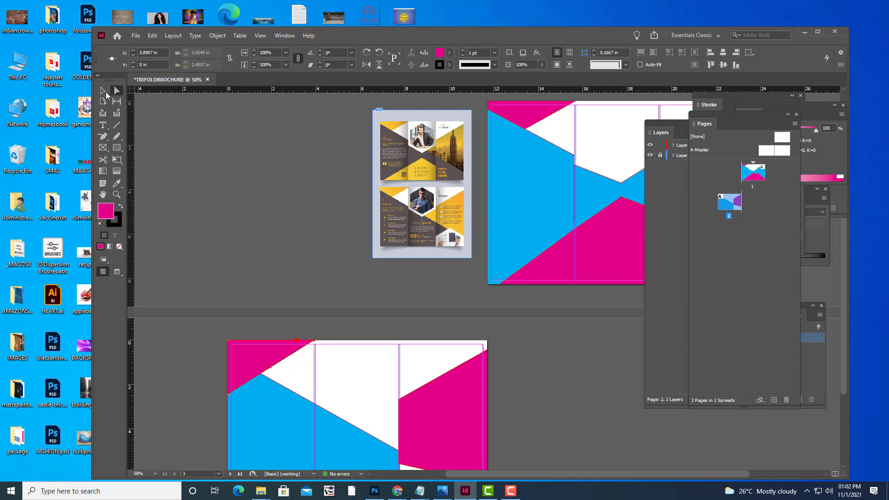
Send page 2's pink corner triangle to the back.
{"action": "left_click", "coordinate": [104, 91]}
{"action": "left_click", "coordinate": [314, 244]}
{"action": "scroll", "coordinate": [351, 265], "scroll_direction": "down", "scroll_amount": 3}
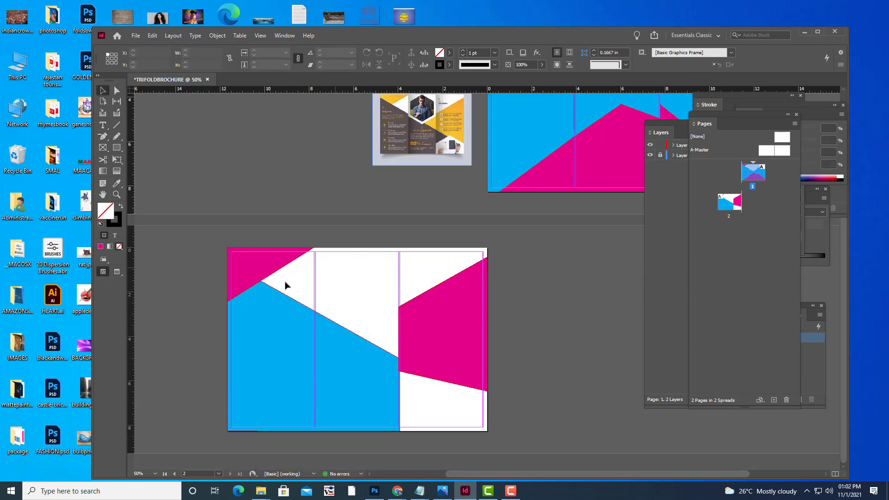
{"action": "left_click", "coordinate": [274, 259]}
{"action": "right_click", "coordinate": [274, 255]}
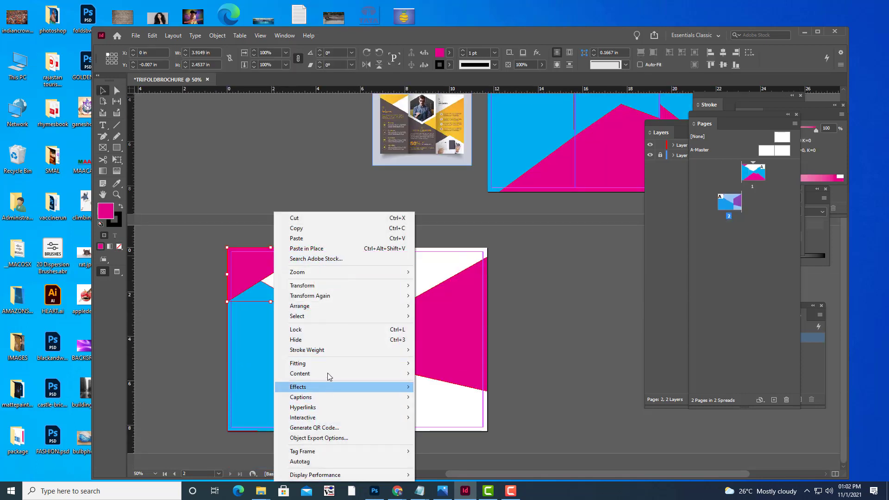
{"action": "mouse_move", "coordinate": [324, 307]}
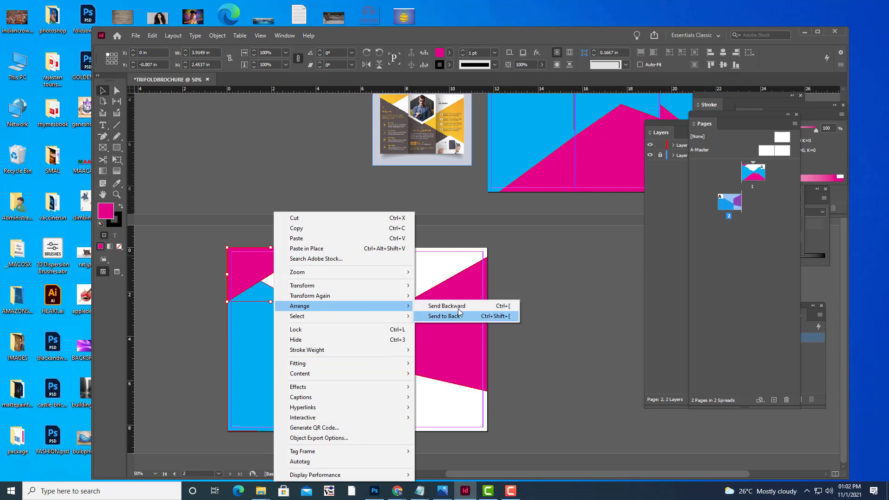
{"action": "left_click", "coordinate": [458, 316]}
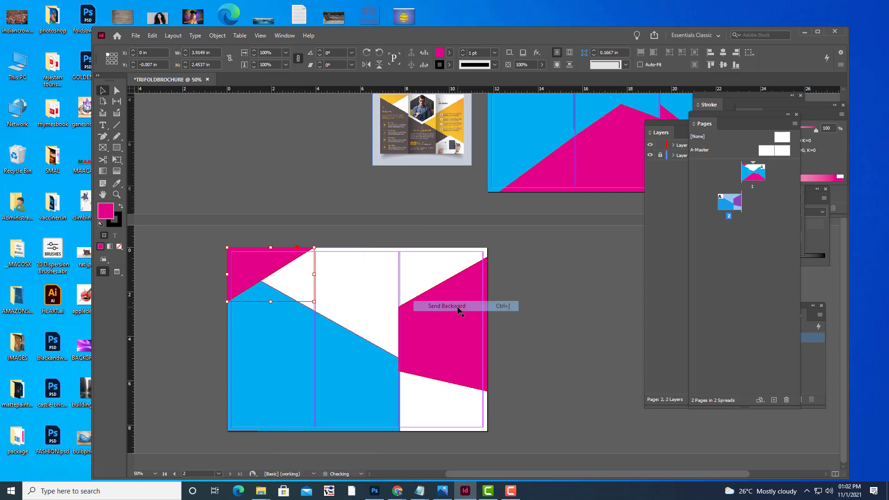
Bring the large blue shape to the front, over the pink triangle.
{"action": "left_click", "coordinate": [266, 309]}
{"action": "right_click", "coordinate": [267, 305]}
{"action": "mouse_move", "coordinate": [319, 131]}
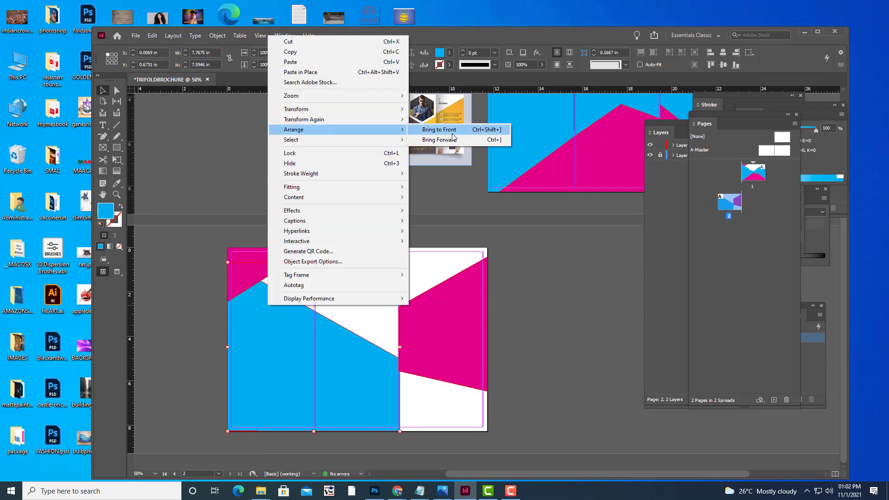
{"action": "left_click", "coordinate": [452, 131]}
{"action": "left_click", "coordinate": [552, 301]}
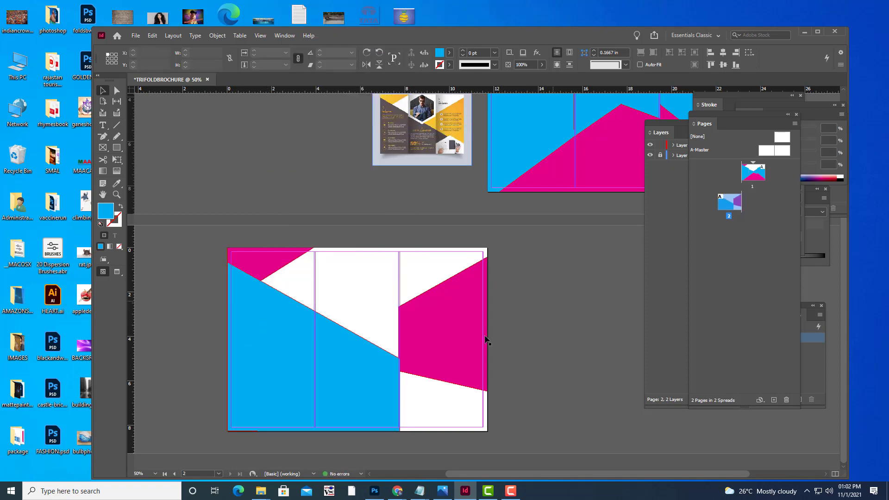
{"action": "scroll", "coordinate": [482, 332], "scroll_direction": "up", "scroll_amount": 3}
{"action": "scroll", "coordinate": [483, 326], "scroll_direction": "down", "scroll_amount": 3}
{"action": "scroll", "coordinate": [505, 310], "scroll_direction": "down", "scroll_amount": 2}
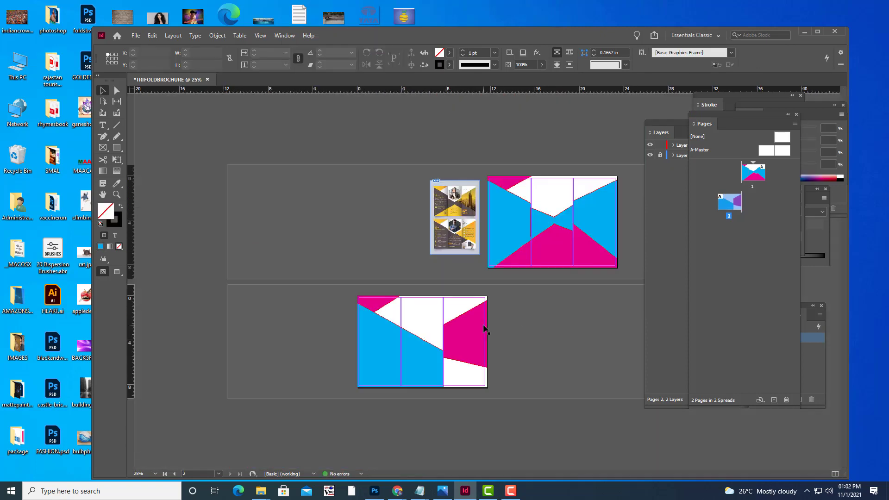
{"action": "scroll", "coordinate": [523, 292], "scroll_direction": "up", "scroll_amount": 2}
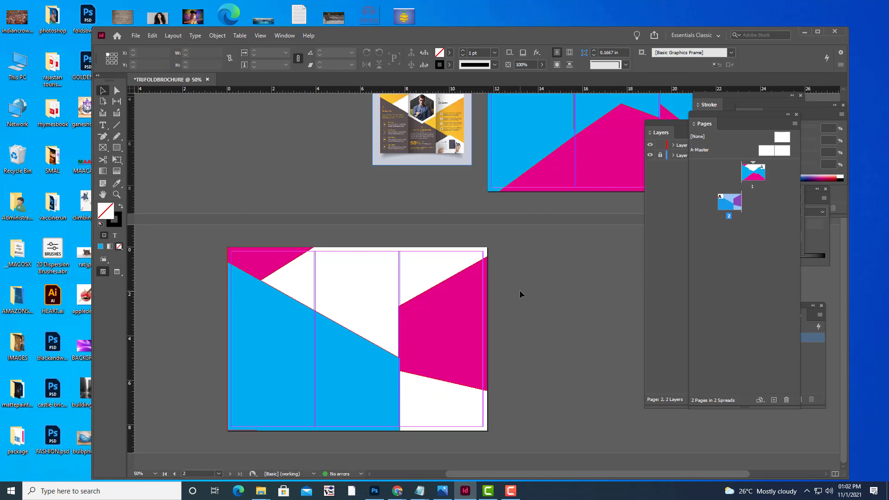
{"action": "scroll", "coordinate": [520, 294], "scroll_direction": "up", "scroll_amount": 3}
{"action": "scroll", "coordinate": [499, 311], "scroll_direction": "up", "scroll_amount": 3}
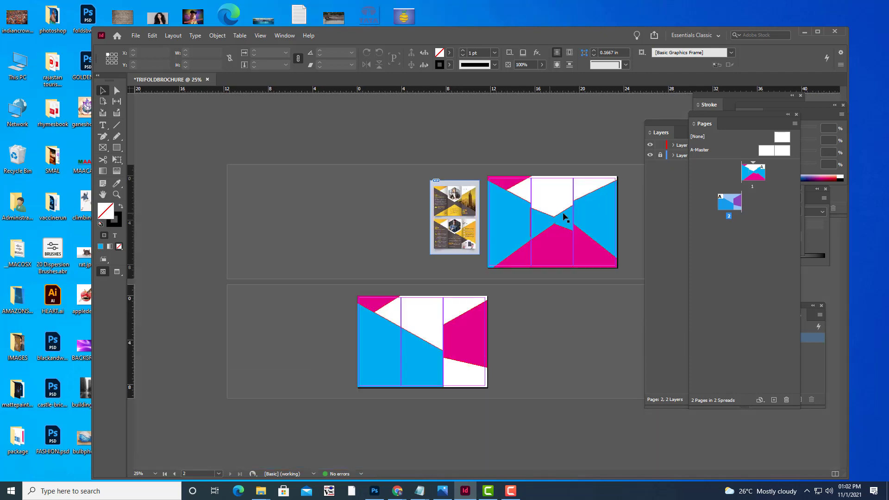
{"action": "scroll", "coordinate": [565, 214], "scroll_direction": "down", "scroll_amount": 5}
Pan to the first spread and select the blue shape in page 1's left panel.
{"action": "key", "text": "h"}
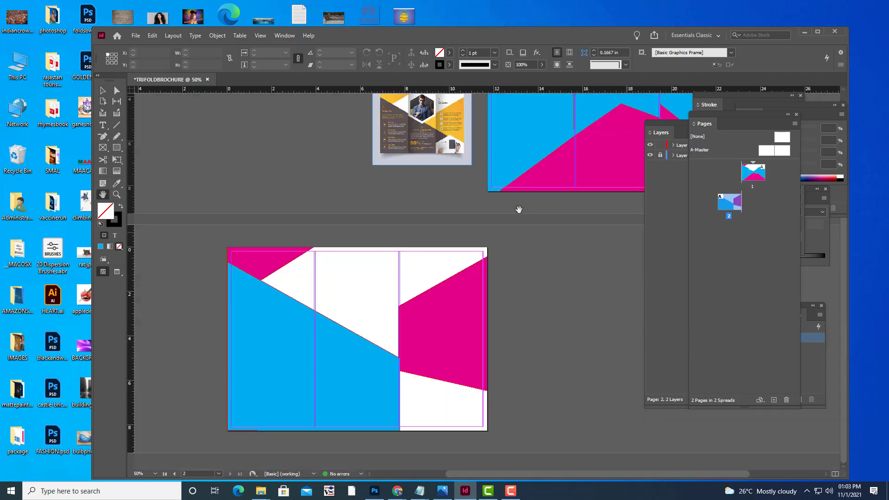
{"action": "left_click_drag", "start_coordinate": [492, 222], "coordinate": [393, 371]}
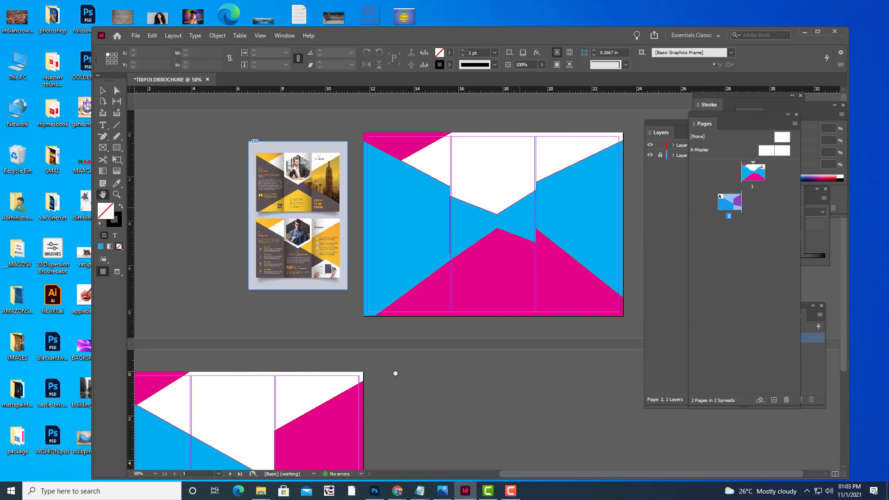
{"action": "left_click", "coordinate": [103, 90]}
{"action": "left_click", "coordinate": [407, 206]}
{"action": "left_click", "coordinate": [407, 205]}
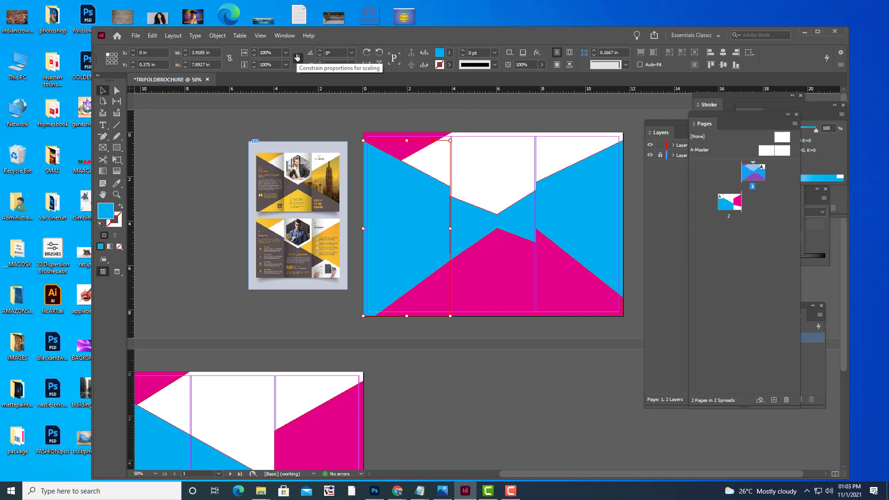
Give the left blue shape a linear gradient fill from the Gradient panel.
{"action": "left_click", "coordinate": [290, 37]}
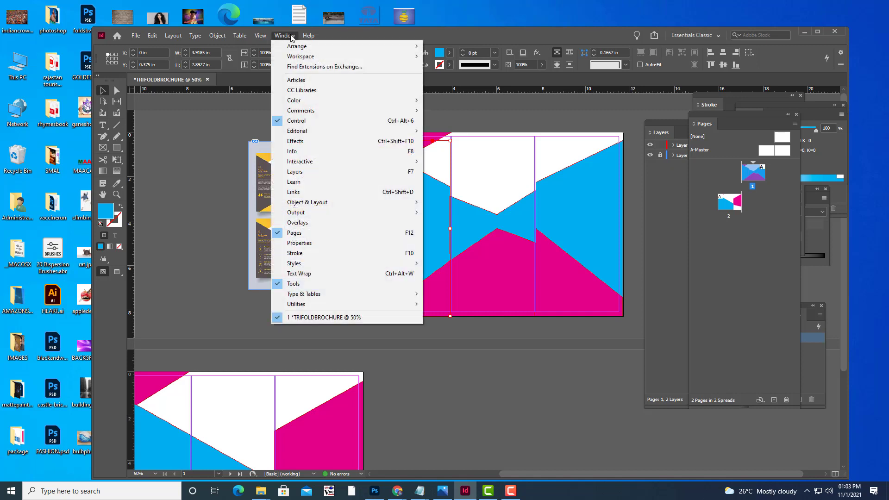
{"action": "mouse_move", "coordinate": [313, 99]}
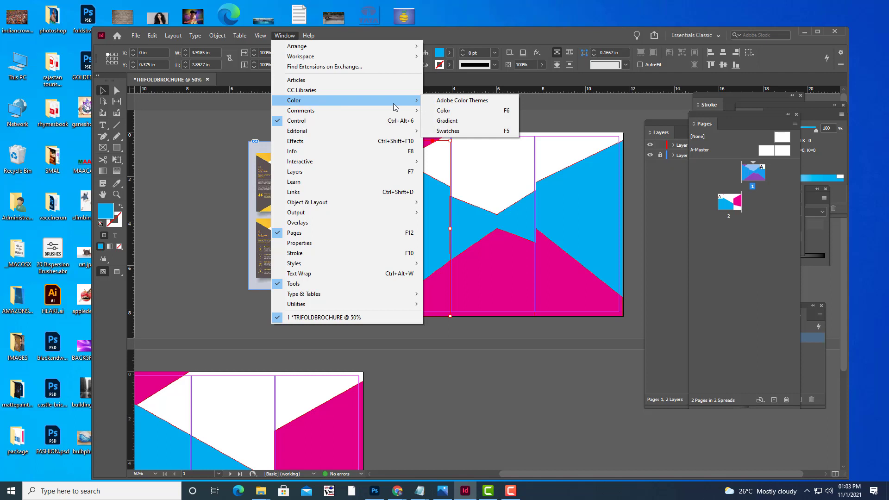
{"action": "left_click", "coordinate": [457, 123]}
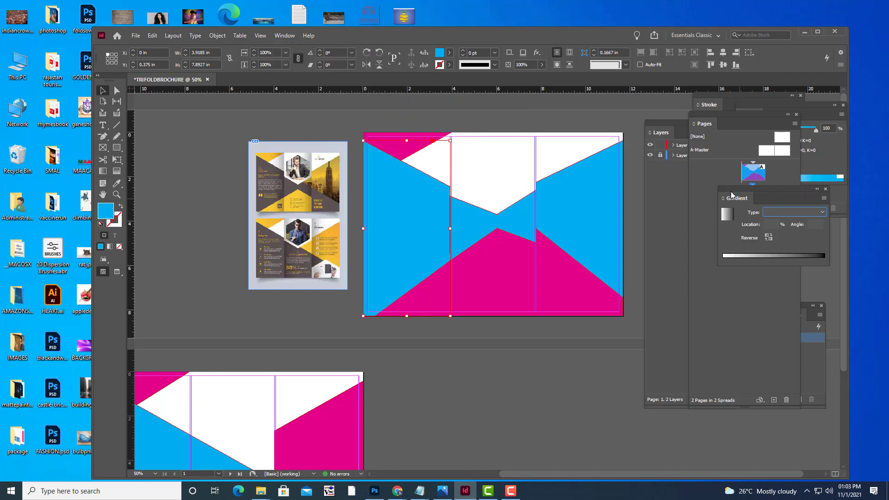
{"action": "left_click_drag", "start_coordinate": [731, 194], "coordinate": [593, 172]}
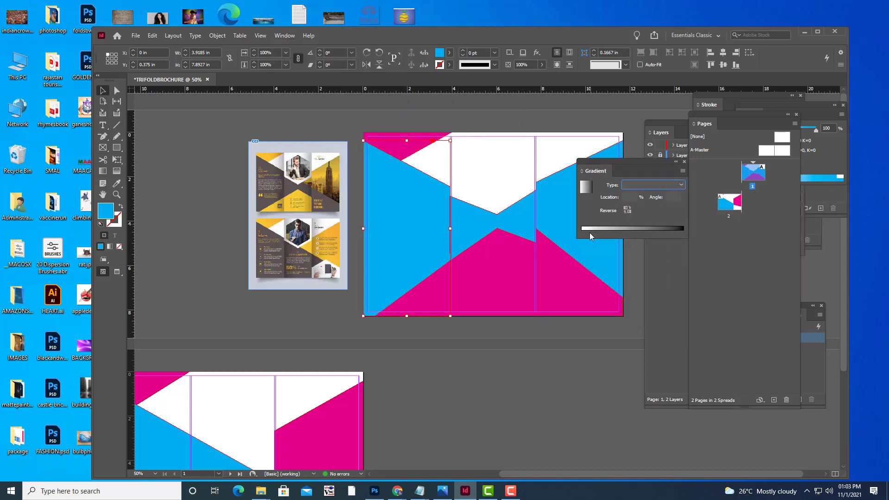
{"action": "left_click", "coordinate": [584, 231]}
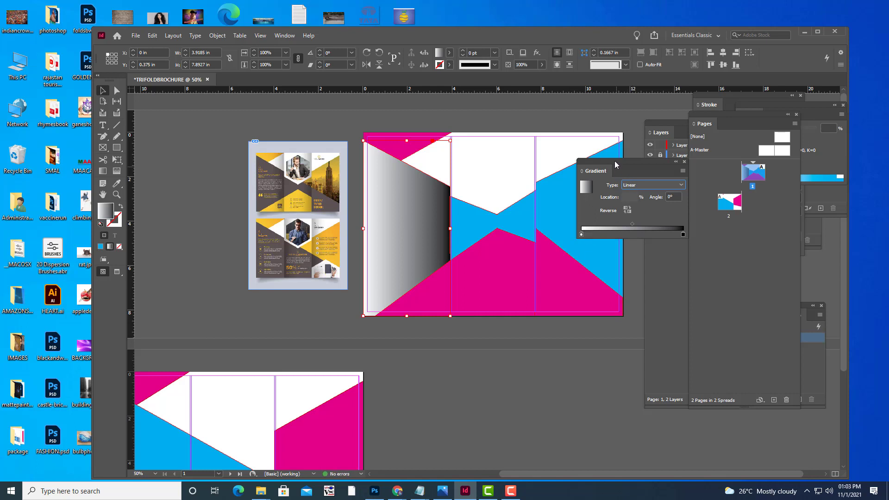
{"action": "left_click_drag", "start_coordinate": [615, 160], "coordinate": [625, 183]}
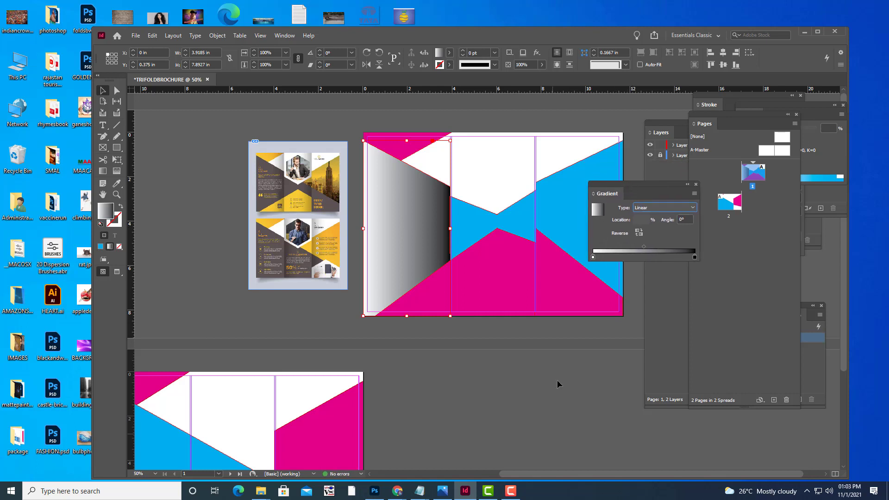
{"action": "left_click", "coordinate": [593, 257]}
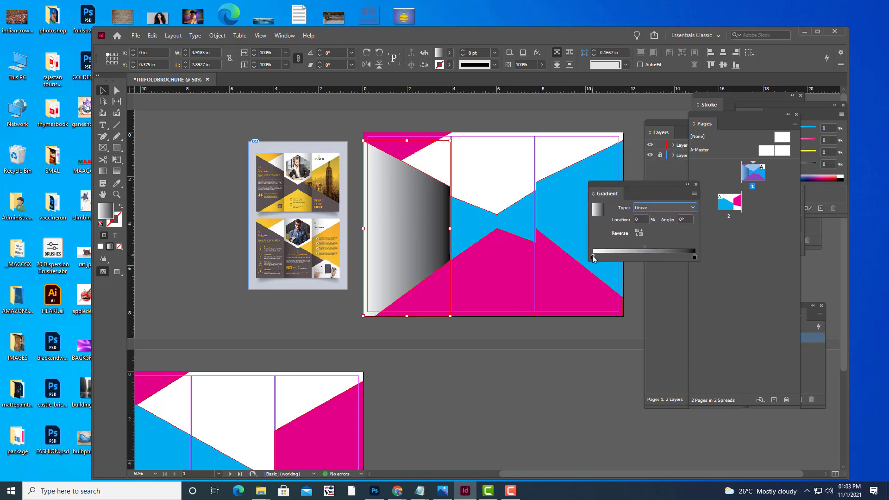
{"action": "left_click", "coordinate": [818, 115]}
{"action": "left_click_drag", "start_coordinate": [810, 115], "coordinate": [706, 293]}
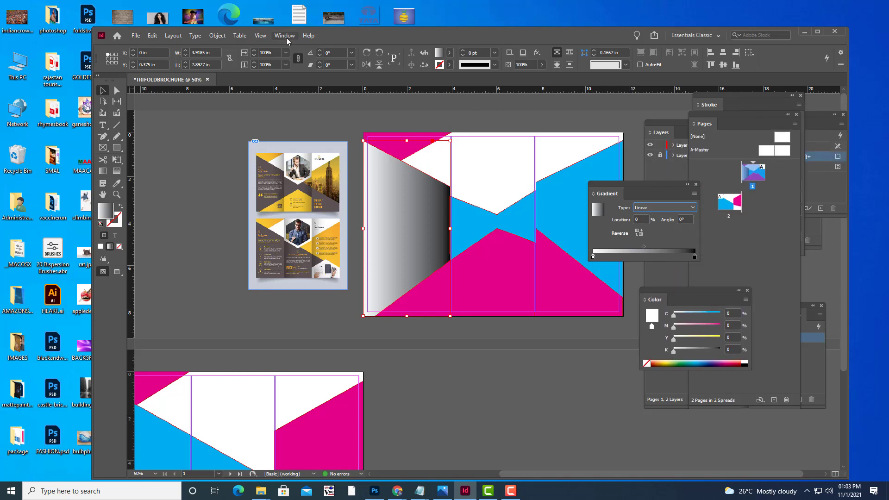
Set the gradient's start stop to dark blue and its end stop to RGB 009dbf.
{"action": "left_click", "coordinate": [285, 35]}
{"action": "mouse_move", "coordinate": [311, 106]}
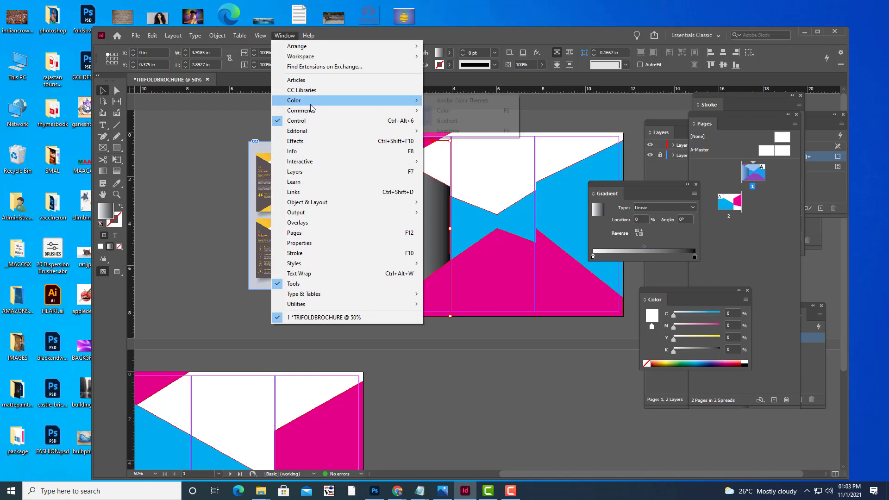
{"action": "left_click", "coordinate": [456, 131]}
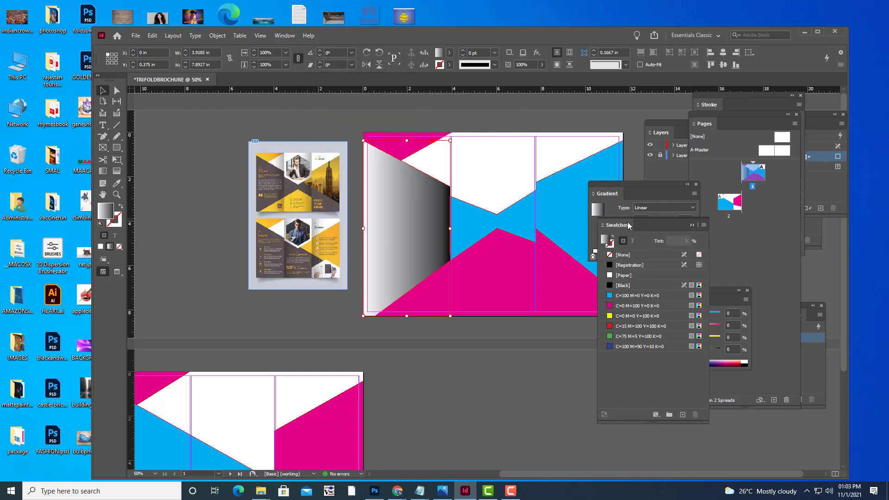
{"action": "left_click_drag", "start_coordinate": [628, 225], "coordinate": [566, 300]}
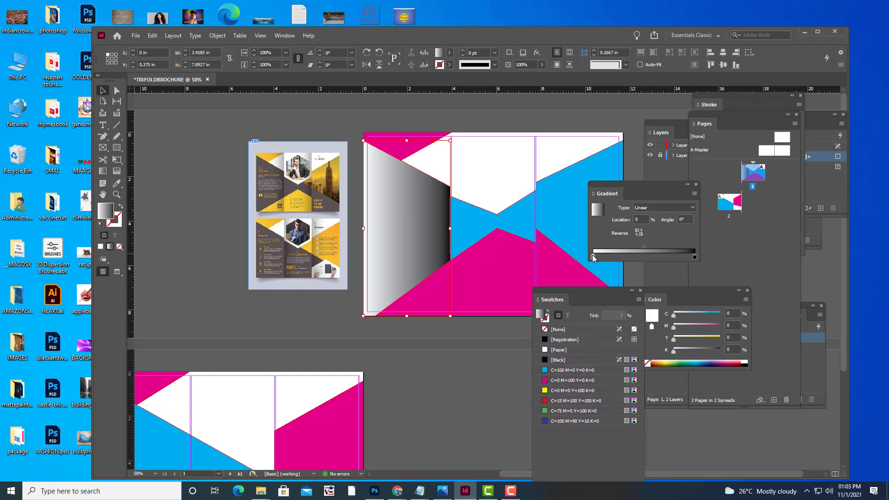
{"action": "left_click", "coordinate": [593, 257]}
{"action": "left_click", "coordinate": [709, 361]}
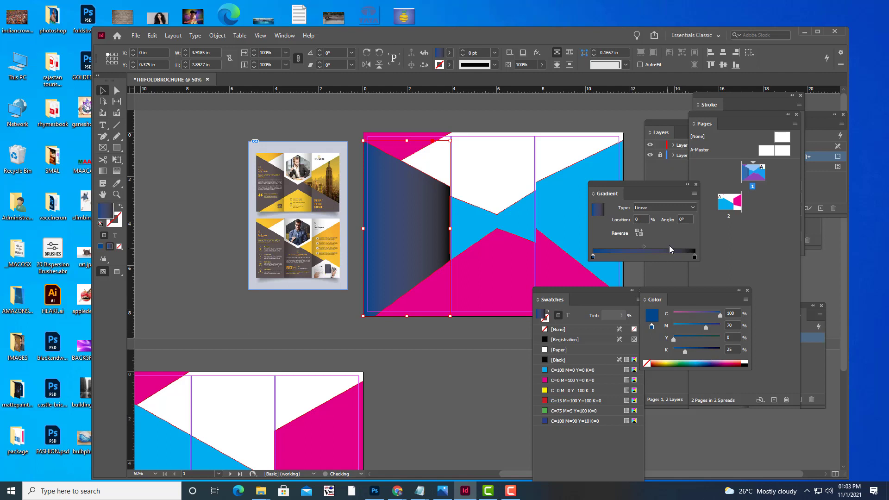
{"action": "left_click", "coordinate": [695, 257]}
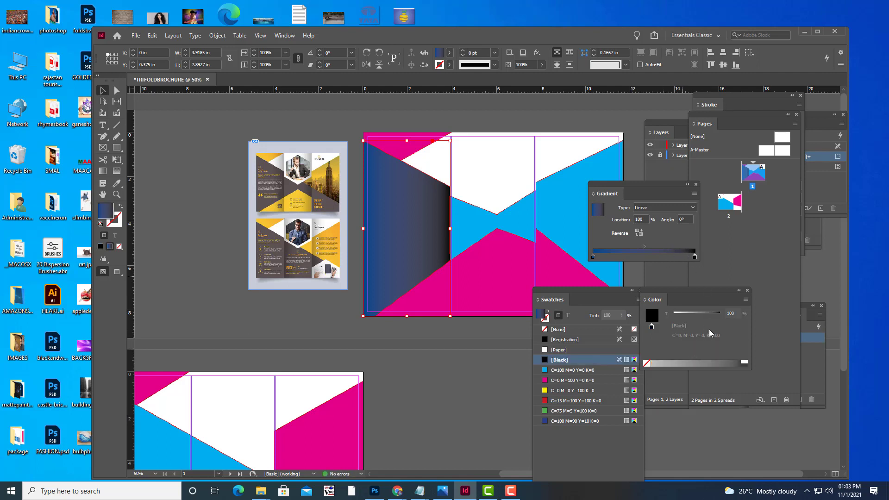
{"action": "left_click", "coordinate": [745, 299]}
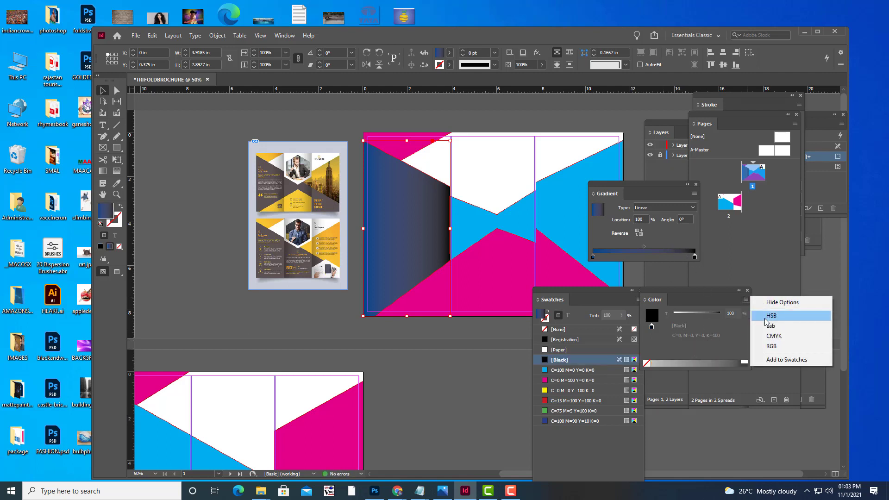
{"action": "left_click", "coordinate": [771, 345]}
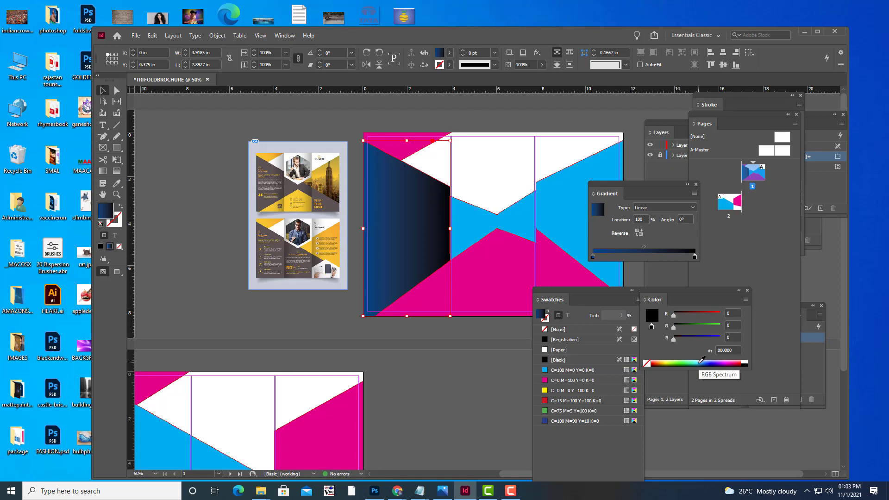
{"action": "left_click", "coordinate": [702, 359]}
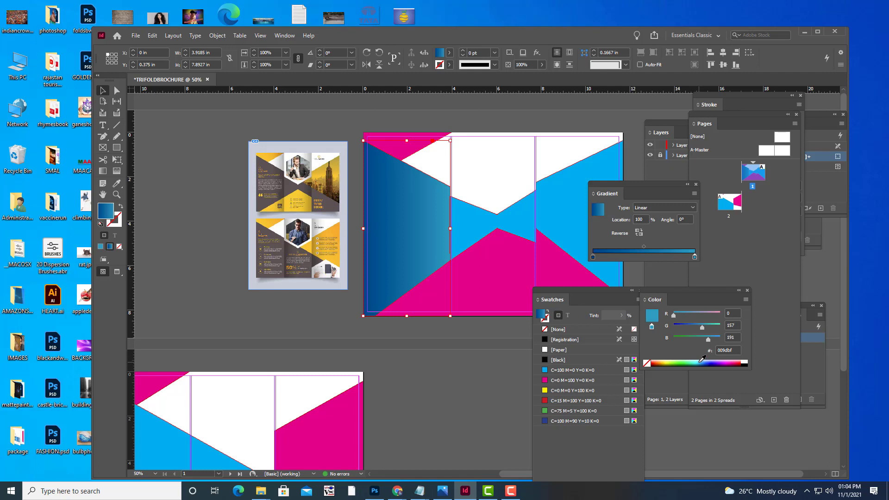
Make the gradient radial and reverse its direction.
{"action": "left_click", "coordinate": [665, 209]}
{"action": "left_click", "coordinate": [661, 226]}
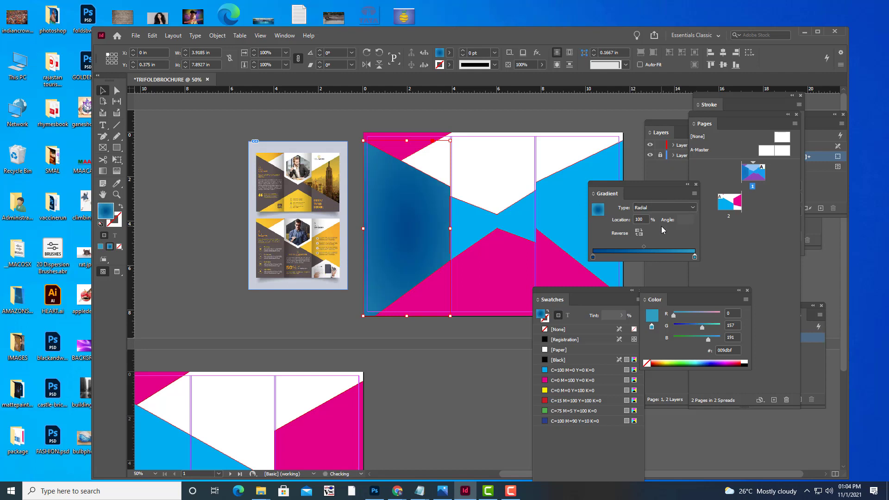
{"action": "left_click", "coordinate": [639, 232]}
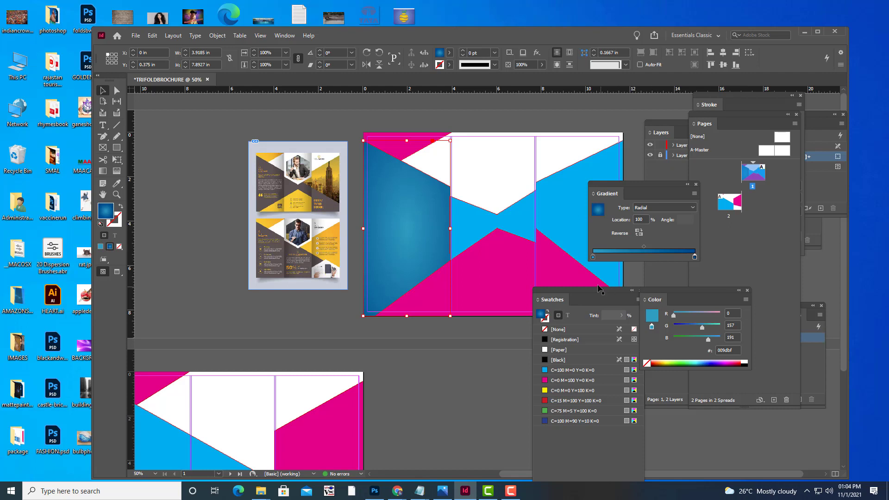
{"action": "left_click_drag", "start_coordinate": [593, 295], "coordinate": [689, 150]}
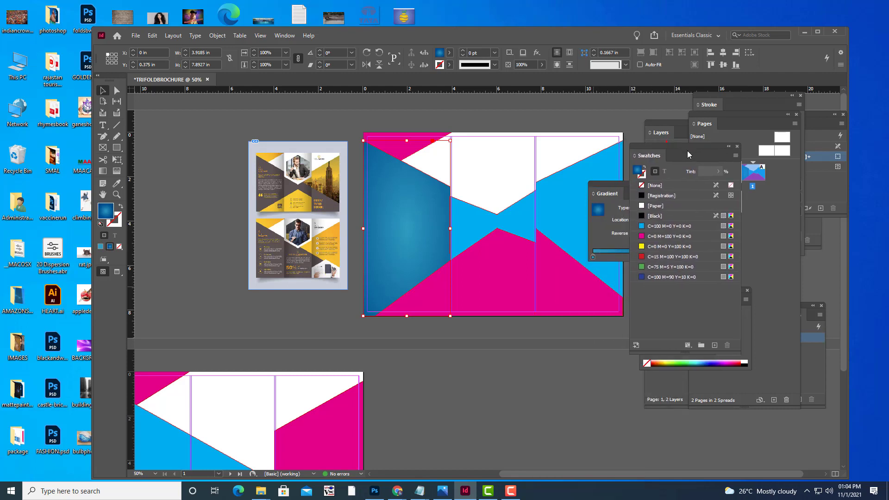
Search CC Libraries for 'BLUE', close it, then add the blue radial gradient as a new swatch.
{"action": "left_click", "coordinate": [635, 345]}
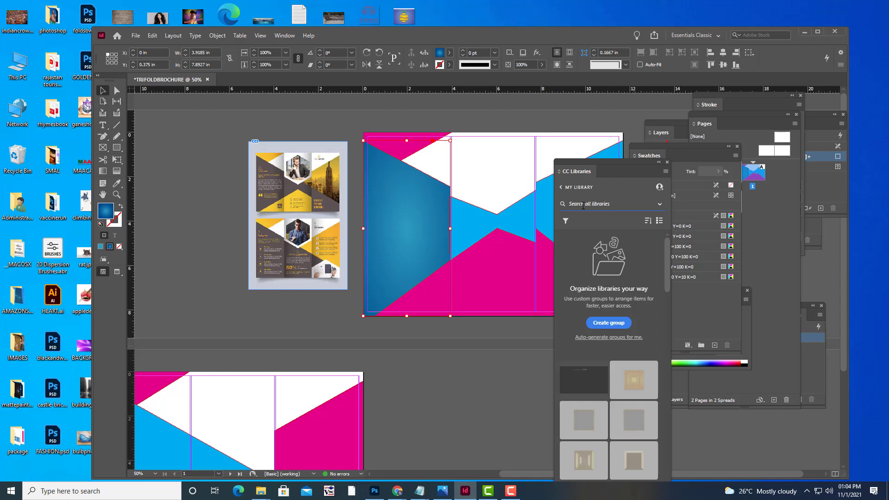
{"action": "type", "text": "BLU"}
{"action": "key", "text": "BackSpace"}
{"action": "key", "text": "BackSpace"}
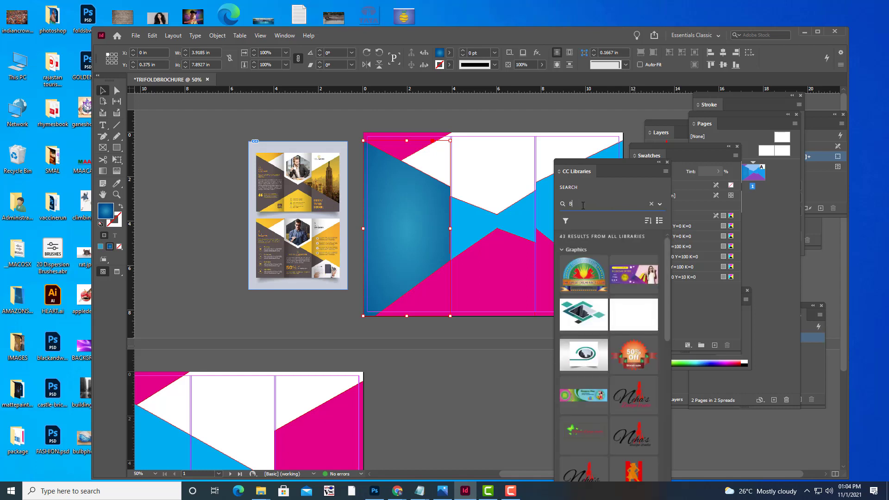
{"action": "type", "text": "LUE"}
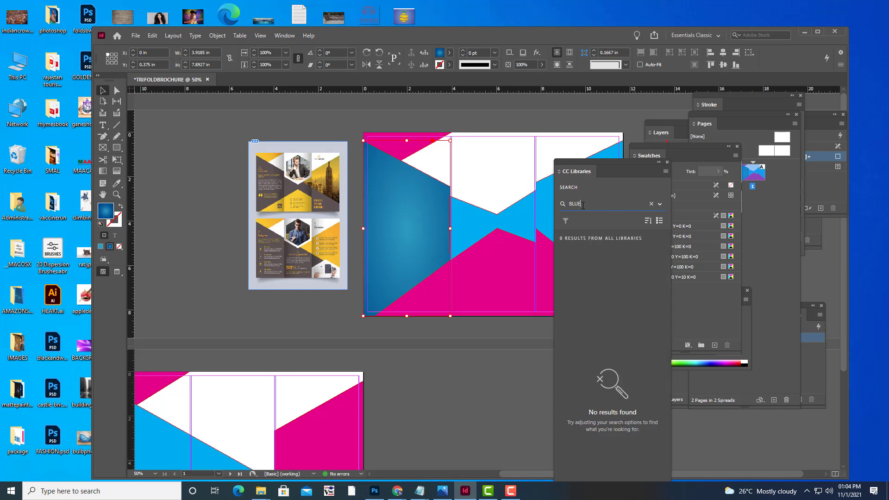
{"action": "left_click", "coordinate": [667, 162]}
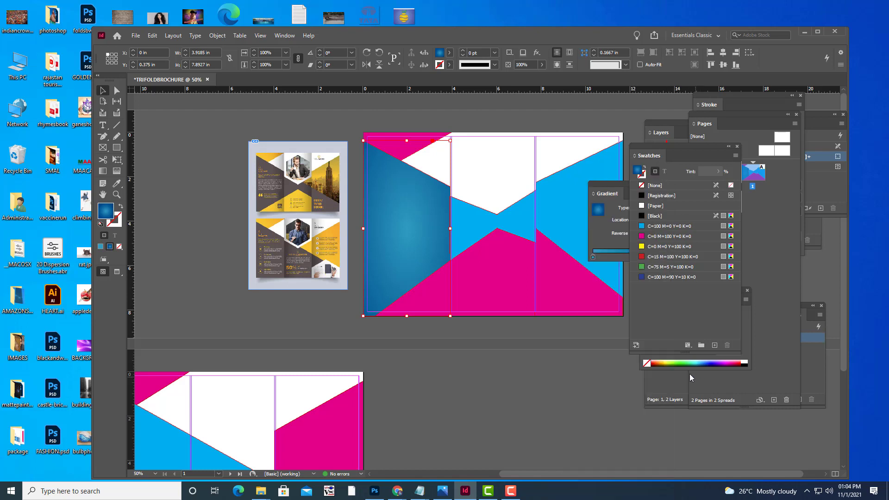
{"action": "left_click", "coordinate": [715, 346]}
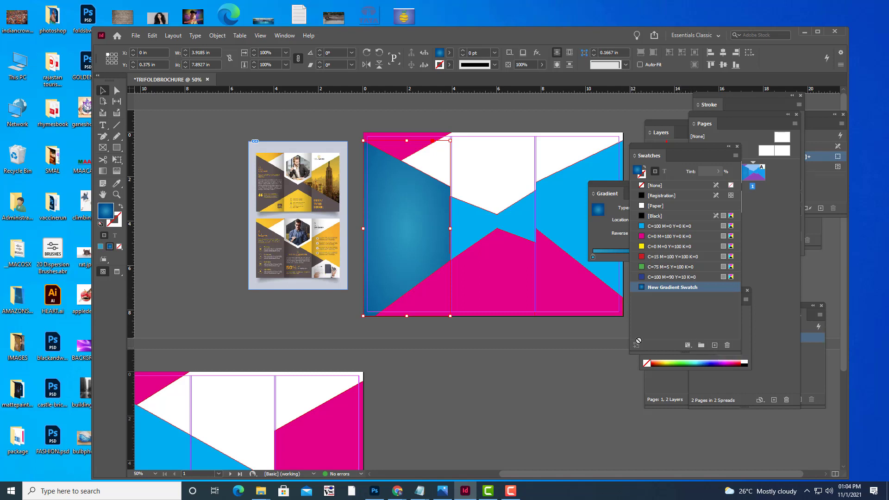
Change the New Gradient Swatch's name to BLUEGRADIENT in its swatch options.
{"action": "right_click", "coordinate": [683, 290]}
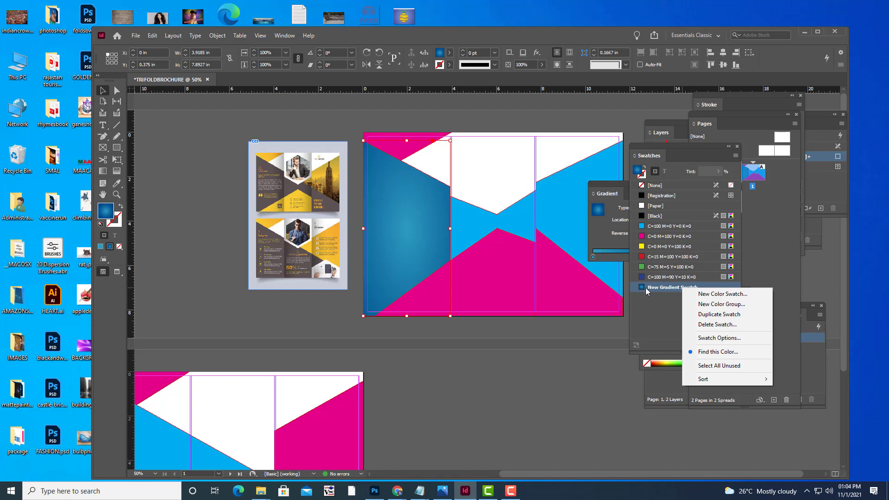
{"action": "left_click", "coordinate": [659, 291]}
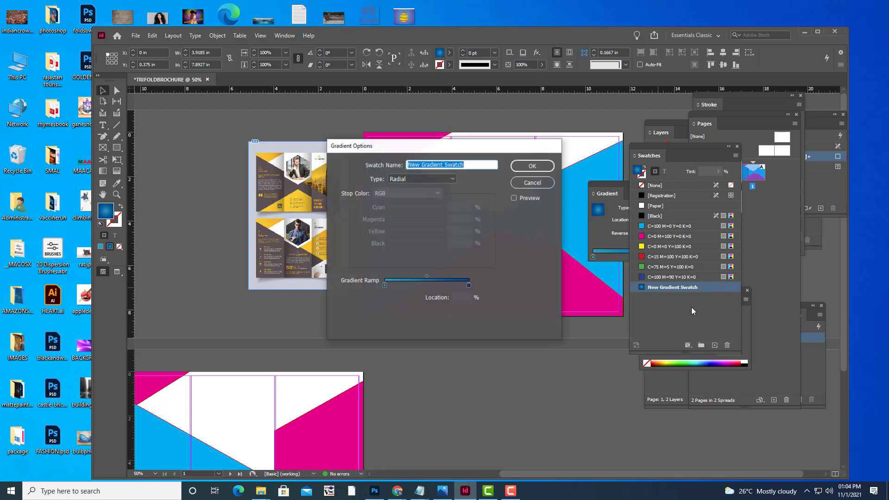
{"action": "left_click_drag", "start_coordinate": [409, 151], "coordinate": [549, 285]}
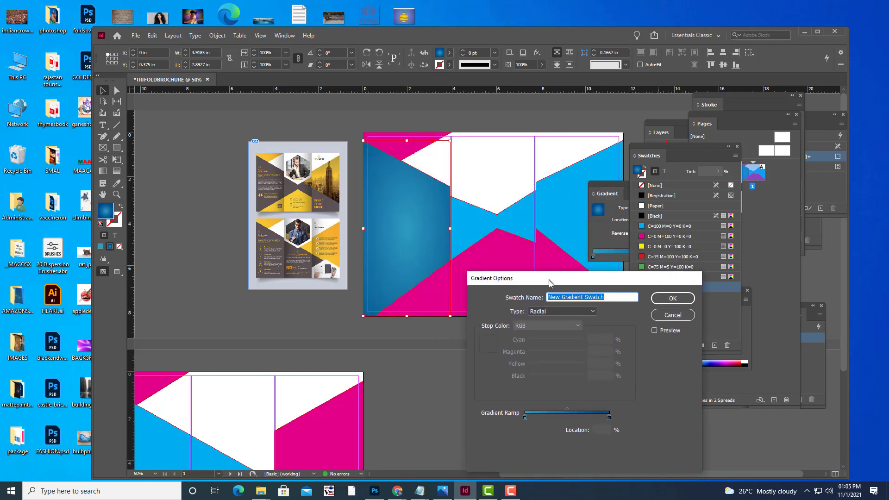
{"action": "left_click_drag", "start_coordinate": [612, 297], "coordinate": [495, 296]}
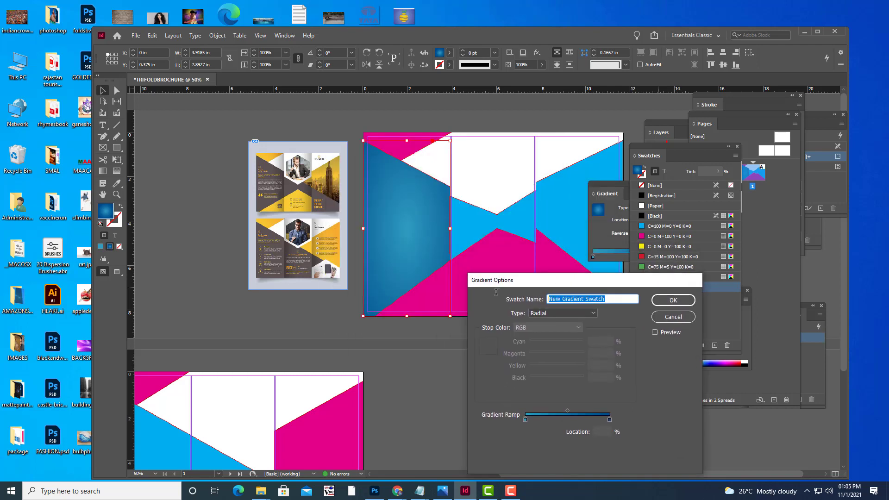
{"action": "type", "text": "BLUE"}
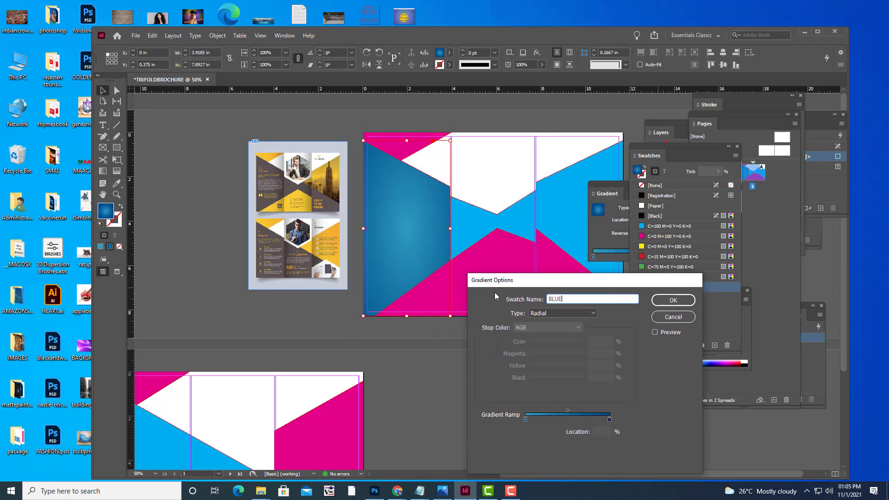
{"action": "type", "text": "GRADIENT"}
{"action": "left_click", "coordinate": [668, 302]}
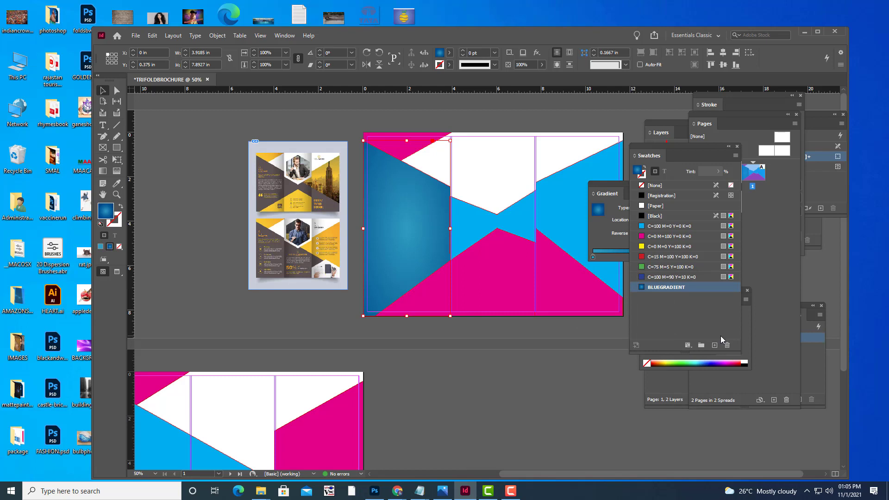
Fill the centre and right cyan shapes on the first spread with BLUEGRADIENT.
{"action": "left_click", "coordinate": [541, 368]}
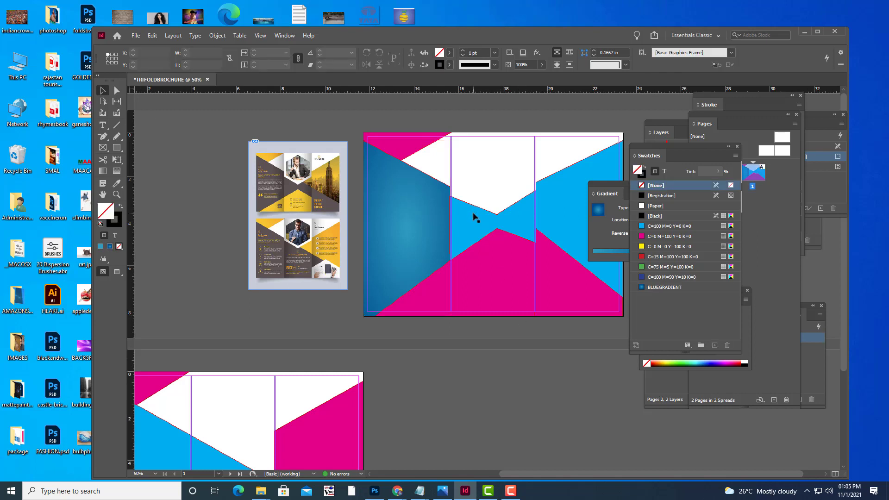
{"action": "left_click", "coordinate": [475, 216]}
{"action": "left_click", "coordinate": [667, 287]}
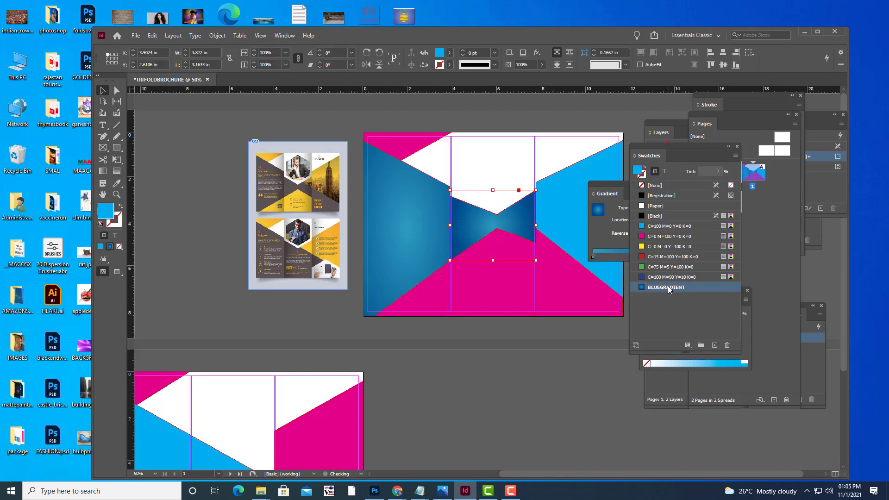
{"action": "left_click", "coordinate": [511, 376]}
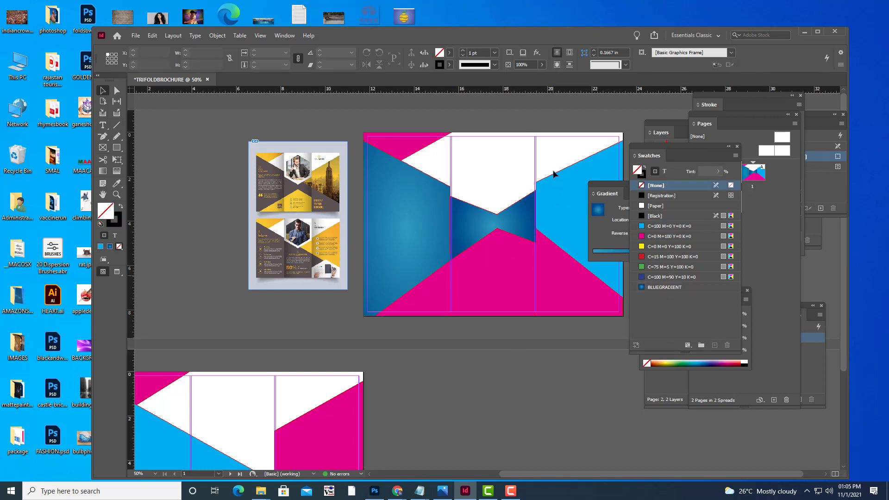
{"action": "left_click", "coordinate": [569, 194]}
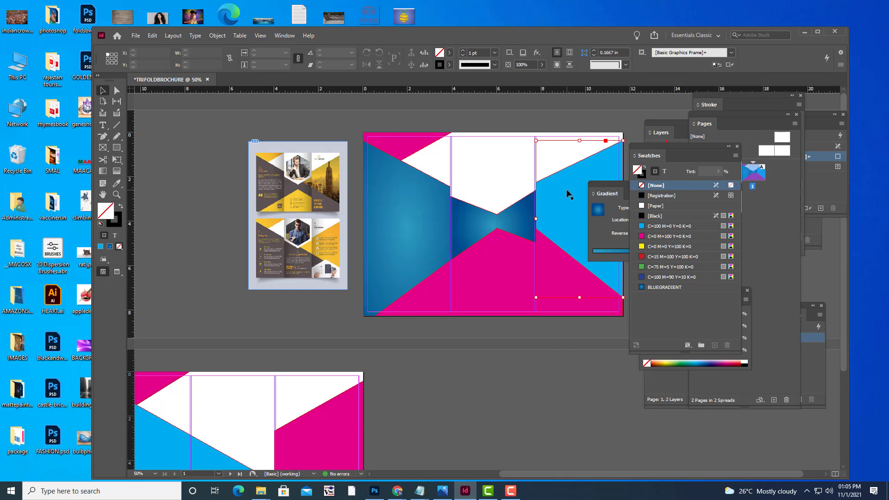
{"action": "left_click", "coordinate": [675, 288]}
{"action": "left_click", "coordinate": [543, 388]}
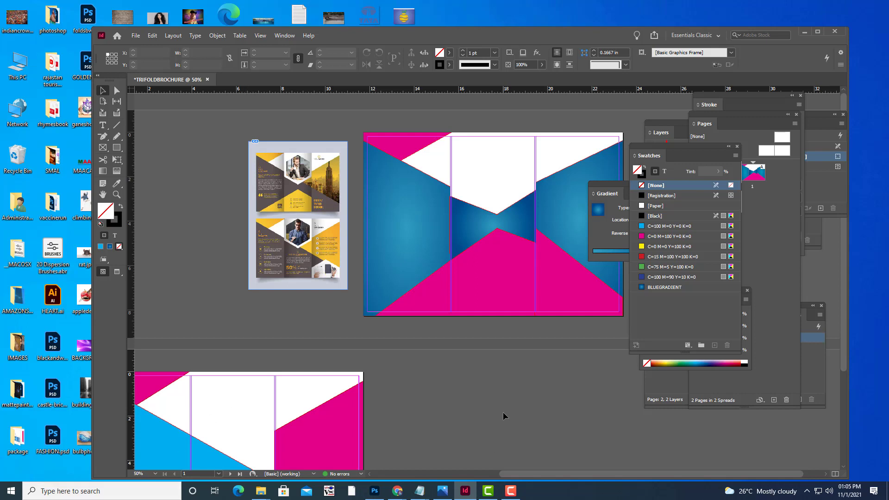
Fill the cyan diagonal shape on the second spread with BLUEGRADIENT.
{"action": "scroll", "coordinate": [466, 372], "scroll_direction": "down", "scroll_amount": 3}
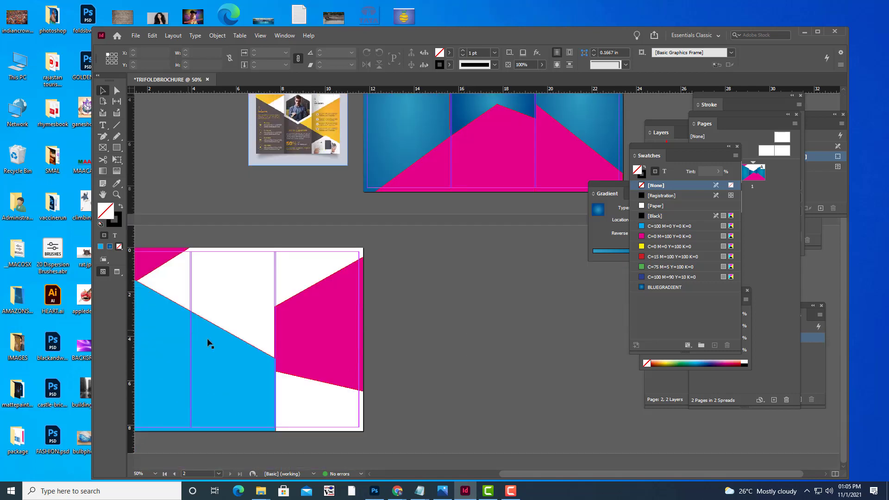
{"action": "left_click", "coordinate": [229, 347]}
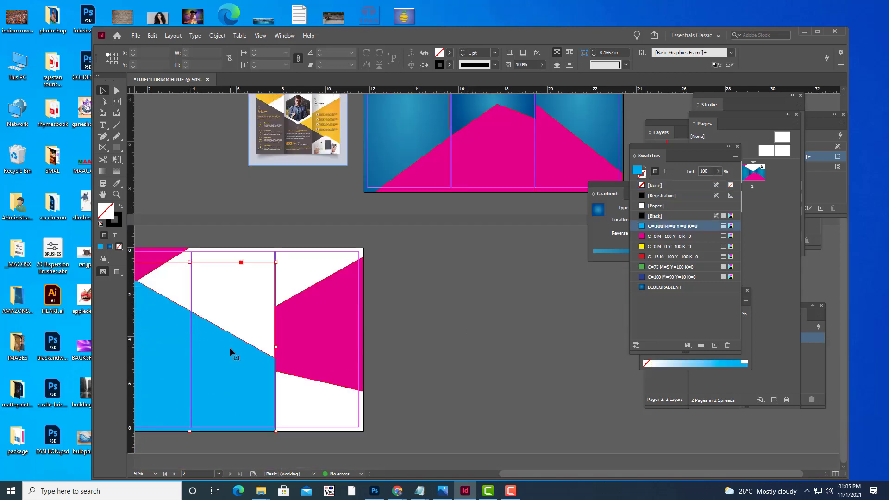
{"action": "left_click", "coordinate": [672, 287]}
{"action": "left_click", "coordinate": [467, 329]}
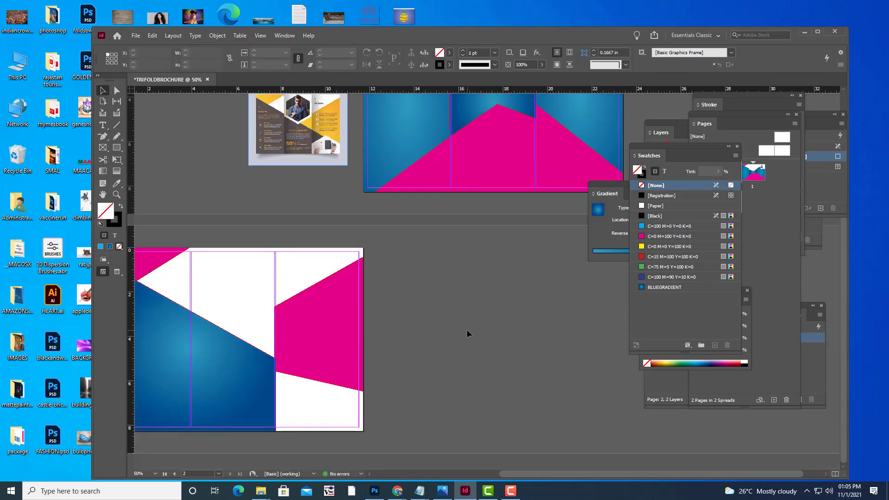
{"action": "scroll", "coordinate": [467, 329], "scroll_direction": "up", "scroll_amount": 3}
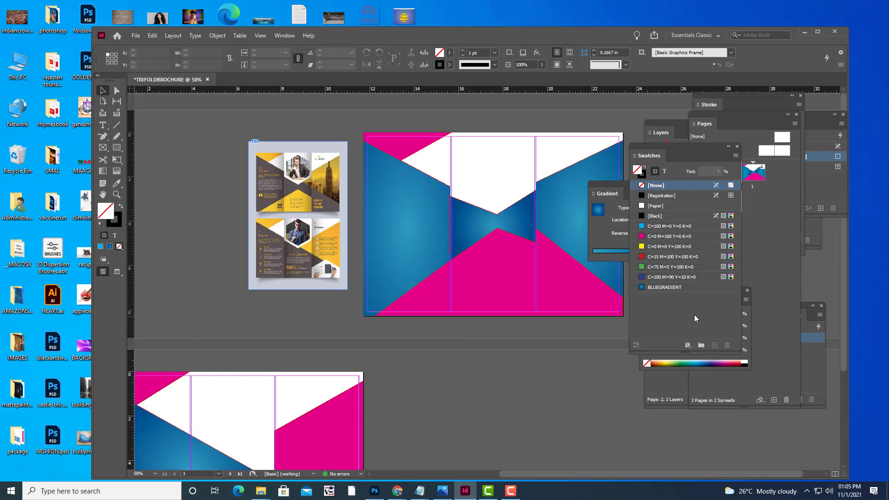
Apply the radial gradient to page 1's top-left magenta triangle.
{"action": "left_click", "coordinate": [394, 145]}
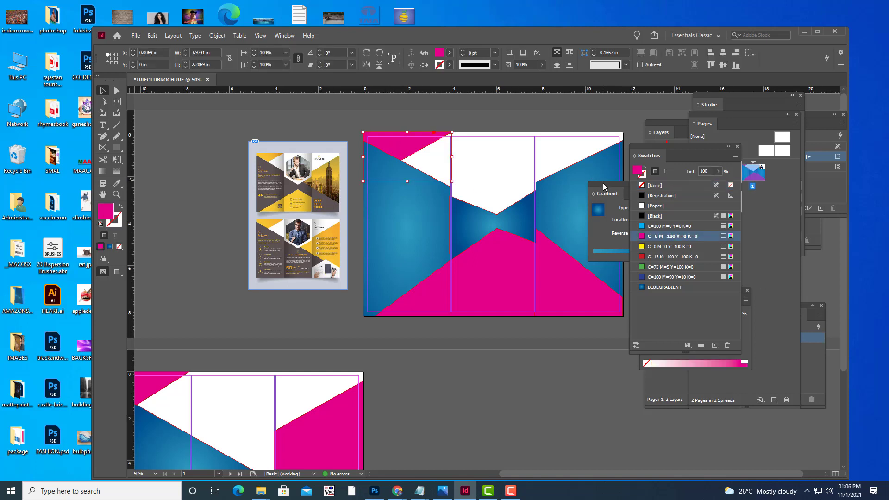
{"action": "left_click_drag", "start_coordinate": [604, 194], "coordinate": [519, 265]}
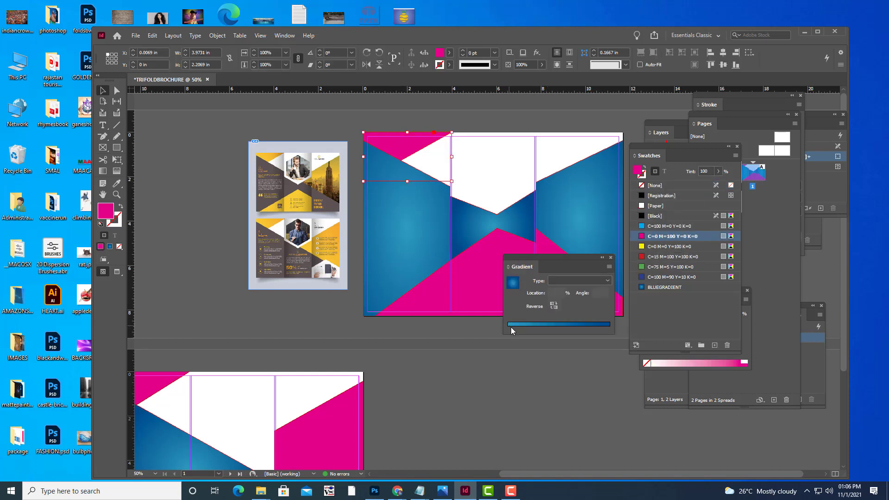
{"action": "left_click", "coordinate": [509, 329]}
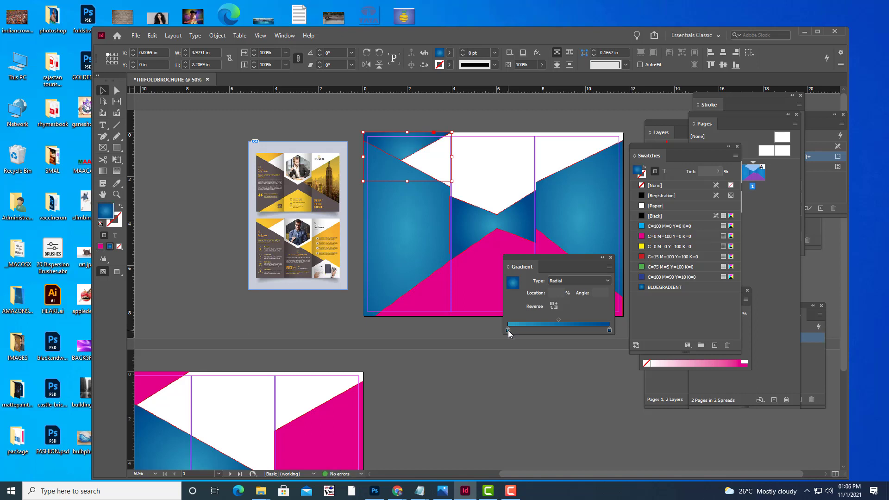
{"action": "left_click", "coordinate": [507, 329]}
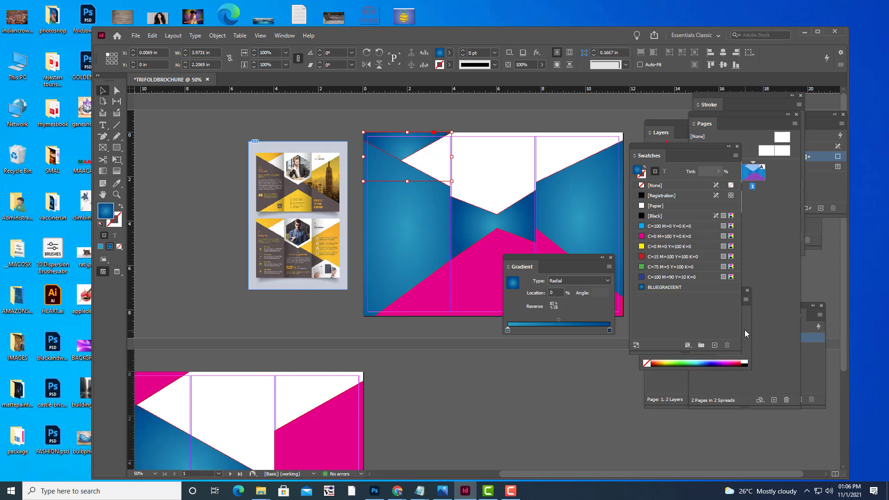
Recolour the gradient from pale pink to deep pink and save it as a new swatch.
{"action": "left_click_drag", "start_coordinate": [662, 291], "coordinate": [532, 357]}
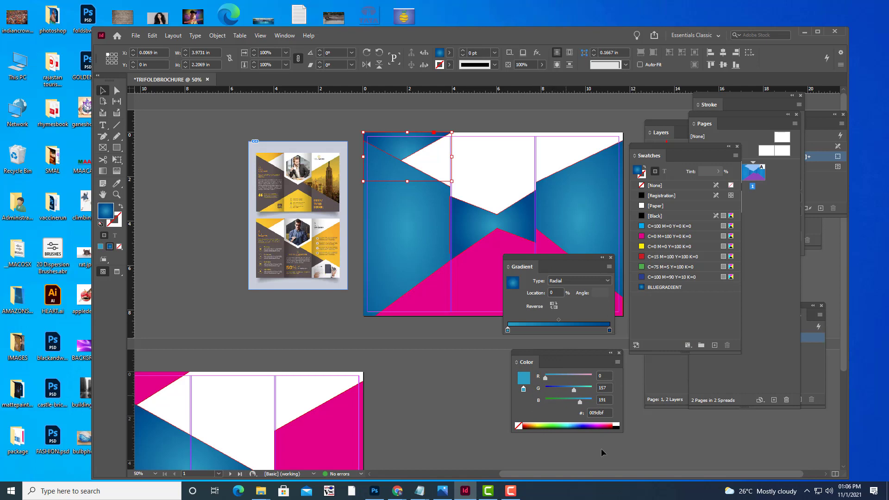
{"action": "left_click", "coordinate": [599, 424]}
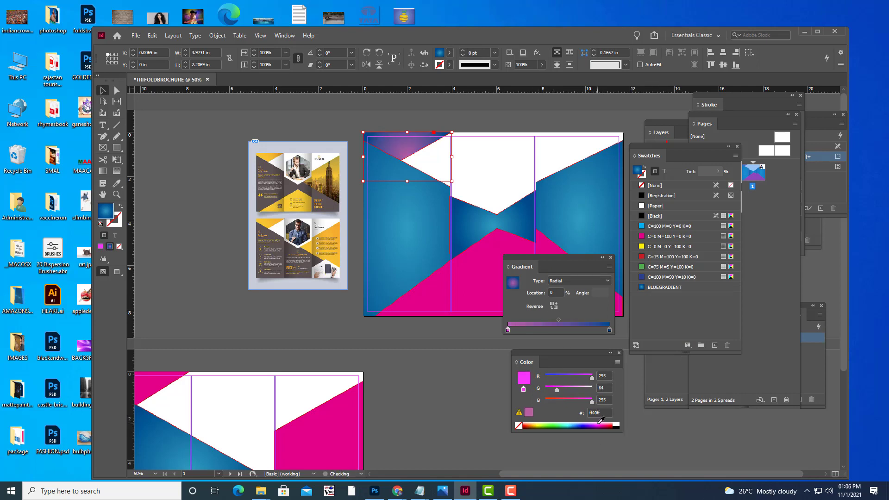
{"action": "left_click", "coordinate": [609, 329]}
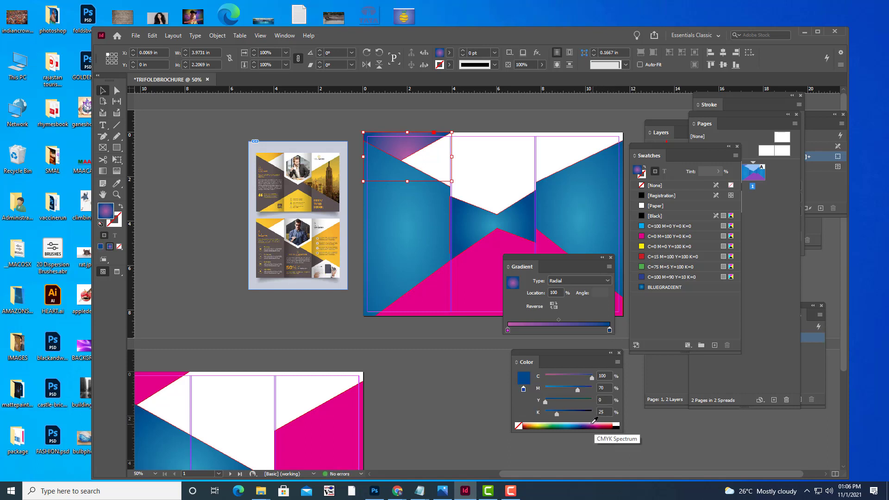
{"action": "left_click", "coordinate": [595, 423]}
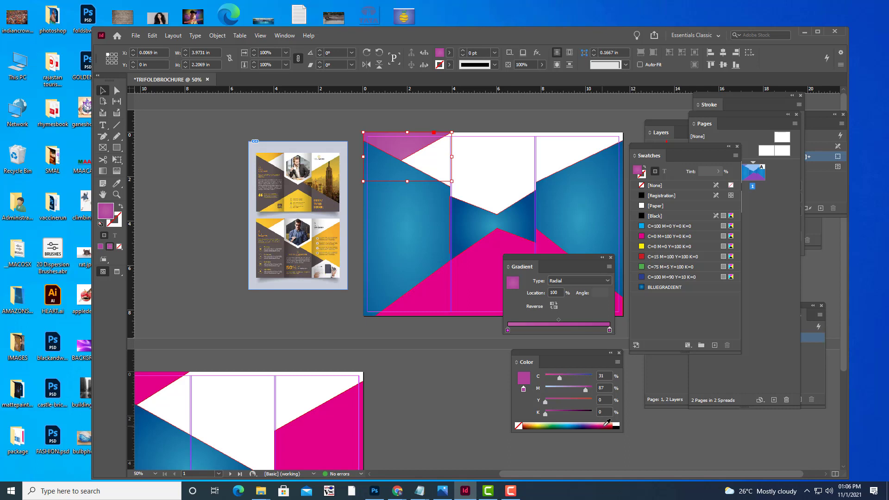
{"action": "left_click", "coordinate": [607, 423]}
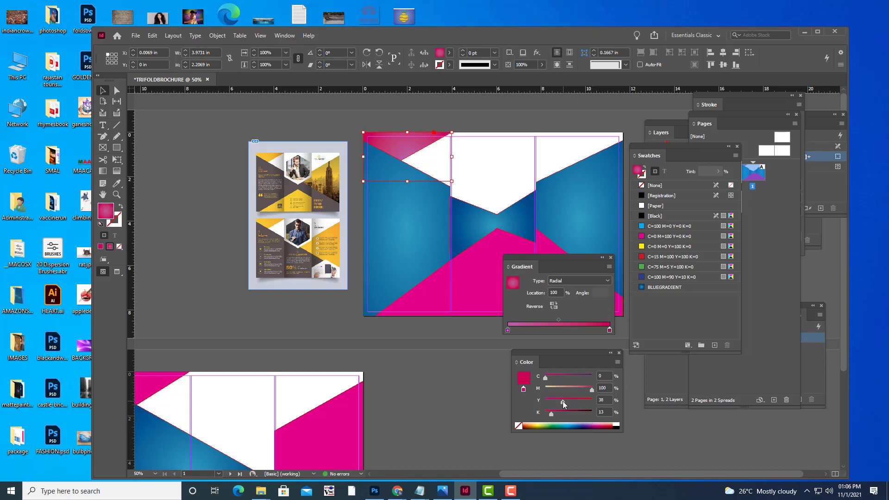
{"action": "mouse_move", "coordinate": [563, 404]}
{"action": "left_mouse_down"}
{"action": "mouse_move", "coordinate": [554, 403]}
{"action": "mouse_move", "coordinate": [566, 403]}
{"action": "left_mouse_up"}
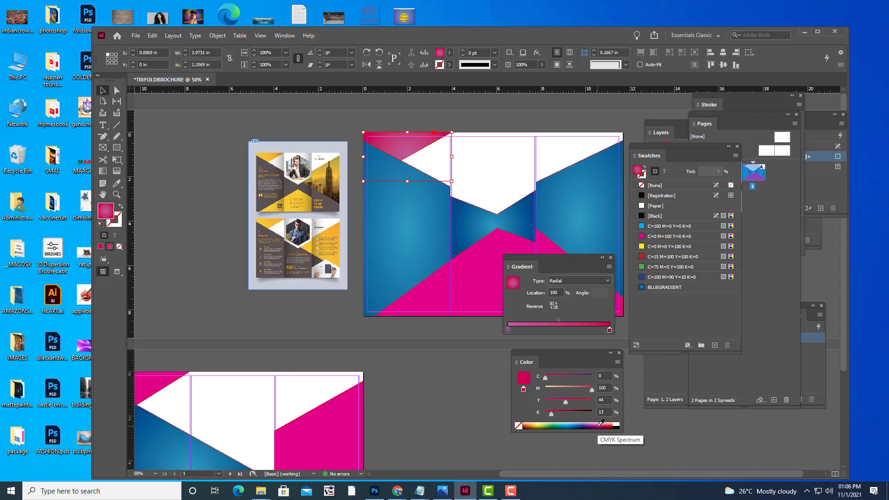
{"action": "left_click", "coordinate": [601, 422]}
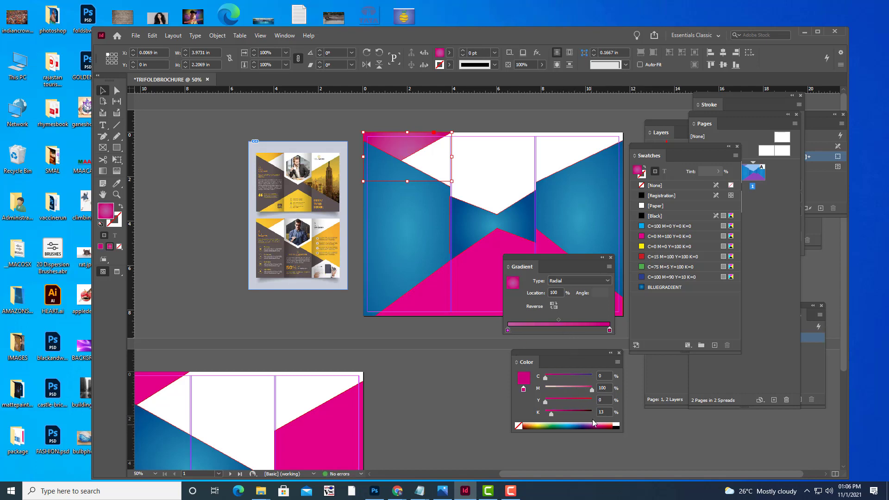
{"action": "left_click", "coordinate": [507, 330]}
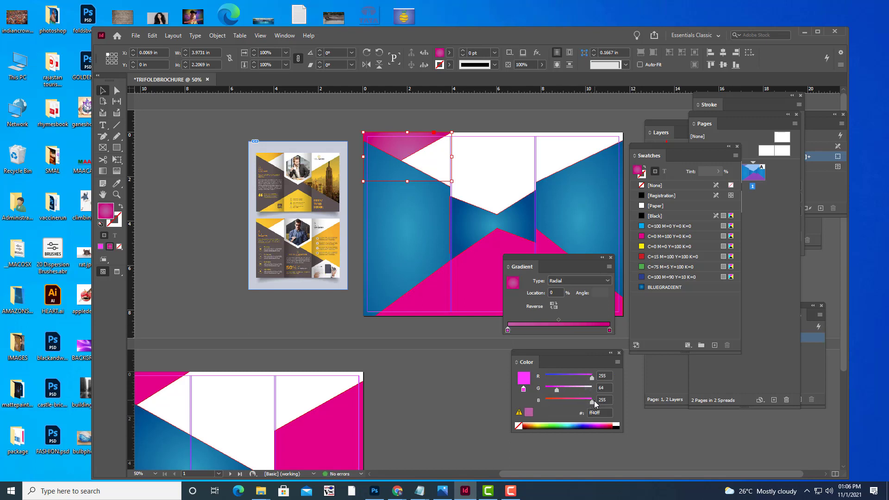
{"action": "mouse_move", "coordinate": [557, 392]}
{"action": "left_mouse_down"}
{"action": "mouse_move", "coordinate": [580, 392]}
{"action": "mouse_move", "coordinate": [568, 390]}
{"action": "left_mouse_up"}
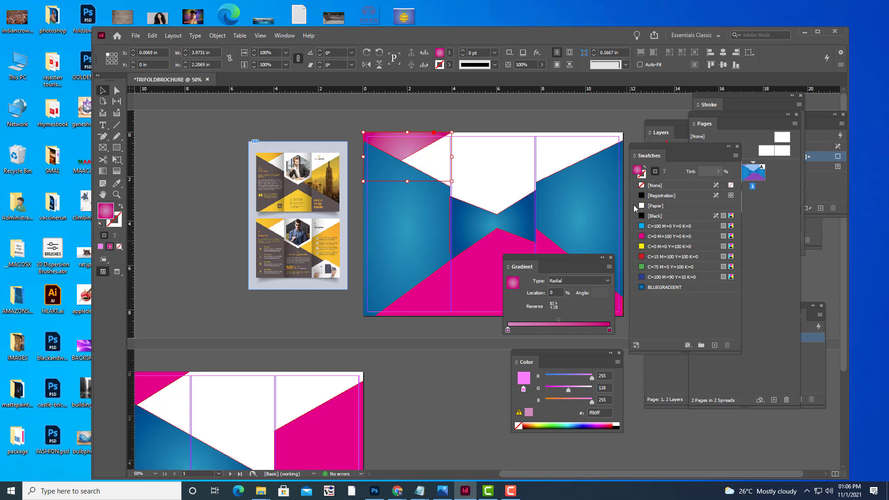
{"action": "left_click", "coordinate": [715, 346]}
Rename the new gradient swatch to PINKGRADIENT.
{"action": "double_click", "coordinate": [689, 297]}
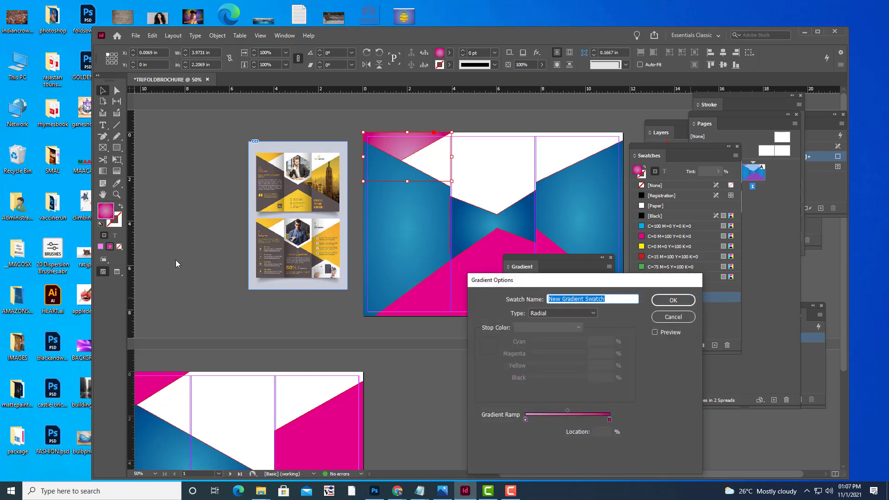
{"action": "type", "text": "PINKGRADIENT"}
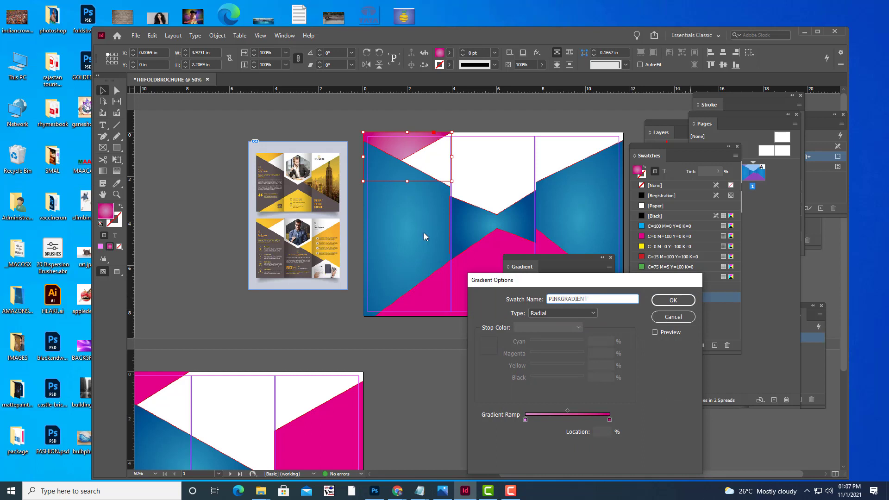
{"action": "left_click", "coordinate": [689, 304]}
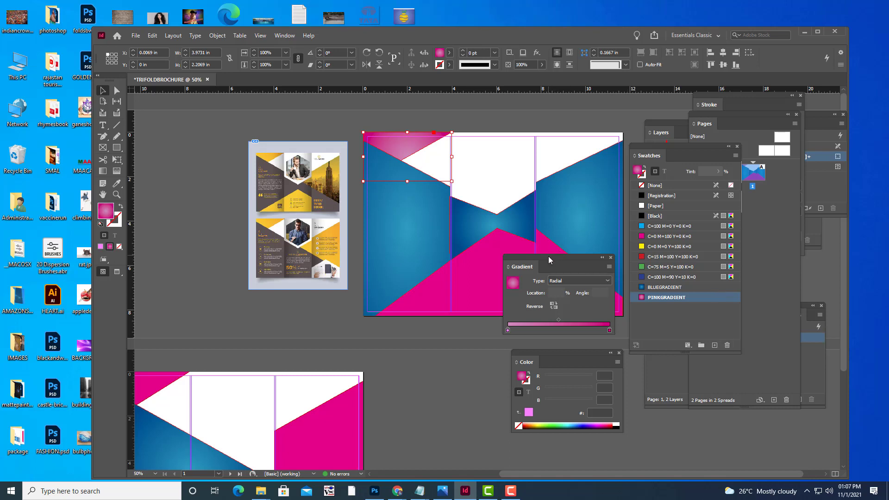
{"action": "left_click_drag", "start_coordinate": [550, 260], "coordinate": [691, 309]}
Fill page 1's lower-right and lower-middle magenta shapes with PINKGRADIENT.
{"action": "left_click", "coordinate": [579, 291]}
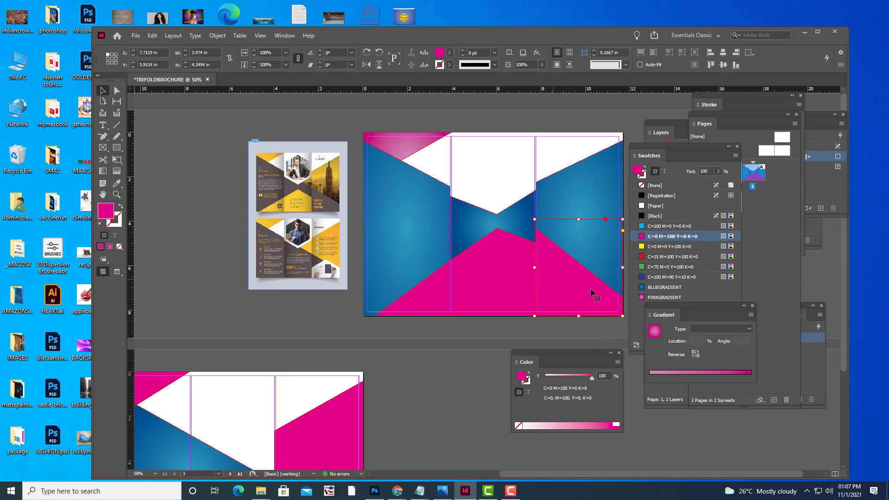
{"action": "left_click", "coordinate": [683, 297]}
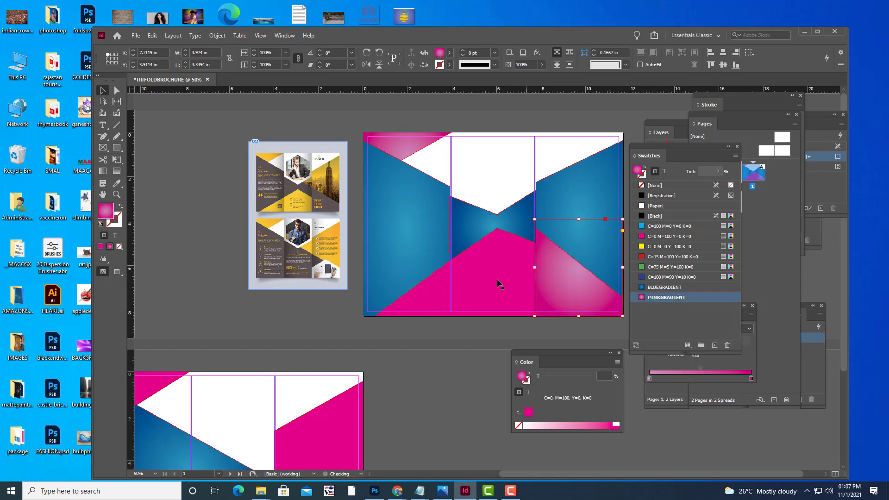
{"action": "left_click", "coordinate": [499, 284]}
{"action": "left_click", "coordinate": [695, 298]}
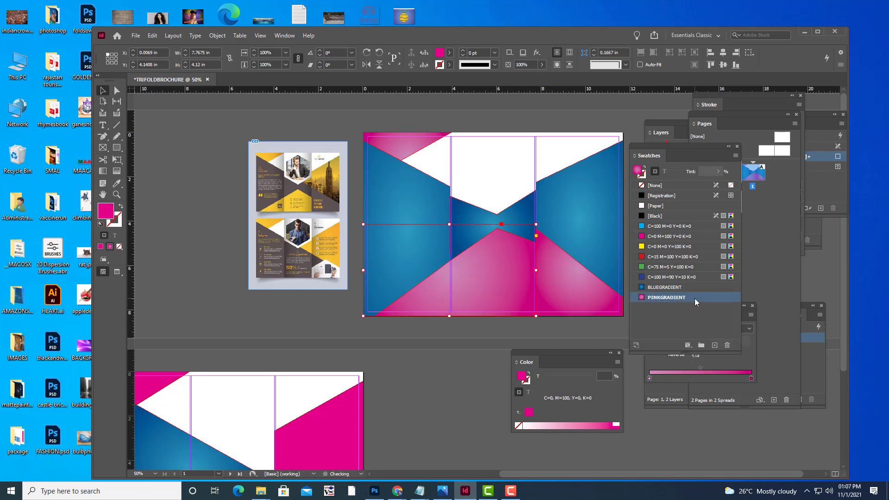
{"action": "left_click", "coordinate": [511, 277]}
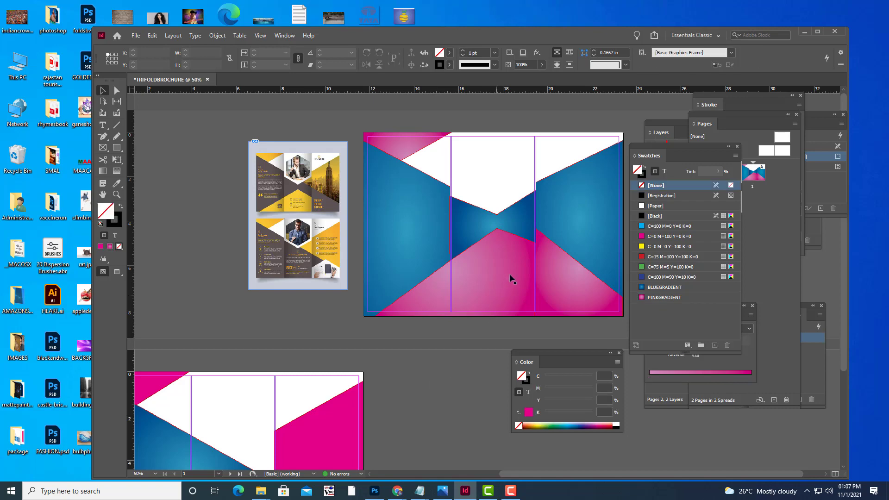
{"action": "left_click", "coordinate": [500, 287]}
{"action": "left_click", "coordinate": [457, 379]}
Fill page 2's right-panel shape and top-left triangle with PINKGRADIENT.
{"action": "scroll", "coordinate": [269, 369], "scroll_direction": "down", "scroll_amount": 4}
{"action": "left_click", "coordinate": [323, 338]}
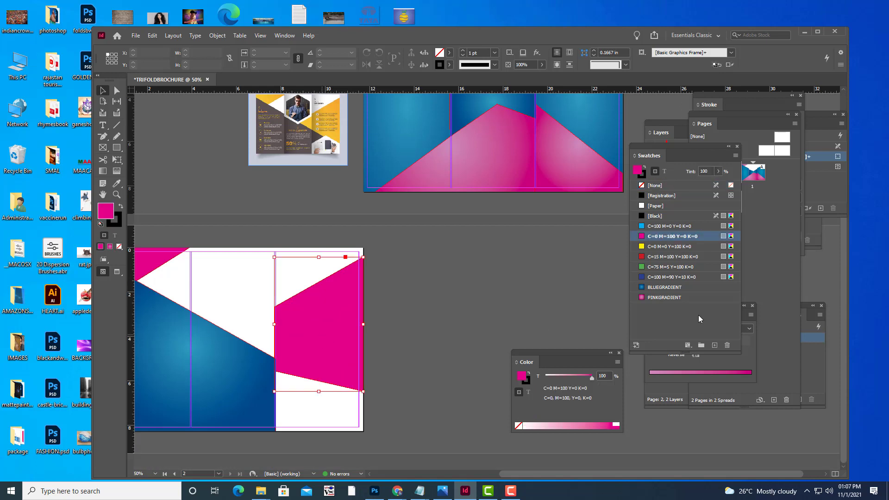
{"action": "left_click", "coordinate": [685, 297]}
{"action": "left_click", "coordinate": [147, 263]}
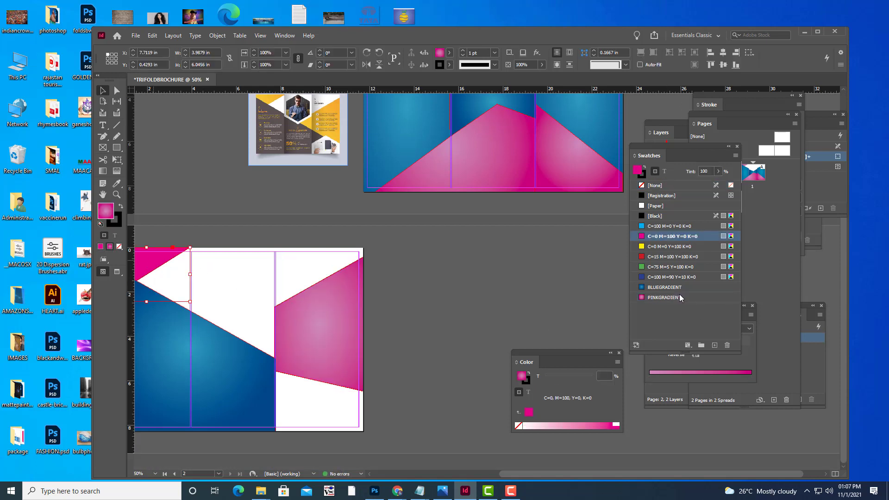
{"action": "left_click", "coordinate": [693, 298]}
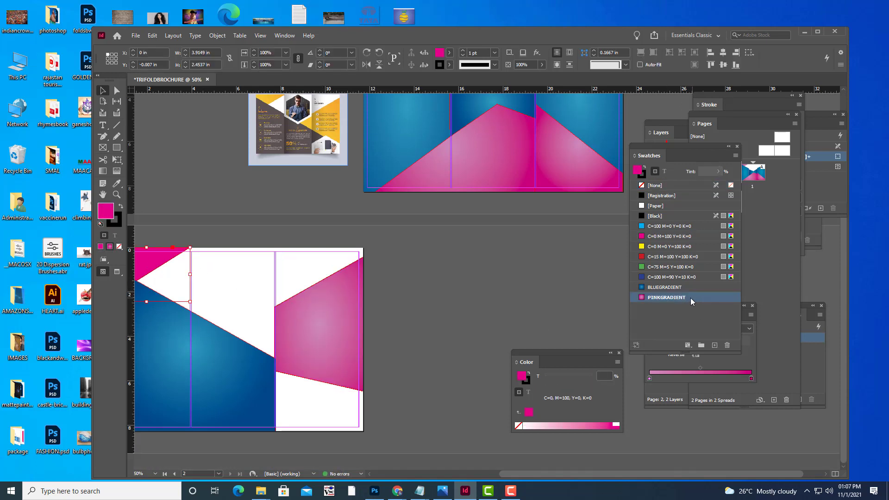
{"action": "left_click", "coordinate": [452, 303]}
{"action": "scroll", "coordinate": [452, 302], "scroll_direction": "up", "scroll_amount": 4}
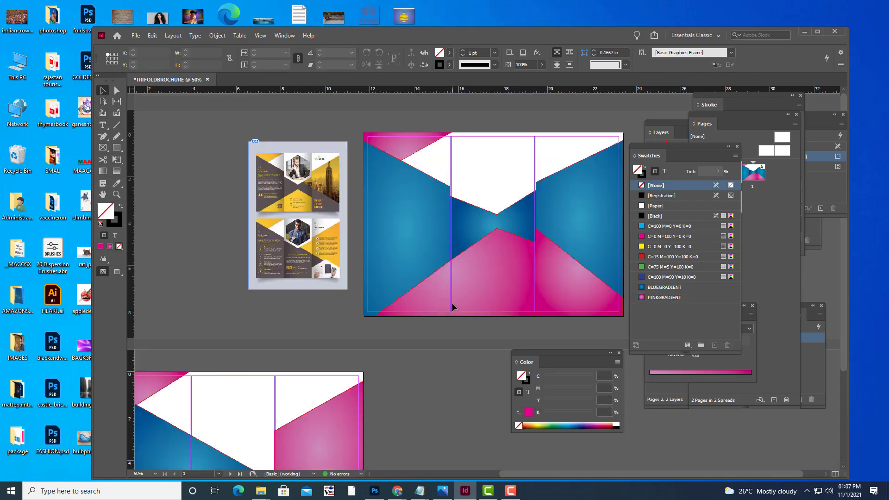
{"action": "key", "text": "w"}
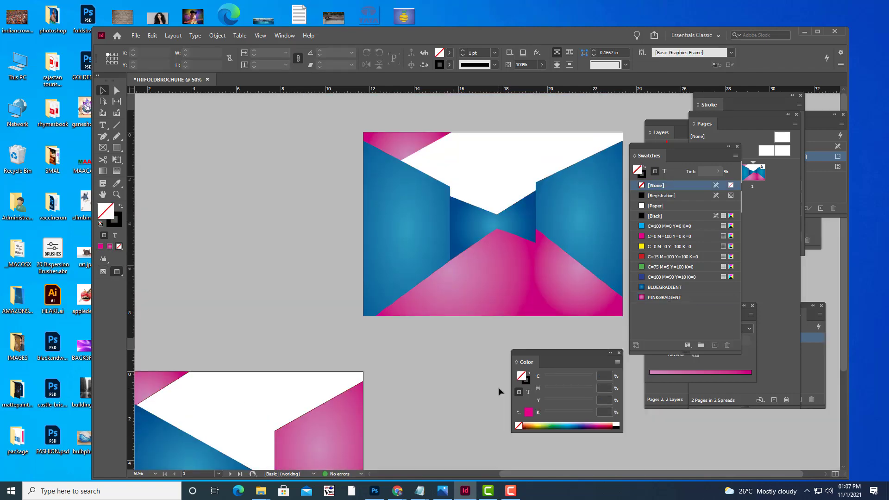
{"action": "key", "text": "w"}
{"action": "key", "text": "w"}
{"action": "key", "text": "w"}
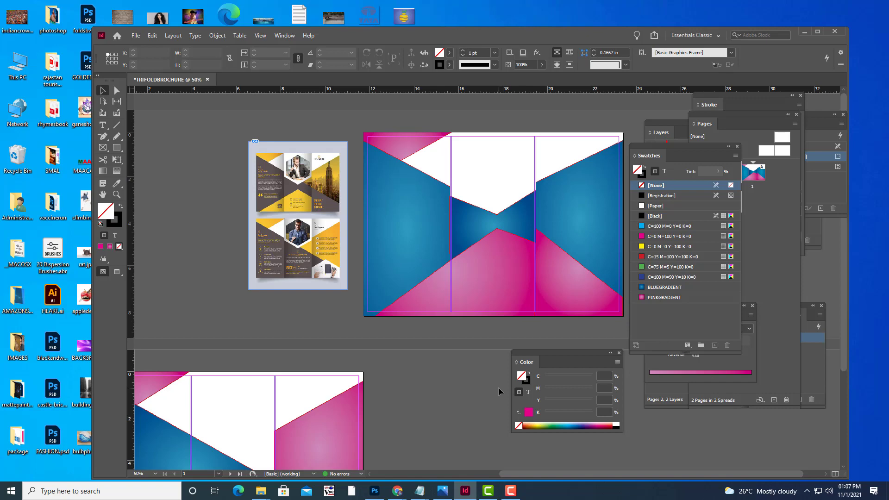
{"action": "key", "text": "shift+Page_Down"}
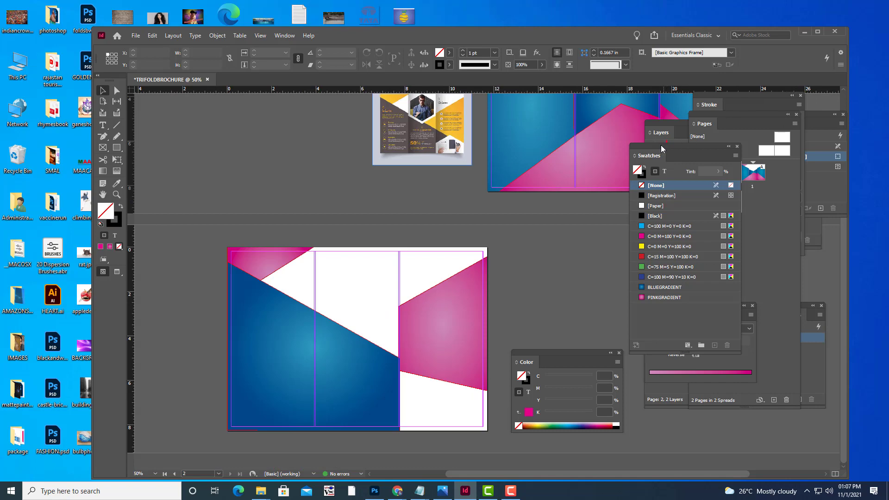
{"action": "left_click_drag", "start_coordinate": [659, 151], "coordinate": [661, 158]}
{"action": "scroll", "coordinate": [532, 283], "scroll_direction": "up", "scroll_amount": 4}
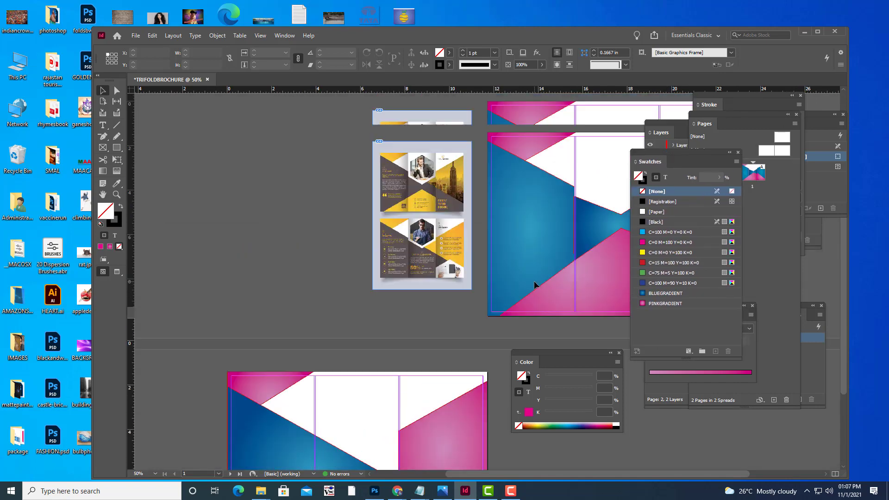
{"action": "scroll", "coordinate": [535, 285], "scroll_direction": "down", "scroll_amount": 3}
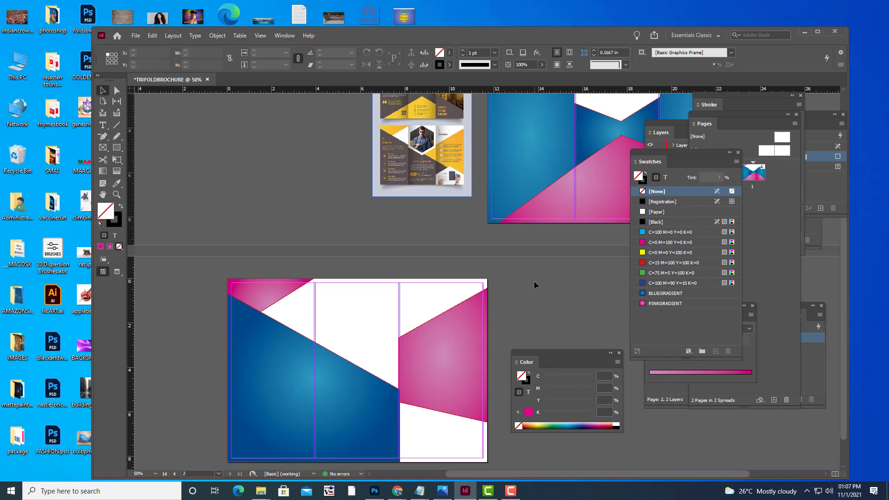
{"action": "key", "text": "ctrl+minus"}
{"action": "key", "text": "ctrl+equal"}
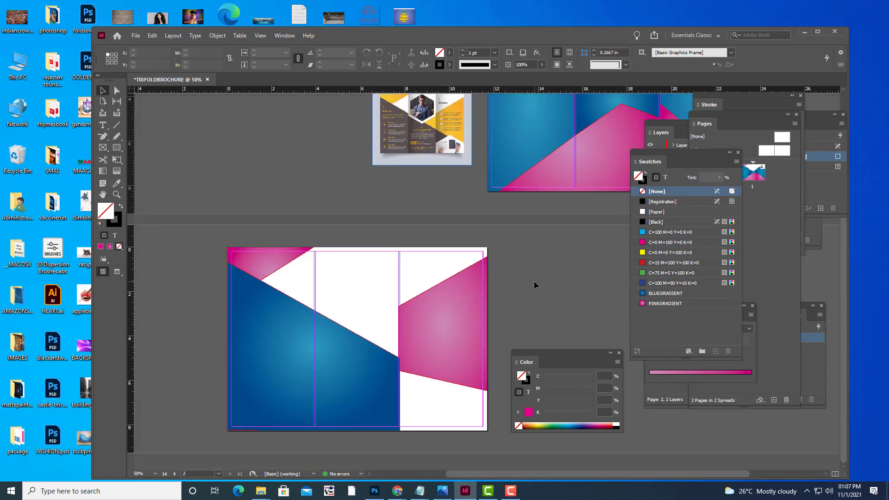
{"action": "key", "text": "h"}
{"action": "left_click_drag", "start_coordinate": [542, 239], "coordinate": [366, 369]}
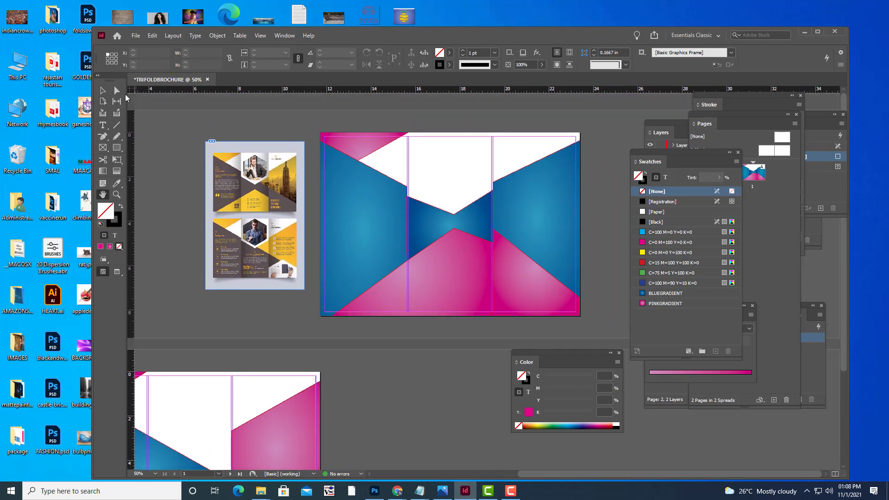
{"action": "left_click", "coordinate": [103, 90]}
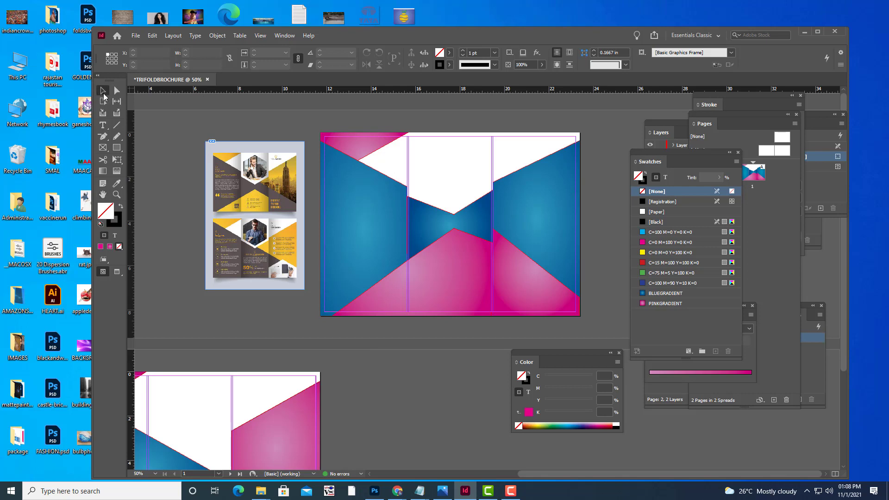
{"action": "left_click", "coordinate": [556, 194]}
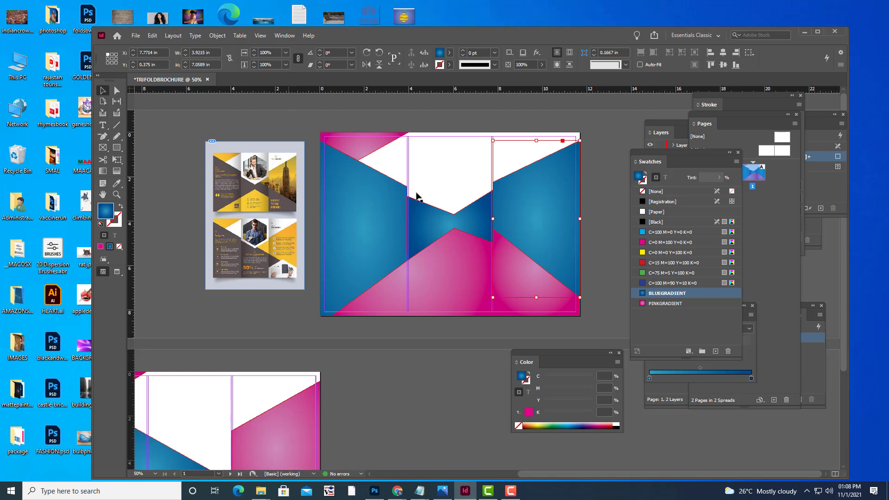
{"action": "mouse_move", "coordinate": [397, 491]}
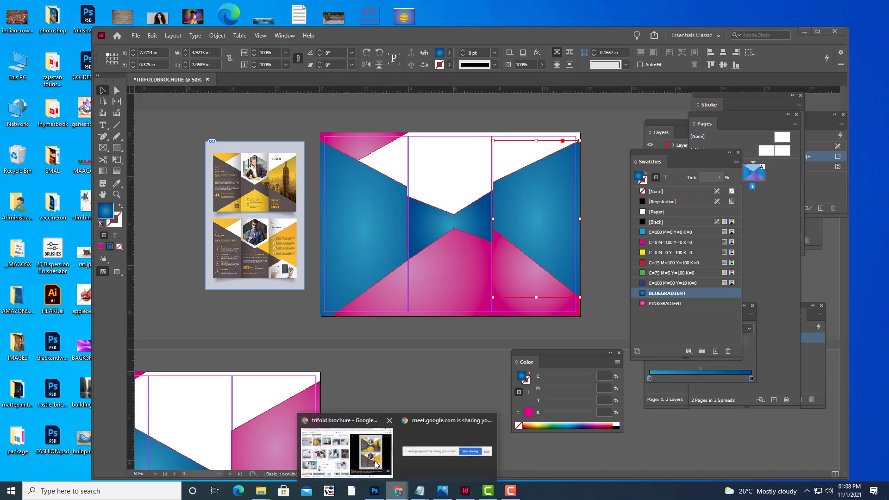
Search Google Images for taj krishna and preview the Taj Krishna Hotel Hyderabad photo.
{"action": "left_click", "coordinate": [377, 464]}
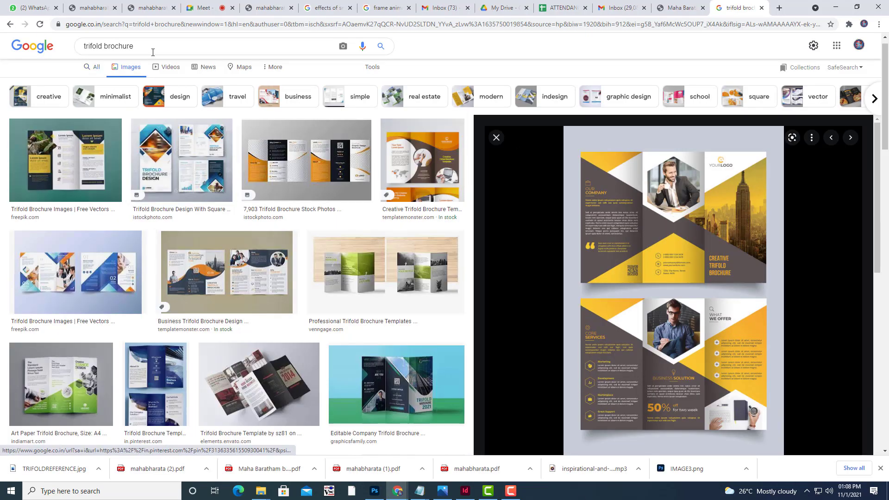
{"action": "left_click", "coordinate": [153, 52]}
{"action": "key", "text": "ctrl+a"}
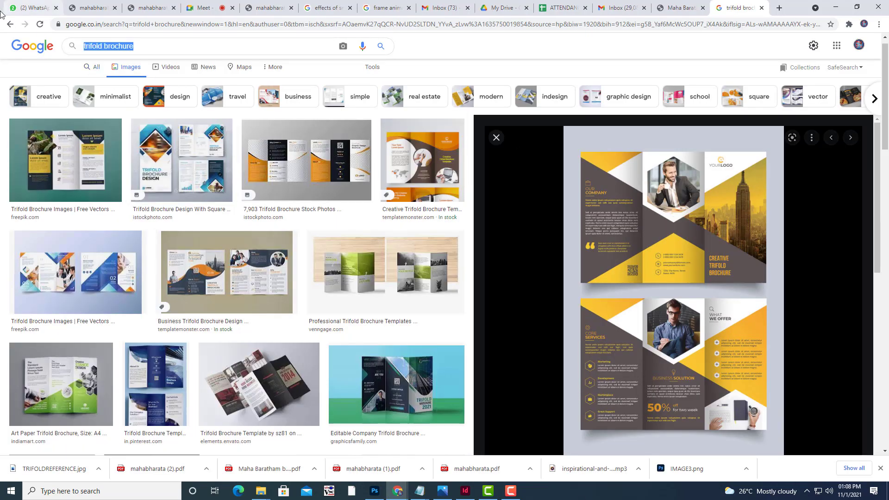
{"action": "key", "text": "BackSpace"}
{"action": "type", "text": "TAJ"}
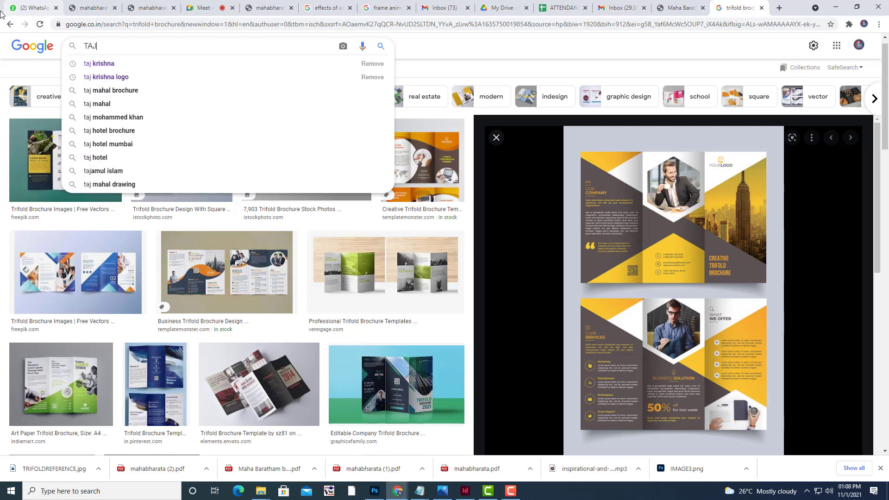
{"action": "key", "text": "Down"}
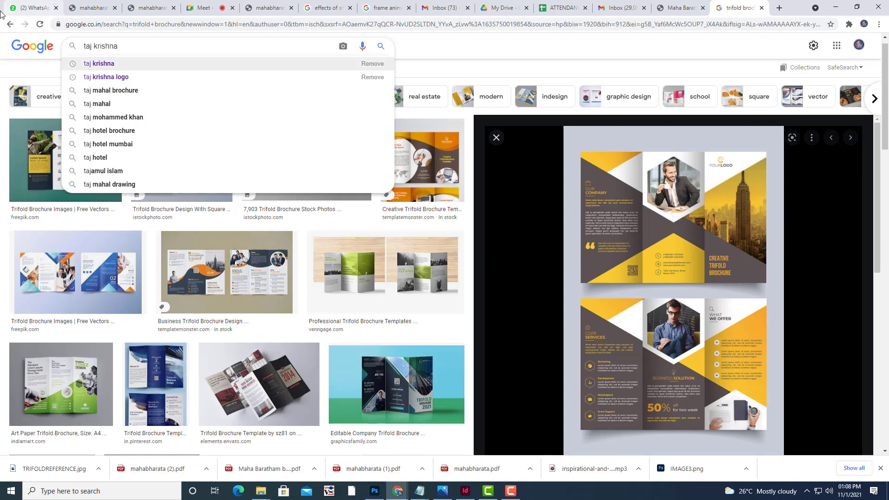
{"action": "key", "text": "Return"}
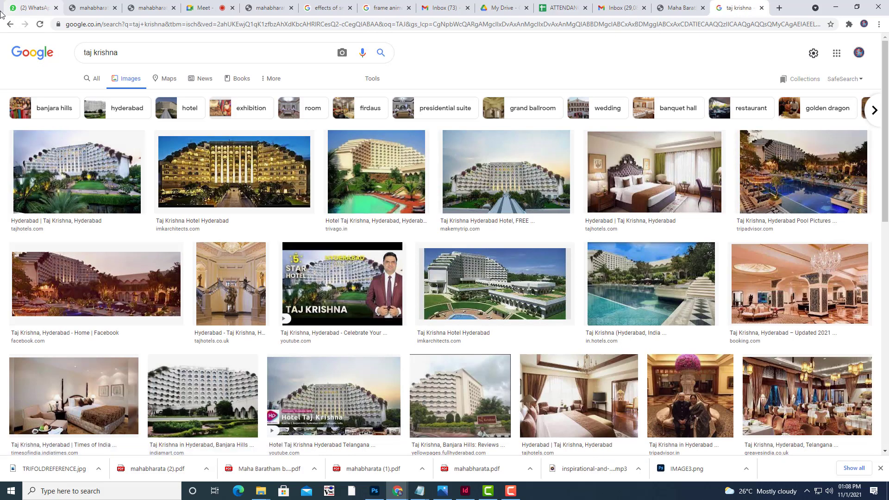
{"action": "left_click", "coordinate": [231, 149]}
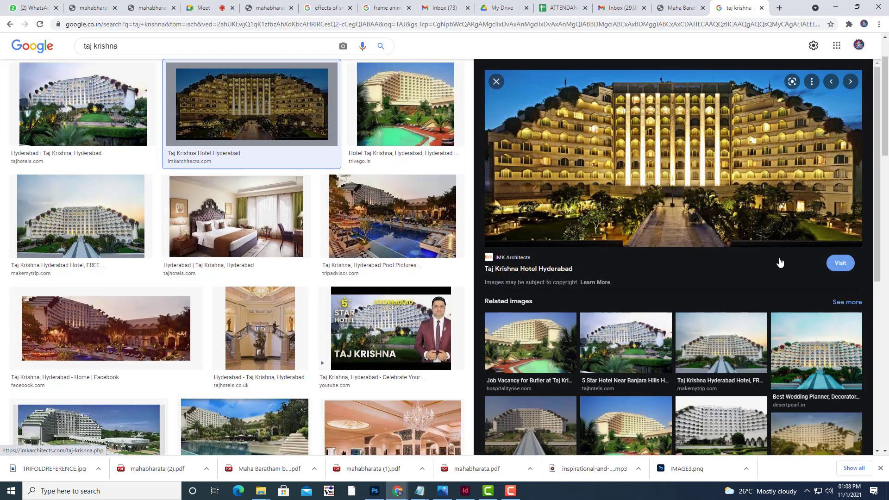
Filter the results to Large images and preview the aerial Taj Krishna hotel photo.
{"action": "scroll", "coordinate": [663, 264], "scroll_direction": "up", "scroll_amount": 1}
{"action": "scroll", "coordinate": [664, 264], "scroll_direction": "up", "scroll_amount": 2}
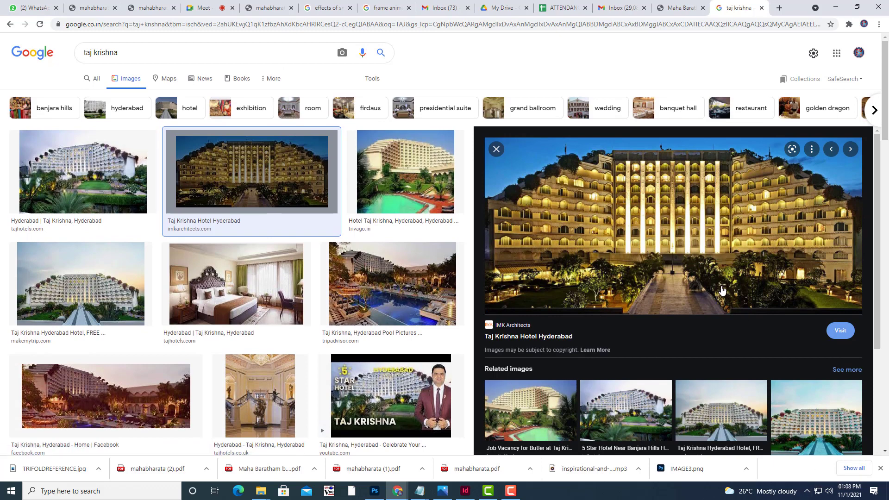
{"action": "left_click", "coordinate": [372, 78]}
{"action": "left_click", "coordinate": [82, 95]}
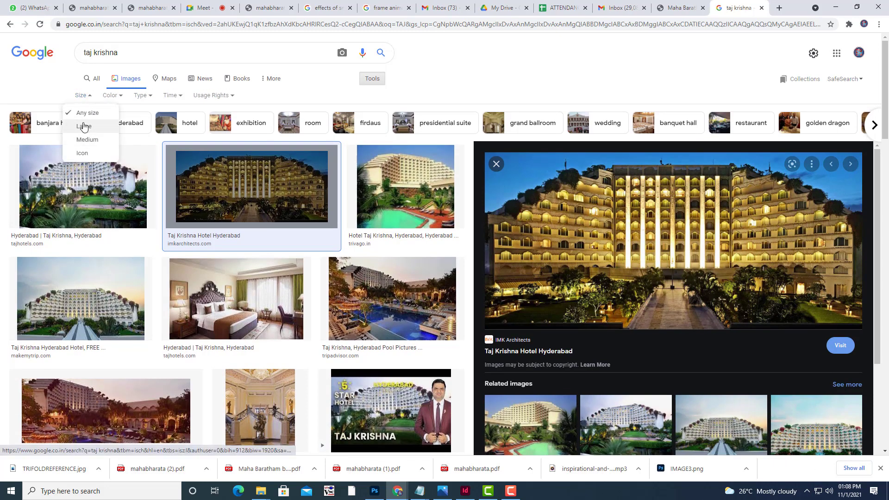
{"action": "left_click", "coordinate": [85, 123]}
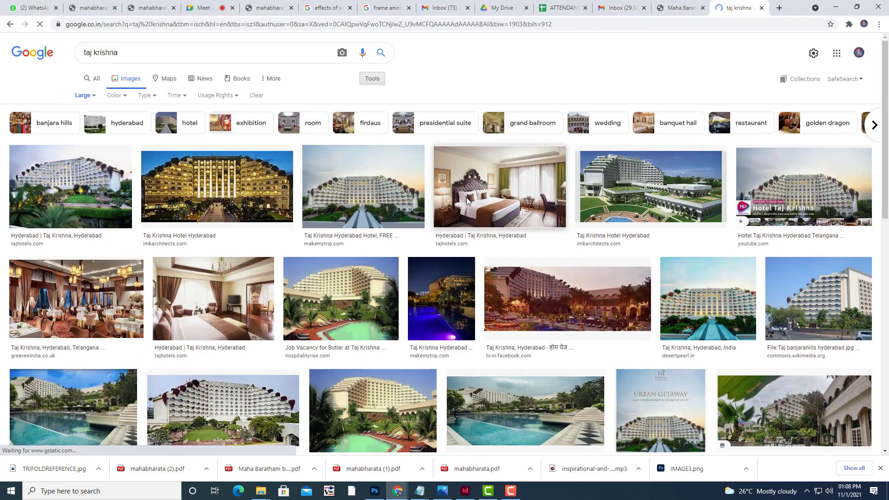
{"action": "left_click", "coordinate": [674, 177]}
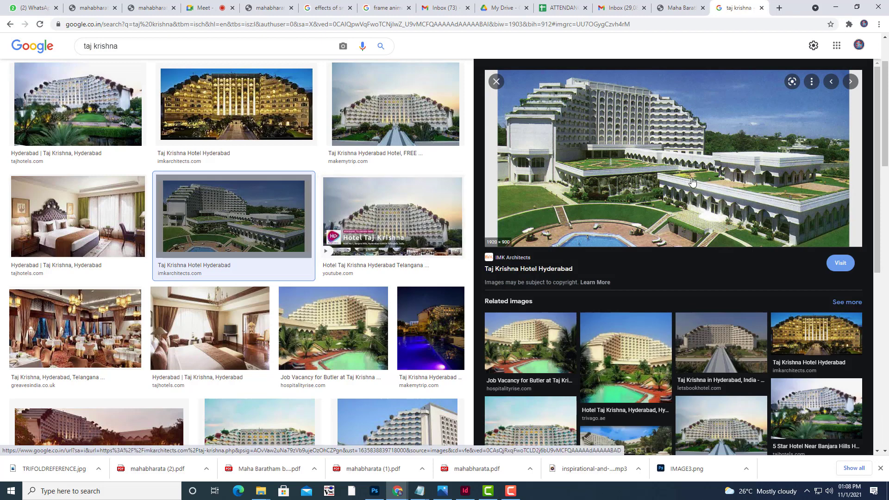
Open the full-size photo in a new tab and save it as TAJKRISHNA.jpg.
{"action": "right_click", "coordinate": [654, 168]}
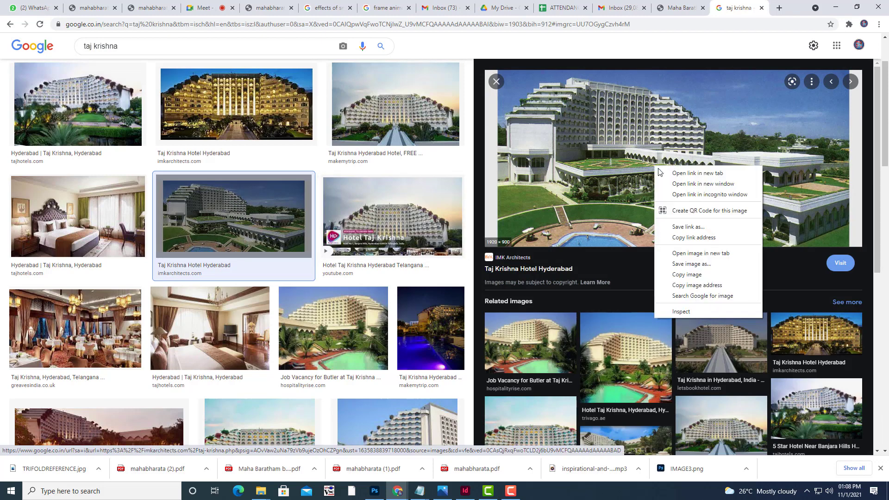
{"action": "left_click", "coordinate": [715, 249]}
{"action": "left_click", "coordinate": [731, 14]}
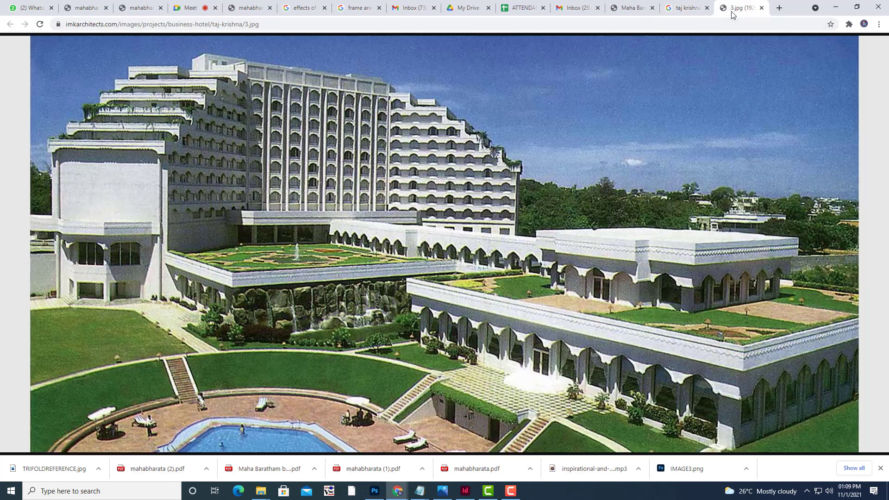
{"action": "right_click", "coordinate": [520, 181]}
{"action": "left_click", "coordinate": [544, 200]}
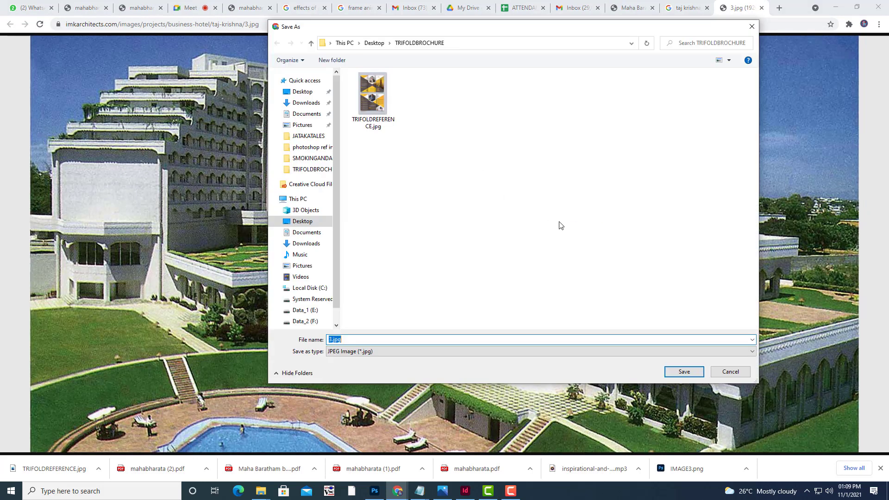
{"action": "type", "text": "TAJKRISHNA"}
{"action": "left_click", "coordinate": [684, 372]}
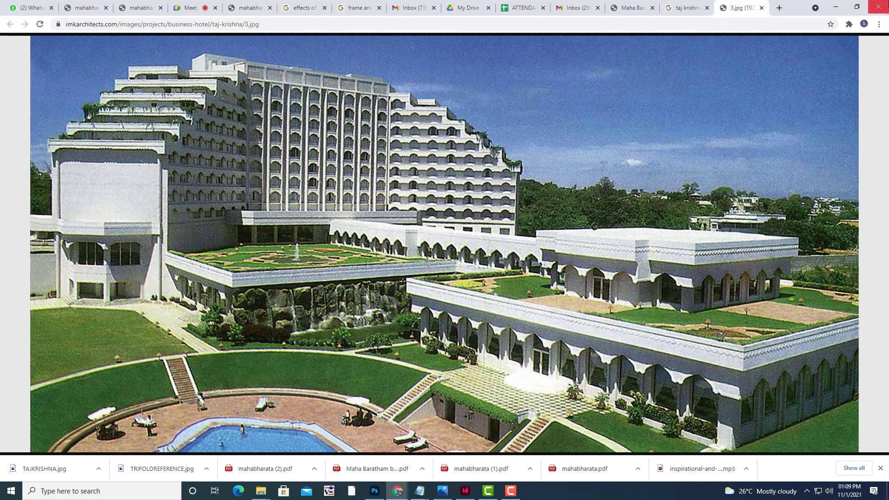
{"action": "left_click", "coordinate": [836, 7]}
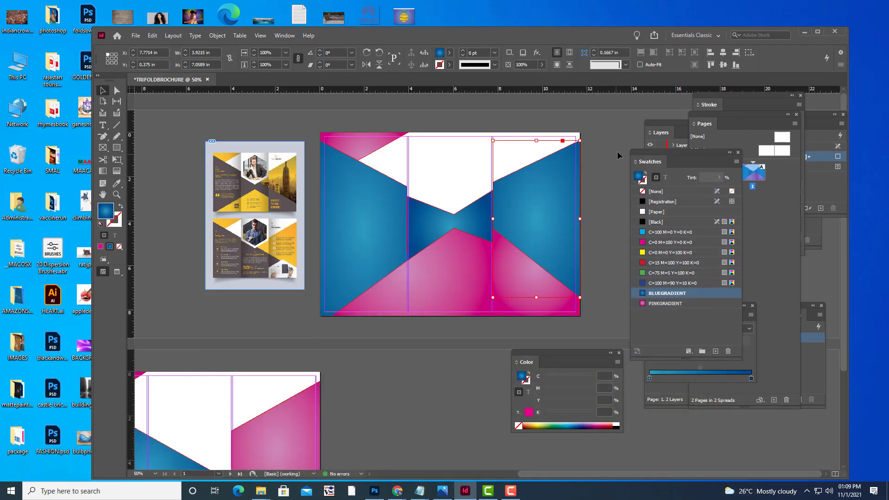
Place TAJKRISHNA.jpg into the right-panel shape on the brochure's first page.
{"action": "left_click", "coordinate": [613, 142]}
{"action": "left_click", "coordinate": [546, 195]}
{"action": "key", "text": "ctrl+d"}
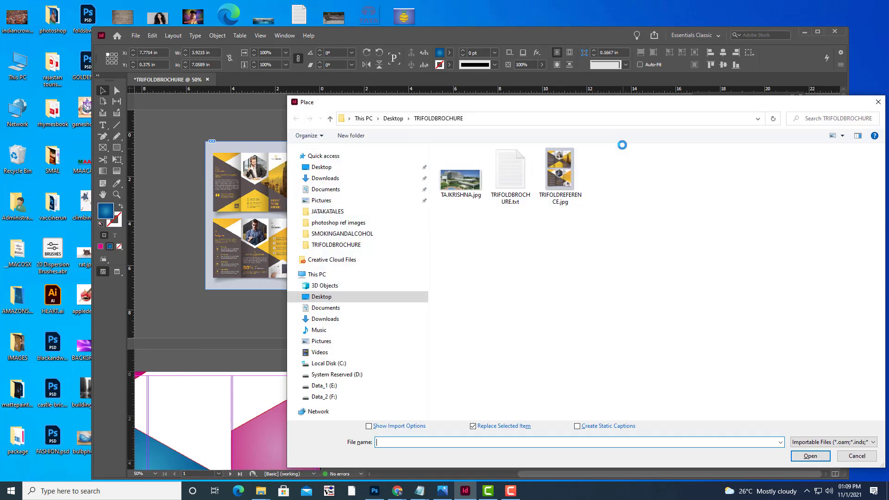
{"action": "left_click", "coordinate": [473, 191]}
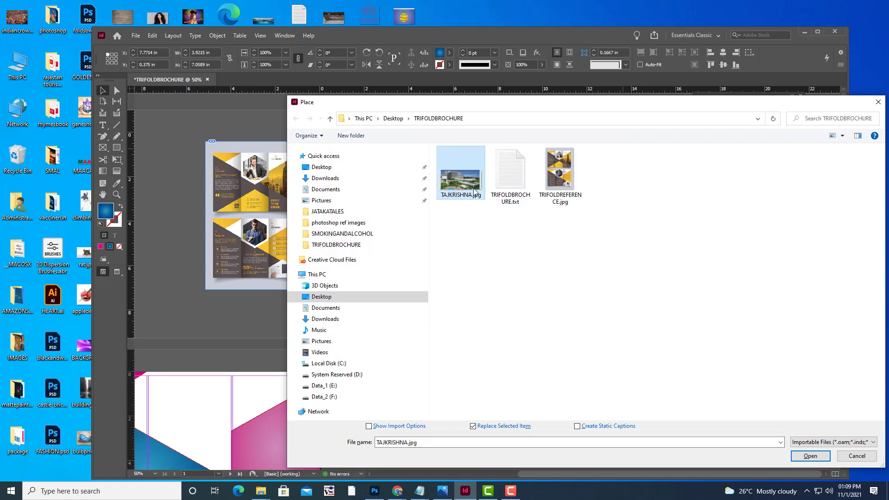
{"action": "left_click_drag", "start_coordinate": [505, 102], "coordinate": [410, 33]}
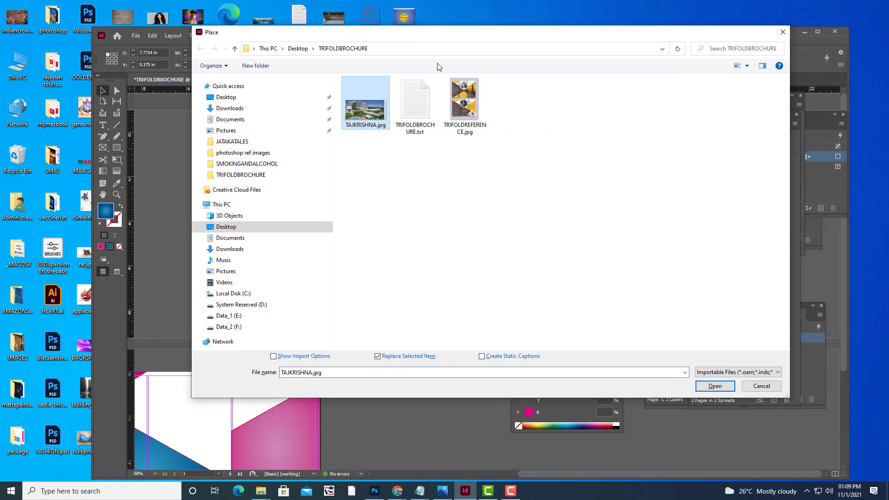
{"action": "left_click", "coordinate": [713, 386]}
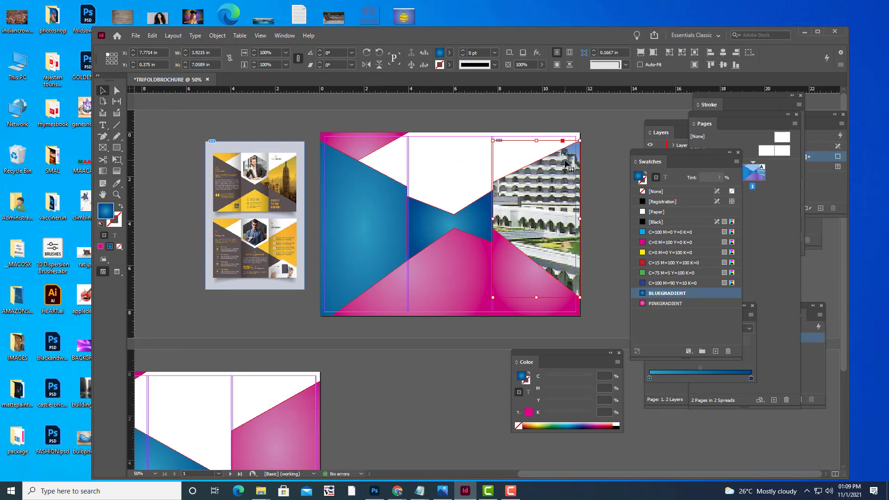
Set the placed hotel photo's display performance to High Quality Display.
{"action": "right_click", "coordinate": [565, 162]}
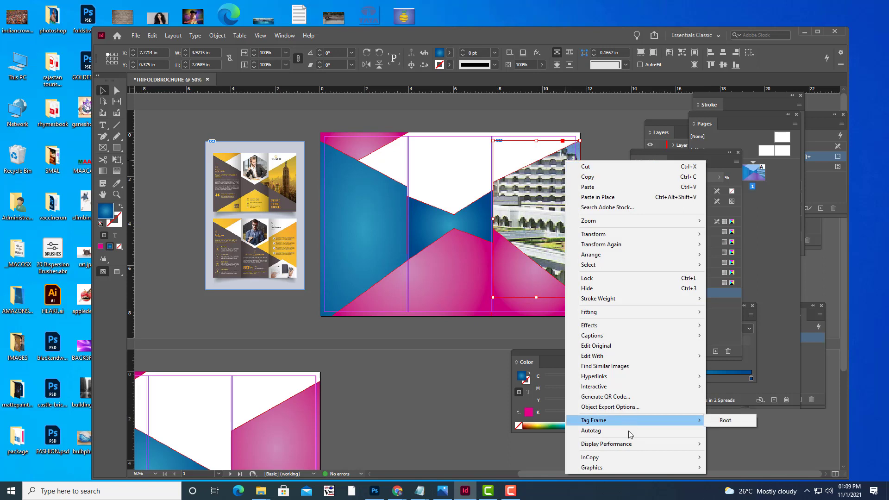
{"action": "mouse_move", "coordinate": [665, 444]}
{"action": "left_click", "coordinate": [732, 465]}
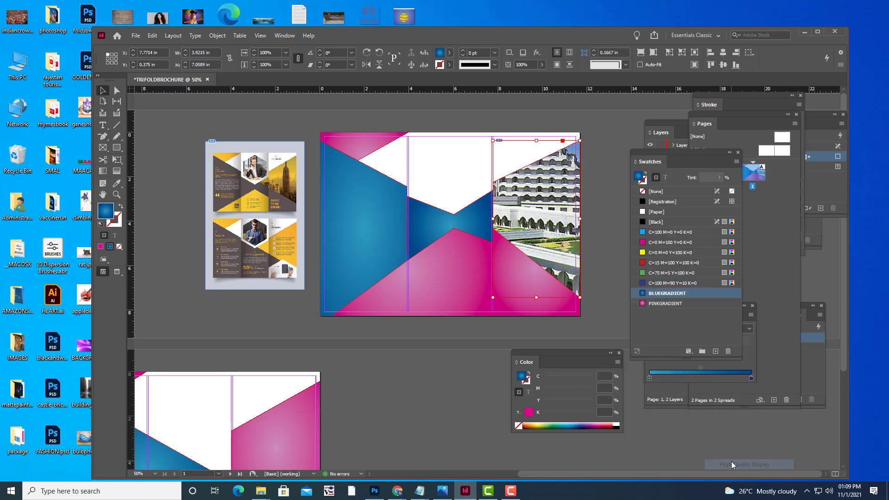
Fit the hotel photo with Fill Frame Proportionally and shift the image down inside its frame.
{"action": "right_click", "coordinate": [569, 193]}
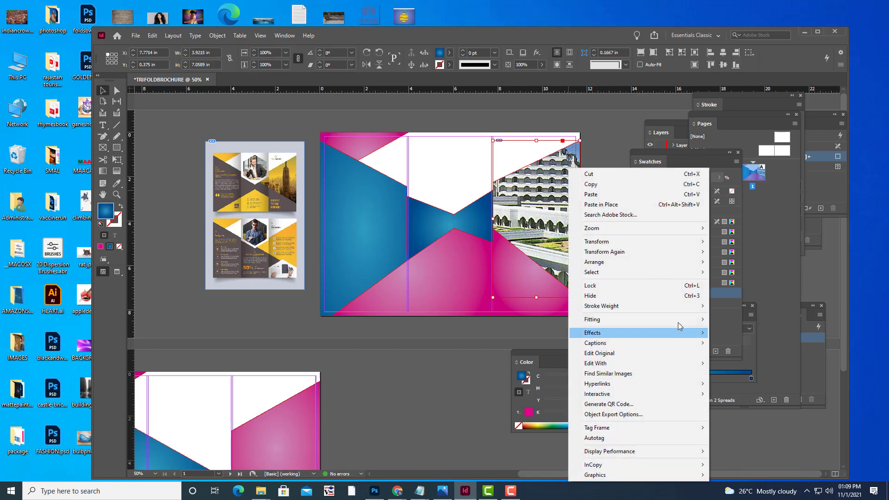
{"action": "mouse_move", "coordinate": [676, 321]}
{"action": "left_click", "coordinate": [738, 323]}
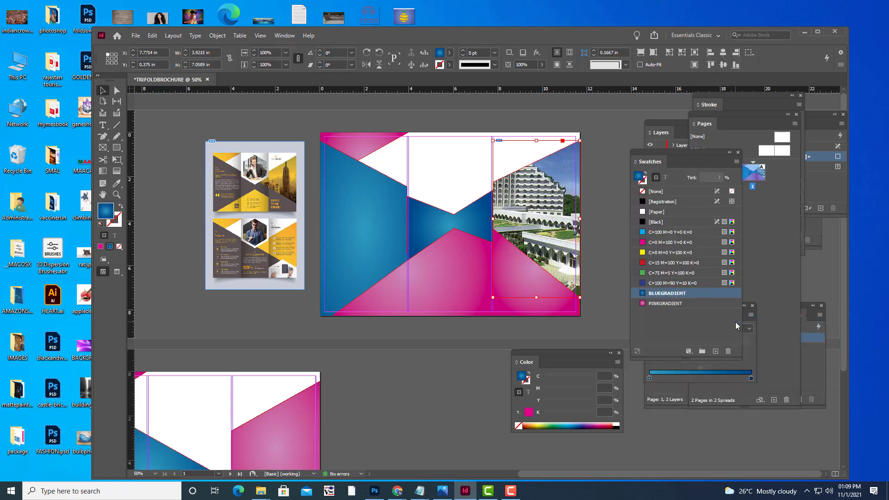
{"action": "left_click", "coordinate": [117, 91]}
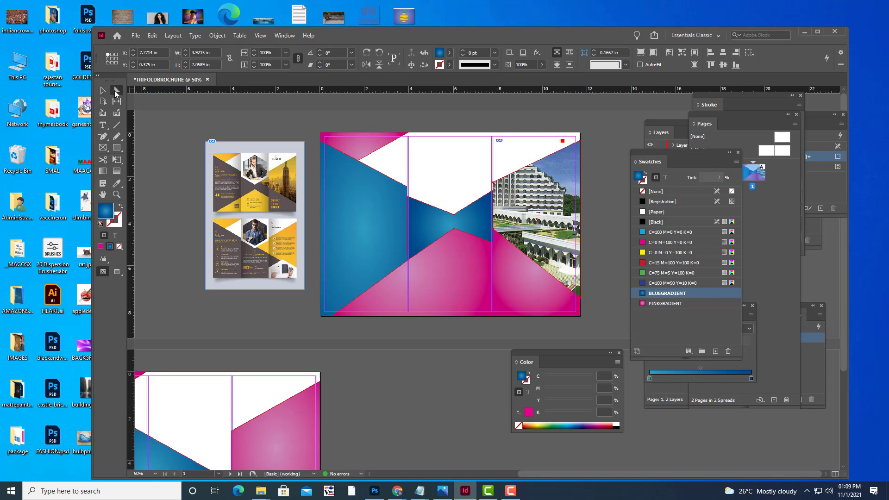
{"action": "mouse_move", "coordinate": [536, 191]}
{"action": "left_mouse_down"}
{"action": "mouse_move", "coordinate": [564, 204]}
{"action": "mouse_move", "coordinate": [544, 203]}
{"action": "mouse_move", "coordinate": [555, 190]}
{"action": "mouse_move", "coordinate": [564, 191]}
{"action": "mouse_move", "coordinate": [534, 204]}
{"action": "left_mouse_up"}
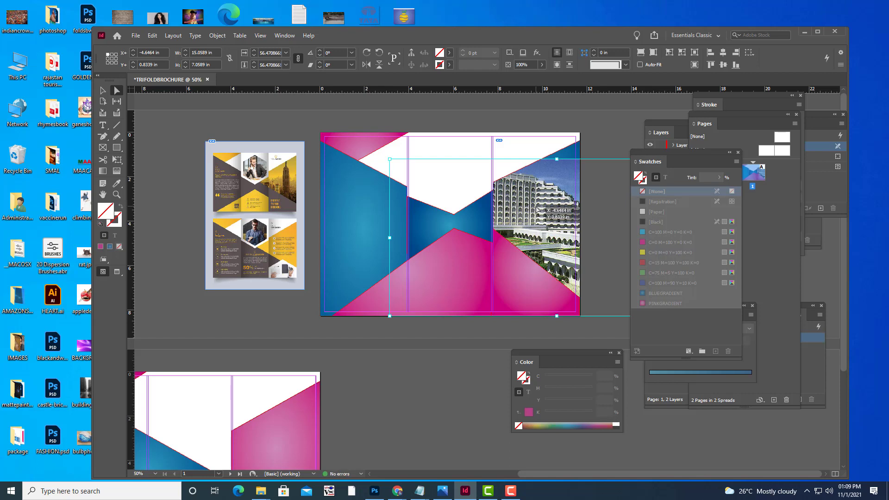
Resize and reposition the photo frame so the building sits within the right panel.
{"action": "key", "text": "ctrl+minus"}
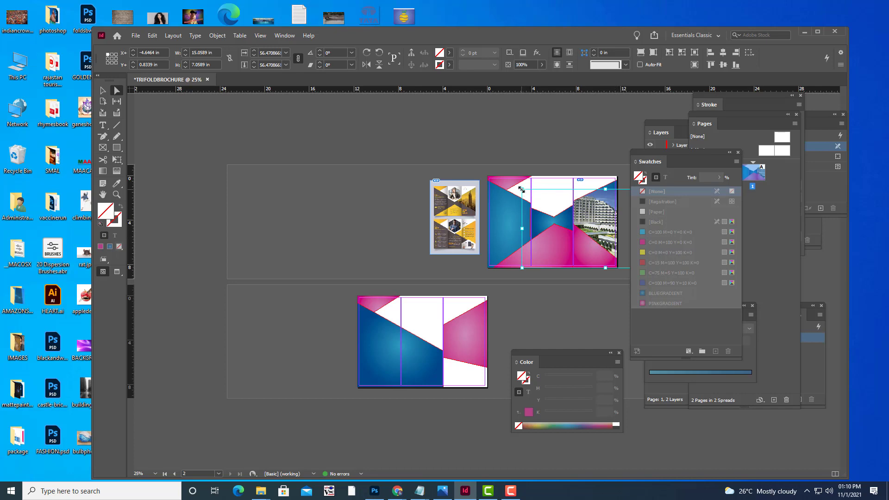
{"action": "left_click_drag", "start_coordinate": [521, 189], "coordinate": [601, 210]}
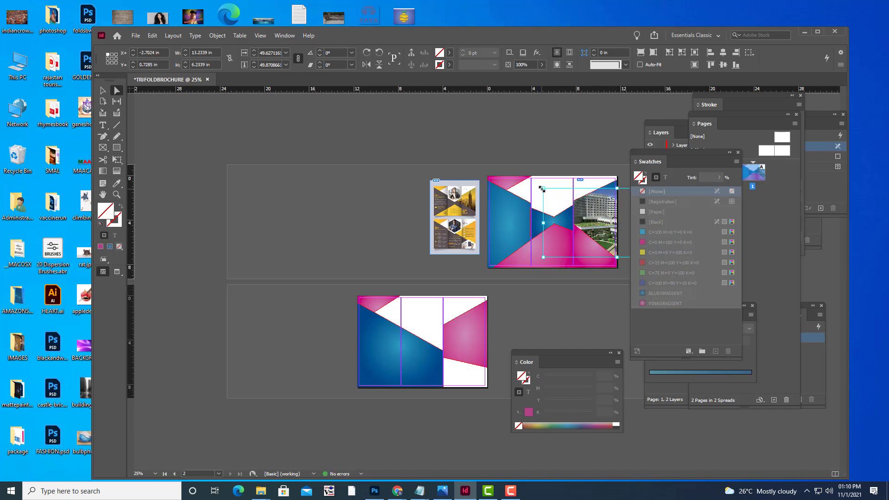
{"action": "left_click_drag", "start_coordinate": [541, 189], "coordinate": [549, 195]}
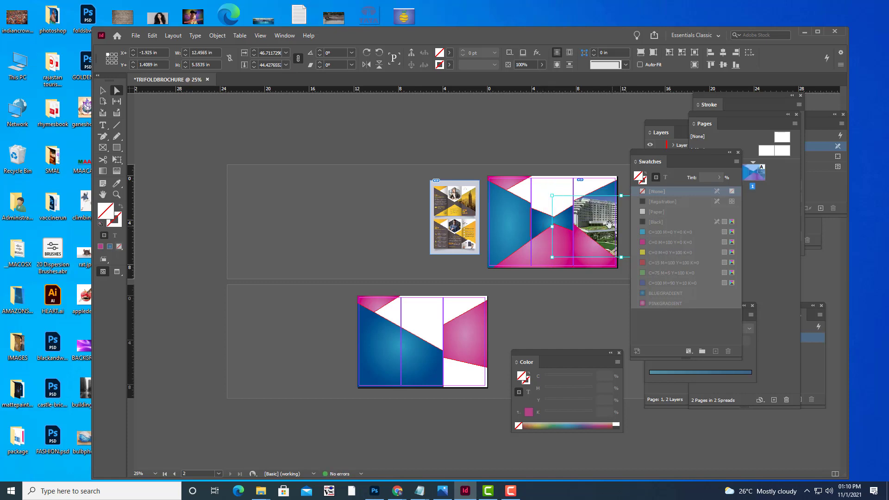
{"action": "left_click_drag", "start_coordinate": [608, 224], "coordinate": [605, 223]}
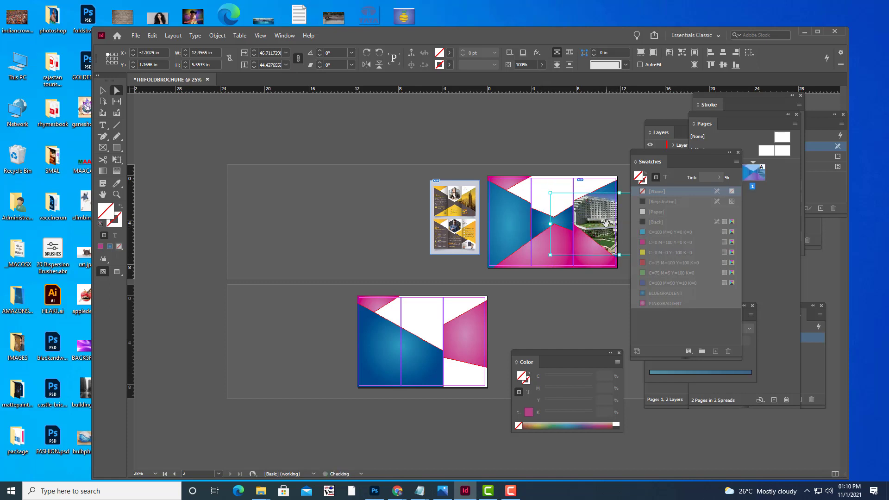
{"action": "left_click", "coordinate": [585, 312]}
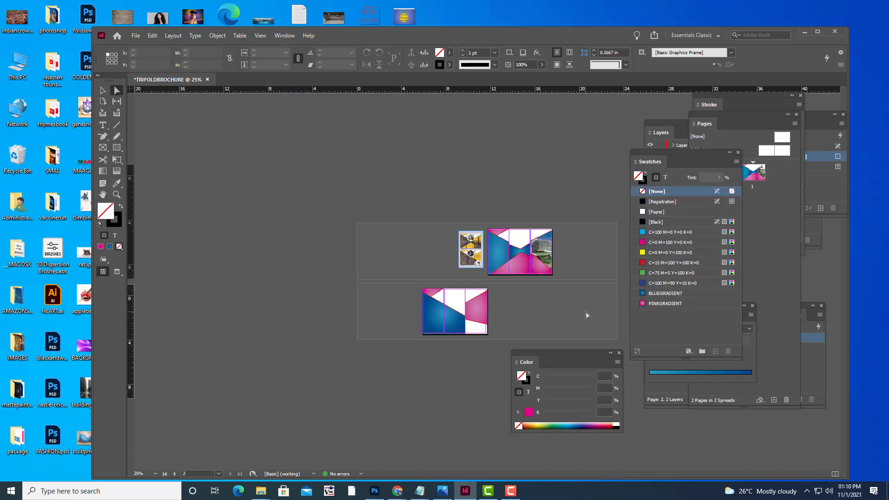
{"action": "key", "text": "ctrl+="}
{"action": "key", "text": "h"}
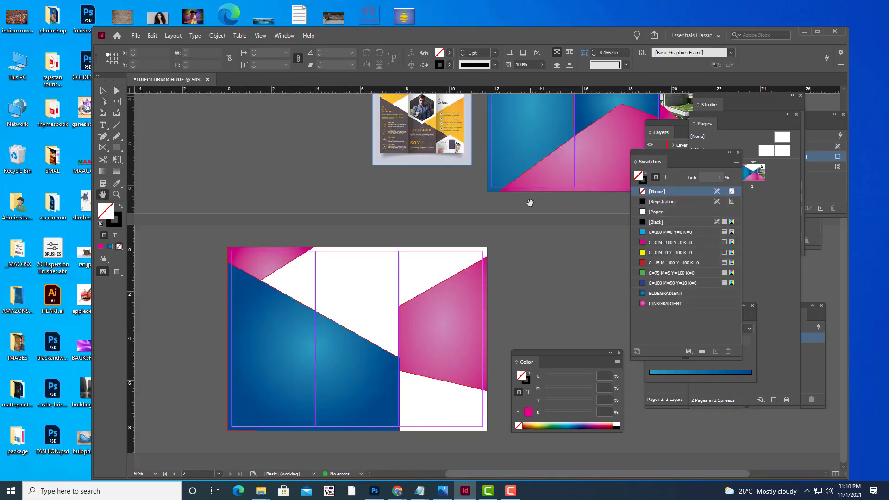
{"action": "left_click_drag", "start_coordinate": [533, 202], "coordinate": [366, 313]}
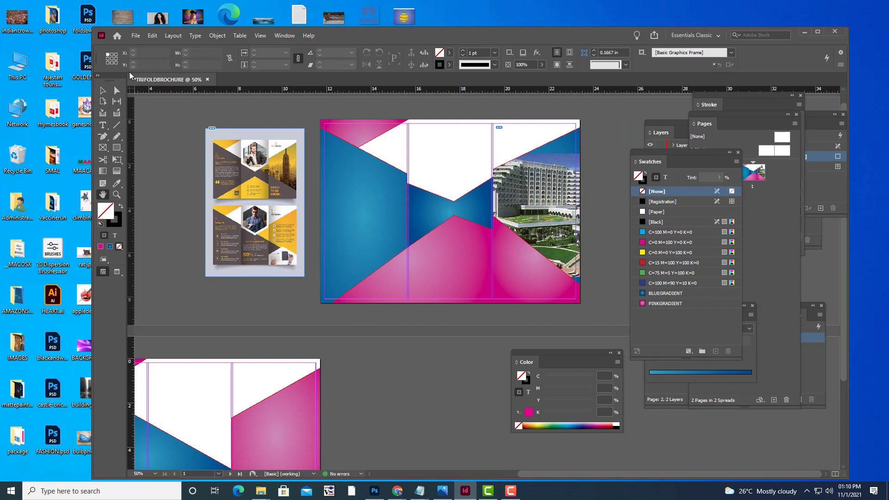
Rotate the hotel photo frame about 10° and enlarge it rightward and down-left.
{"action": "left_click", "coordinate": [103, 90]}
{"action": "left_click", "coordinate": [558, 200]}
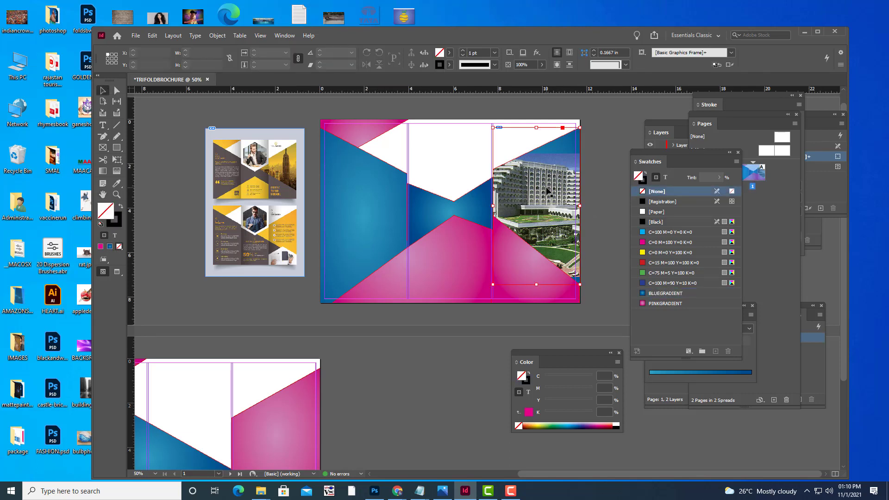
{"action": "left_click_drag", "start_coordinate": [588, 286], "coordinate": [601, 279]}
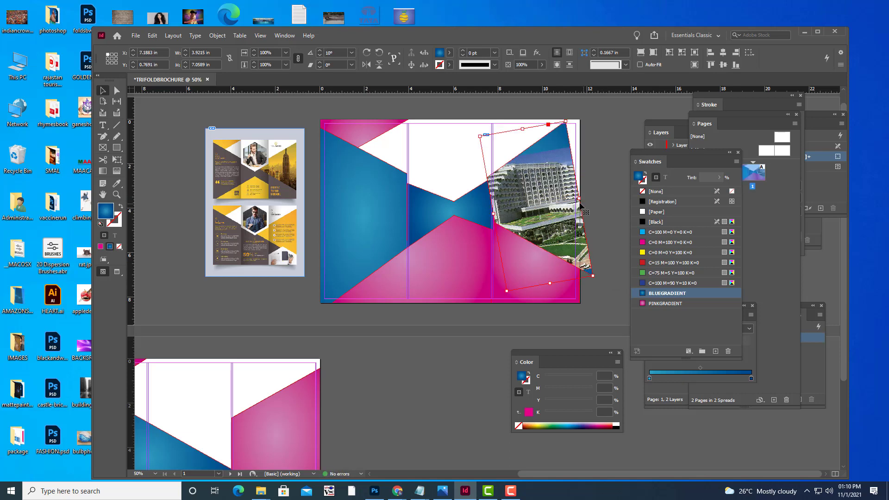
{"action": "left_click_drag", "start_coordinate": [578, 198], "coordinate": [603, 192]}
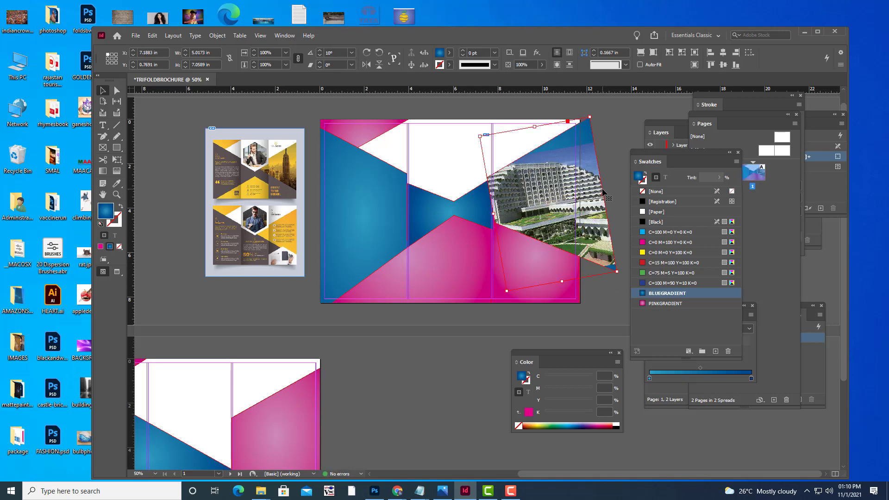
{"action": "left_click_drag", "start_coordinate": [506, 292], "coordinate": [491, 299]}
{"action": "left_click", "coordinate": [616, 135]}
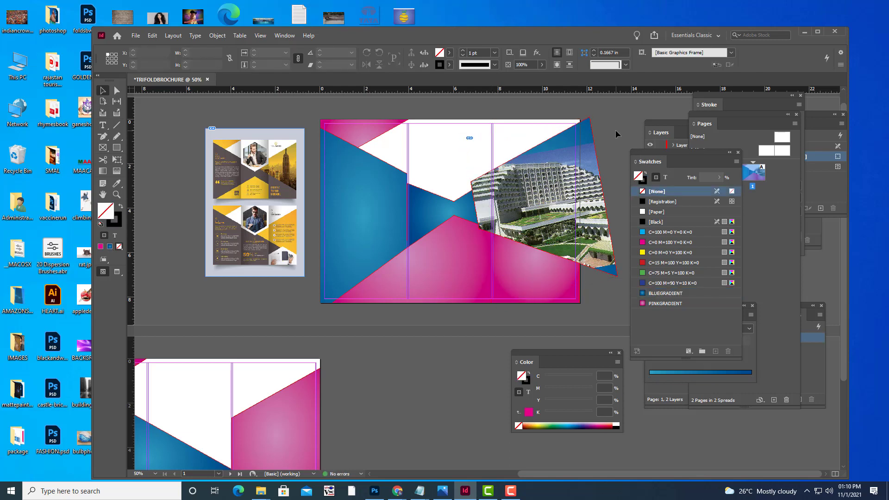
Undo the resize and rotation back to the unrotated frame, then select the photo inside it.
{"action": "key", "text": "ctrl+minus"}
{"action": "key", "text": "ctrl+equal"}
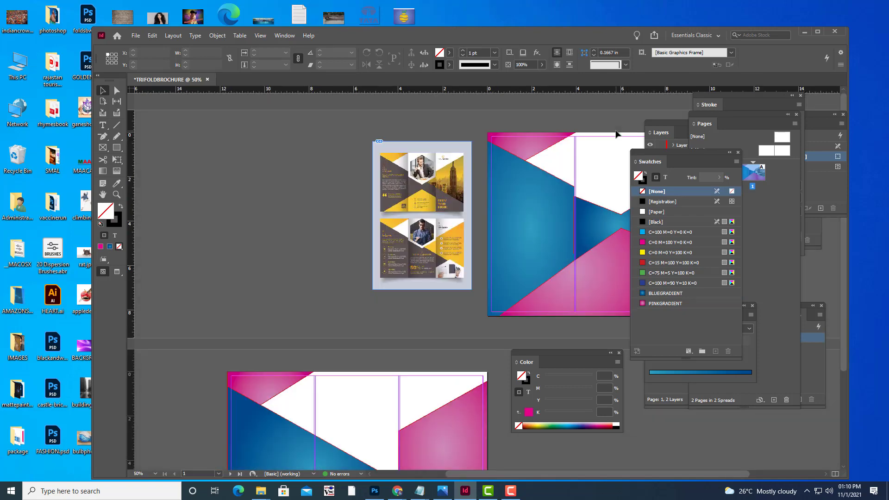
{"action": "key", "text": "h"}
{"action": "left_click_drag", "start_coordinate": [550, 218], "coordinate": [355, 234]}
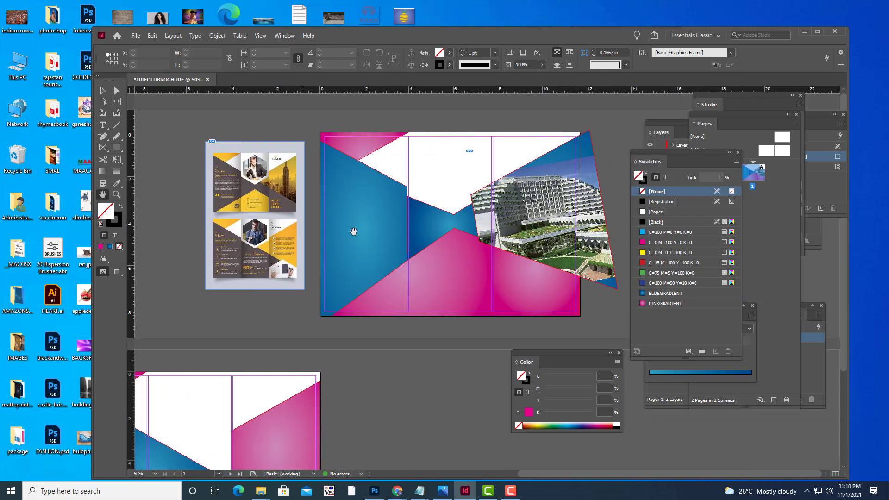
{"action": "key", "text": "ctrl+z"}
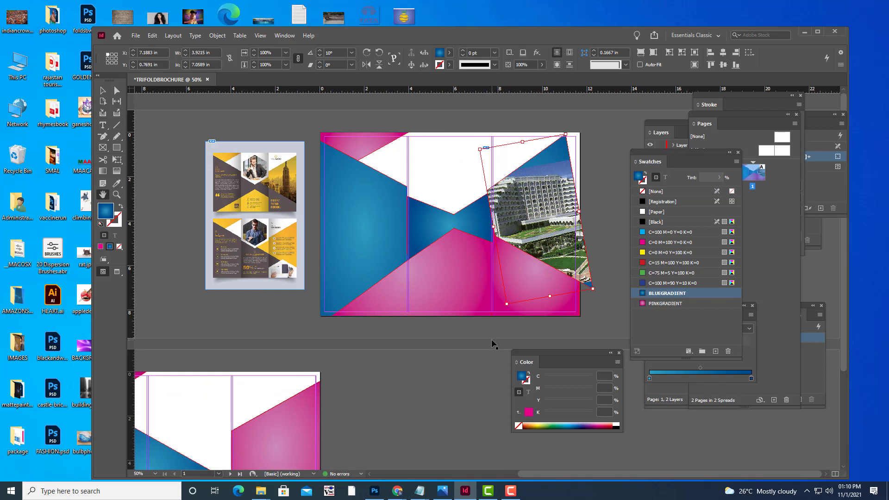
{"action": "key", "text": "ctrl+shift+z"}
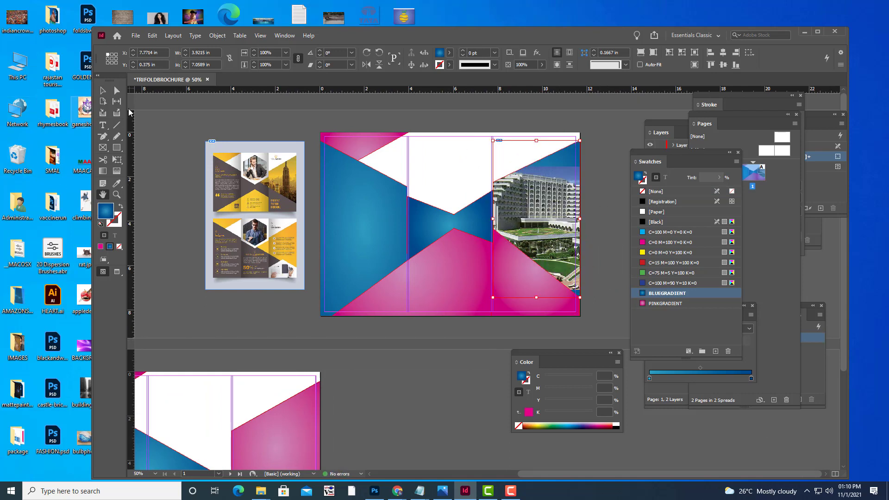
{"action": "left_click", "coordinate": [116, 92]}
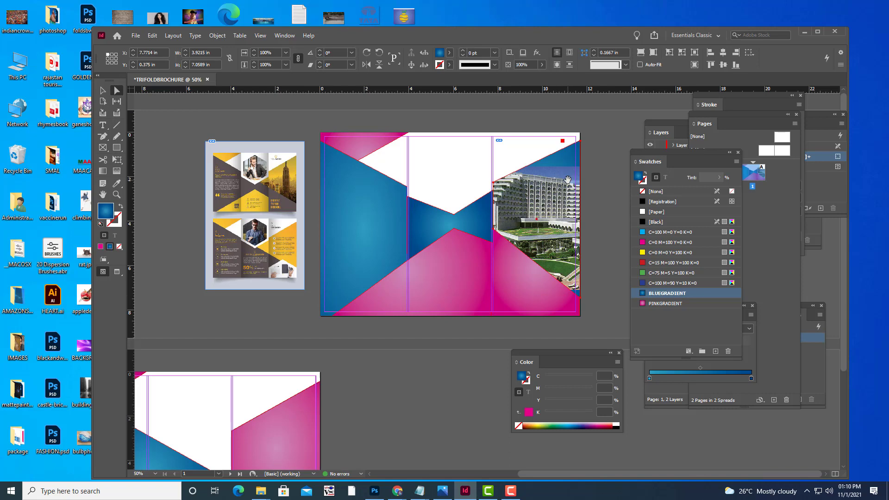
{"action": "left_click", "coordinate": [567, 179]}
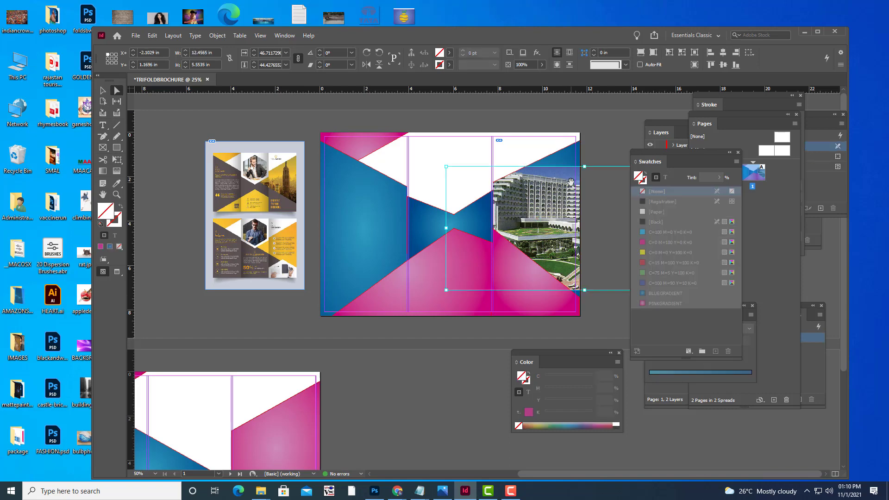
Scale and move the hotel photo so it fills the right panel up to the page top.
{"action": "scroll", "coordinate": [570, 182], "scroll_direction": "down", "scroll_amount": 2}
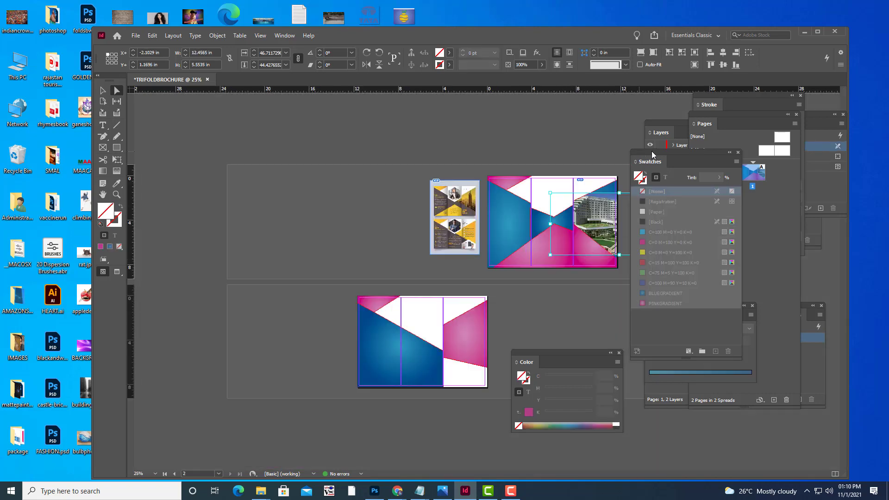
{"action": "left_click_drag", "start_coordinate": [653, 134], "coordinate": [703, 132]}
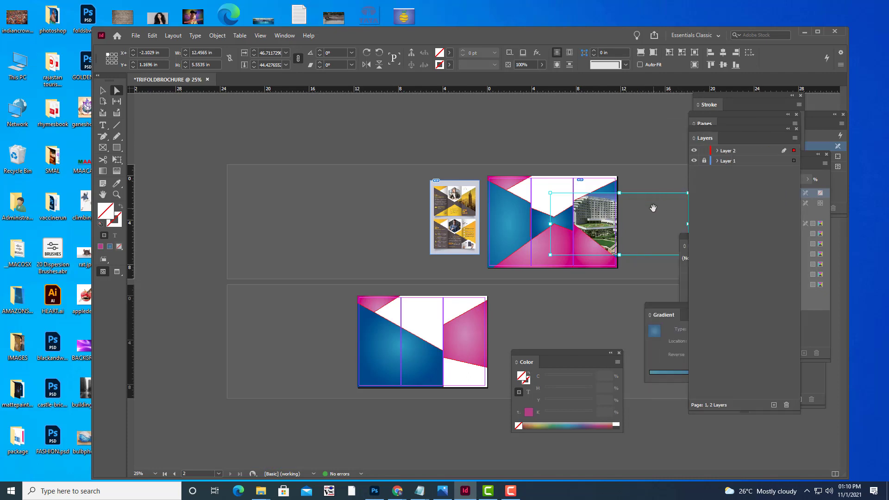
{"action": "left_click_drag", "start_coordinate": [650, 211], "coordinate": [635, 208]}
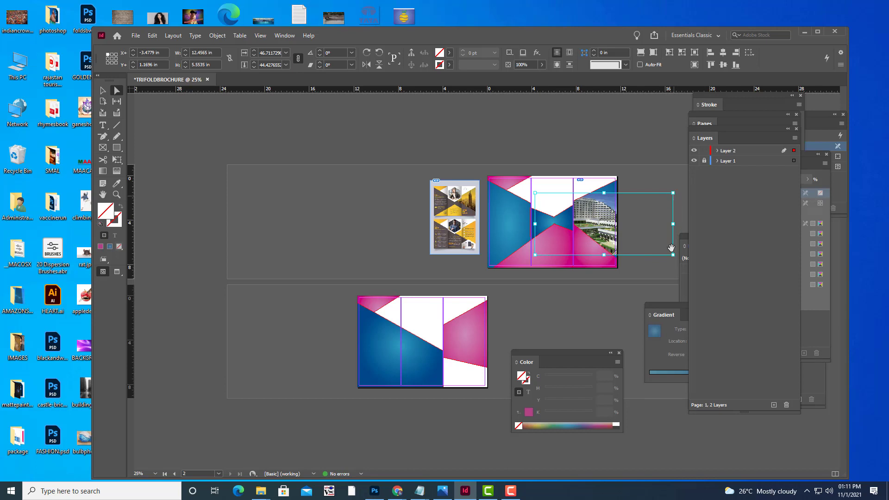
{"action": "left_click_drag", "start_coordinate": [672, 254], "coordinate": [681, 267]}
{"action": "left_click_drag", "start_coordinate": [608, 194], "coordinate": [600, 214]}
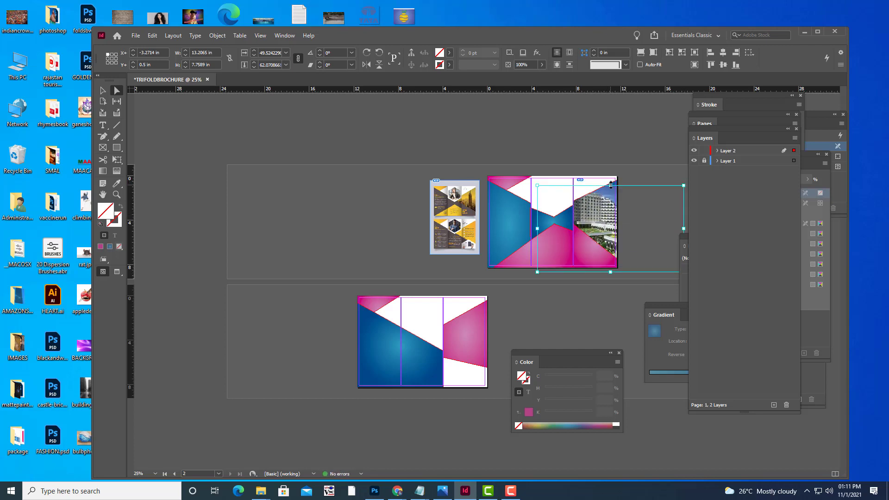
{"action": "left_click_drag", "start_coordinate": [611, 185], "coordinate": [610, 183]}
{"action": "left_click_drag", "start_coordinate": [596, 213], "coordinate": [599, 213]}
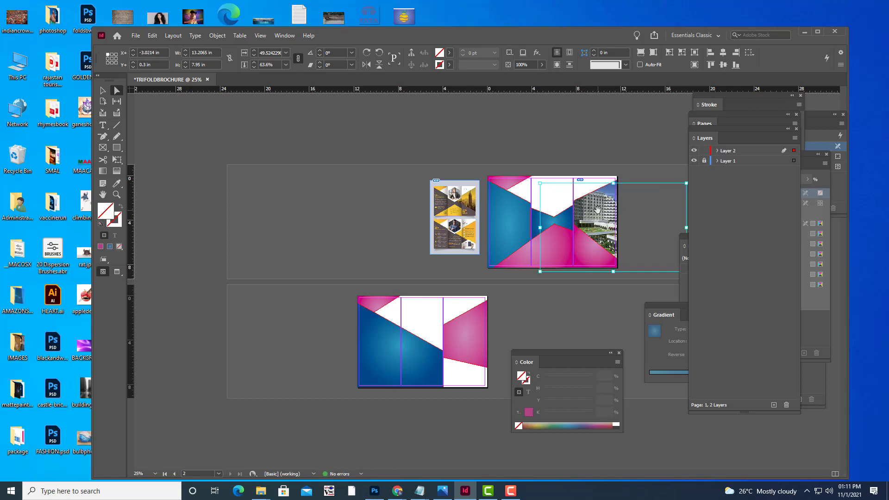
{"action": "left_click", "coordinate": [648, 154]}
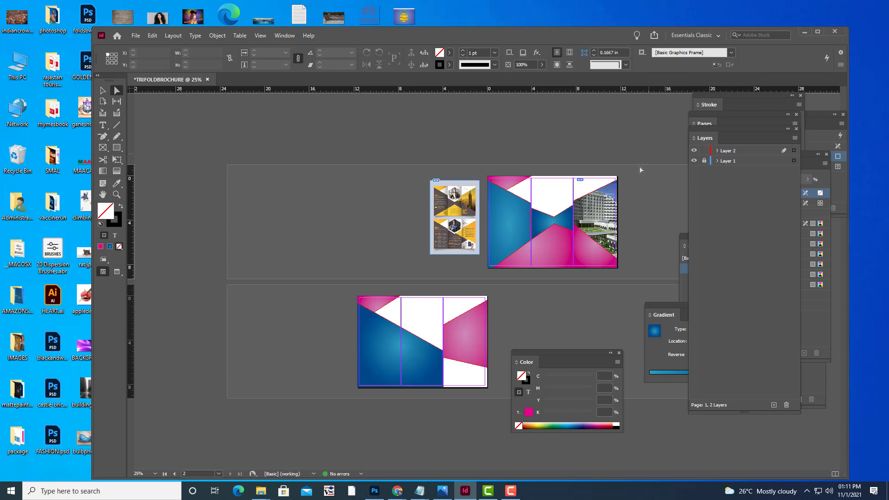
Lower the hotel photo frame's opacity to 45%.
{"action": "left_click", "coordinate": [612, 207]}
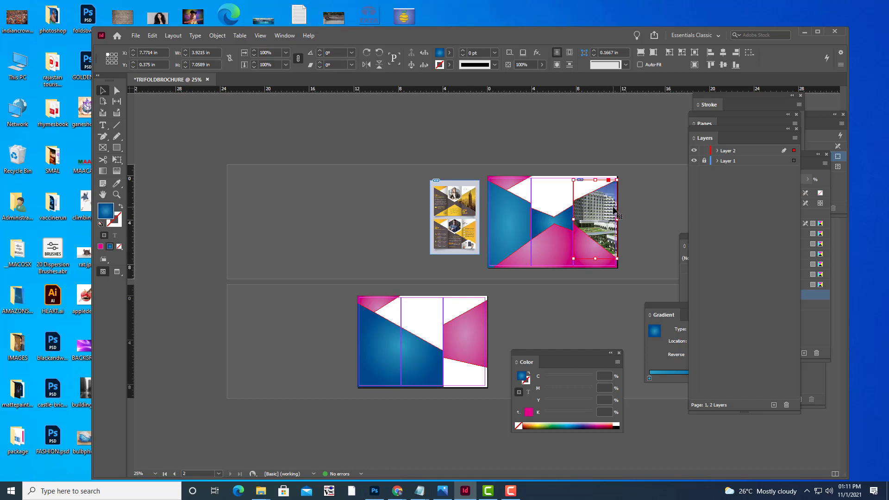
{"action": "left_click", "coordinate": [540, 65]}
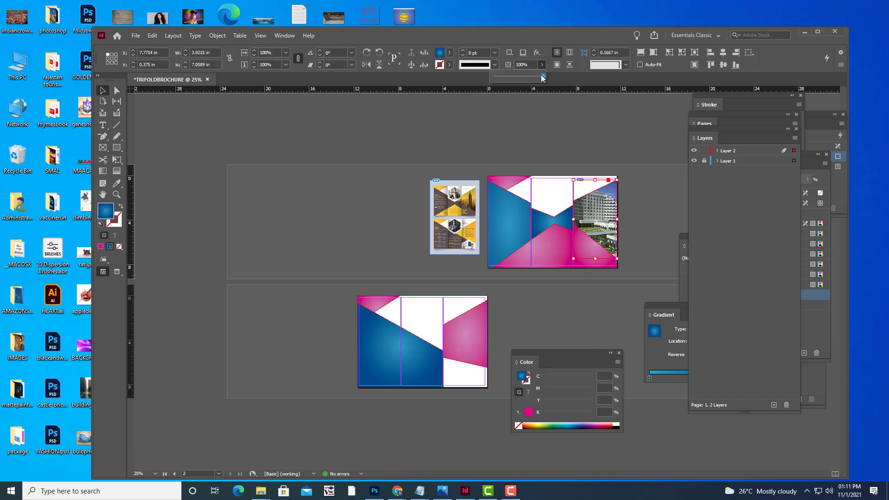
{"action": "mouse_move", "coordinate": [541, 78]}
{"action": "left_mouse_down"}
{"action": "mouse_move", "coordinate": [510, 76]}
{"action": "mouse_move", "coordinate": [543, 78]}
{"action": "left_mouse_up"}
{"action": "left_click", "coordinate": [645, 210]}
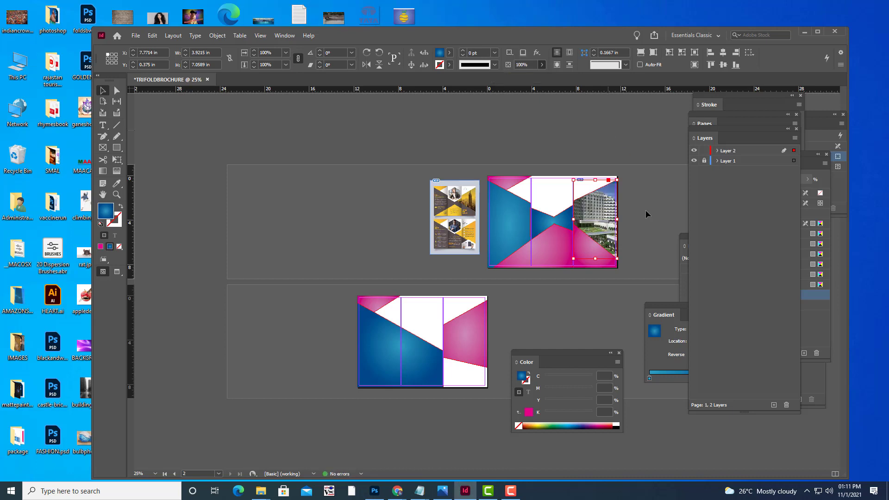
{"action": "left_click", "coordinate": [117, 90]}
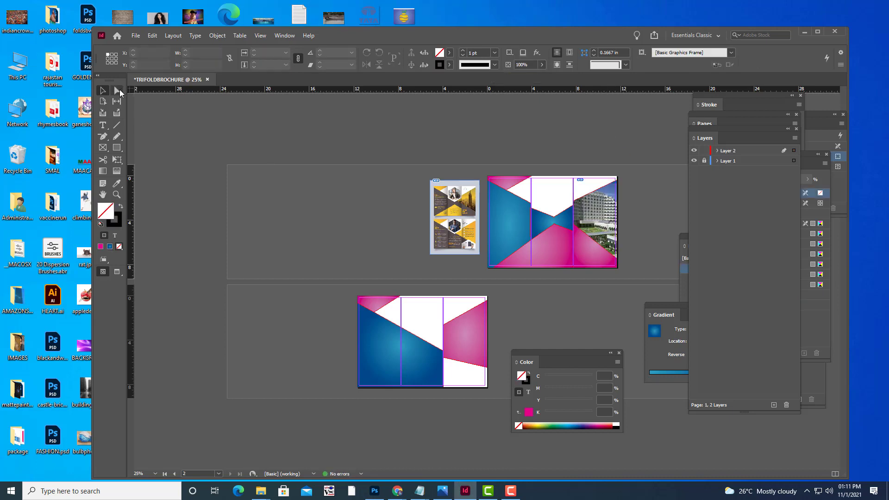
Set the hotel image's own opacity to 65% so the blue shape shows through.
{"action": "left_click", "coordinate": [595, 214]}
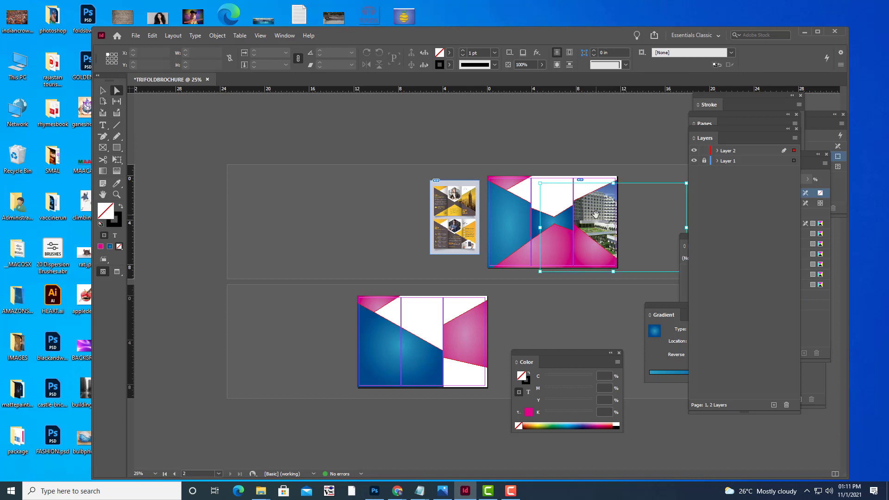
{"action": "left_click", "coordinate": [541, 64]}
{"action": "left_click_drag", "start_coordinate": [543, 77], "coordinate": [509, 82]}
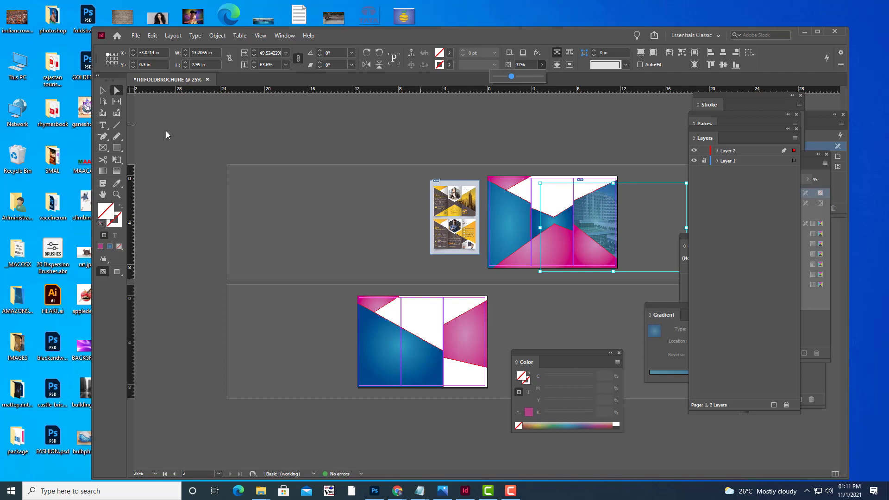
{"action": "left_click", "coordinate": [103, 90]}
{"action": "left_click", "coordinate": [367, 221]}
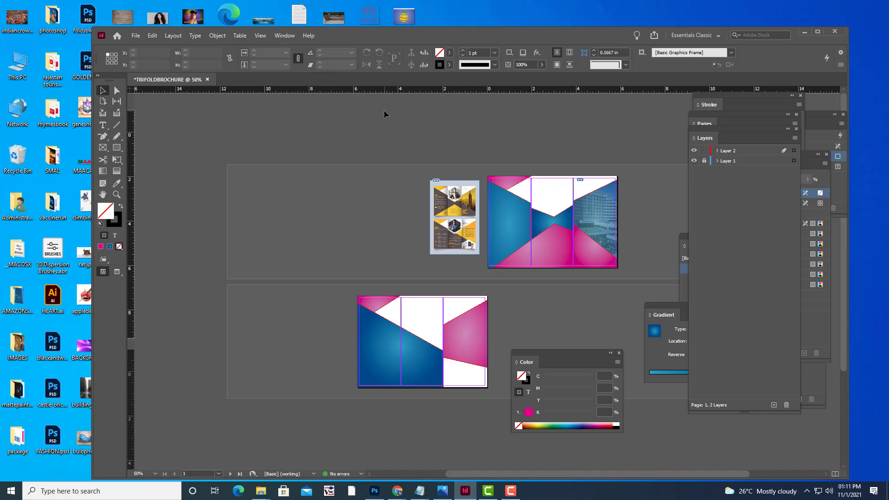
{"action": "key", "text": "ctrl+equal"}
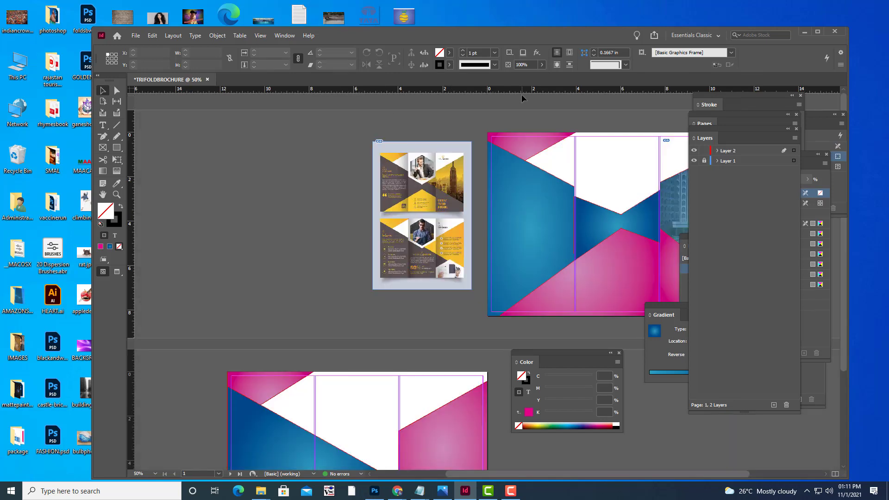
{"action": "key", "text": "ctrl+equal"}
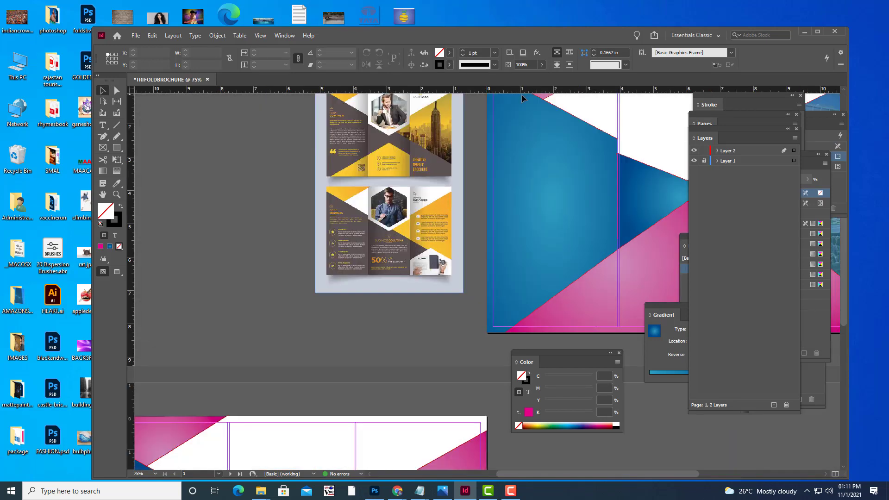
{"action": "key", "text": "h"}
{"action": "scroll", "coordinate": [191, 260], "scroll_direction": "down", "scroll_amount": 5}
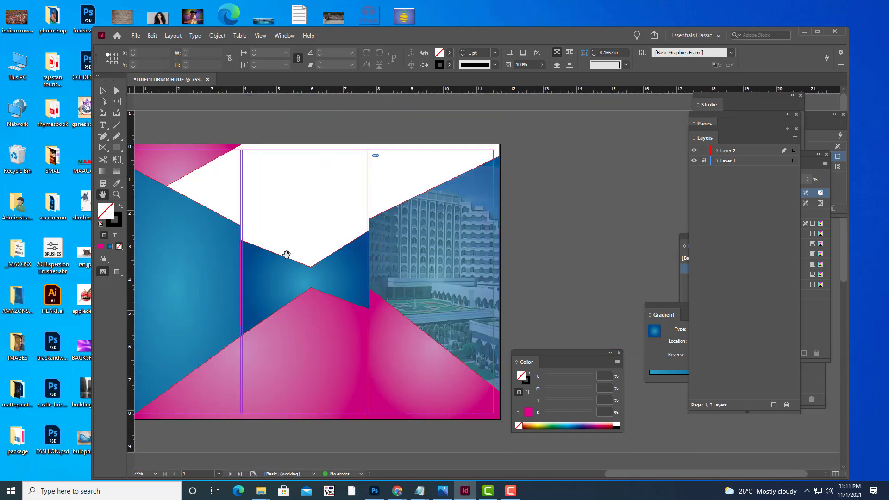
{"action": "left_click_drag", "start_coordinate": [287, 254], "coordinate": [344, 243]}
{"action": "left_click_drag", "start_coordinate": [492, 229], "coordinate": [515, 224]}
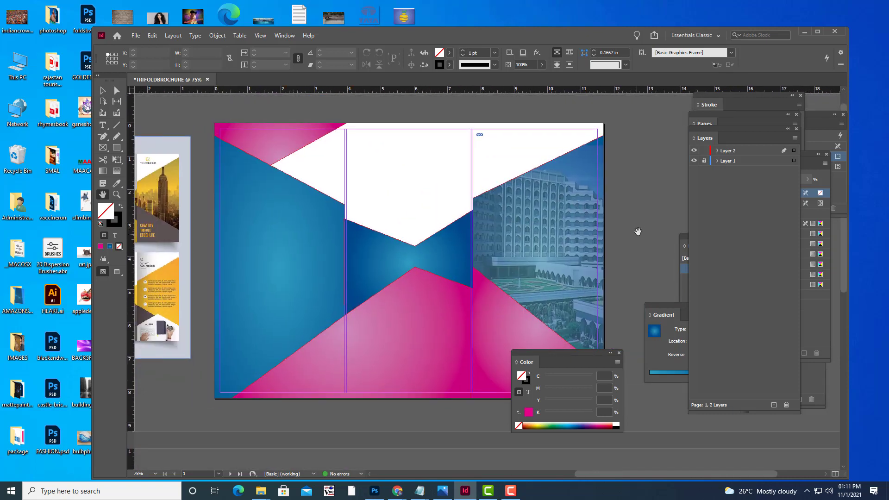
{"action": "key", "text": "ctrl+minus"}
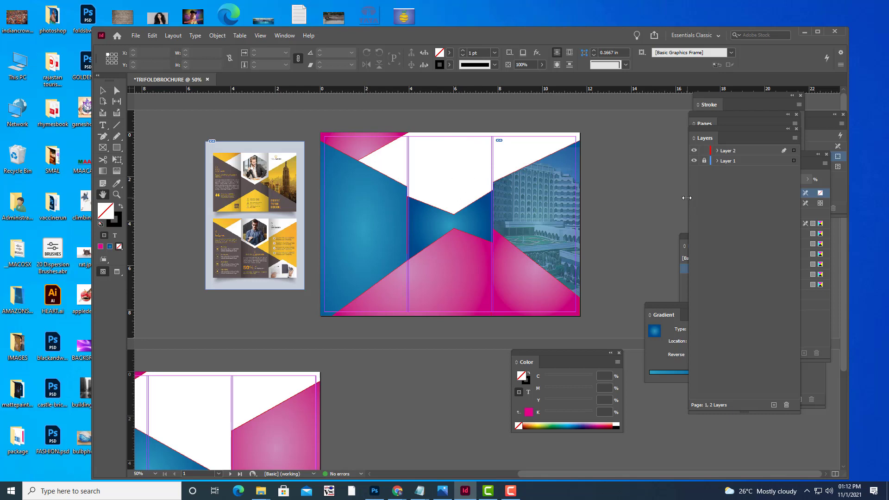
Draw a six-sided hexagon in the white area of the middle panel.
{"action": "key", "text": "ctrl+equal"}
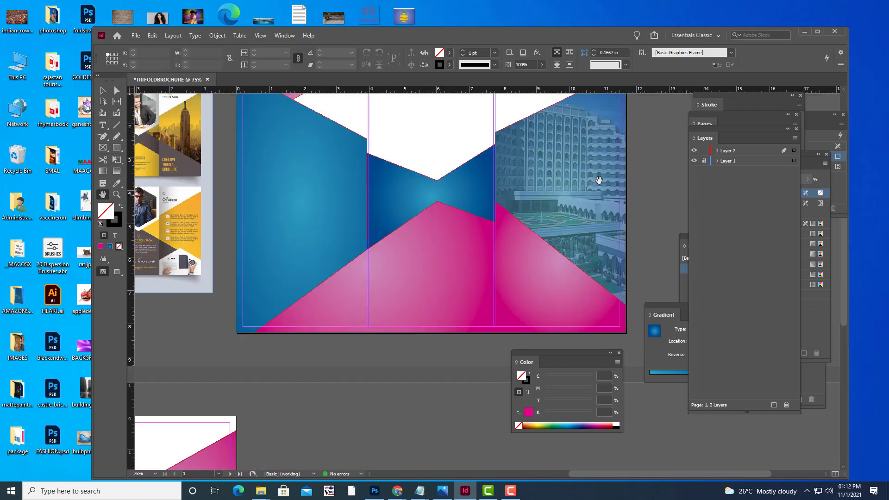
{"action": "scroll", "coordinate": [528, 175], "scroll_direction": "up", "scroll_amount": 3}
{"action": "scroll", "coordinate": [528, 176], "scroll_direction": "down", "scroll_amount": 2}
{"action": "scroll", "coordinate": [453, 223], "scroll_direction": "up", "scroll_amount": 2}
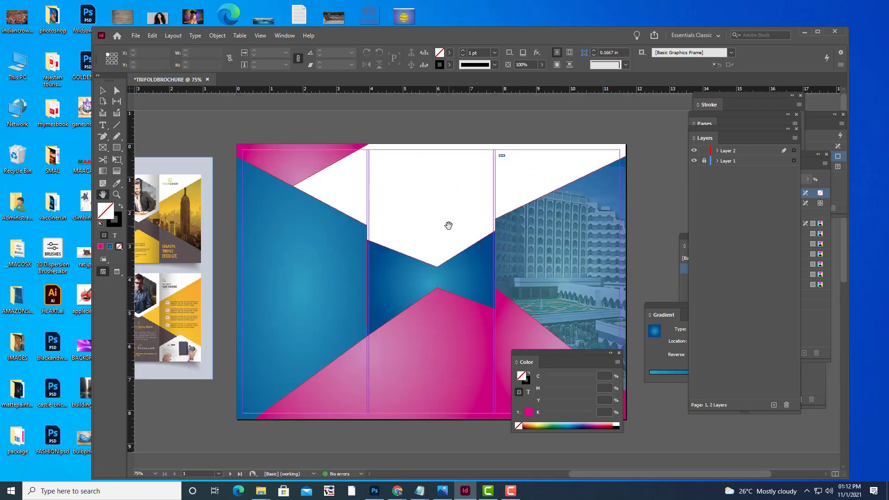
{"action": "left_click_drag", "start_coordinate": [336, 244], "coordinate": [372, 248]}
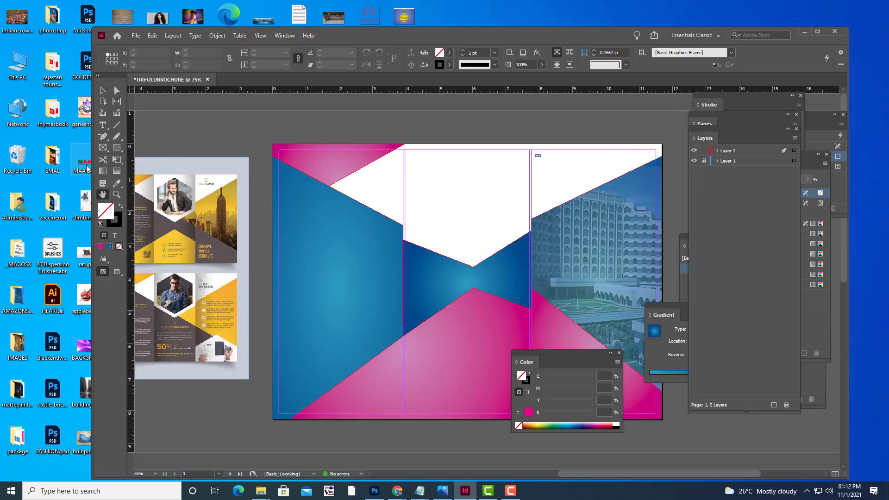
{"action": "left_click", "coordinate": [116, 149]}
{"action": "left_click", "coordinate": [117, 149]}
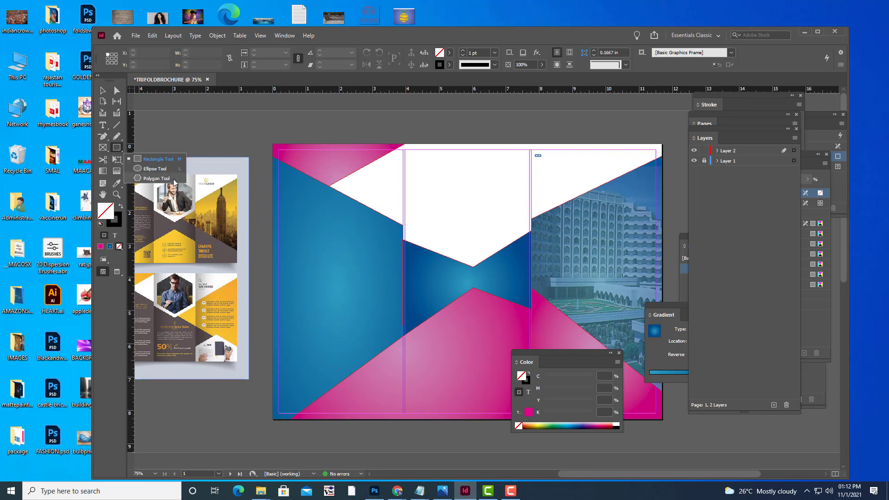
{"action": "left_click", "coordinate": [453, 177]}
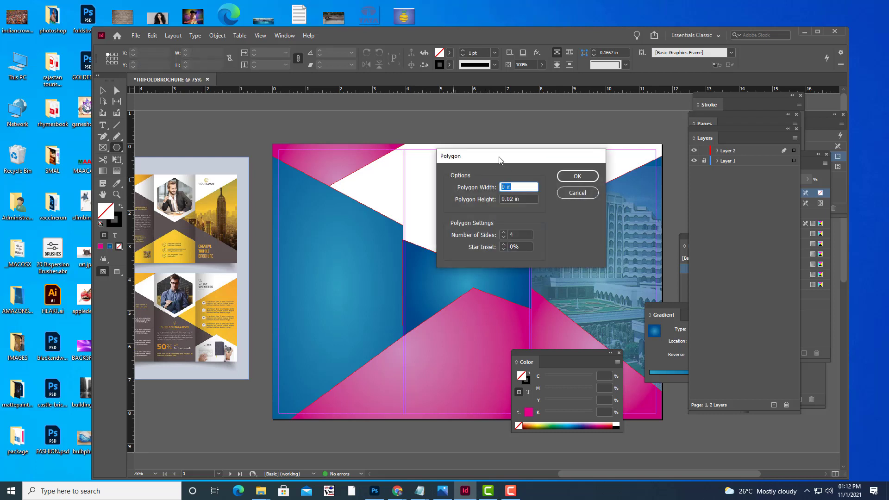
{"action": "left_click_drag", "start_coordinate": [505, 162], "coordinate": [521, 190]}
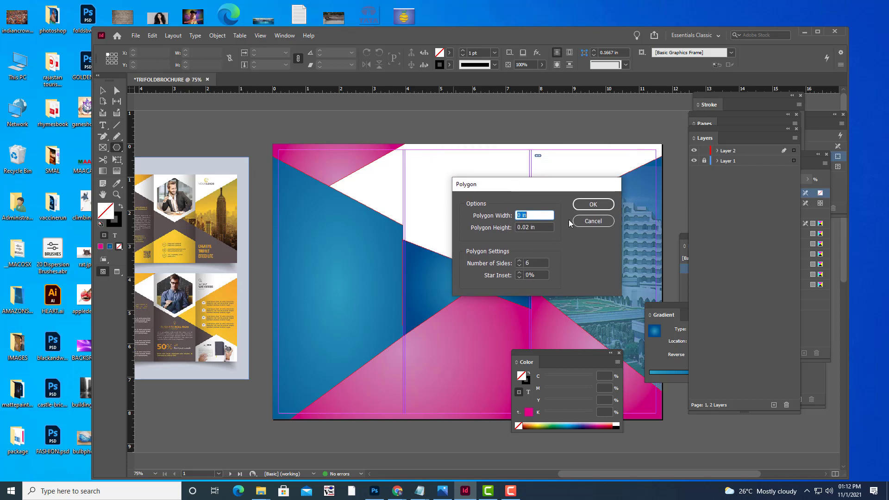
{"action": "left_click", "coordinate": [588, 204]}
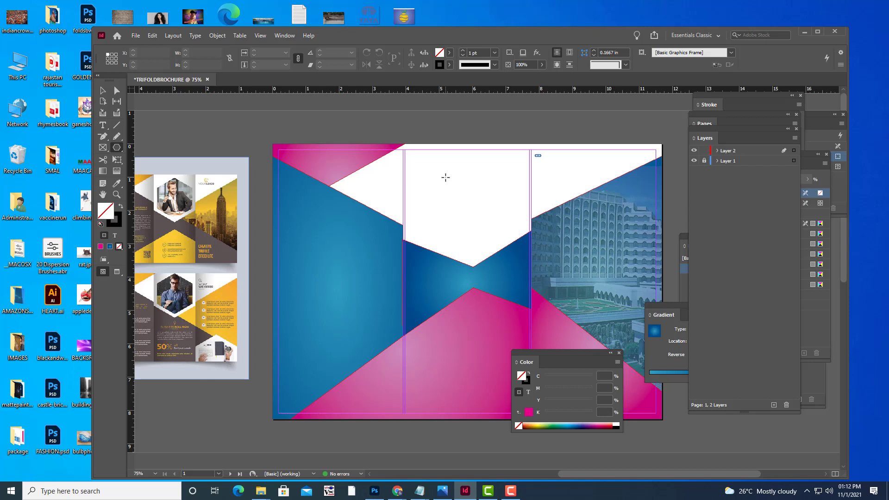
{"action": "left_click_drag", "start_coordinate": [445, 177], "coordinate": [514, 240]}
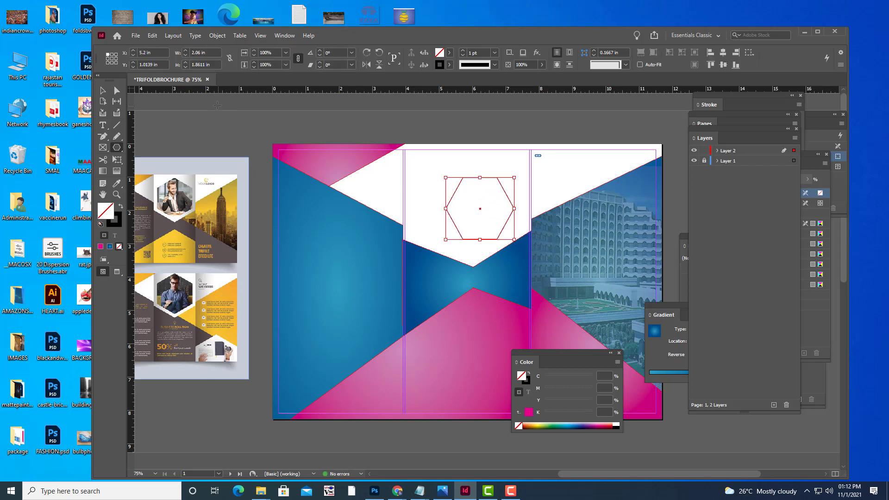
Move and enlarge the hexagon to about 3.07 × 2.77 in to fill the top white area.
{"action": "left_click", "coordinate": [103, 90]}
{"action": "left_click_drag", "start_coordinate": [509, 199], "coordinate": [515, 156]}
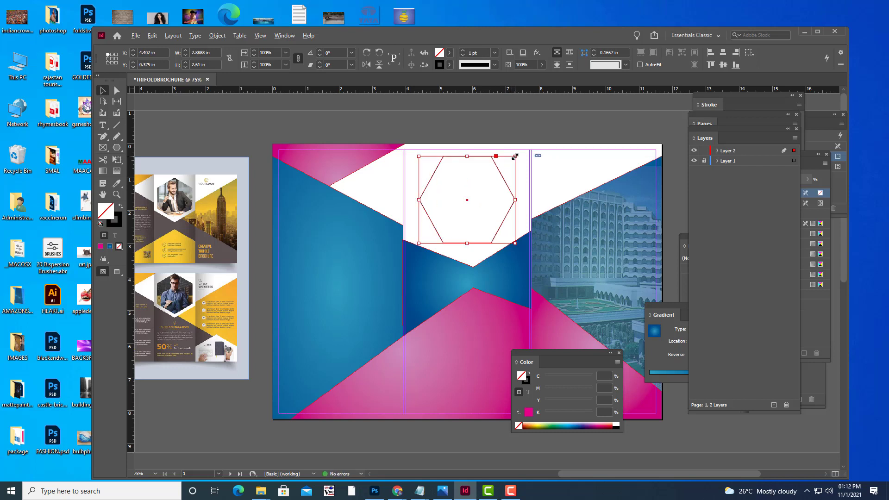
{"action": "left_click_drag", "start_coordinate": [515, 157], "coordinate": [516, 154]}
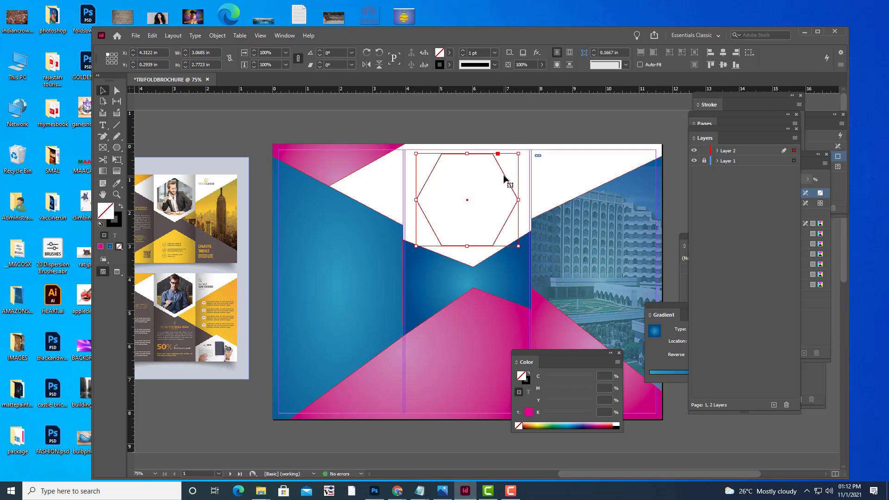
{"action": "left_click_drag", "start_coordinate": [505, 178], "coordinate": [504, 177]}
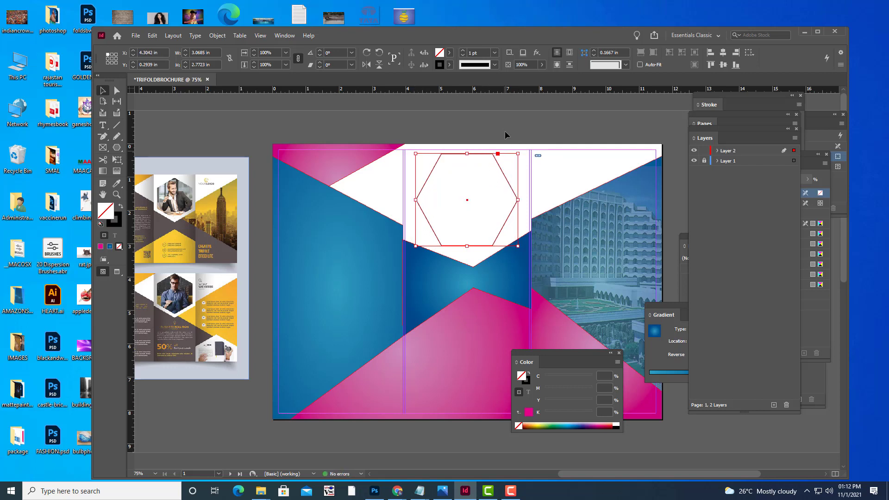
{"action": "left_click", "coordinate": [505, 130]}
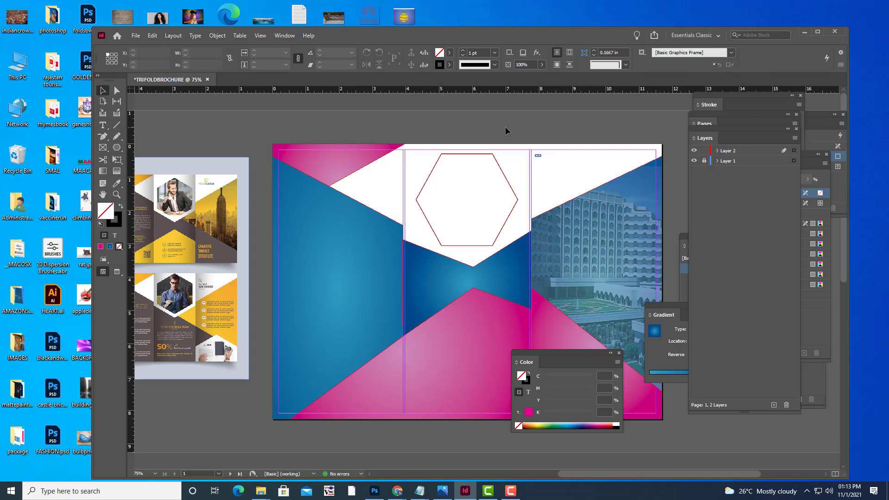
Fill the hexagon with red C=15 M=100 Y=100 K=0 and set its stroke to [None].
{"action": "key", "text": "ctrl+minus"}
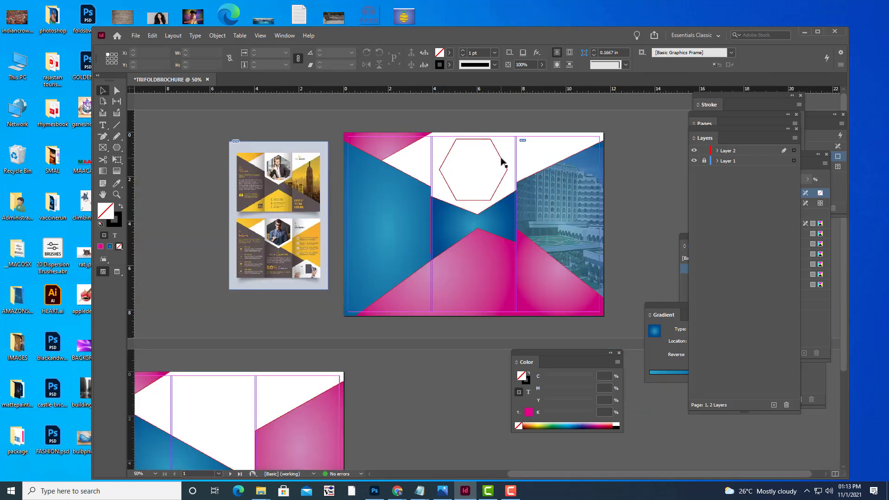
{"action": "left_click", "coordinate": [499, 141]}
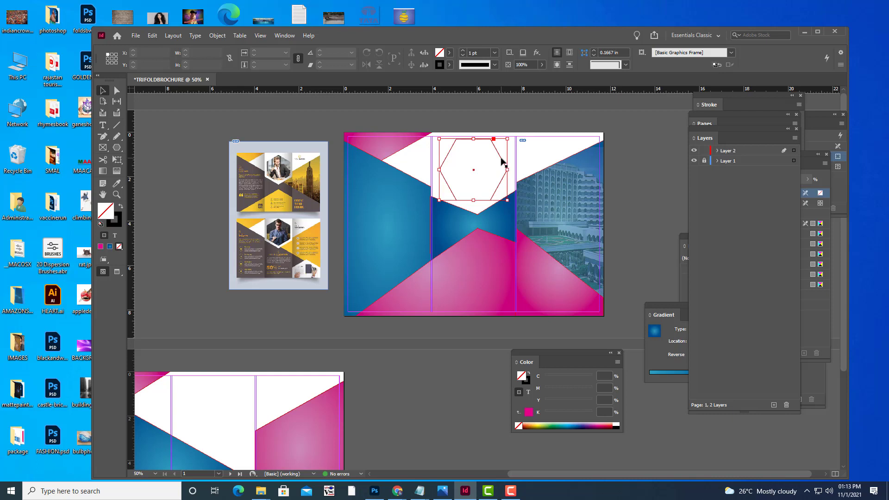
{"action": "left_click", "coordinate": [449, 54]}
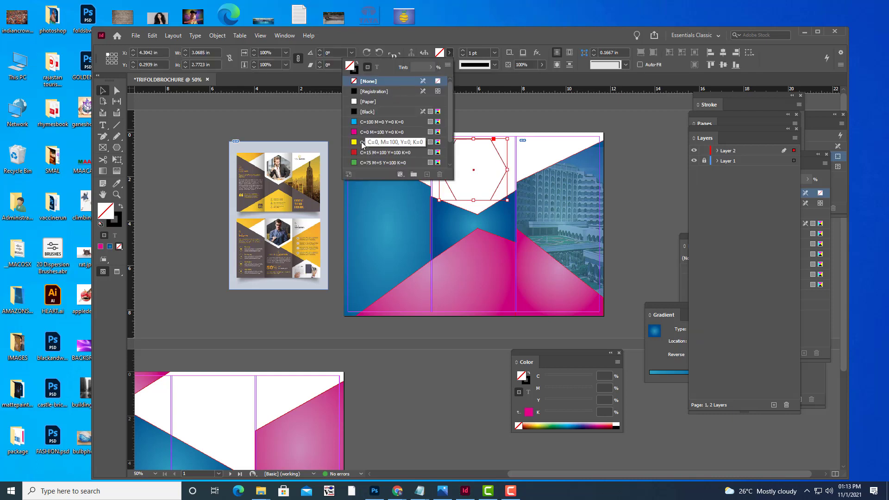
{"action": "left_click", "coordinate": [354, 155]}
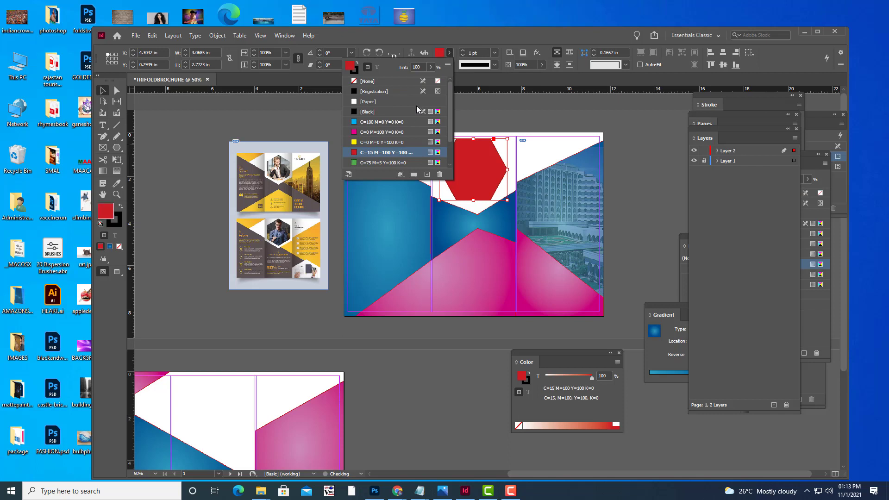
{"action": "left_click", "coordinate": [449, 65]}
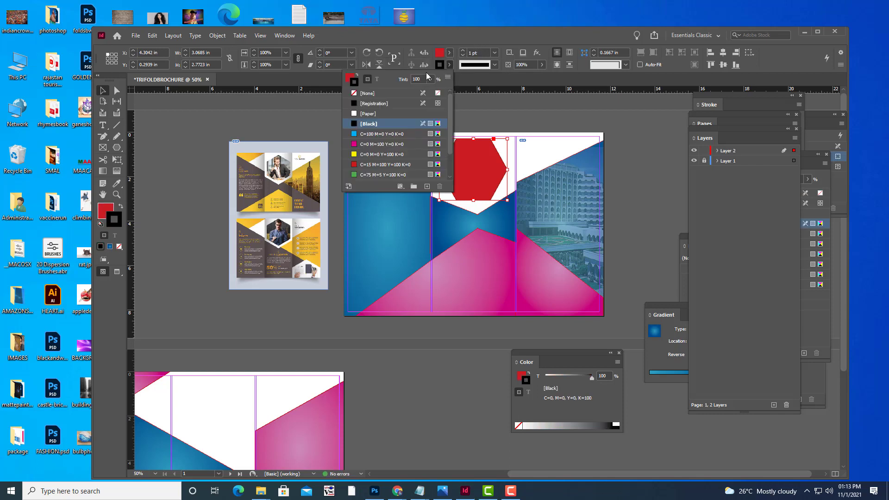
{"action": "left_click", "coordinate": [355, 93]}
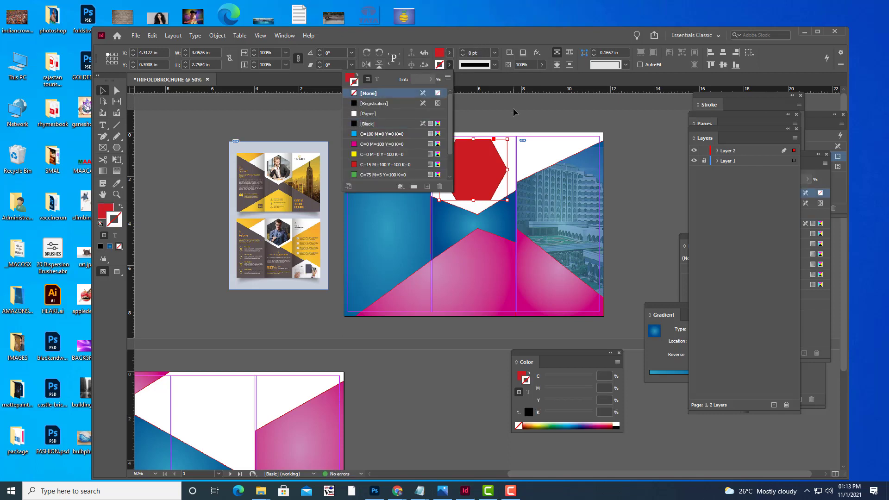
{"action": "left_click", "coordinate": [630, 137]}
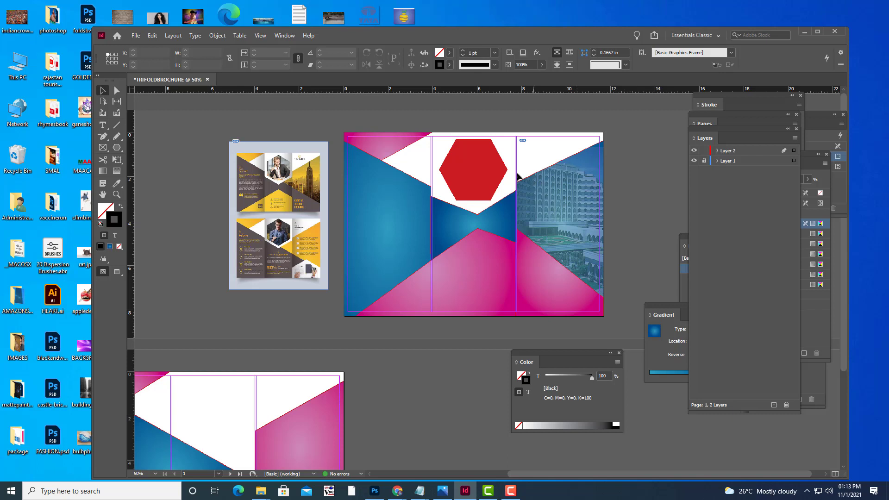
Rotate the red hexagon about 90° so a point faces up.
{"action": "left_click", "coordinate": [474, 174]}
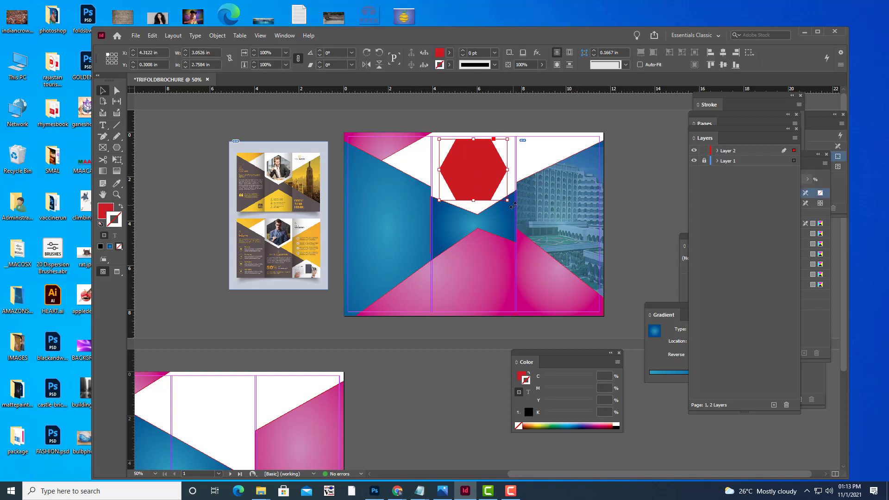
{"action": "left_click_drag", "start_coordinate": [510, 205], "coordinate": [508, 130]}
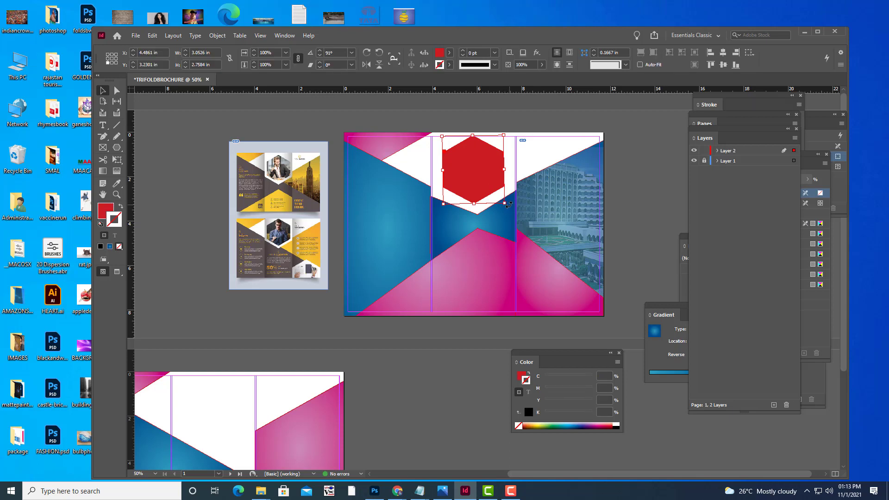
{"action": "left_click_drag", "start_coordinate": [509, 204], "coordinate": [506, 204]}
{"action": "left_click", "coordinate": [651, 157]}
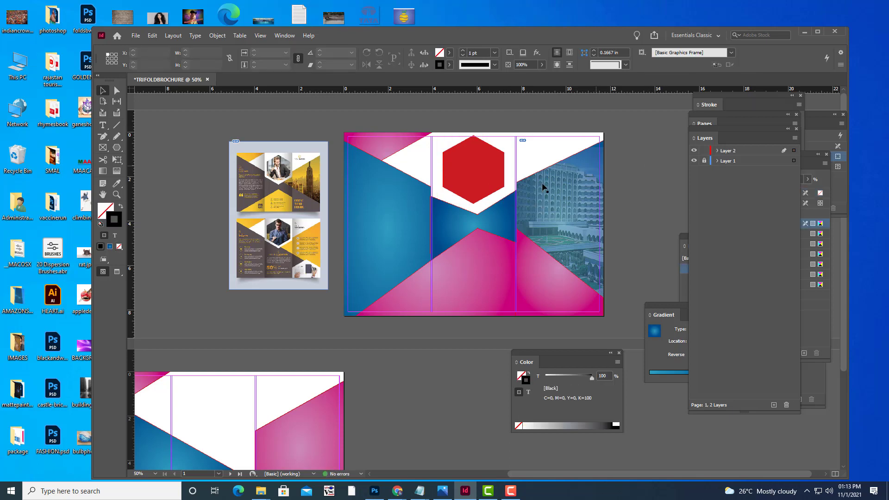
Shrink the red hexagon slightly and reposition it within the middle panel.
{"action": "left_click", "coordinate": [492, 159]}
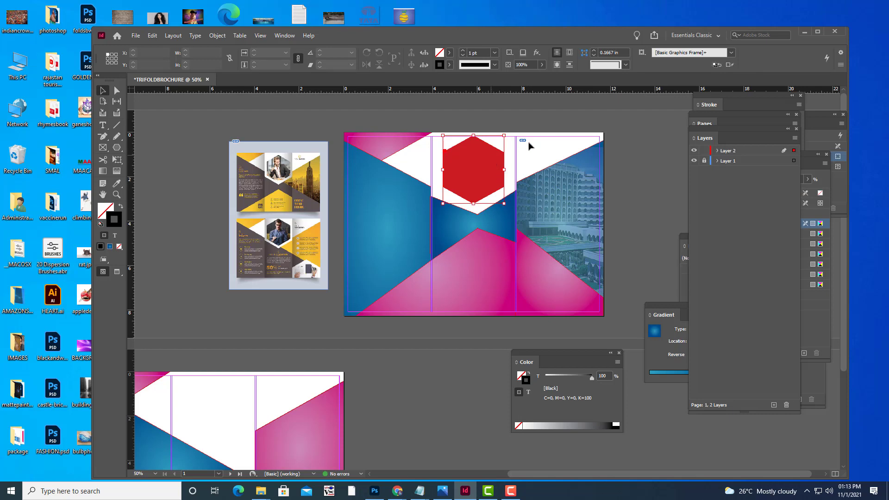
{"action": "left_click_drag", "start_coordinate": [503, 135], "coordinate": [495, 139]}
{"action": "left_click", "coordinate": [501, 121]}
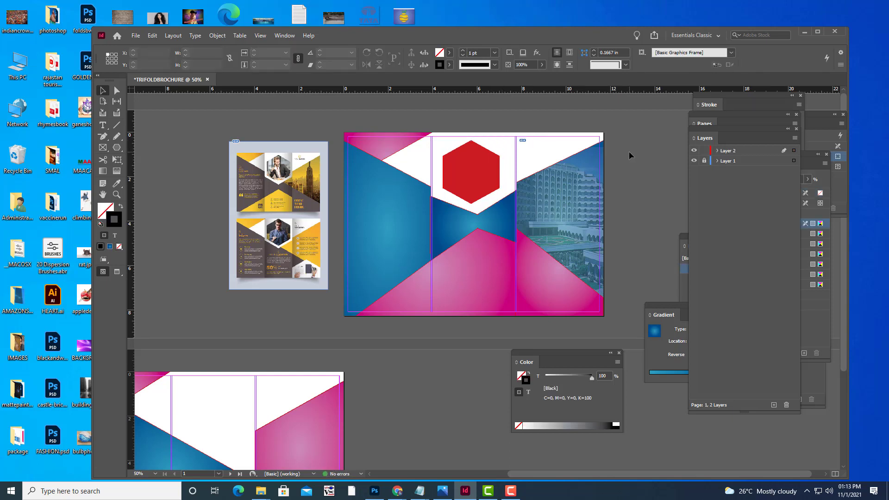
{"action": "left_click", "coordinate": [480, 177]}
{"action": "left_click_drag", "start_coordinate": [480, 177], "coordinate": [482, 178]}
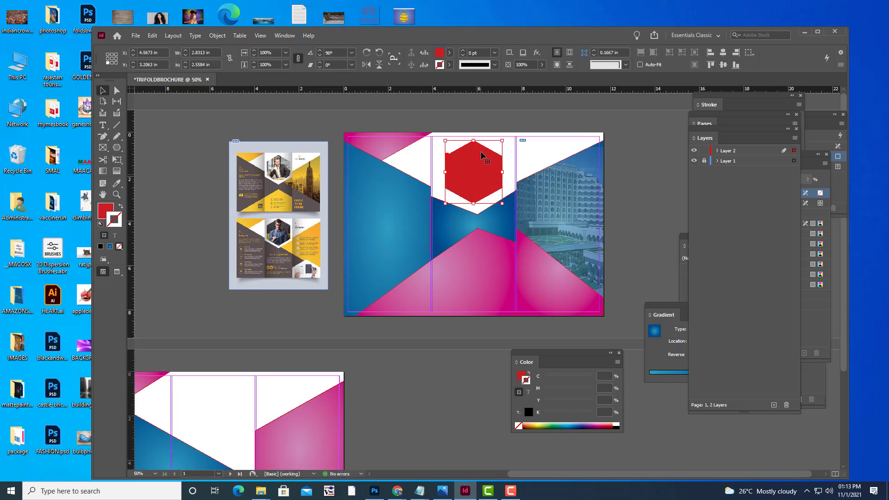
{"action": "left_click", "coordinate": [486, 118]}
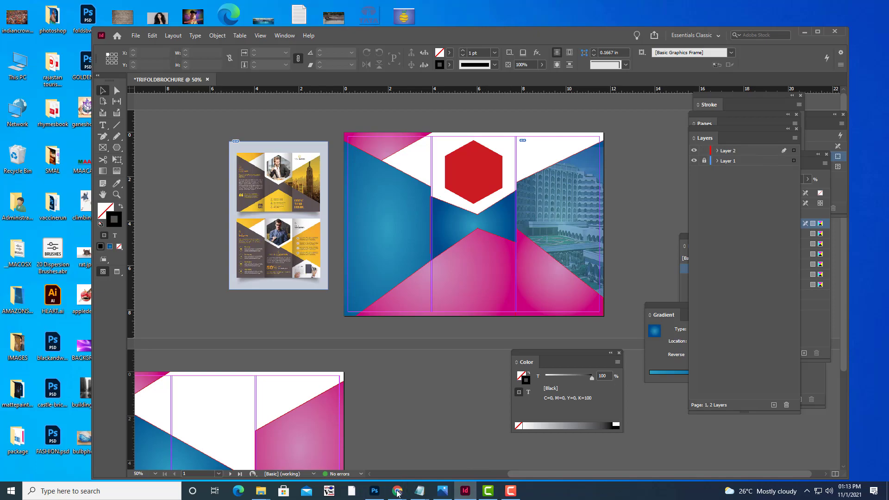
Search Google Images for 'taj krishna STAFF'.
{"action": "mouse_move", "coordinate": [397, 492]}
{"action": "left_click", "coordinate": [341, 440]}
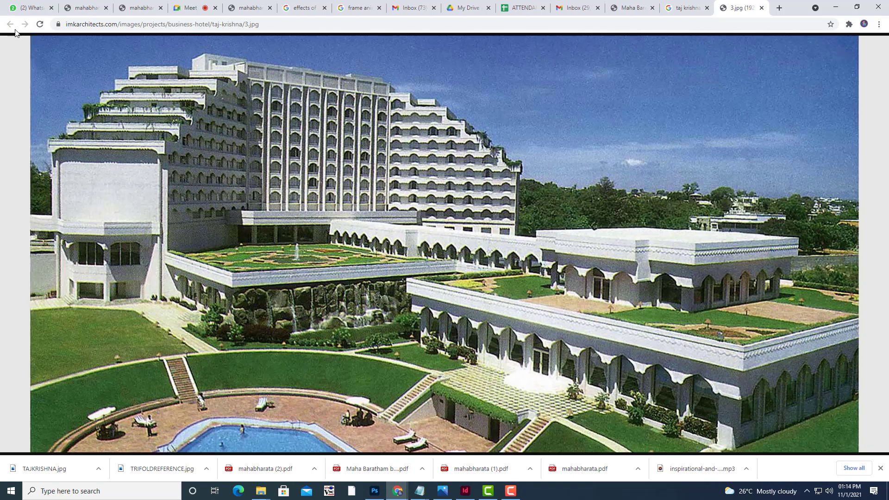
{"action": "left_click", "coordinate": [684, 7]}
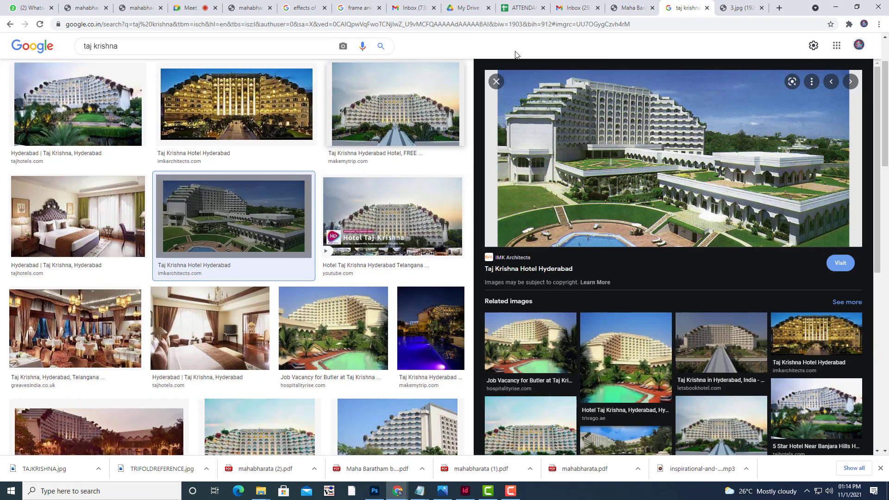
{"action": "left_click", "coordinate": [175, 48]}
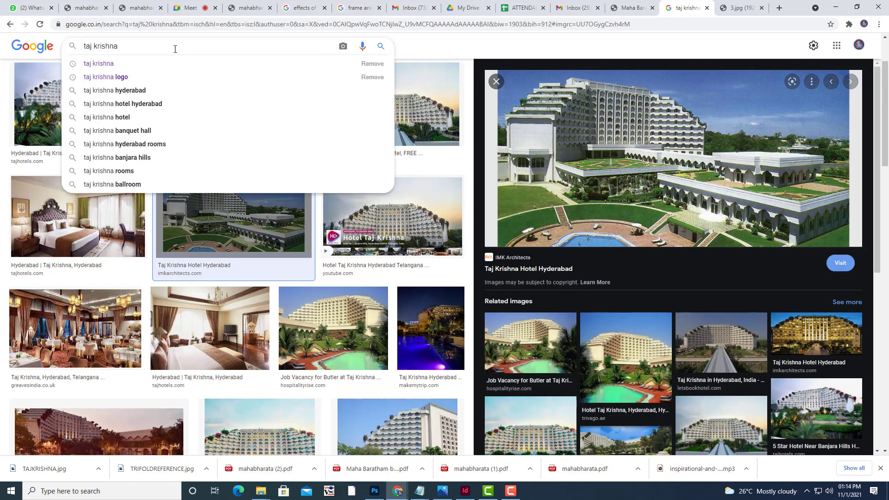
{"action": "type", "text": "STAFF"}
{"action": "key", "text": "Return"}
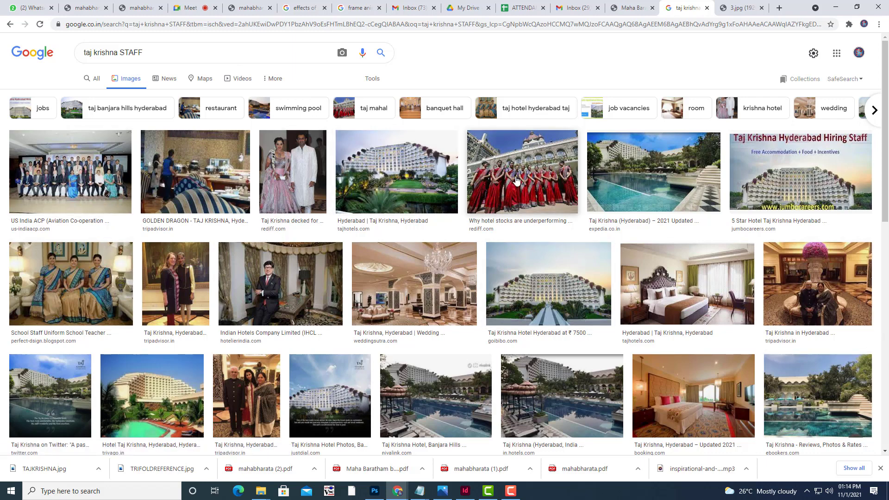
Scroll through the staff image results and preview the first group photo.
{"action": "scroll", "coordinate": [337, 330], "scroll_direction": "down", "scroll_amount": 4}
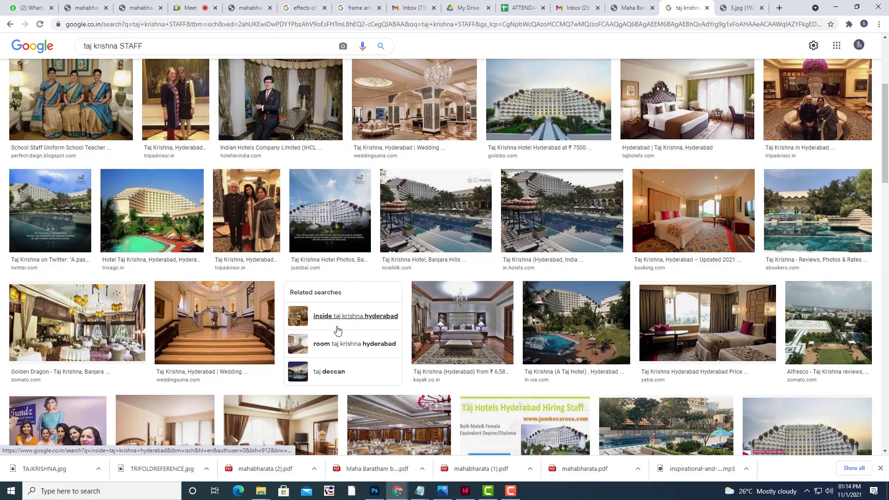
{"action": "scroll", "coordinate": [337, 330], "scroll_direction": "down", "scroll_amount": 3}
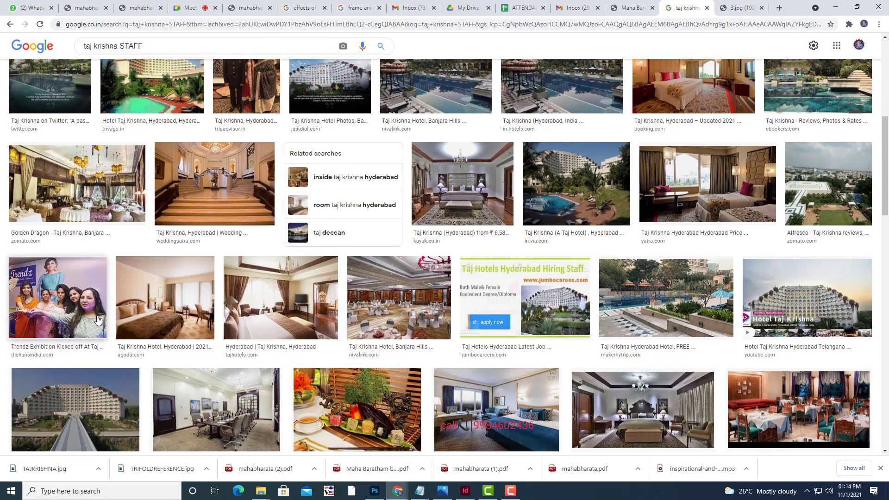
{"action": "scroll", "coordinate": [97, 318], "scroll_direction": "down", "scroll_amount": 7}
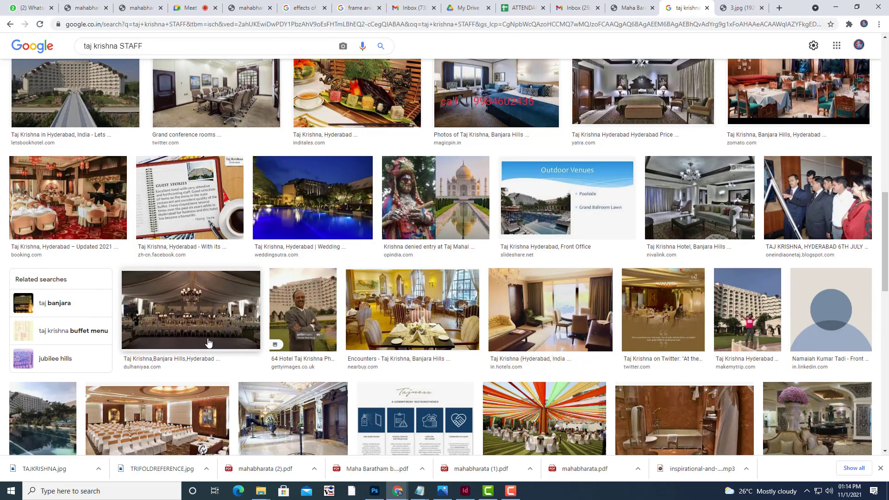
{"action": "scroll", "coordinate": [207, 342], "scroll_direction": "down", "scroll_amount": 3}
{"action": "scroll", "coordinate": [208, 342], "scroll_direction": "up", "scroll_amount": 6}
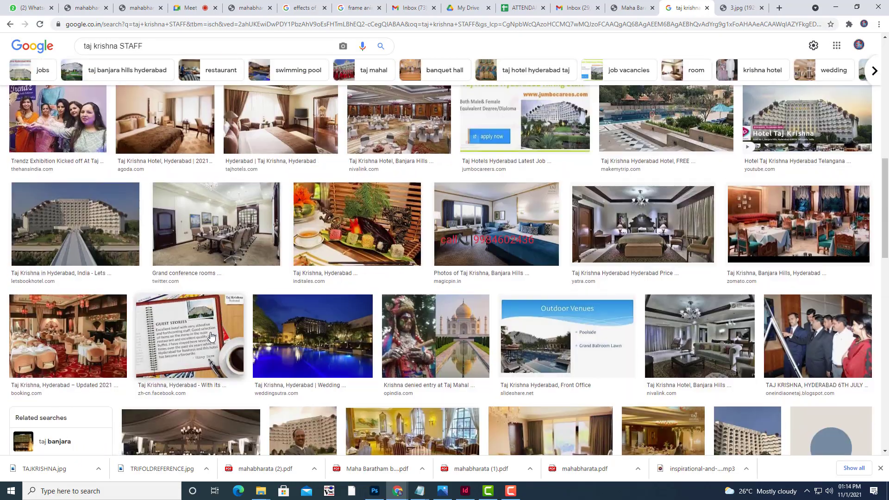
{"action": "scroll", "coordinate": [212, 333], "scroll_direction": "down", "scroll_amount": 6}
{"action": "scroll", "coordinate": [211, 337], "scroll_direction": "up", "scroll_amount": 10}
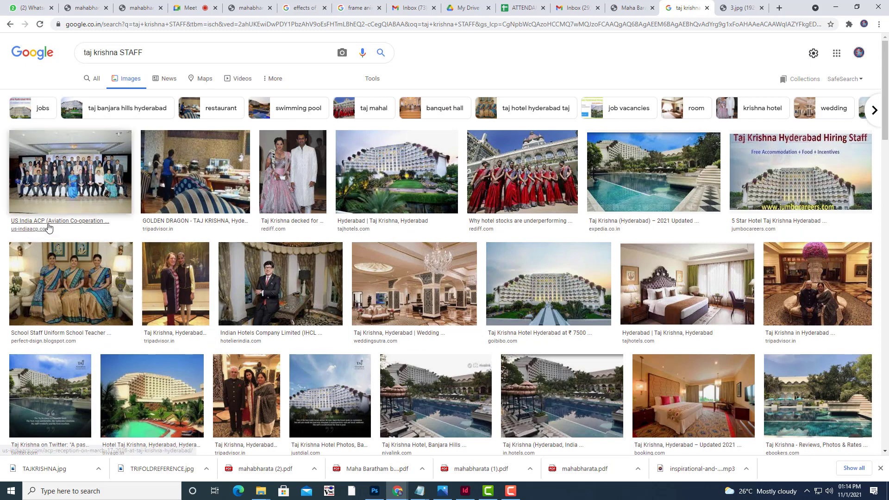
{"action": "left_click", "coordinate": [73, 188]}
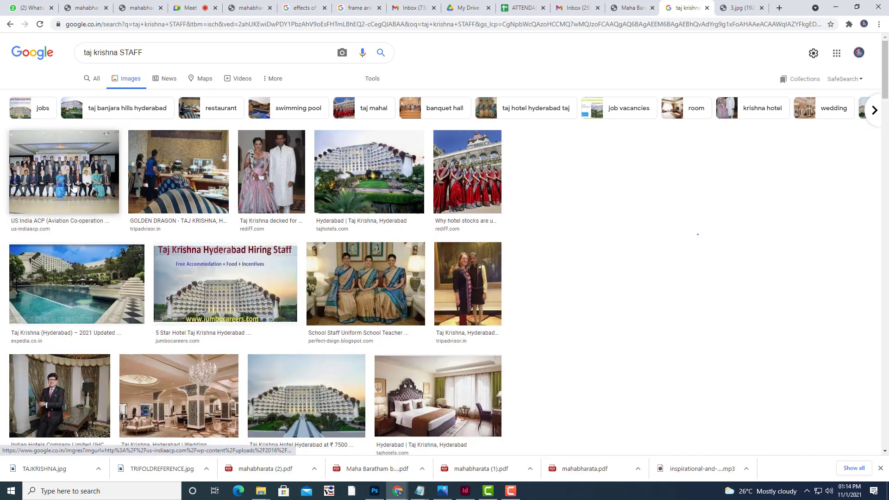
Compare staff photo previews and open the saree-uniformed group photo in a new tab.
{"action": "left_click", "coordinate": [720, 386]}
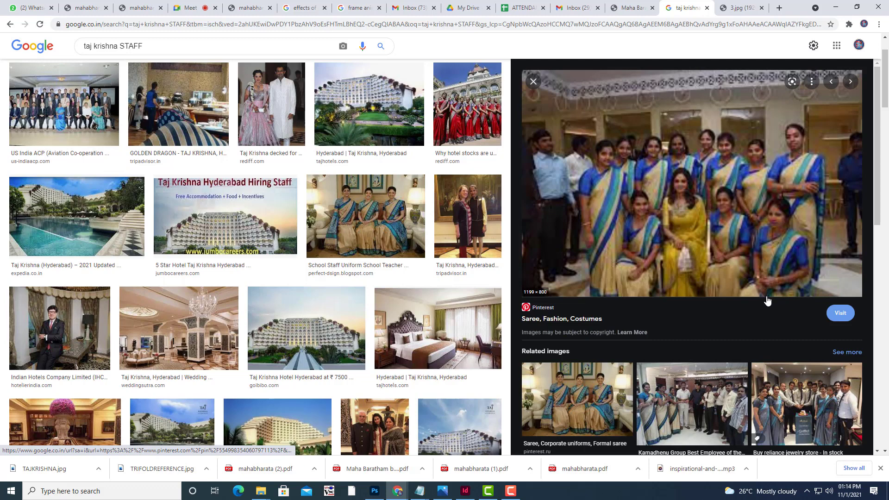
{"action": "left_click", "coordinate": [695, 404]}
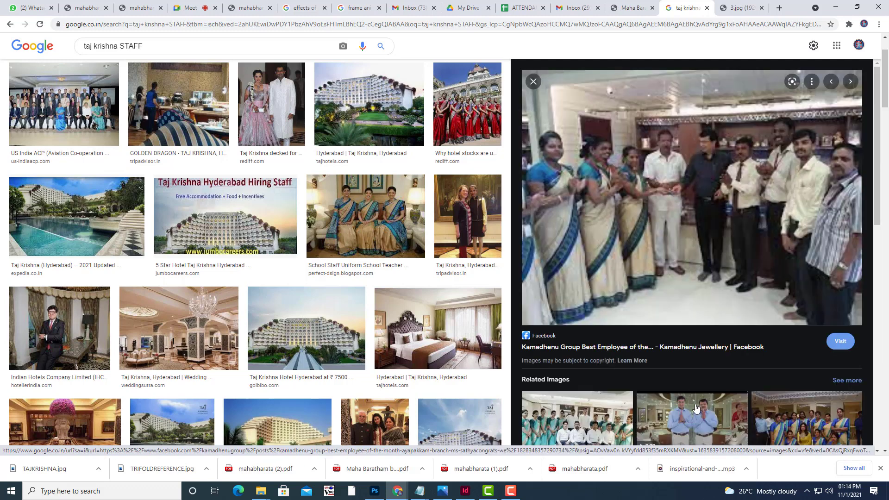
{"action": "left_click", "coordinate": [828, 433]}
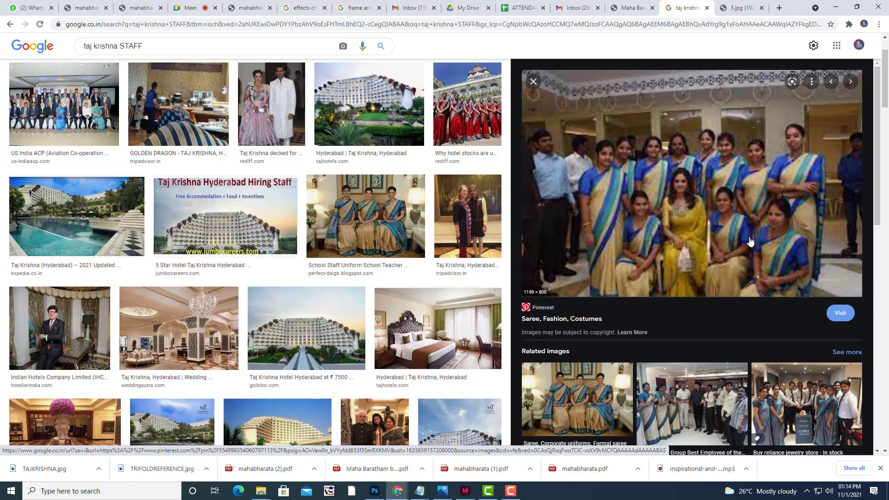
{"action": "right_click", "coordinate": [688, 204]}
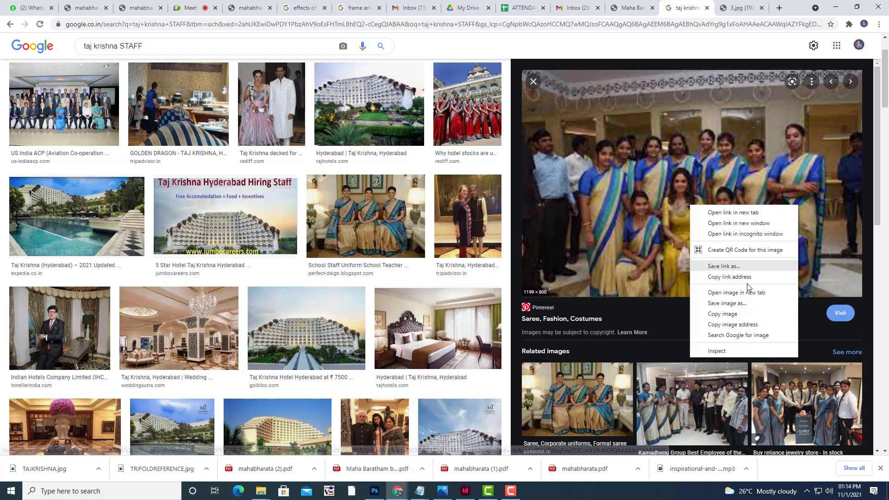
{"action": "left_click", "coordinate": [746, 291]}
{"action": "left_click", "coordinate": [694, 8]}
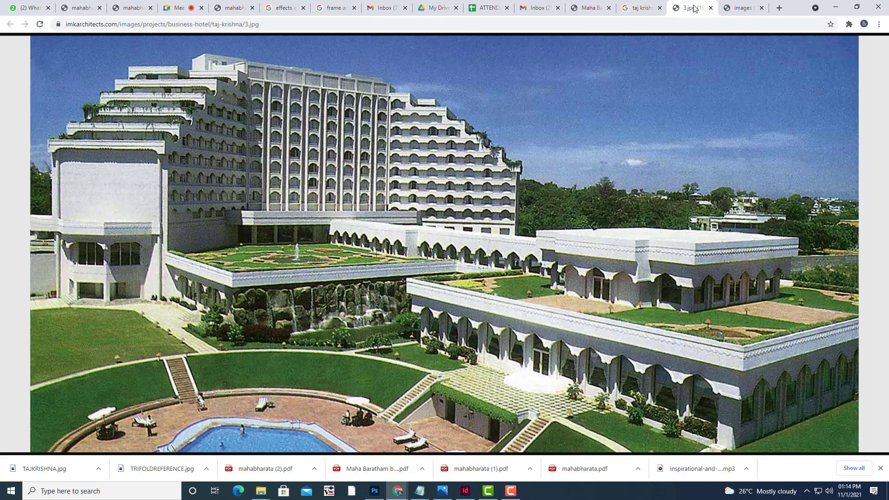
{"action": "left_click", "coordinate": [741, 10]}
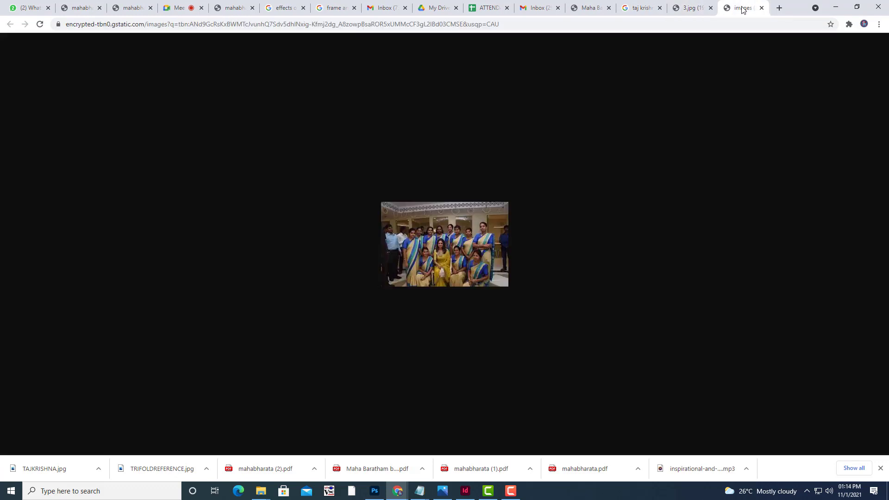
{"action": "left_click", "coordinate": [683, 10]}
{"action": "left_click", "coordinate": [646, 9]}
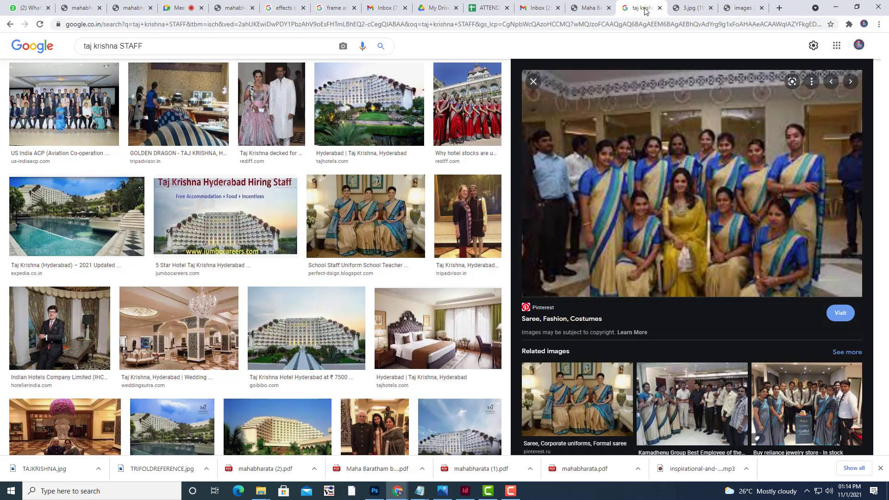
Open the photo's Pinterest pin page and choose Save image as on the pin image.
{"action": "left_click", "coordinate": [596, 256]}
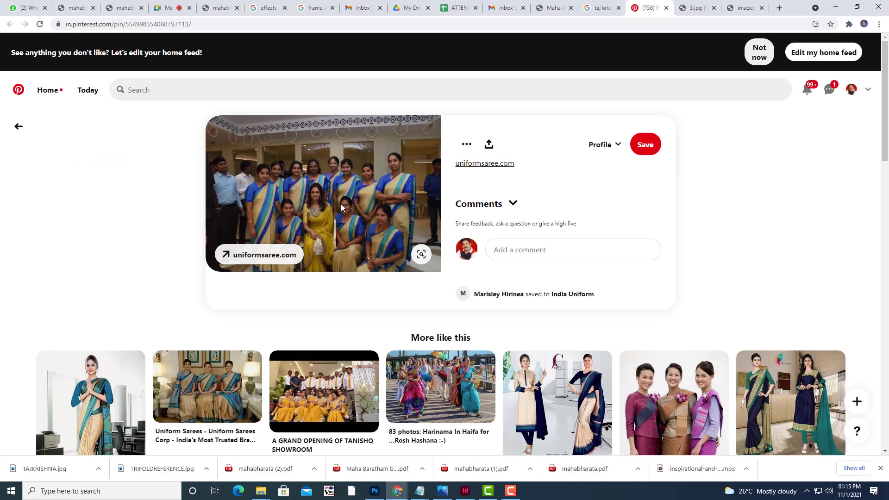
{"action": "right_click", "coordinate": [341, 203]}
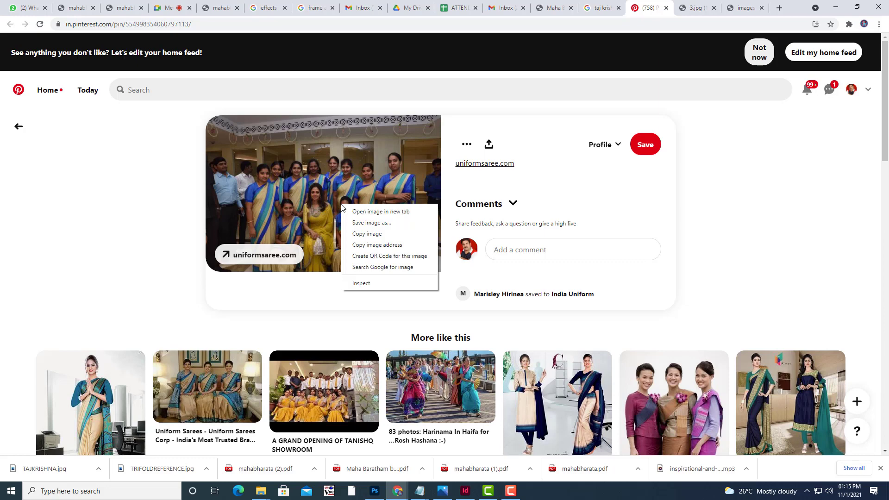
{"action": "left_click", "coordinate": [364, 221]}
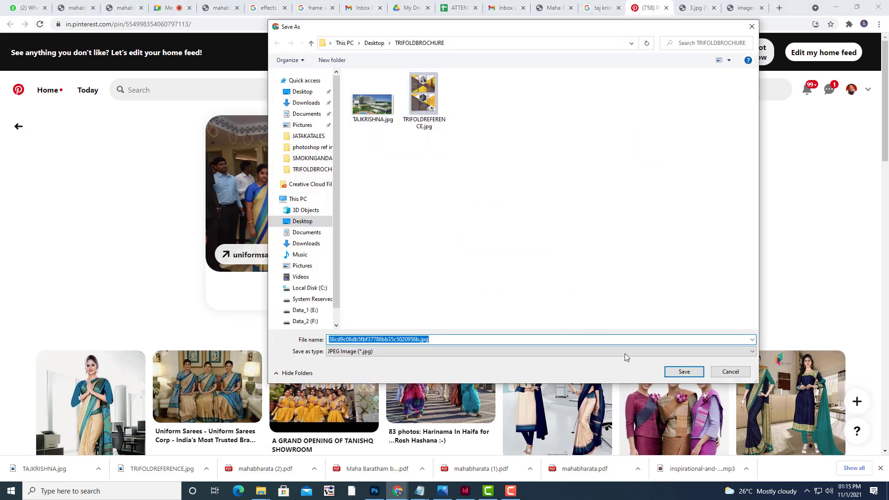
Save the staff photo as STAFF.jpg in TRIFOLDBROCHURE and check it zoomed in Photos.
{"action": "type", "text": "STAFF"}
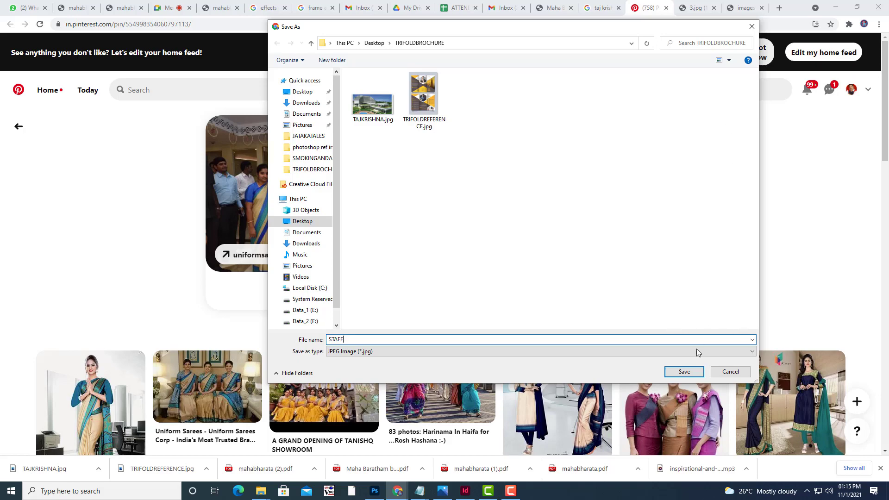
{"action": "left_click", "coordinate": [694, 369]}
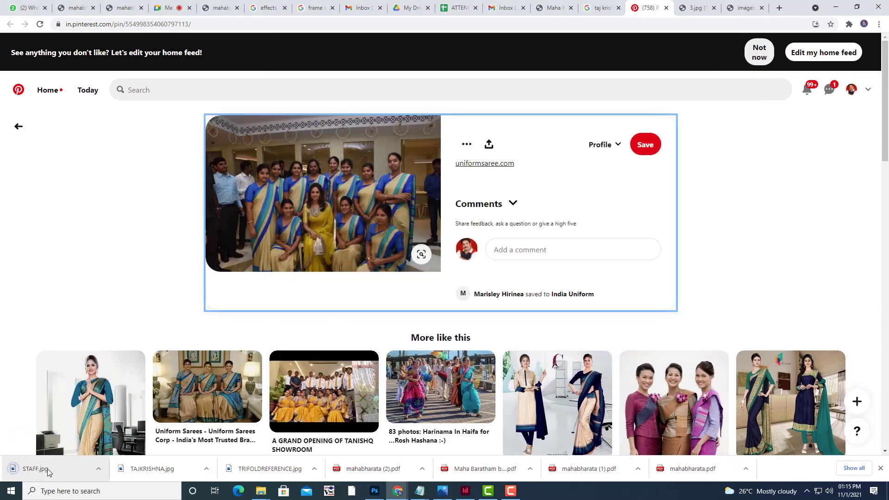
{"action": "left_click", "coordinate": [49, 469]}
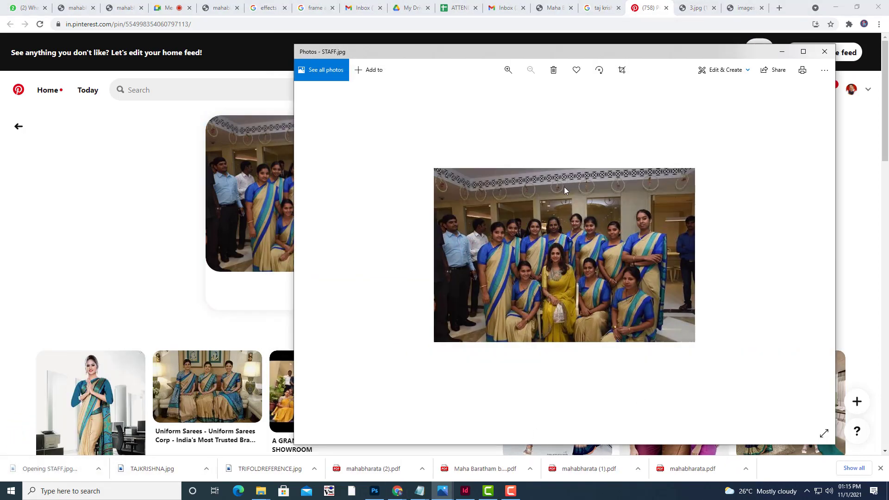
{"action": "left_click", "coordinate": [507, 69]}
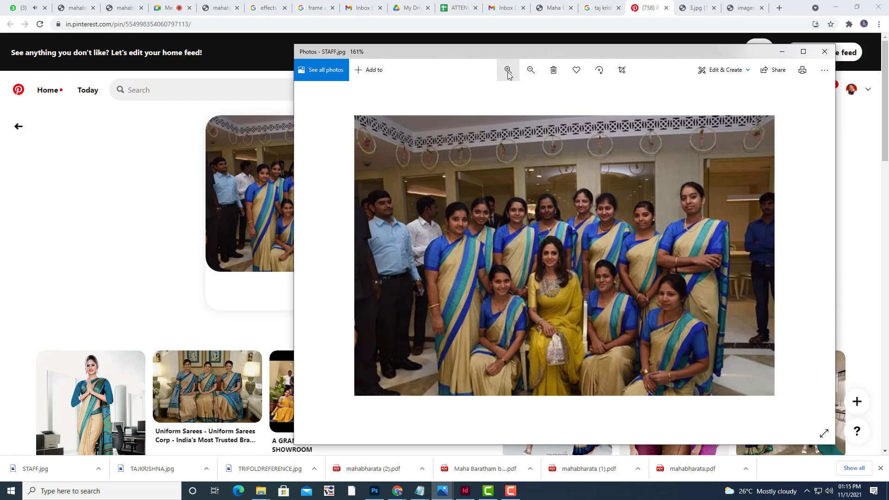
{"action": "left_click", "coordinate": [824, 52]}
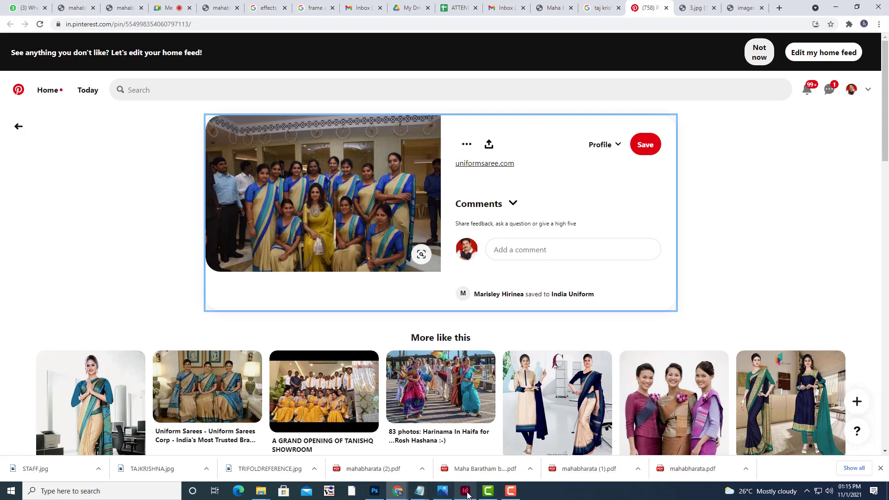
Place STAFF.jpg into the red hexagon frame on the brochure.
{"action": "left_click", "coordinate": [472, 468]}
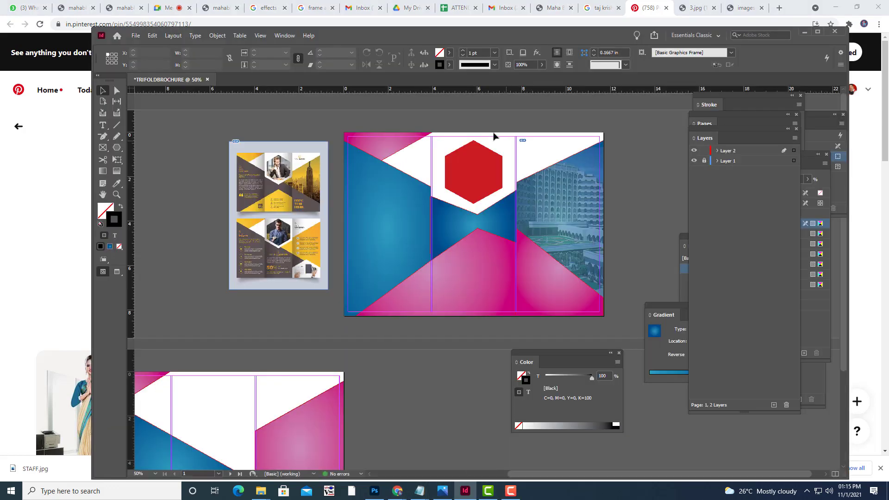
{"action": "left_click", "coordinate": [479, 179]}
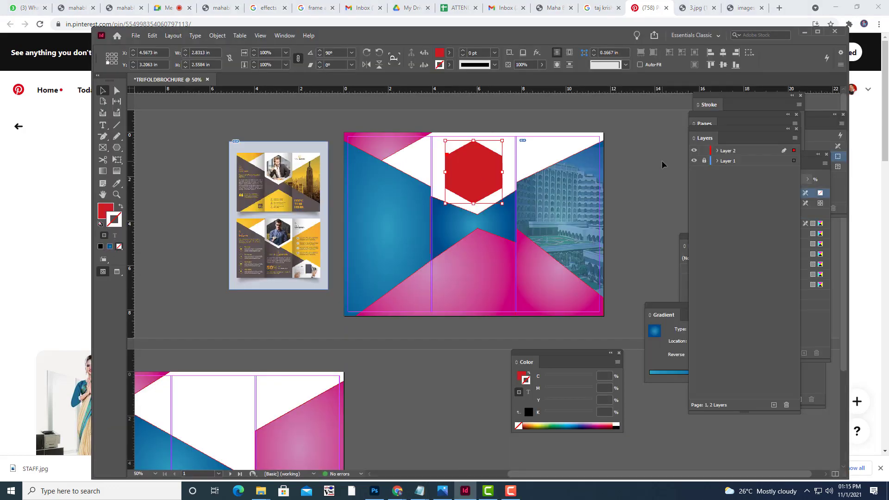
{"action": "key", "text": "ctrl+d"}
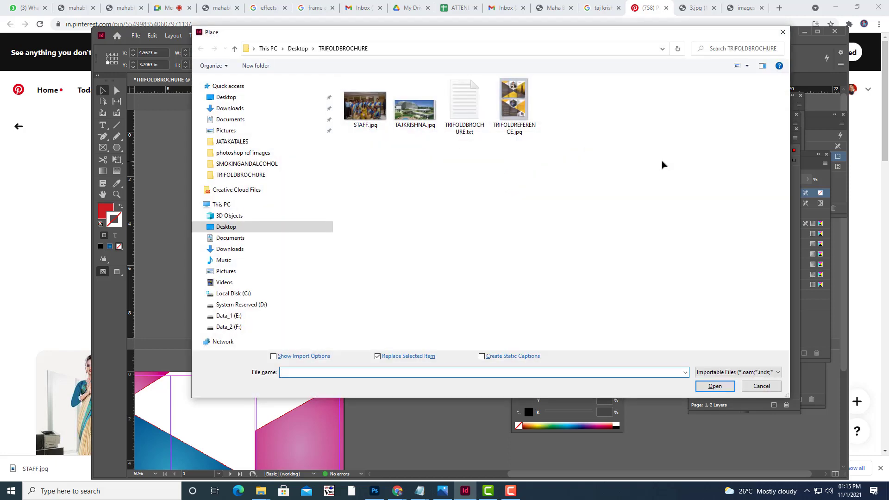
{"action": "left_click", "coordinate": [365, 107]}
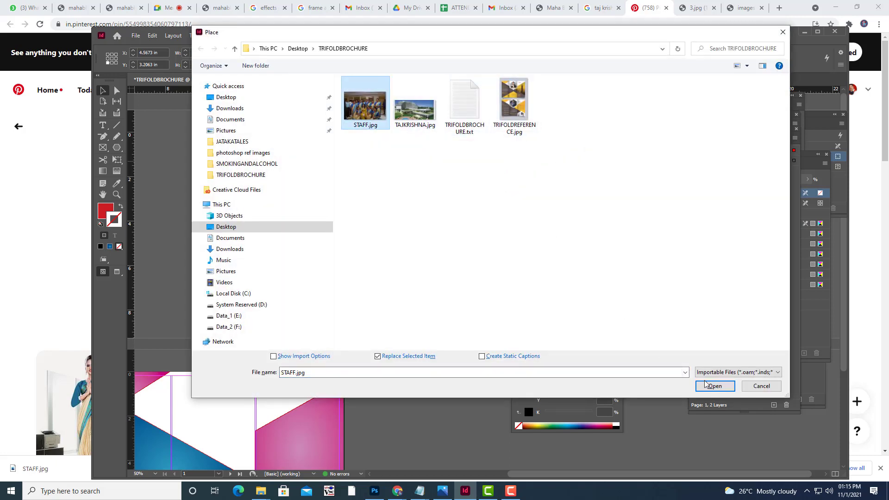
{"action": "left_click", "coordinate": [707, 385]}
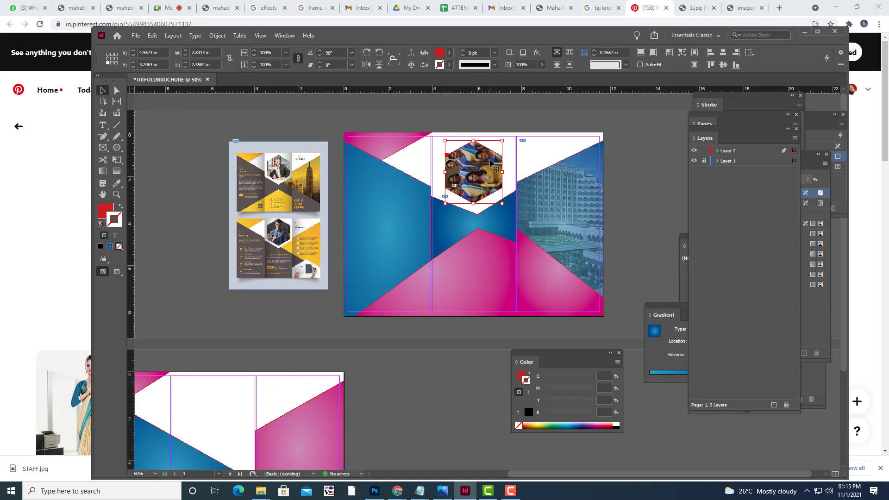
Fill the hexagon frame proportionally with the photo and rotate it upright to about 0°.
{"action": "right_click", "coordinate": [489, 162]}
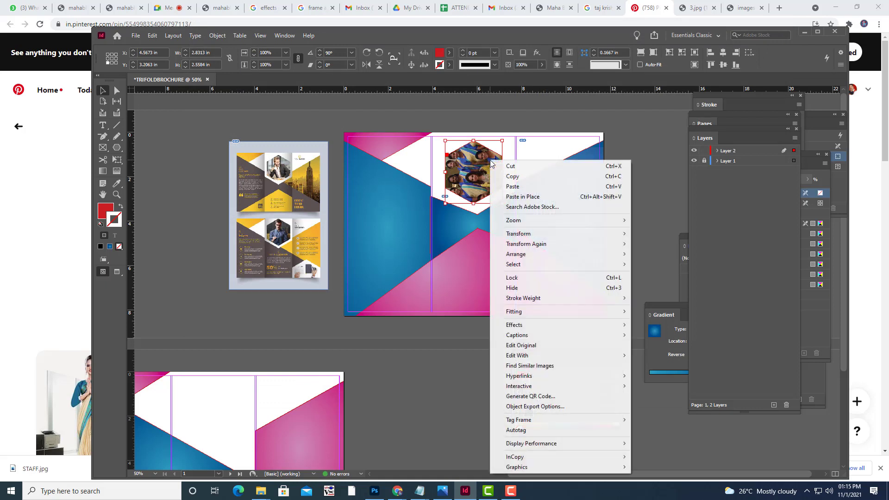
{"action": "mouse_move", "coordinate": [565, 312]}
{"action": "left_click", "coordinate": [656, 313]}
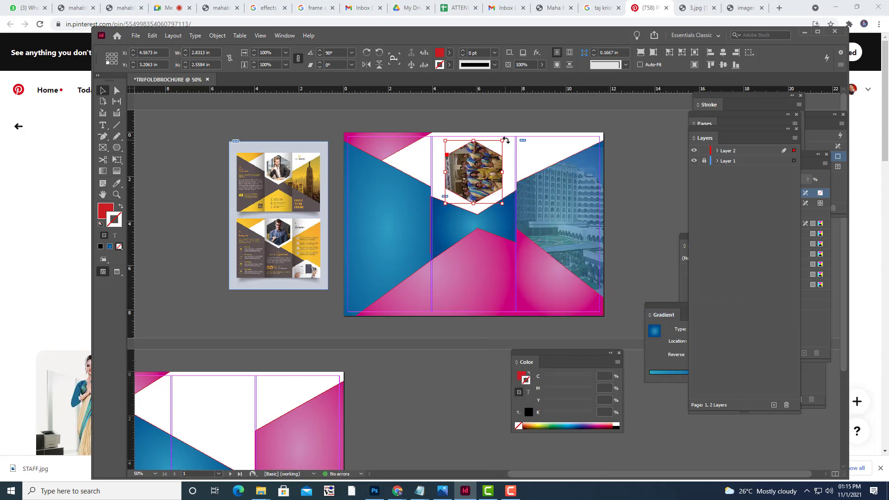
{"action": "left_click_drag", "start_coordinate": [505, 140], "coordinate": [508, 205]}
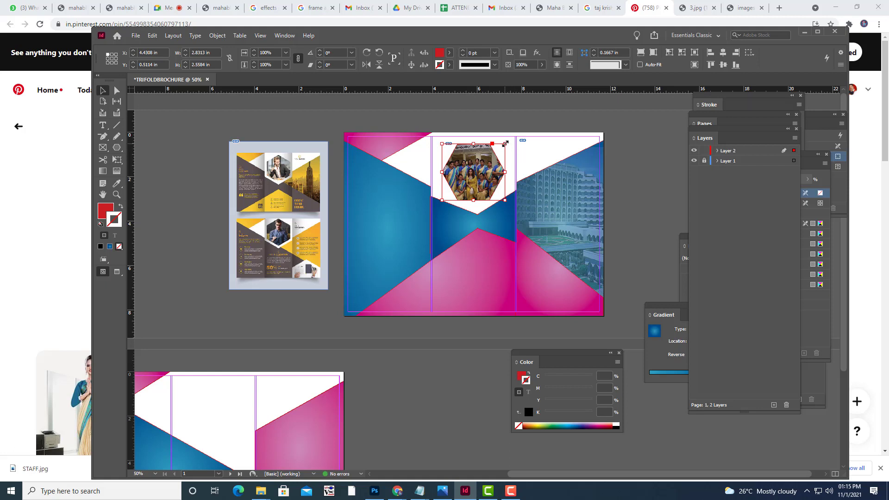
Give the hexagon photo frame a 2 pt red C=15 M=100 Y=100 K=0 stroke.
{"action": "left_click", "coordinate": [450, 65]}
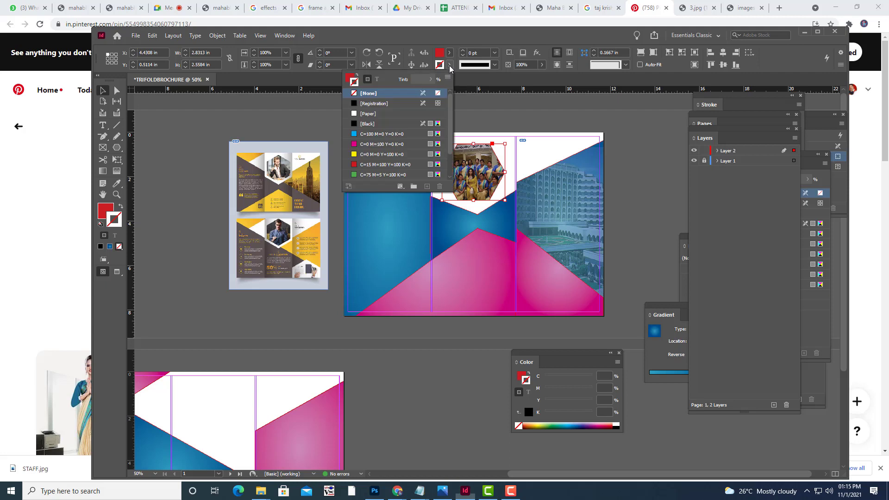
{"action": "left_click", "coordinate": [355, 164]}
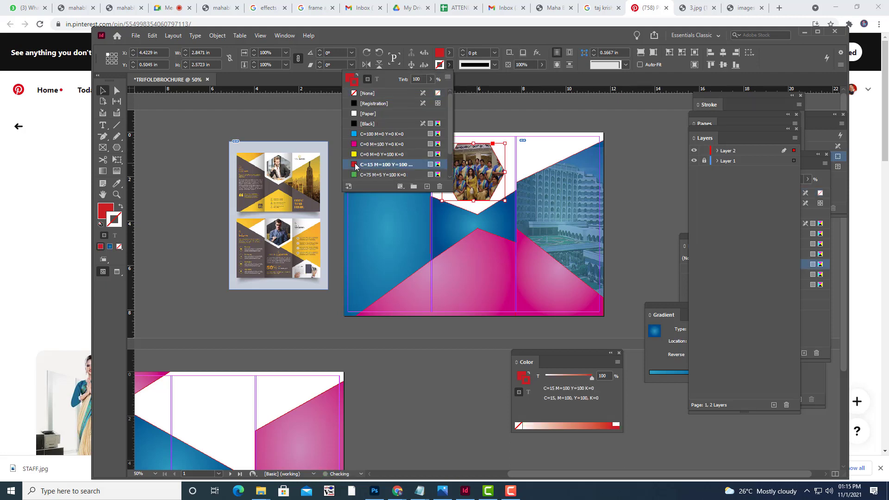
{"action": "left_click", "coordinate": [495, 53]}
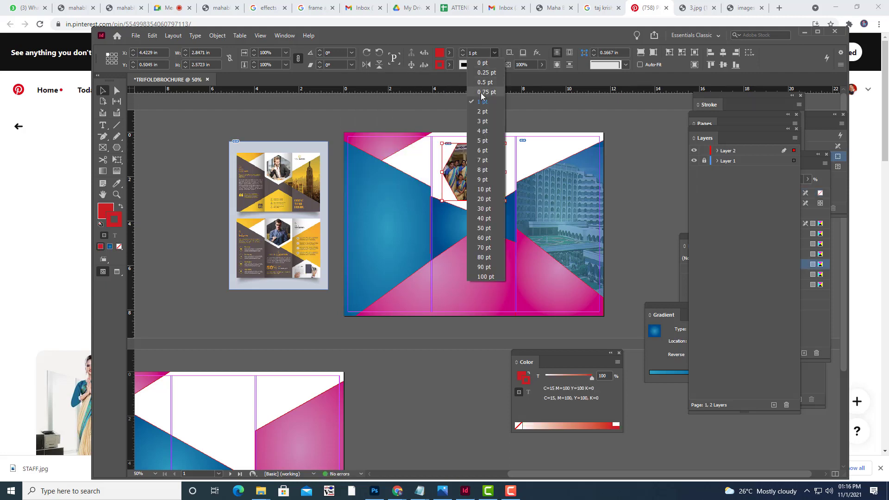
{"action": "left_click", "coordinate": [481, 116]}
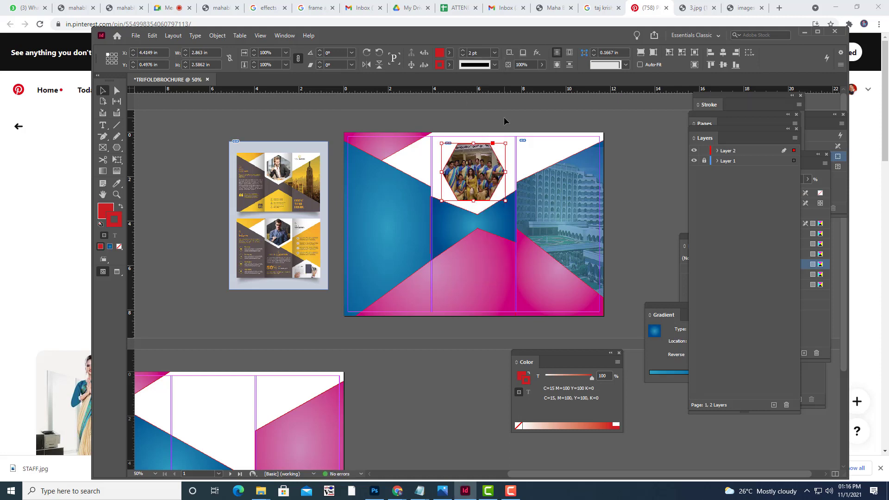
{"action": "left_click", "coordinate": [503, 118]}
{"action": "key", "text": "w"}
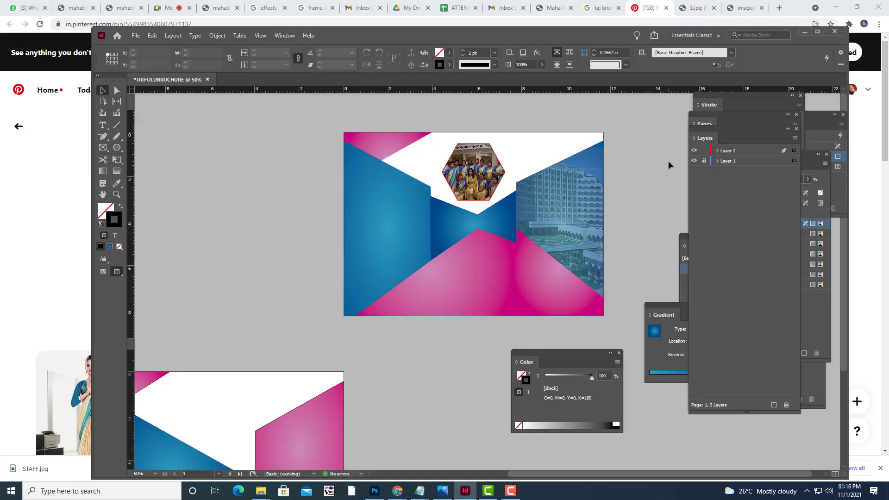
{"action": "key", "text": "w"}
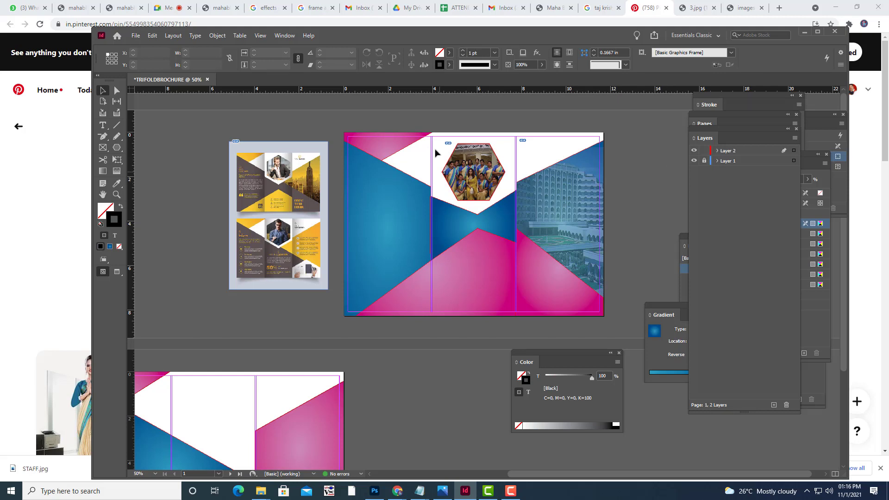
Scale the hexagon staff photo down slightly around its centre with Free Transform.
{"action": "left_click", "coordinate": [490, 175]}
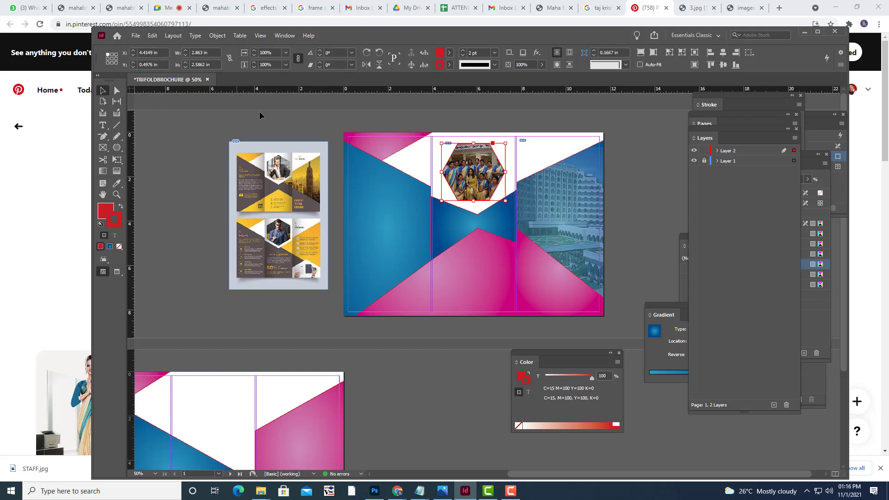
{"action": "key", "text": "e"}
{"action": "right_click", "coordinate": [117, 160]}
{"action": "left_click", "coordinate": [142, 172]}
{"action": "left_click_drag", "start_coordinate": [506, 142], "coordinate": [486, 178]}
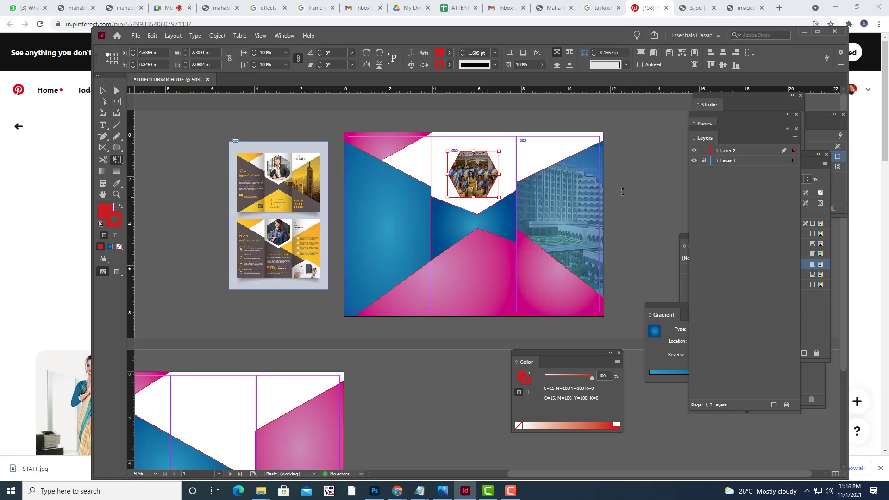
{"action": "left_click", "coordinate": [622, 130]}
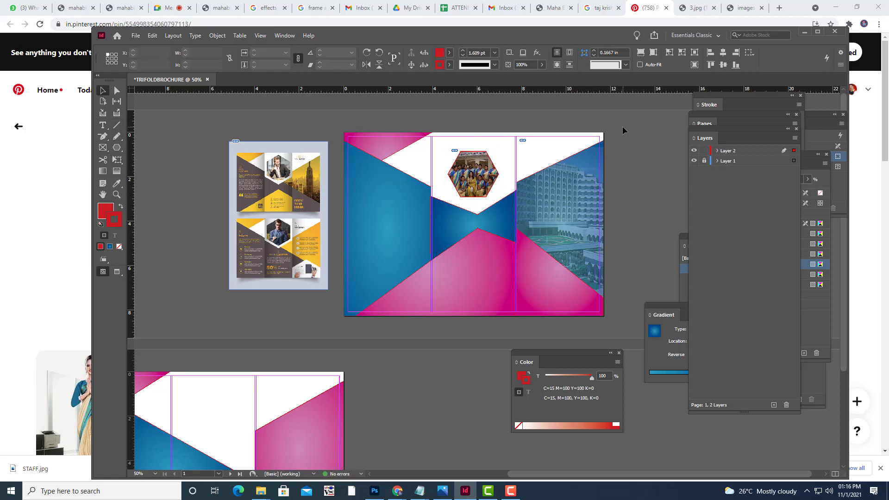
{"action": "key", "text": "d"}
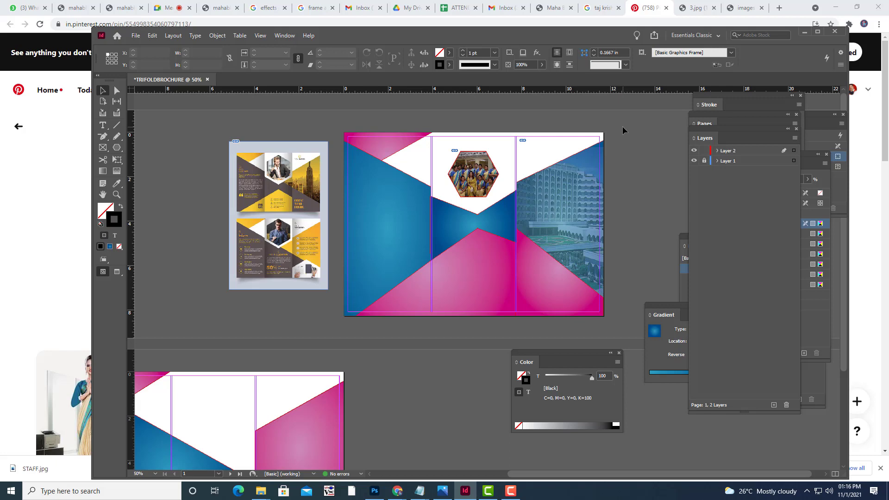
{"action": "key", "text": "ctrl+equal"}
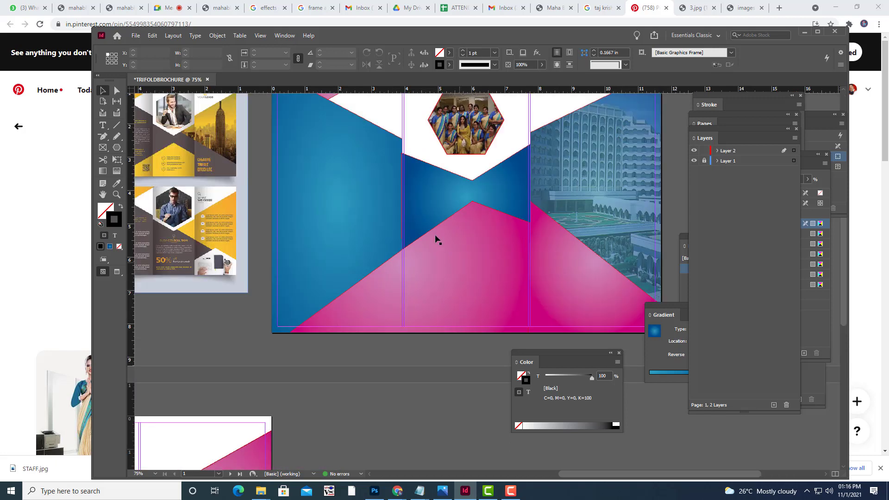
{"action": "scroll", "coordinate": [437, 238], "scroll_direction": "up", "scroll_amount": 3}
{"action": "key", "text": "ctrl+equal"}
{"action": "scroll", "coordinate": [463, 277], "scroll_direction": "up", "scroll_amount": 2}
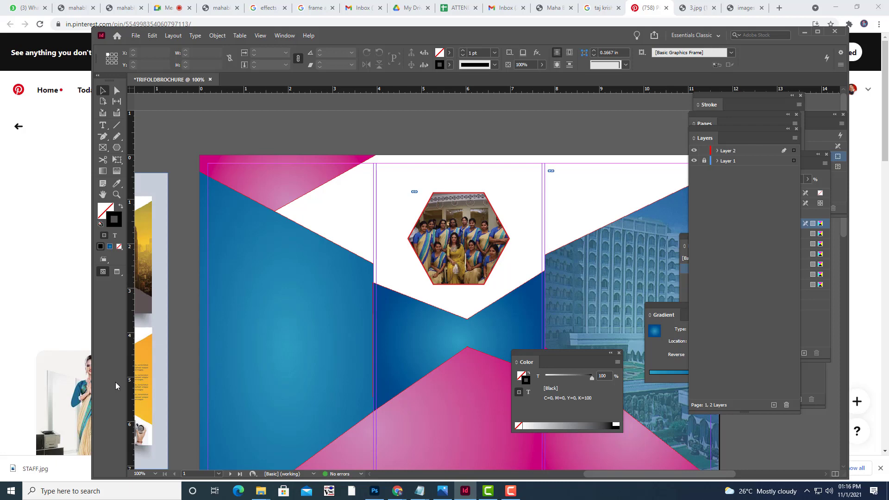
Add a text frame above the staff photo reading 'HOSPITALITY OF TAJ STAFF'.
{"action": "left_click", "coordinate": [103, 125]}
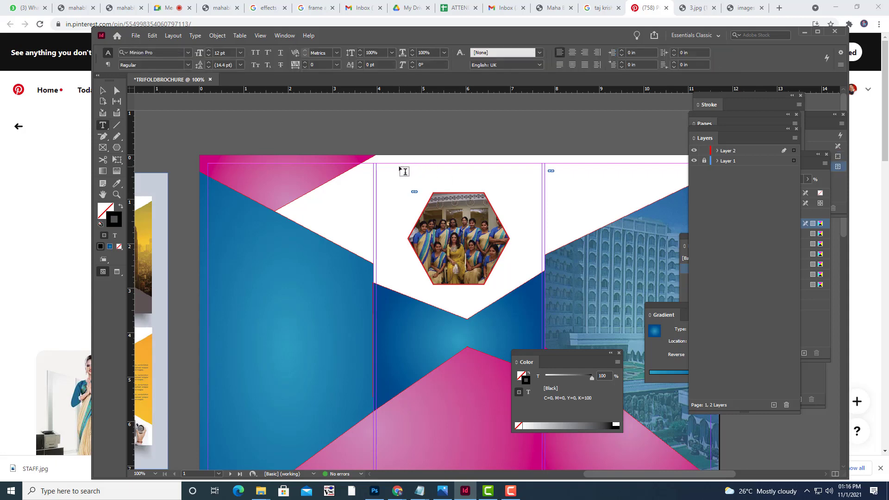
{"action": "left_click_drag", "start_coordinate": [401, 171], "coordinate": [528, 184]}
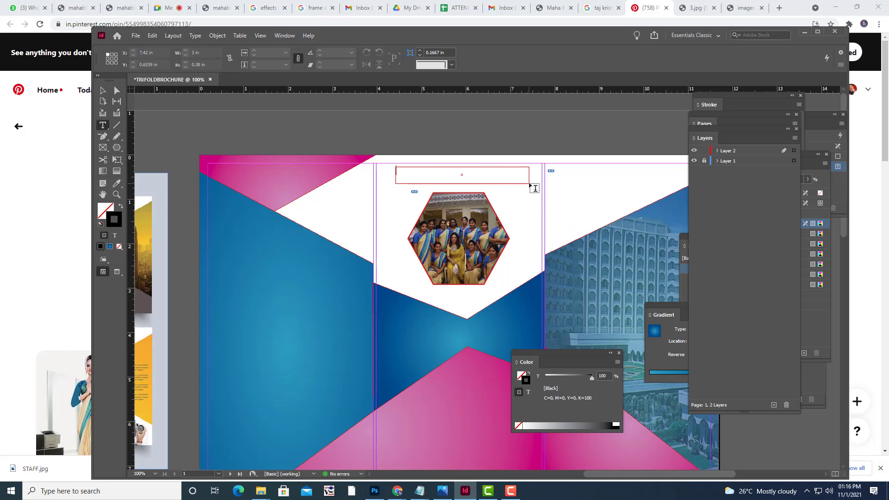
{"action": "type", "text": "H"}
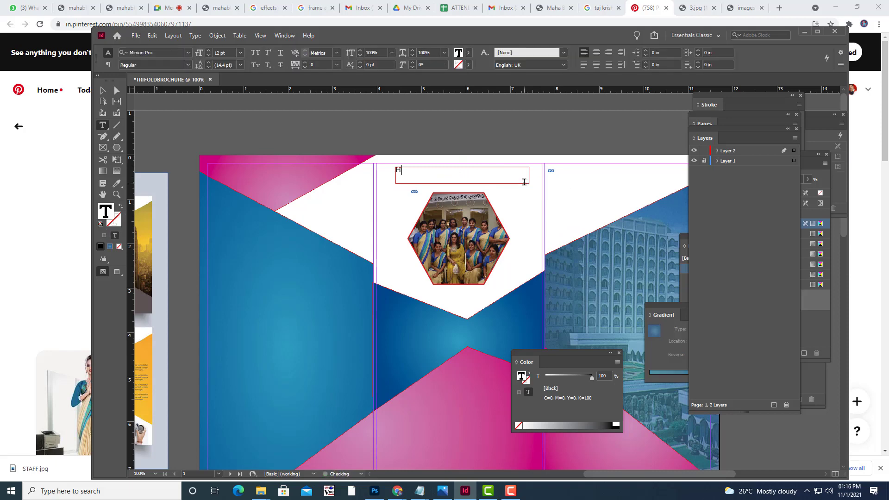
{"action": "type", "text": "OSPITALITY OF S"}
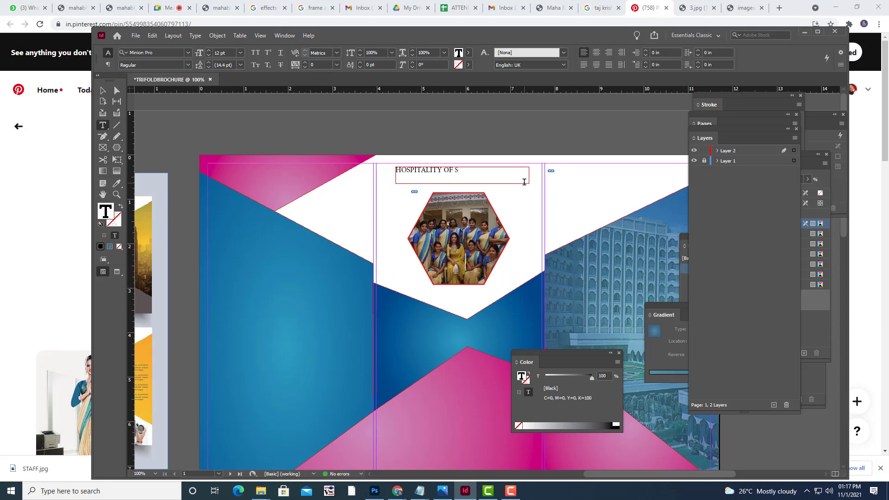
{"action": "key", "text": "BackSpace"}
{"action": "type", "text": "TAJ STAFF"}
Centre the heading, enlarge it to 16 pt, and nudge it down toward the photo.
{"action": "left_click_drag", "start_coordinate": [492, 169], "coordinate": [396, 169]}
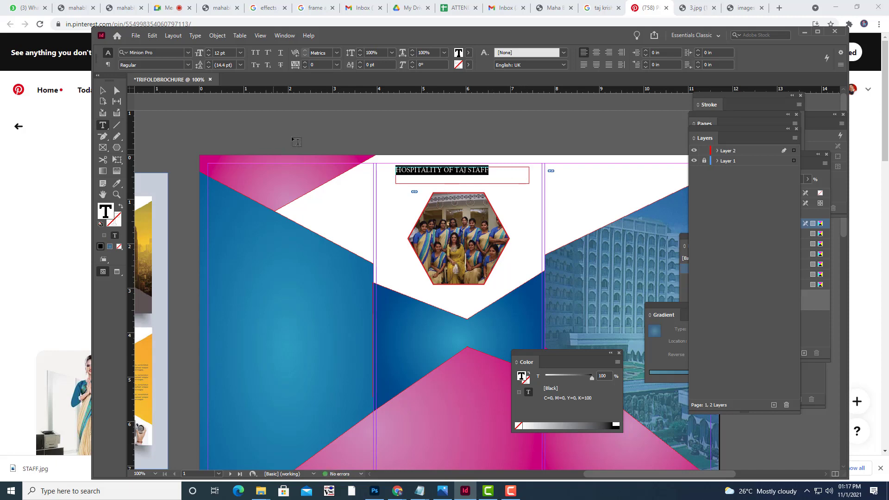
{"action": "left_click", "coordinate": [598, 53]}
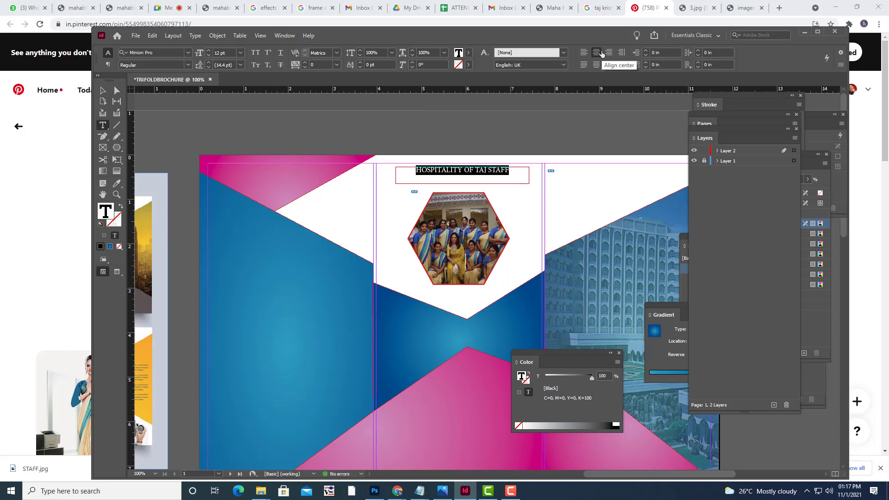
{"action": "key", "text": "ctrl+shift+period"}
{"action": "key", "text": "ctrl+shift+period"}
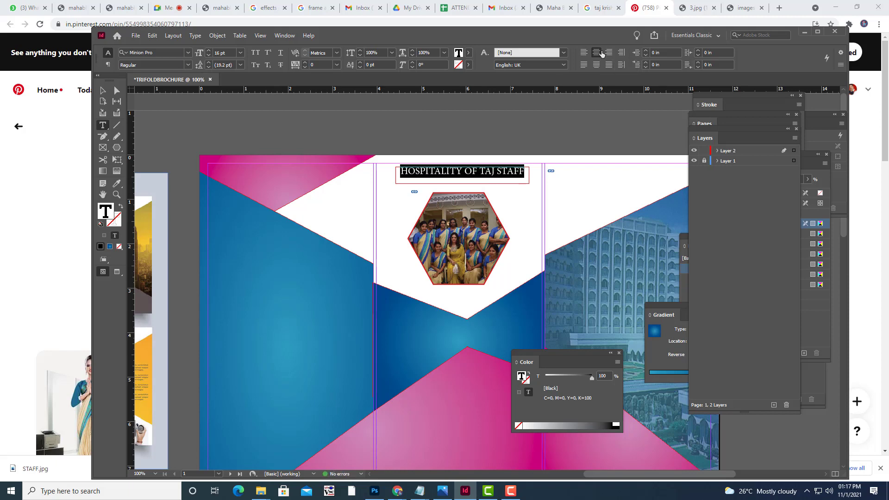
{"action": "left_click", "coordinate": [102, 91]}
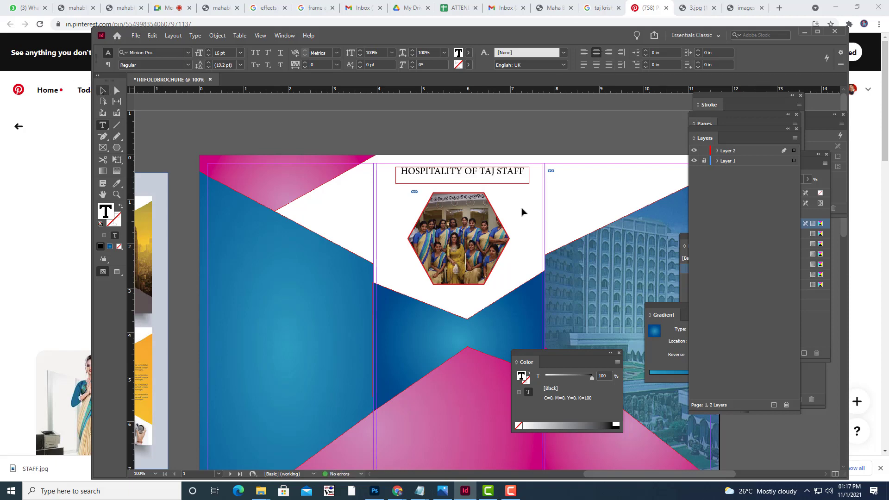
{"action": "left_click", "coordinate": [507, 180]}
{"action": "left_click_drag", "start_coordinate": [499, 172], "coordinate": [494, 177]}
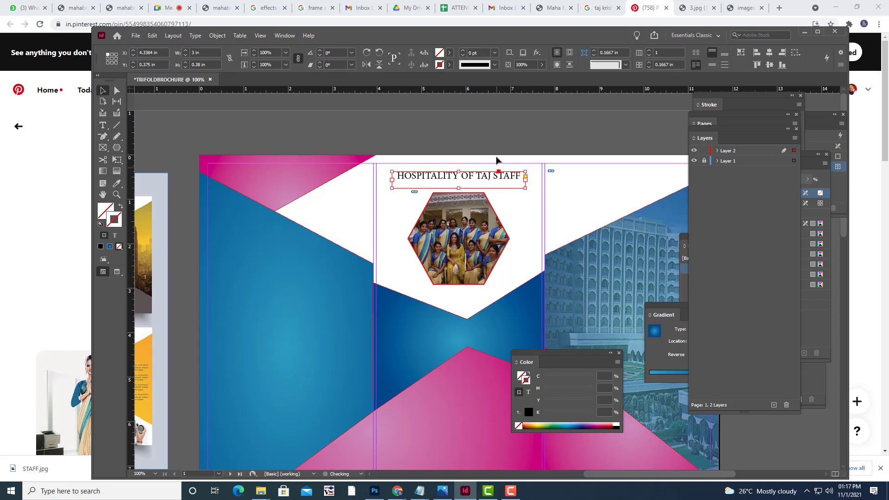
{"action": "left_click", "coordinate": [503, 139]}
{"action": "key", "text": "w"}
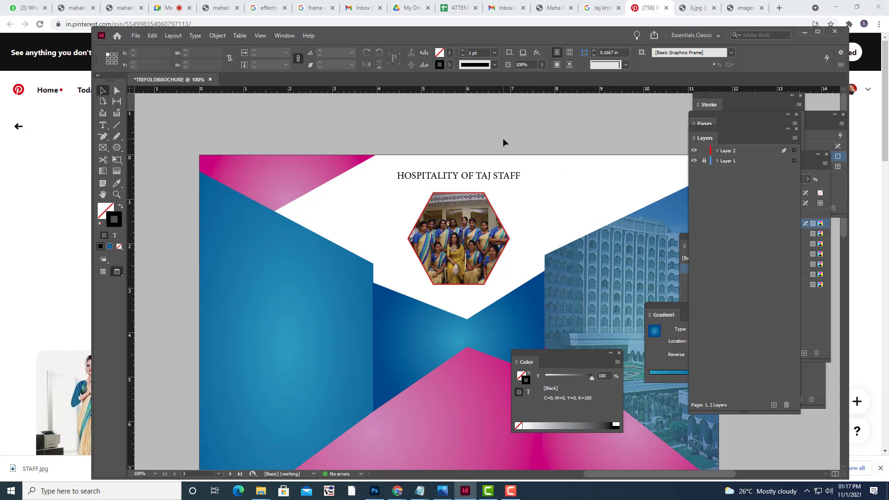
{"action": "key", "text": "w"}
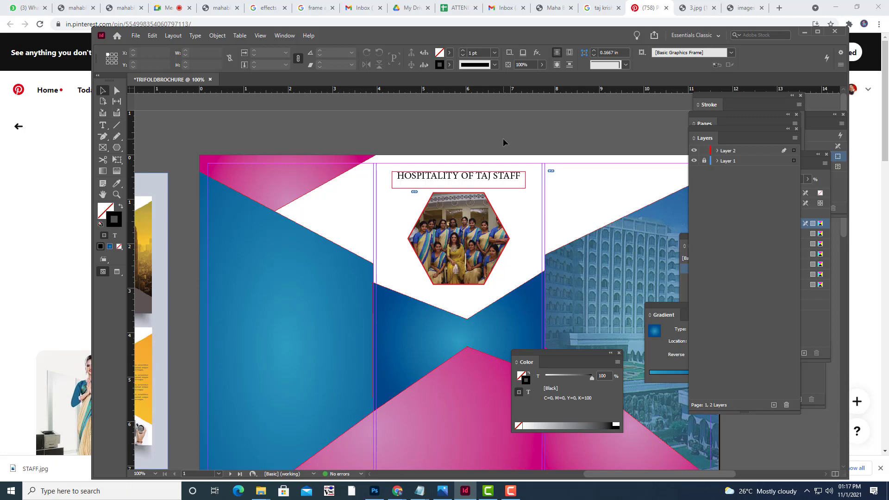
{"action": "key", "text": "ctrl+minus"}
{"action": "key", "text": "ctrl+minus"}
{"action": "key", "text": "ctrl+equal"}
{"action": "scroll", "coordinate": [534, 168], "scroll_direction": "up", "scroll_amount": 3}
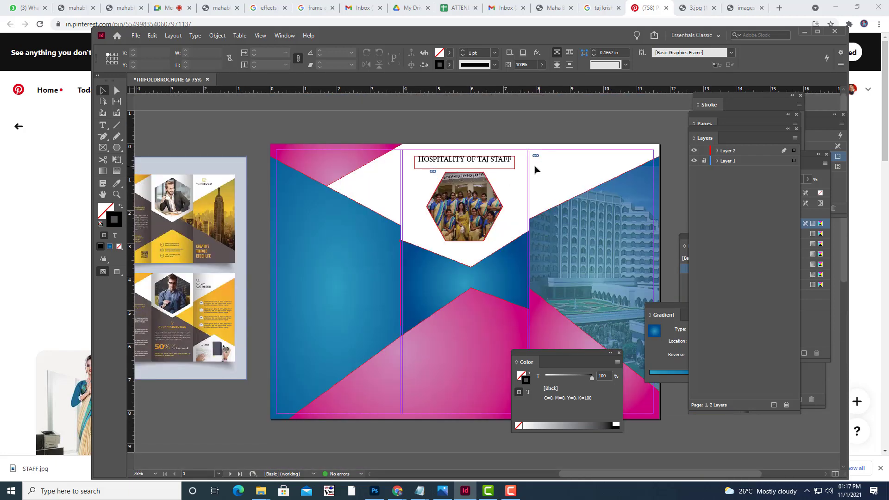
{"action": "key", "text": "w"}
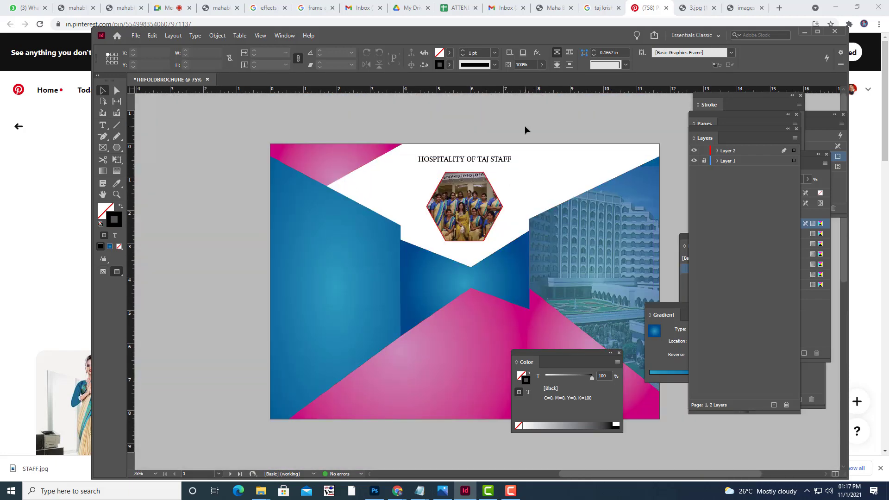
{"action": "key", "text": "w"}
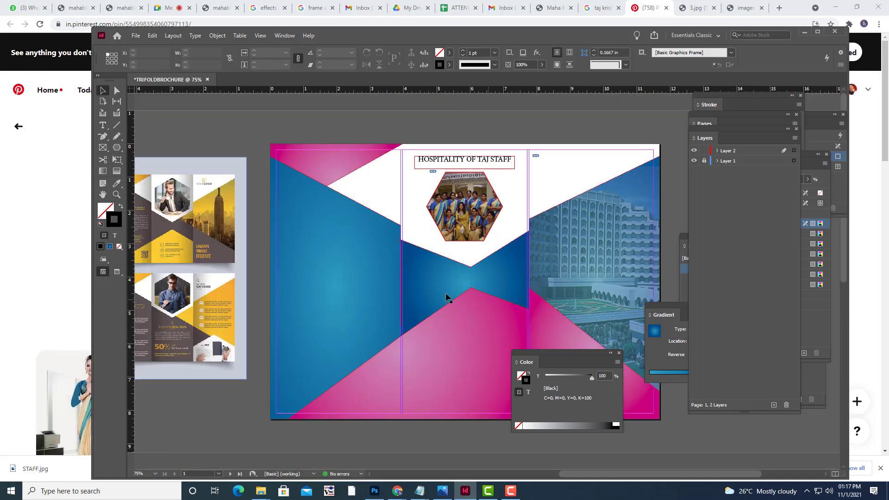
{"action": "left_click_drag", "start_coordinate": [518, 354], "coordinate": [627, 368]}
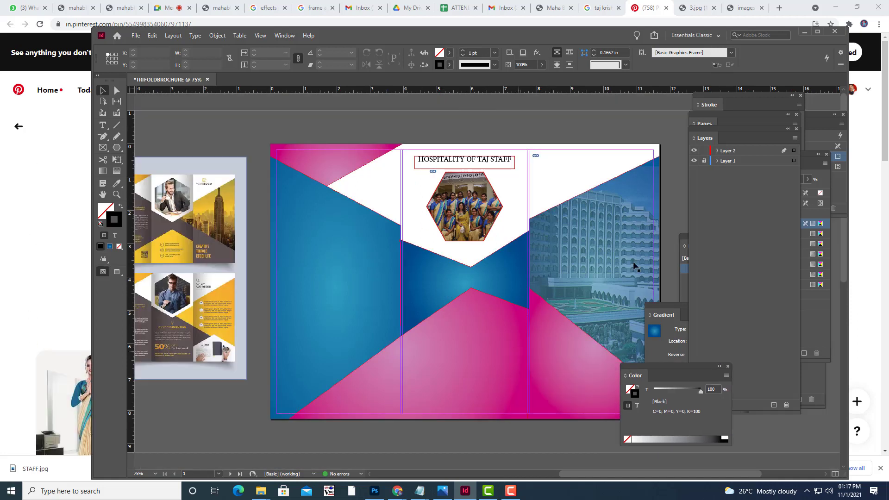
{"action": "key", "text": "ctrl+minus"}
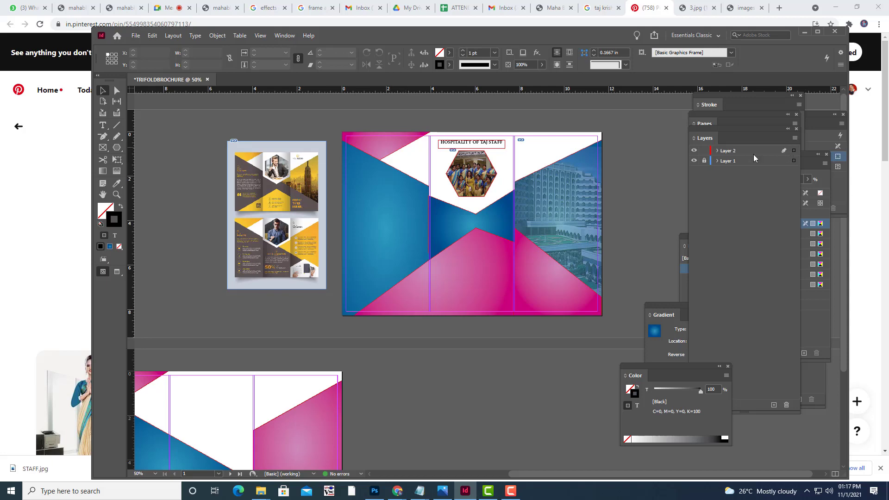
{"action": "scroll", "coordinate": [447, 331], "scroll_direction": "down", "scroll_amount": 3}
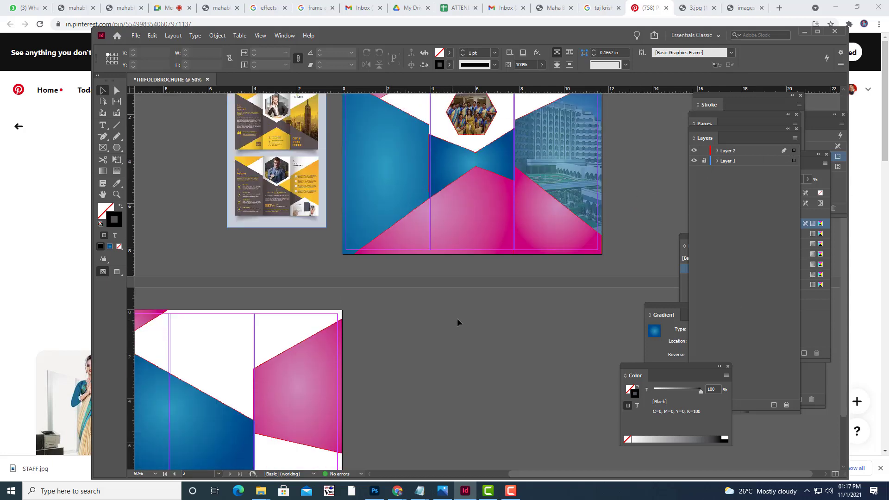
{"action": "scroll", "coordinate": [468, 319], "scroll_direction": "up", "scroll_amount": 3}
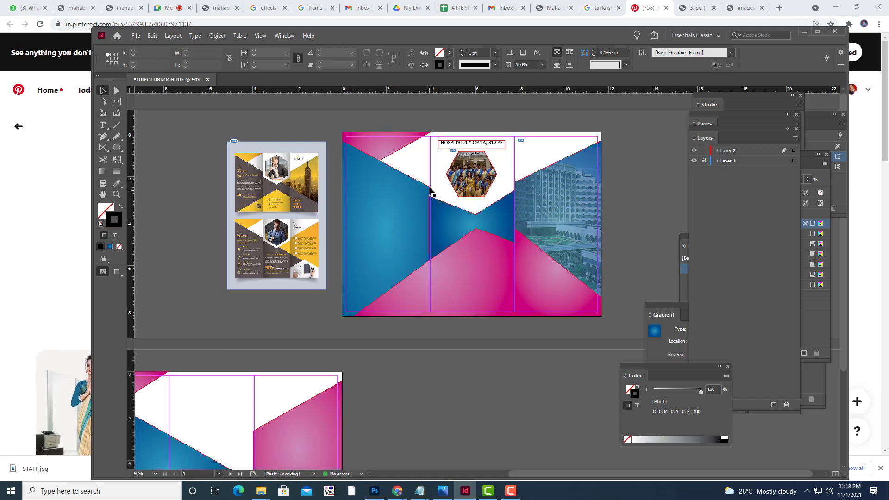
{"action": "mouse_move", "coordinate": [420, 491]}
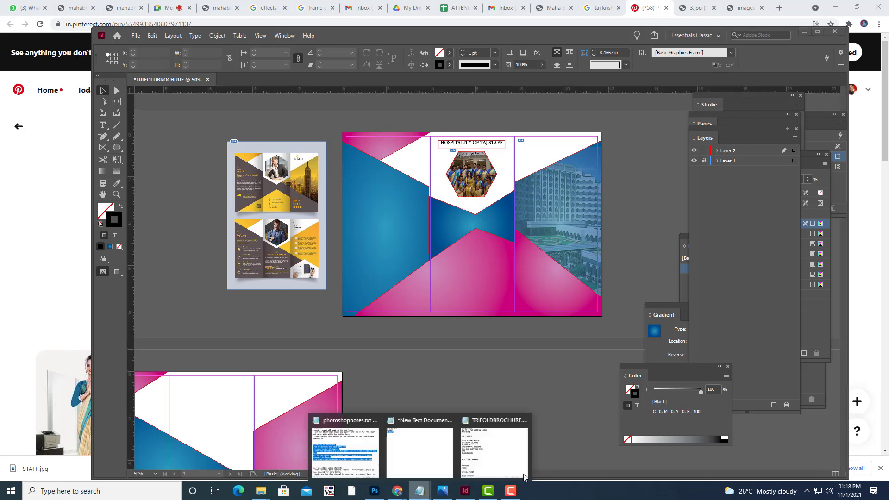
{"action": "left_click", "coordinate": [505, 452]}
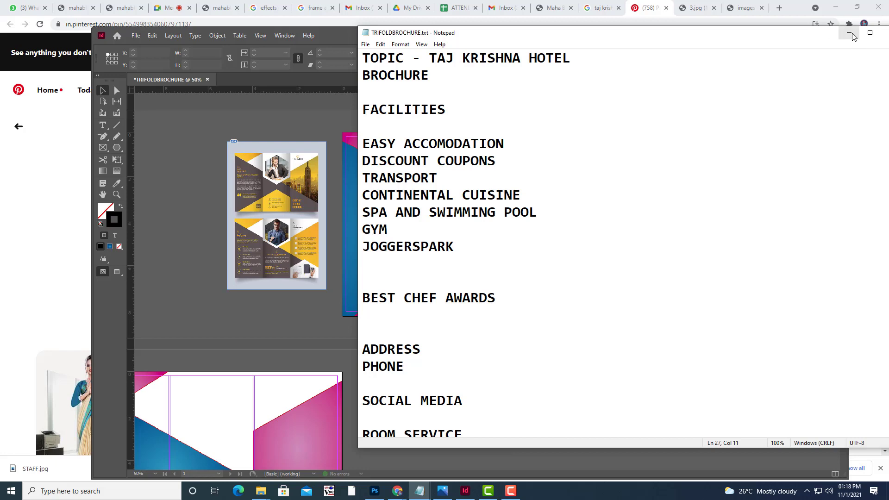
{"action": "left_click", "coordinate": [848, 32]}
Lock Layer 2 in the Layers panel and create a new Layer 3 on top.
{"action": "left_click", "coordinate": [742, 151]}
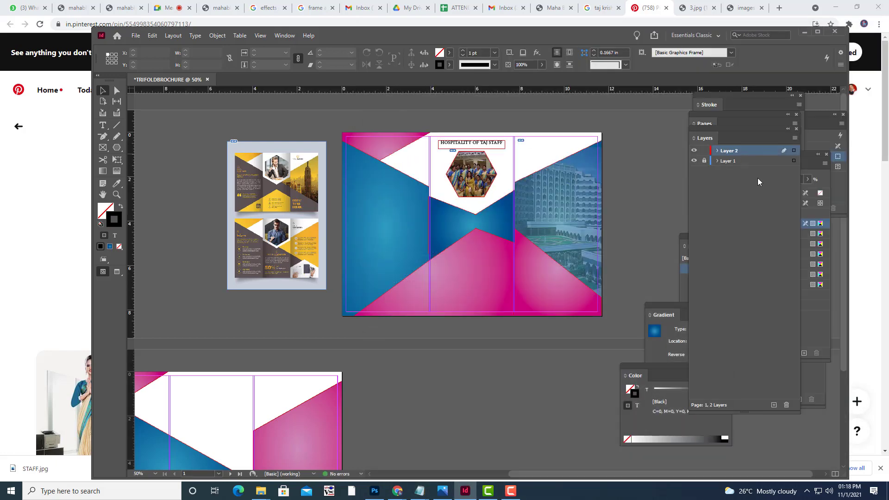
{"action": "left_click", "coordinate": [704, 151]}
{"action": "left_click", "coordinate": [775, 404]}
{"action": "left_click", "coordinate": [103, 125]}
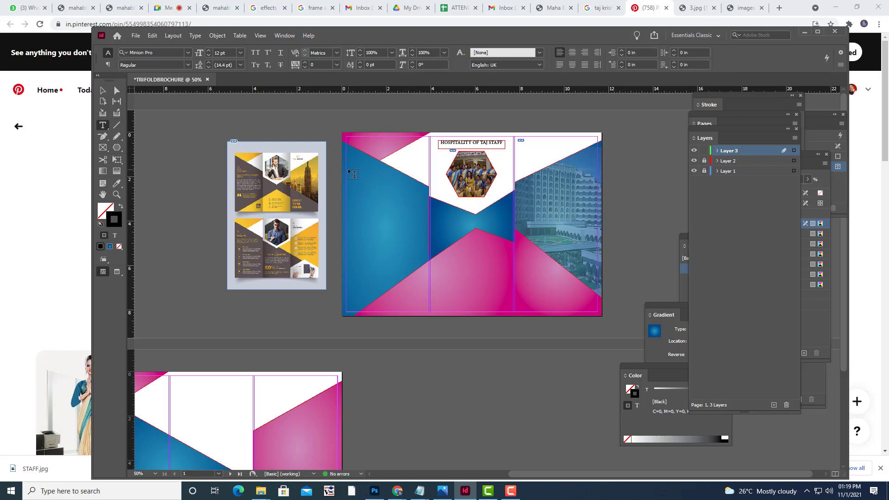
Draw a text frame atop the left panel and set its font to Great Vibes.
{"action": "left_click_drag", "start_coordinate": [348, 169], "coordinate": [396, 187]}
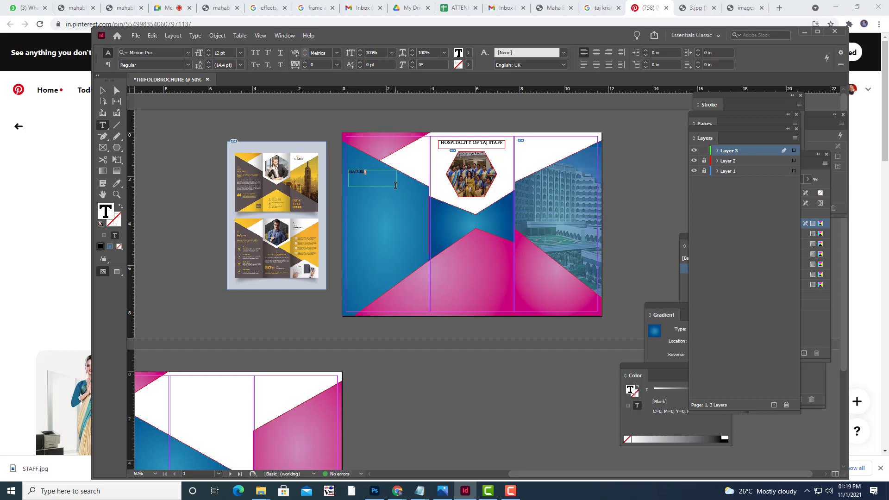
{"action": "key", "text": "ctrl+a"}
{"action": "left_click", "coordinate": [171, 52]}
{"action": "type", "text": "GREA"}
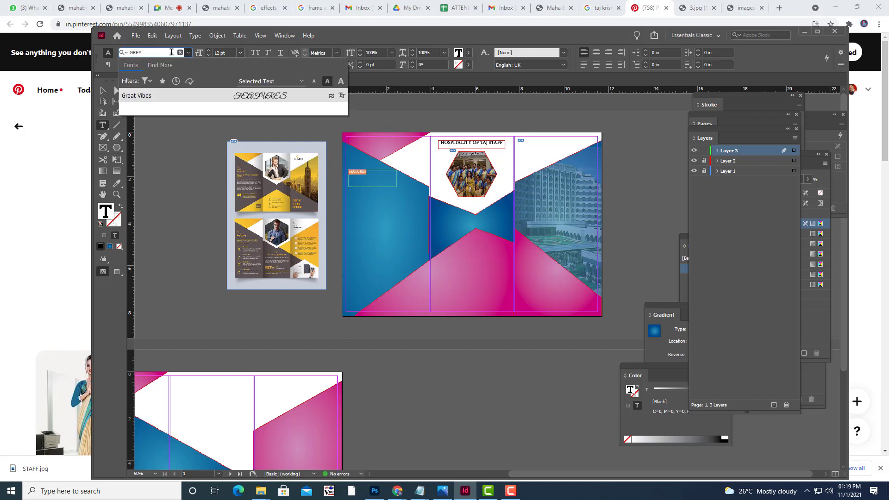
{"action": "left_click", "coordinate": [153, 97]}
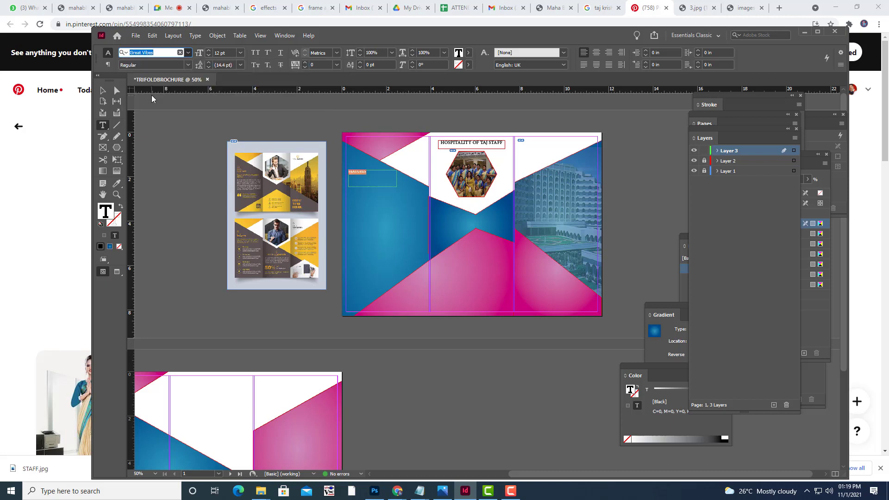
{"action": "key", "text": "Return"}
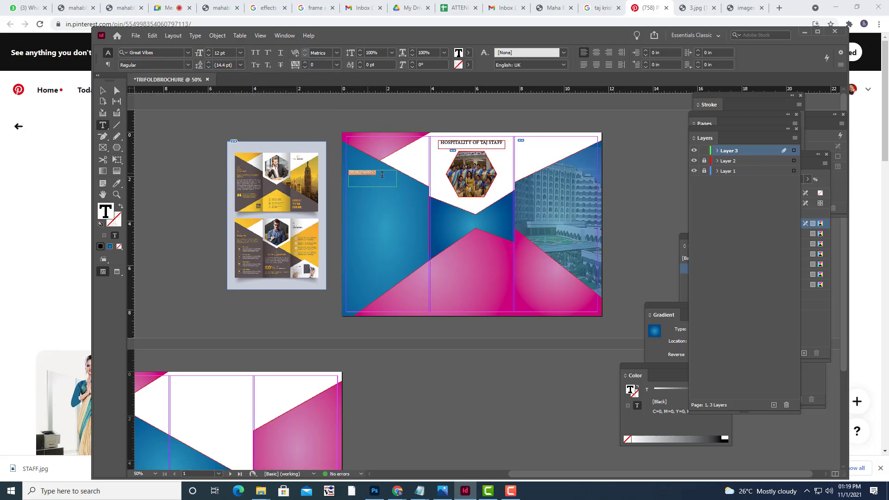
{"action": "key", "text": "BackSpace"}
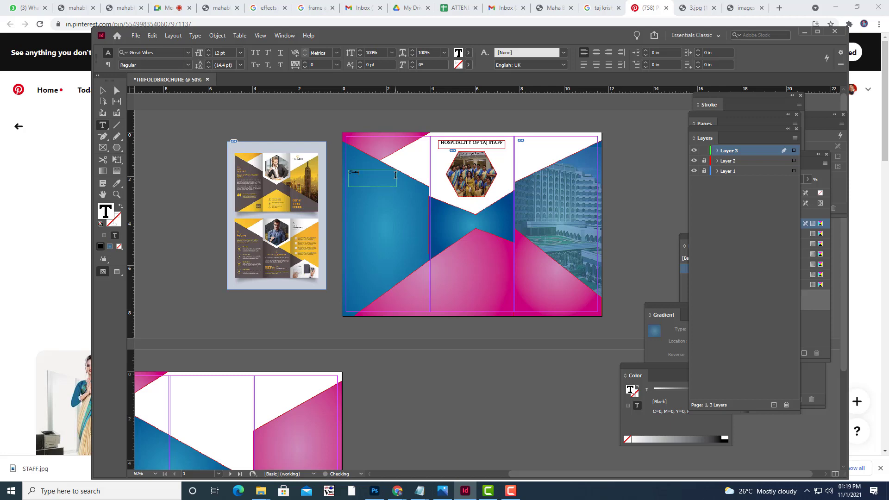
Enlarge the heading to 40 pt and retype it as 'Features'.
{"action": "key", "text": "ctrl+a"}
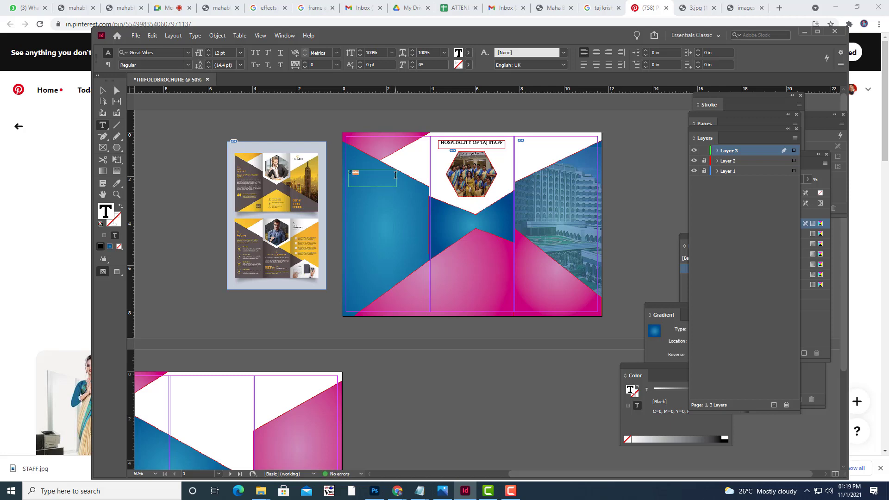
{"action": "key", "text": "ctrl+shift+period"}
{"action": "key", "text": "ctrl+shift+period"}
{"action": "key", "text": "ctrl+shift+period"}
{"action": "key", "text": "ctrl+shift+period"}
{"action": "key", "text": "ctrl+shift+period"}
{"action": "key", "text": "ctrl+shift+period"}
{"action": "key", "text": "ctrl+shift+period"}
{"action": "key", "text": "ctrl+shift+period"}
{"action": "key", "text": "ctrl+shift+period"}
{"action": "key", "text": "ctrl+shift+period"}
{"action": "key", "text": "ctrl+shift+period"}
{"action": "key", "text": "ctrl+shift+period"}
{"action": "key", "text": "ctrl+shift+period"}
{"action": "key", "text": "ctrl+shift+period"}
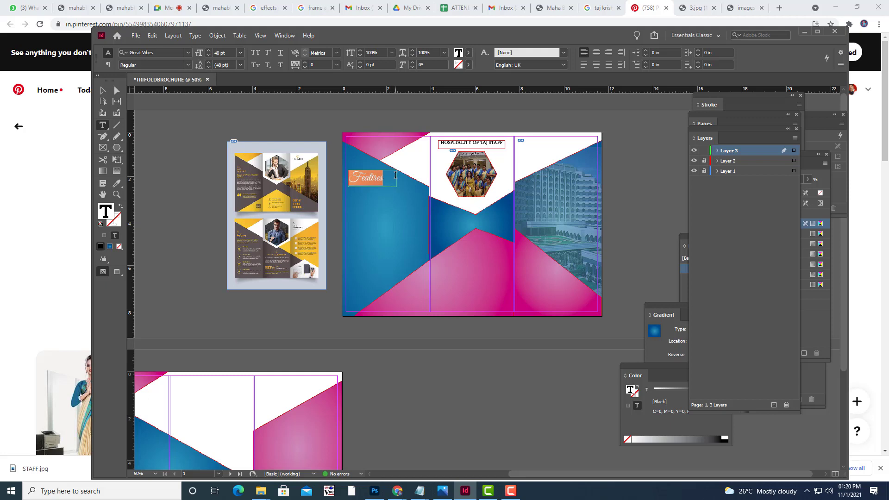
{"action": "left_click", "coordinate": [396, 175]}
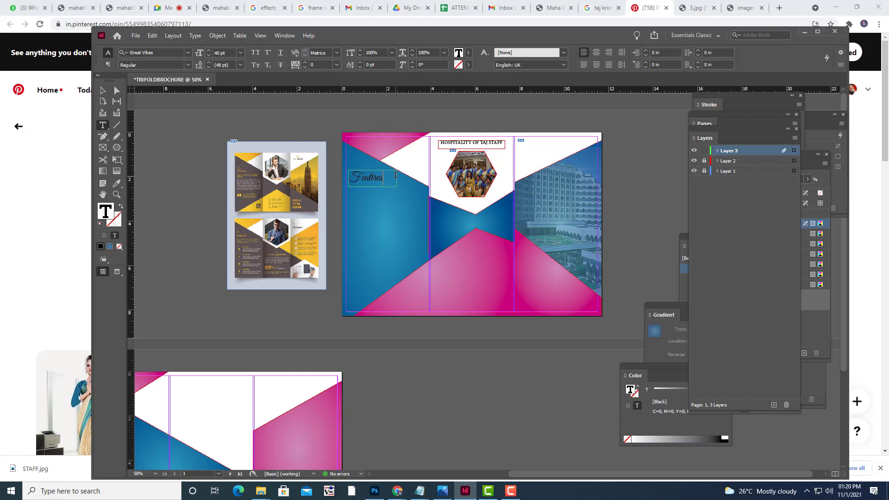
{"action": "key", "text": "BackSpace"}
{"action": "key", "text": "BackSpace"}
{"action": "key", "text": "BackSpace"}
{"action": "key", "text": "BackSpace"}
{"action": "type", "text": "ures"}
{"action": "left_click_drag", "start_coordinate": [389, 176], "coordinate": [346, 172]}
{"action": "left_click", "coordinate": [630, 389]}
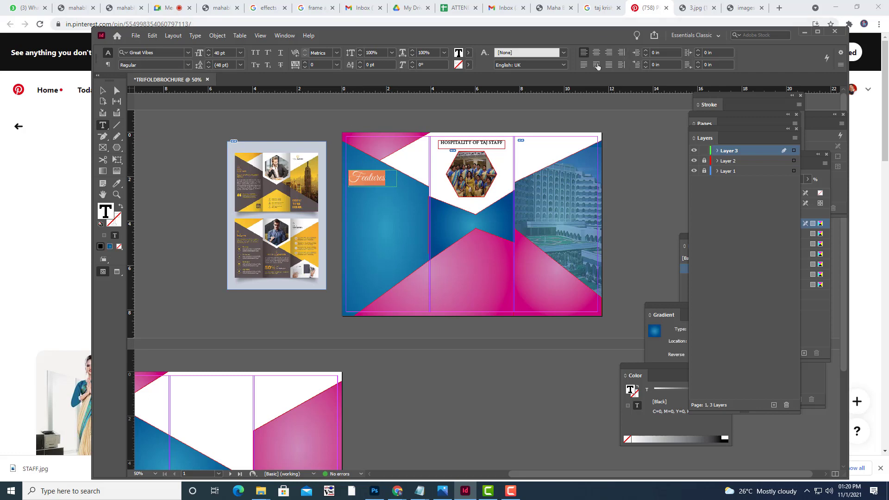
Fill the Features heading with [Paper] white, then preview the page at 75% zoom.
{"action": "left_click", "coordinate": [468, 53]}
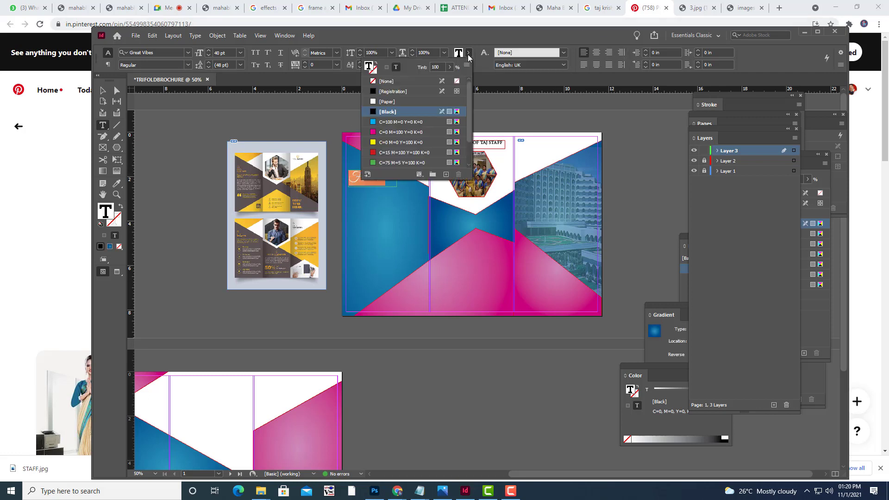
{"action": "left_click", "coordinate": [373, 102]}
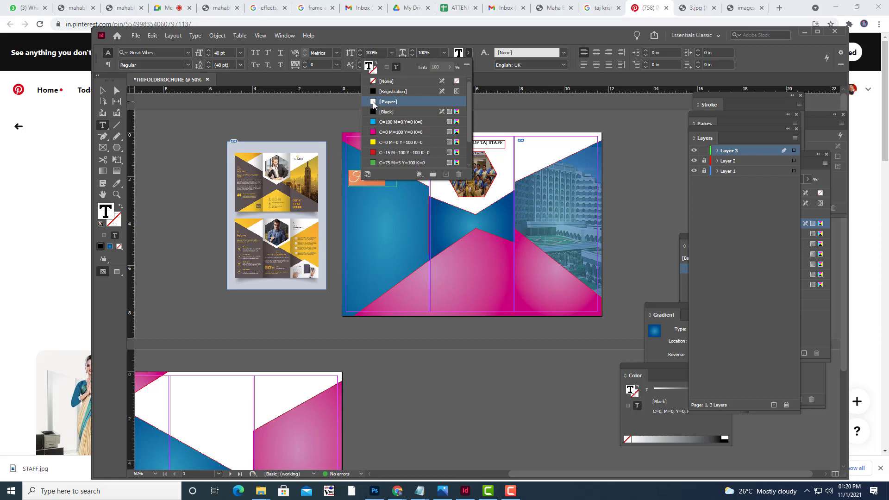
{"action": "left_click", "coordinate": [188, 67]}
{"action": "left_click", "coordinate": [104, 91]}
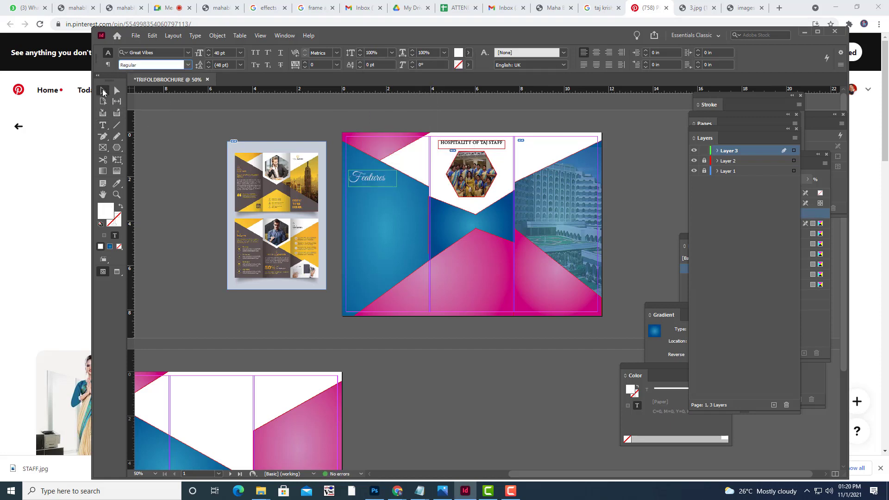
{"action": "key", "text": "w"}
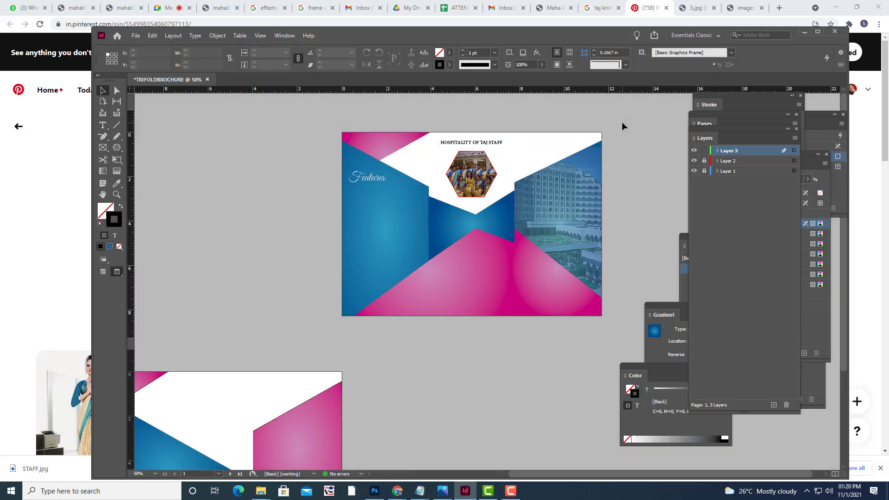
{"action": "key", "text": "w"}
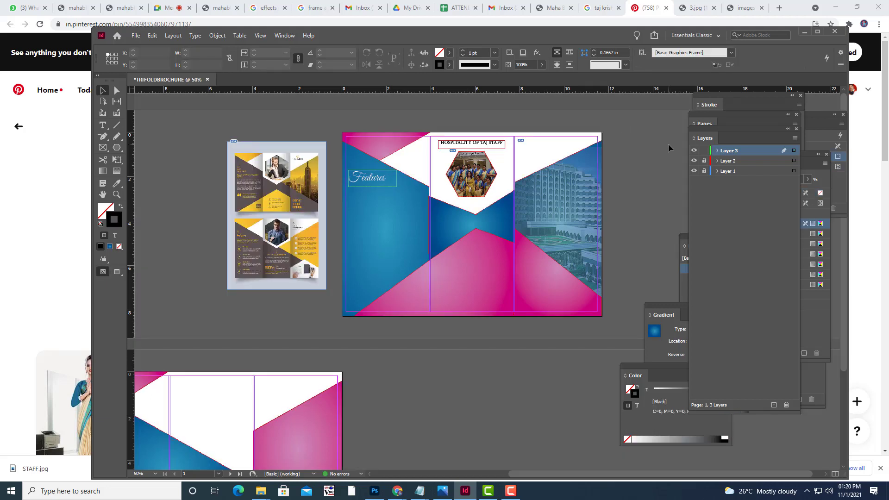
{"action": "key", "text": "ctrl+equal"}
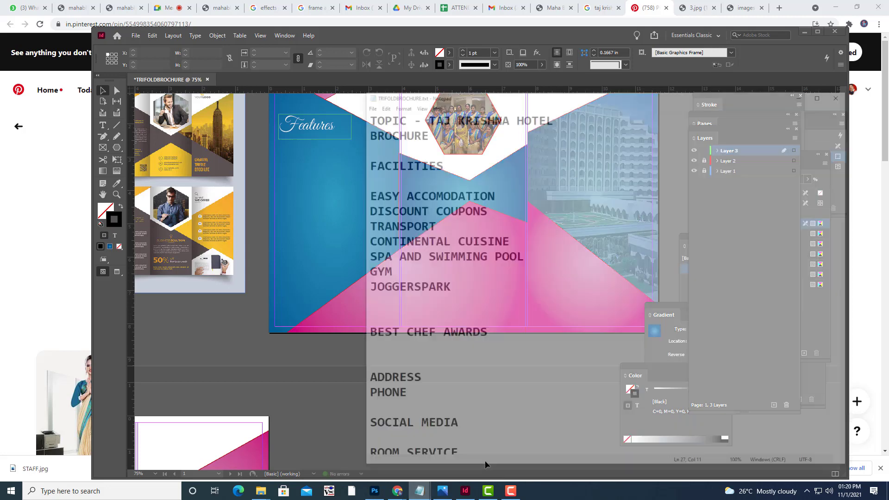
{"action": "left_click", "coordinate": [419, 430]}
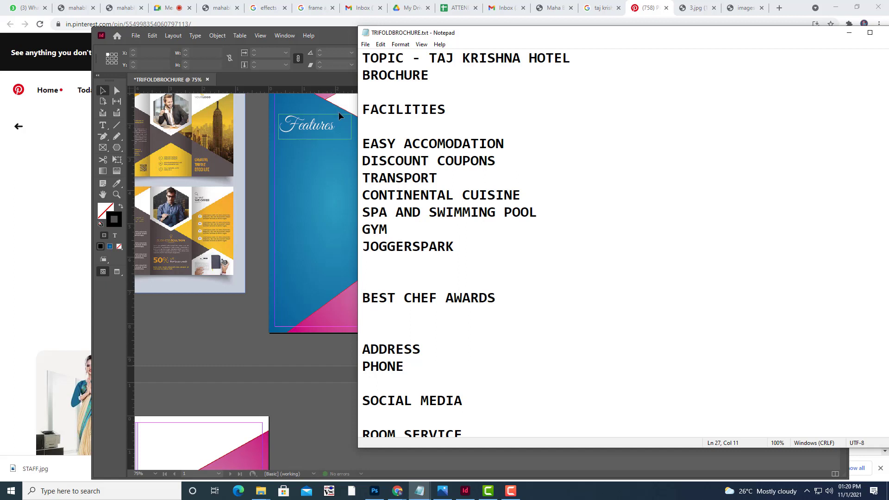
{"action": "left_click", "coordinate": [102, 125]}
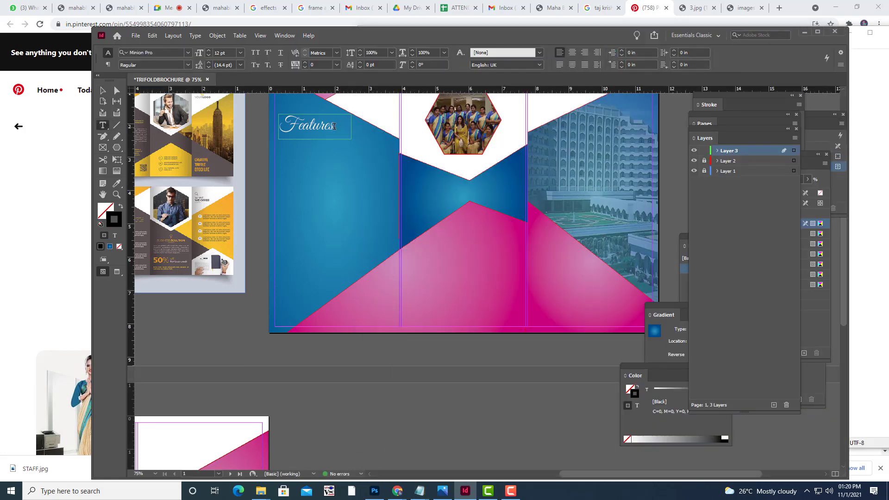
Change the heading text from 'Features' to 'Facilities'.
{"action": "left_click_drag", "start_coordinate": [332, 124], "coordinate": [302, 125]}
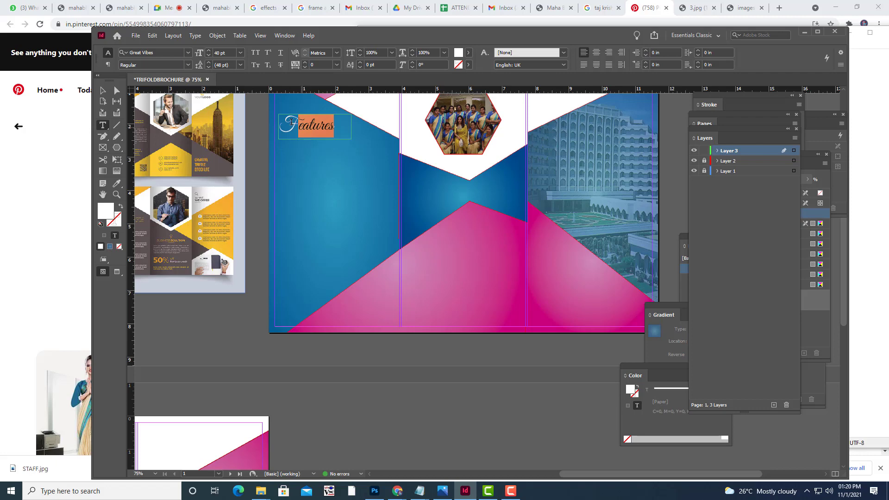
{"action": "type", "text": "acilities"}
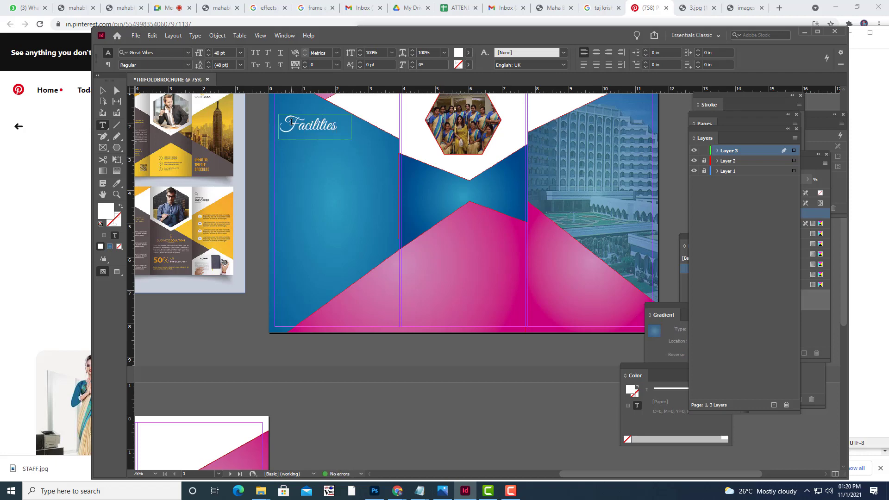
{"action": "key", "text": "Escape"}
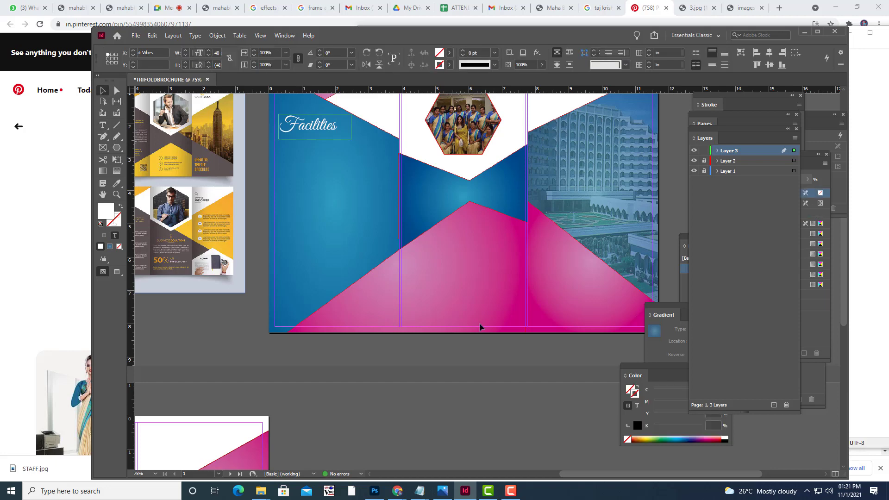
Copy the facilities lines from the Notepad notes, then minimize Notepad.
{"action": "mouse_move", "coordinate": [420, 491]}
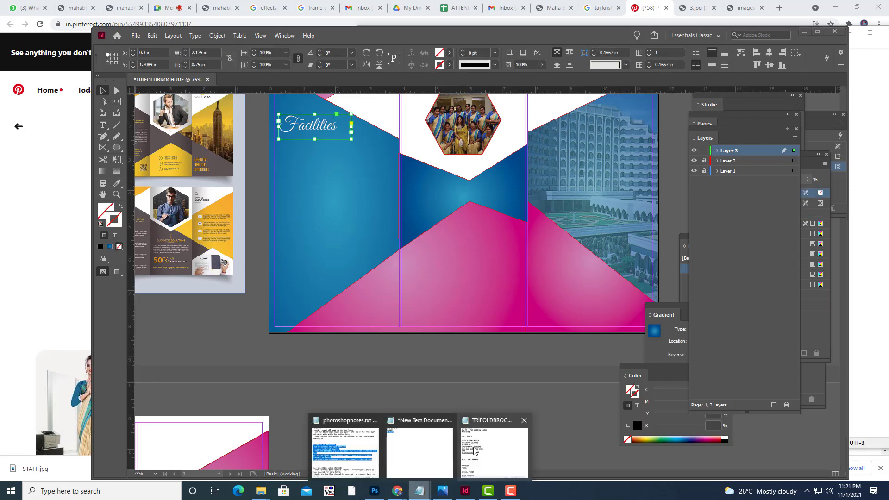
{"action": "left_click", "coordinate": [467, 473]}
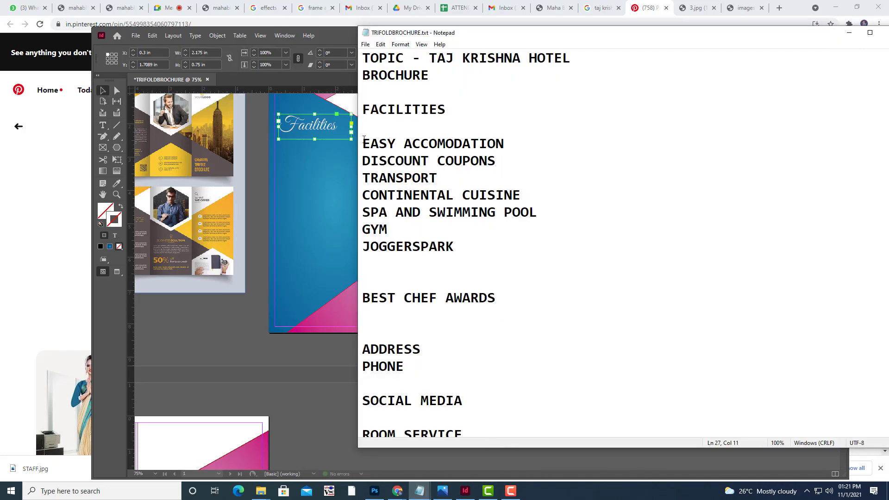
{"action": "left_click_drag", "start_coordinate": [364, 139], "coordinate": [470, 246]}
{"action": "right_click", "coordinate": [432, 155]}
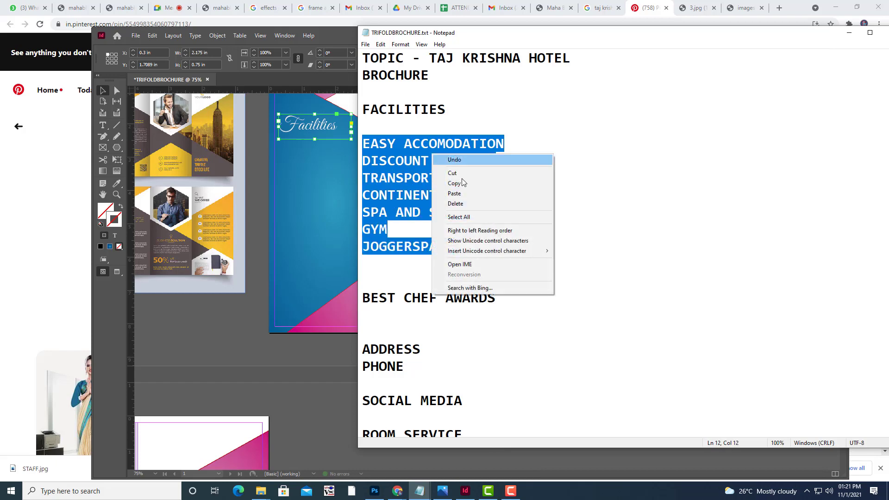
{"action": "left_click", "coordinate": [454, 183]}
{"action": "left_click", "coordinate": [848, 32]}
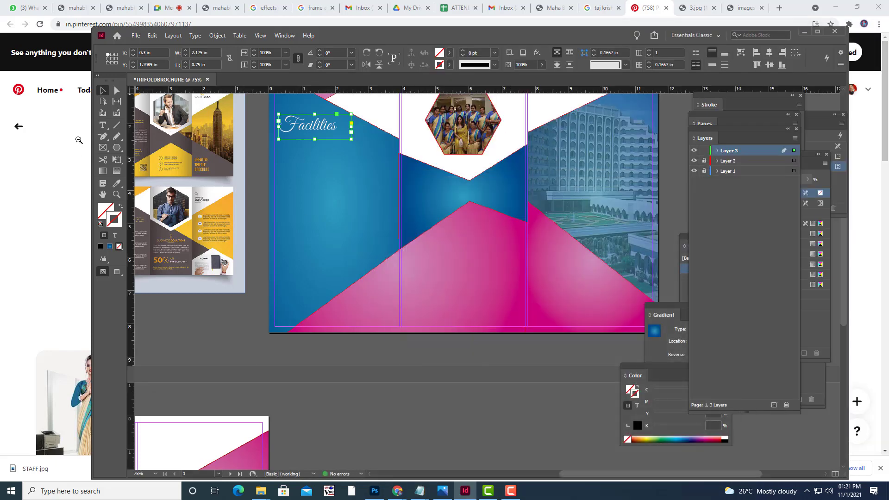
Paste the facilities list into a new frame in 18 pt Times New Roman Bold.
{"action": "left_click", "coordinate": [103, 125]}
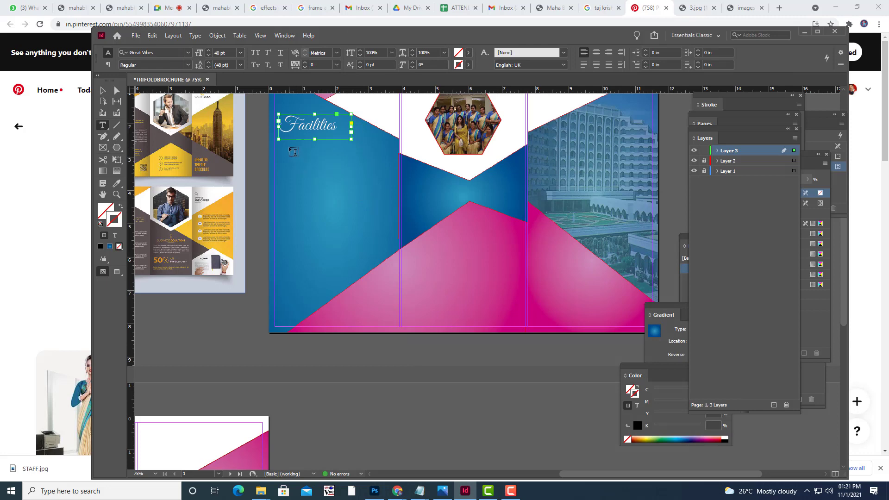
{"action": "left_click_drag", "start_coordinate": [290, 147], "coordinate": [367, 273]}
{"action": "key", "text": "ctrl+v"}
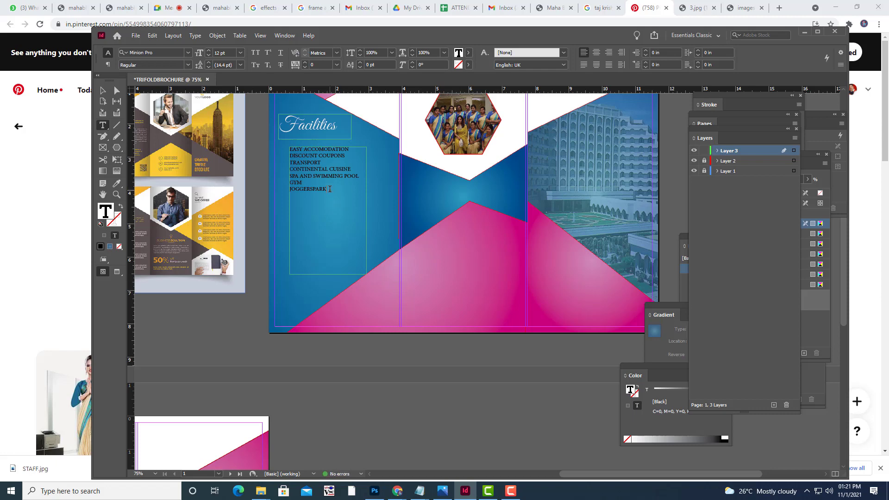
{"action": "key", "text": "ctrl+a"}
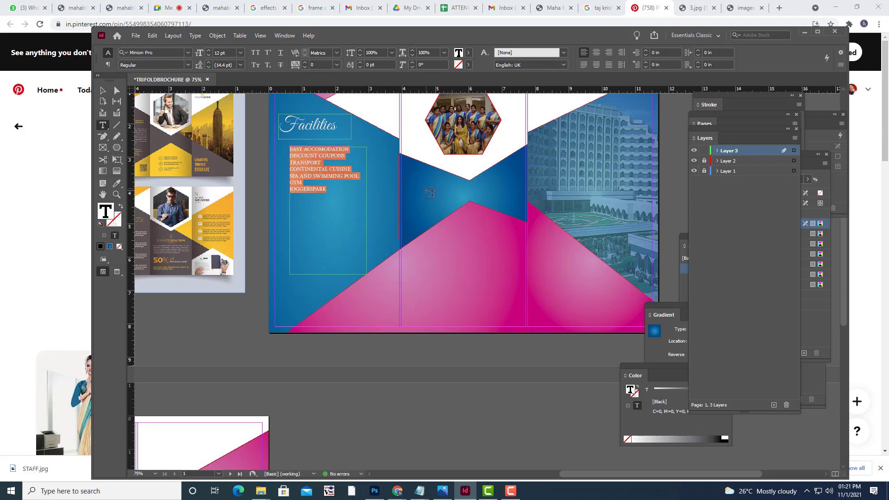
{"action": "key", "text": "ctrl+shift+period"}
{"action": "key", "text": "ctrl+shift+period"}
{"action": "key", "text": "ctrl+shift+period"}
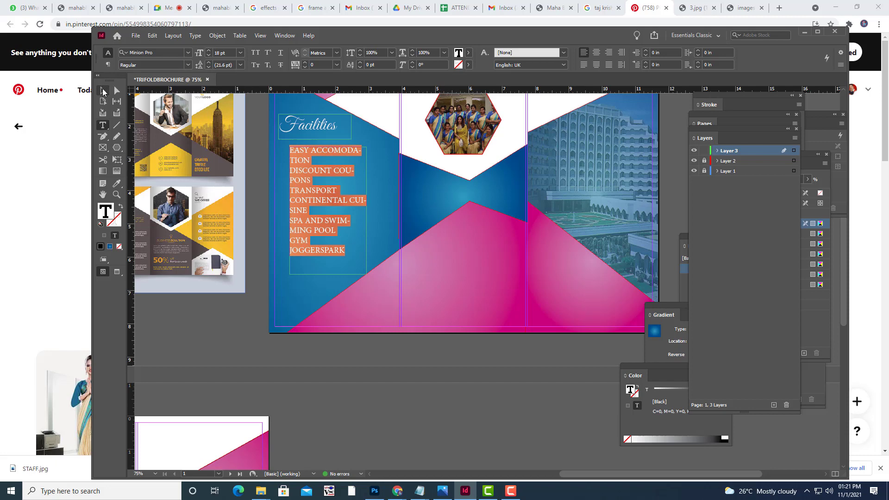
{"action": "left_click", "coordinate": [169, 52]}
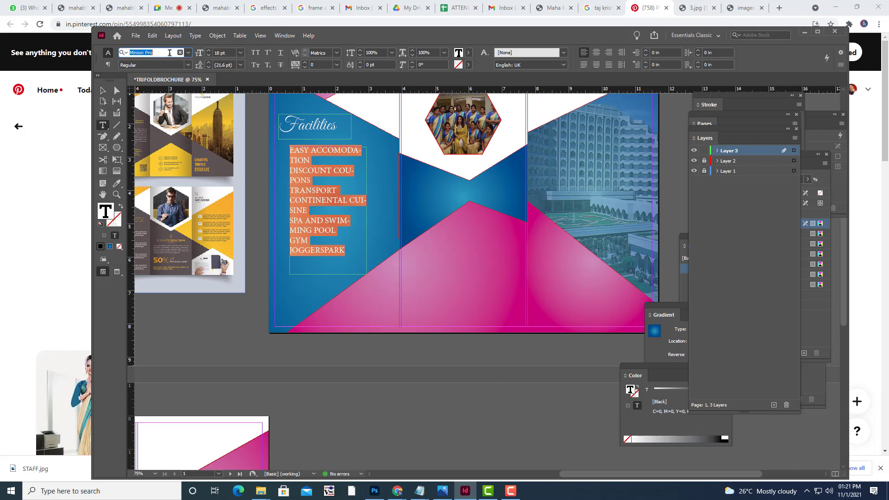
{"action": "type", "text": "tim"}
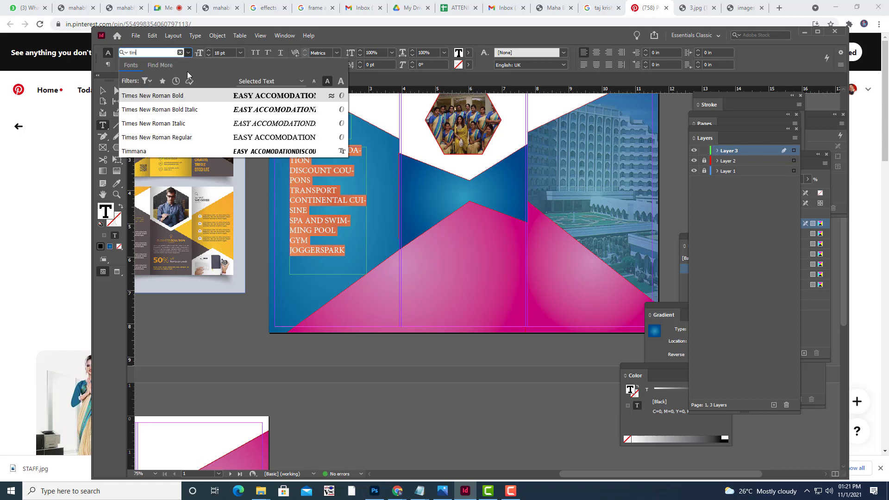
{"action": "left_click", "coordinate": [183, 98]}
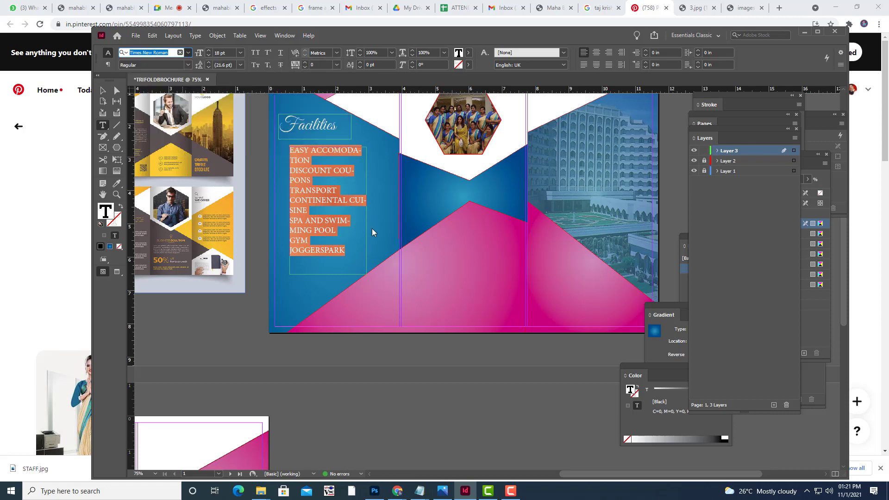
{"action": "key", "text": "ctrl+shift+b"}
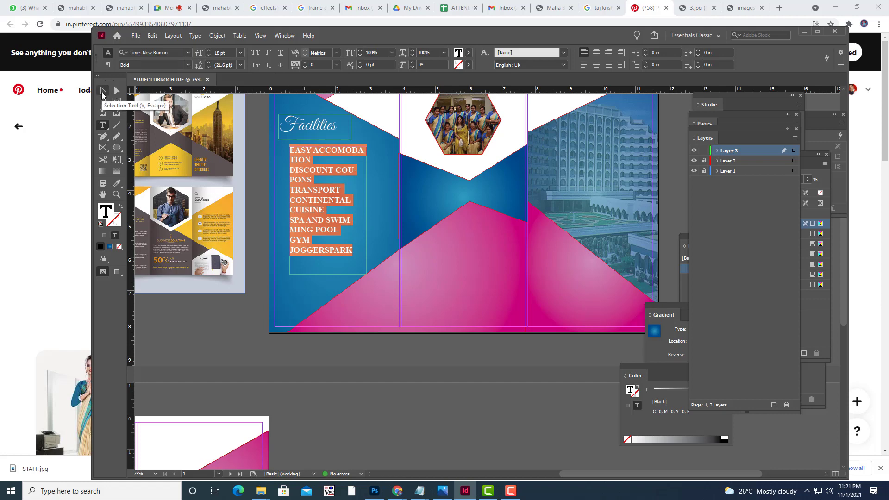
Widen and shorten the list's text frame so the lines fit, then reselect the text.
{"action": "left_click", "coordinate": [103, 92]}
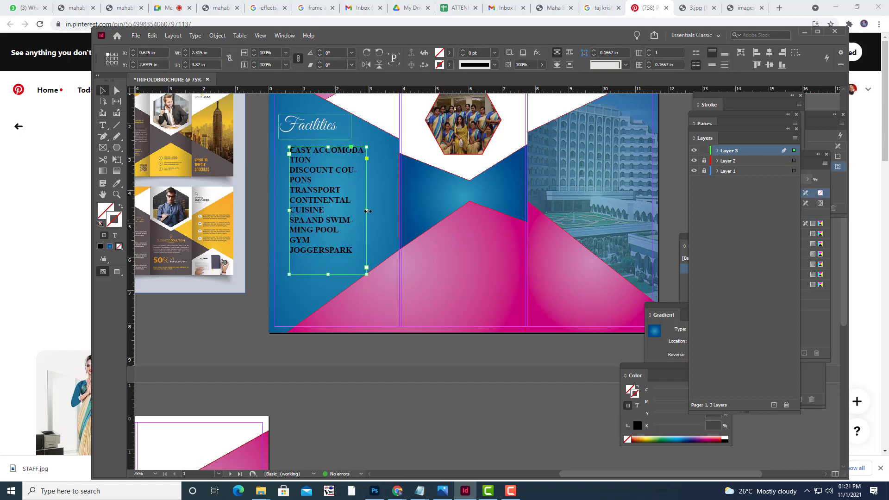
{"action": "left_click_drag", "start_coordinate": [366, 210], "coordinate": [382, 209]}
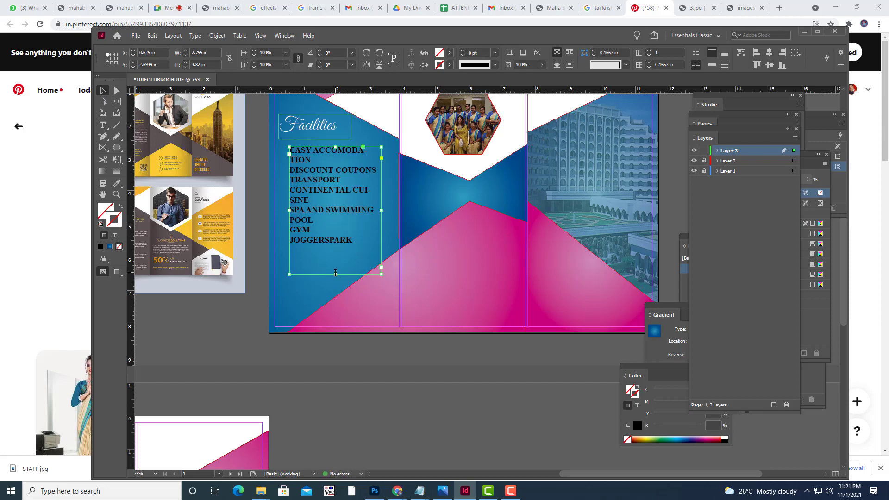
{"action": "left_click_drag", "start_coordinate": [335, 274], "coordinate": [337, 260]}
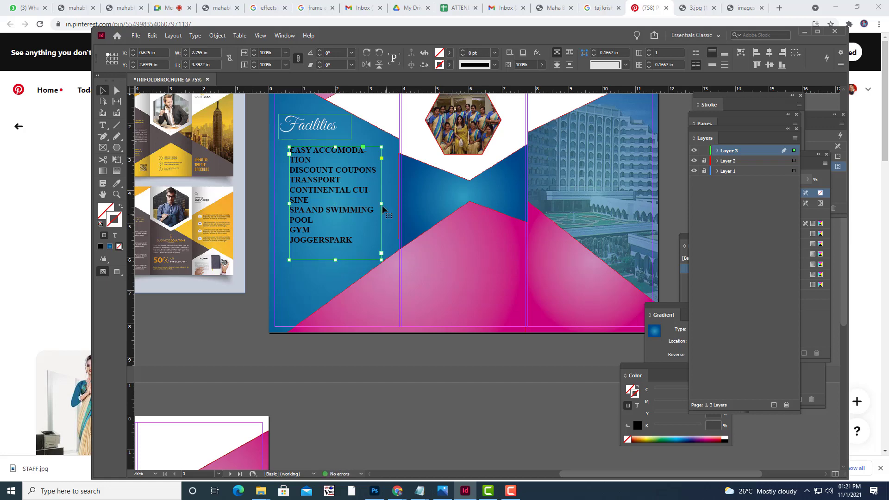
{"action": "left_click_drag", "start_coordinate": [382, 203], "coordinate": [396, 204]}
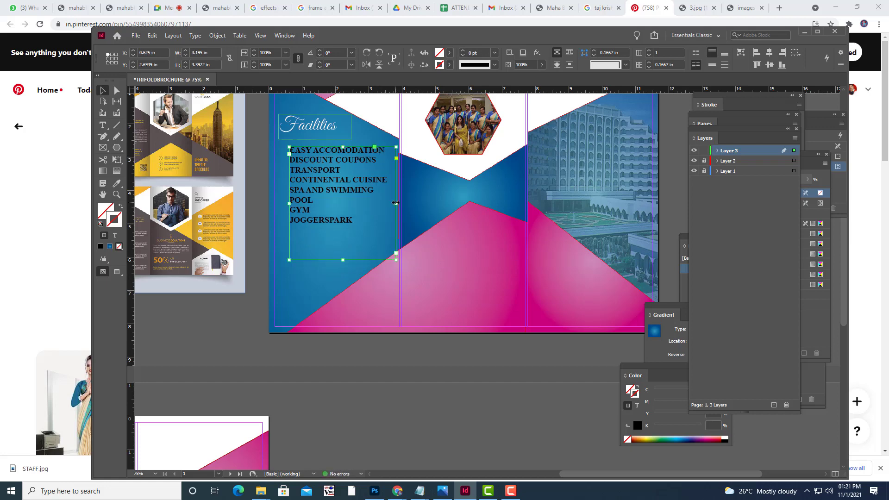
{"action": "left_click", "coordinate": [103, 126]}
{"action": "left_click", "coordinate": [379, 190]}
{"action": "key", "text": "ctrl+a"}
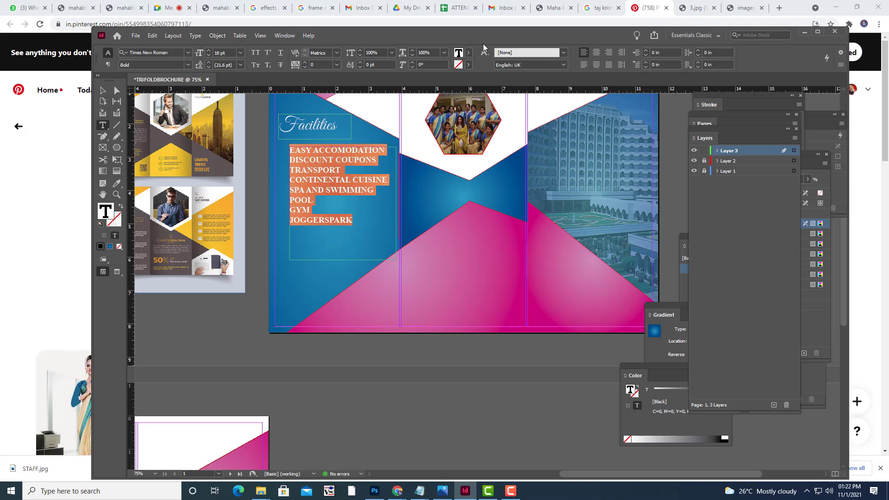
Show the Character panel and increase the list's line spacing.
{"action": "left_click", "coordinate": [287, 36]}
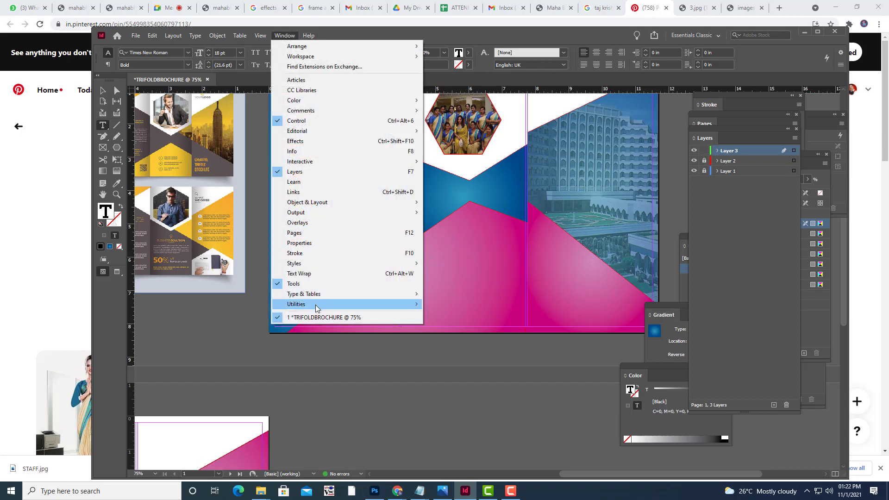
{"action": "mouse_move", "coordinate": [318, 305]}
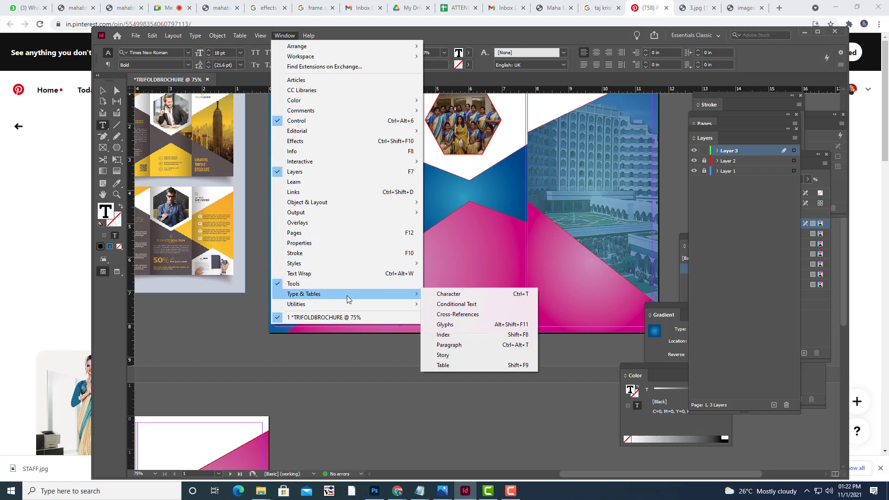
{"action": "left_click", "coordinate": [491, 295]}
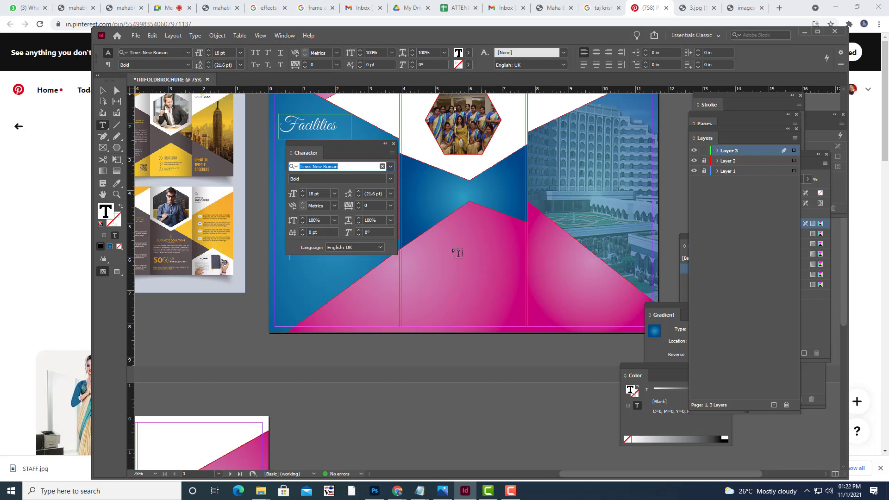
{"action": "left_click_drag", "start_coordinate": [327, 143], "coordinate": [560, 125]}
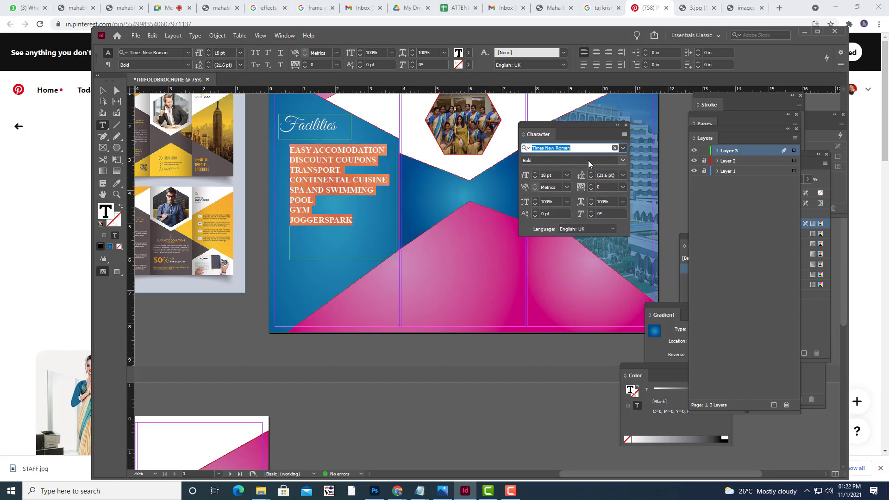
{"action": "left_click", "coordinate": [591, 173]}
{"action": "left_click", "coordinate": [591, 172]}
{"action": "left_click", "coordinate": [591, 173]}
{"action": "left_click", "coordinate": [591, 173]}
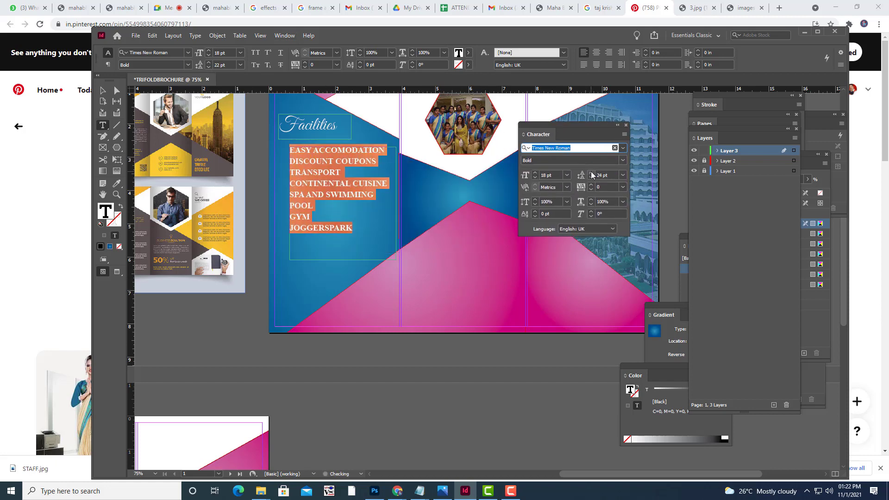
{"action": "left_click", "coordinate": [591, 172]}
{"action": "left_click", "coordinate": [591, 173]}
{"action": "left_click", "coordinate": [591, 173]}
{"action": "left_click", "coordinate": [591, 173]}
{"action": "left_click", "coordinate": [591, 173]}
{"action": "left_click", "coordinate": [591, 173]}
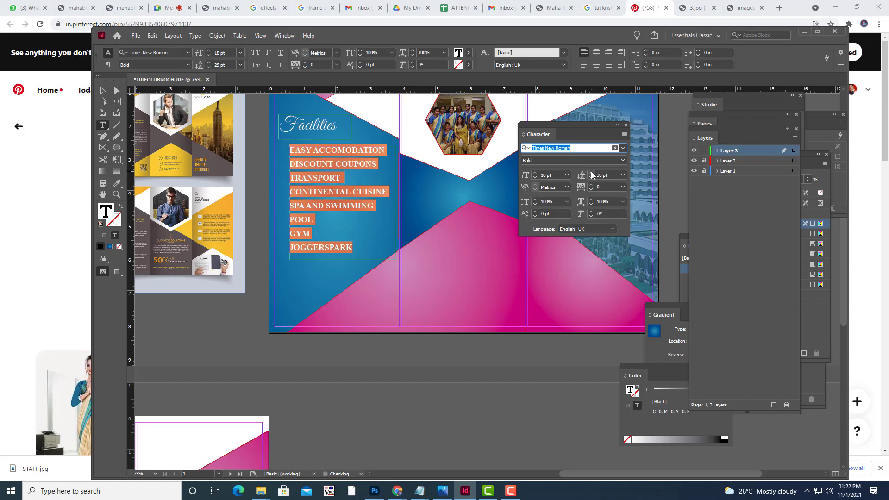
{"action": "left_click", "coordinate": [591, 174]}
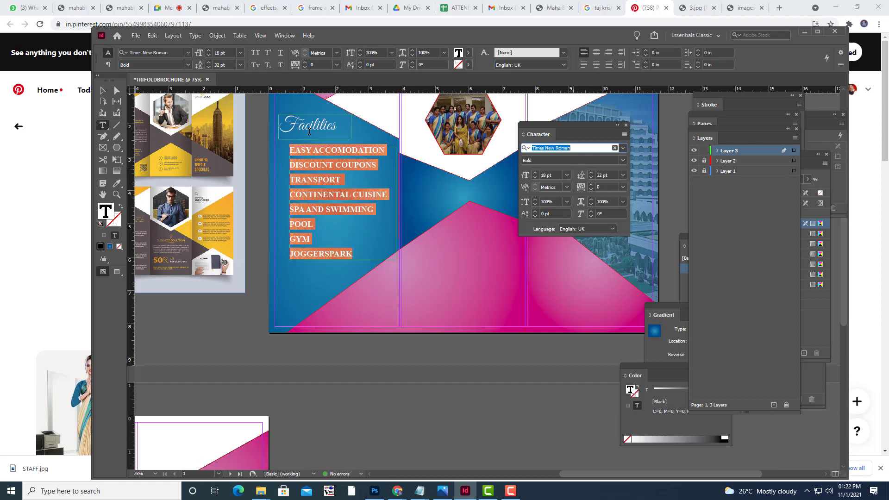
Make the list Bold Italic and raise its leading to 36 pt.
{"action": "left_click", "coordinate": [190, 76]}
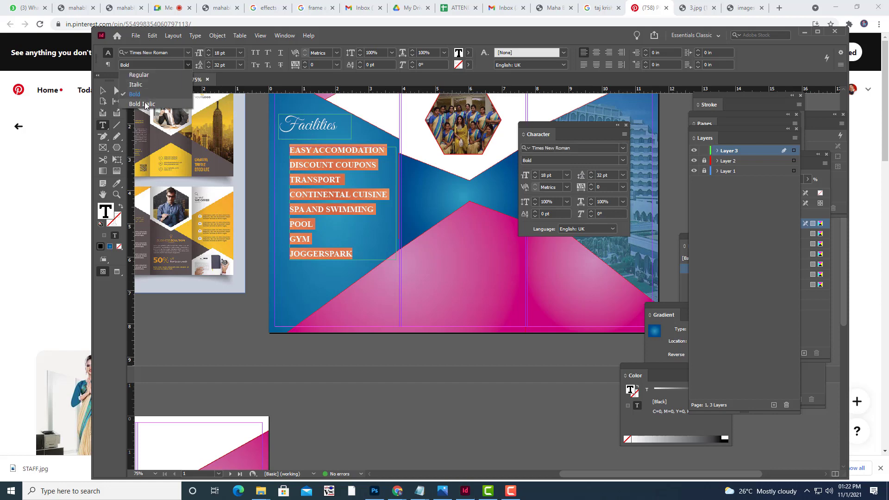
{"action": "key", "text": "ctrl+shift+i"}
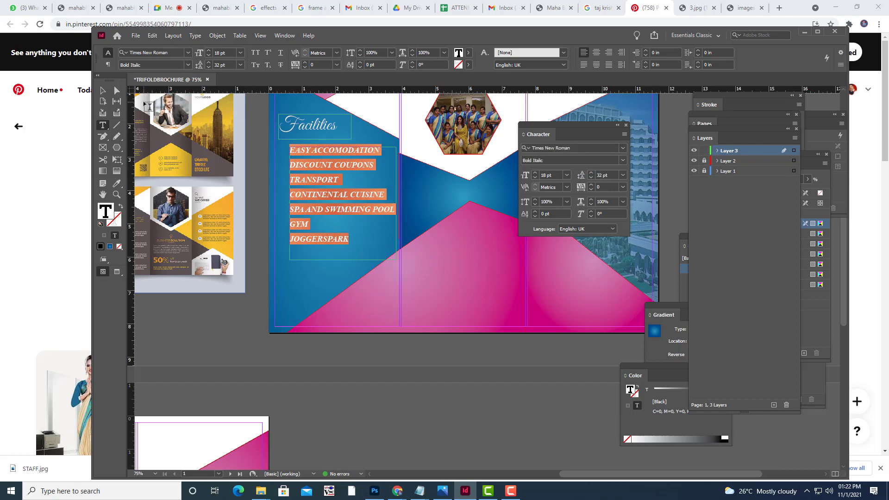
{"action": "left_click", "coordinate": [591, 173]}
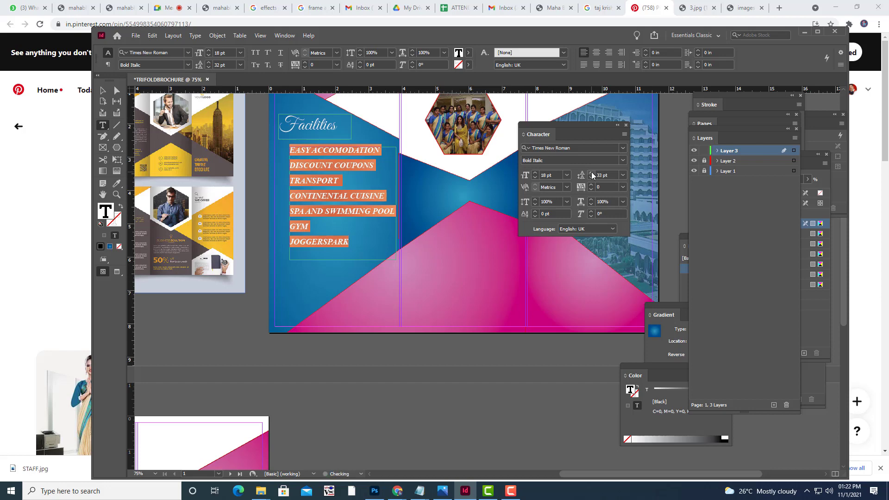
{"action": "left_click", "coordinate": [592, 173]}
{"action": "left_click", "coordinate": [592, 173]}
{"action": "left_click", "coordinate": [592, 173]}
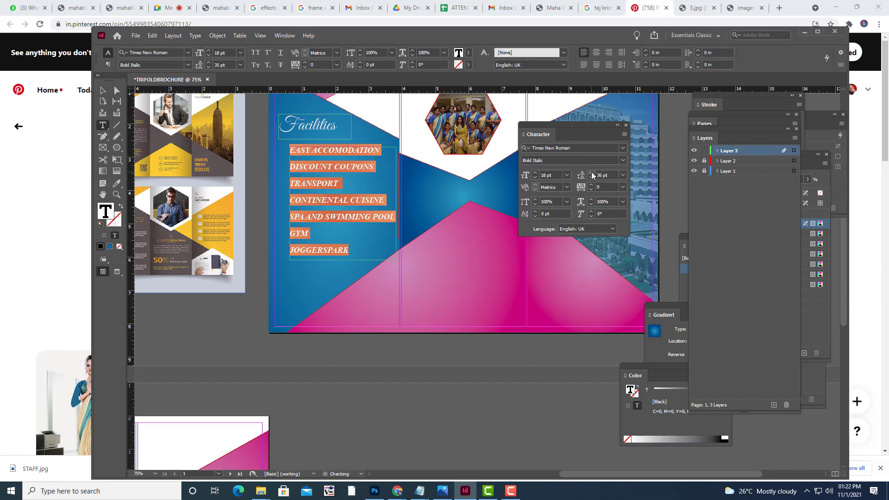
Color all the facilities list text white.
{"action": "left_click", "coordinate": [100, 91]}
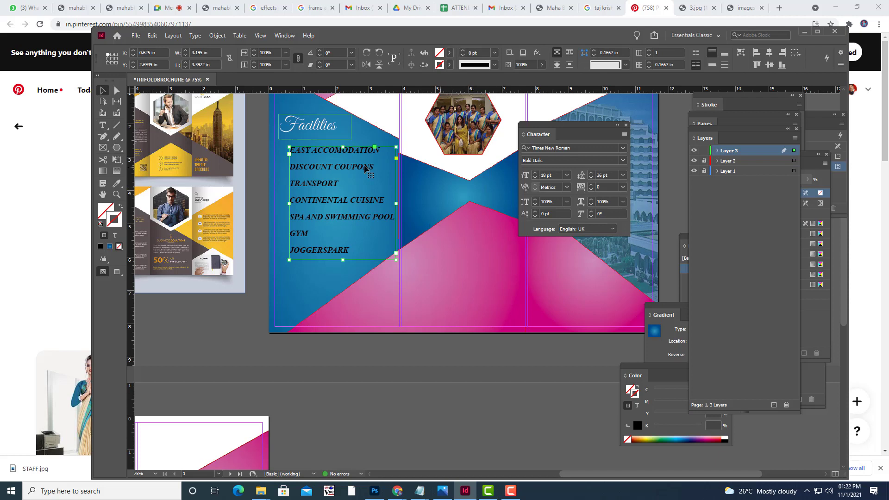
{"action": "left_click_drag", "start_coordinate": [356, 249], "coordinate": [289, 149]}
{"action": "left_click", "coordinate": [469, 52]}
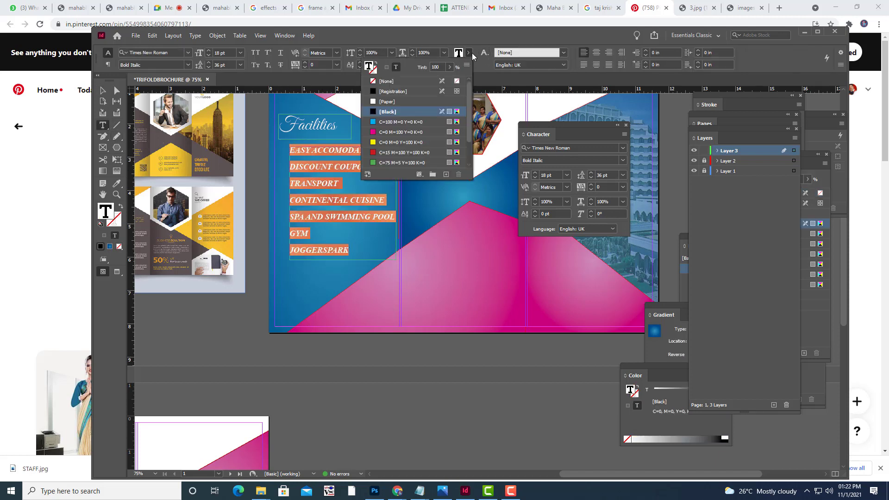
{"action": "left_click", "coordinate": [374, 102]}
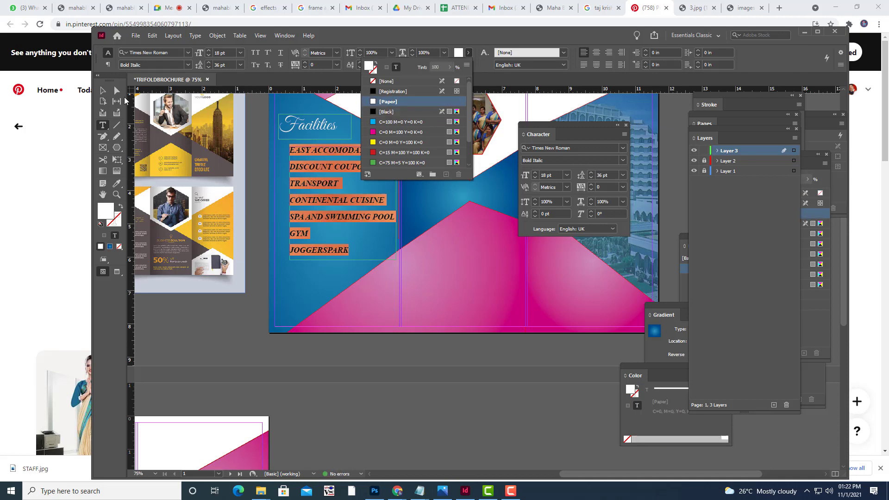
{"action": "key", "text": "Escape"}
Nudge the facilities text frame slightly up and to the left.
{"action": "left_click", "coordinate": [455, 367]}
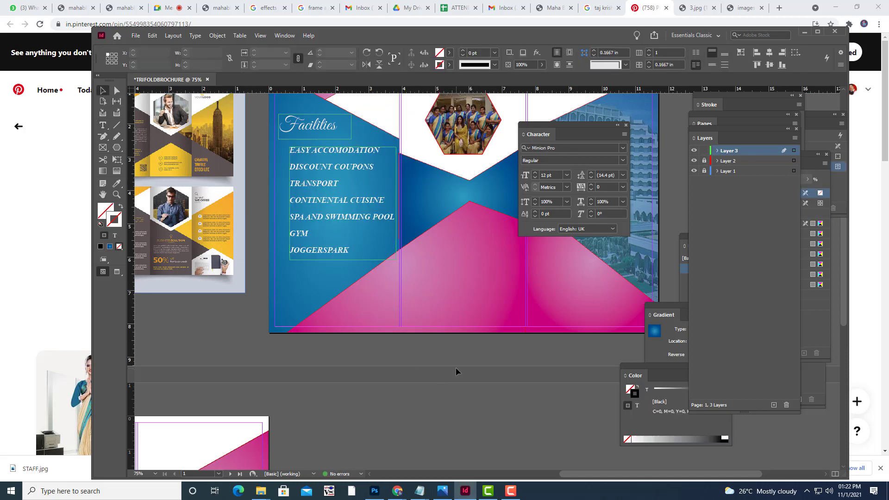
{"action": "left_click", "coordinate": [350, 223]}
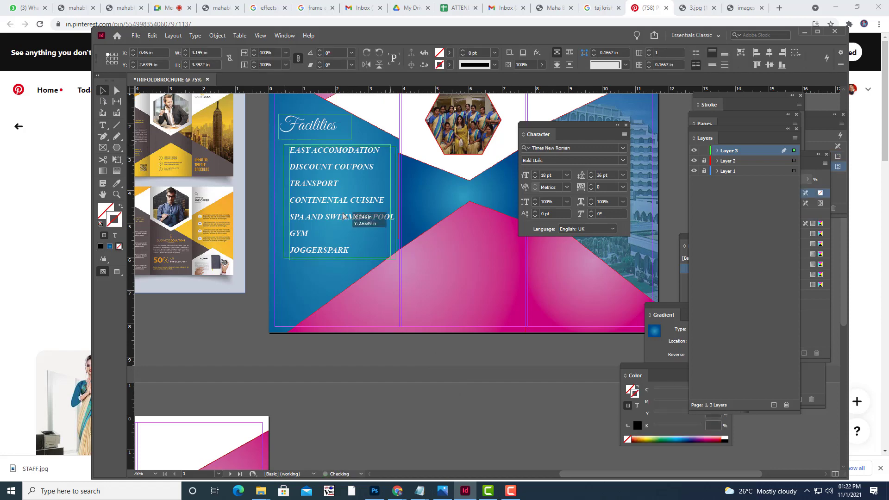
{"action": "left_click_drag", "start_coordinate": [343, 216], "coordinate": [337, 214]}
{"action": "left_click", "coordinate": [438, 378]}
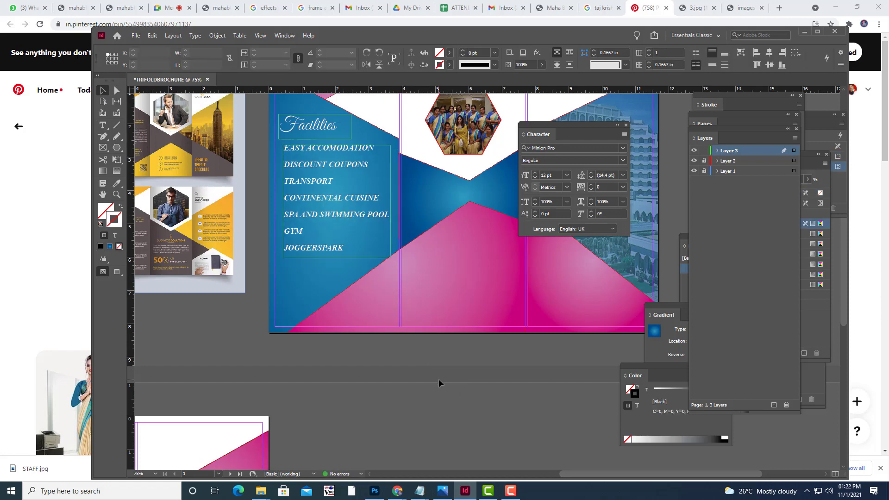
Preview the brochure, then move the Character panel off the page.
{"action": "key", "text": "w"}
{"action": "scroll", "coordinate": [440, 378], "scroll_direction": "up", "scroll_amount": 3}
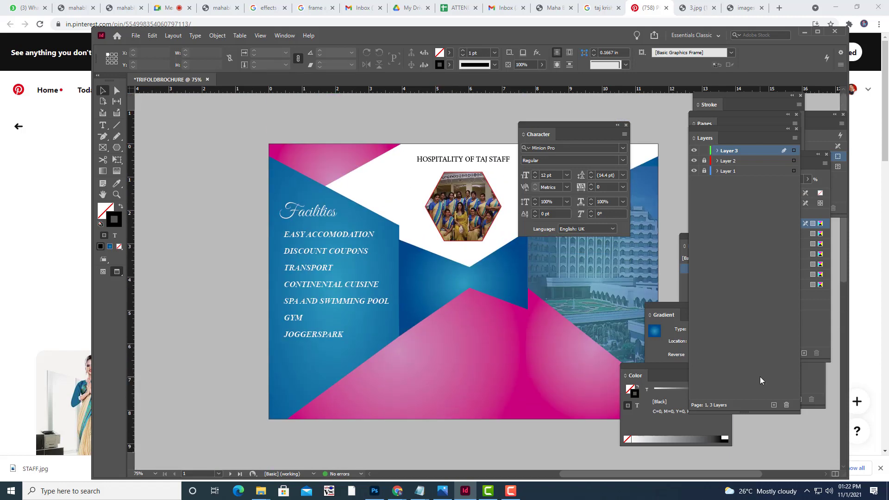
{"action": "scroll", "coordinate": [760, 377], "scroll_direction": "down", "scroll_amount": 3}
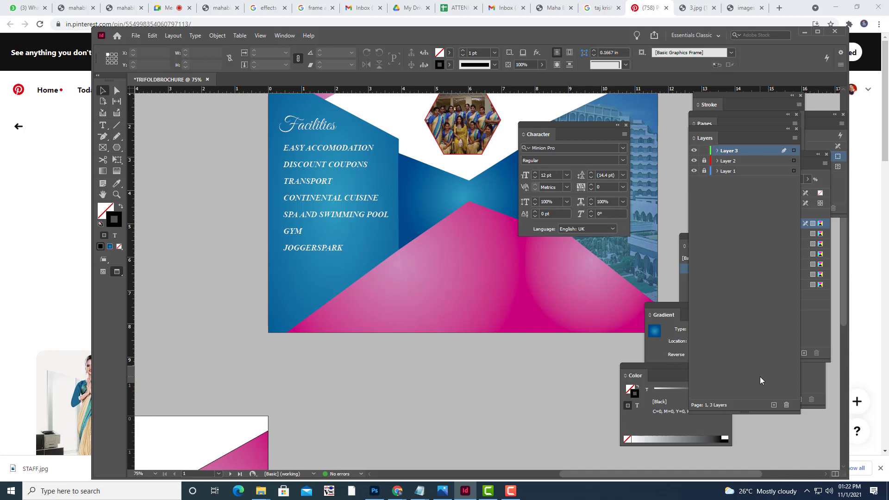
{"action": "key", "text": "w"}
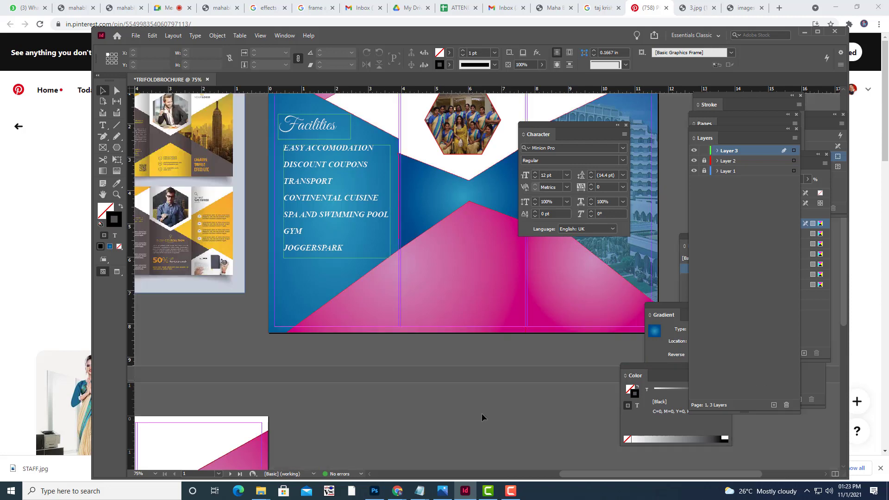
{"action": "scroll", "coordinate": [418, 398], "scroll_direction": "up", "scroll_amount": 3}
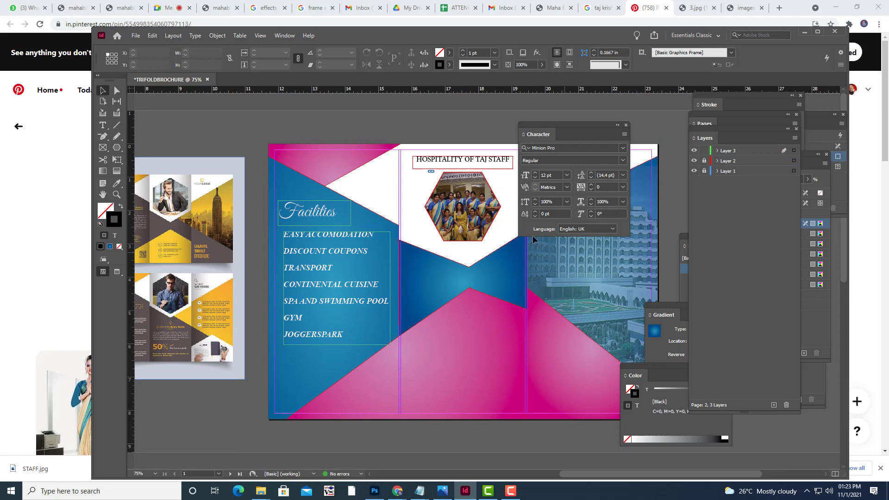
{"action": "left_click_drag", "start_coordinate": [546, 124], "coordinate": [701, 120]}
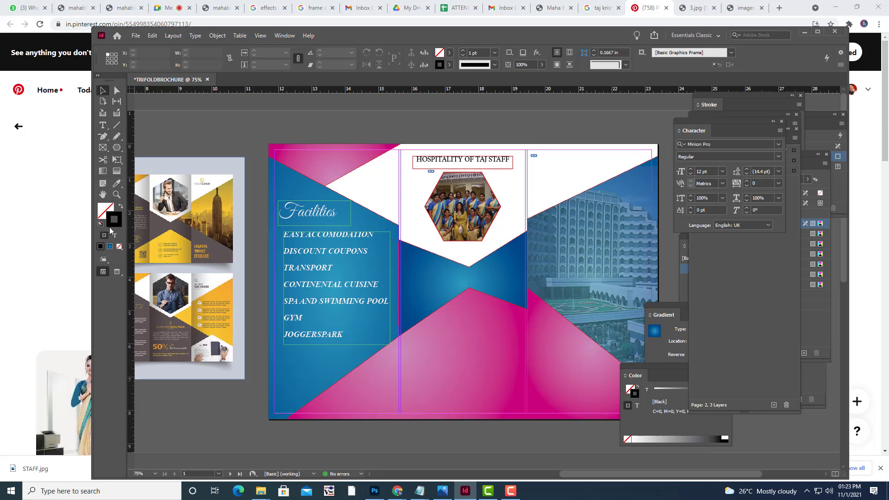
Open the Polygon dialog showing 6 sides, 0% star inset, 2.06 × 1.8611 in.
{"action": "left_click", "coordinate": [119, 152]}
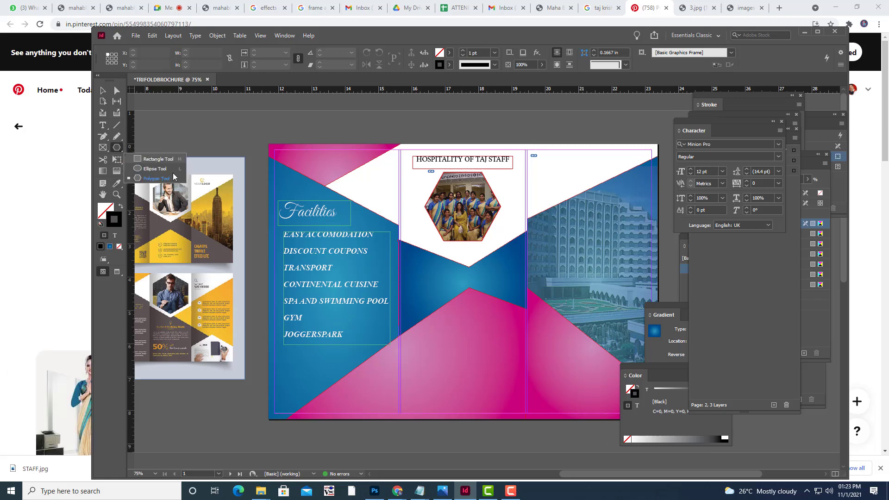
{"action": "left_click", "coordinate": [102, 149]}
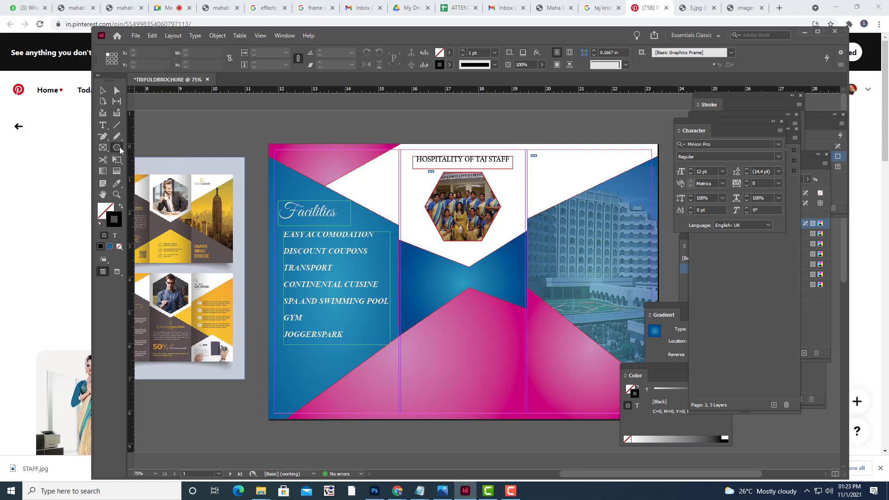
{"action": "left_click", "coordinate": [119, 148]}
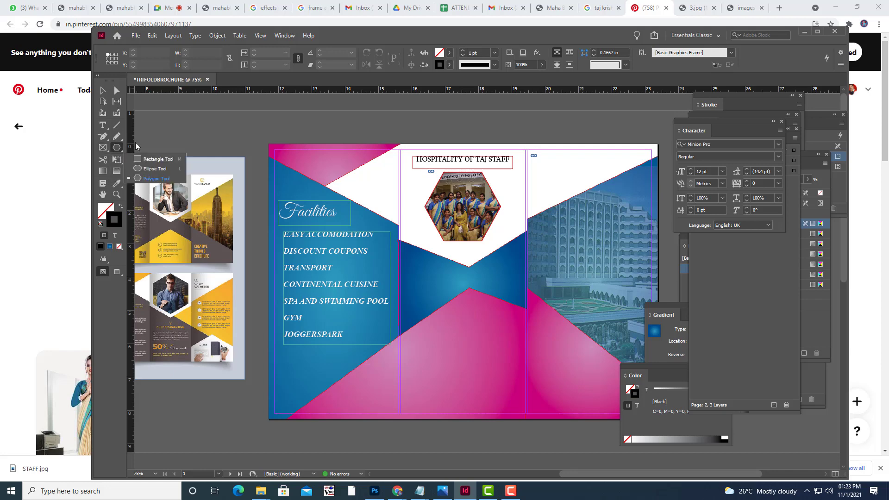
{"action": "left_click", "coordinate": [285, 37]}
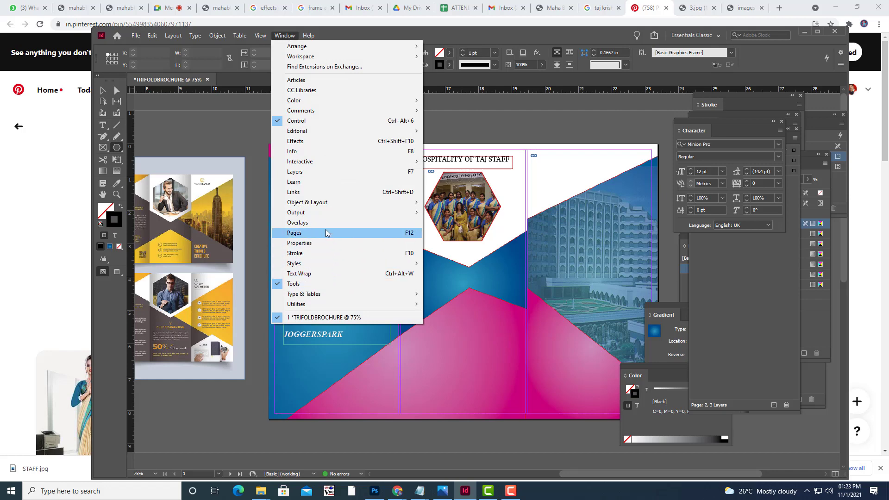
{"action": "mouse_move", "coordinate": [320, 211]}
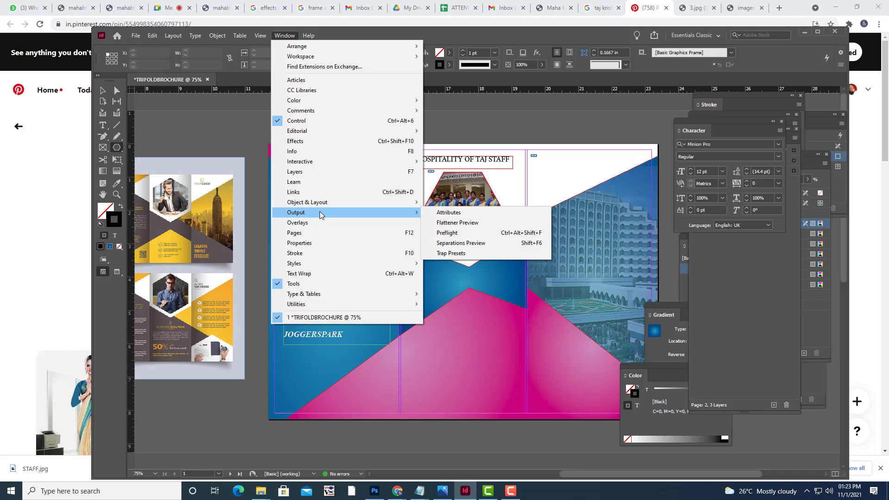
{"action": "mouse_move", "coordinate": [316, 264]}
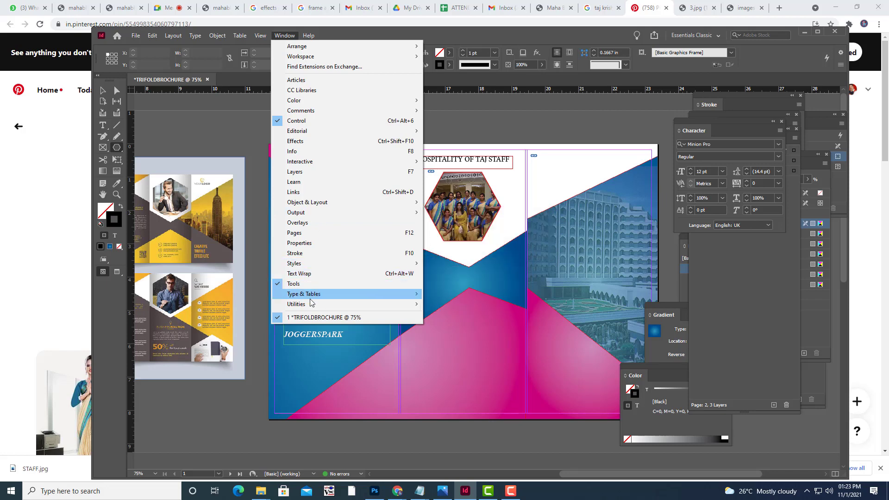
{"action": "mouse_move", "coordinate": [308, 306]}
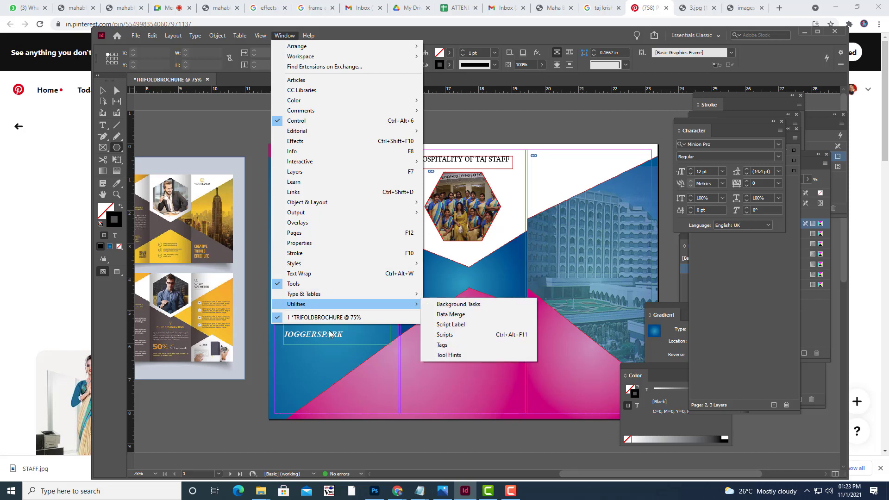
{"action": "left_click", "coordinate": [377, 379]}
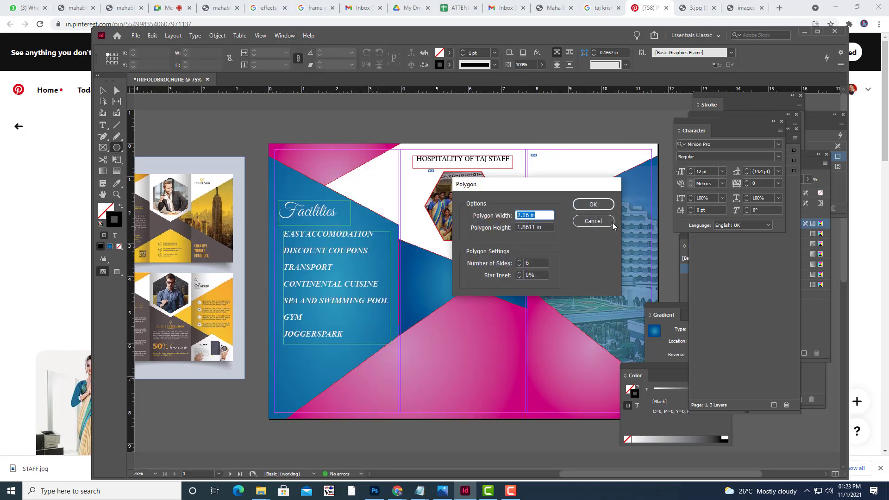
Cancel the Polygon dialog and return to the Selection tool.
{"action": "left_click", "coordinate": [611, 222]}
{"action": "left_click", "coordinate": [101, 91]}
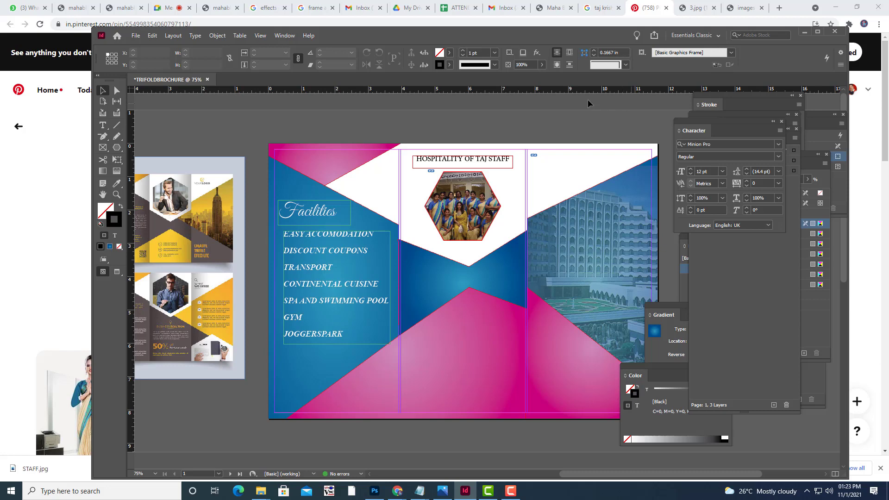
At 125% zoom, draw a small circle left of EASY ACCOMODATION.
{"action": "right_click", "coordinate": [118, 149]}
{"action": "left_click", "coordinate": [155, 168]}
{"action": "key", "text": "ctrl+equal"}
{"action": "key", "text": "ctrl+equal"}
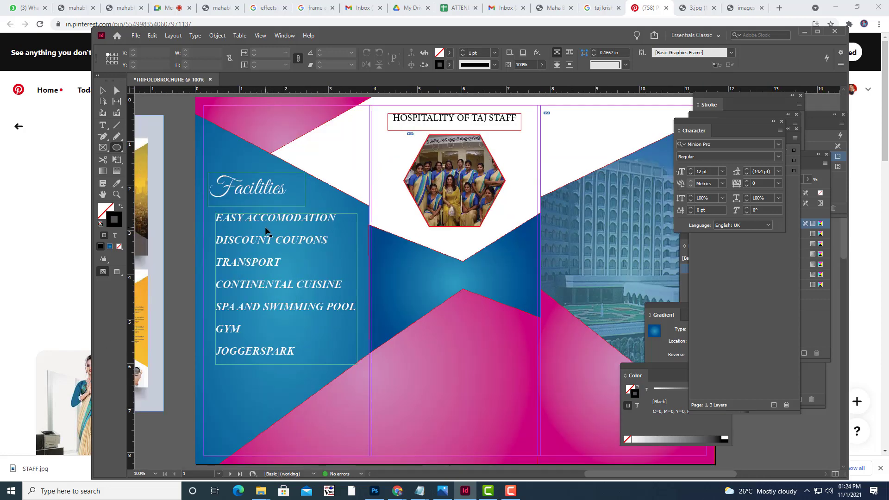
{"action": "key", "text": "space"}
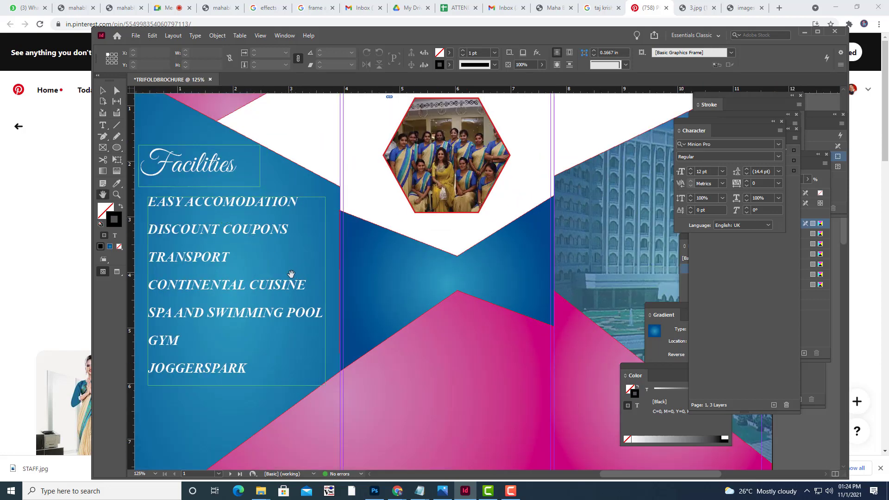
{"action": "left_click_drag", "start_coordinate": [293, 276], "coordinate": [458, 281]}
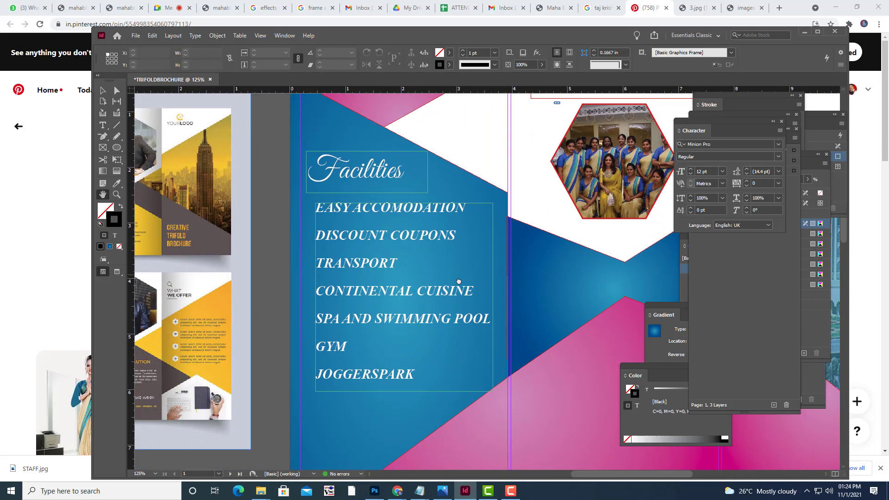
{"action": "left_click", "coordinate": [116, 147]}
{"action": "left_click", "coordinate": [164, 171]}
{"action": "left_click_drag", "start_coordinate": [303, 206], "coordinate": [313, 215]}
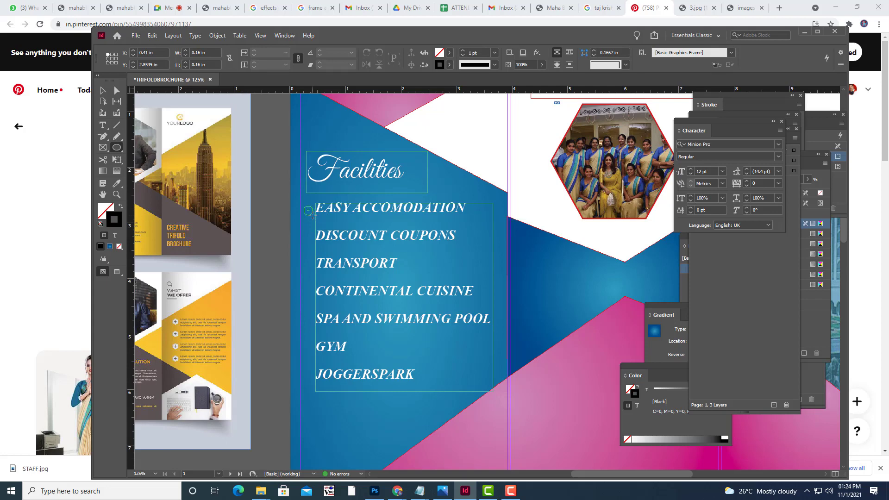
Fill the circle yellow and set its stroke to None.
{"action": "left_click", "coordinate": [448, 53]}
{"action": "left_click", "coordinate": [355, 142]}
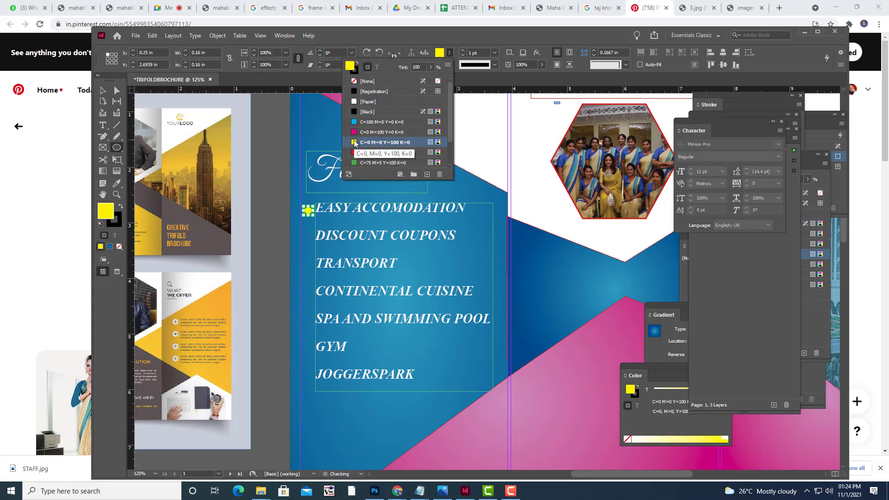
{"action": "left_click", "coordinate": [458, 41]}
{"action": "left_click", "coordinate": [450, 64]}
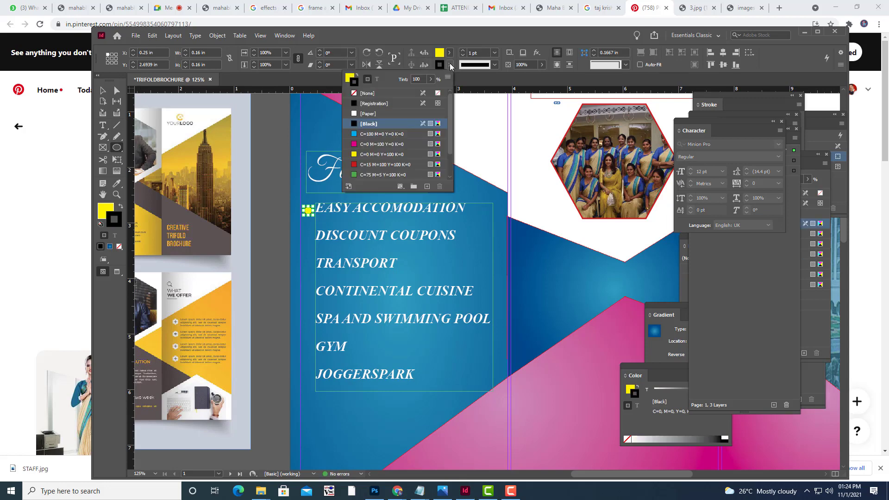
{"action": "left_click", "coordinate": [356, 94]}
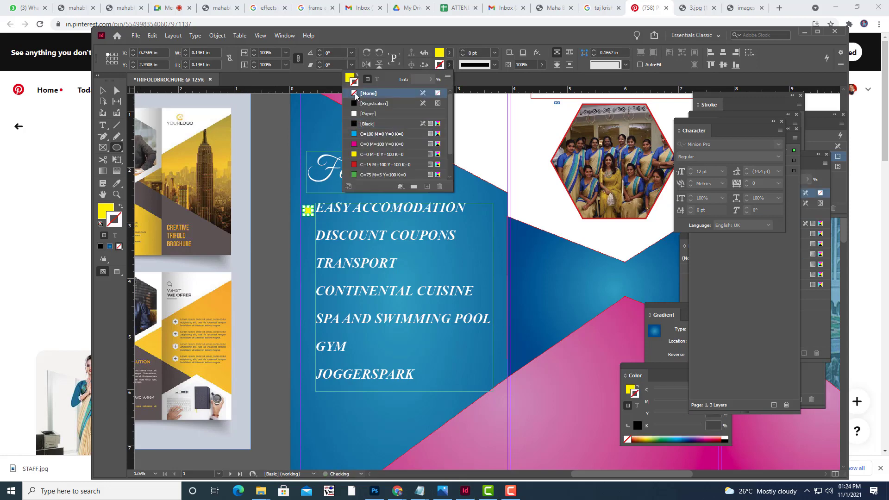
{"action": "left_click", "coordinate": [103, 91]}
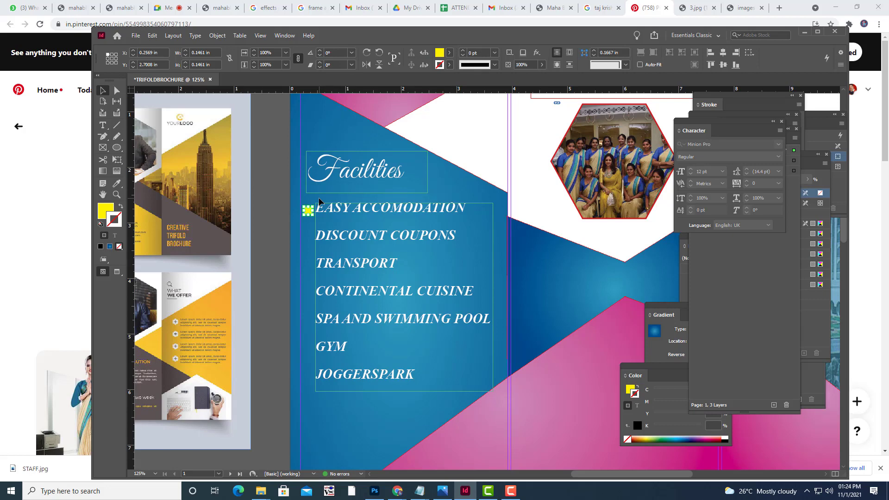
Shrink the yellow bullet slightly and copy it beside DISCOUNT COUPONS.
{"action": "key", "text": "ctrl+equal"}
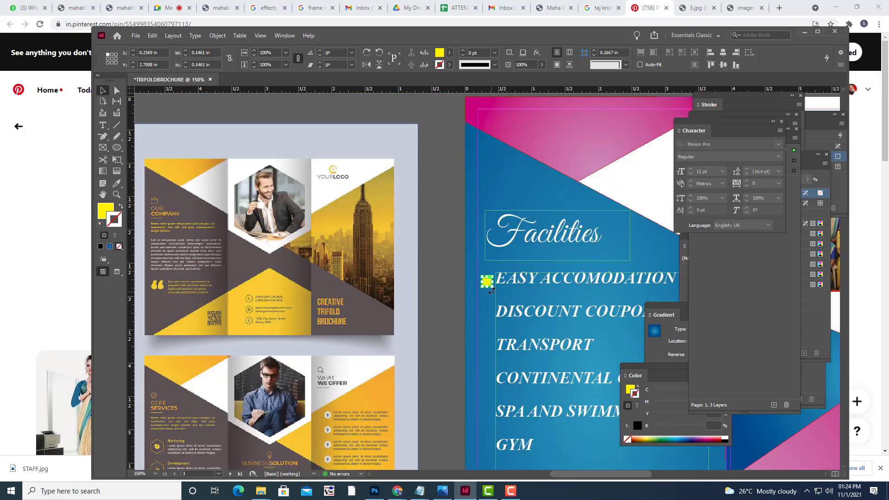
{"action": "left_click_drag", "start_coordinate": [491, 289], "coordinate": [489, 283]}
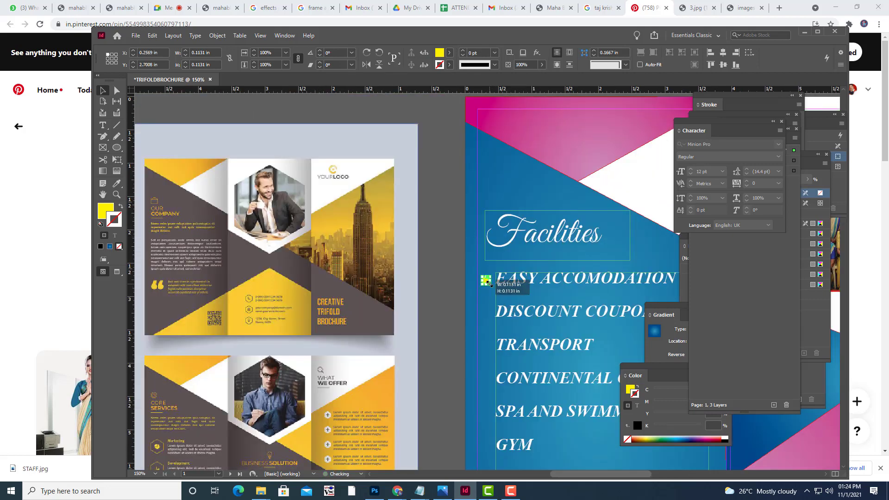
{"action": "left_click", "coordinate": [436, 235]}
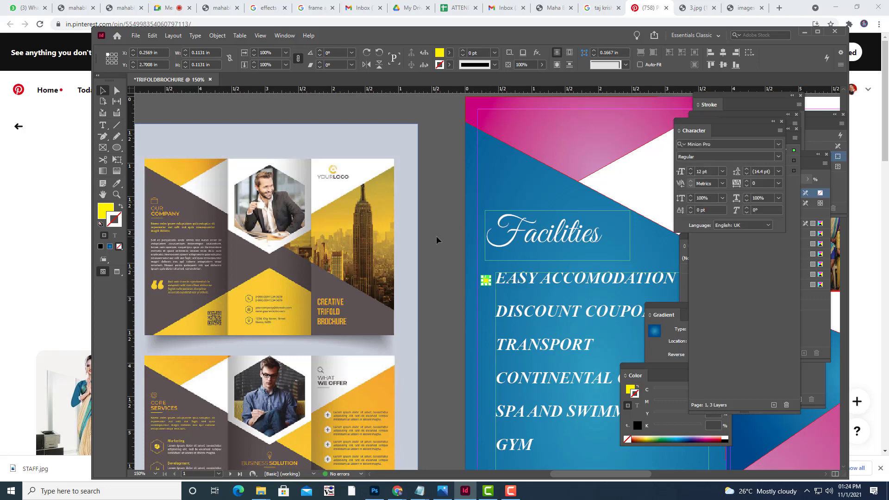
{"action": "left_click", "coordinate": [487, 280]}
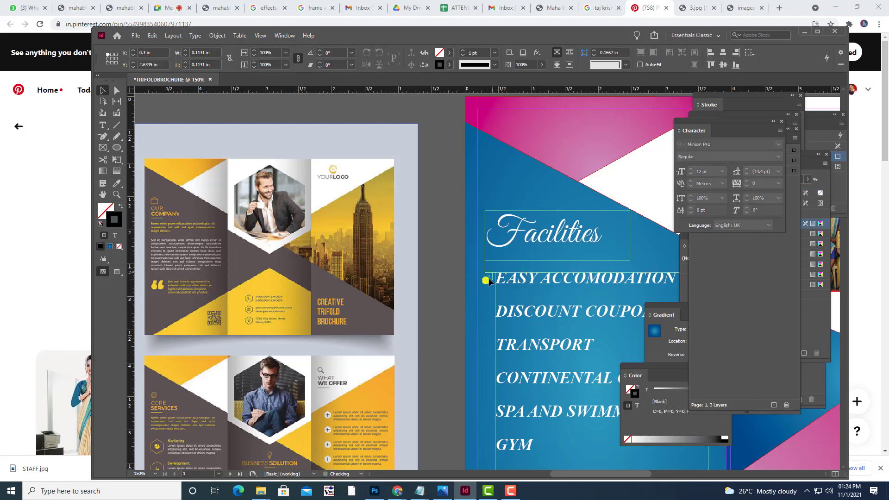
{"action": "left_click", "coordinate": [487, 280]}
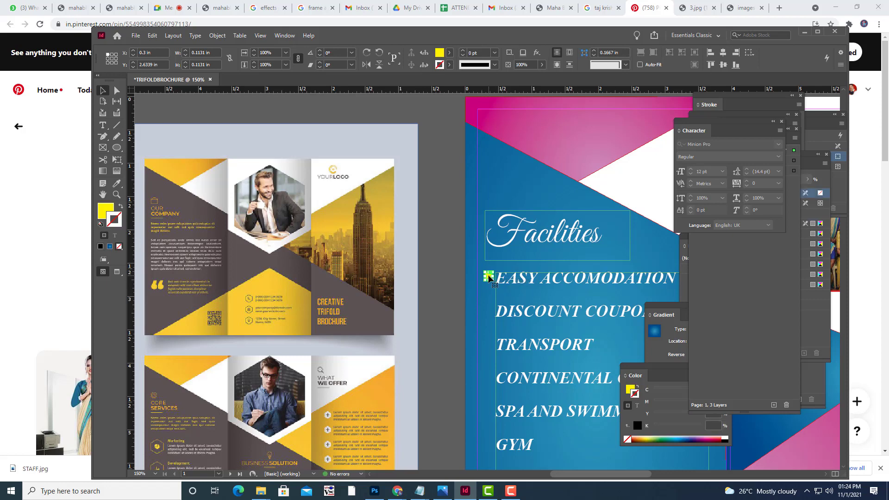
{"action": "left_click_drag", "start_coordinate": [489, 278], "coordinate": [489, 314]}
{"action": "scroll", "coordinate": [486, 215], "scroll_direction": "down", "scroll_amount": 3}
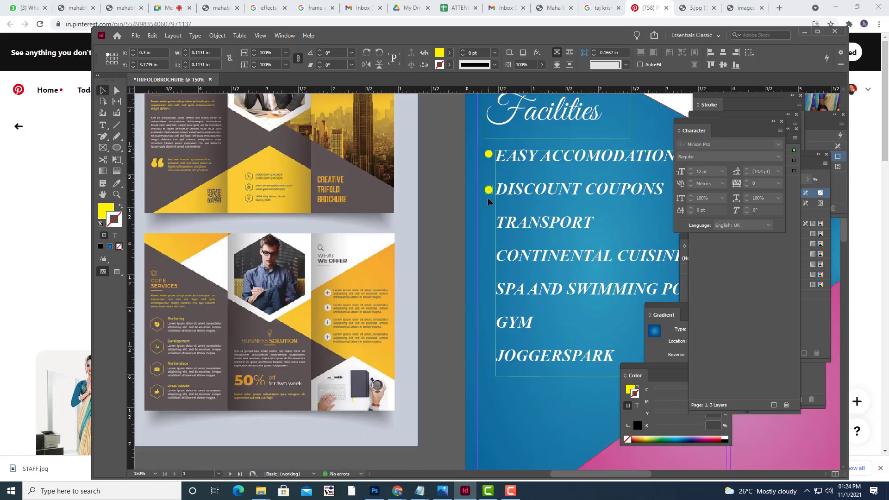
Copy yellow bullets down to the TRANSPORT through GYM and JOGGERSPARK lines, then deselect.
{"action": "left_click_drag", "start_coordinate": [489, 190], "coordinate": [488, 325]}
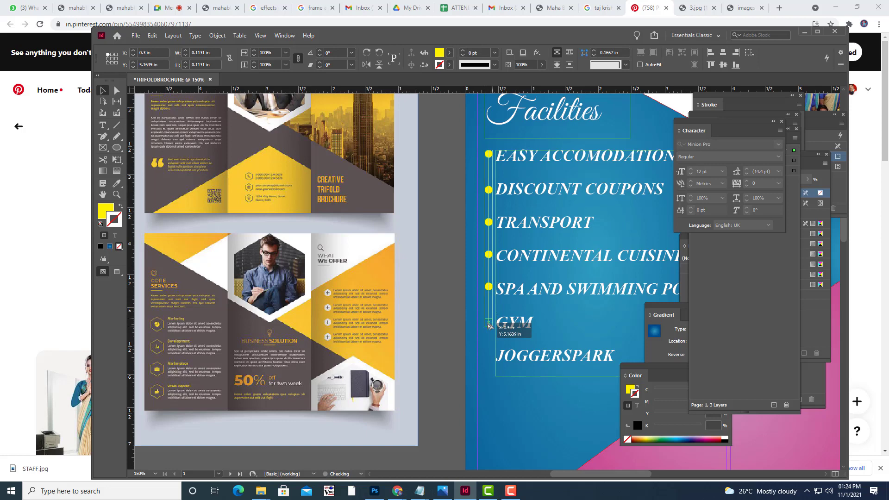
{"action": "left_click_drag", "start_coordinate": [488, 326], "coordinate": [489, 359]}
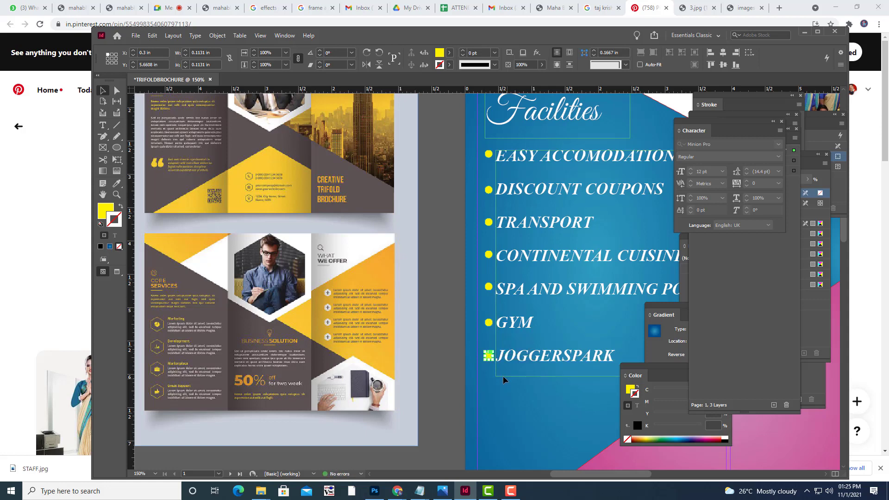
{"action": "left_click", "coordinate": [449, 323]}
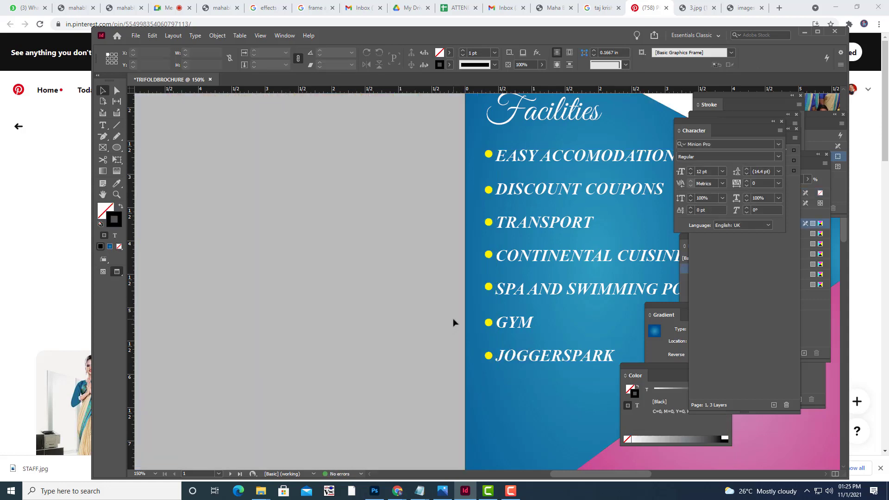
Draw a text frame at the top-left of the brochure and type 'TAJ KRISHNA'.
{"action": "key", "text": "ctrl+minus"}
{"action": "key", "text": "ctrl+minus"}
{"action": "key", "text": "ctrl+minus"}
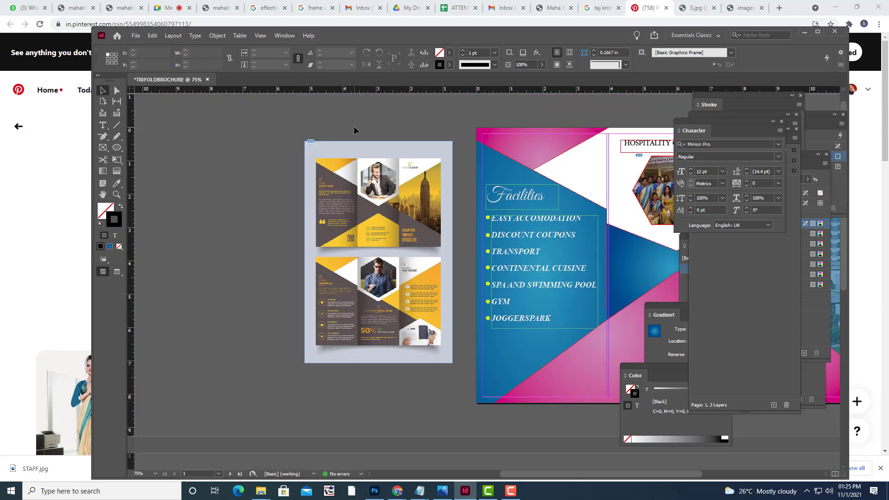
{"action": "key", "text": "w"}
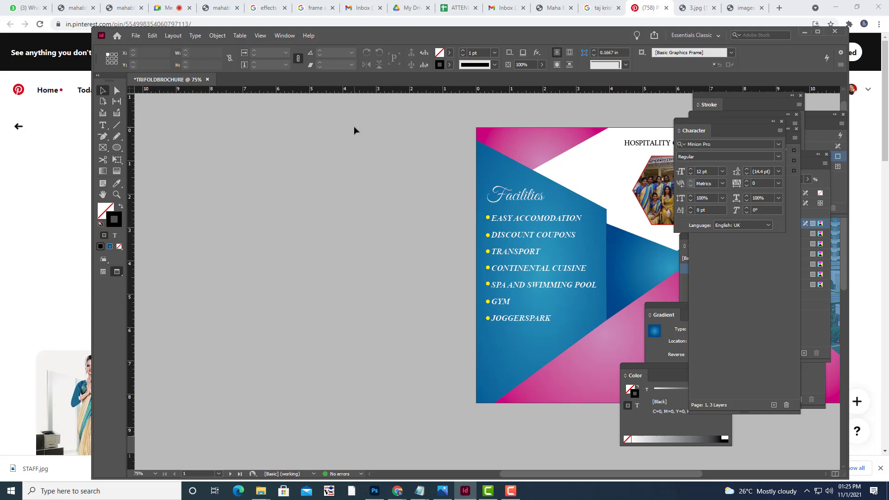
{"action": "key", "text": "w"}
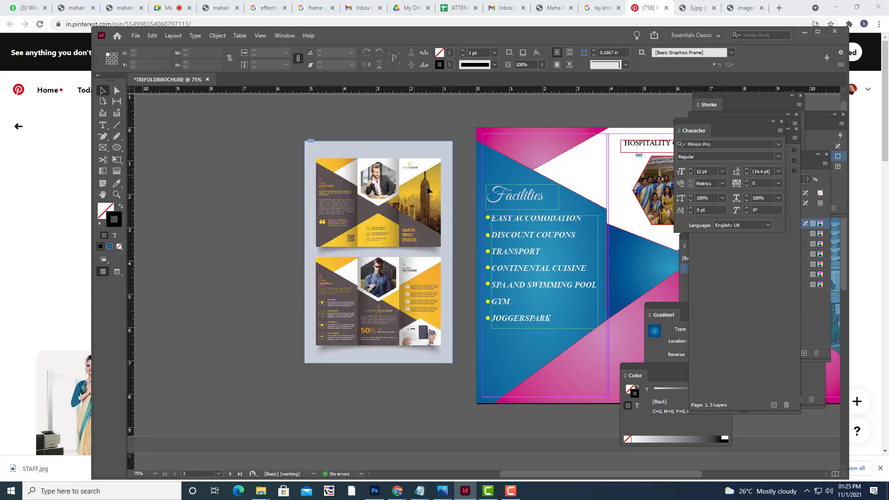
{"action": "key", "text": "h"}
{"action": "left_click_drag", "start_coordinate": [426, 171], "coordinate": [276, 181]}
{"action": "mouse_move", "coordinate": [322, 148]}
{"action": "left_mouse_down"}
{"action": "mouse_move", "coordinate": [274, 154]}
{"action": "mouse_move", "coordinate": [318, 155]}
{"action": "left_mouse_up"}
{"action": "key", "text": "w"}
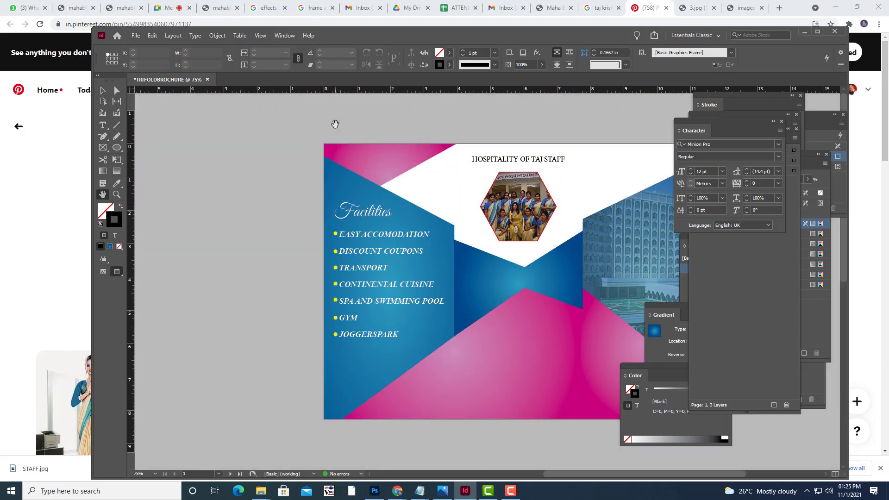
{"action": "key", "text": "w"}
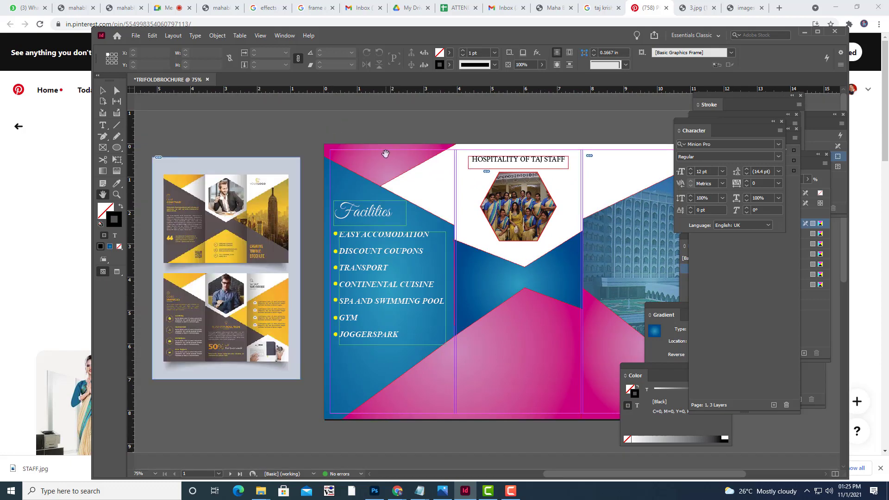
{"action": "left_click", "coordinate": [102, 128]}
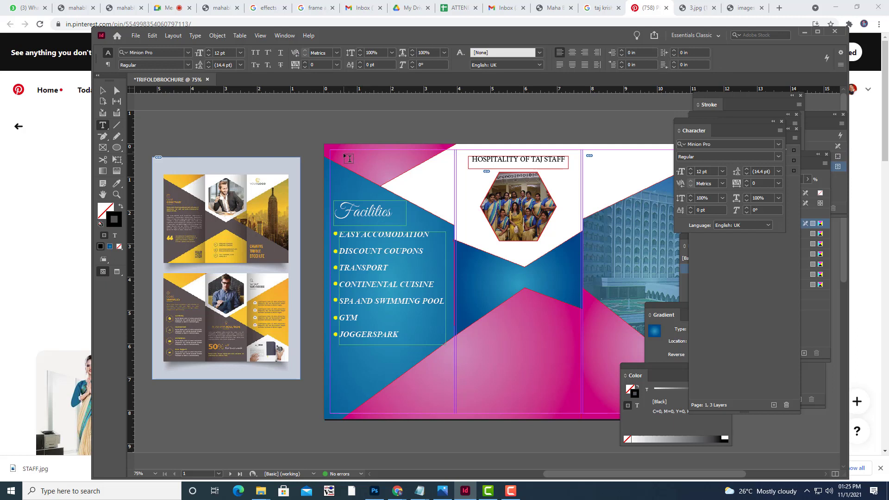
{"action": "left_click_drag", "start_coordinate": [344, 154], "coordinate": [435, 175]}
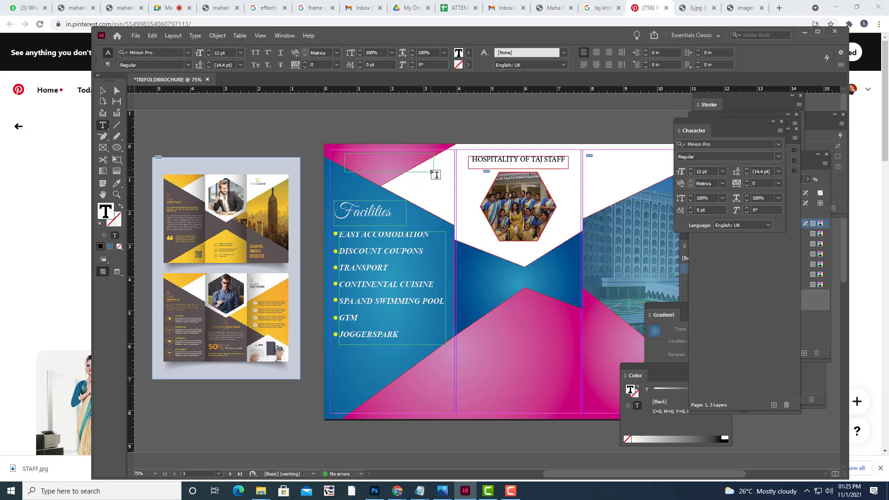
{"action": "type", "text": "TAJ KRISHNA"}
Enlarge the title to 28 pt, fit and nudge its frame up and left.
{"action": "key", "text": "ctrl+a"}
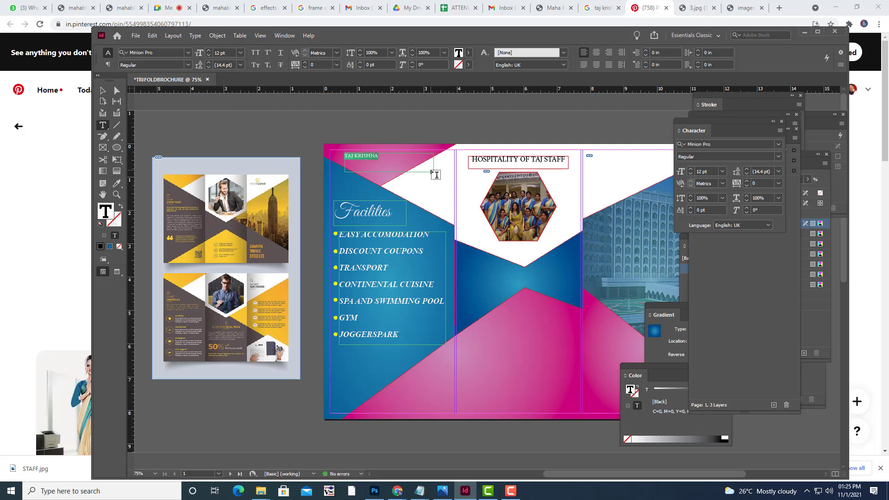
{"action": "key", "text": "ctrl+shift+period"}
{"action": "key", "text": "ctrl+shift+period"}
{"action": "key", "text": "ctrl+shift+period"}
{"action": "key", "text": "ctrl+shift+period"}
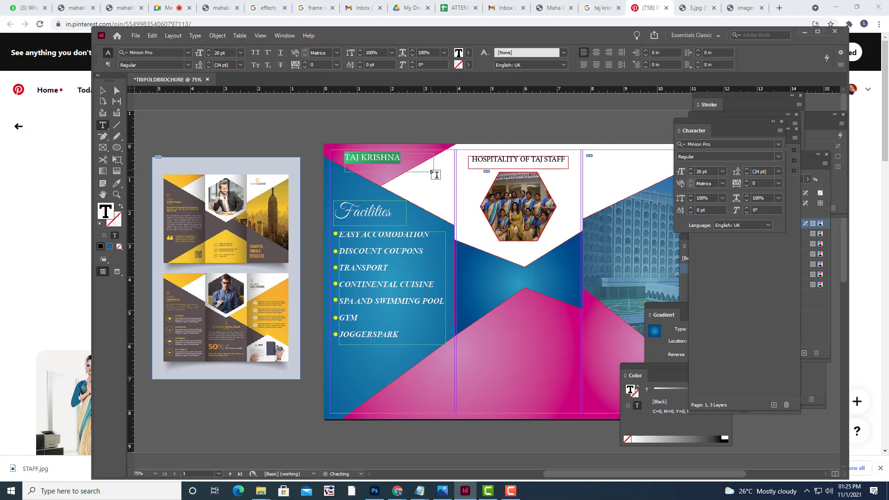
{"action": "key", "text": "ctrl+shift+period"}
{"action": "key", "text": "ctrl+shift+period"}
{"action": "key", "text": "ctrl+shift+period"}
{"action": "key", "text": "ctrl+shift+period"}
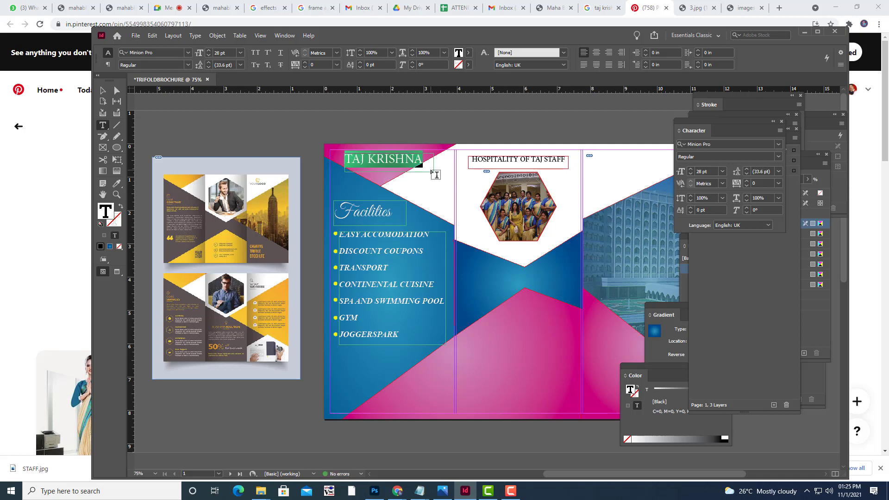
{"action": "key", "text": "Escape"}
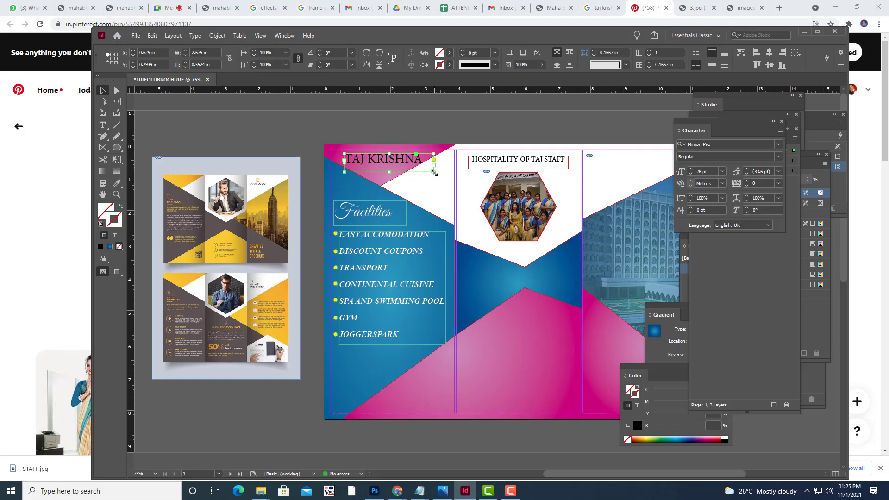
{"action": "left_click_drag", "start_coordinate": [431, 172], "coordinate": [430, 171]}
{"action": "key", "text": "Left"}
{"action": "key", "text": "Left"}
{"action": "key", "text": "Left"}
{"action": "key", "text": "Left"}
{"action": "key", "text": "Up"}
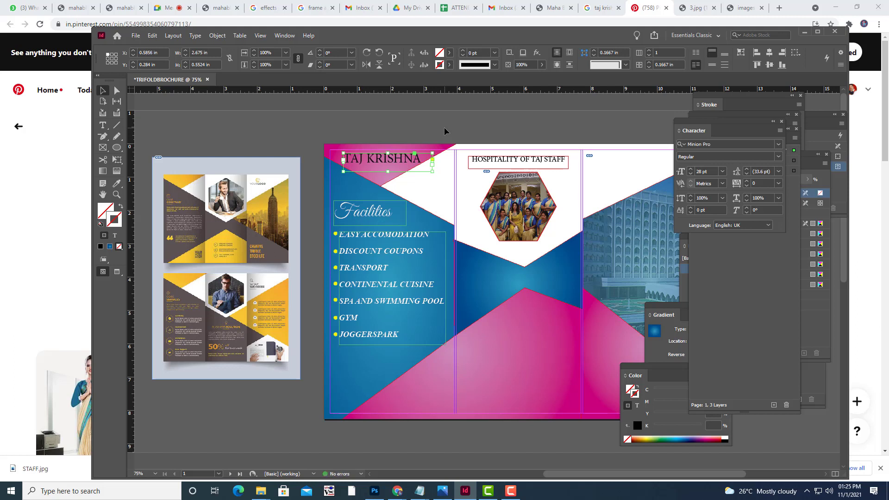
{"action": "key", "text": "Left"}
{"action": "left_click", "coordinate": [103, 125]}
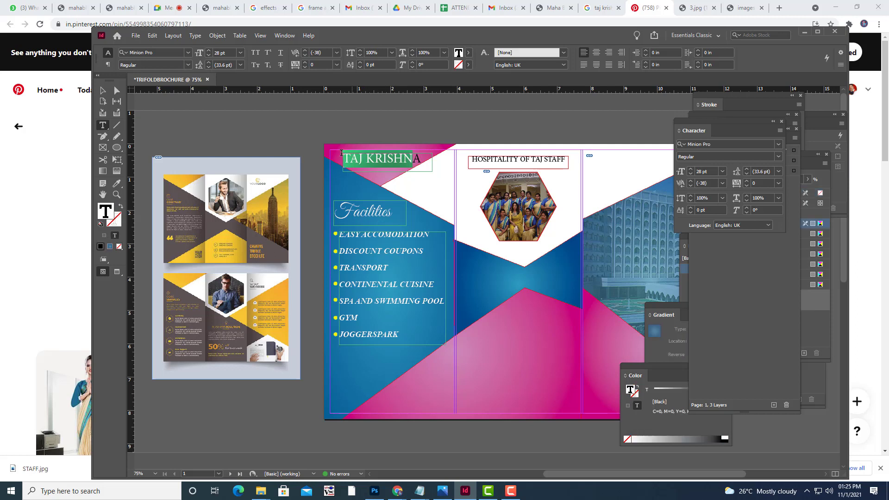
{"action": "left_click_drag", "start_coordinate": [422, 158], "coordinate": [343, 158]}
Set the TAJ KRISHNA title to Times New Roman Bold.
{"action": "left_click", "coordinate": [158, 51]}
{"action": "type", "text": "T"}
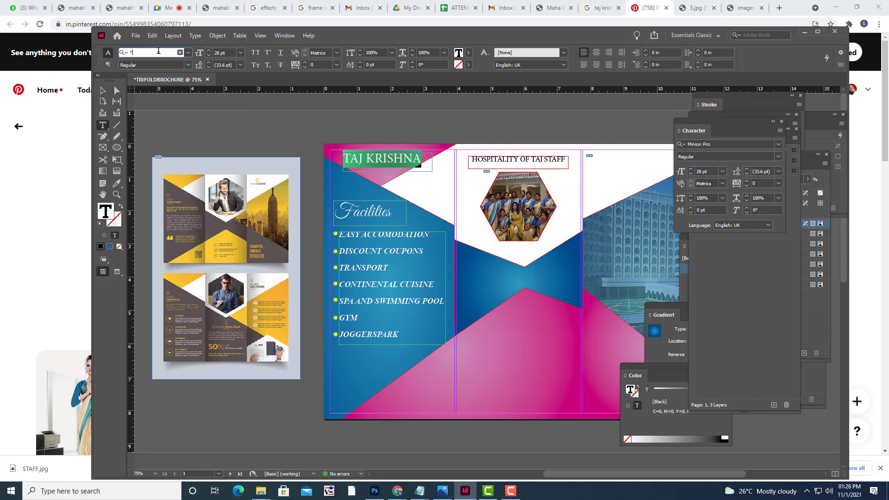
{"action": "type", "text": "IM"}
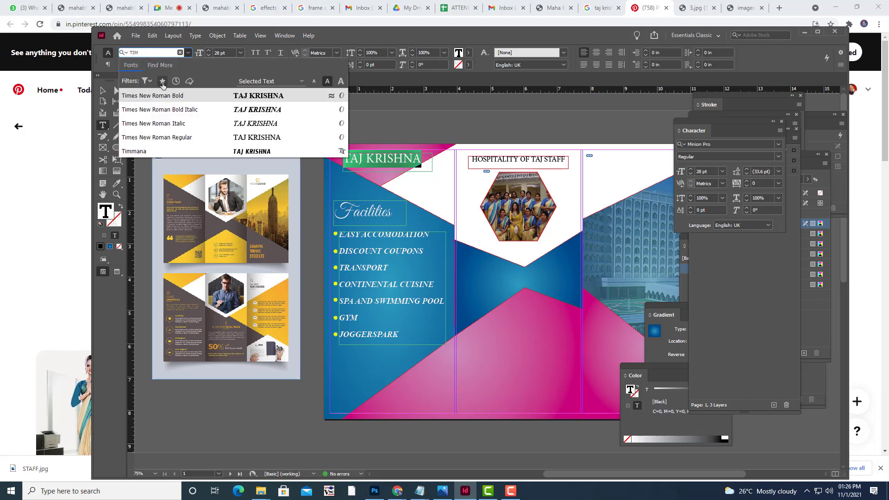
{"action": "key", "text": "Return"}
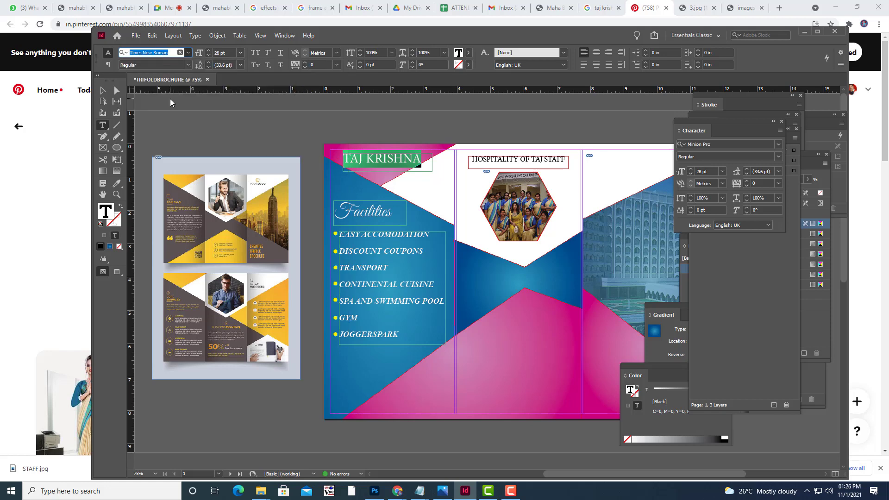
{"action": "key", "text": "ctrl+shift+b"}
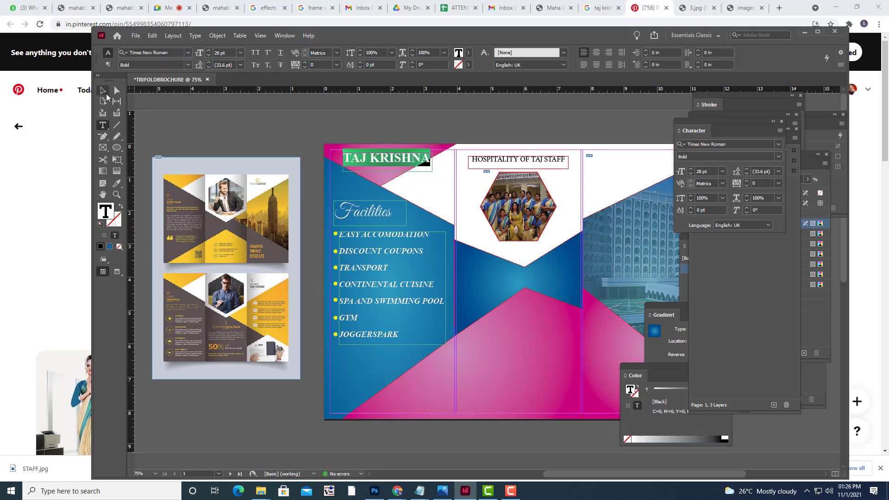
Shrink the title frame to fit the text and nudge it left and down.
{"action": "left_click", "coordinate": [103, 91]}
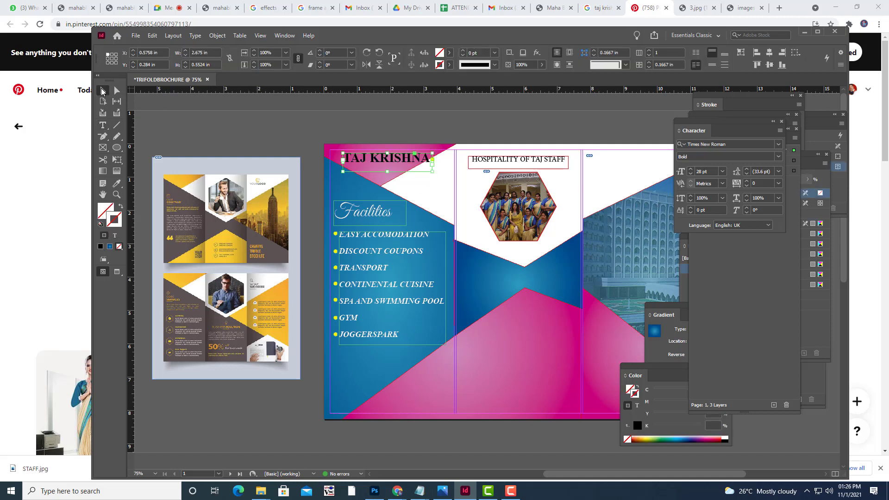
{"action": "left_click_drag", "start_coordinate": [432, 170], "coordinate": [395, 163]}
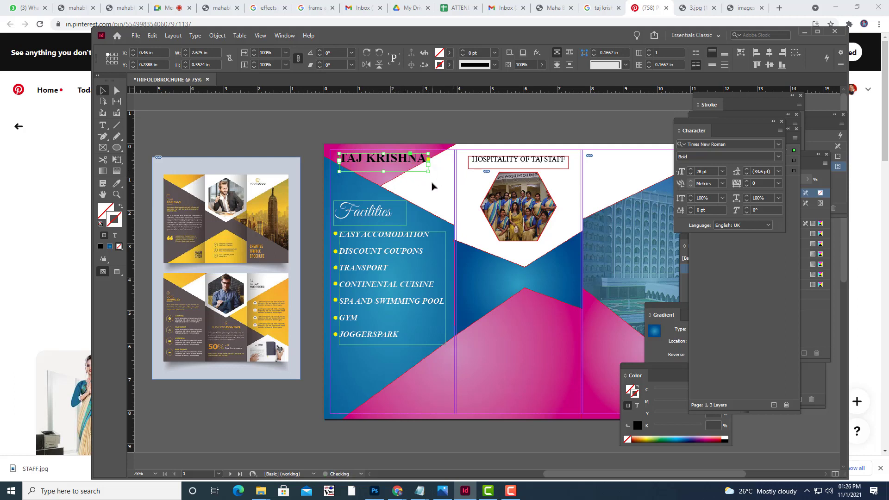
{"action": "key", "text": "Left"}
{"action": "key", "text": "Left"}
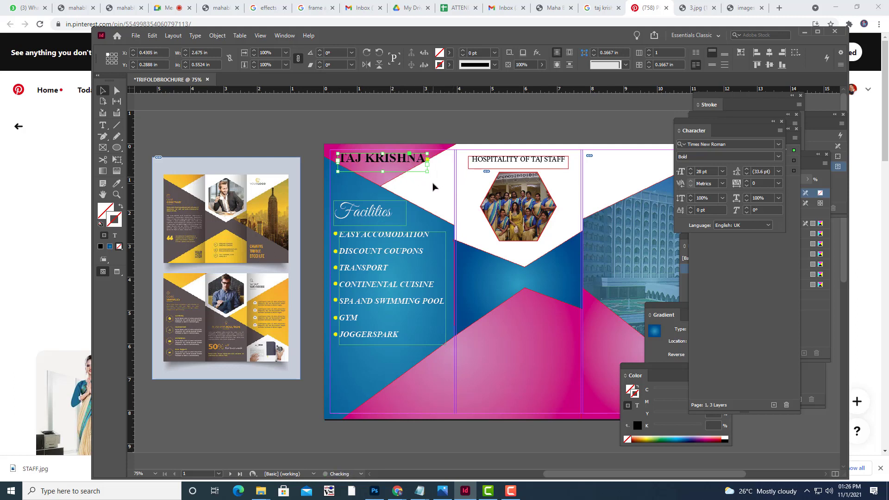
{"action": "key", "text": "Left"}
{"action": "key", "text": "Left"}
{"action": "key", "text": "Left"}
{"action": "key", "text": "Down"}
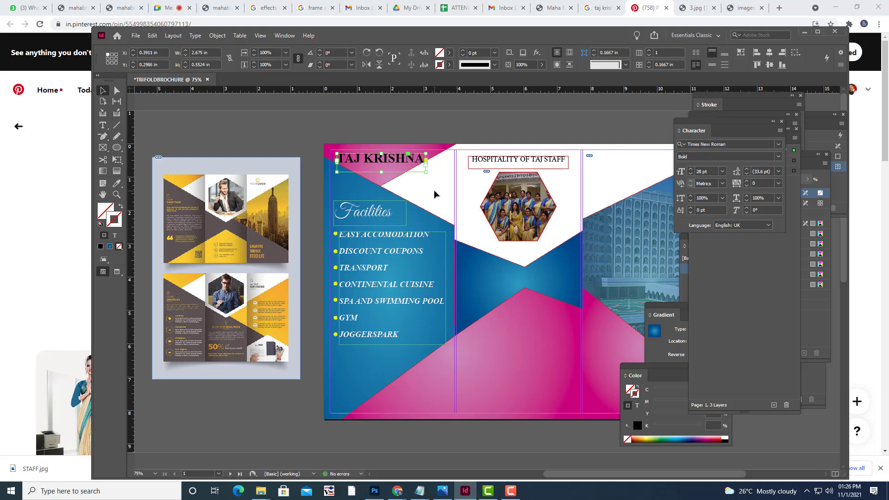
Colour the TAJ KRISHNA text yellow and preview the layout without frame edges.
{"action": "left_click", "coordinate": [102, 125]}
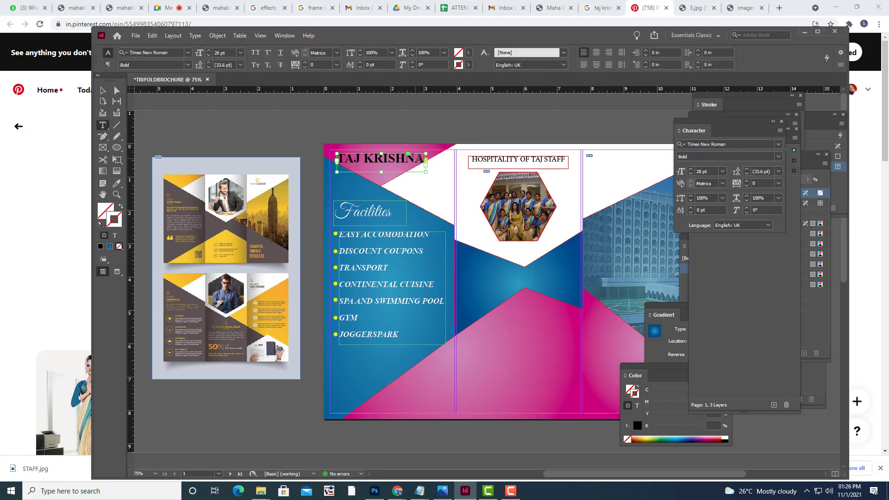
{"action": "mouse_move", "coordinate": [416, 159]}
{"action": "left_mouse_down"}
{"action": "mouse_move", "coordinate": [334, 157]}
{"action": "mouse_move", "coordinate": [427, 158]}
{"action": "left_mouse_up"}
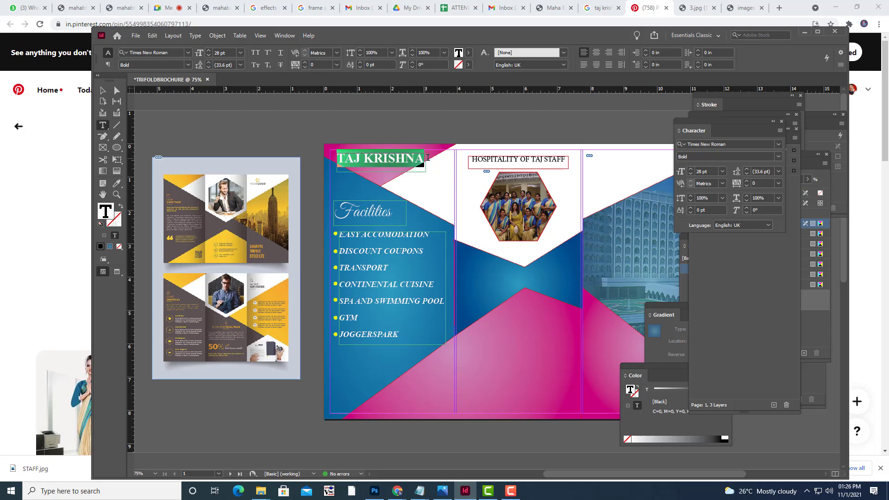
{"action": "left_click", "coordinate": [468, 53]}
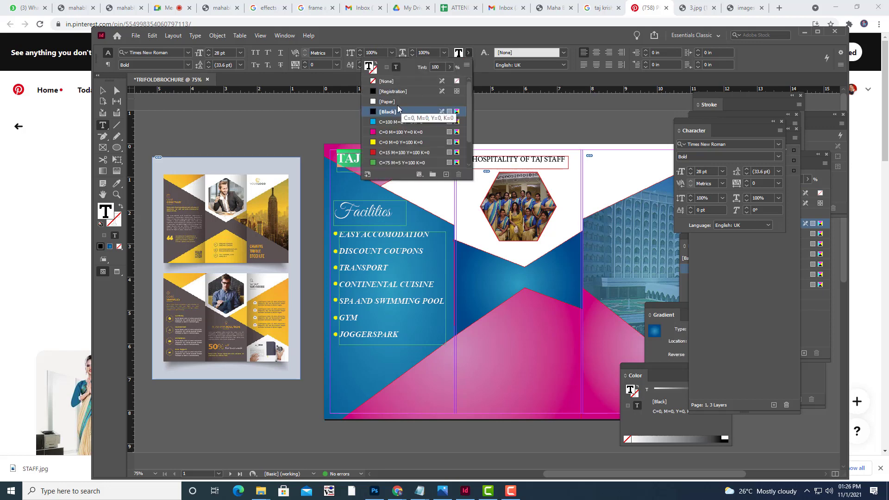
{"action": "left_click", "coordinate": [393, 142]}
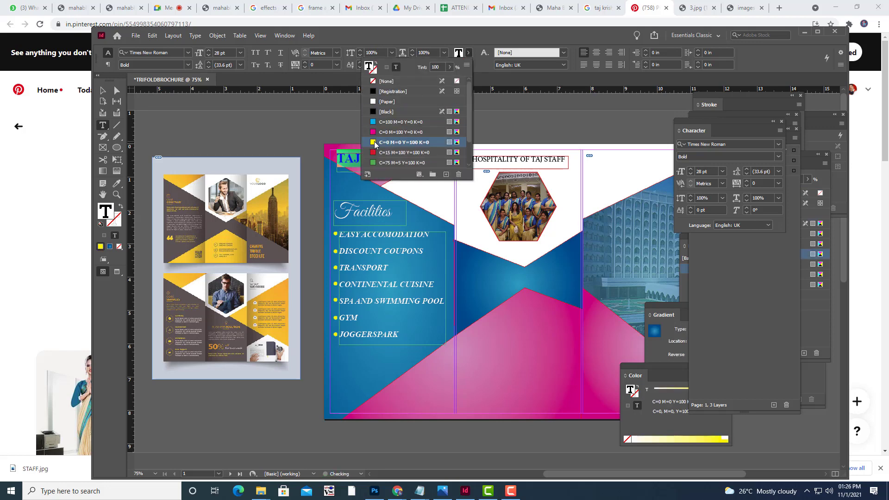
{"action": "left_click", "coordinate": [103, 90]}
{"action": "left_click", "coordinate": [301, 132]}
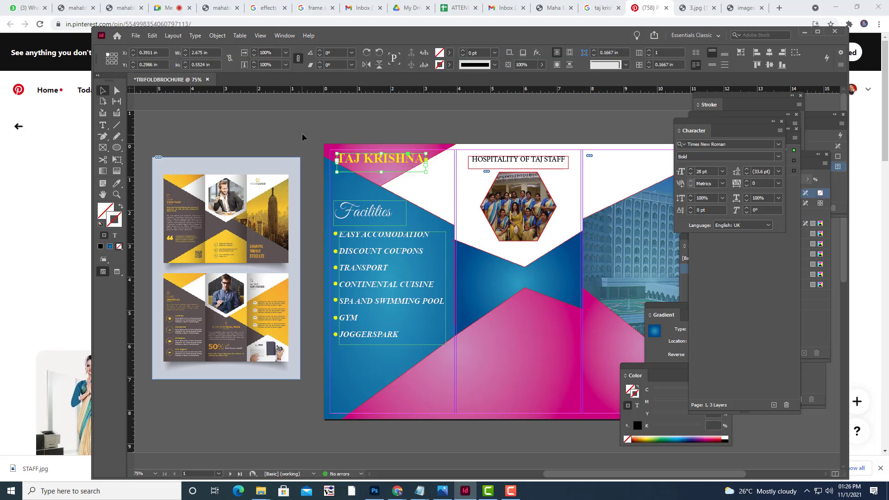
{"action": "key", "text": "w"}
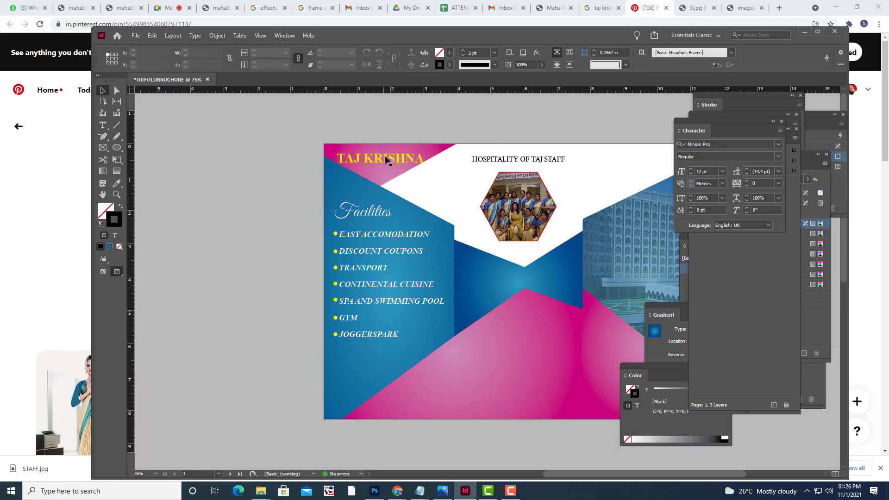
Nudge the TAJ KRISHNA title frame slightly up and to the left.
{"action": "left_click", "coordinate": [412, 168]}
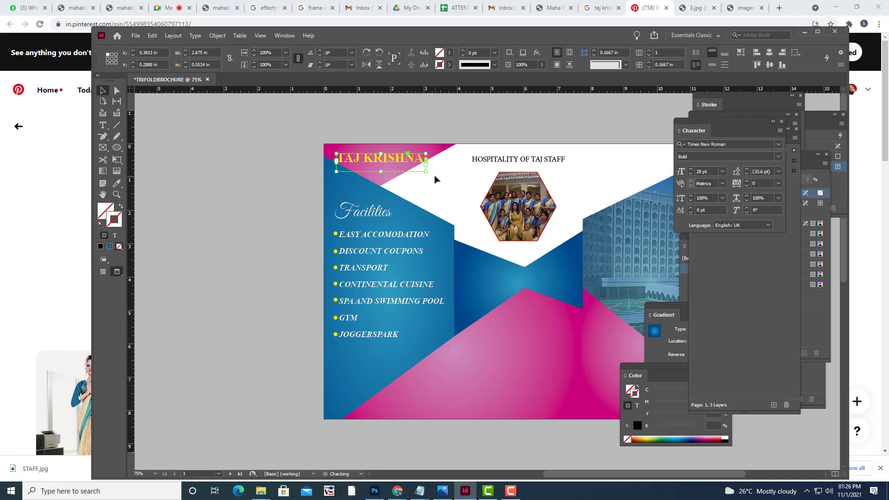
{"action": "key", "text": "Left"}
{"action": "key", "text": "Up"}
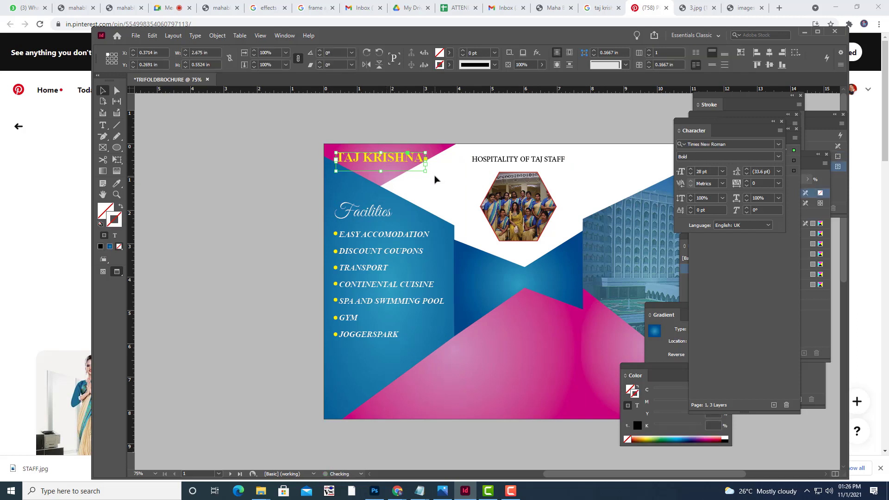
{"action": "left_click", "coordinate": [444, 117]}
Toggle Preview mode with W, zoom out to see both spreads, and return to Chrome.
{"action": "key", "text": "w"}
{"action": "key", "text": "w"}
{"action": "key", "text": "w"}
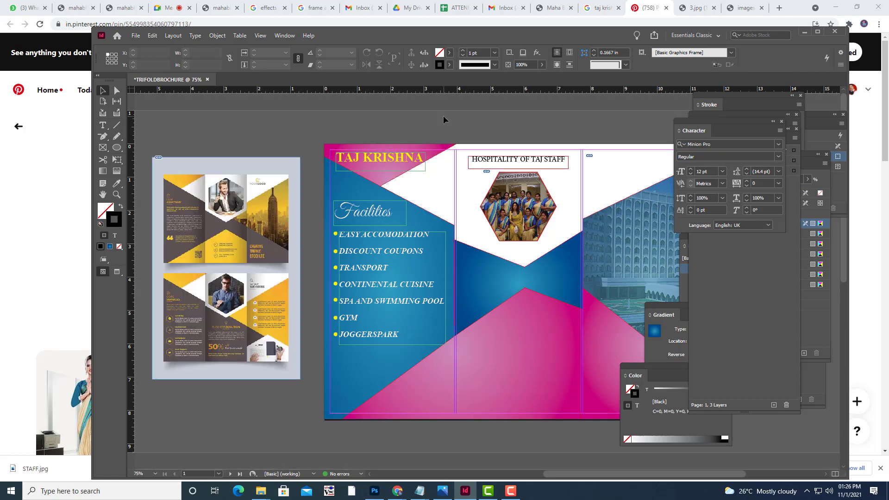
{"action": "key", "text": "w"}
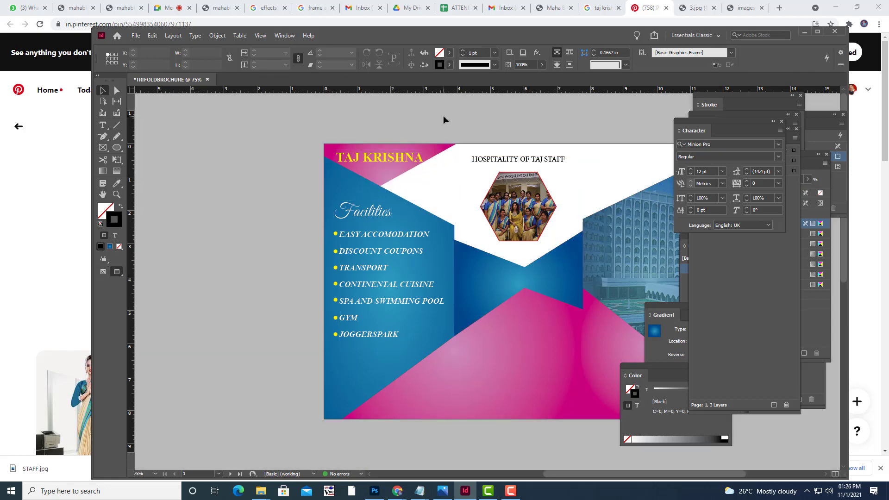
{"action": "key", "text": "w"}
{"action": "key", "text": "w"}
{"action": "key", "text": "w"}
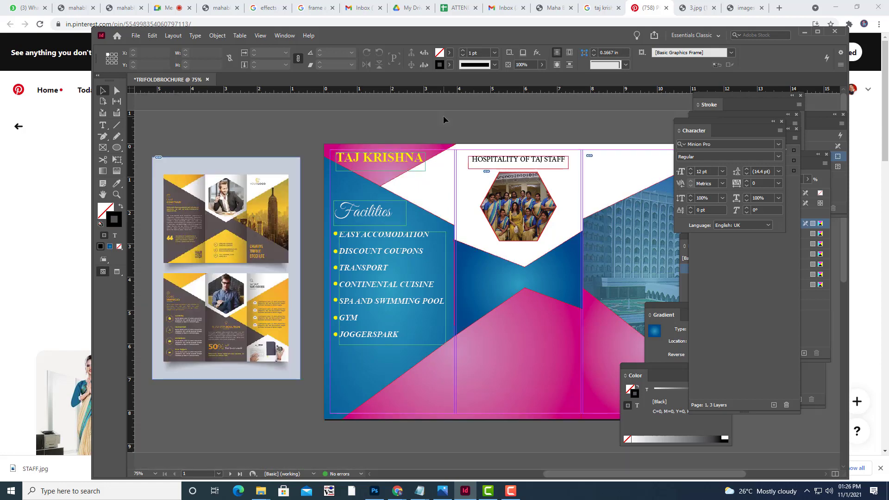
{"action": "key", "text": "w"}
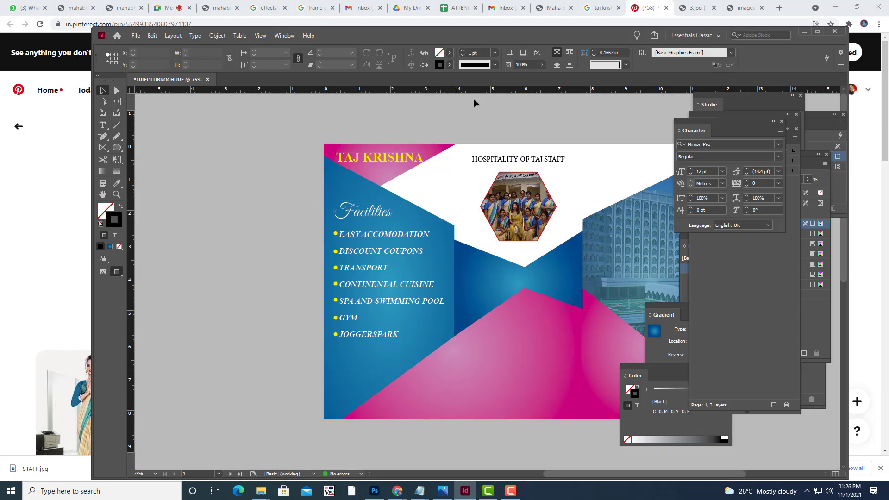
{"action": "key", "text": "w"}
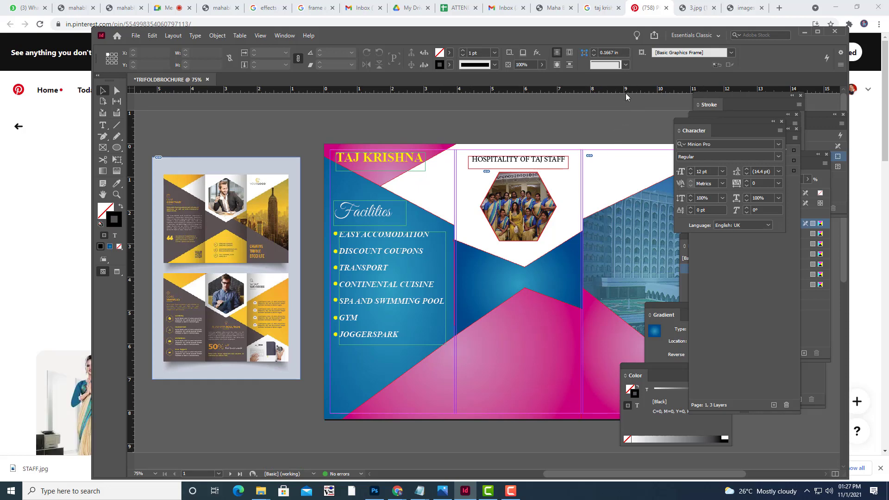
{"action": "key", "text": "ctrl+minus"}
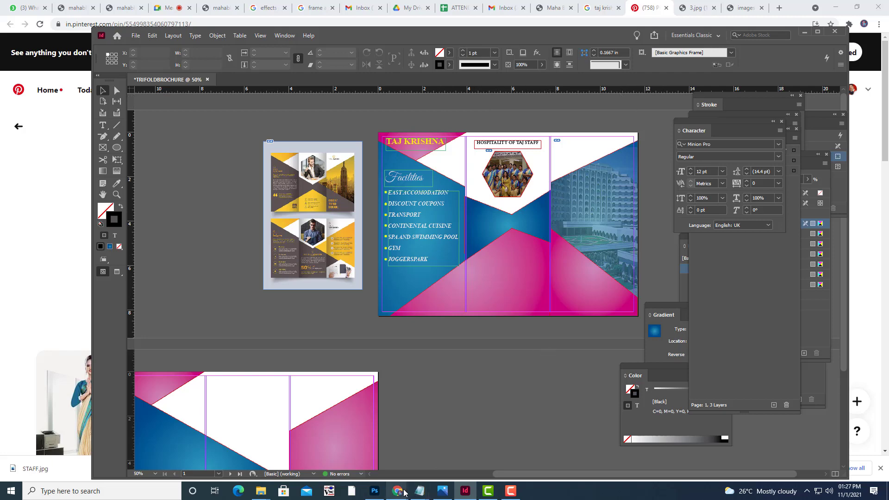
{"action": "mouse_move", "coordinate": [397, 491]}
{"action": "left_click", "coordinate": [356, 445]}
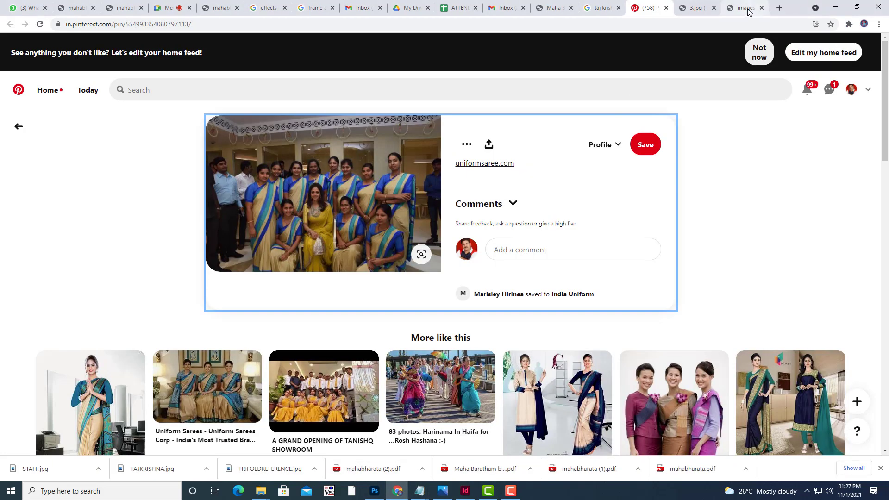
Change the Google Images search from 'taj krishna STAFF' to 'taj krishna LOGO'.
{"action": "left_click", "coordinate": [752, 10]}
{"action": "left_click", "coordinate": [699, 8]}
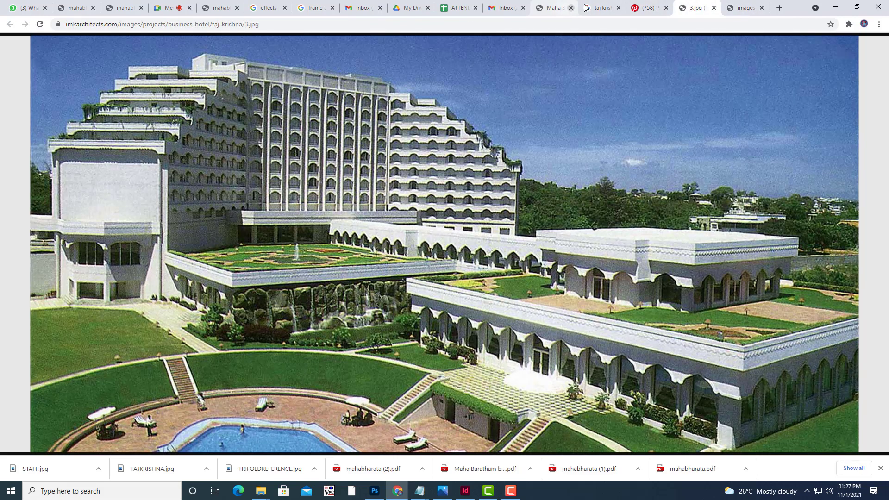
{"action": "left_click", "coordinate": [602, 8]}
{"action": "scroll", "coordinate": [2, 187], "scroll_direction": "up", "scroll_amount": 2}
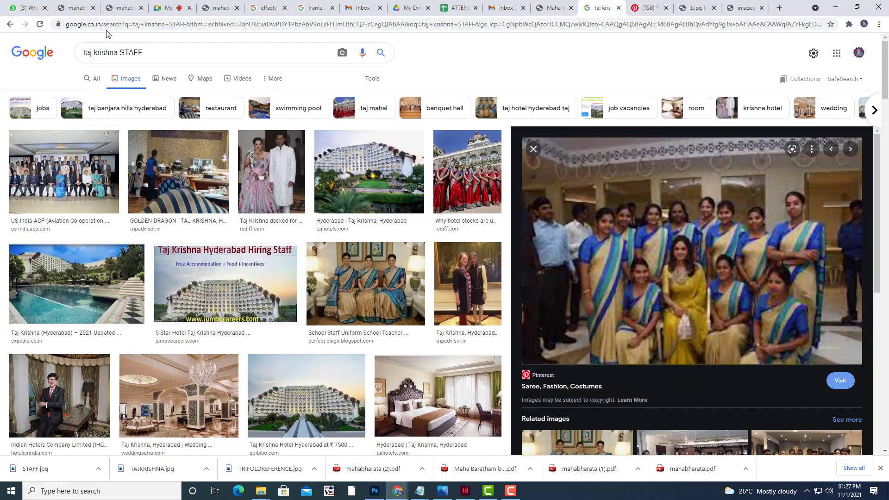
{"action": "double_click", "coordinate": [134, 52]}
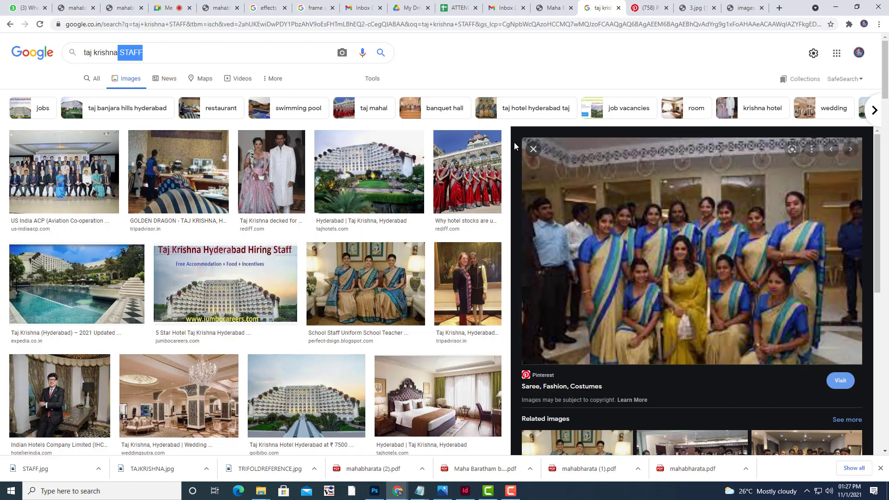
{"action": "key", "text": "BackSpace"}
{"action": "type", "text": "LOGO"}
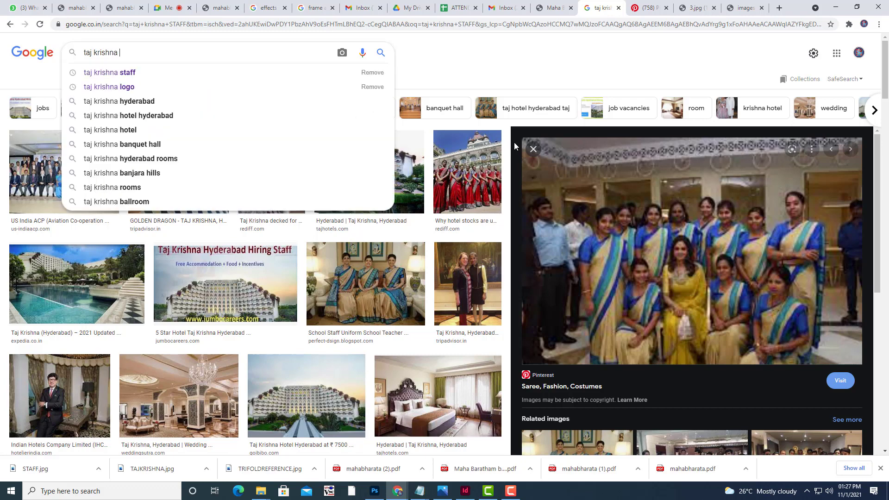
{"action": "key", "text": "Return"}
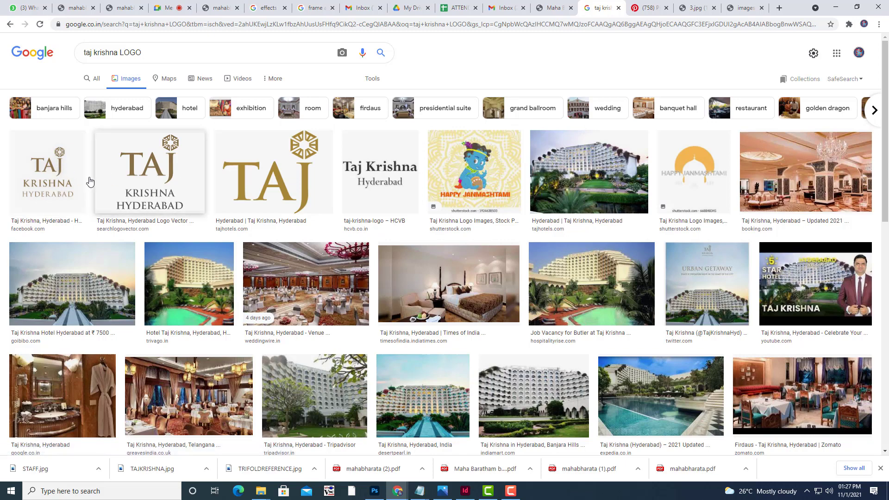
Save the Taj Krishna Hyderabad logo as LOGO.png in TRIFOLDBROCHURE and open it.
{"action": "left_click", "coordinate": [152, 176]}
{"action": "right_click", "coordinate": [702, 173]}
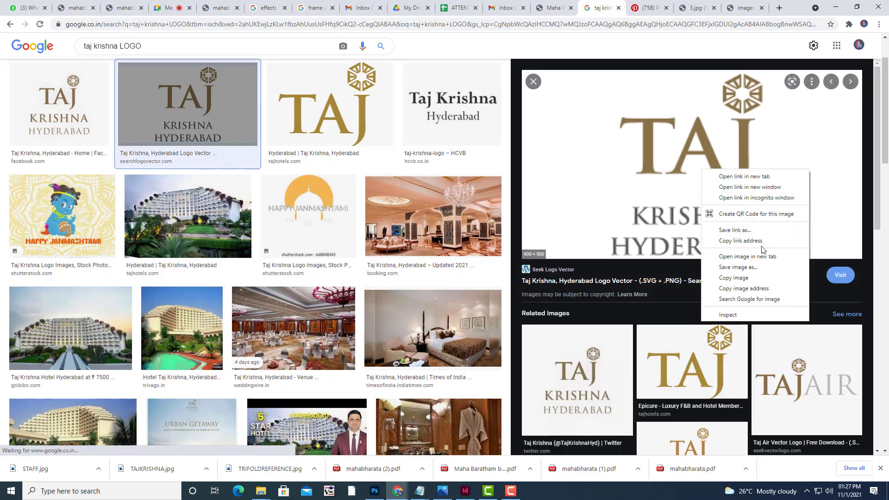
{"action": "left_click", "coordinate": [758, 270]}
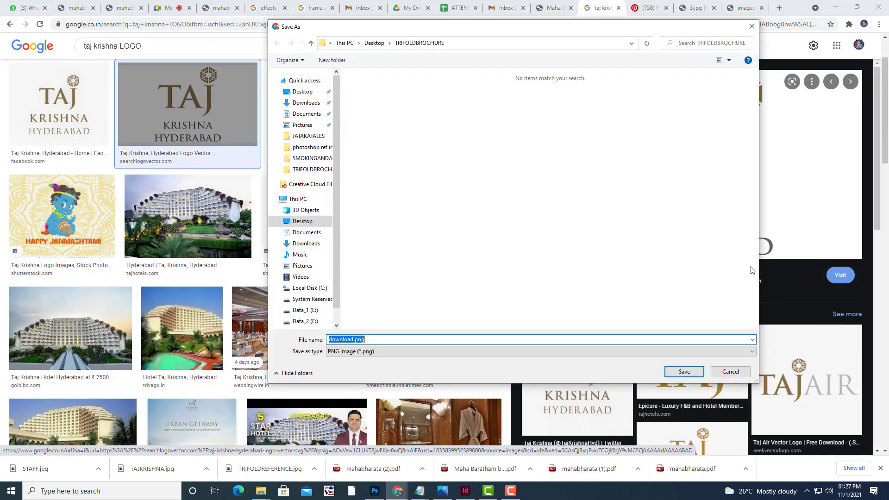
{"action": "left_click", "coordinate": [312, 169]}
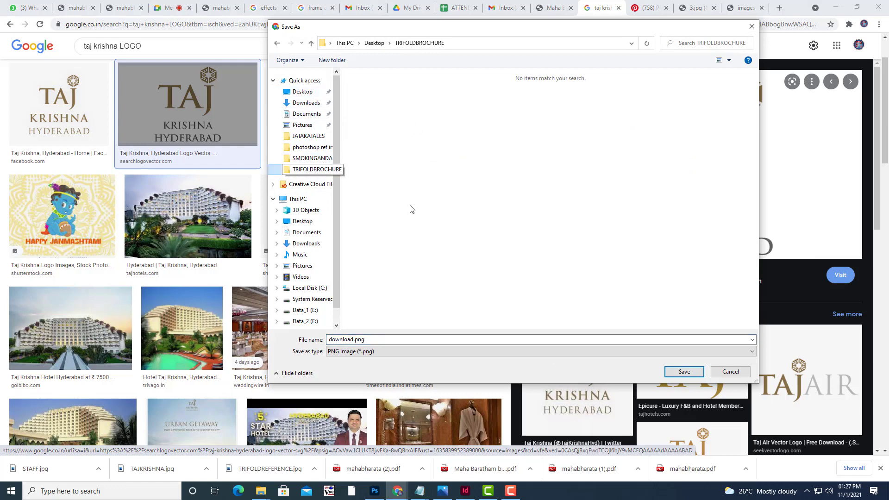
{"action": "left_click", "coordinate": [394, 340]}
{"action": "type", "text": "LOGO"}
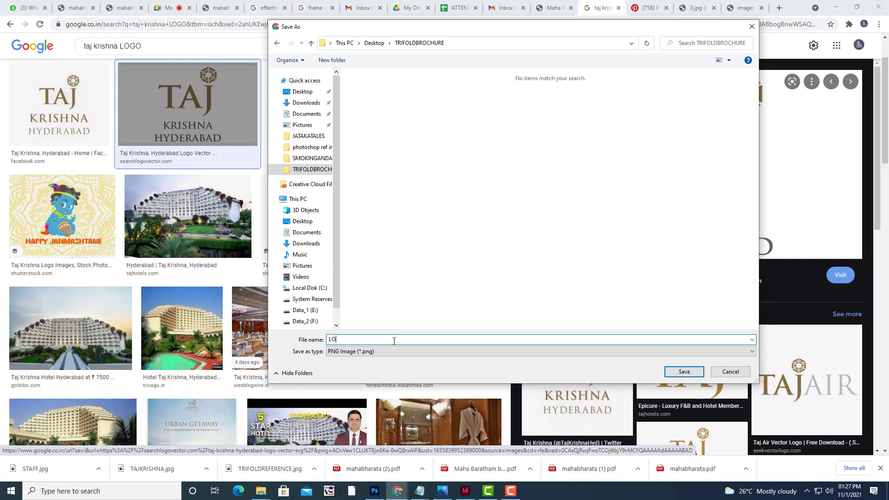
{"action": "left_click", "coordinate": [683, 371]}
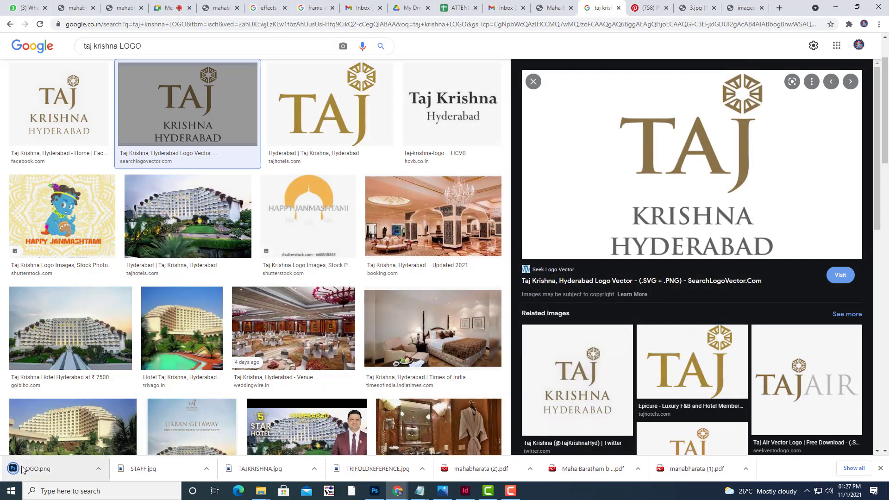
{"action": "left_click", "coordinate": [23, 467]}
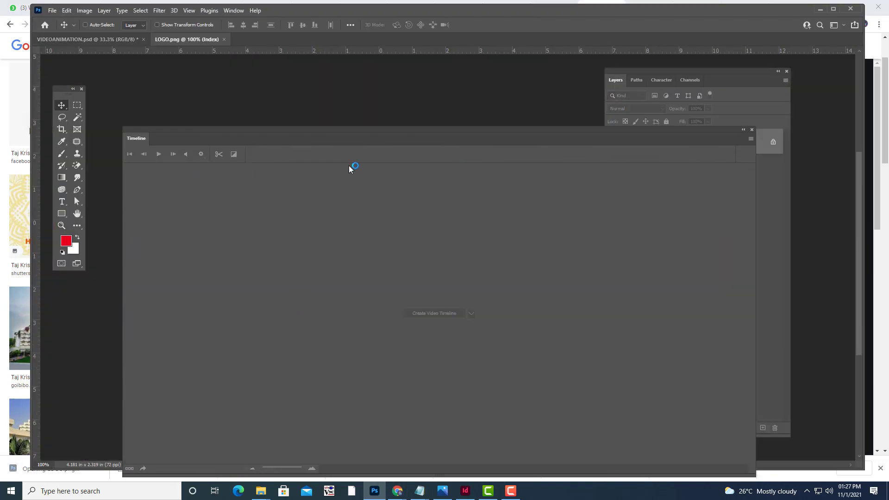
Hide the Timeline, zoom in, and convert LOGO.png to RGB Color via Image > Mode.
{"action": "left_click", "coordinate": [751, 130]}
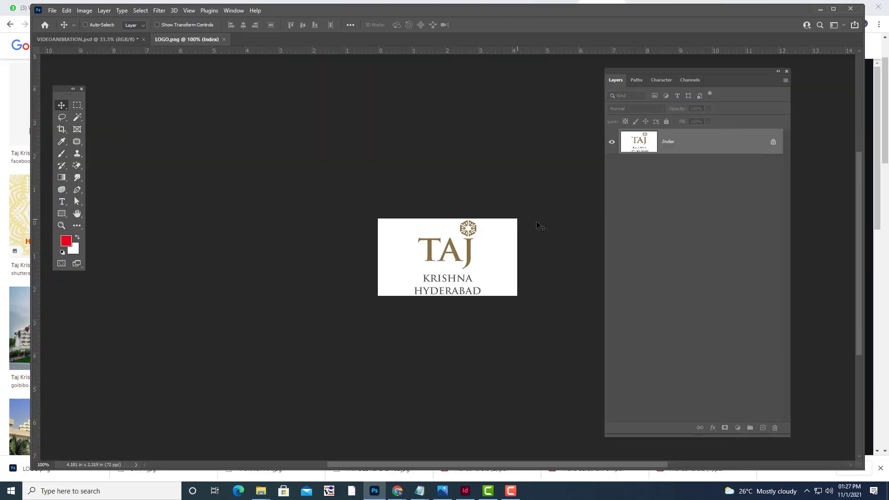
{"action": "key", "text": "ctrl+plus"}
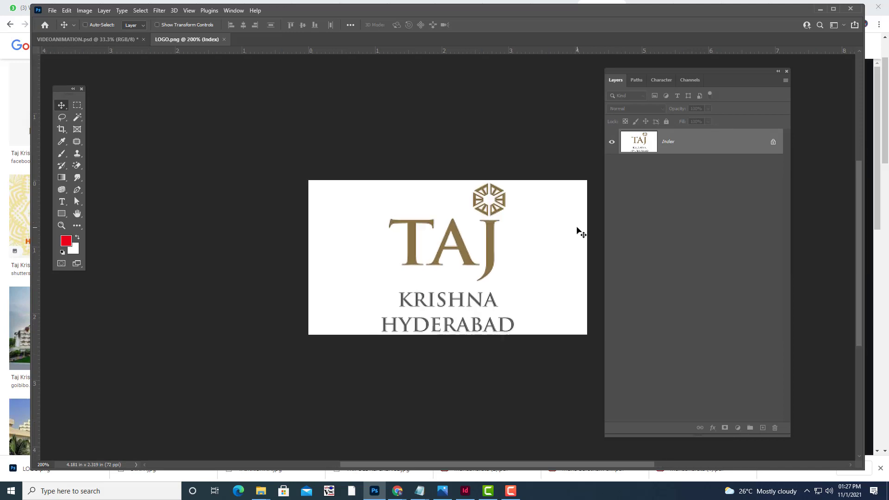
{"action": "left_click", "coordinate": [91, 10]}
{"action": "mouse_move", "coordinate": [139, 20]}
{"action": "left_click", "coordinate": [196, 56]}
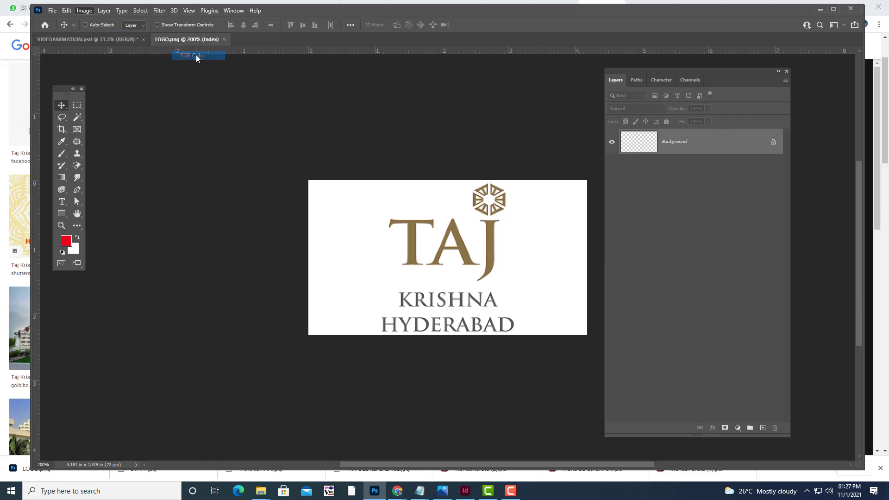
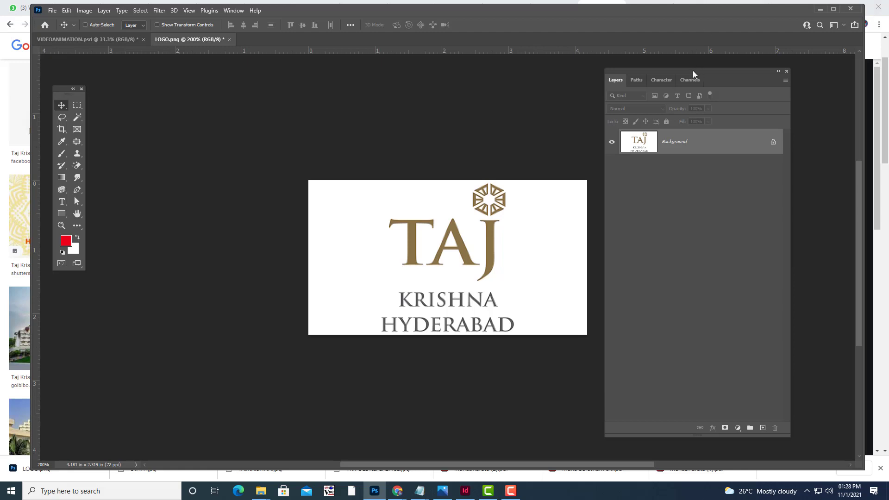
Unlock the logo's Background layer into a normal Layer 0.
{"action": "left_click_drag", "start_coordinate": [692, 70], "coordinate": [726, 78]}
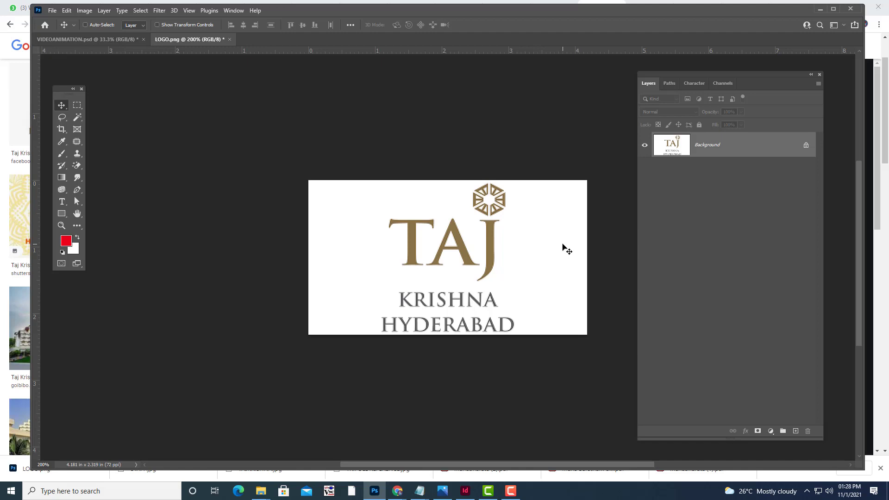
{"action": "double_click", "coordinate": [750, 149]}
{"action": "left_click", "coordinate": [635, 149]}
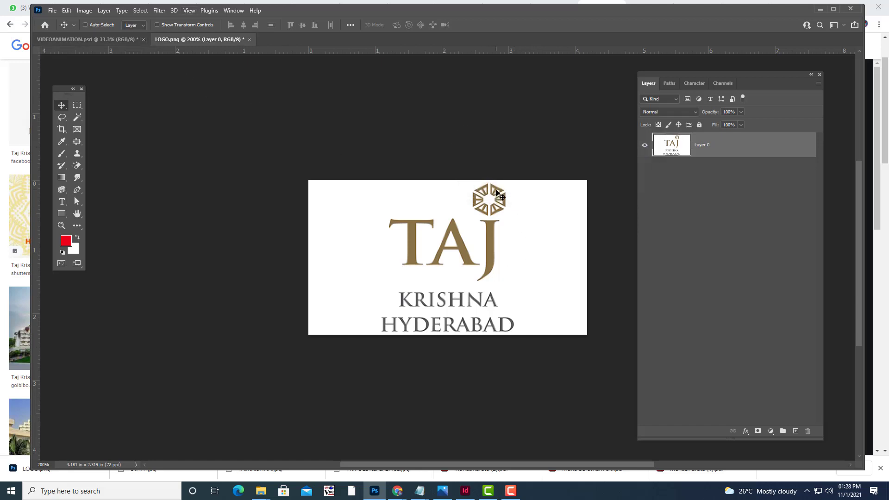
Select the white background with Color Range and delete it.
{"action": "left_click", "coordinate": [138, 11]}
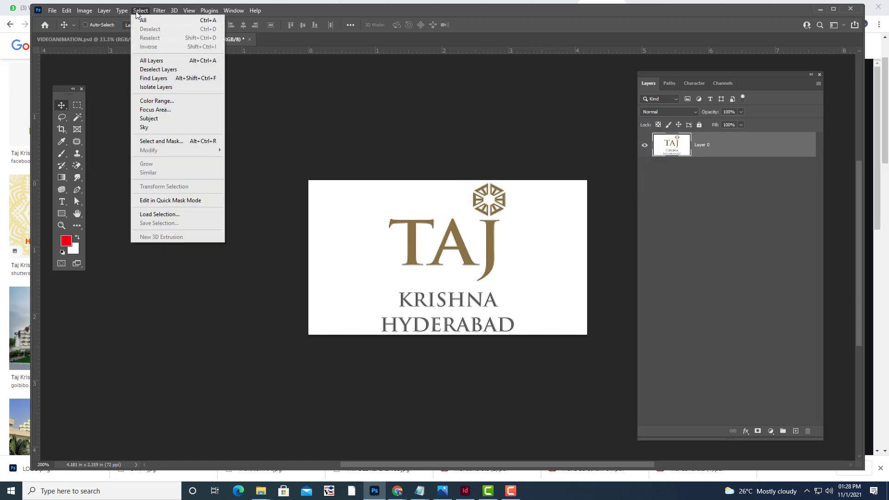
{"action": "left_click", "coordinate": [158, 100]}
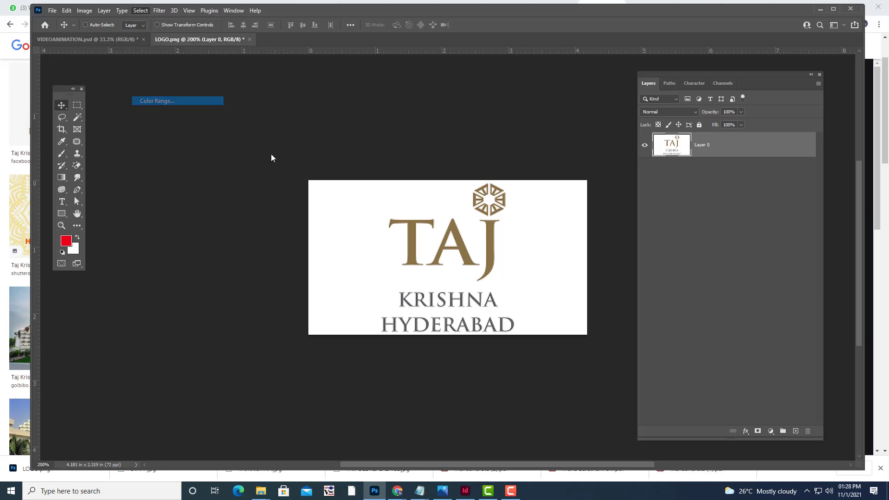
{"action": "left_click", "coordinate": [374, 201]}
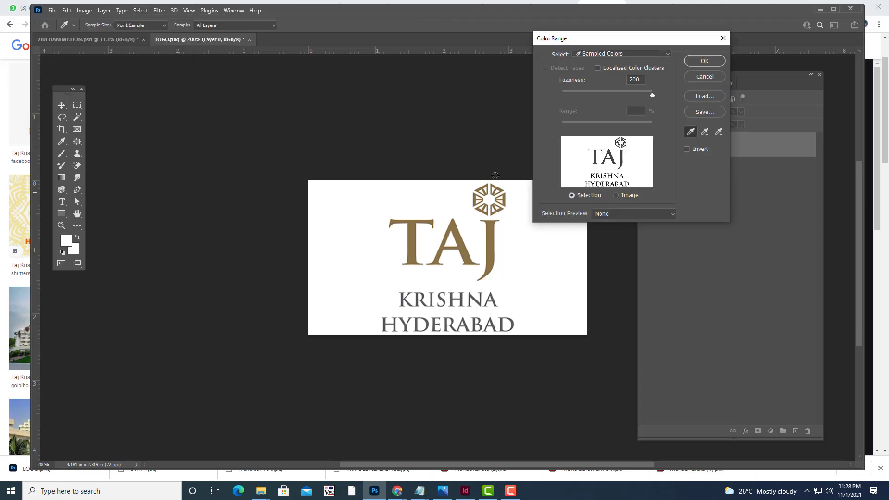
{"action": "left_click", "coordinate": [705, 61]}
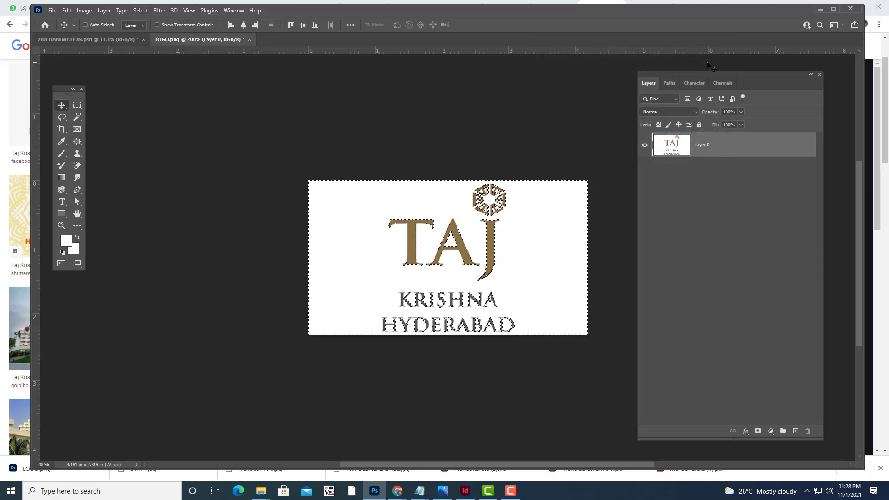
{"action": "key", "text": "Delete"}
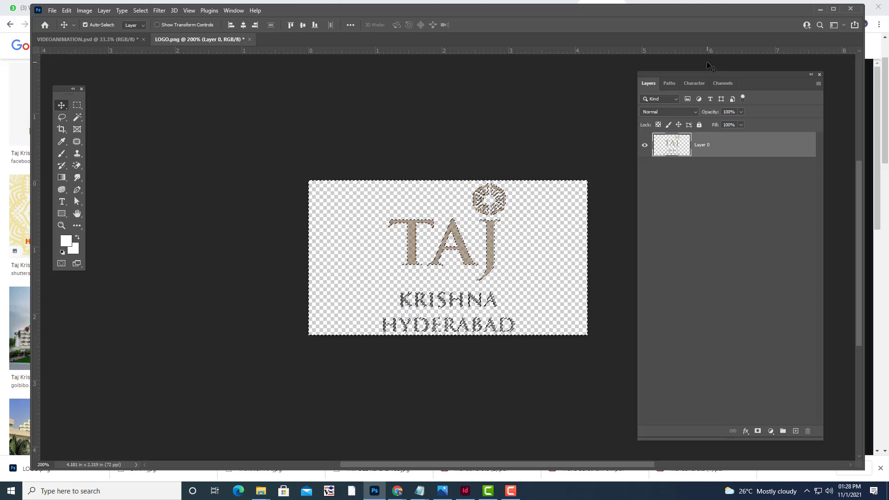
Stack Overlay-blended copies of the logo layer, then merge all four layers into one.
{"action": "key", "text": "ctrl+d"}
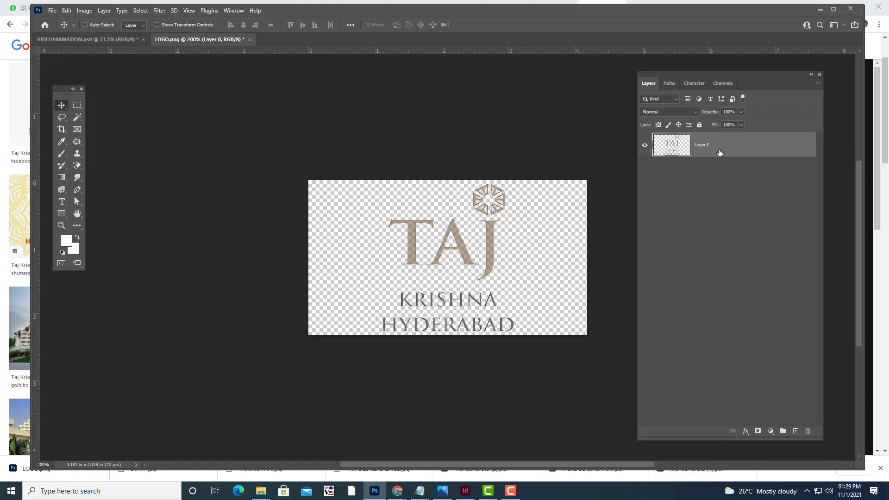
{"action": "key", "text": "ctrl+j"}
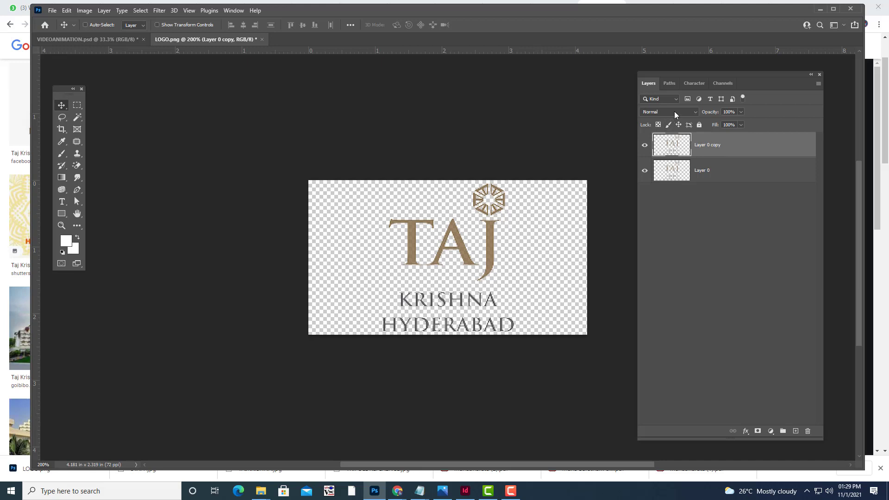
{"action": "left_click", "coordinate": [674, 111]}
{"action": "left_click", "coordinate": [672, 224]}
{"action": "key", "text": "ctrl+j"}
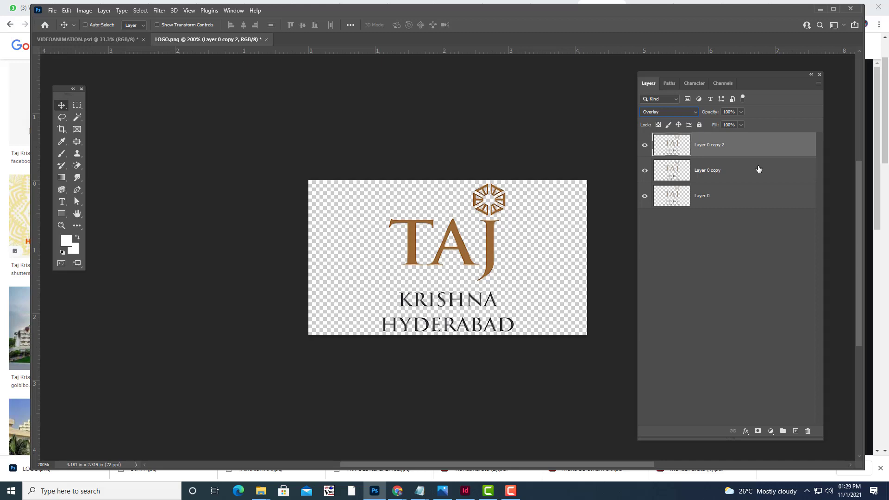
{"action": "key", "text": "ctrl+j"}
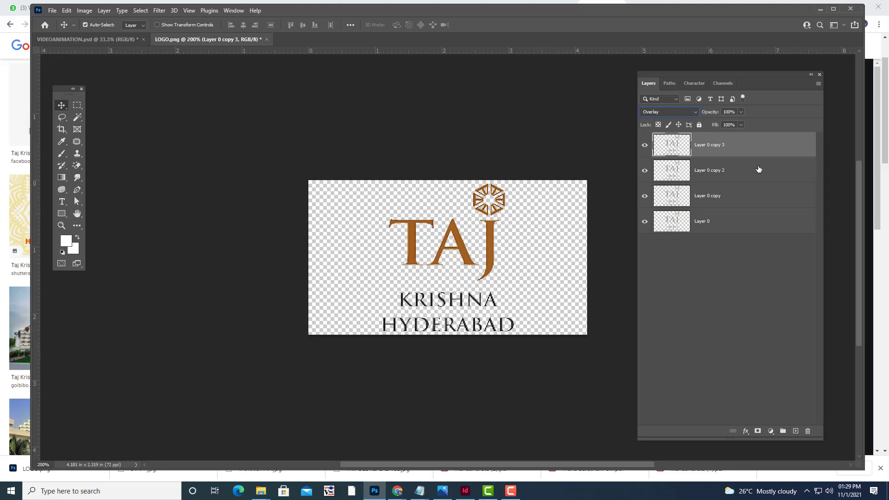
{"action": "left_click", "coordinate": [751, 221], "text": "shift"}
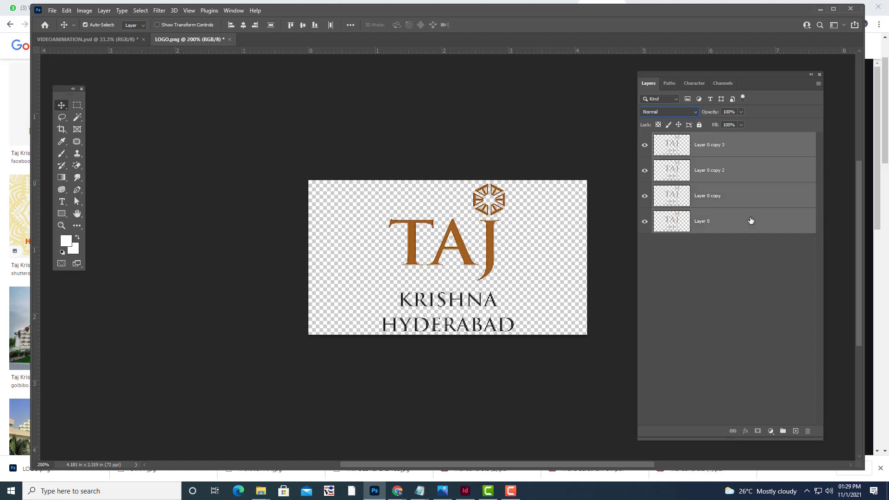
{"action": "key", "text": "ctrl+e"}
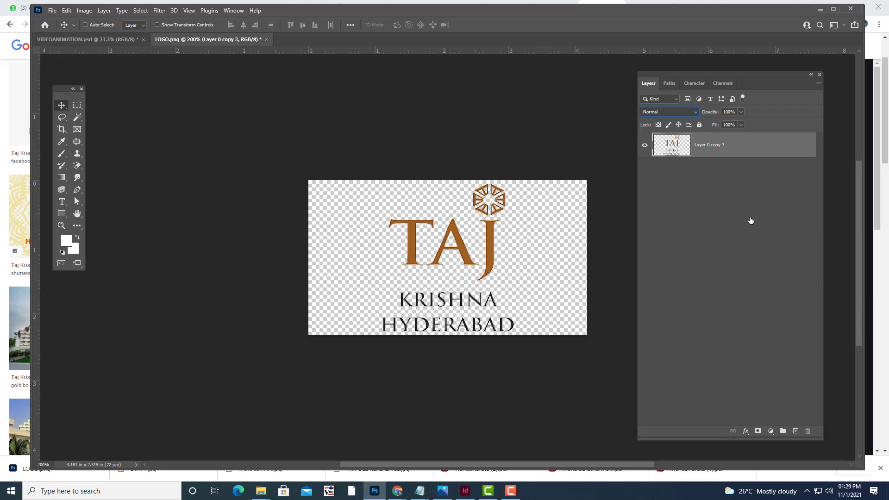
Add one more Overlay copy of the merged logo and merge both layers together.
{"action": "key", "text": "ctrl+j"}
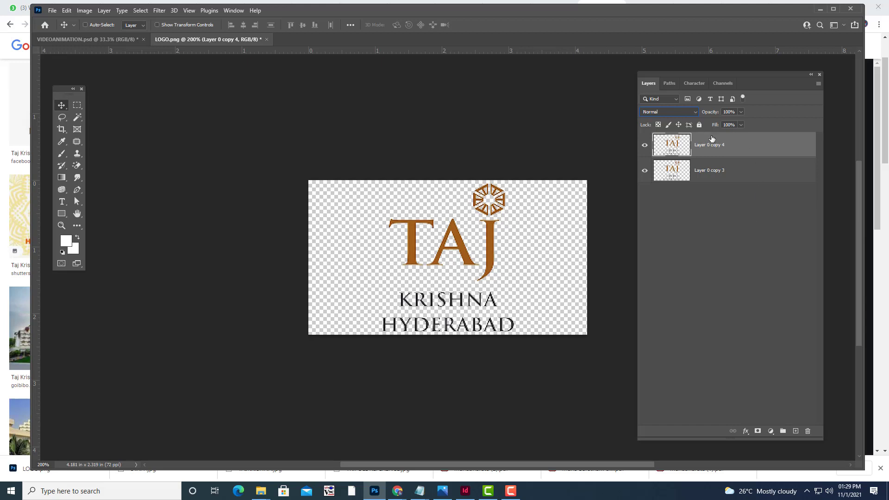
{"action": "left_click", "coordinate": [686, 113]}
{"action": "left_click", "coordinate": [662, 223]}
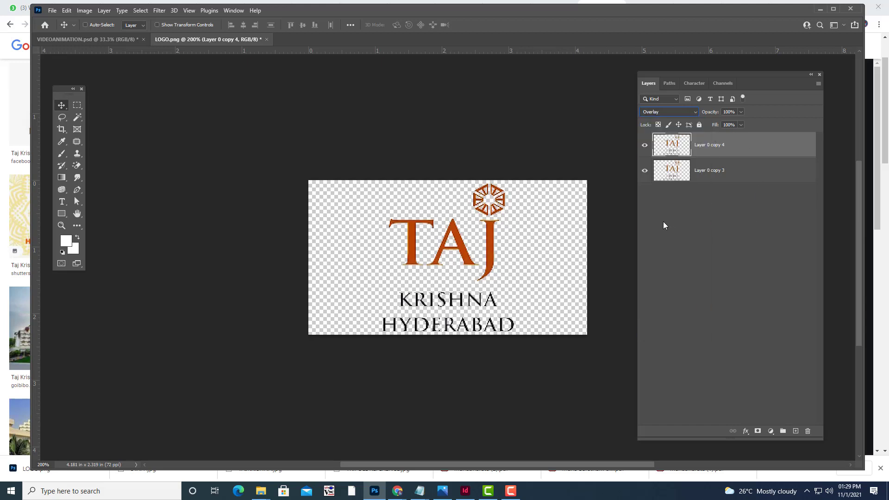
{"action": "left_click", "coordinate": [723, 172], "text": "ctrl"}
{"action": "key", "text": "ctrl+e"}
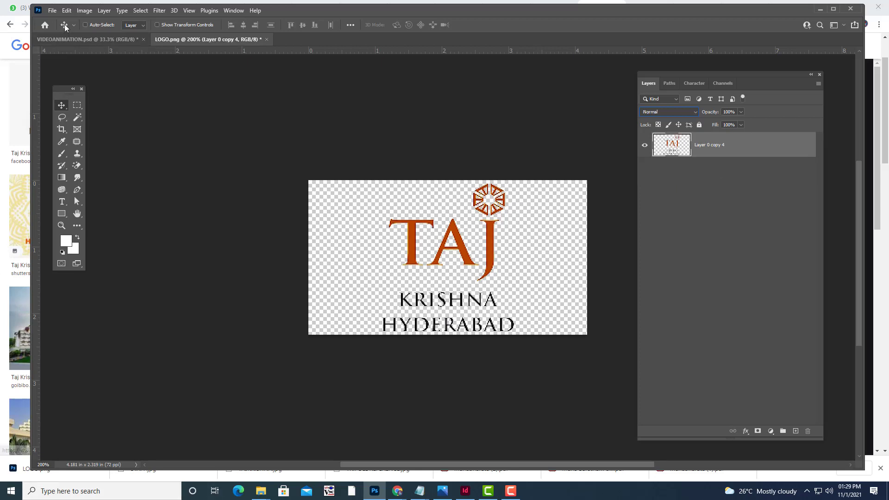
Crop the canvas to a rectangular marquee drawn around the logo.
{"action": "left_click", "coordinate": [77, 106]}
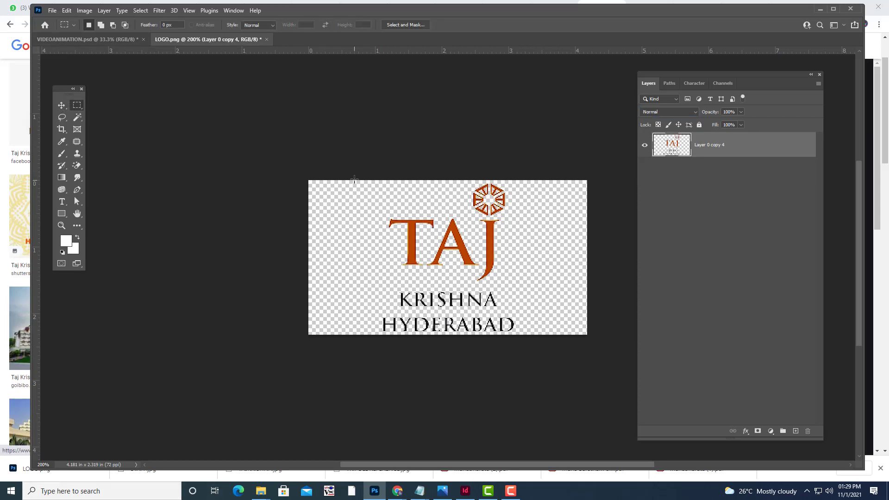
{"action": "left_click_drag", "start_coordinate": [354, 179], "coordinate": [534, 341]}
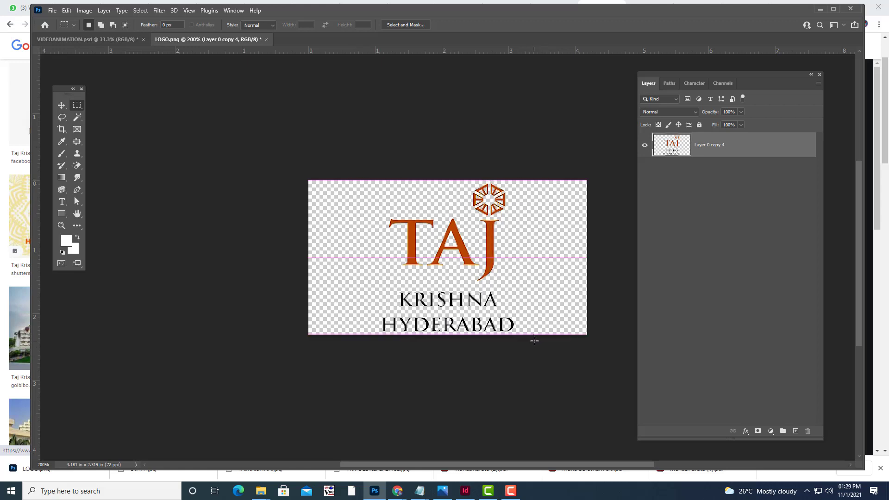
{"action": "left_click", "coordinate": [84, 10]}
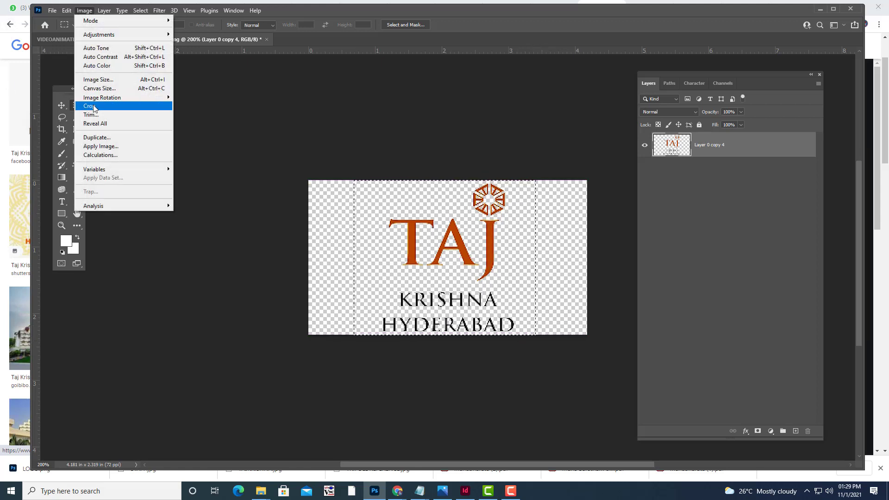
{"action": "left_click", "coordinate": [89, 106]}
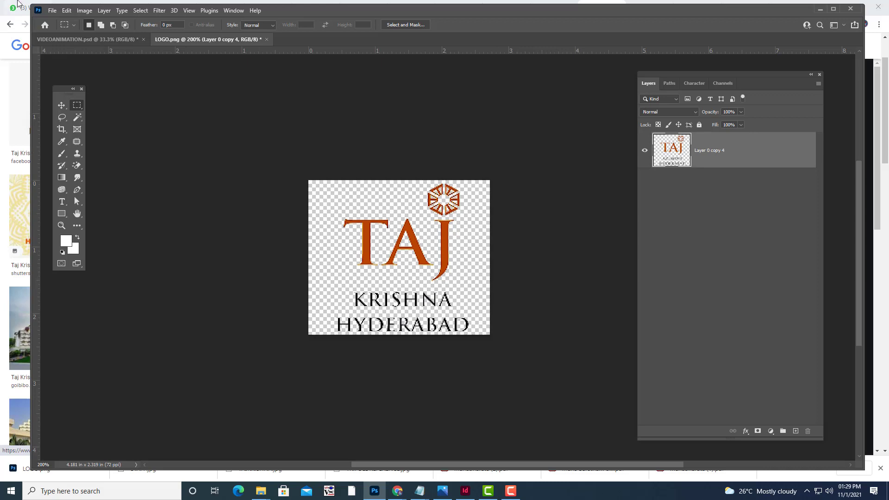
Save the logo as a Photoshop file, LOGO.psd, and minimise Photoshop.
{"action": "left_click", "coordinate": [52, 10]}
{"action": "left_click", "coordinate": [88, 123]}
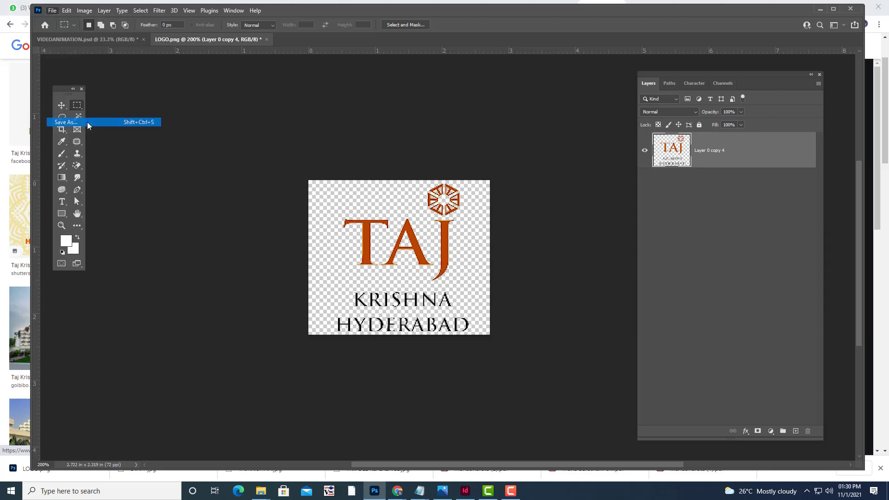
{"action": "left_click", "coordinate": [525, 292]}
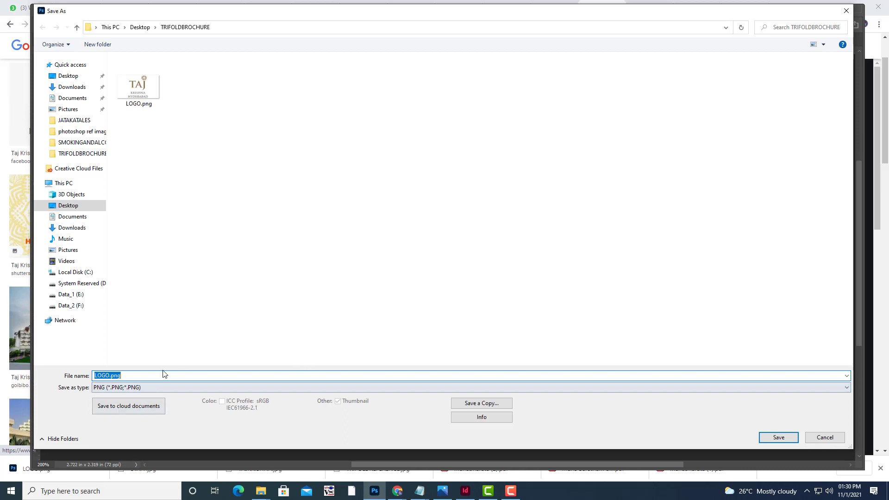
{"action": "left_click", "coordinate": [137, 375]}
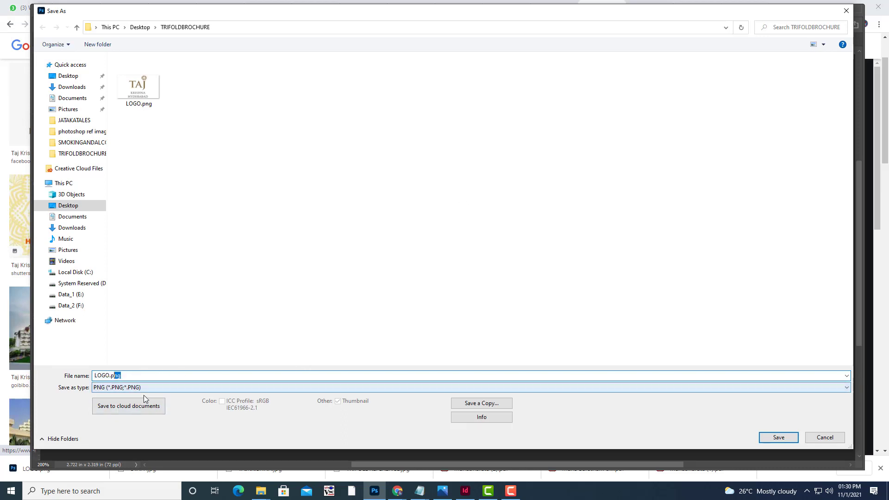
{"action": "left_click", "coordinate": [144, 387]}
{"action": "left_click", "coordinate": [149, 397]}
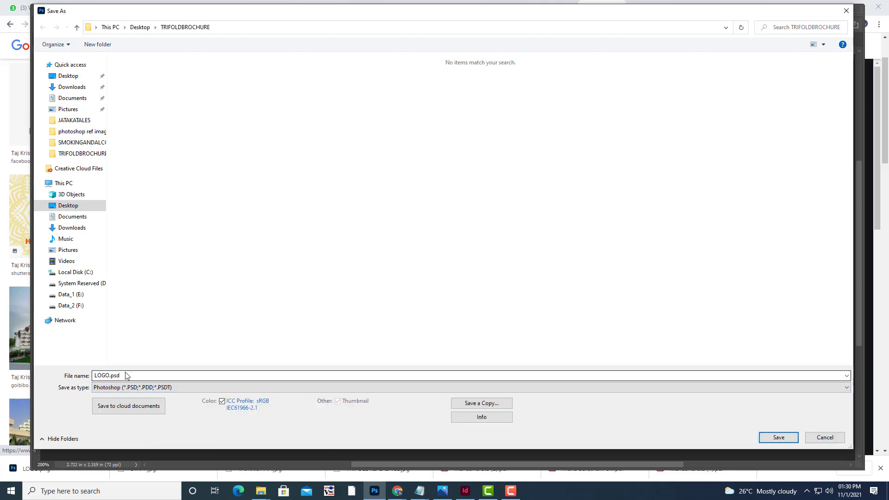
{"action": "double_click", "coordinate": [128, 375]}
{"action": "left_click", "coordinate": [130, 376]}
{"action": "left_click_drag", "start_coordinate": [120, 376], "coordinate": [113, 376]}
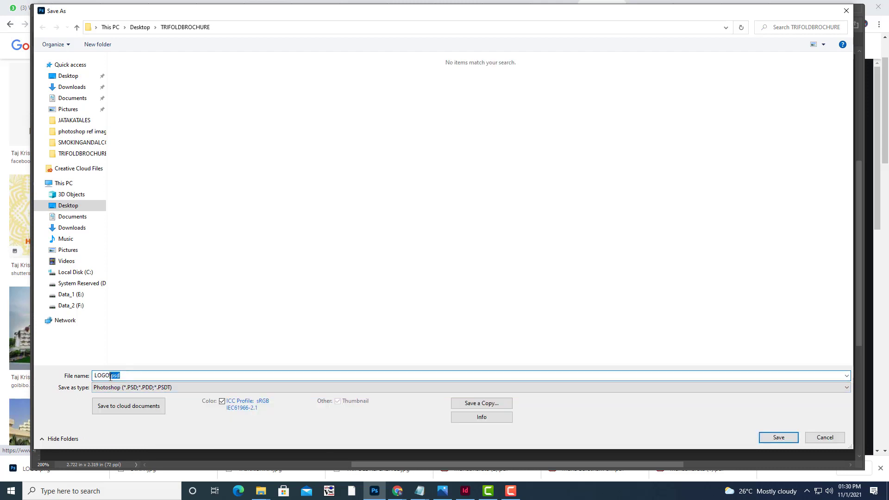
{"action": "key", "text": "BackSpace"}
{"action": "left_click", "coordinate": [193, 420]}
{"action": "left_click", "coordinate": [777, 437]}
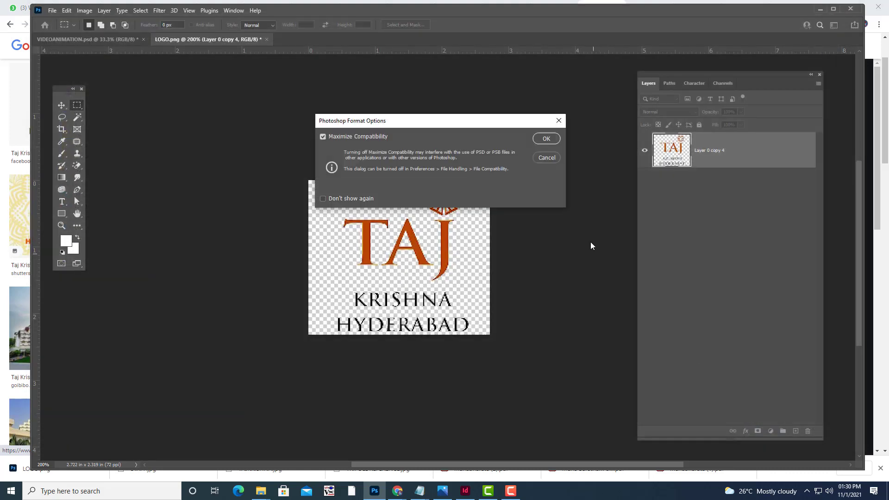
{"action": "left_click", "coordinate": [547, 140]}
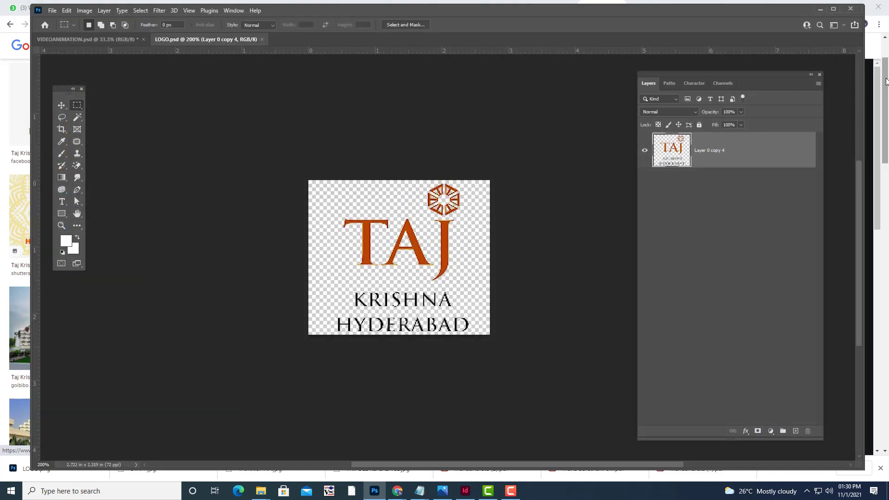
{"action": "left_click", "coordinate": [820, 9]}
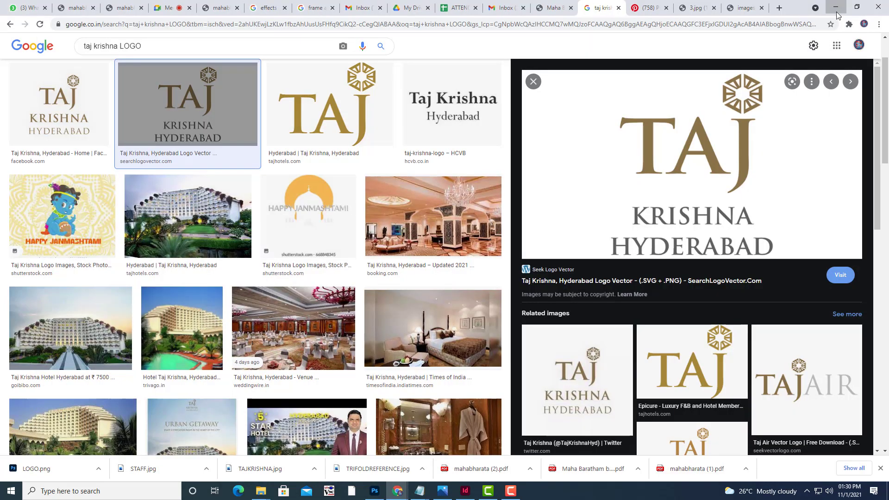
Back in InDesign at 75% zoom, place LOGO.psd near the bottom of the middle panel.
{"action": "left_click", "coordinate": [835, 7]}
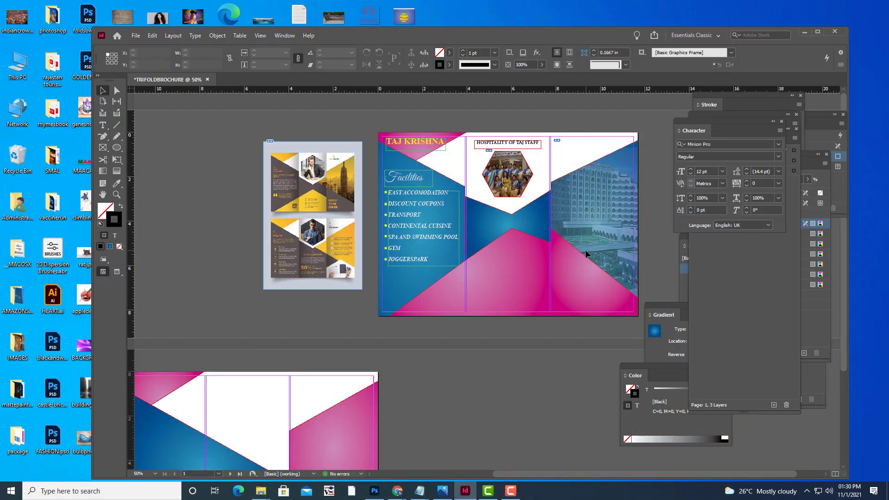
{"action": "key", "text": "ctrl+equal"}
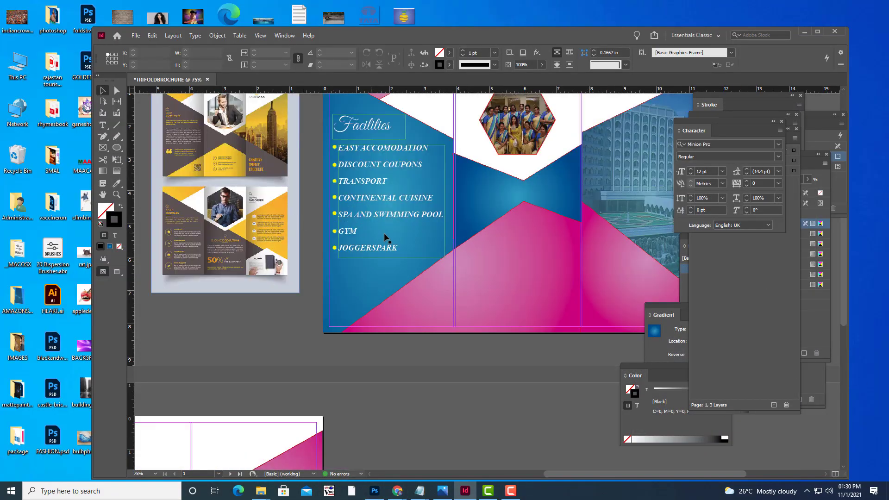
{"action": "scroll", "coordinate": [384, 237], "scroll_direction": "up", "scroll_amount": 3}
{"action": "left_click", "coordinate": [135, 36]}
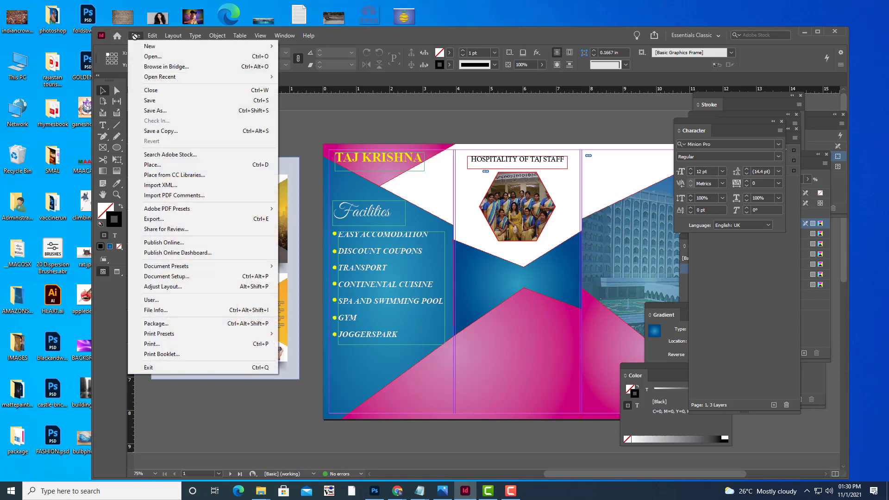
{"action": "left_click", "coordinate": [170, 164]}
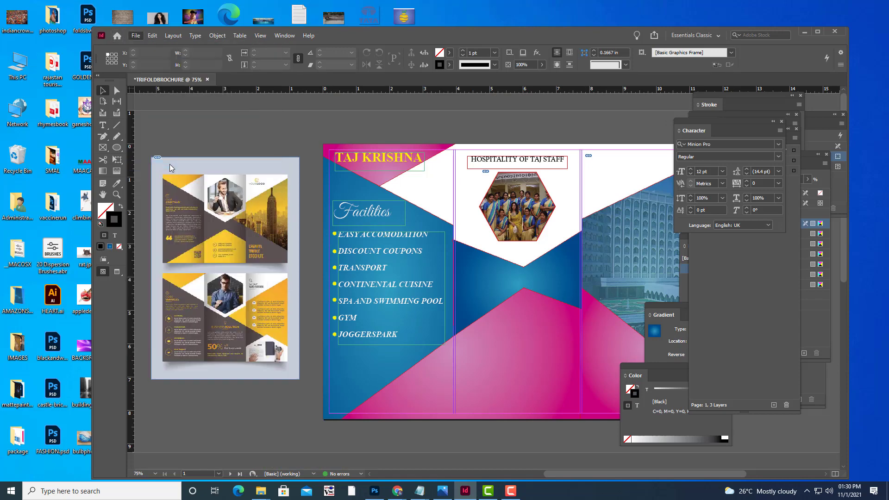
{"action": "left_click", "coordinate": [423, 126]}
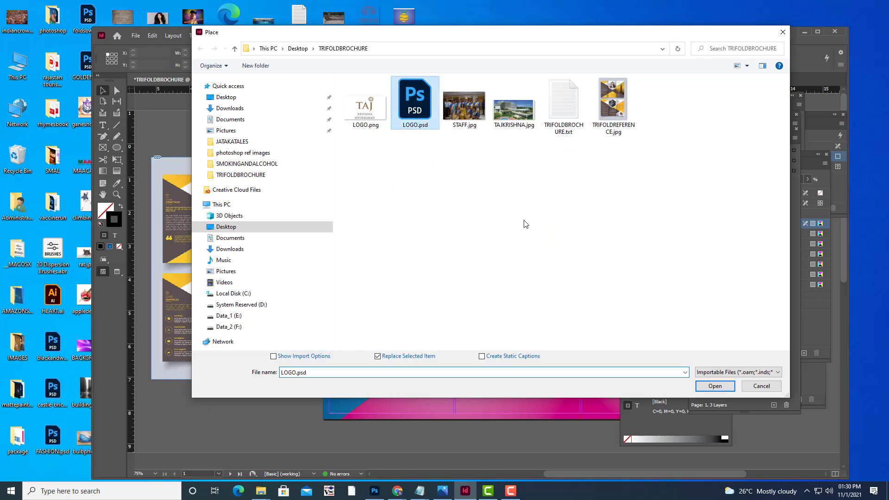
{"action": "key", "text": "Return"}
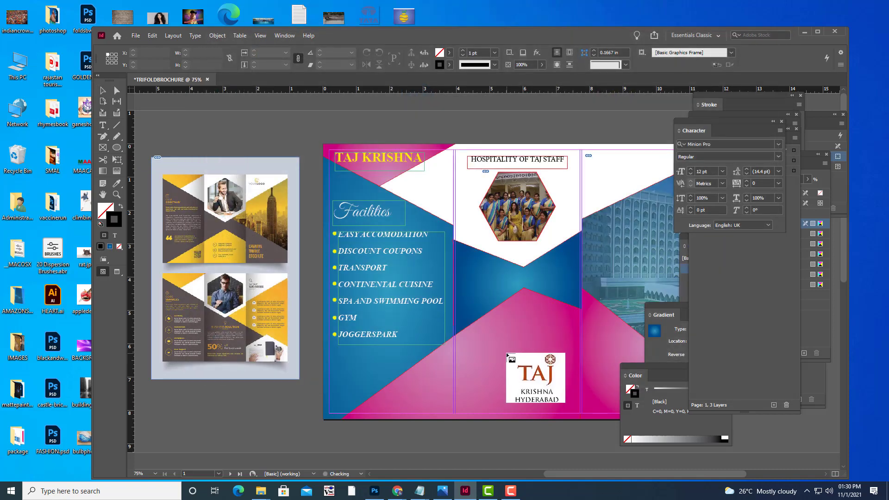
{"action": "left_click", "coordinate": [506, 354]}
Move the logo frame up-left on the middle panel and make Layer 3 the working layer.
{"action": "left_click_drag", "start_coordinate": [565, 395], "coordinate": [429, 196]}
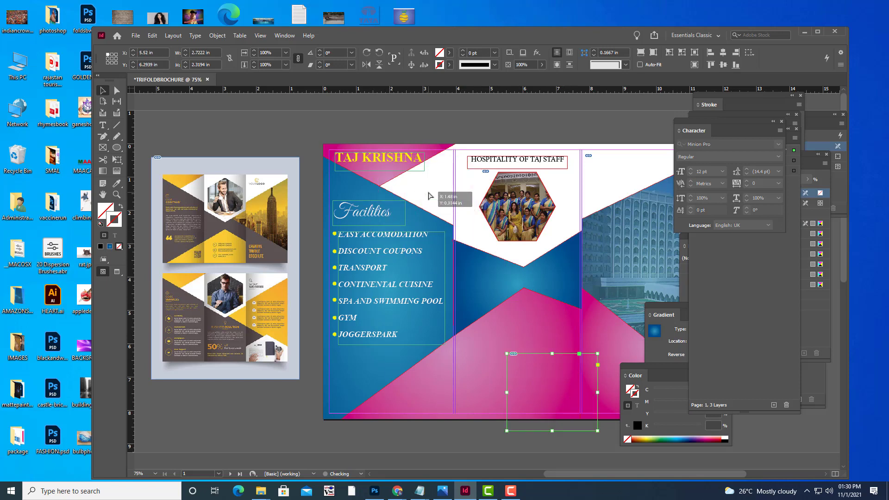
{"action": "key", "text": "ctrl+z"}
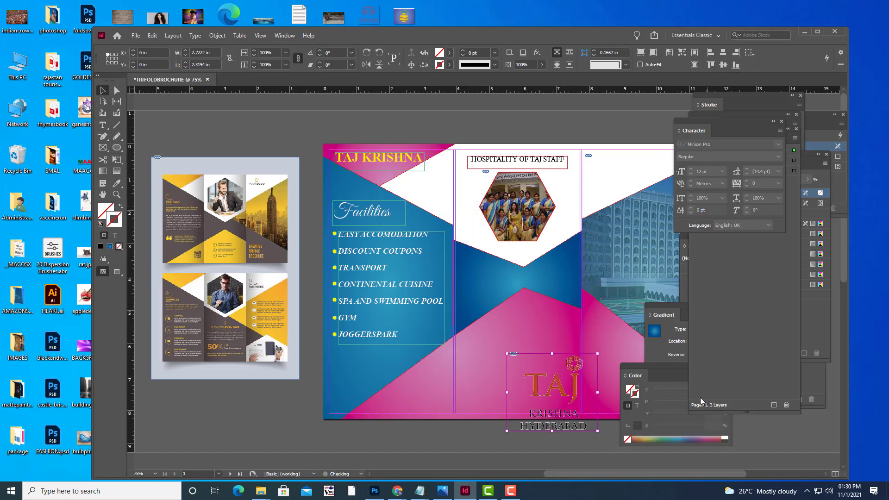
{"action": "left_click", "coordinate": [105, 91]}
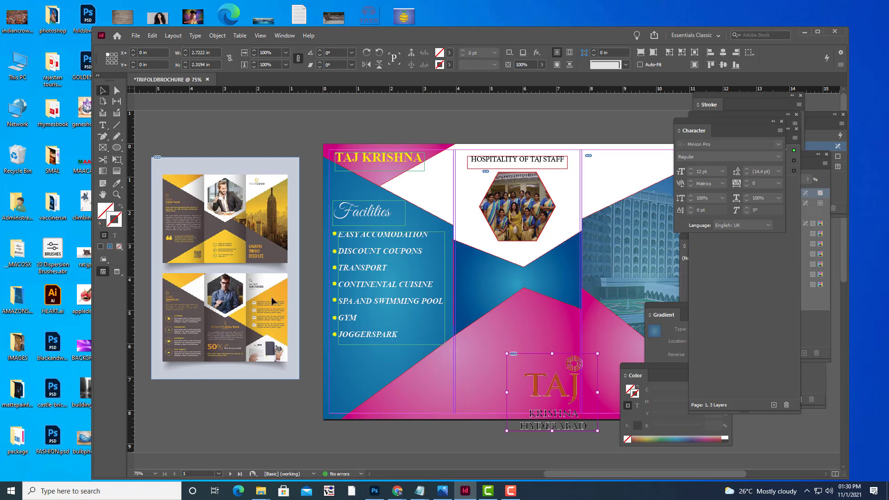
{"action": "left_click_drag", "start_coordinate": [557, 389], "coordinate": [418, 189]}
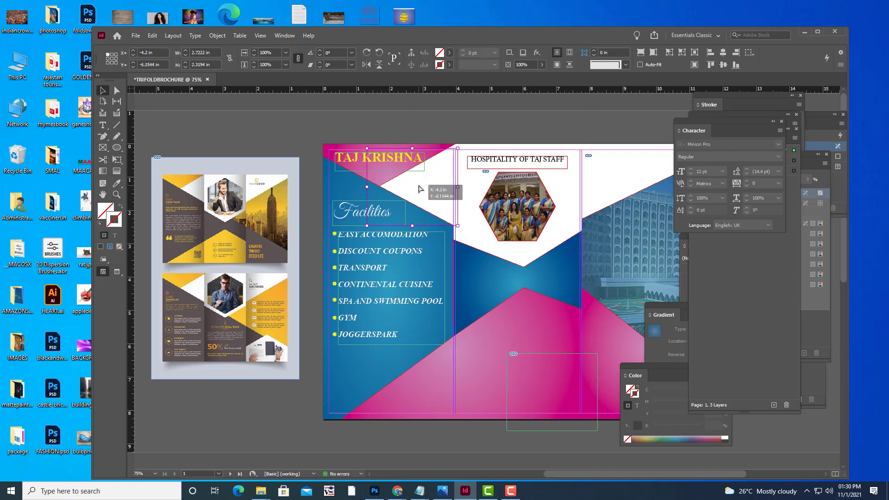
{"action": "right_click", "coordinate": [419, 188]}
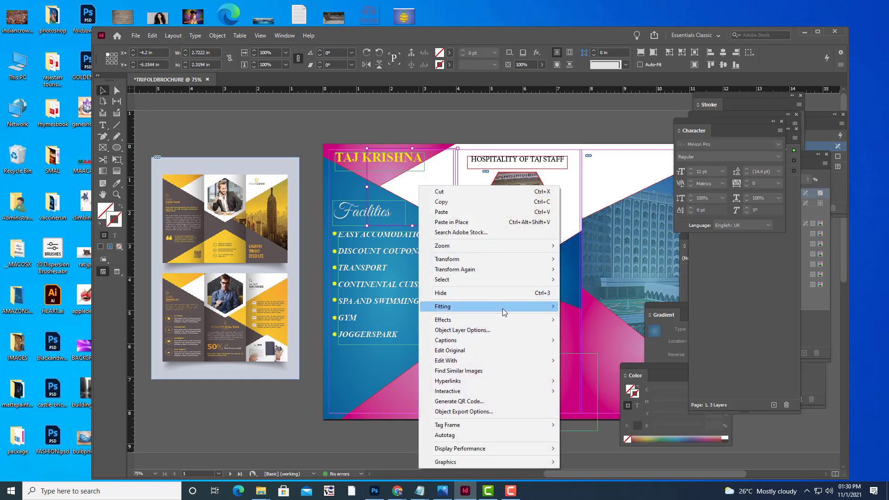
{"action": "mouse_move", "coordinate": [502, 308]}
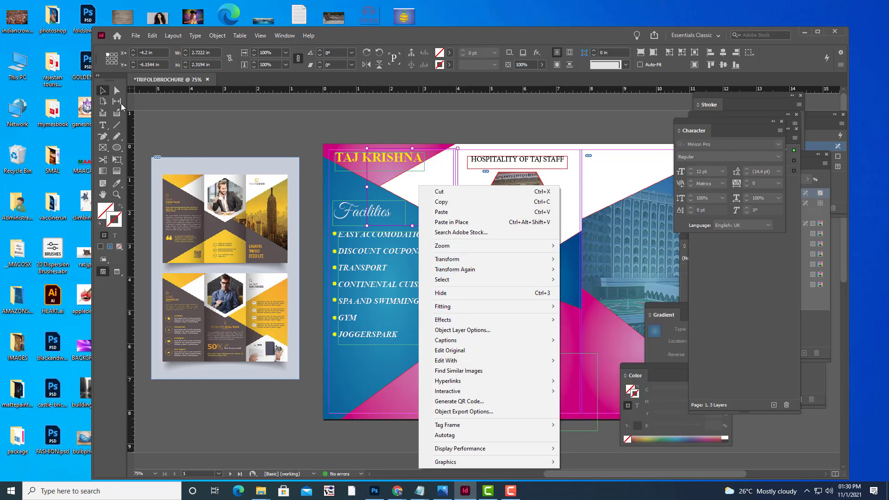
{"action": "left_click", "coordinate": [105, 93]}
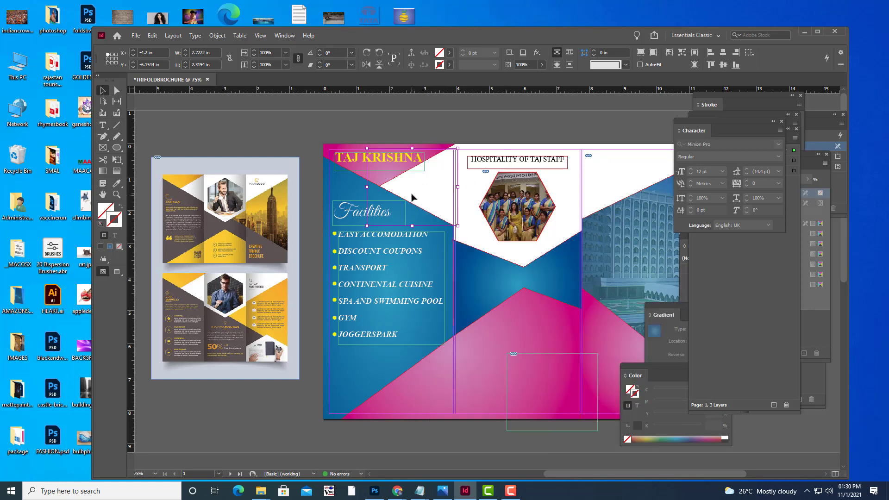
{"action": "left_click", "coordinate": [440, 338]}
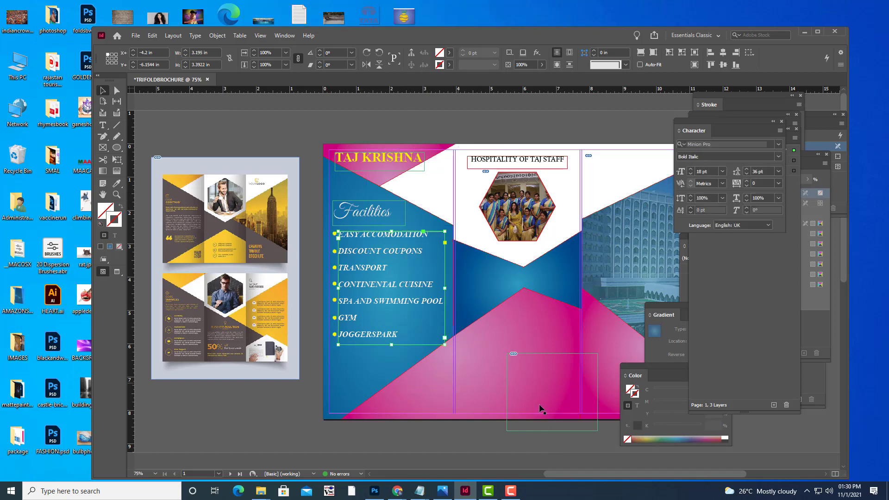
{"action": "left_click", "coordinate": [542, 409]}
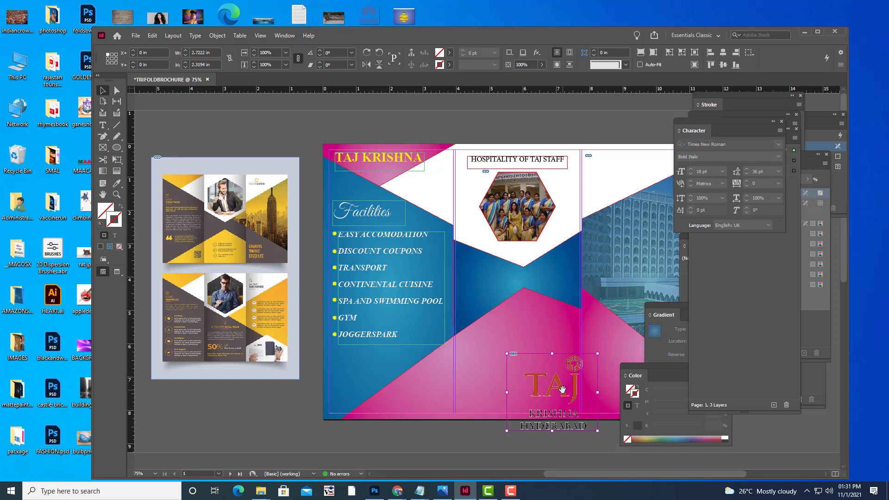
{"action": "left_click_drag", "start_coordinate": [562, 392], "coordinate": [500, 276]}
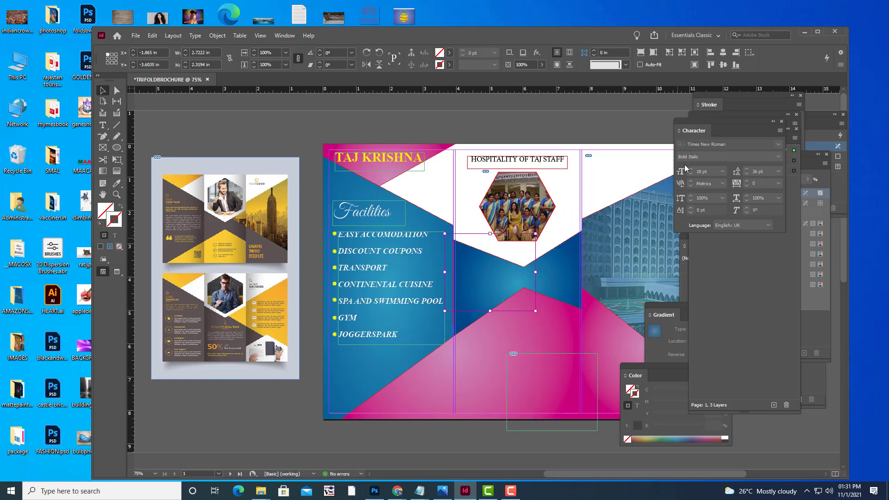
{"action": "left_click_drag", "start_coordinate": [690, 129], "coordinate": [753, 324]}
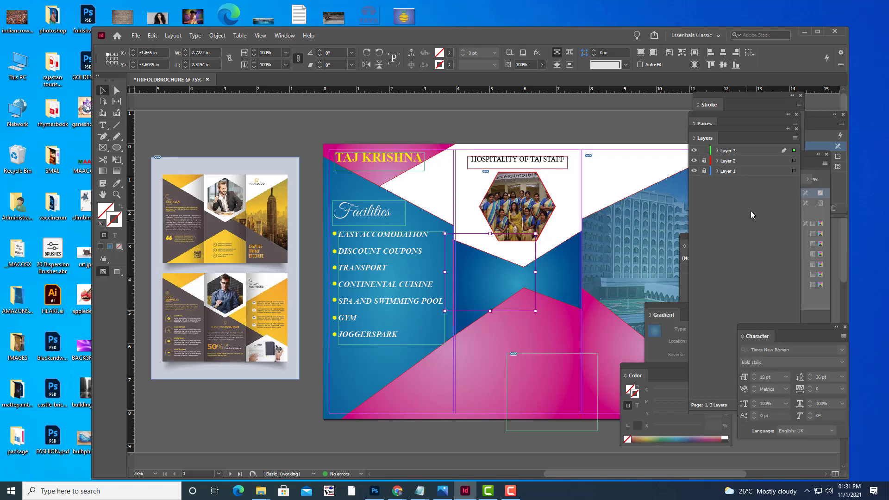
{"action": "left_click", "coordinate": [738, 152]}
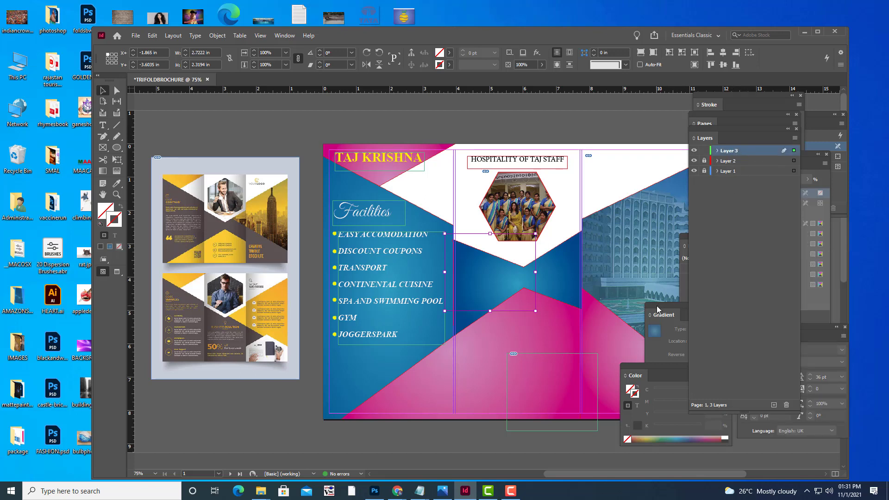
Remove the logo image and delete its leftover empty graphic frame.
{"action": "key", "text": "ctrl+z"}
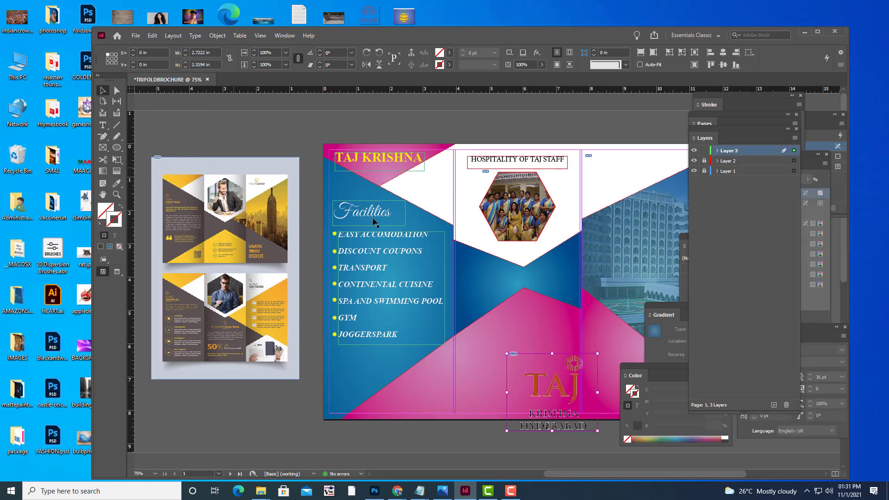
{"action": "key", "text": "ctrl+z"}
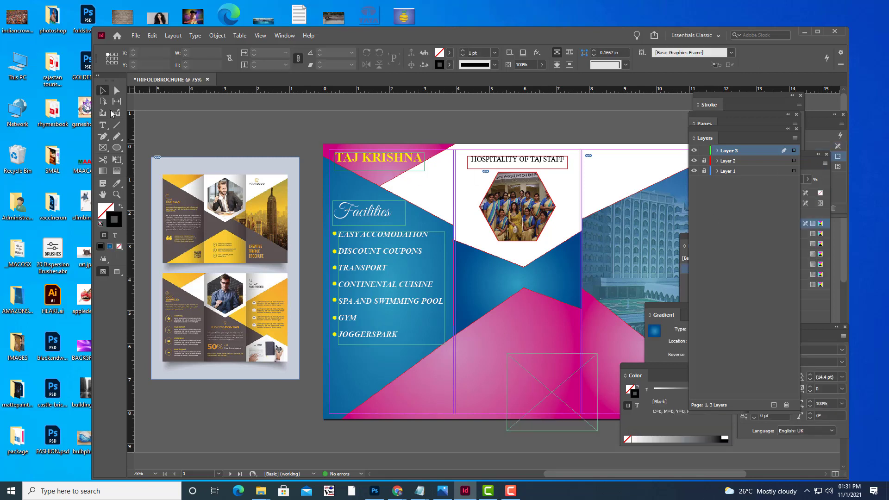
{"action": "left_click", "coordinate": [105, 92]}
{"action": "left_click_drag", "start_coordinate": [552, 391], "coordinate": [422, 211]}
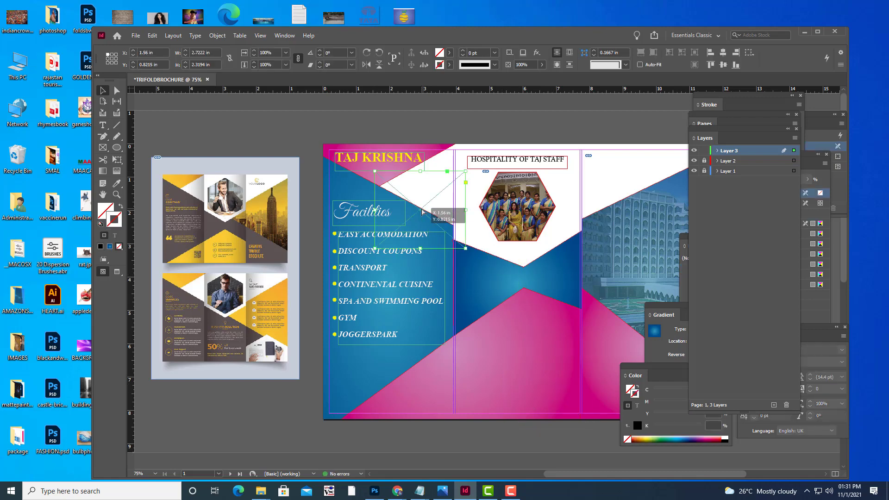
{"action": "key", "text": "Delete"}
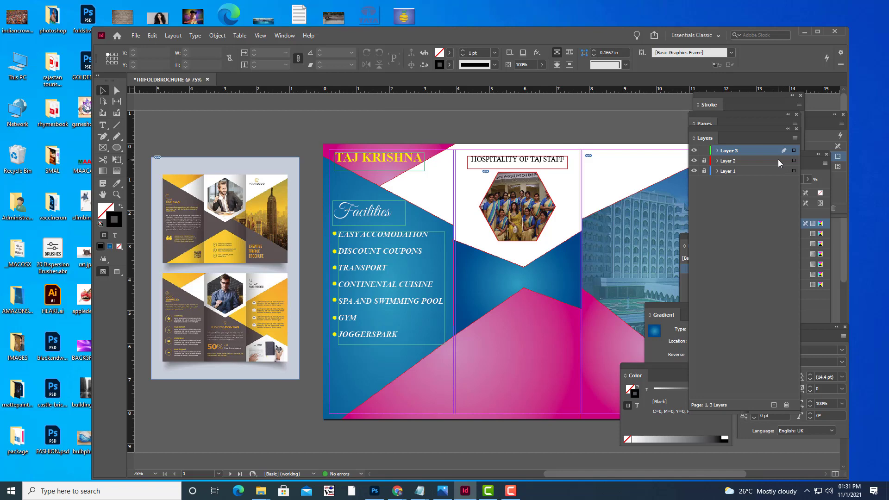
Place LOGO.psd again beside the TAJ KRISHNA title.
{"action": "key", "text": "ctrl+d"}
{"action": "left_click", "coordinate": [415, 111]}
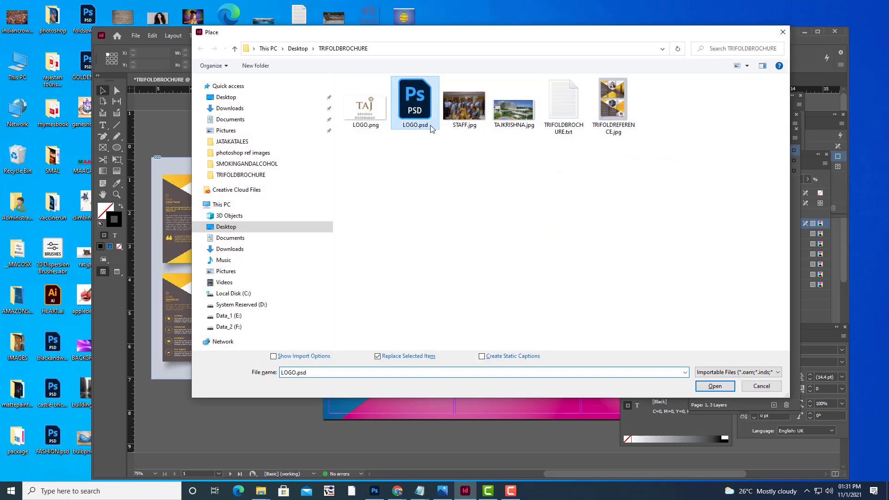
{"action": "left_click", "coordinate": [714, 386]}
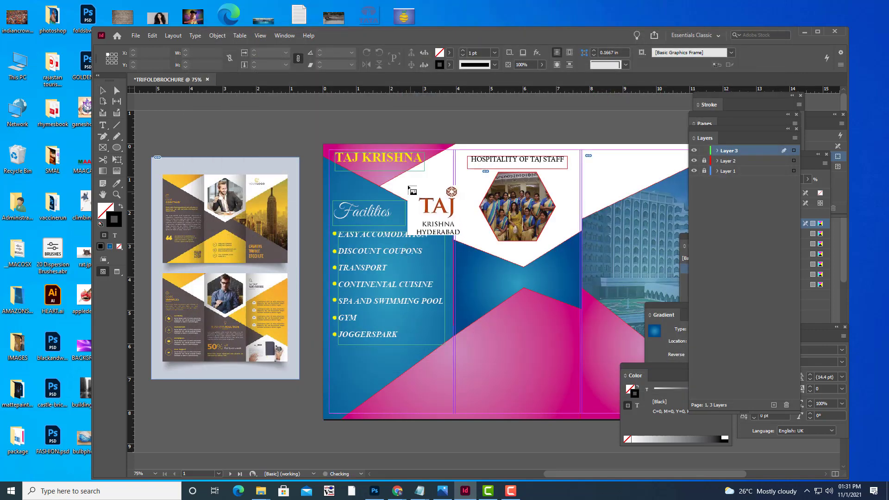
{"action": "left_click", "coordinate": [409, 184]}
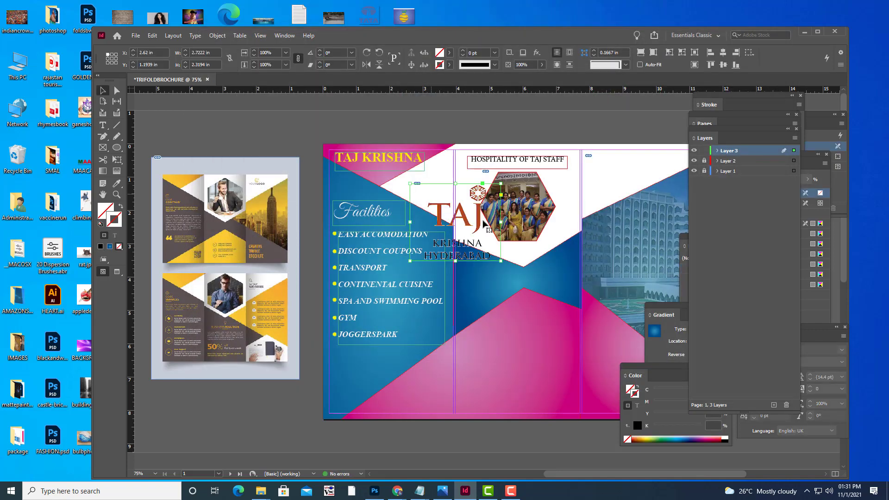
Shrink the logo with Free Transform, nudge it up and right, then preview the brochure.
{"action": "left_click", "coordinate": [117, 159]}
{"action": "left_click_drag", "start_coordinate": [501, 262], "coordinate": [451, 206]}
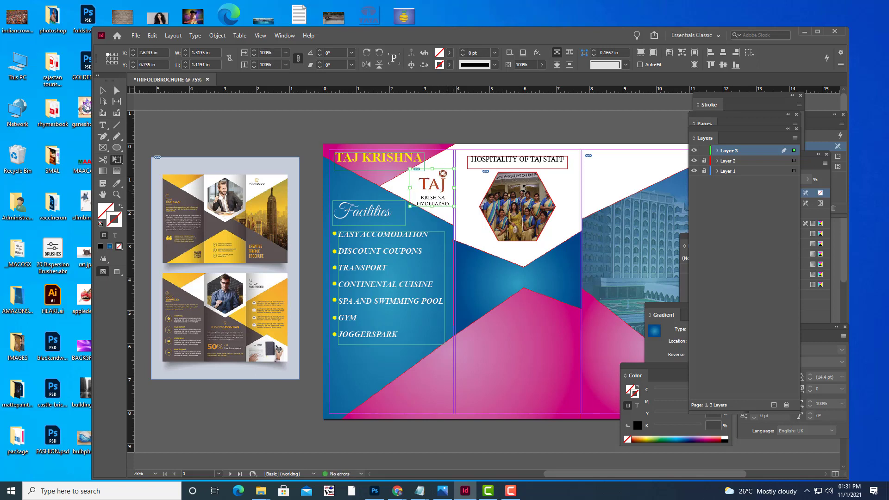
{"action": "key", "text": "Up"}
{"action": "key", "text": "Up"}
{"action": "key", "text": "Up"}
{"action": "key", "text": "Up"}
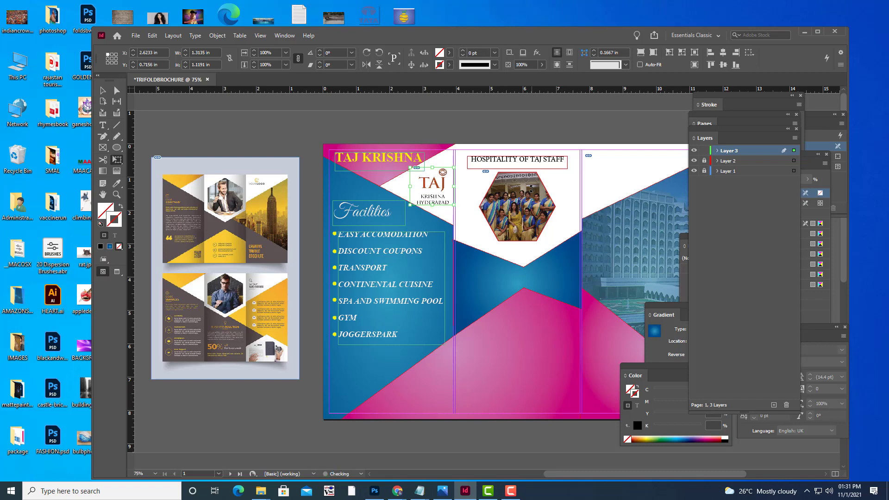
{"action": "key", "text": "Right"}
{"action": "key", "text": "Right"}
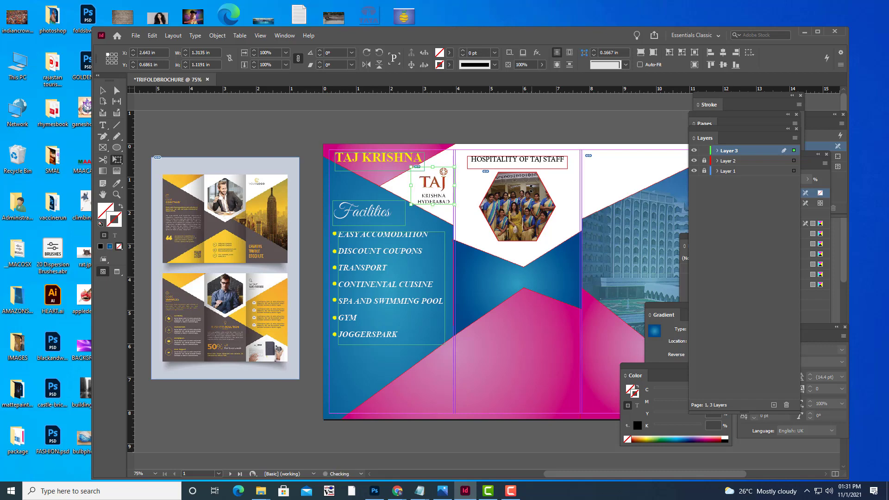
{"action": "key", "text": "Up"}
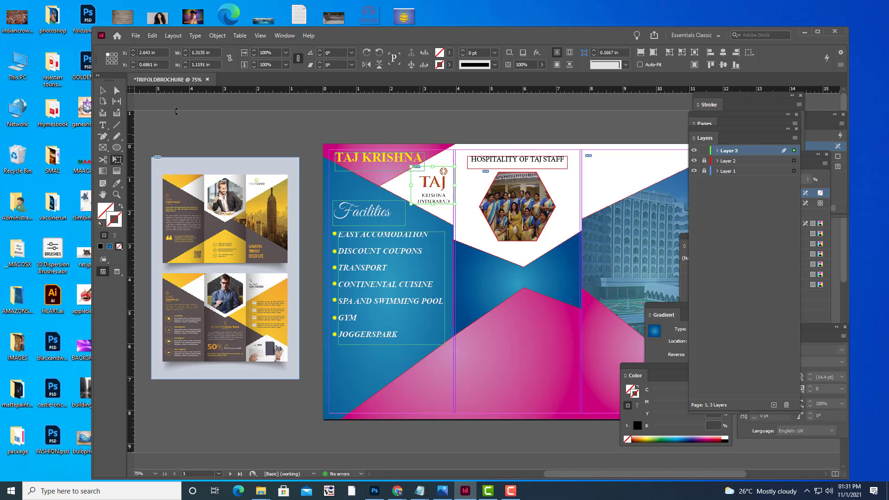
{"action": "left_click", "coordinate": [275, 124]}
{"action": "key", "text": "w"}
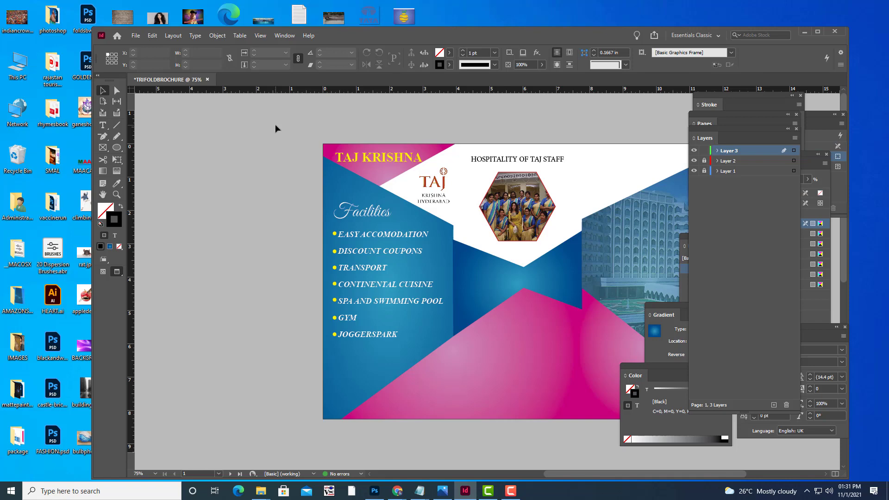
{"action": "key", "text": "w"}
{"action": "key", "text": "w"}
{"action": "key", "text": "w"}
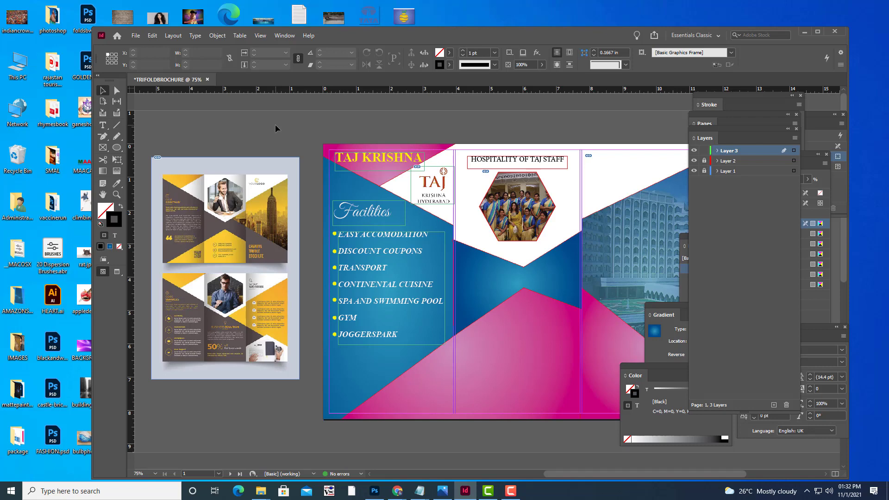
{"action": "key", "text": "ctrl+equal"}
{"action": "key", "text": "ctrl+minus"}
{"action": "key", "text": "ctrl+equal"}
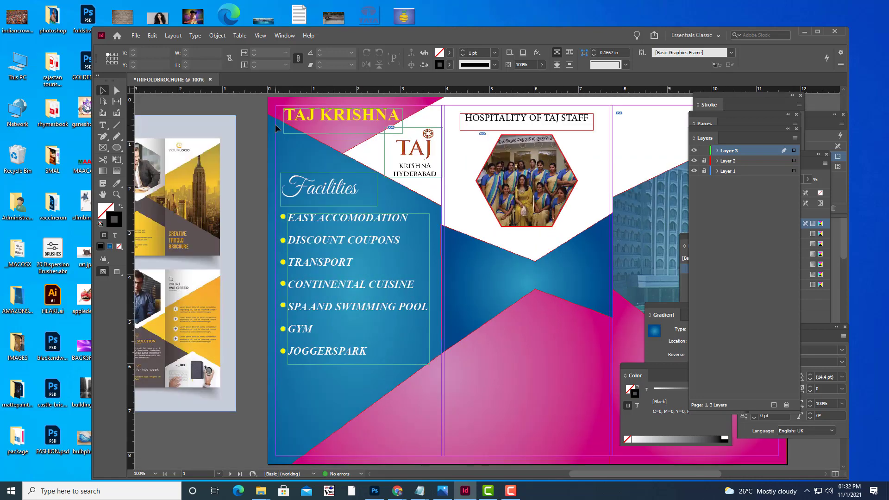
{"action": "key", "text": "ctrl+minus"}
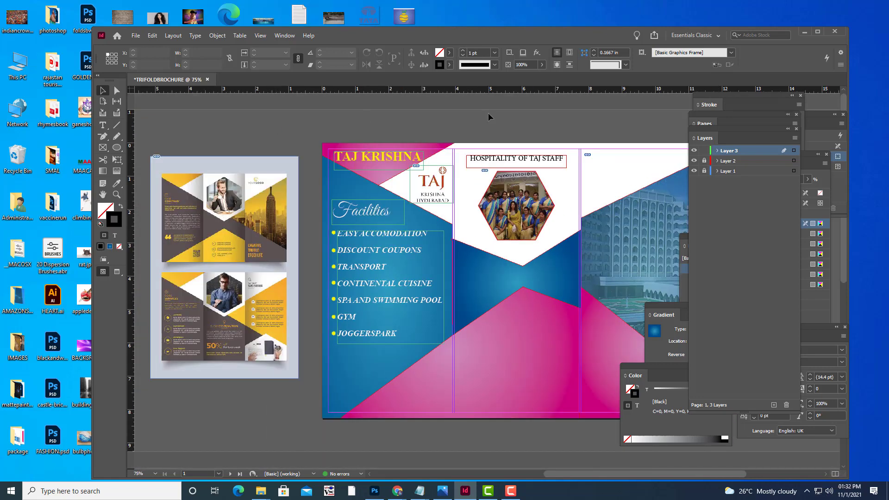
{"action": "key", "text": "w"}
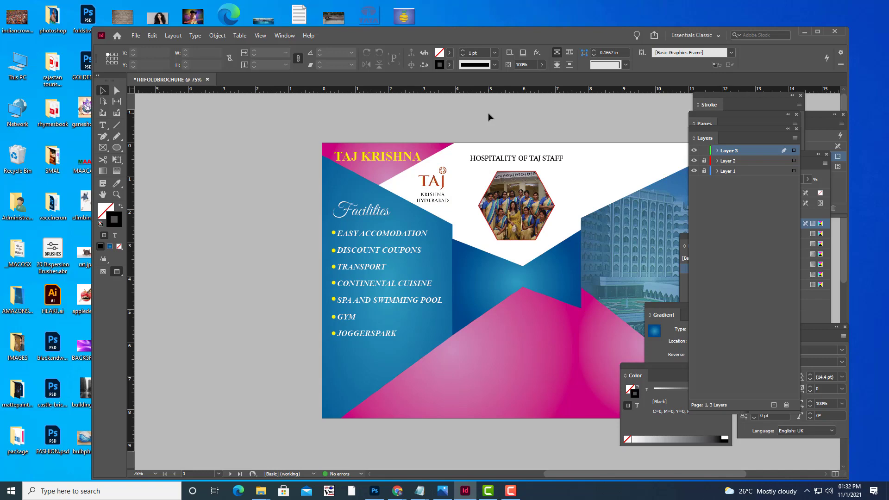
{"action": "key", "text": "w"}
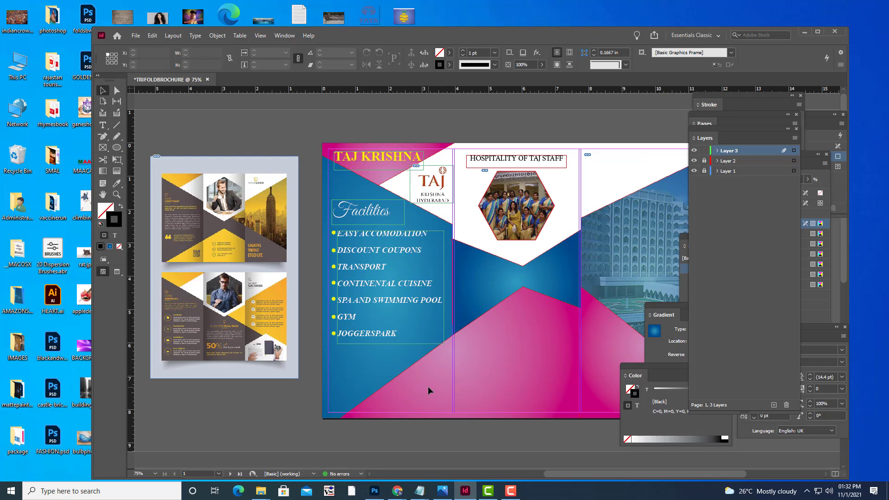
{"action": "key", "text": "ctrl+="}
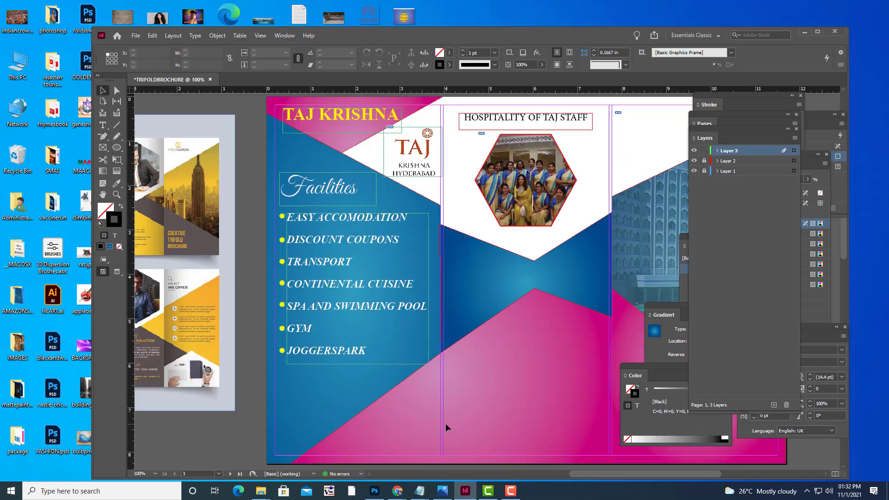
{"action": "scroll", "coordinate": [453, 343], "scroll_direction": "down", "scroll_amount": 2}
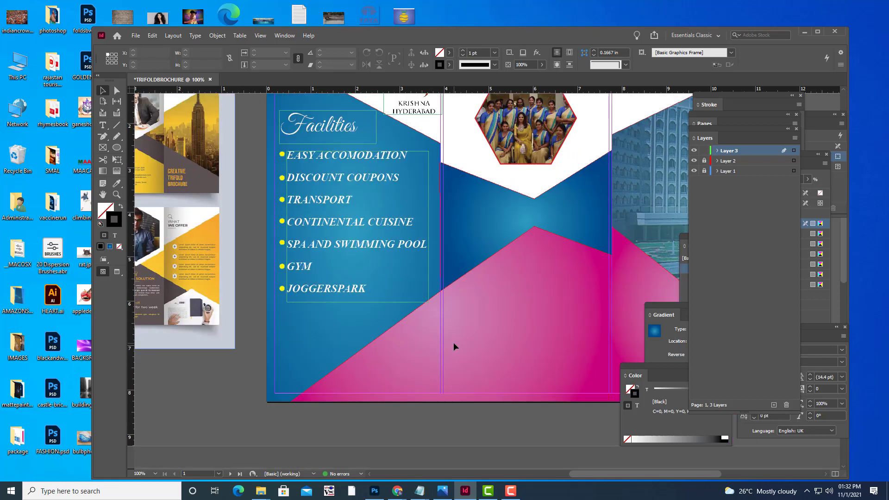
{"action": "scroll", "coordinate": [454, 345], "scroll_direction": "up", "scroll_amount": 2}
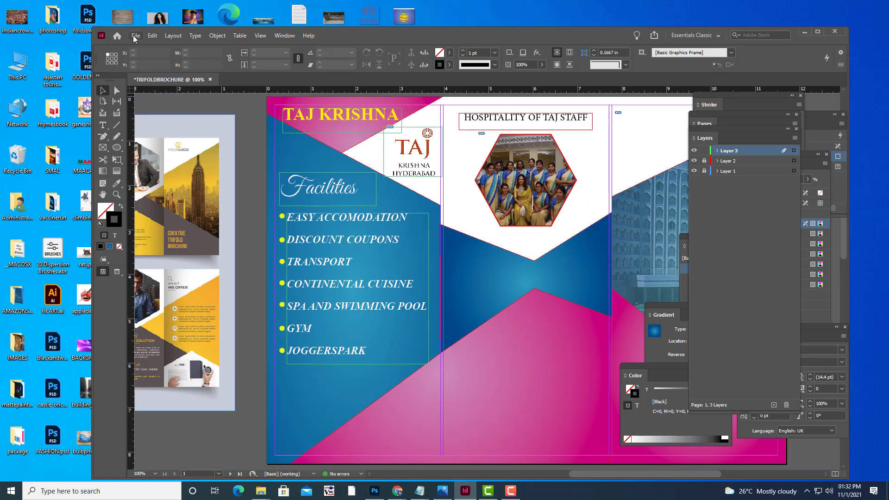
Save the document as TAJKRISHNABROCHURE.indd in Desktop > TRIFOLDBROCHURE, then return to 75% zoom.
{"action": "left_click", "coordinate": [135, 37]}
{"action": "left_click", "coordinate": [167, 112]}
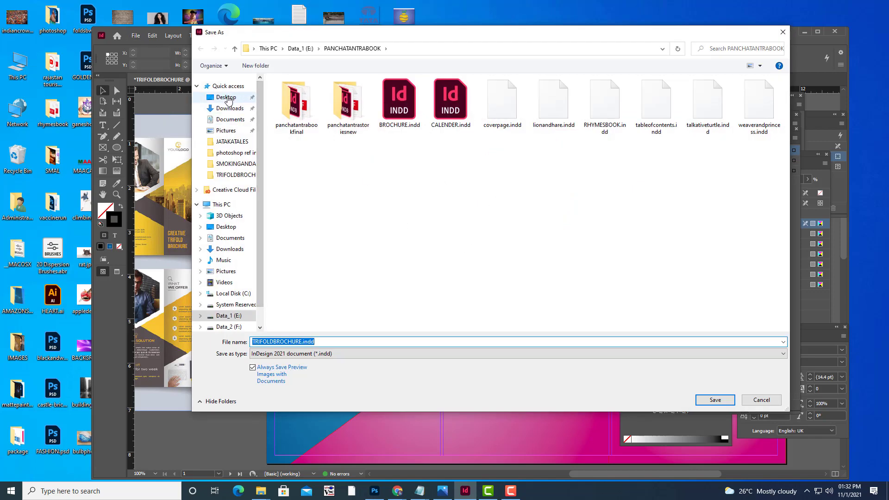
{"action": "left_click", "coordinate": [228, 99]}
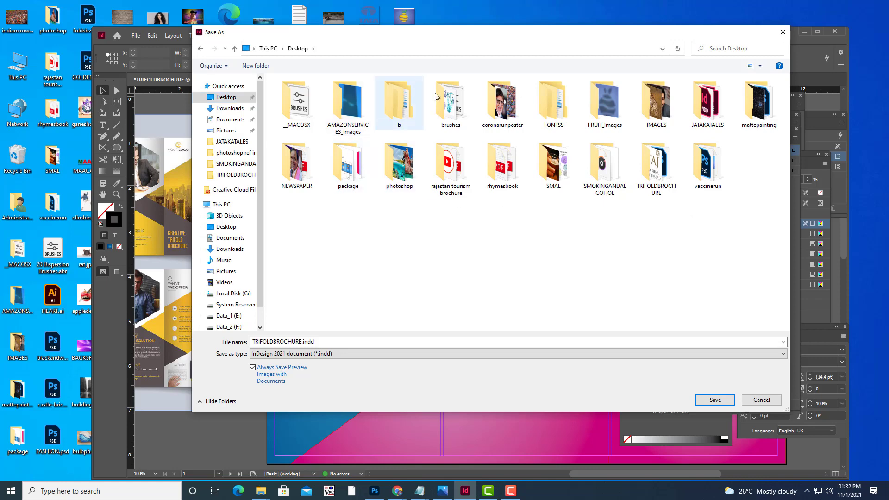
{"action": "double_click", "coordinate": [655, 167]}
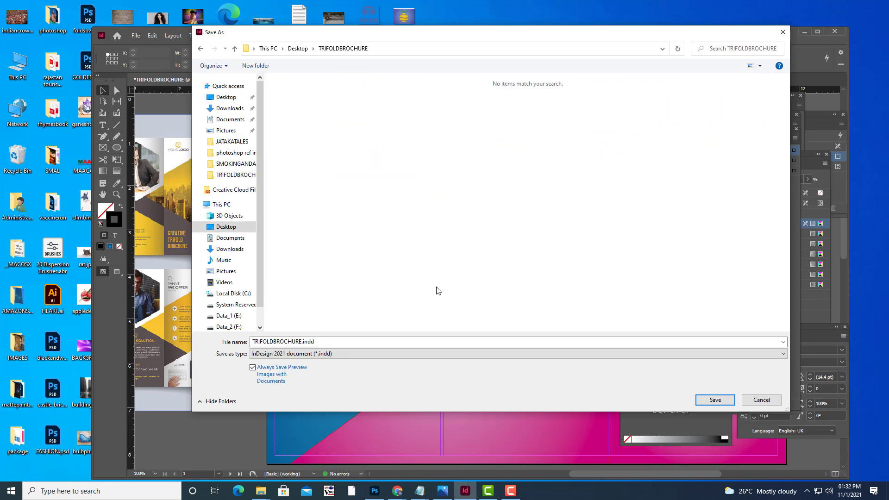
{"action": "left_click", "coordinate": [371, 341]}
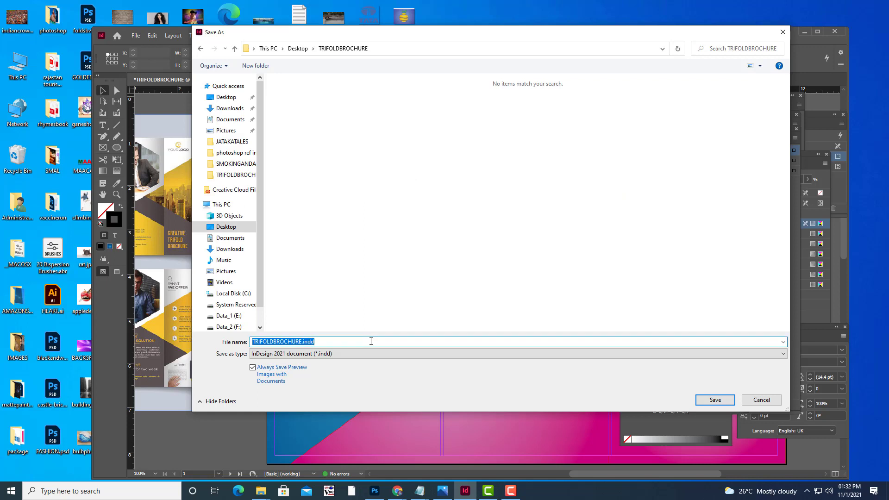
{"action": "type", "text": "BESTHO"}
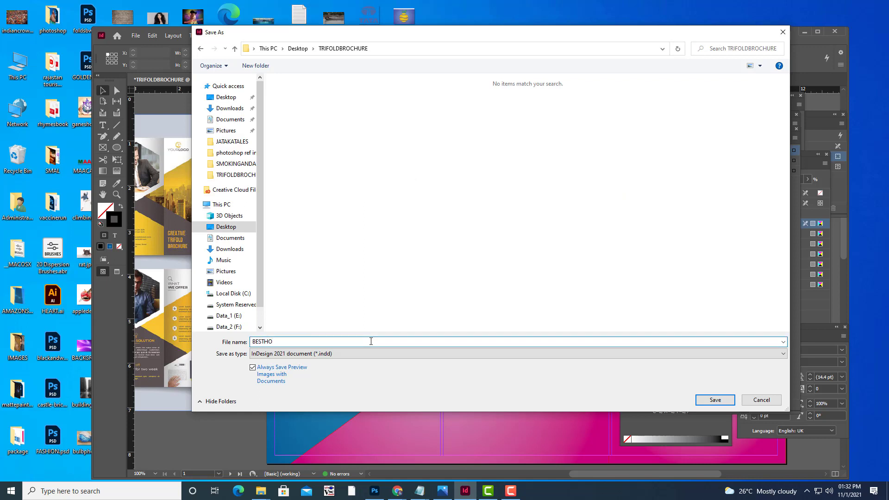
{"action": "type", "text": "TAJKRISHN"}
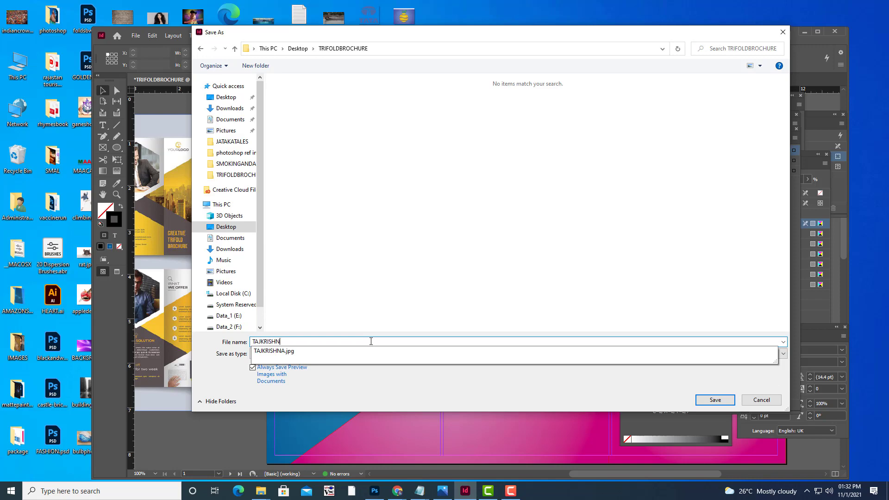
{"action": "type", "text": "ABRO"}
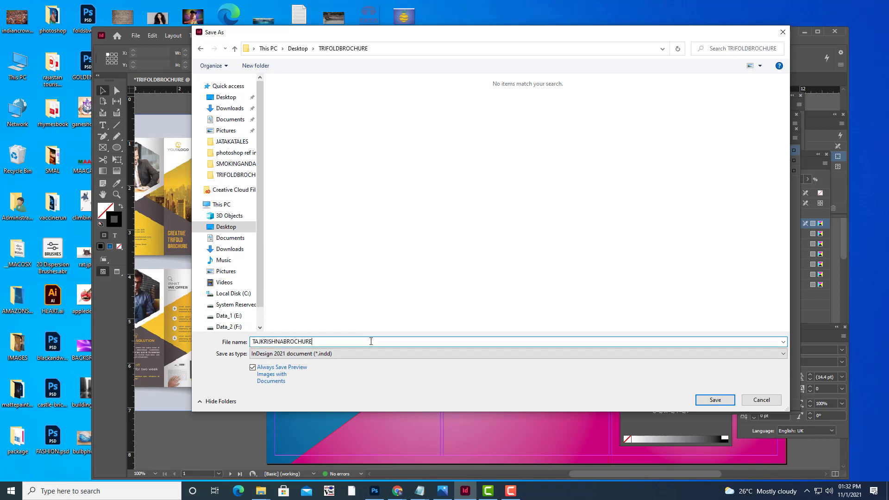
{"action": "type", "text": "CHURE"}
{"action": "left_click", "coordinate": [723, 399]}
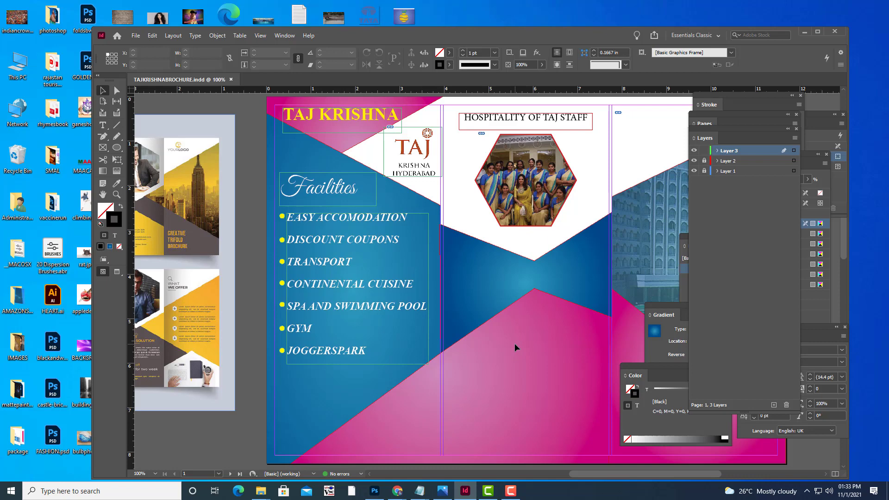
{"action": "key", "text": "ctrl+minus"}
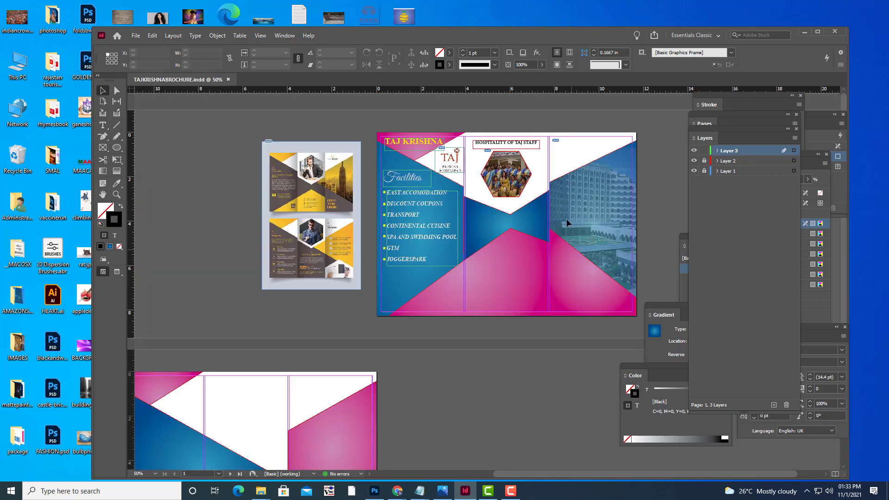
{"action": "key", "text": "ctrl+equal"}
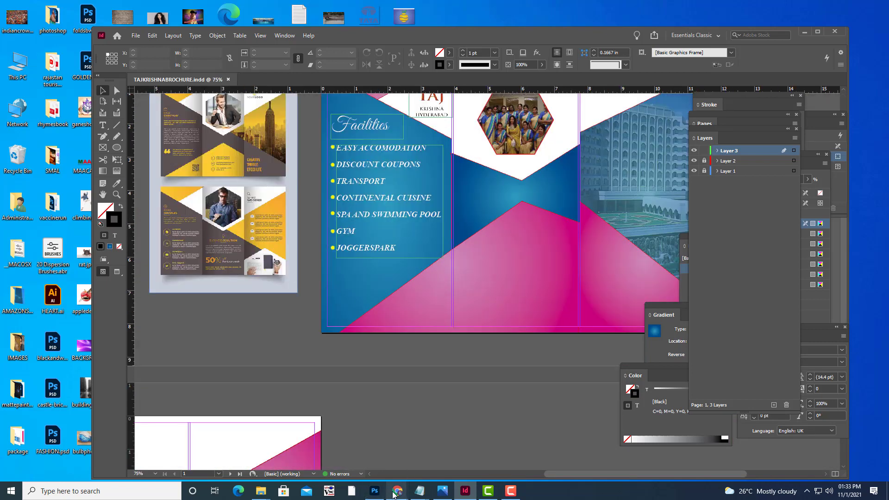
Replace the Google Images search with 'best hotel award'.
{"action": "mouse_move", "coordinate": [397, 490]}
{"action": "left_click", "coordinate": [350, 462]}
{"action": "scroll", "coordinate": [278, 107], "scroll_direction": "up", "scroll_amount": 1}
{"action": "triple_click", "coordinate": [111, 46]}
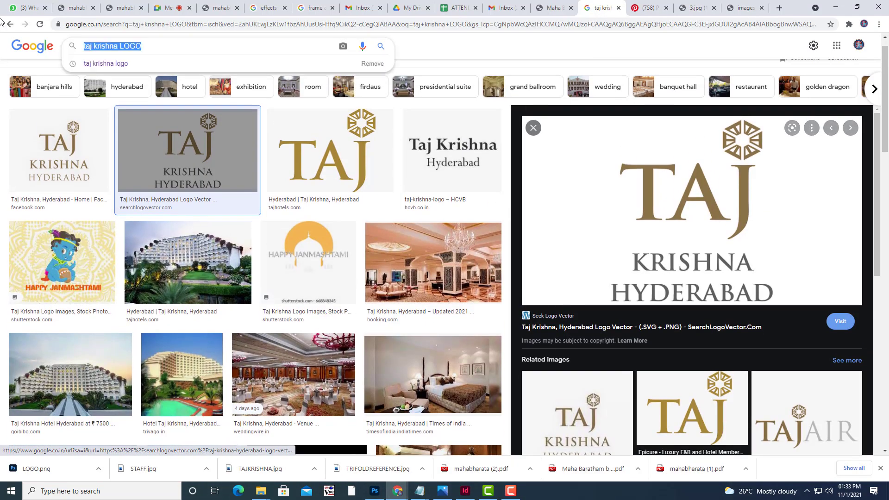
{"action": "type", "text": "BEST HO"}
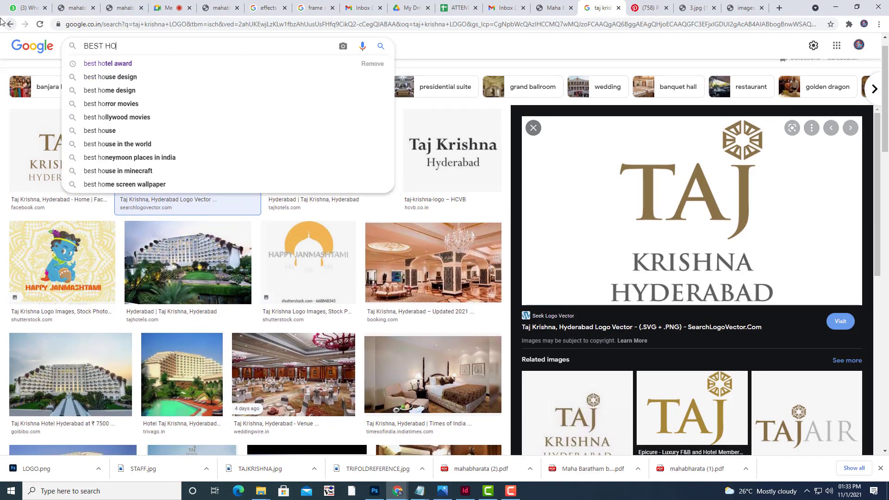
{"action": "key", "text": "Down"}
{"action": "key", "text": "Return"}
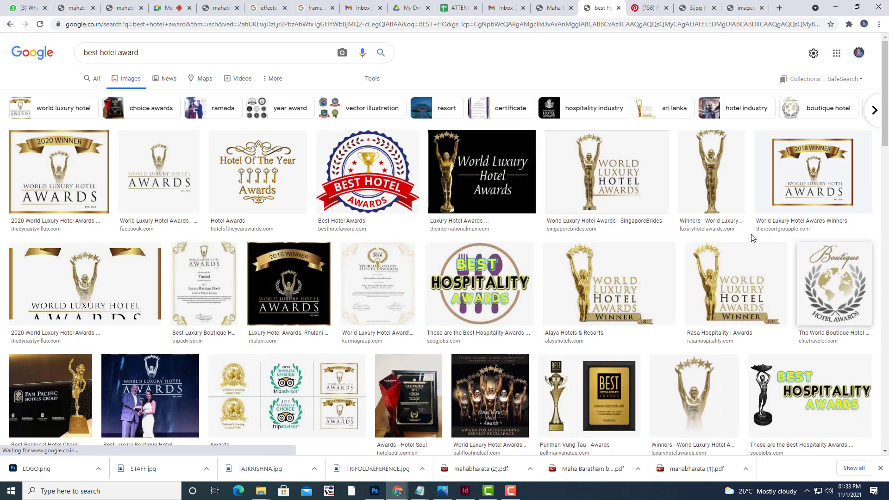
Save the World Luxury Hotel Awards statuette image to TRIFOLDBROCHURE and show it in its folder.
{"action": "left_click", "coordinate": [633, 184]}
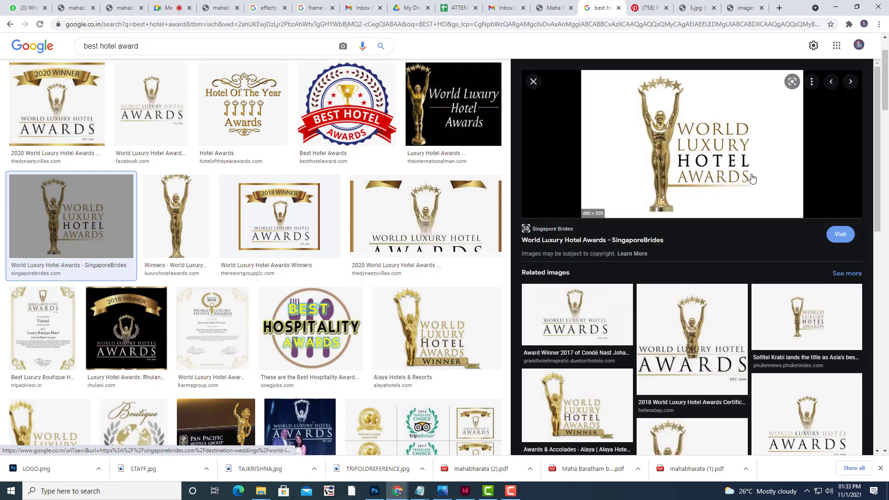
{"action": "right_click", "coordinate": [705, 148]}
{"action": "left_click", "coordinate": [771, 243]}
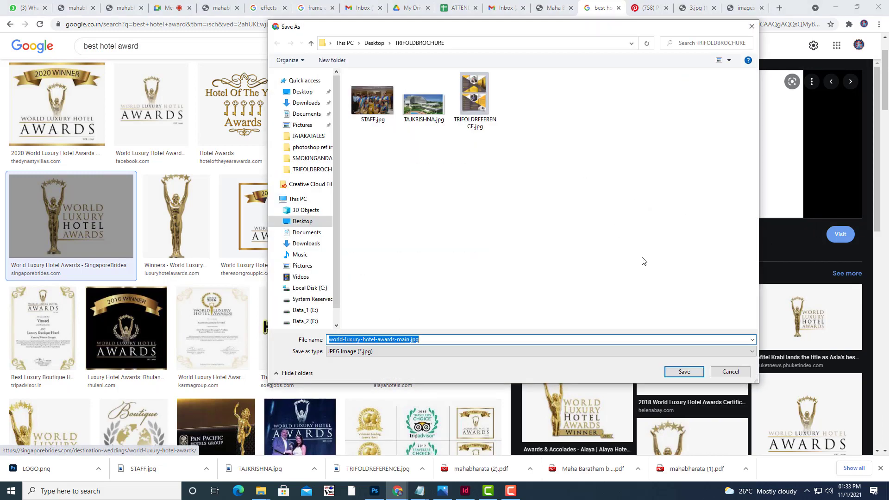
{"action": "left_click", "coordinate": [684, 372]}
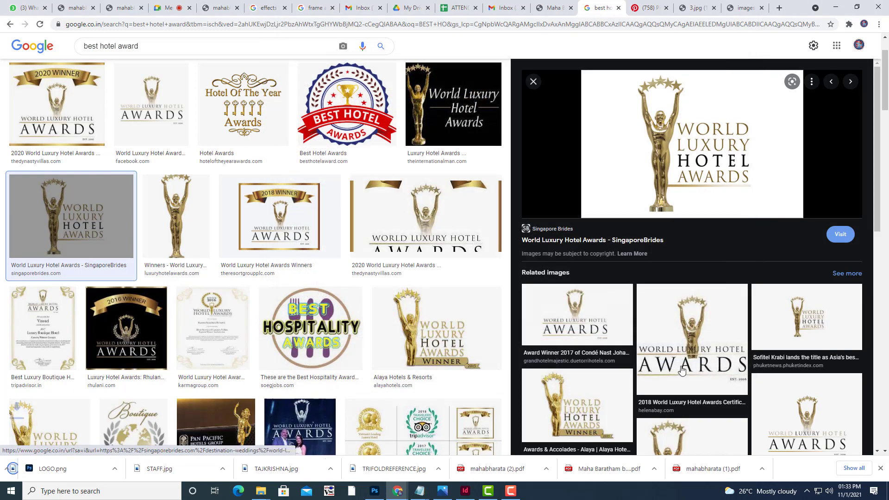
{"action": "left_click", "coordinate": [97, 469]}
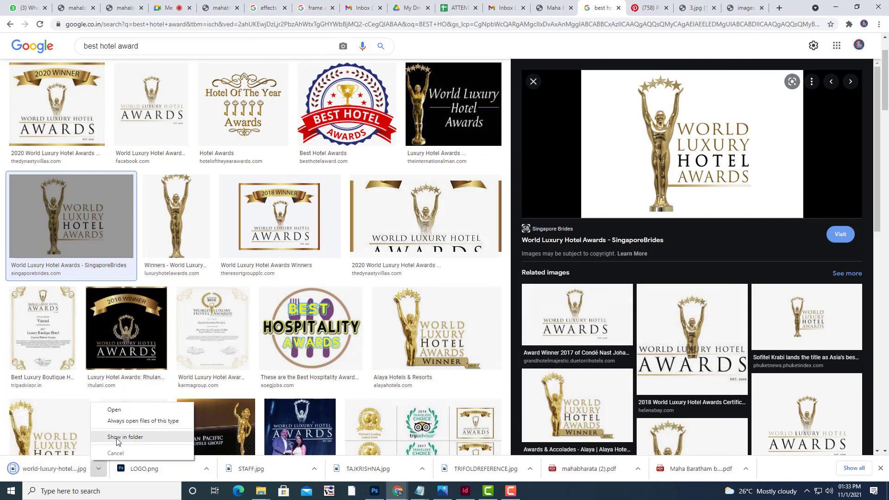
{"action": "left_click", "coordinate": [122, 435]}
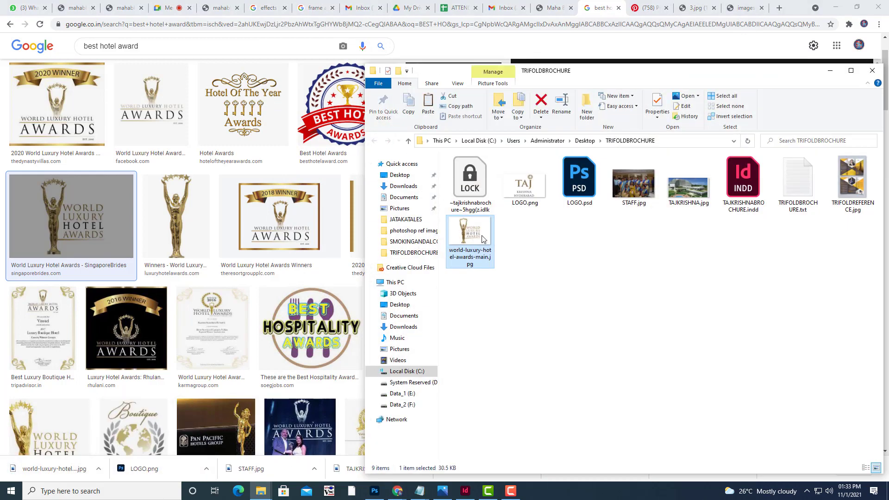
Open world-luxury-hotel-awards-main.jpg with Adobe Photoshop 2021.
{"action": "right_click", "coordinate": [482, 239]}
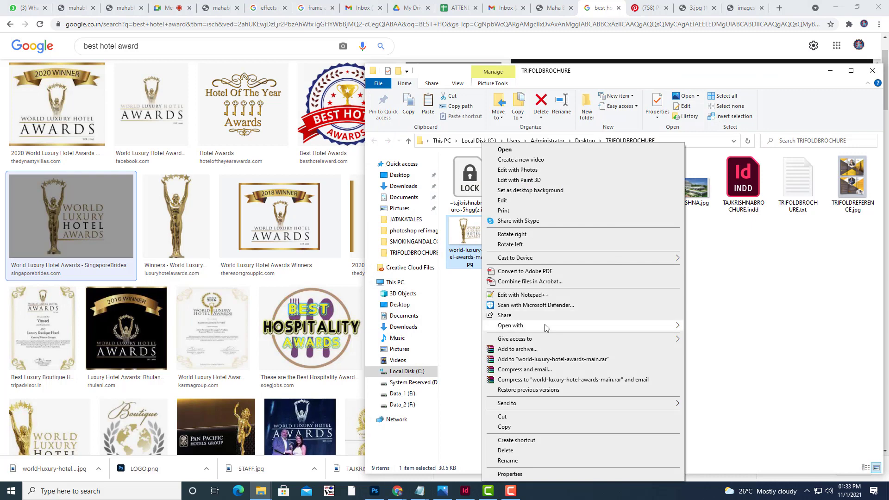
{"action": "mouse_move", "coordinate": [546, 325]}
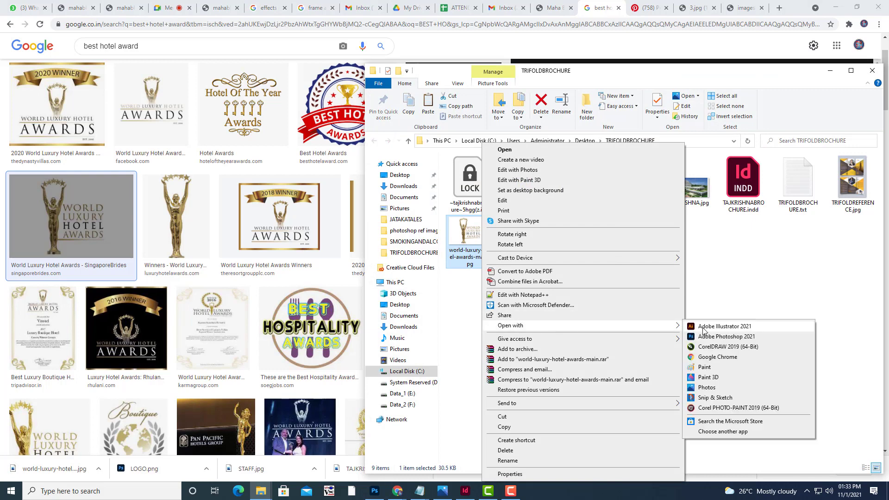
{"action": "left_click", "coordinate": [737, 339]}
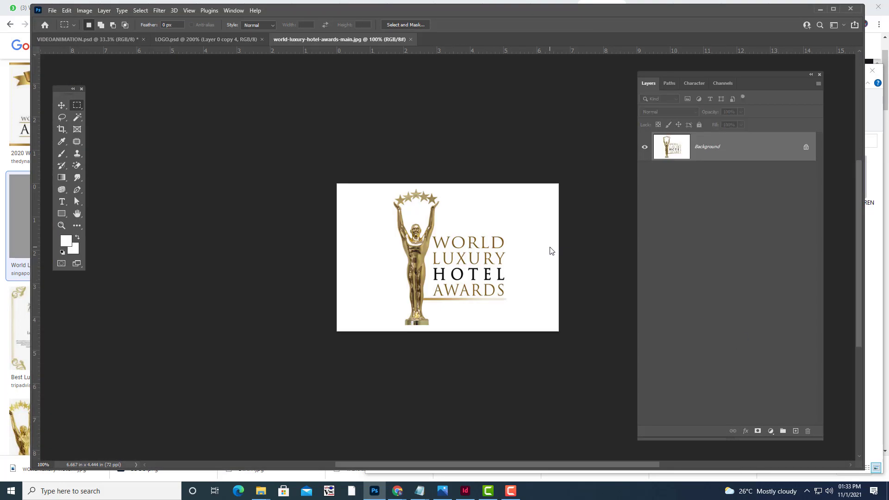
Zoom in and outline the statuette and its stars with the Lasso tool.
{"action": "key", "text": "ctrl+plus"}
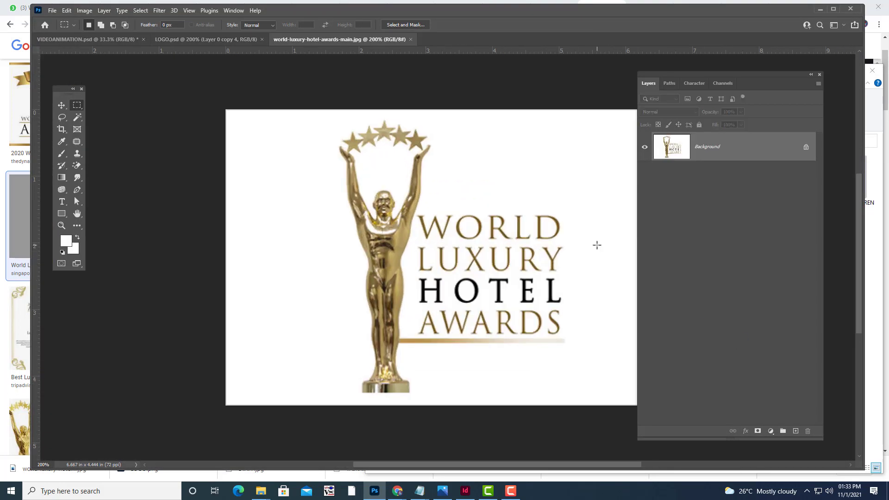
{"action": "key", "text": "ctrl+minus"}
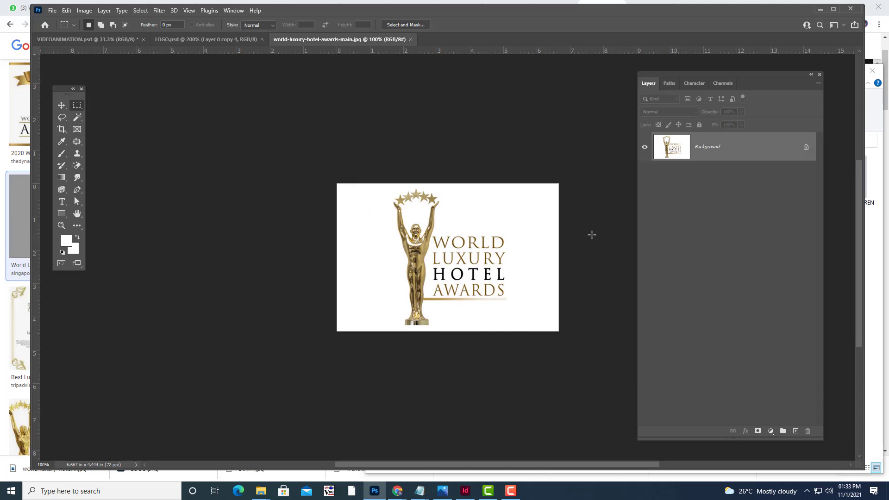
{"action": "key", "text": "ctrl+plus"}
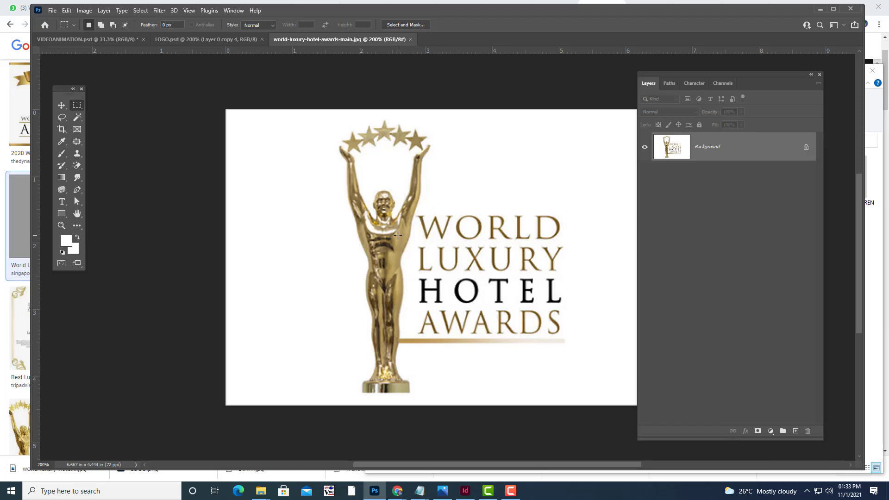
{"action": "left_click", "coordinate": [65, 119]}
{"action": "right_click", "coordinate": [65, 121]}
{"action": "left_click", "coordinate": [93, 117]}
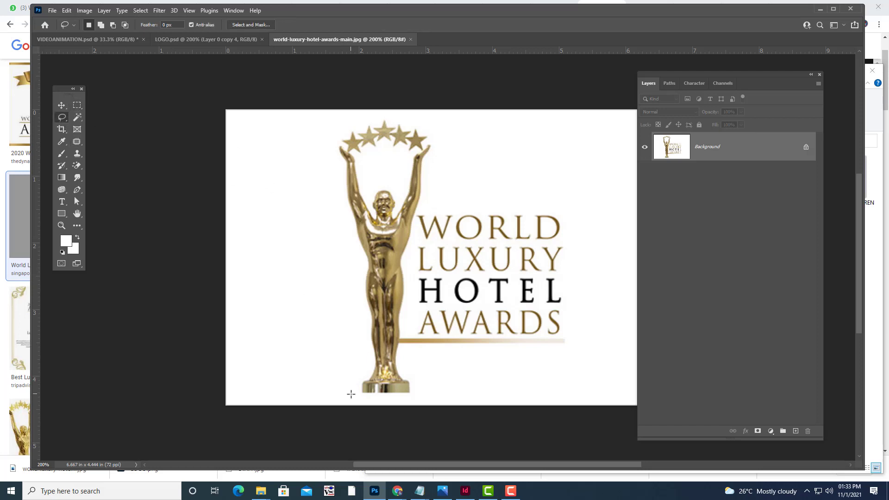
{"action": "mouse_move", "coordinate": [335, 136]}
{"action": "left_mouse_down"}
{"action": "mouse_move", "coordinate": [415, 119]}
{"action": "mouse_move", "coordinate": [444, 148]}
{"action": "mouse_move", "coordinate": [413, 223]}
{"action": "mouse_move", "coordinate": [402, 319]}
{"action": "left_mouse_up"}
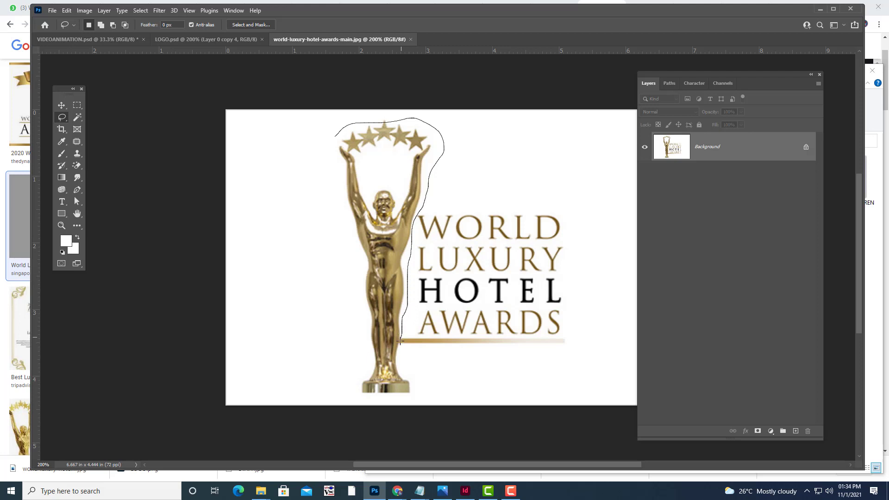
{"action": "mouse_move", "coordinate": [399, 364]}
{"action": "left_mouse_down"}
{"action": "mouse_move", "coordinate": [418, 391]}
{"action": "mouse_move", "coordinate": [405, 400]}
{"action": "mouse_move", "coordinate": [345, 391]}
{"action": "mouse_move", "coordinate": [346, 327]}
{"action": "mouse_move", "coordinate": [302, 181]}
{"action": "mouse_move", "coordinate": [335, 137]}
{"action": "left_mouse_up"}
Cut the statuette onto its own layer, unlock Background as Layer 0, and hide the statuette layer.
{"action": "key", "text": "BackSpace"}
{"action": "key", "text": "ctrl+d"}
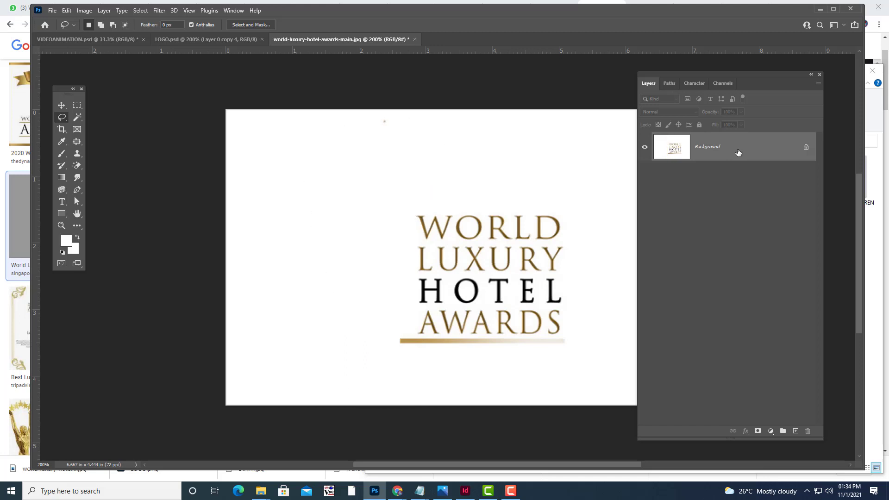
{"action": "key", "text": "ctrl+v"}
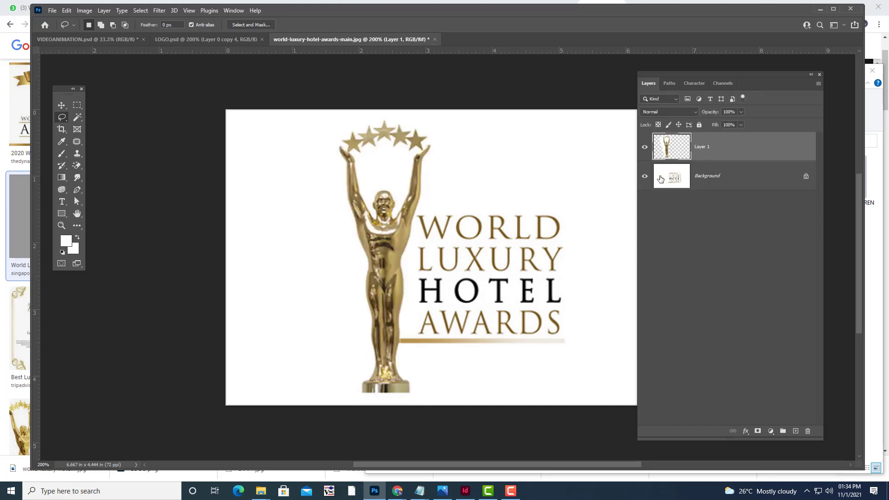
{"action": "double_click", "coordinate": [735, 185]}
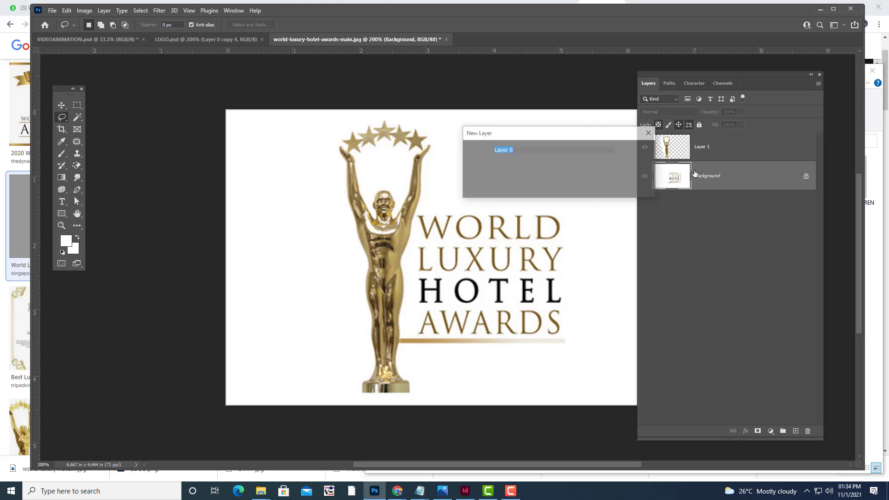
{"action": "key", "text": "Return"}
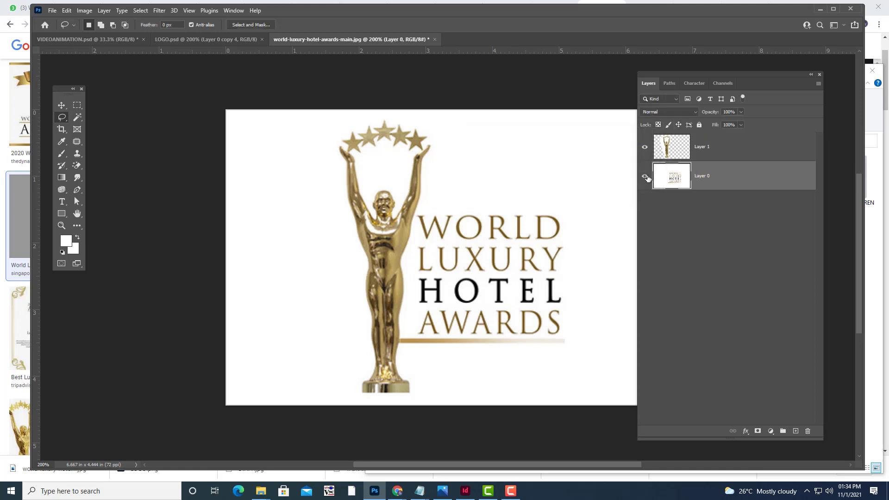
{"action": "left_click", "coordinate": [645, 147]}
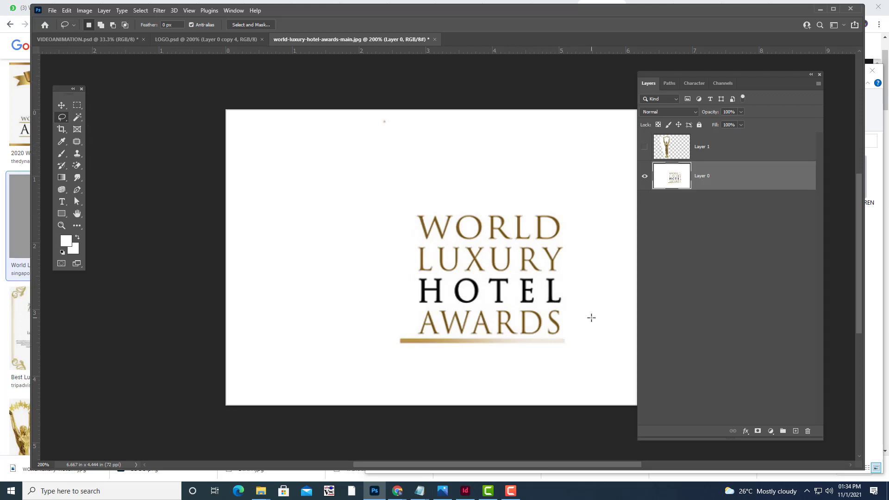
Delete the white from Layer 0 using a Color Range selection, then deselect.
{"action": "left_click", "coordinate": [140, 11]}
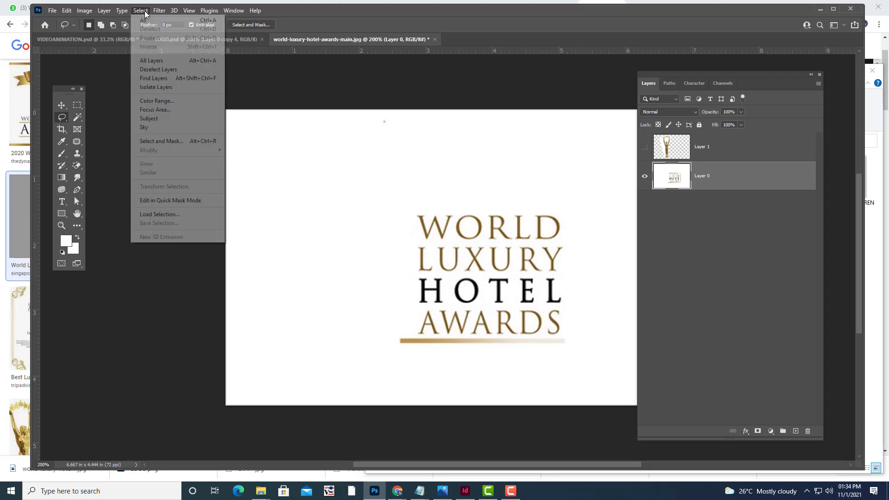
{"action": "left_click", "coordinate": [157, 101]}
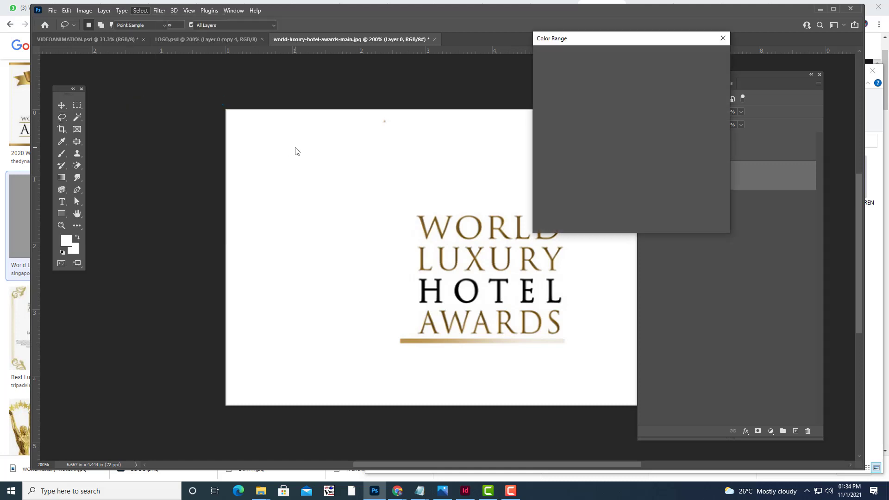
{"action": "left_click", "coordinate": [704, 61]}
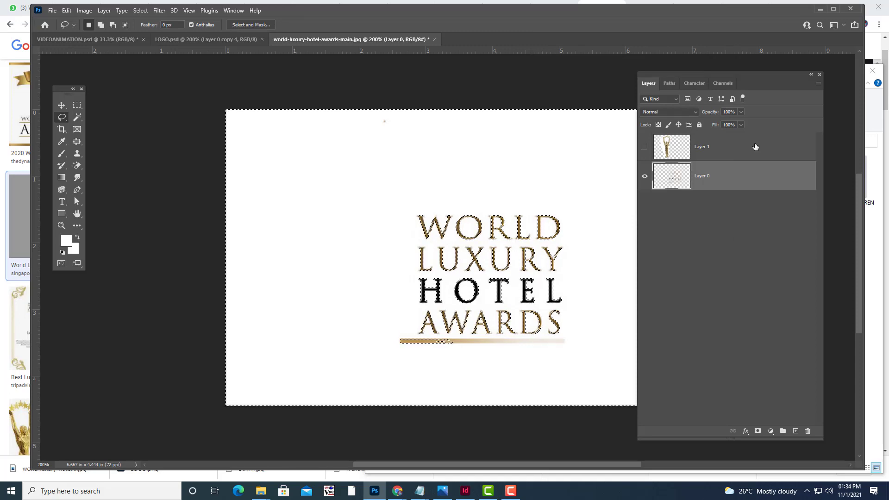
{"action": "key", "text": "Delete"}
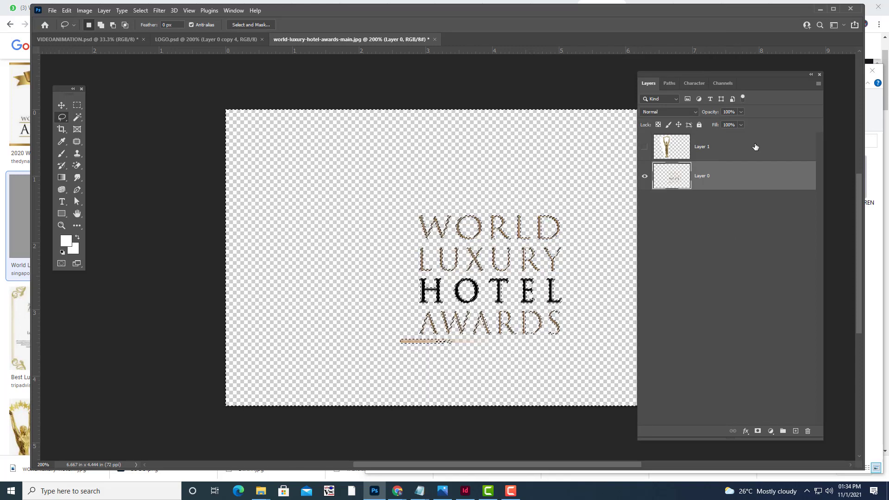
{"action": "key", "text": "ctrl+d"}
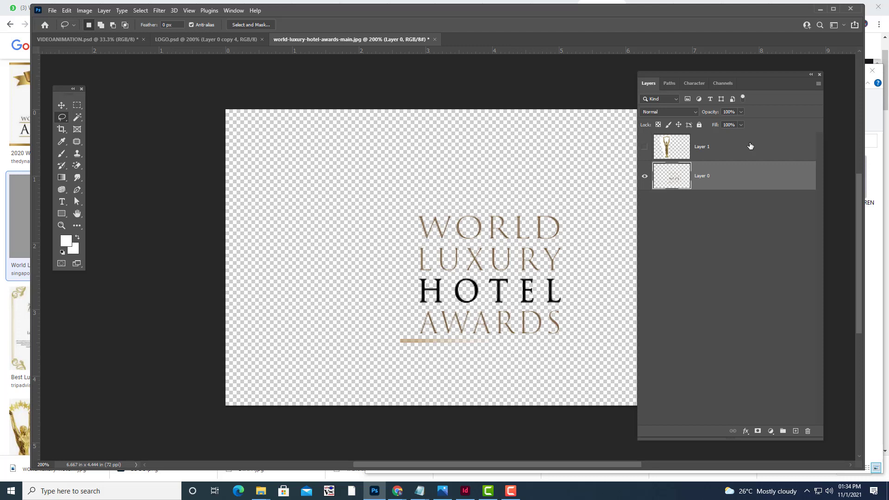
Show the statuette layer, Magic Eraser the white around the trophy, and select both layers.
{"action": "left_click", "coordinate": [645, 148]}
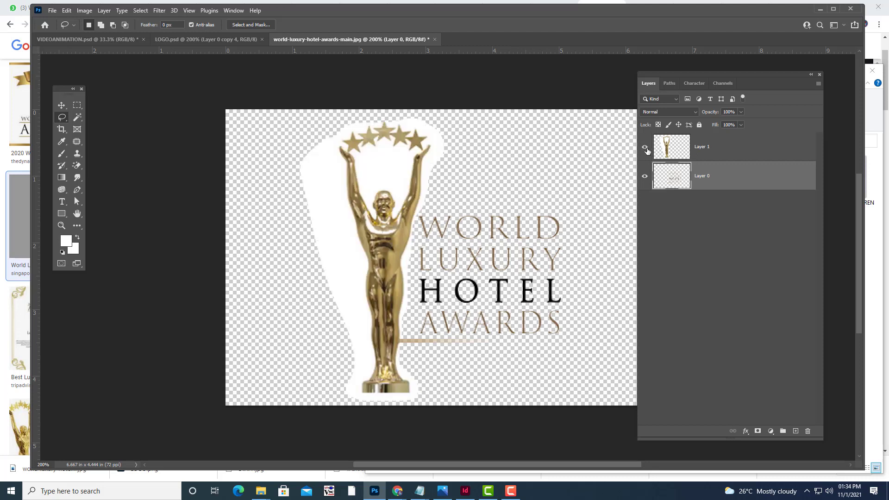
{"action": "left_click", "coordinate": [706, 155]}
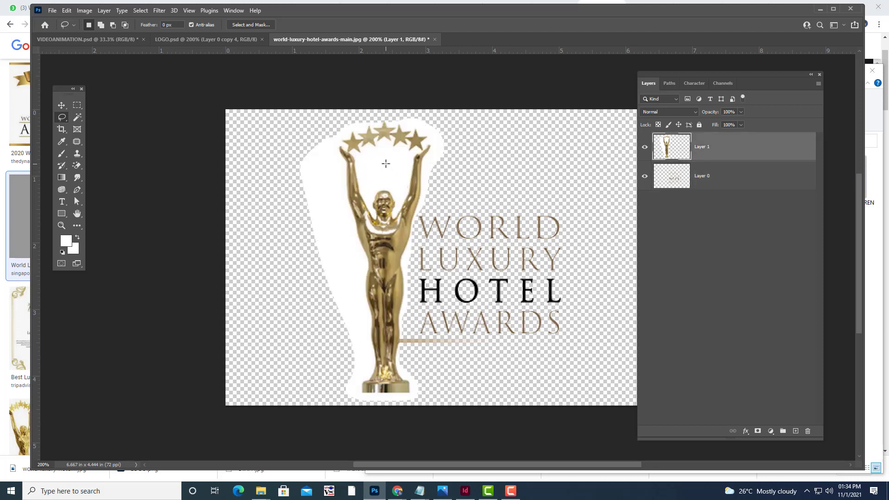
{"action": "left_click", "coordinate": [77, 166]}
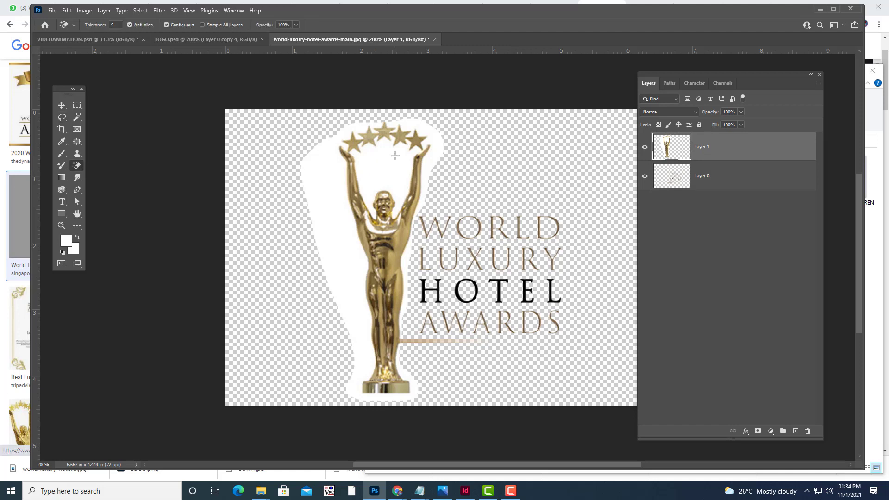
{"action": "left_click", "coordinate": [395, 155]}
{"action": "left_click", "coordinate": [428, 138]}
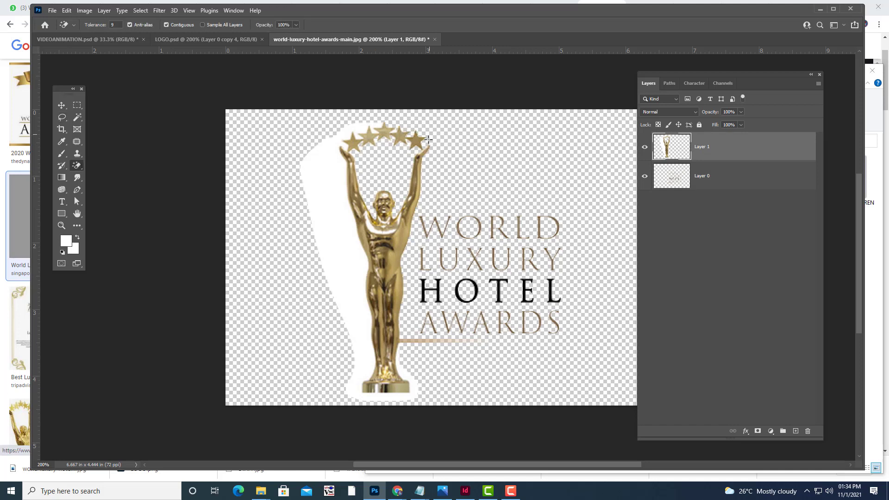
{"action": "left_click", "coordinate": [311, 180]}
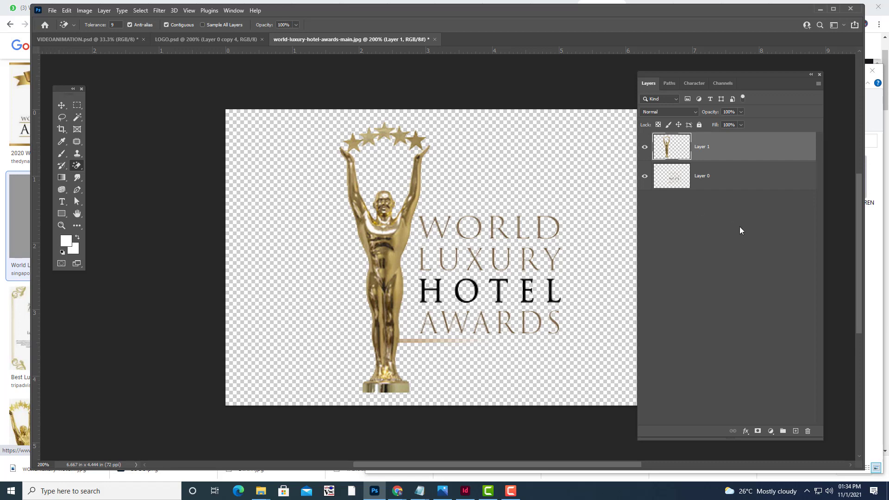
{"action": "left_click", "coordinate": [735, 173], "text": "shift"}
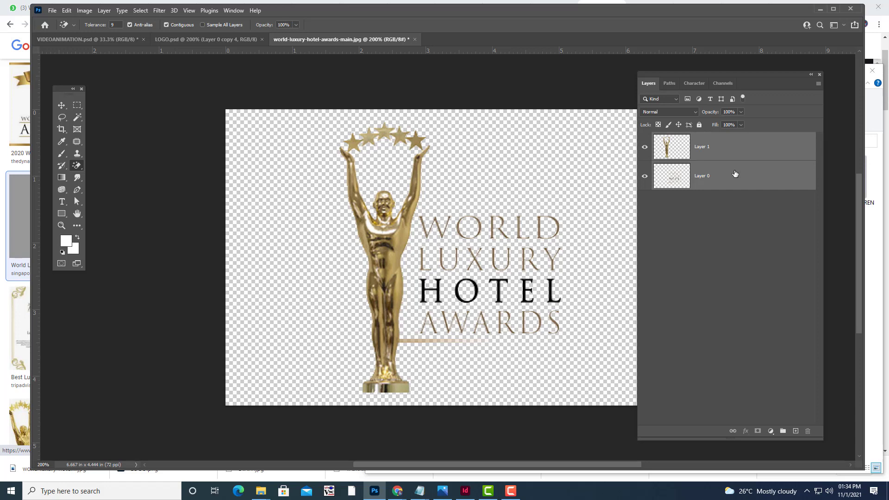
Merge the statuette and text layers, stack two Overlay copies, and merge all three into one layer.
{"action": "key", "text": "ctrl+e"}
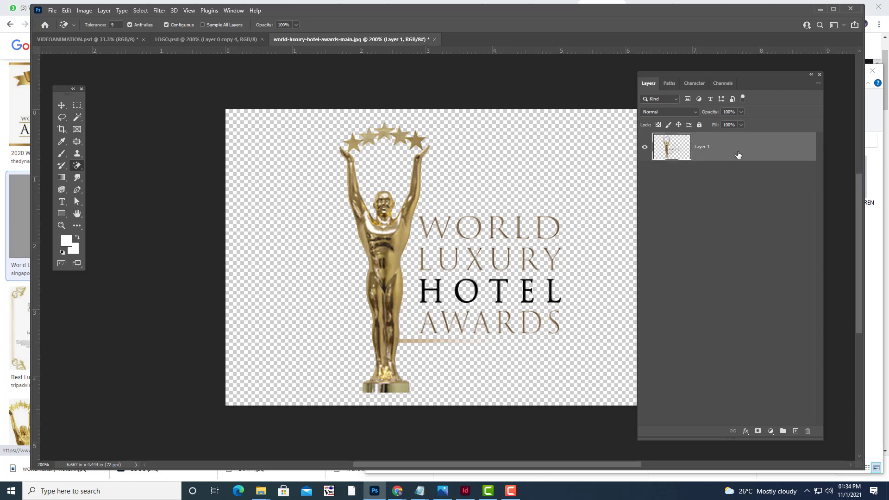
{"action": "key", "text": "ctrl+j"}
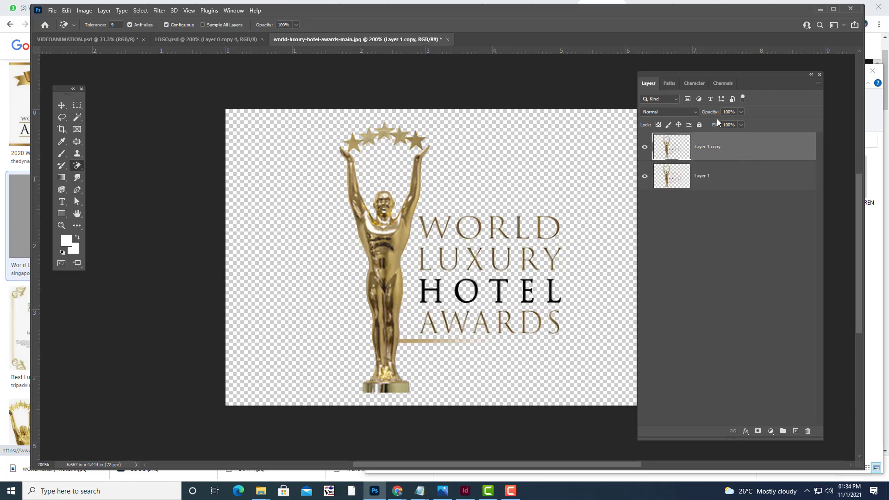
{"action": "left_click", "coordinate": [692, 113]}
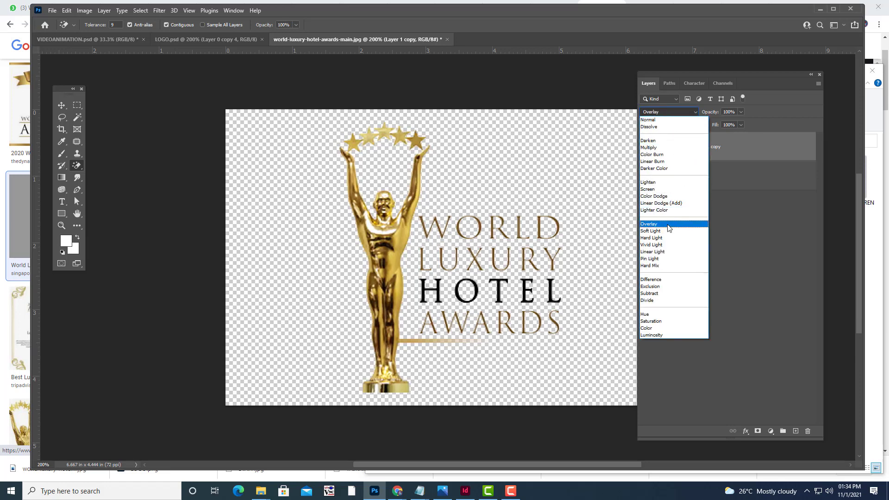
{"action": "left_click", "coordinate": [668, 225]}
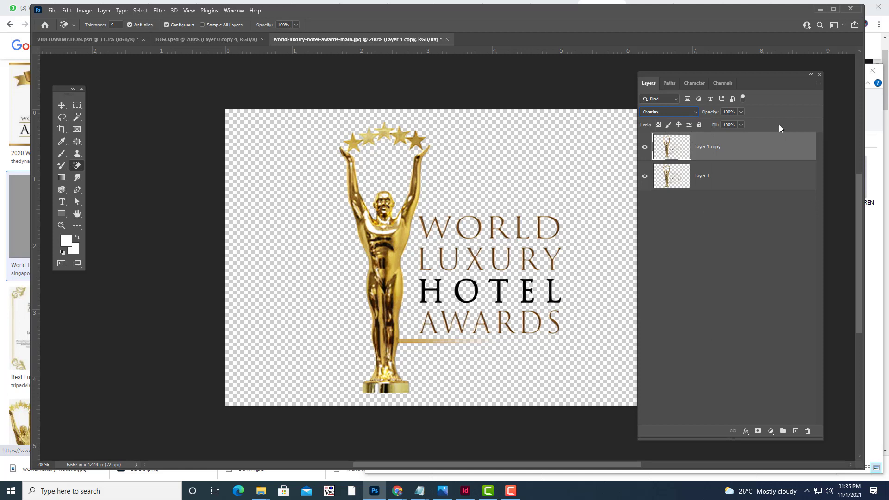
{"action": "key", "text": "ctrl+j"}
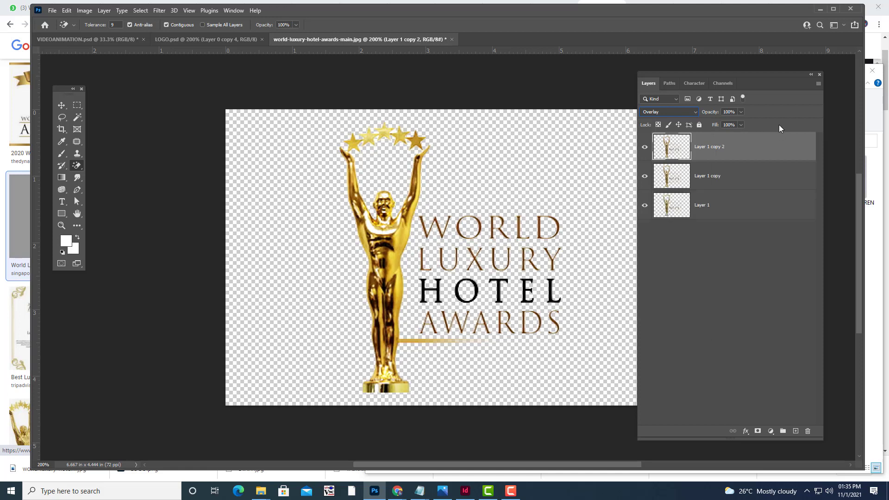
{"action": "left_click", "coordinate": [723, 209], "text": "shift"}
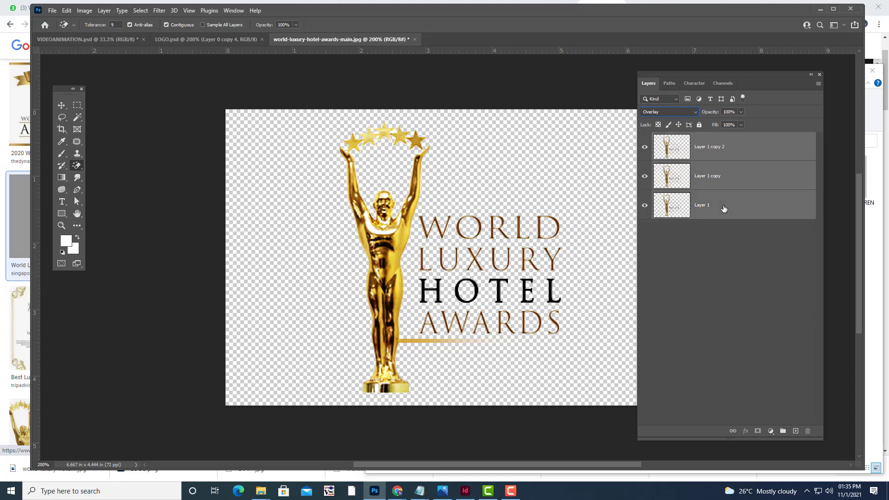
{"action": "key", "text": "ctrl+e"}
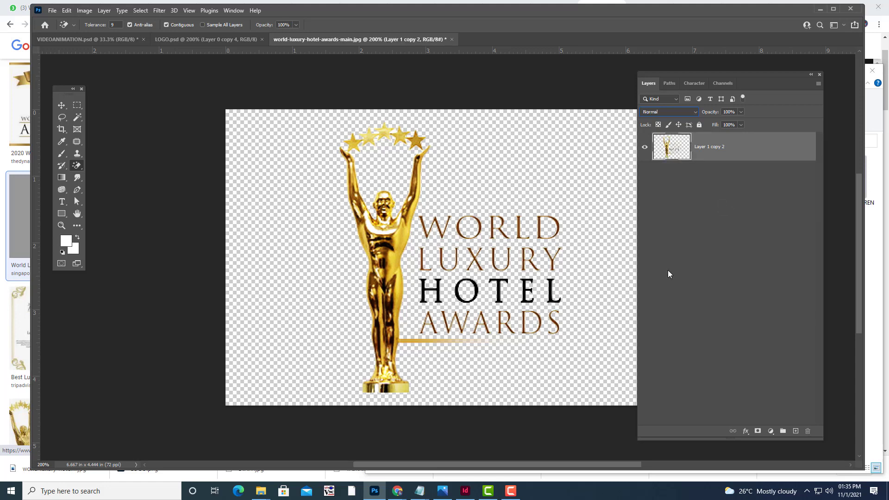
Crop the award image to a rectangular area around the statuette and its text.
{"action": "left_click", "coordinate": [77, 105]}
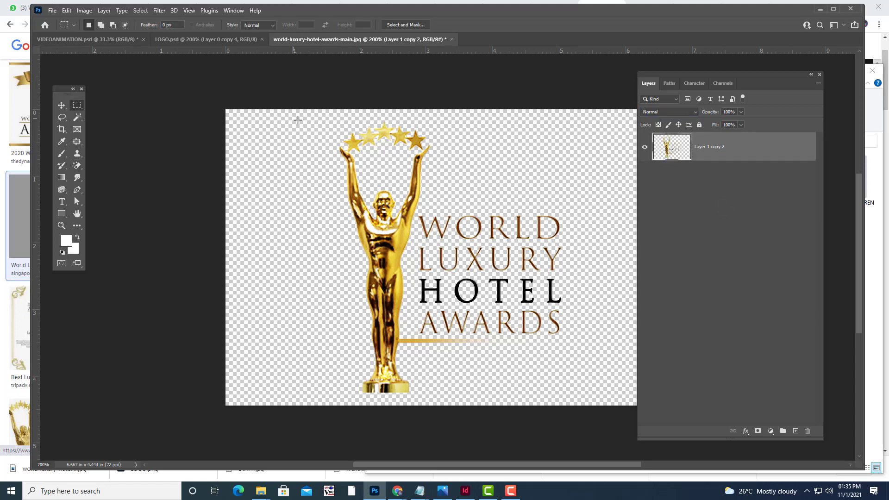
{"action": "left_click_drag", "start_coordinate": [315, 112], "coordinate": [586, 401]}
{"action": "left_click", "coordinate": [84, 10]}
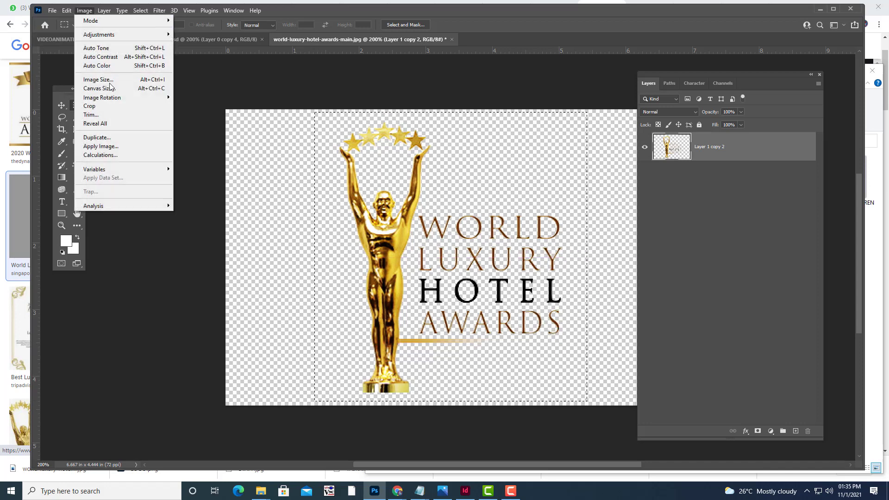
{"action": "left_click", "coordinate": [93, 106]}
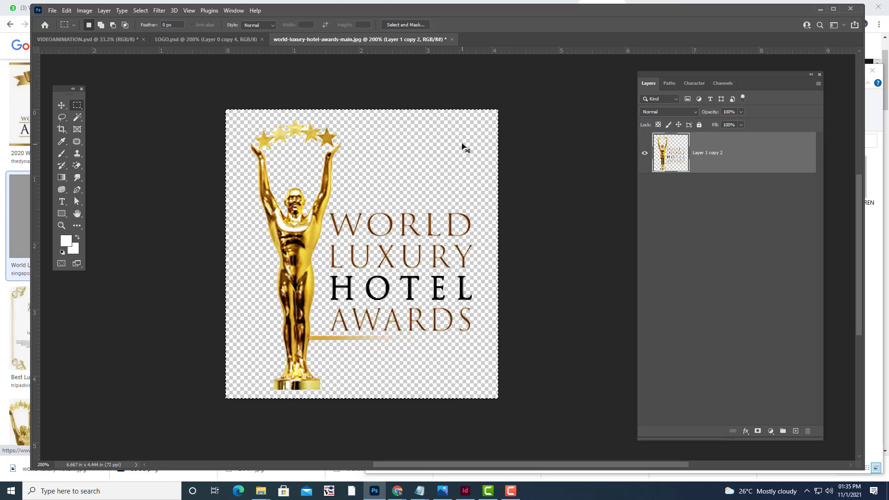
{"action": "key", "text": "ctrl+d"}
Save the cropped image to the computer as HOTELAWARD.psd, accepting the compatibility options.
{"action": "left_click", "coordinate": [52, 10]}
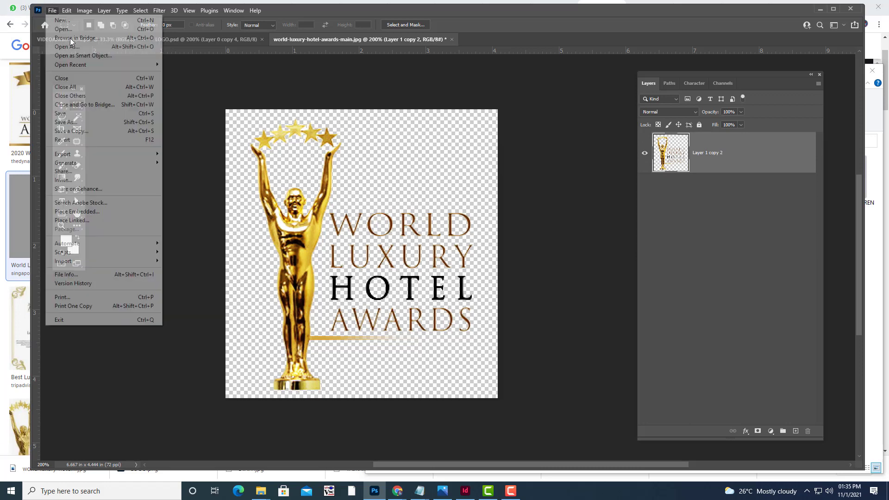
{"action": "left_click", "coordinate": [82, 123]}
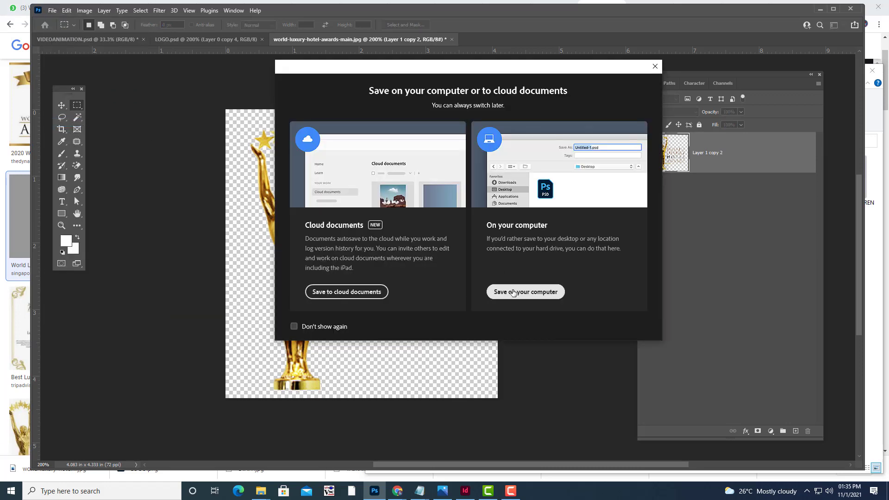
{"action": "left_click", "coordinate": [513, 291]}
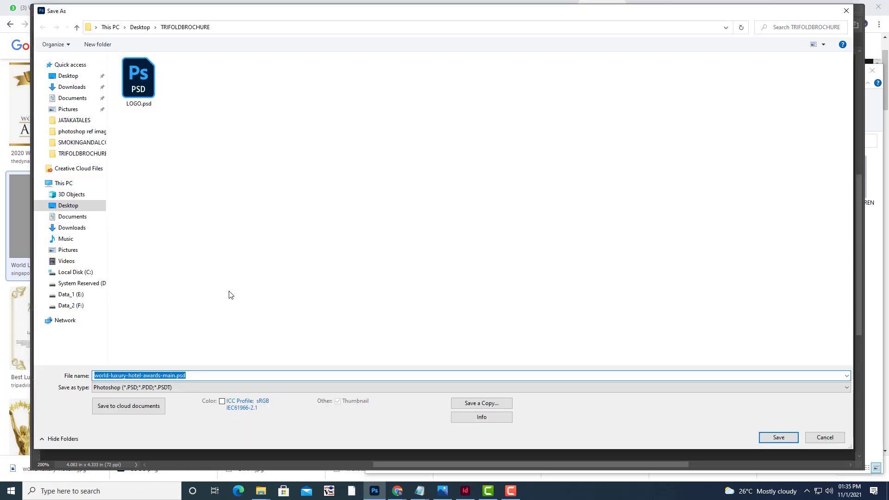
{"action": "type", "text": "H"}
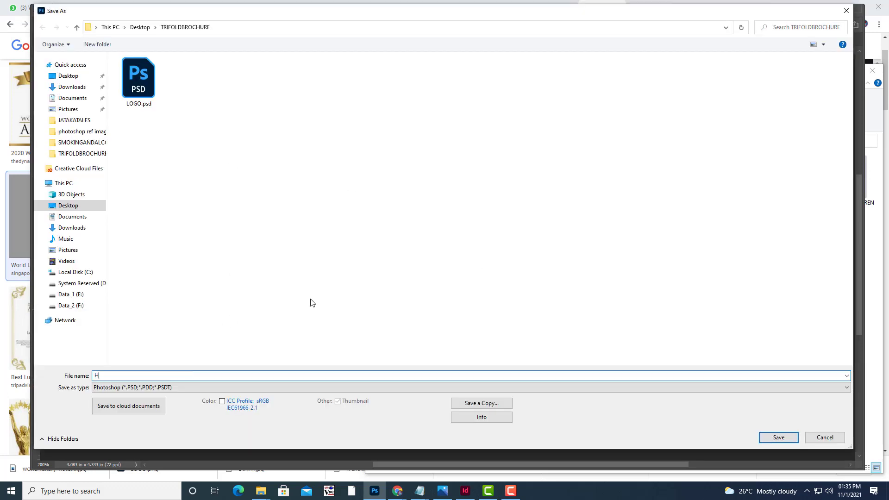
{"action": "type", "text": "OTELAWARD"}
{"action": "left_click", "coordinate": [788, 437]}
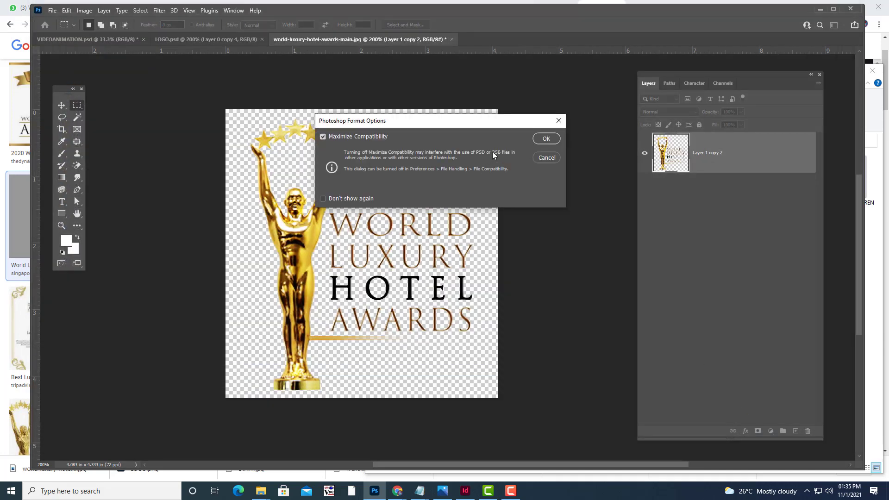
{"action": "left_click", "coordinate": [546, 138]}
{"action": "left_click", "coordinate": [820, 9]}
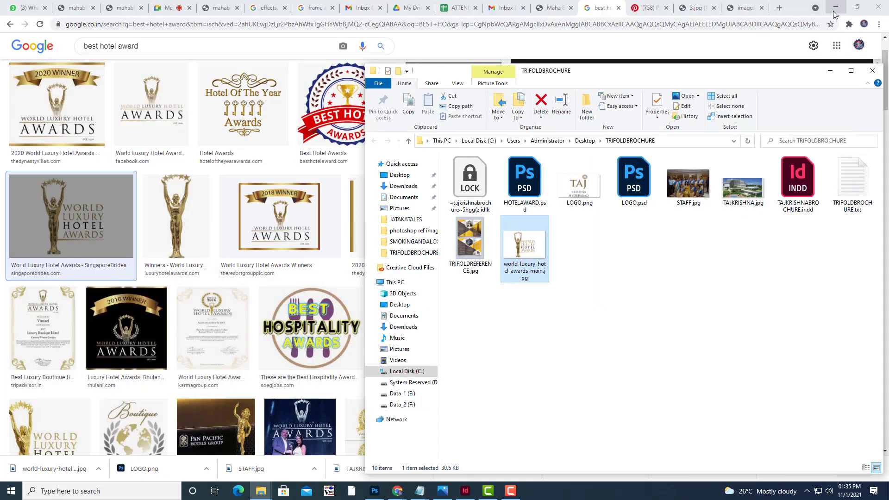
Place HOTELAWARD.psd in the brochure below the Facilities list.
{"action": "left_click", "coordinate": [834, 11]}
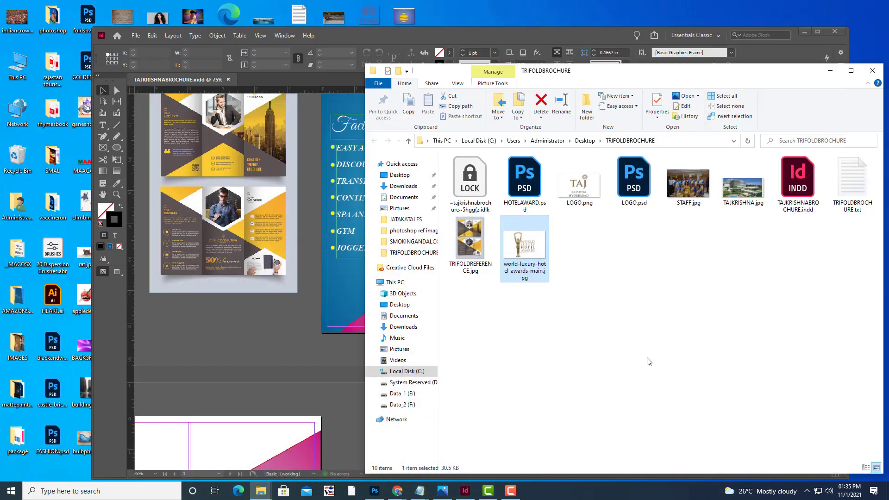
{"action": "left_click", "coordinate": [830, 70]}
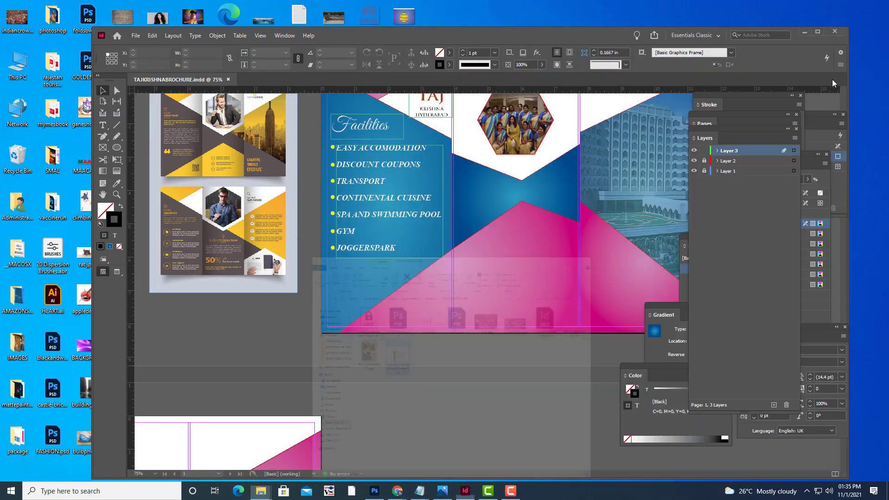
{"action": "left_click", "coordinate": [136, 35]}
{"action": "left_click", "coordinate": [166, 166]}
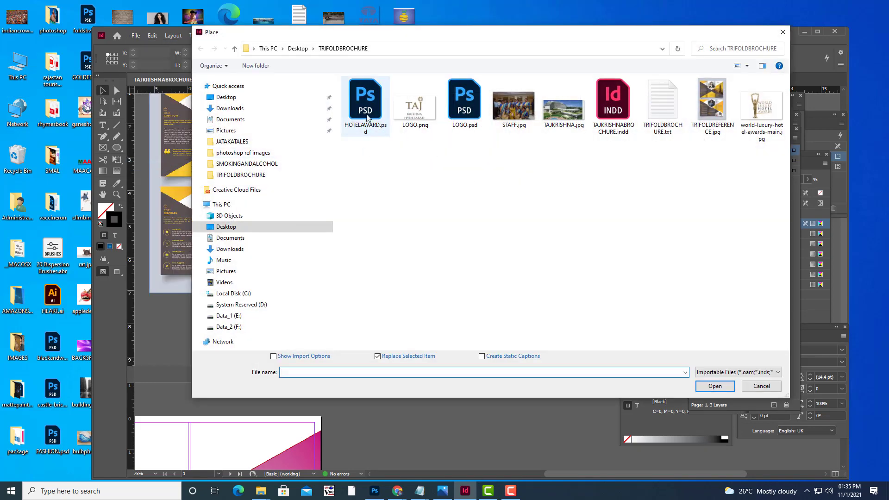
{"action": "left_click", "coordinate": [366, 116]}
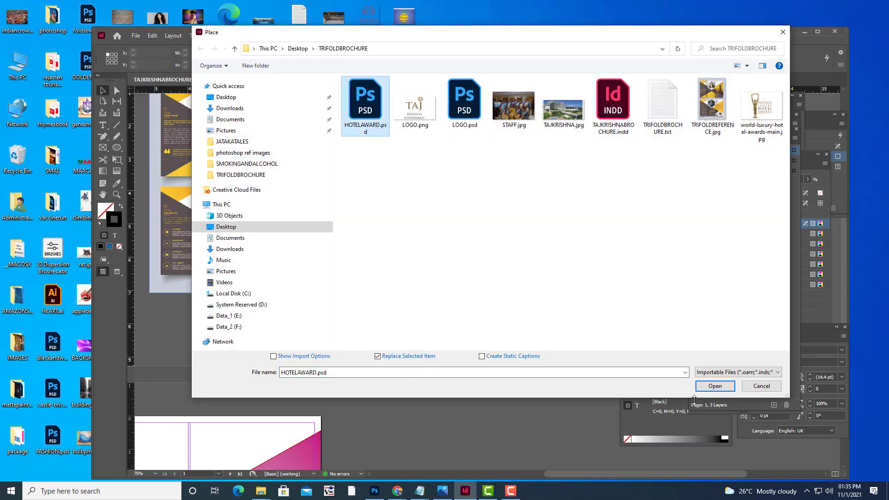
{"action": "left_click", "coordinate": [715, 385]}
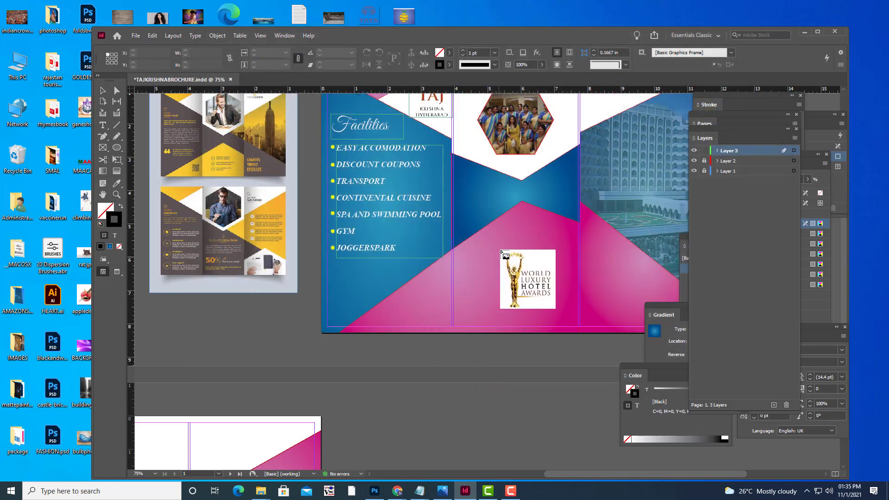
{"action": "left_click_drag", "start_coordinate": [369, 256], "coordinate": [369, 255]}
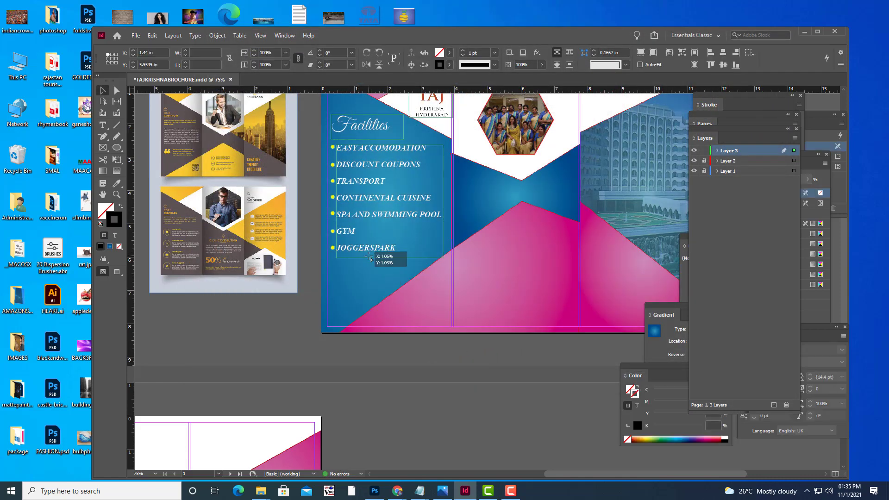
Scale the award image down to about 1.2 in wide and nudge it into position.
{"action": "left_click", "coordinate": [118, 160]}
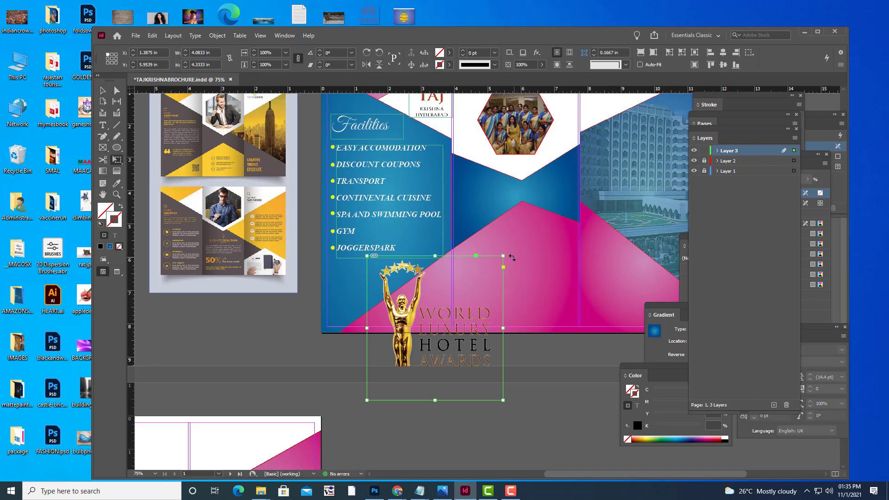
{"action": "left_click_drag", "start_coordinate": [504, 255], "coordinate": [426, 291]}
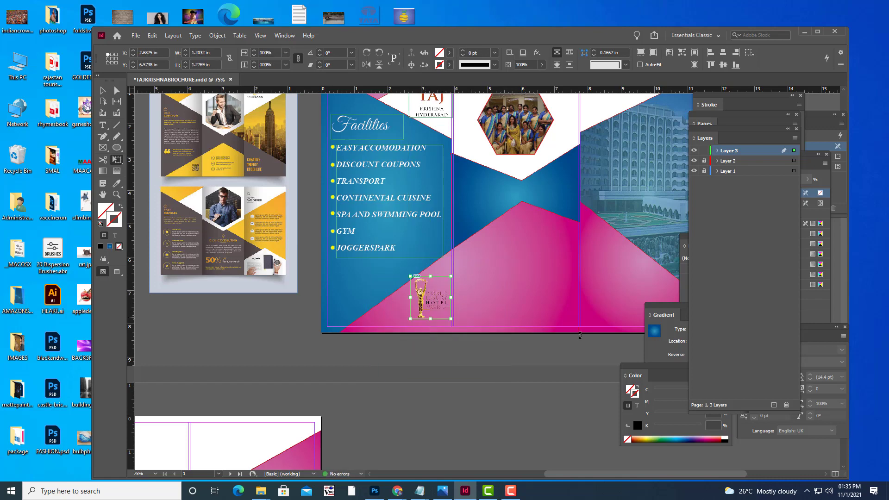
{"action": "key", "text": "Left"}
{"action": "key", "text": "Left"}
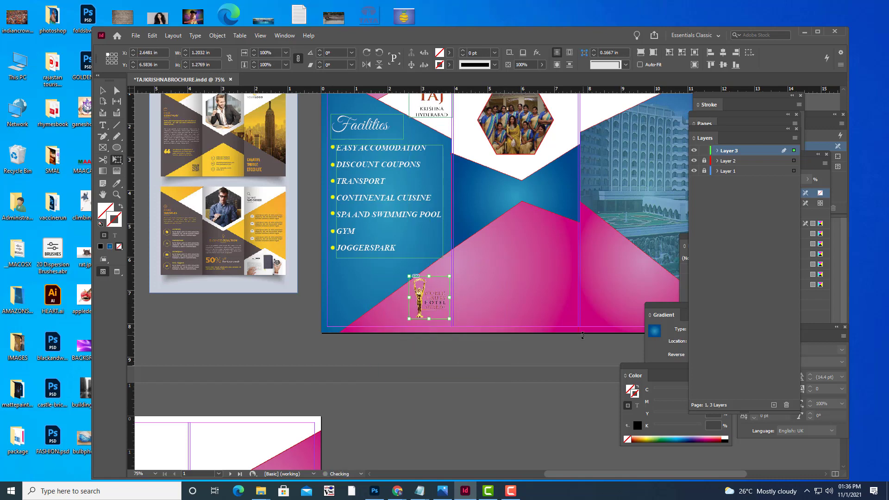
{"action": "key", "text": "Down"}
{"action": "key", "text": "Left"}
{"action": "key", "text": "Left"}
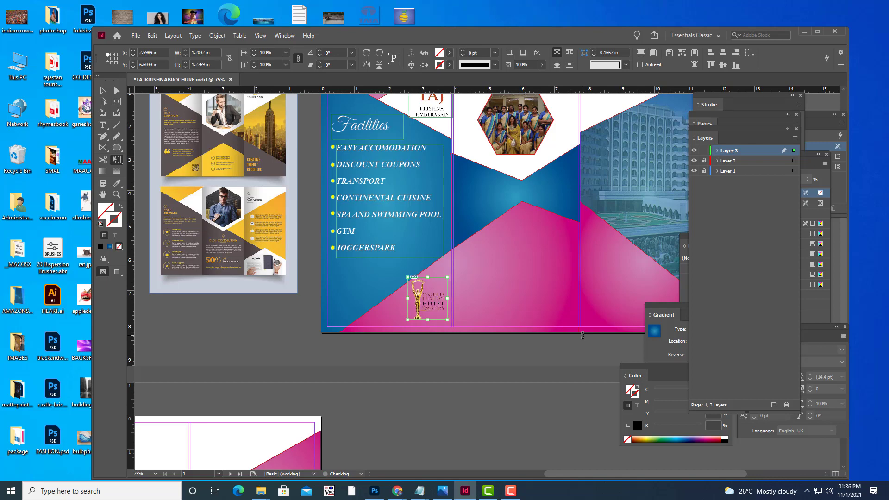
{"action": "key", "text": "Up"}
{"action": "key", "text": "Up"}
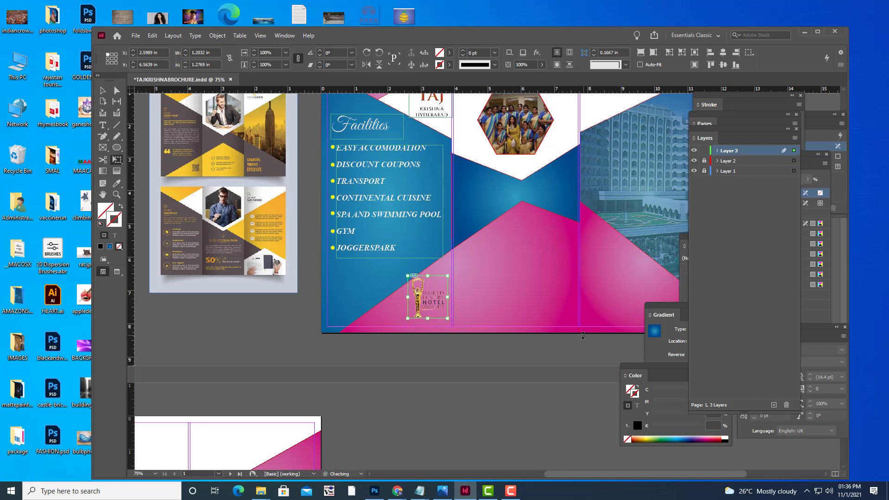
{"action": "key", "text": "ctrl+equal"}
{"action": "key", "text": "ctrl+equal"}
{"action": "key", "text": "ctrl+equal"}
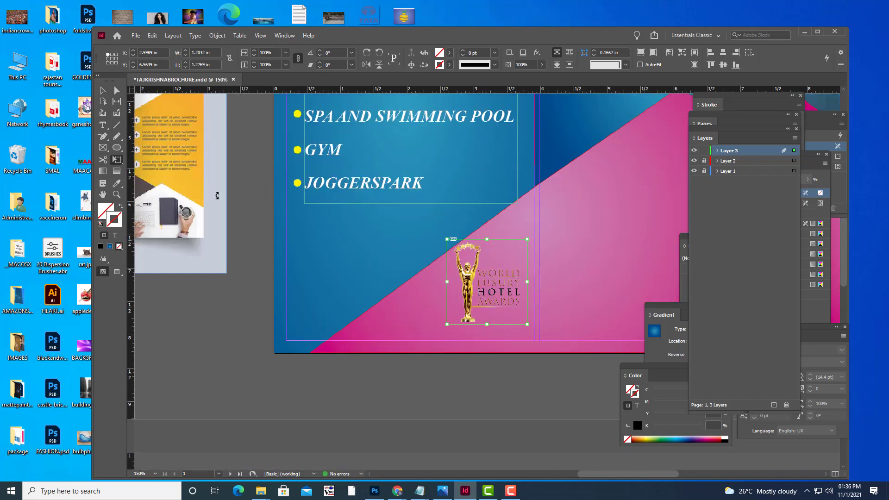
Set the award image to High Quality Display, preview the page, then delete the image.
{"action": "left_click", "coordinate": [103, 90]}
{"action": "left_click", "coordinate": [471, 365]}
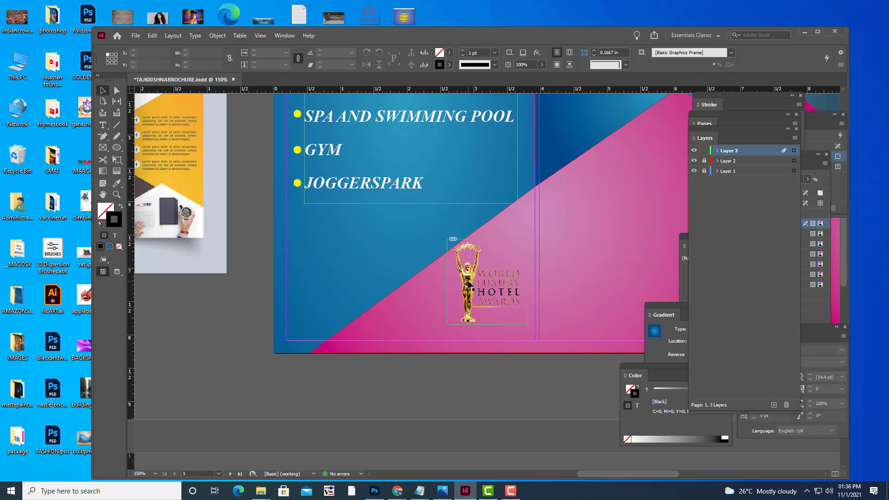
{"action": "left_click", "coordinate": [469, 283]}
{"action": "right_click", "coordinate": [469, 284]}
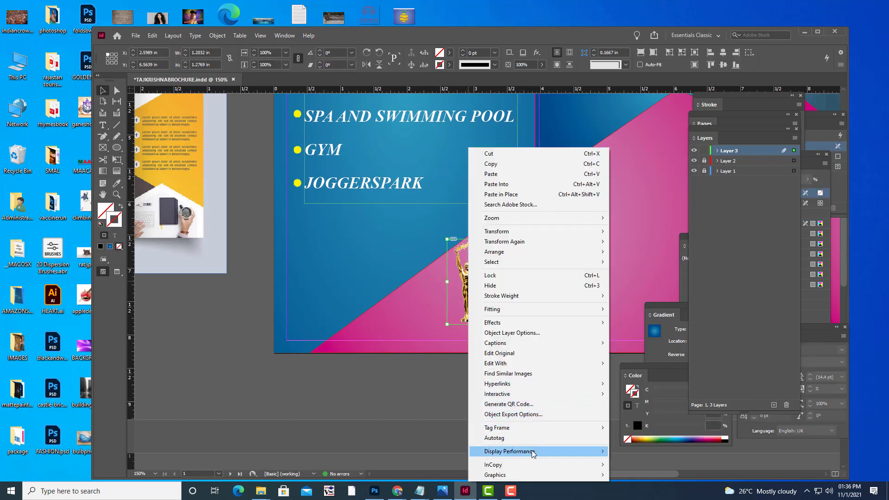
{"action": "mouse_move", "coordinate": [532, 453]}
{"action": "left_click", "coordinate": [646, 473]}
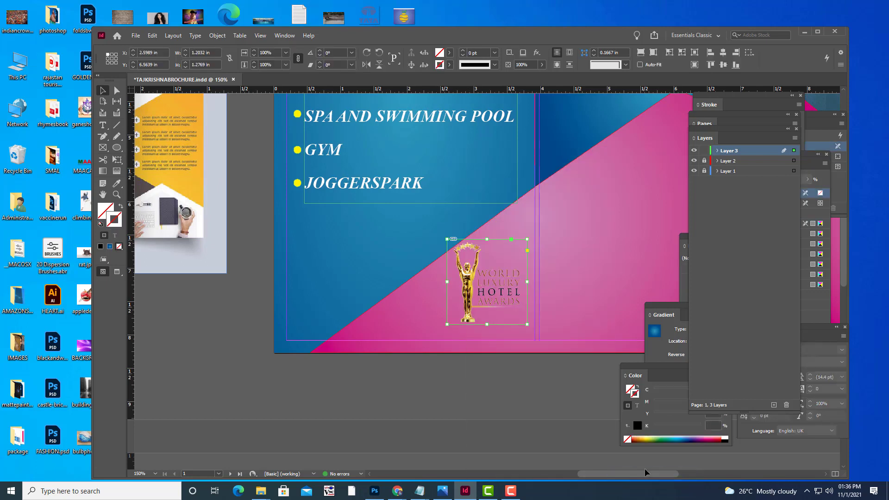
{"action": "left_click", "coordinate": [525, 384]}
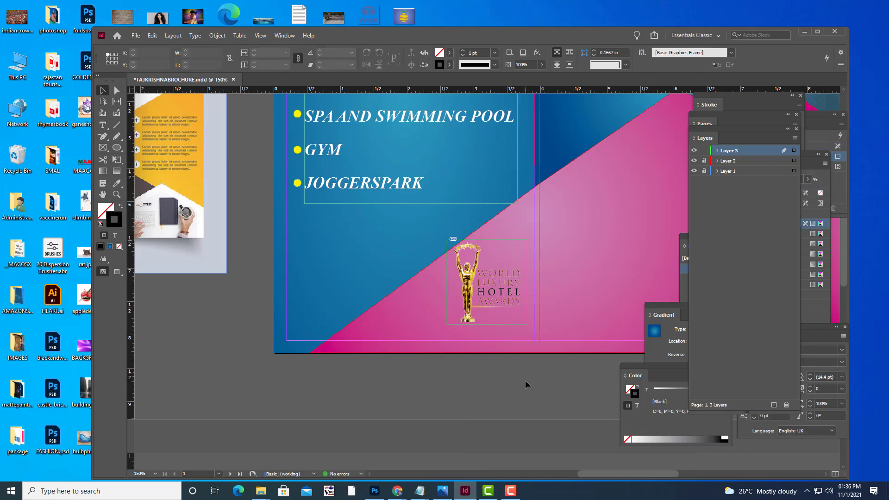
{"action": "key", "text": "w"}
{"action": "key", "text": "w"}
{"action": "left_click", "coordinate": [477, 274]}
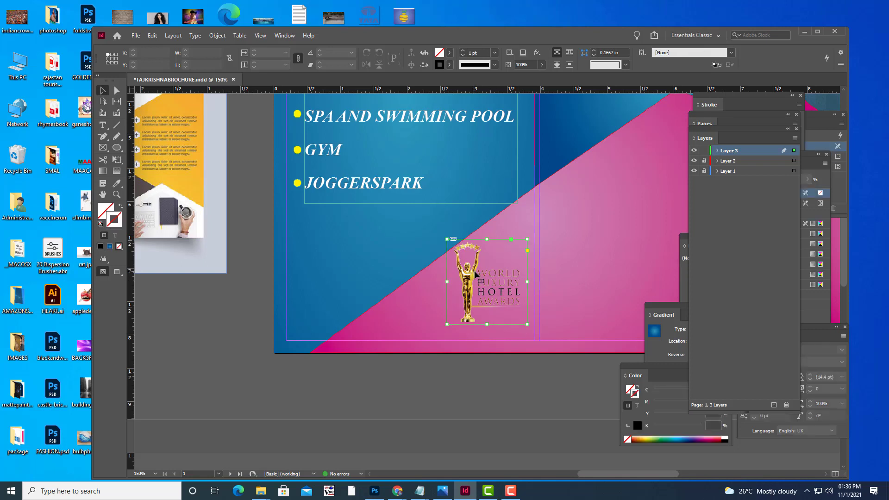
{"action": "key", "text": "Delete"}
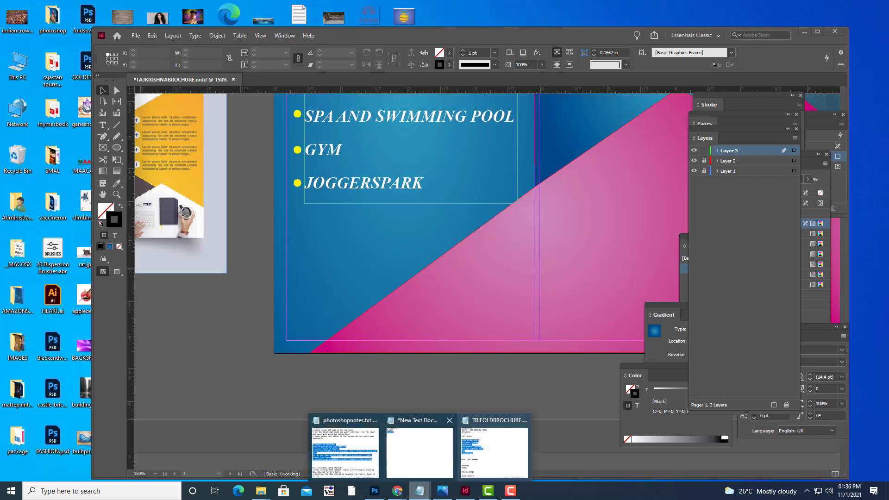
Erase the WORLD LUXURY HOTEL AWARDS text beside the statue and trim away transparent pixels.
{"action": "left_click", "coordinate": [374, 490]}
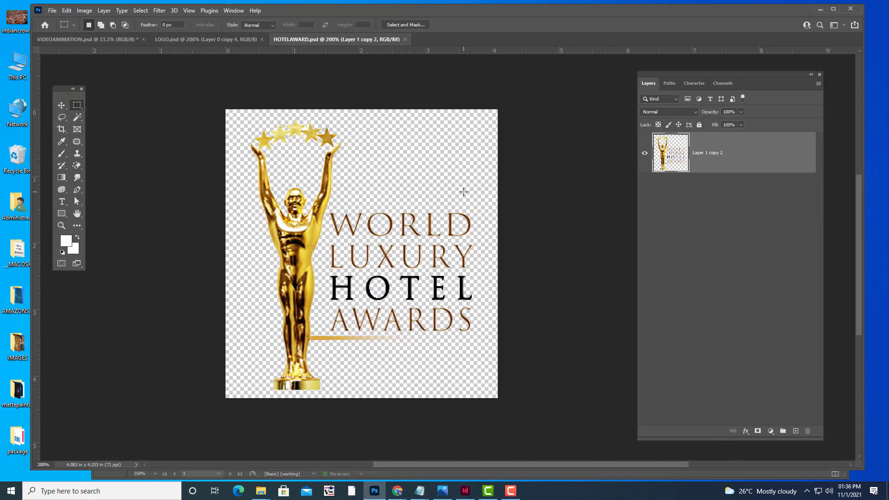
{"action": "left_click", "coordinate": [62, 117]}
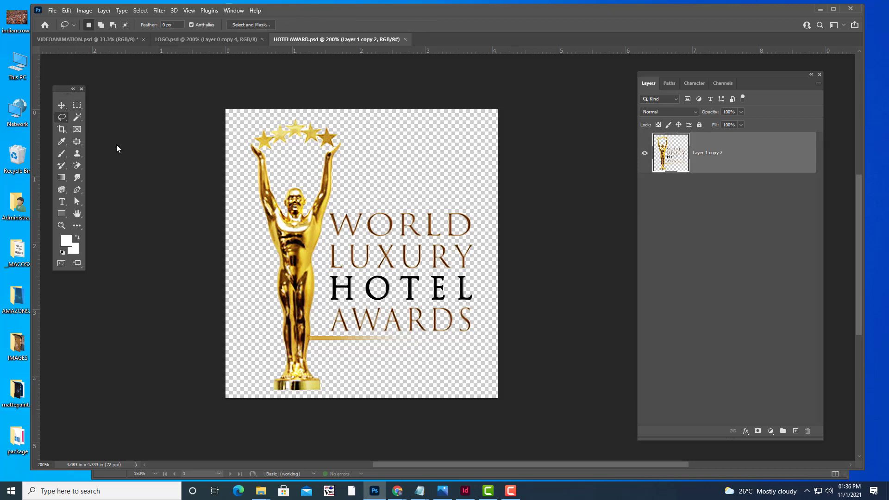
{"action": "mouse_move", "coordinate": [348, 196]}
{"action": "left_mouse_down"}
{"action": "mouse_move", "coordinate": [325, 218]}
{"action": "mouse_move", "coordinate": [321, 315]}
{"action": "mouse_move", "coordinate": [311, 345]}
{"action": "mouse_move", "coordinate": [361, 374]}
{"action": "mouse_move", "coordinate": [507, 372]}
{"action": "mouse_move", "coordinate": [569, 185]}
{"action": "mouse_move", "coordinate": [513, 117]}
{"action": "left_mouse_up"}
{"action": "key", "text": "Delete"}
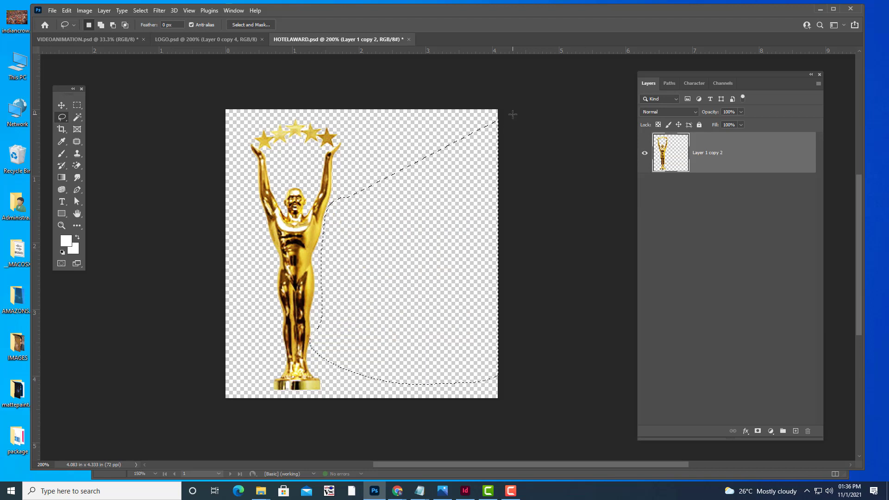
{"action": "key", "text": "ctrl+d"}
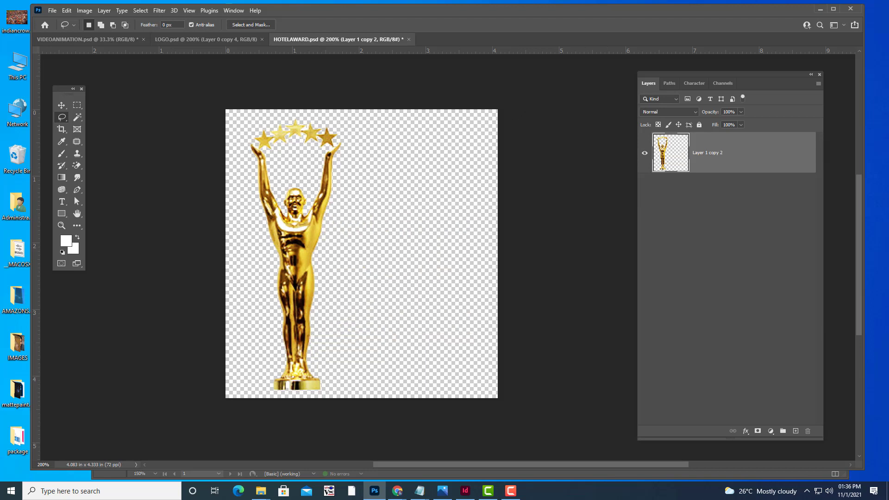
{"action": "left_click", "coordinate": [84, 10]}
{"action": "left_click", "coordinate": [111, 114]}
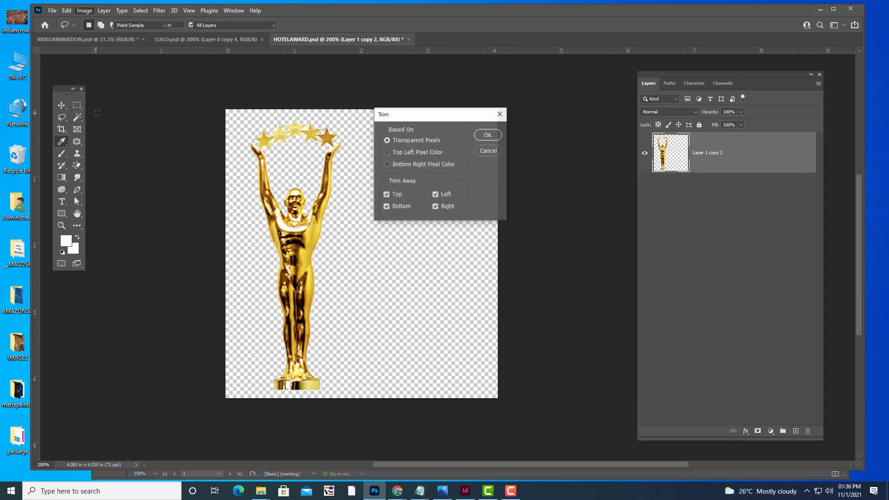
{"action": "left_click", "coordinate": [484, 135]}
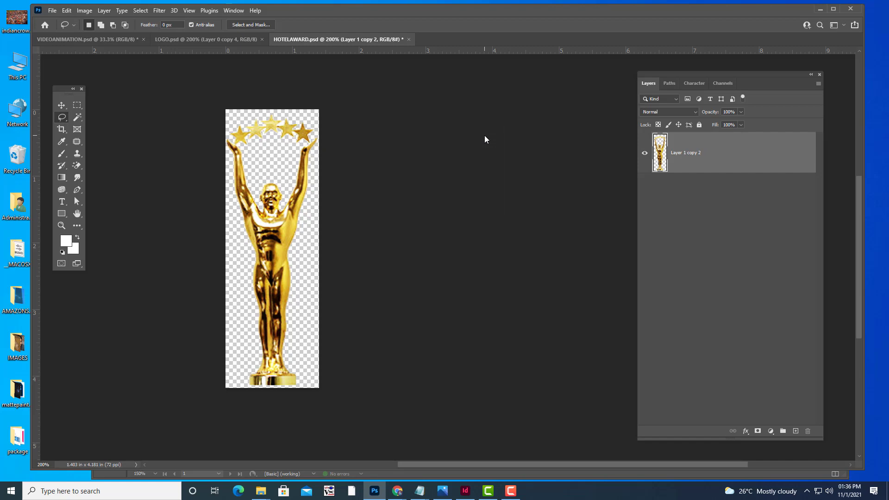
Save the trimmed image over the existing HOTELAWARD.psd on the computer.
{"action": "left_click", "coordinate": [53, 10]}
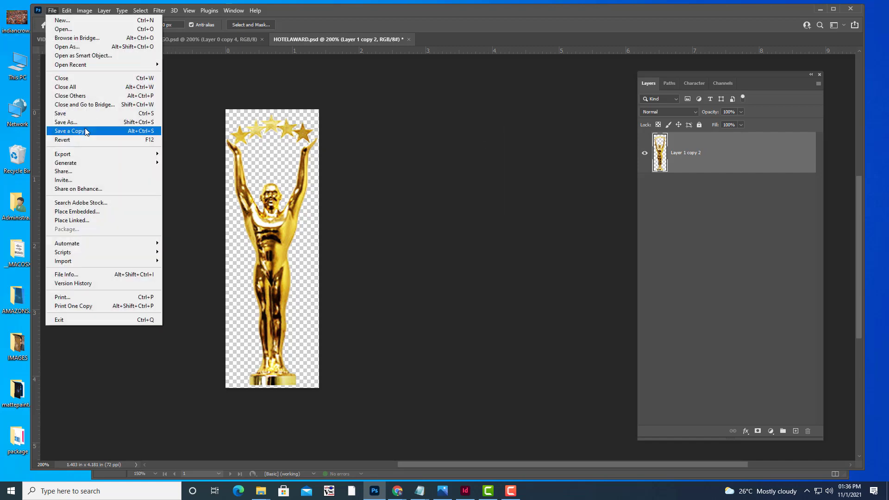
{"action": "left_click", "coordinate": [82, 123]}
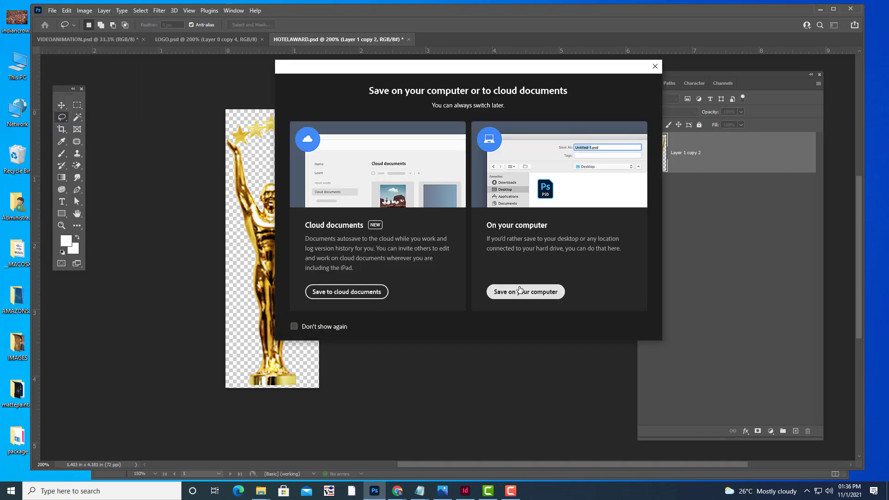
{"action": "left_click", "coordinate": [519, 291]}
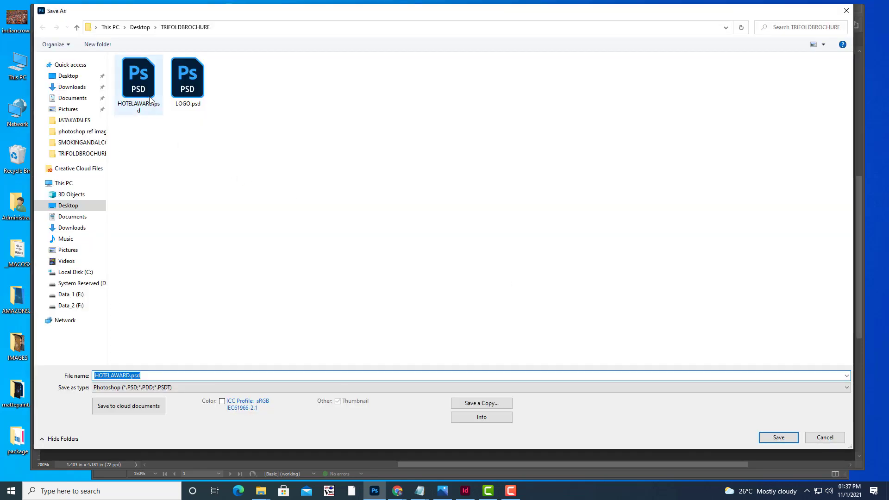
{"action": "left_click", "coordinate": [767, 438]}
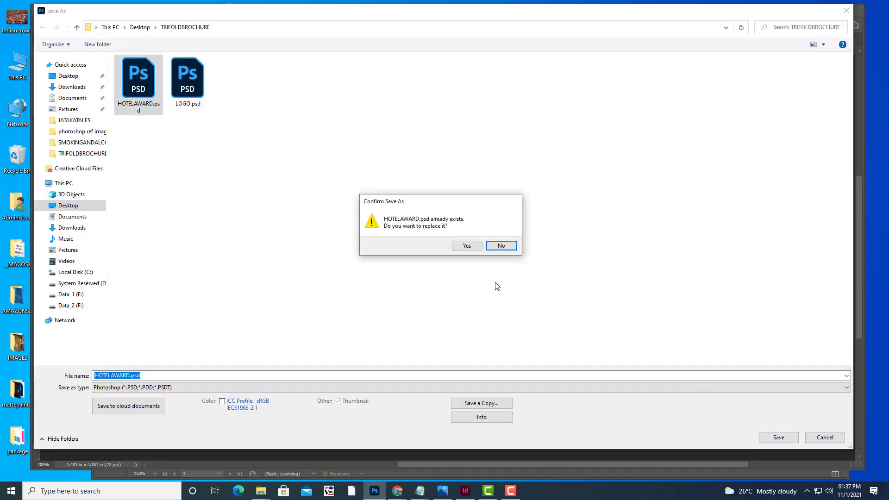
{"action": "left_click", "coordinate": [462, 247]}
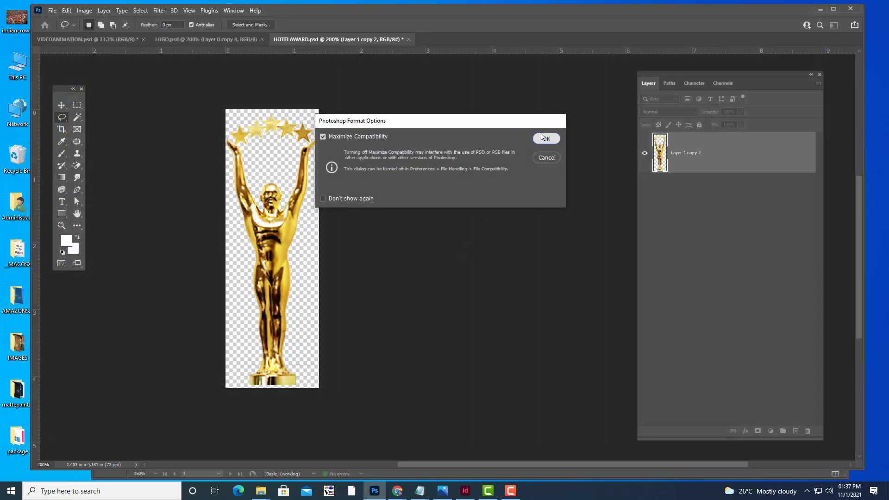
{"action": "left_click", "coordinate": [545, 139]}
{"action": "left_click", "coordinate": [817, 10]}
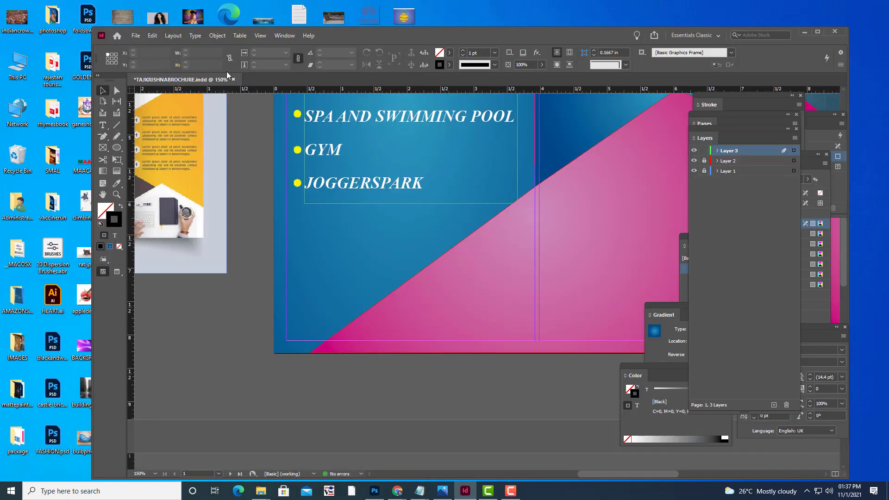
Place HOTELAWARD.psd onto the brochure page.
{"action": "key", "text": "ctrl+d"}
{"action": "left_click", "coordinate": [384, 120]}
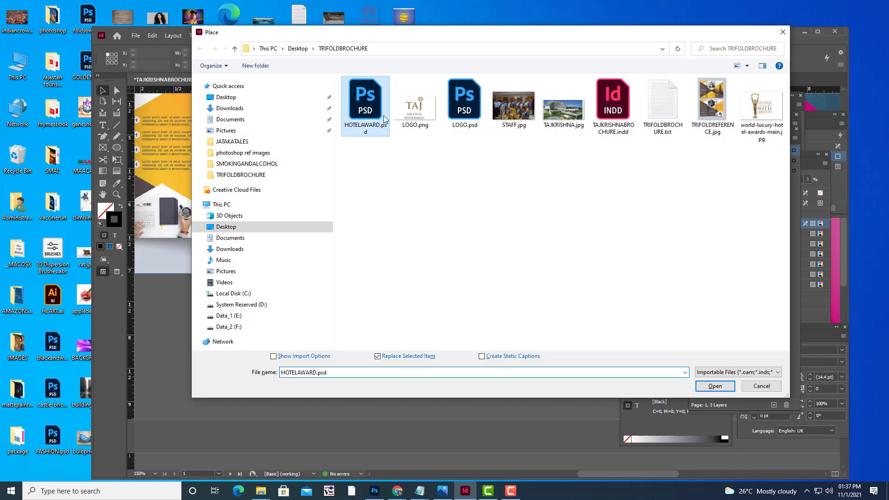
{"action": "left_click", "coordinate": [710, 385]}
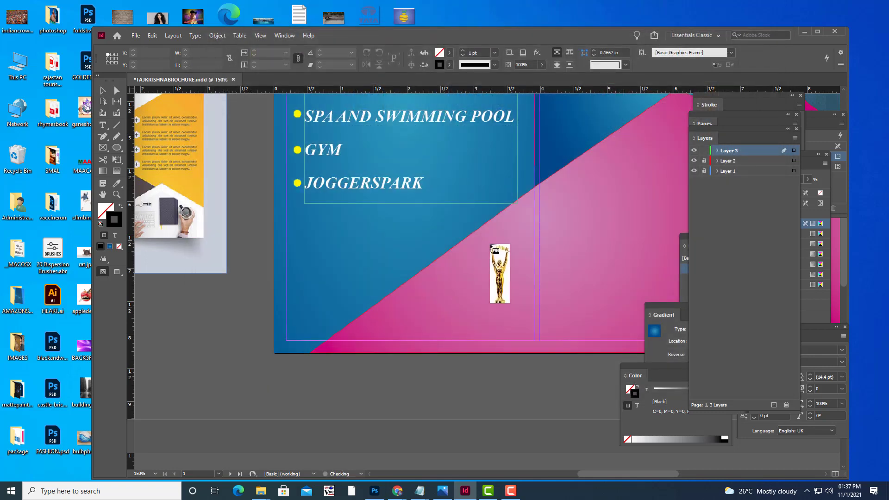
{"action": "left_click", "coordinate": [491, 244]}
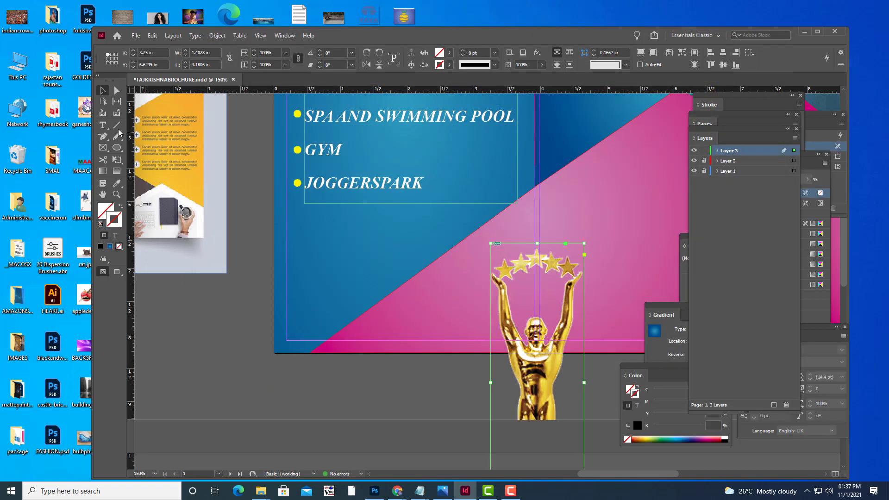
Shrink the trophy and position it on the pink area below the Facilities list.
{"action": "left_click", "coordinate": [118, 160]}
{"action": "left_click_drag", "start_coordinate": [583, 244], "coordinate": [560, 314]}
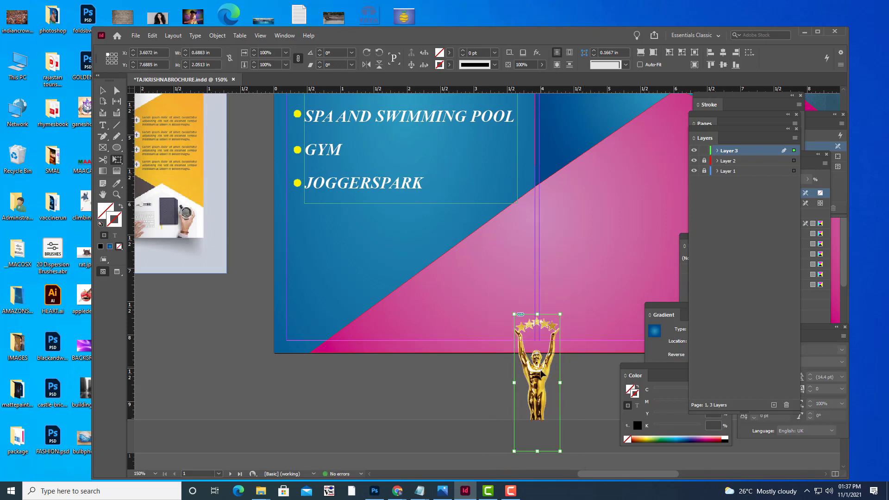
{"action": "left_click_drag", "start_coordinate": [542, 373], "coordinate": [511, 261]}
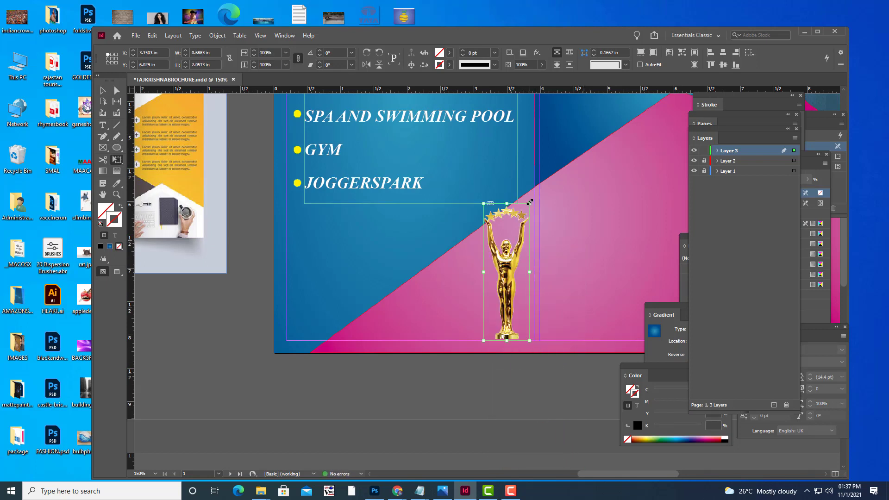
{"action": "left_click_drag", "start_coordinate": [529, 202], "coordinate": [524, 223]}
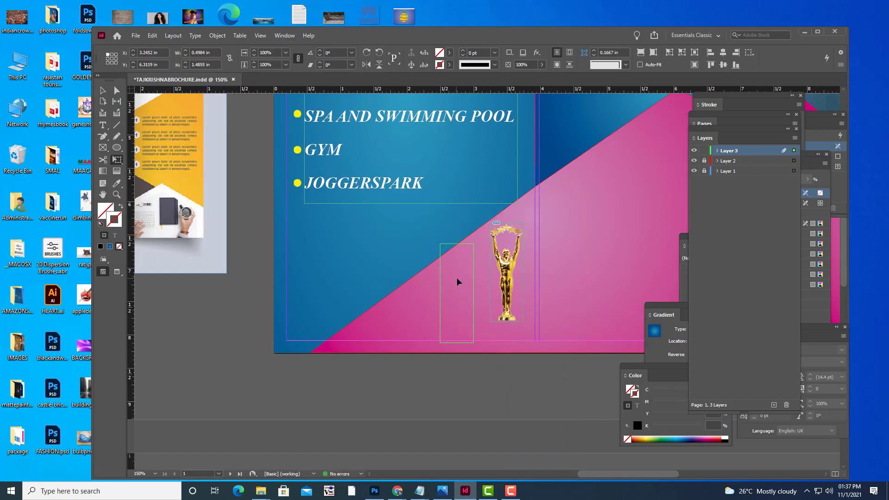
{"action": "left_click_drag", "start_coordinate": [457, 282], "coordinate": [457, 281]}
{"action": "left_click_drag", "start_coordinate": [475, 243], "coordinate": [470, 253]}
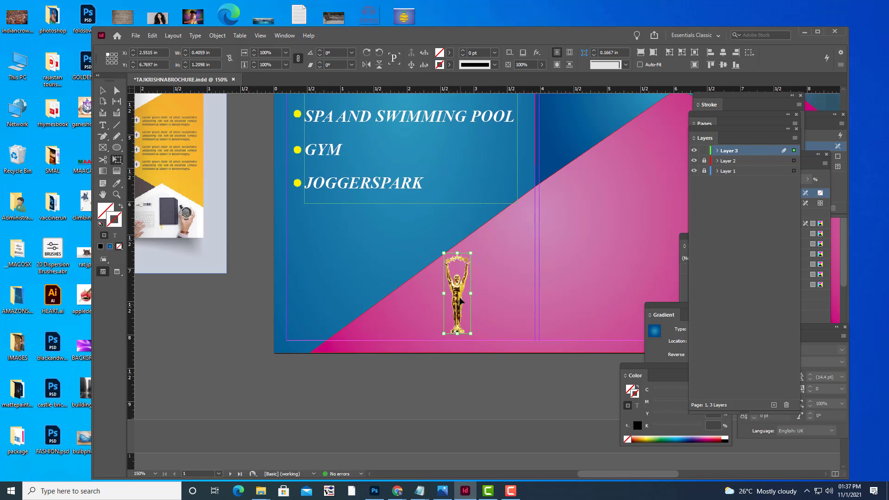
{"action": "left_click_drag", "start_coordinate": [460, 299], "coordinate": [457, 299]}
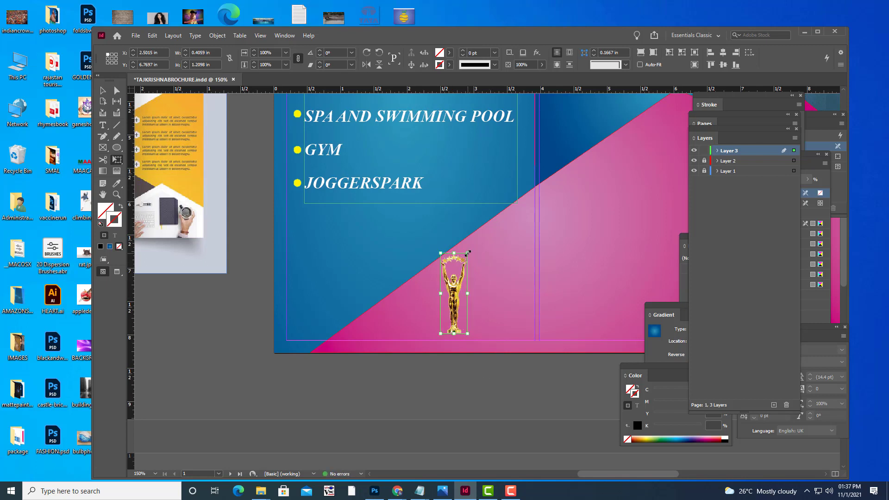
{"action": "left_click_drag", "start_coordinate": [466, 254], "coordinate": [466, 257]}
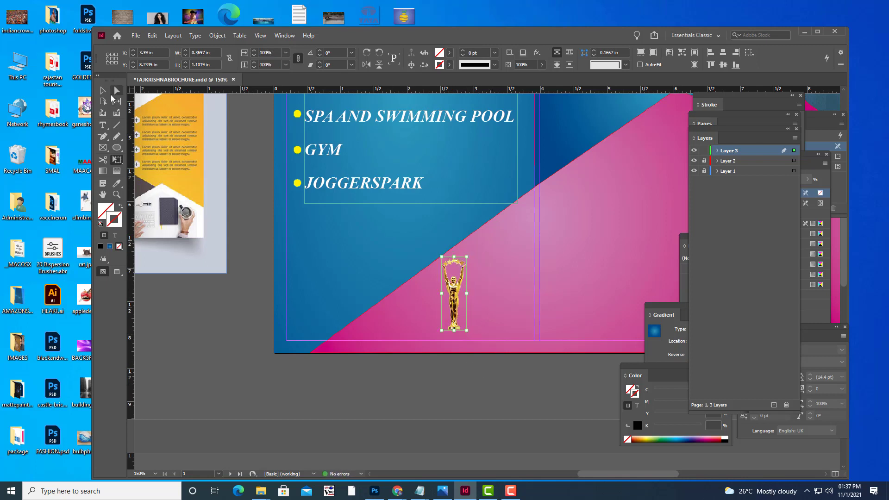
{"action": "key", "text": "v"}
{"action": "left_click", "coordinate": [358, 336]}
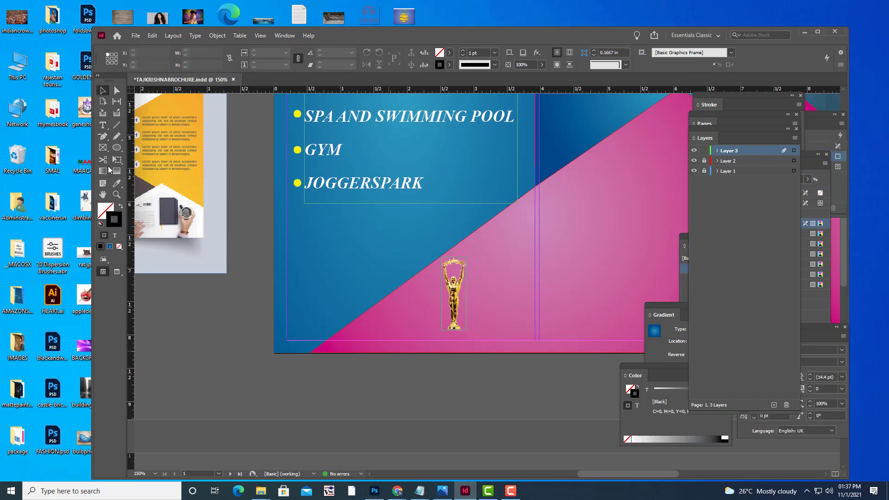
Draw a text frame right of the trophy and type WORLD'S / LUXURY / HOTEL / AWARD WINNER on separate lines.
{"action": "left_click", "coordinate": [102, 125]}
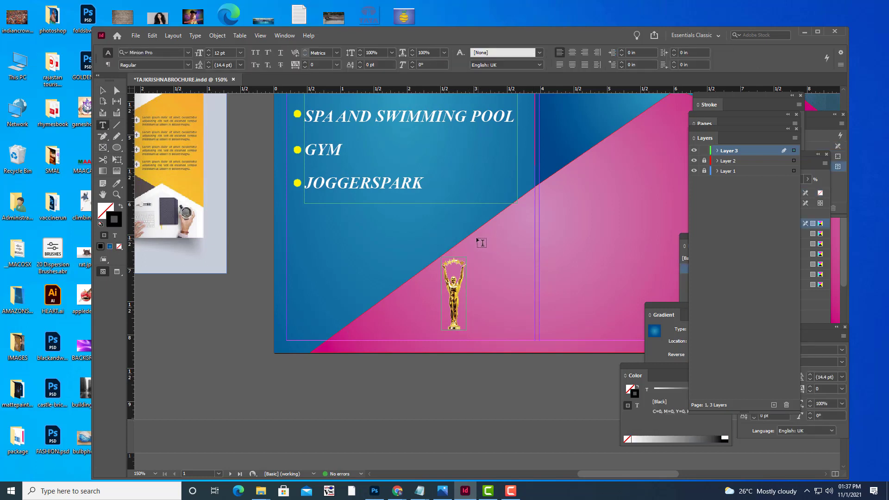
{"action": "left_click_drag", "start_coordinate": [472, 241], "coordinate": [530, 330]}
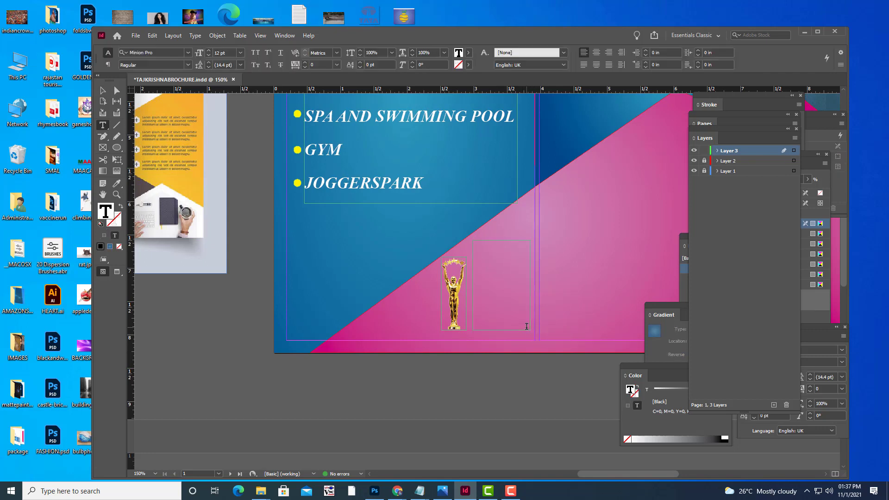
{"action": "type", "text": "WORLDS'S"}
{"action": "key", "text": "Return"}
{"action": "type", "text": "LUXURY"}
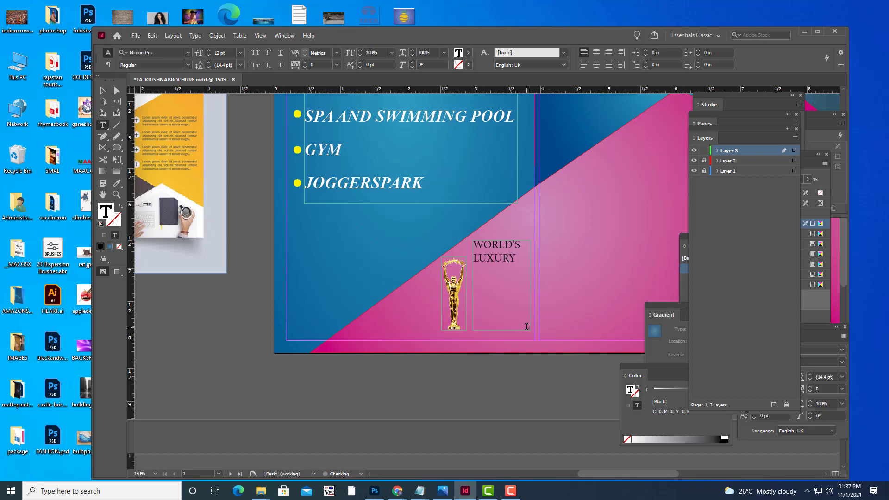
{"action": "key", "text": "Return"}
{"action": "type", "text": "HOTEL"}
{"action": "key", "text": "Return"}
{"action": "type", "text": "AWARD "}
{"action": "type", "text": "WINNER"}
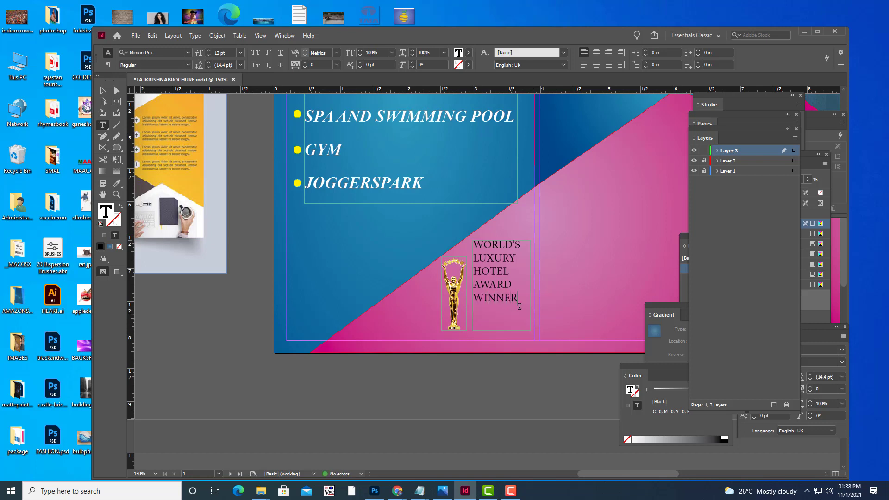
Centre-align the caption lines and move the frame slightly down.
{"action": "key", "text": "ctrl+a"}
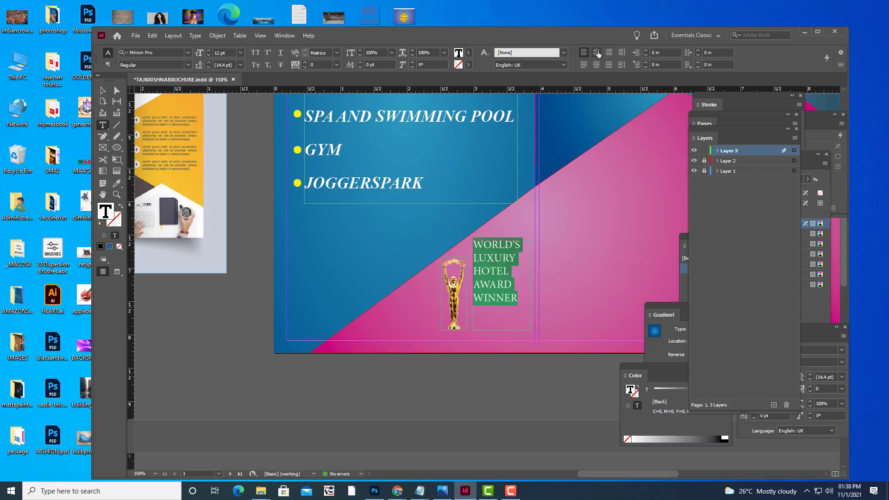
{"action": "left_click", "coordinate": [597, 52]}
{"action": "key", "text": "Escape"}
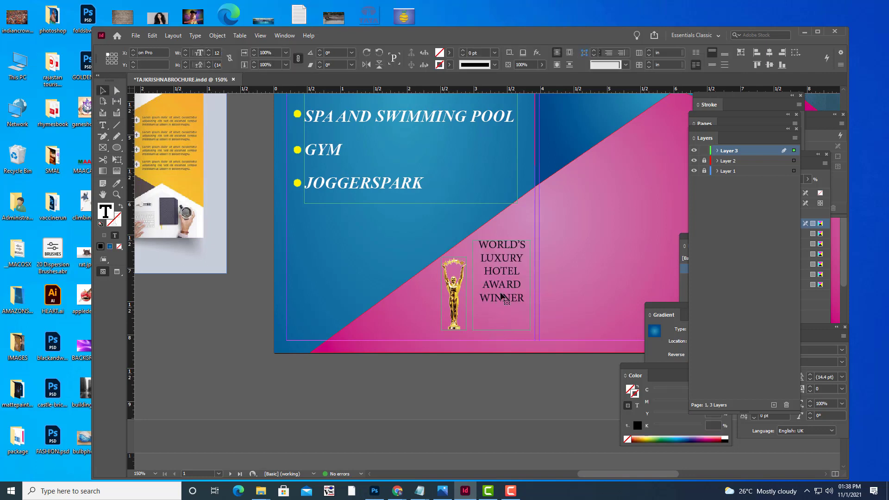
{"action": "left_click_drag", "start_coordinate": [504, 273], "coordinate": [503, 290]}
{"action": "left_click", "coordinate": [574, 399]}
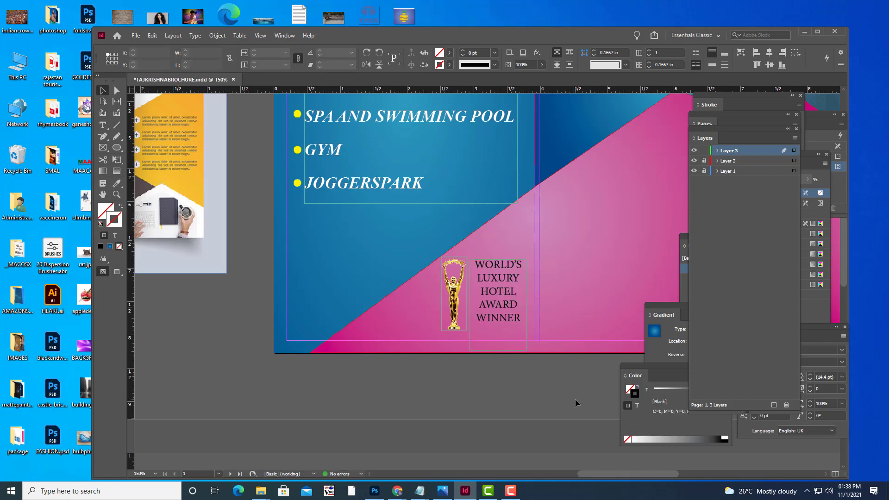
Colour the WORLD'S LUXURY HOTEL AWARD WINNER caption text yellow using the Fill swatches.
{"action": "key", "text": "w"}
{"action": "scroll", "coordinate": [575, 398], "scroll_direction": "up", "scroll_amount": 3}
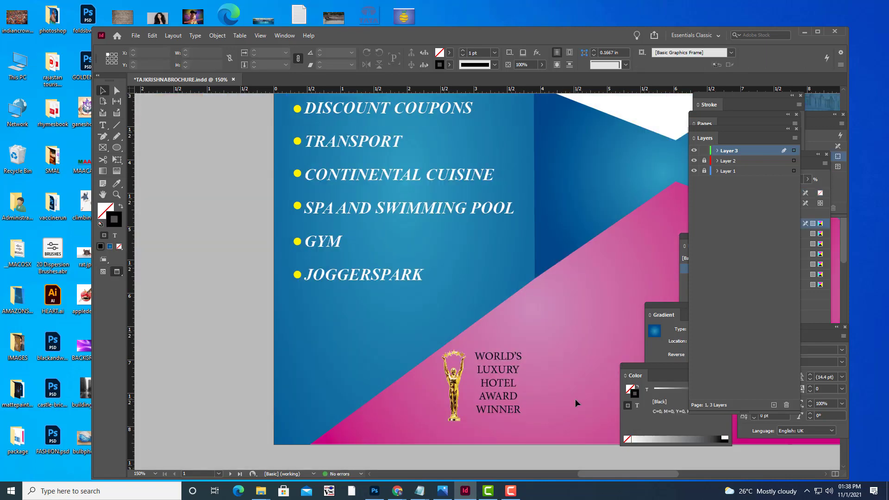
{"action": "scroll", "coordinate": [575, 398], "scroll_direction": "up", "scroll_amount": 1}
{"action": "key", "text": "ctrl+minus"}
{"action": "key", "text": "ctrl+minus"}
{"action": "key", "text": "ctrl+minus"}
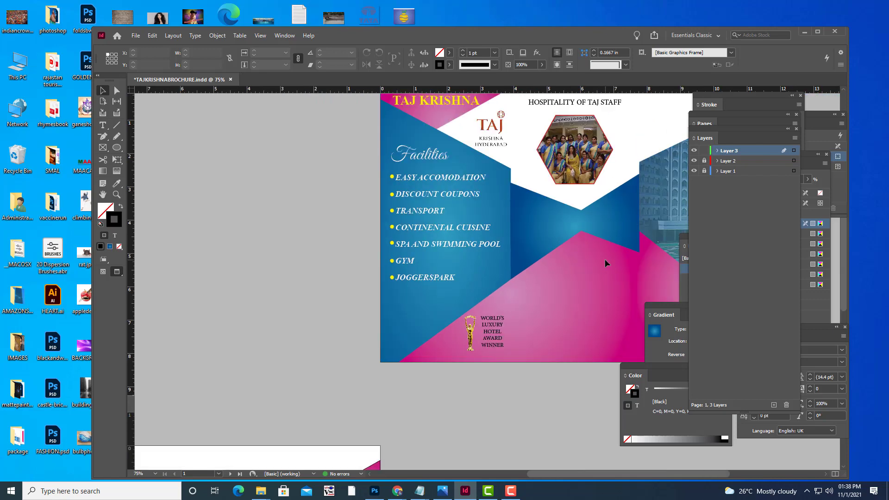
{"action": "scroll", "coordinate": [604, 260], "scroll_direction": "up", "scroll_amount": 1}
{"action": "scroll", "coordinate": [604, 263], "scroll_direction": "up", "scroll_amount": 1}
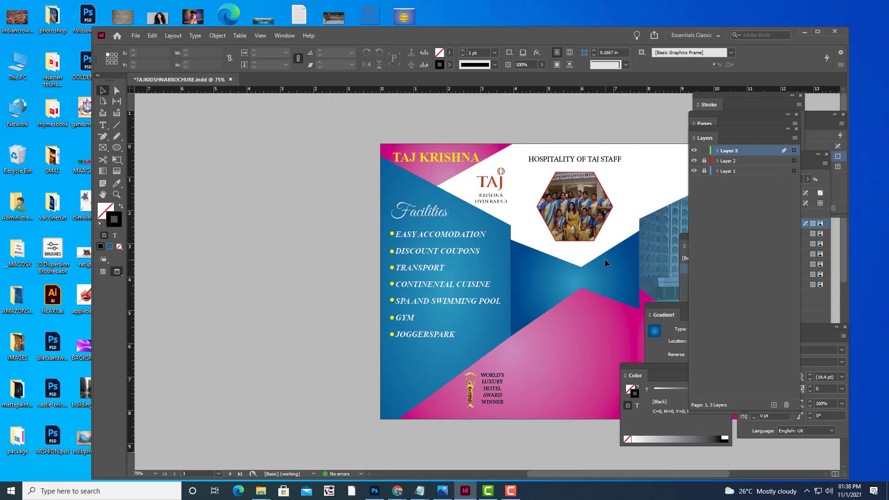
{"action": "left_click", "coordinate": [496, 397]}
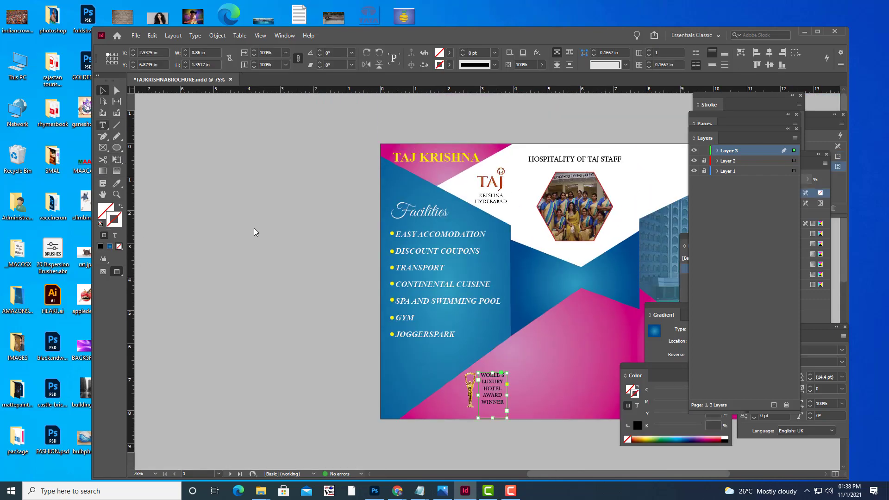
{"action": "key", "text": "t"}
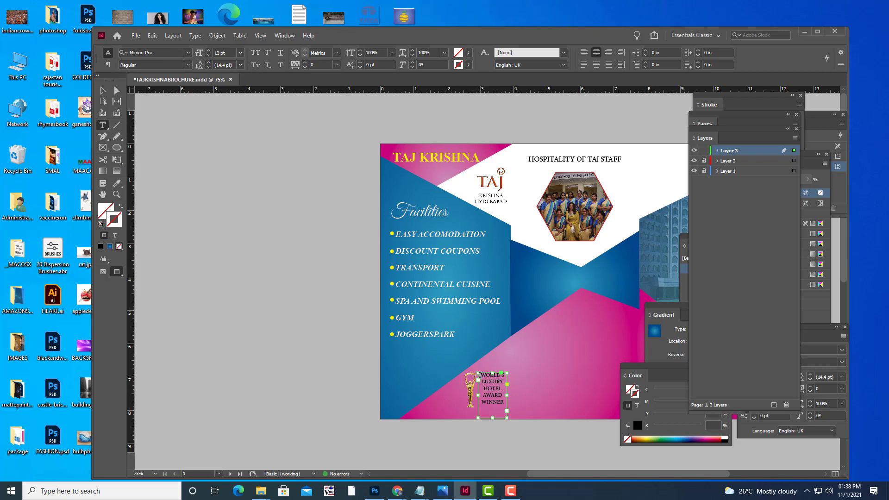
{"action": "left_click_drag", "start_coordinate": [480, 374], "coordinate": [507, 408]}
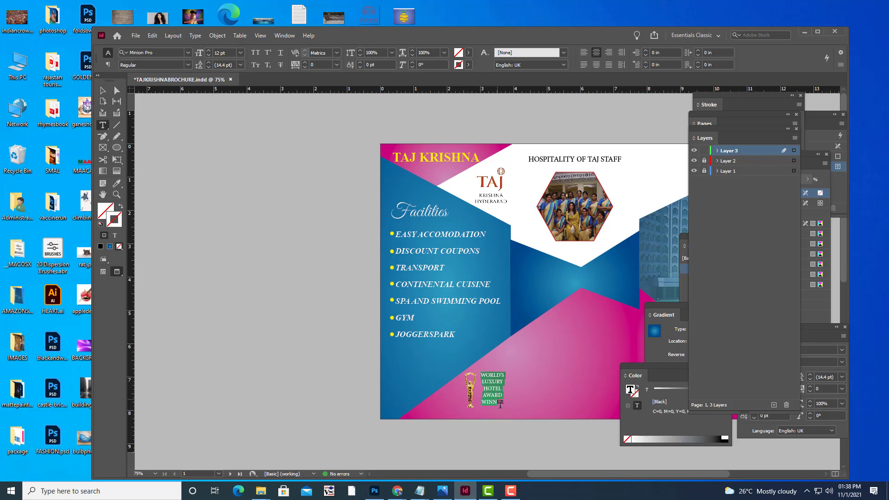
{"action": "left_click", "coordinate": [468, 53]}
{"action": "left_click", "coordinate": [373, 142]}
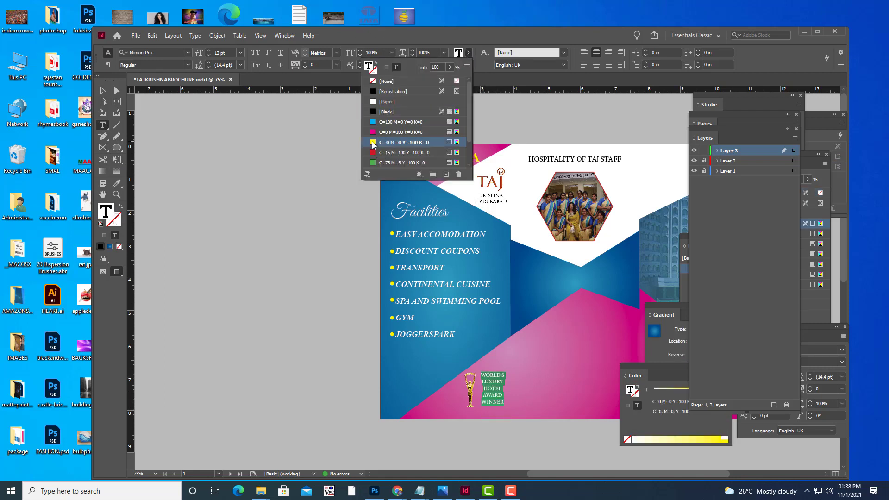
{"action": "left_click", "coordinate": [106, 92]}
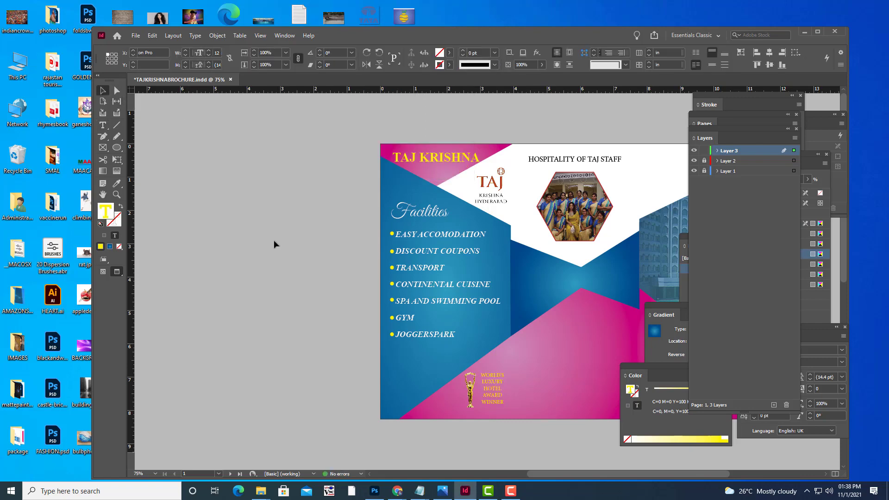
{"action": "left_click", "coordinate": [274, 240]}
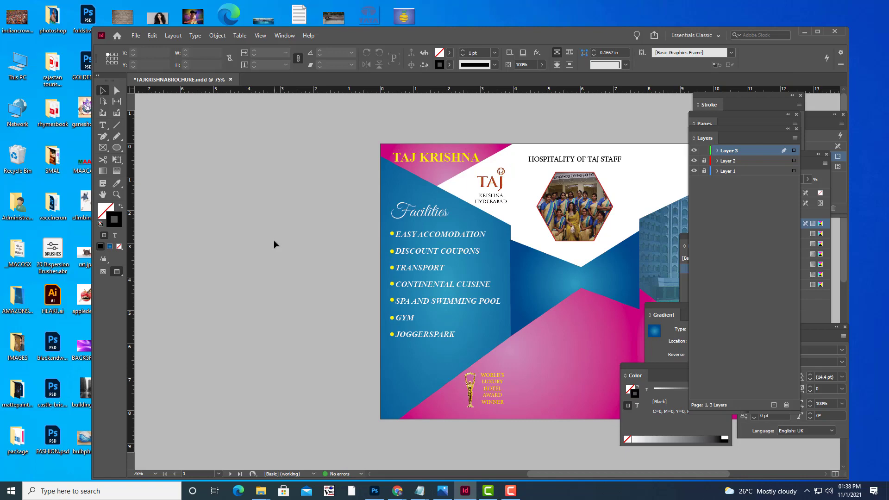
Show frame edges and guides again and bring the TRIFOLDBROCHURE.txt notes forward in Notepad.
{"action": "scroll", "coordinate": [273, 239], "scroll_direction": "down", "scroll_amount": 3}
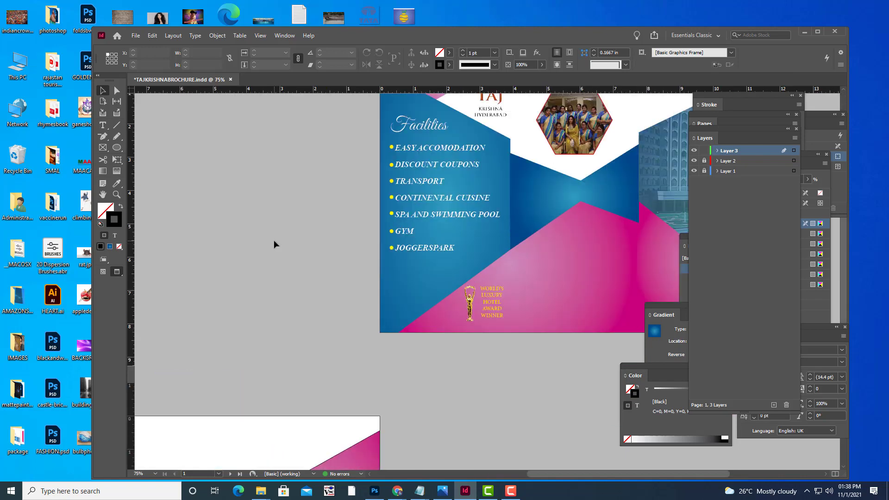
{"action": "scroll", "coordinate": [273, 240], "scroll_direction": "up", "scroll_amount": 3}
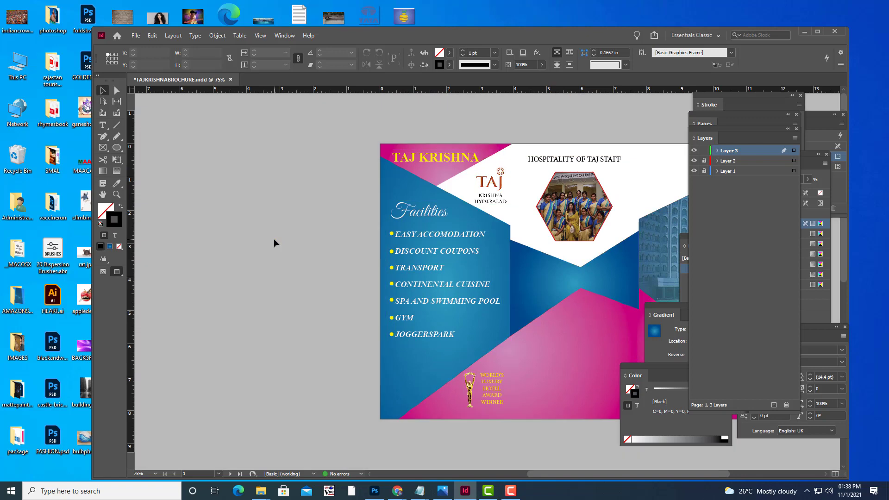
{"action": "key", "text": "w"}
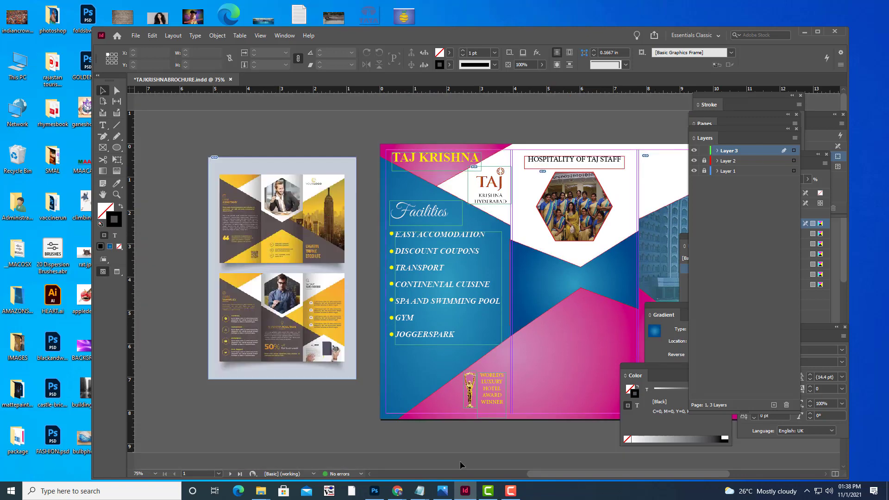
{"action": "mouse_move", "coordinate": [422, 488]}
{"action": "left_click", "coordinate": [512, 456]}
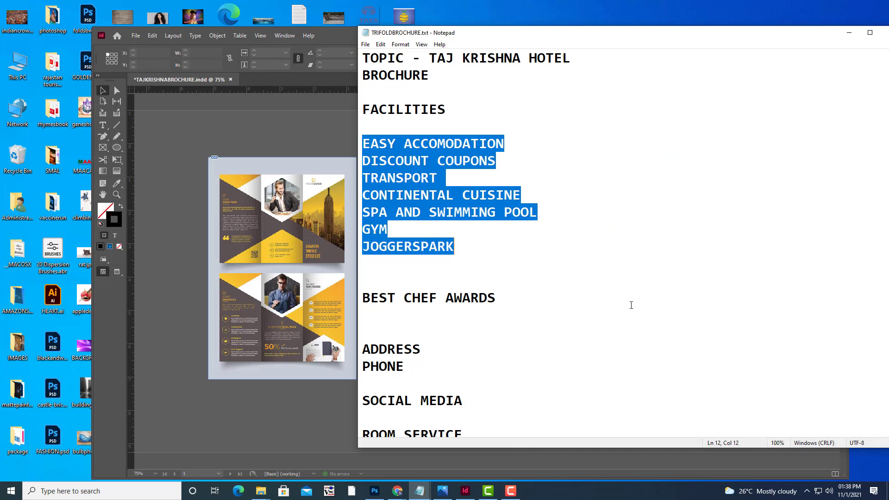
Change the awards line to BEST CHEFS OF ASIA and copy that line.
{"action": "left_click_drag", "start_coordinate": [499, 297], "coordinate": [448, 298]}
{"action": "type", "text": "I"}
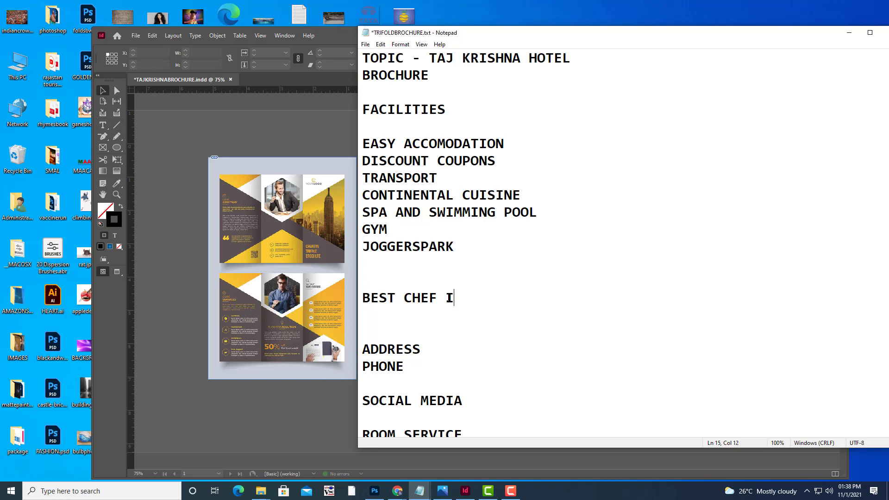
{"action": "type", "text": "N THE WOR"}
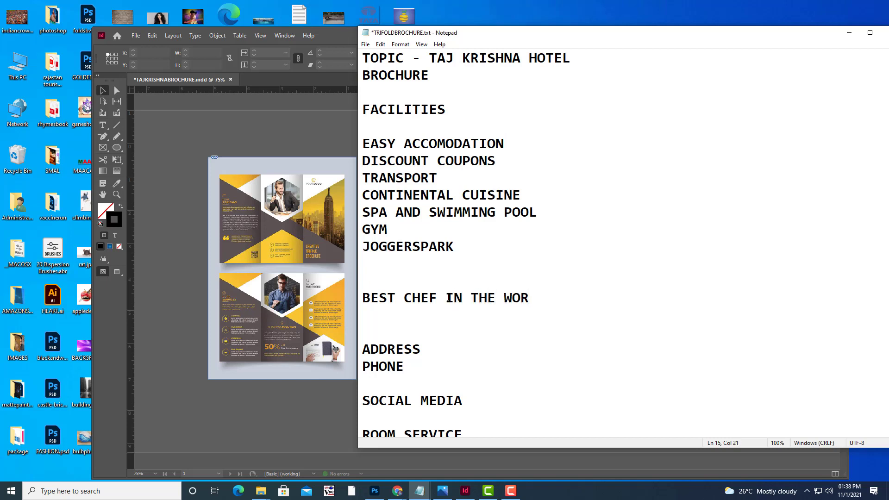
{"action": "key", "text": "BackSpace"}
{"action": "key", "text": "BackSpace"}
{"action": "key", "text": "BackSpace"}
{"action": "key", "text": "BackSpace"}
{"action": "key", "text": "BackSpace"}
{"action": "key", "text": "BackSpace"}
{"action": "key", "text": "BackSpace"}
{"action": "key", "text": "BackSpace"}
{"action": "key", "text": "BackSpace"}
{"action": "key", "text": "BackSpace"}
{"action": "key", "text": "BackSpace"}
{"action": "key", "text": "BackSpace"}
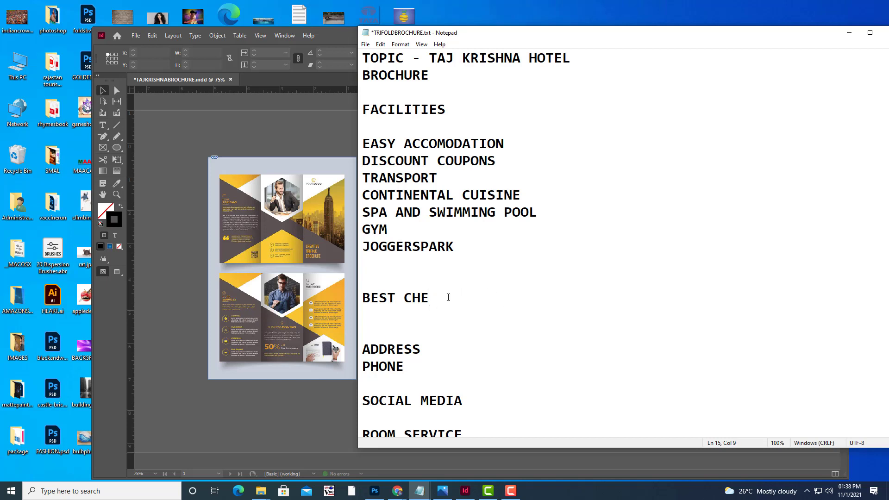
{"action": "type", "text": "FS OF ASIA"}
{"action": "key", "text": "shift+Up"}
{"action": "right_click", "coordinate": [424, 298]}
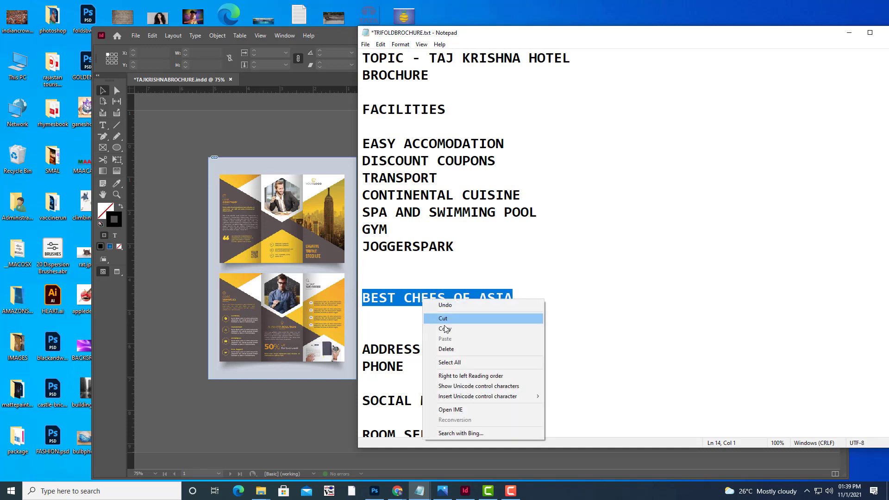
{"action": "left_click", "coordinate": [445, 329]}
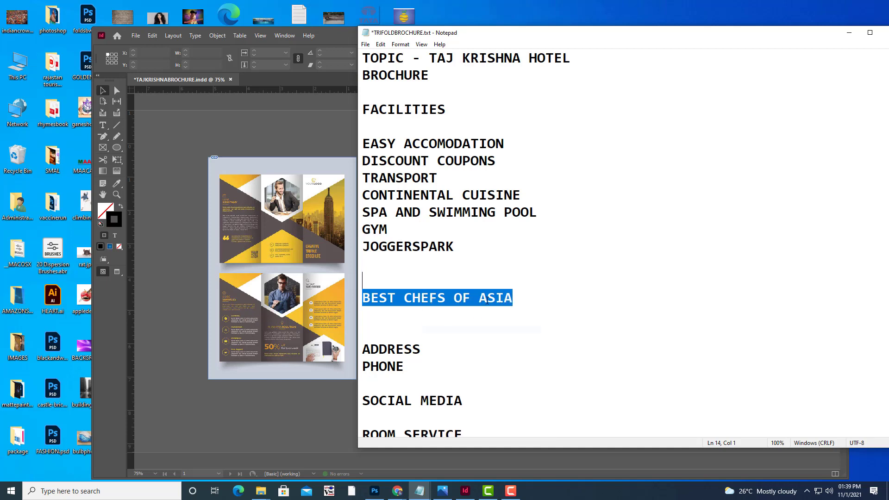
Reword the line to BEST CHEFS OF ACROSS THE, with WORLD on the next line.
{"action": "left_click", "coordinate": [514, 300]}
{"action": "left_click_drag", "start_coordinate": [512, 300], "coordinate": [482, 299]}
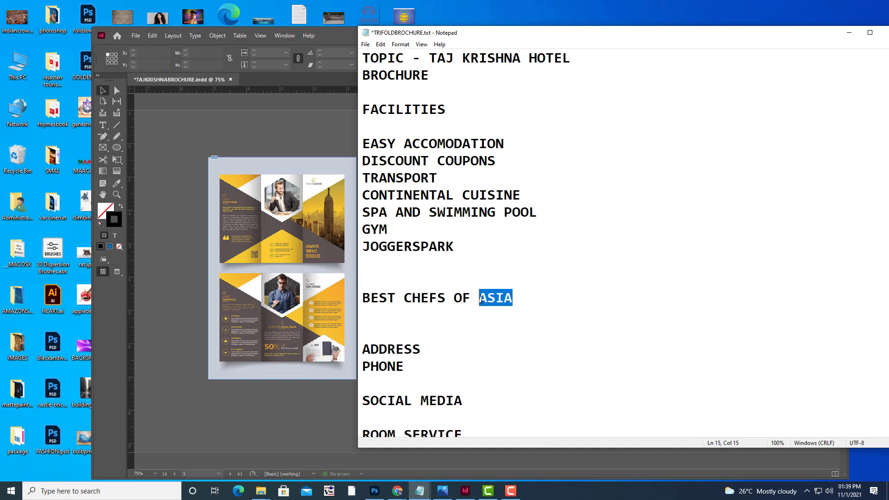
{"action": "type", "text": "A"}
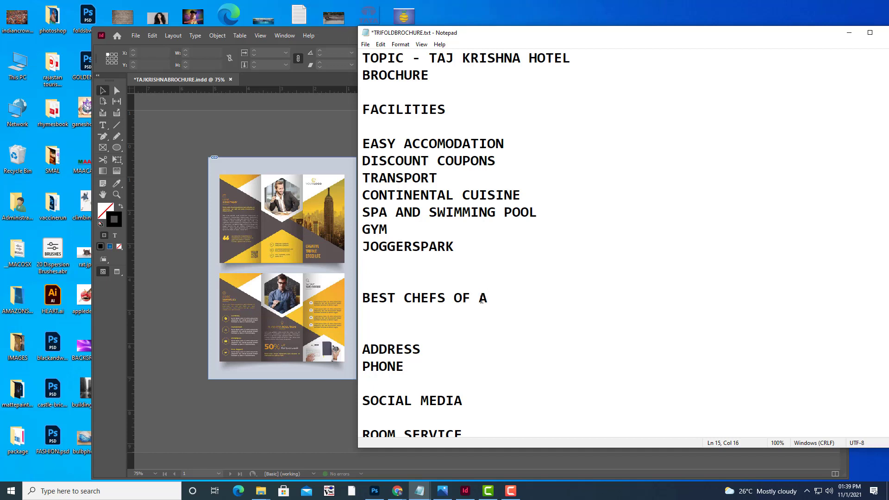
{"action": "type", "text": "R"}
{"action": "key", "text": "BackSpace"}
{"action": "type", "text": "CROSS THE"}
{"action": "key", "text": "Return"}
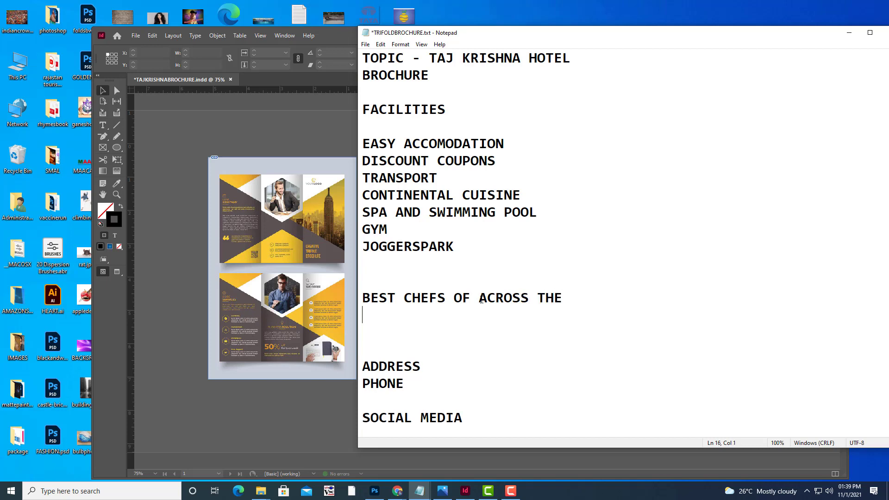
{"action": "type", "text": "WORLD"}
Save TRIFOLDBROCHURE.txt and select the reworded chefs heading.
{"action": "left_click", "coordinate": [365, 44]}
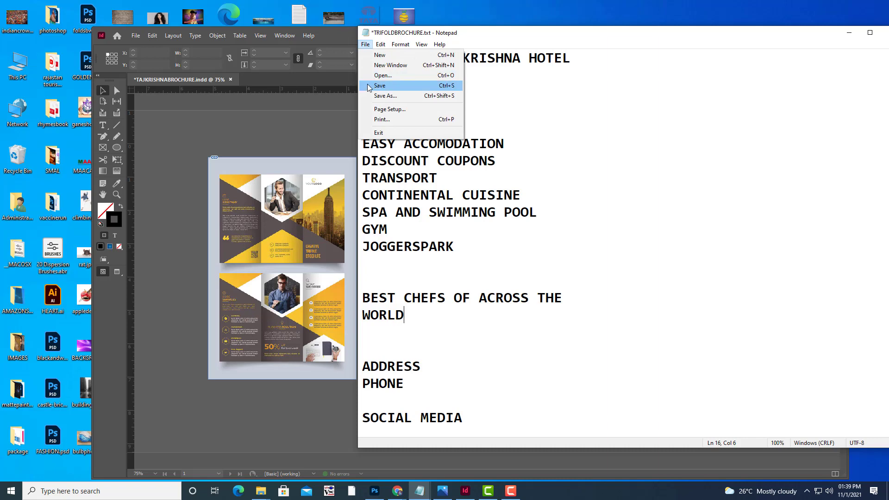
{"action": "left_click", "coordinate": [380, 86]}
{"action": "key", "text": "shift+Up"}
{"action": "key", "text": "shift+Home"}
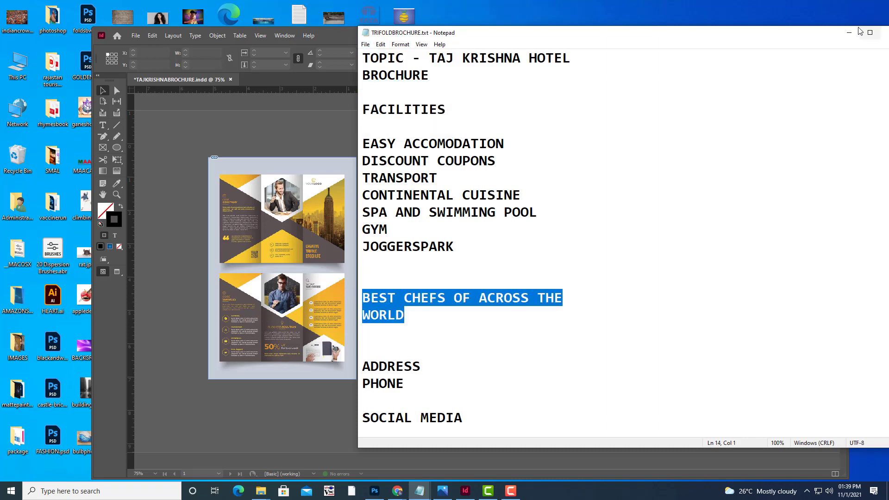
{"action": "left_click", "coordinate": [848, 32]}
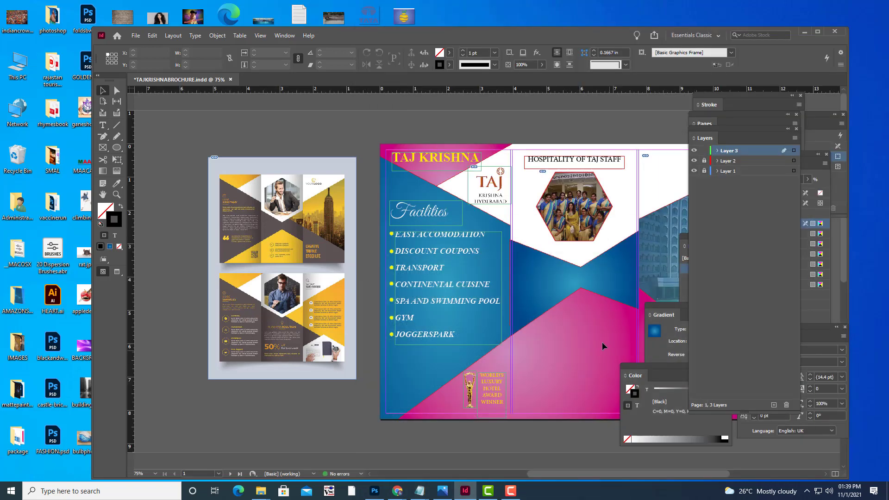
{"action": "scroll", "coordinate": [600, 341], "scroll_direction": "down", "scroll_amount": 3}
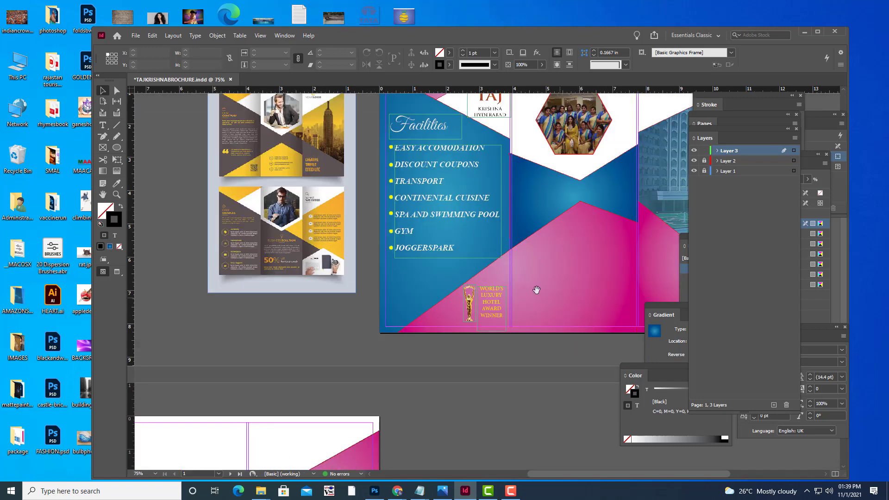
{"action": "key", "text": "h"}
{"action": "left_click_drag", "start_coordinate": [537, 278], "coordinate": [409, 351]}
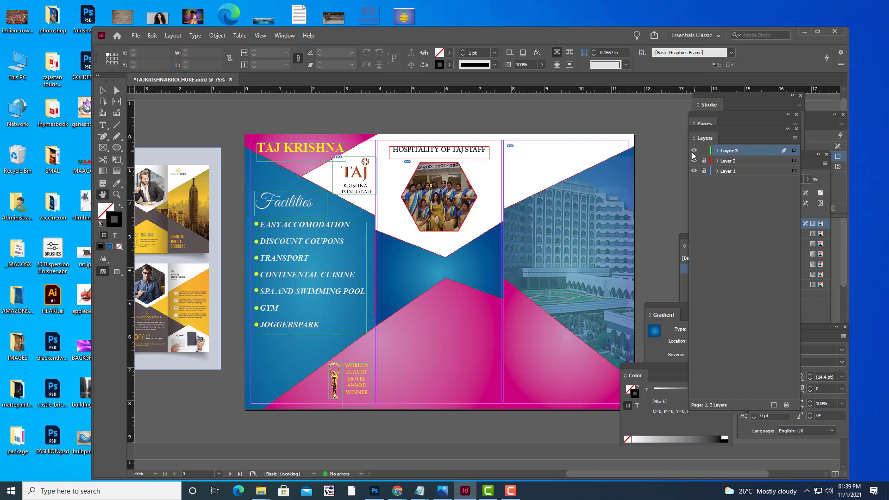
{"action": "key", "text": "w"}
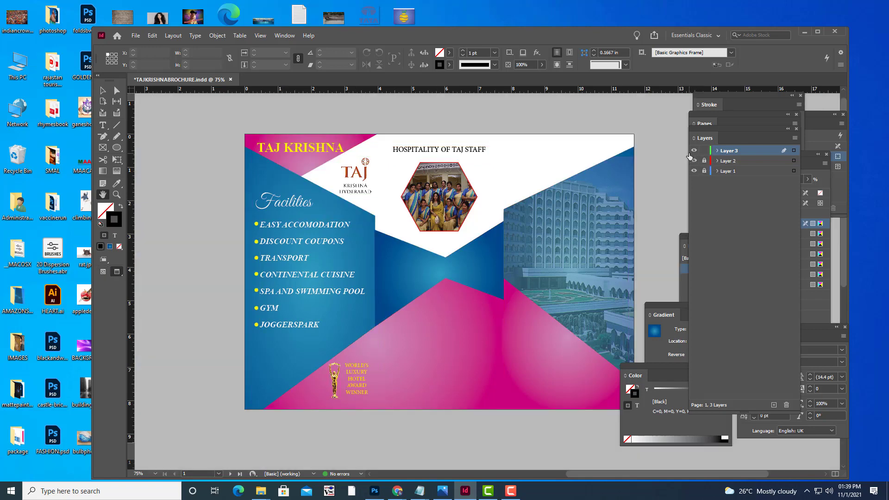
{"action": "key", "text": "w"}
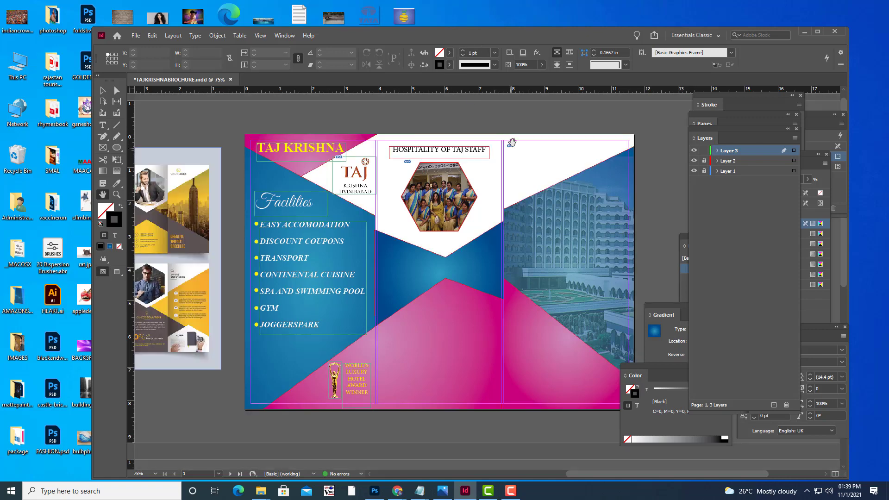
{"action": "key", "text": "w"}
{"action": "key", "text": "w"}
{"action": "key", "text": "w"}
{"action": "key", "text": "w"}
{"action": "key", "text": "w"}
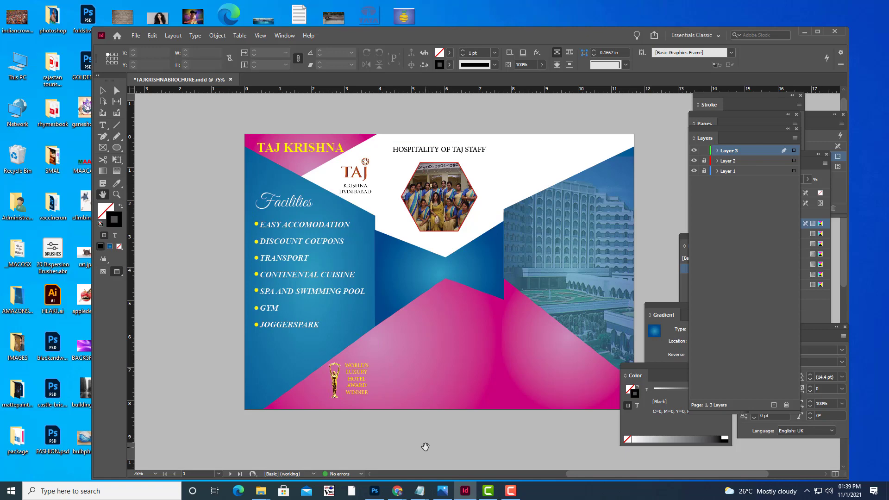
{"action": "key", "text": "w"}
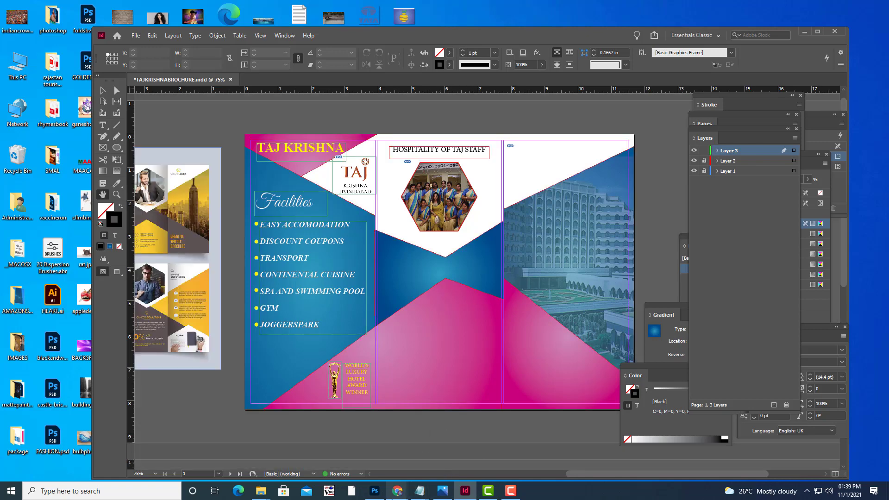
Search Google Images for CHEFS.
{"action": "mouse_move", "coordinate": [392, 495]}
{"action": "left_click", "coordinate": [345, 430]}
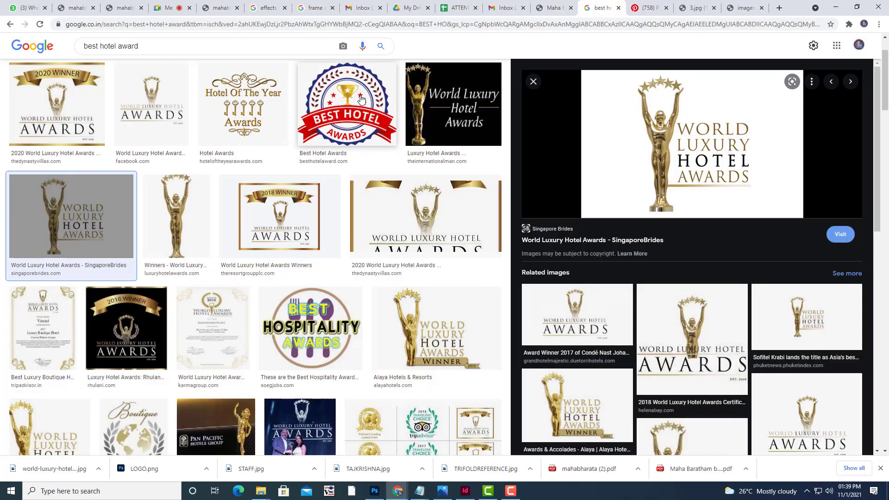
{"action": "scroll", "coordinate": [157, 92], "scroll_direction": "up", "scroll_amount": 2}
{"action": "left_click_drag", "start_coordinate": [148, 52], "coordinate": [3, 43]}
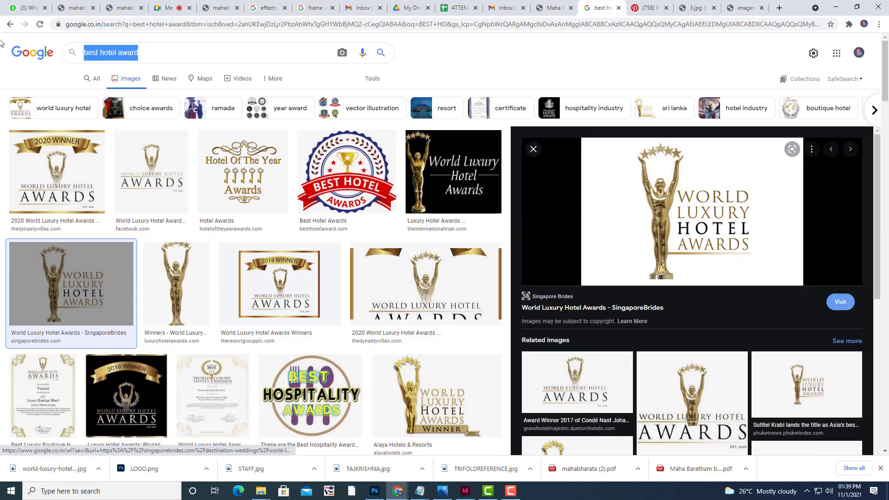
{"action": "type", "text": "CHEFS"}
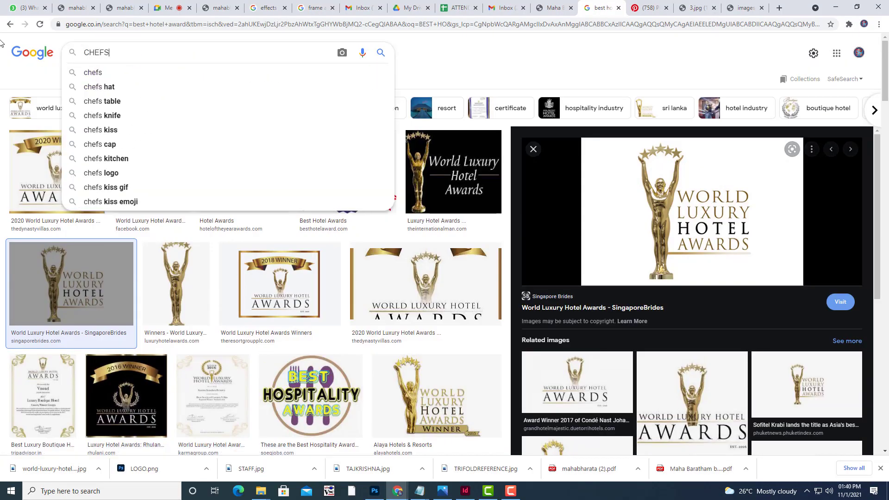
{"action": "key", "text": "Return"}
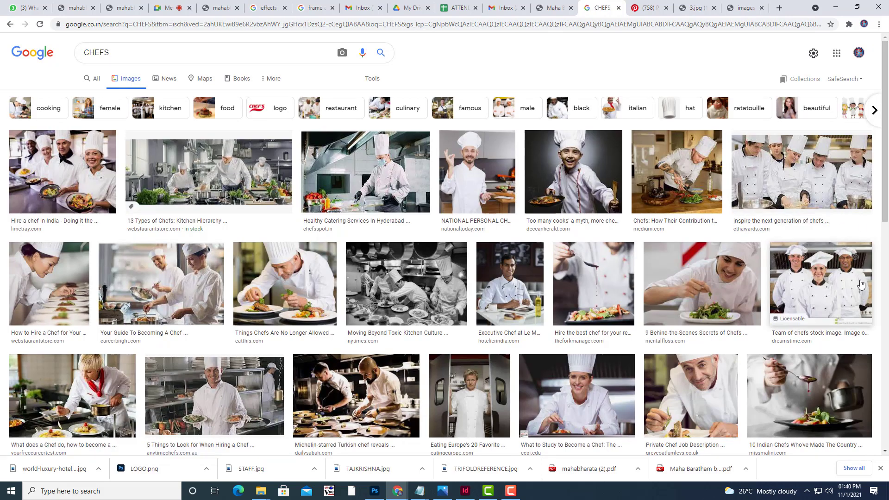
Save the photo of chefs holding plated food as CHEFS.jpg.
{"action": "left_click", "coordinate": [842, 280]}
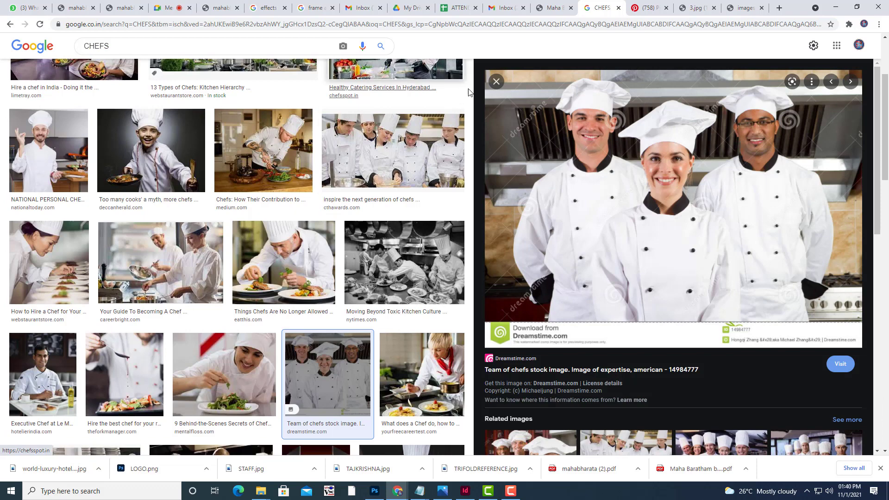
{"action": "left_click", "coordinate": [496, 81]}
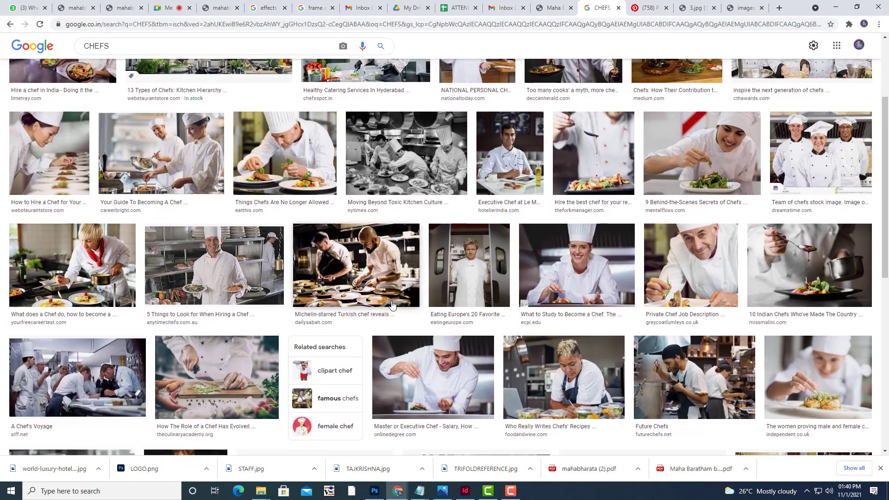
{"action": "scroll", "coordinate": [359, 248], "scroll_direction": "up", "scroll_amount": 3}
{"action": "left_click", "coordinate": [93, 176]}
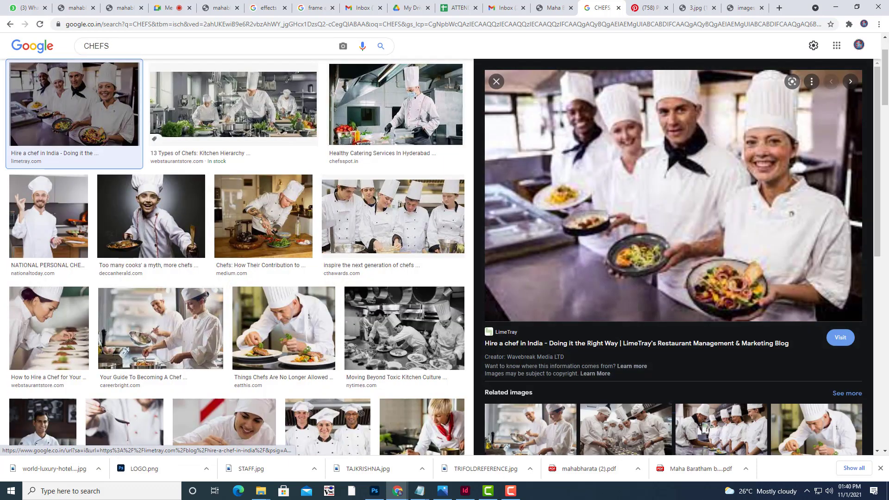
{"action": "right_click", "coordinate": [684, 181]}
{"action": "left_click", "coordinate": [725, 279]}
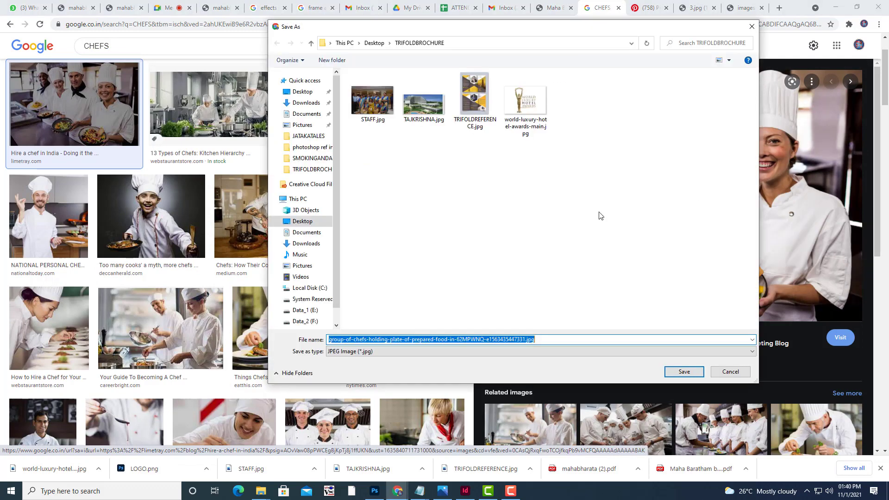
{"action": "key", "text": "BackSpace"}
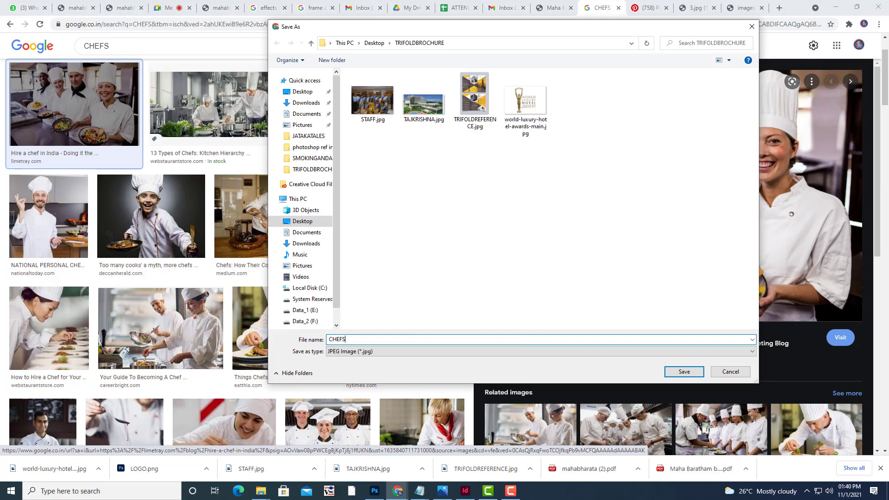
{"action": "type", "text": "CHEFS"}
{"action": "left_click", "coordinate": [684, 372]}
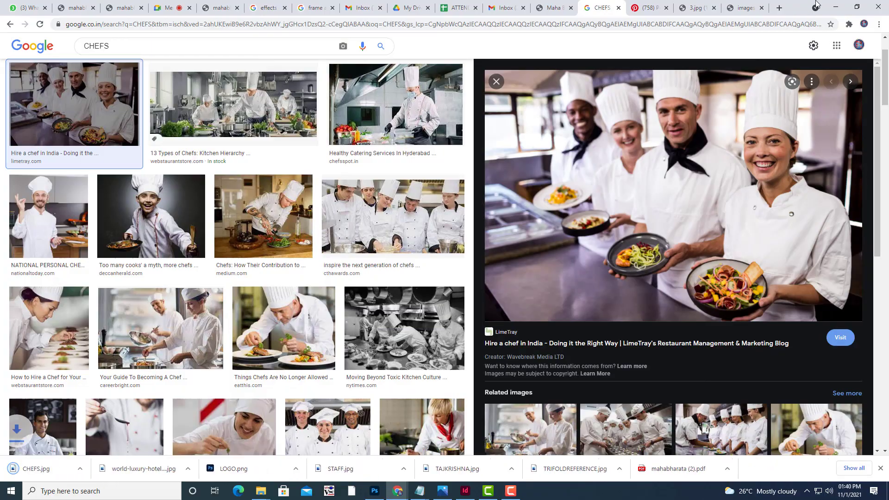
{"action": "left_click", "coordinate": [835, 7]}
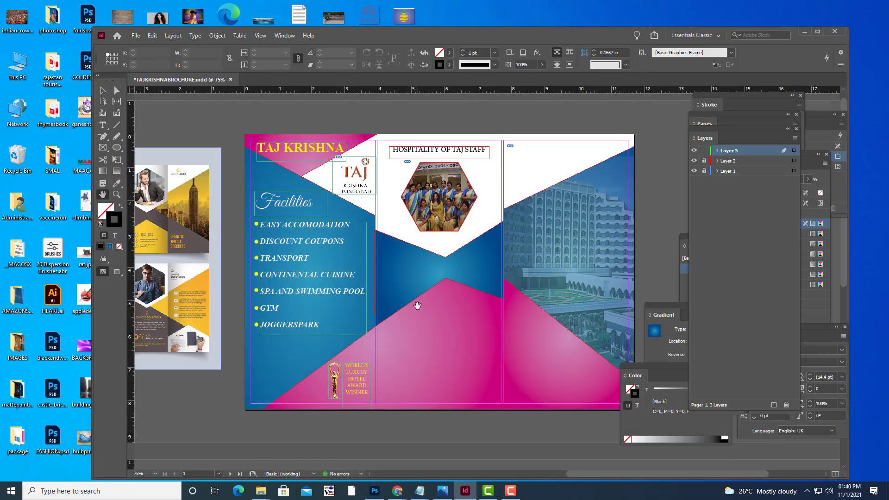
Draw a circle with the Ellipse Tool on the lower middle panel.
{"action": "right_click", "coordinate": [116, 147]}
{"action": "left_click", "coordinate": [151, 170]}
{"action": "left_click_drag", "start_coordinate": [415, 306], "coordinate": [490, 381]}
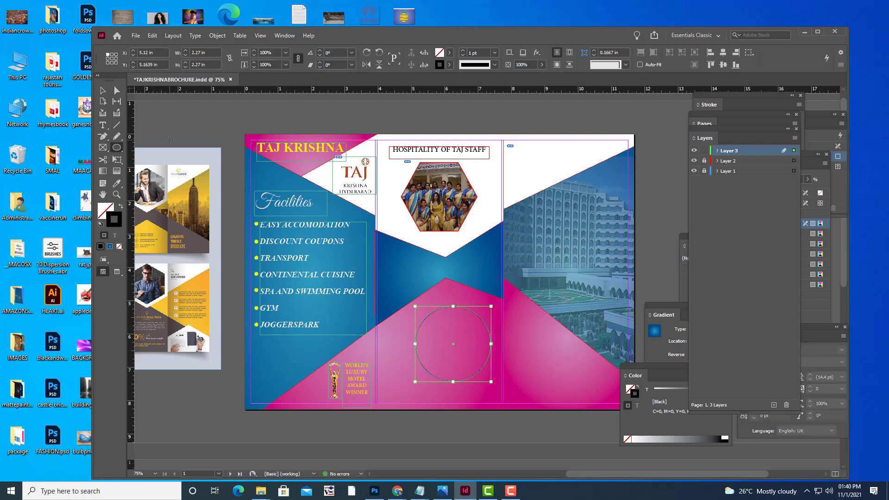
Fill the circle with the red C=15 M=100 Y=100 K=0 swatch and shift it up-left.
{"action": "left_click", "coordinate": [103, 90]}
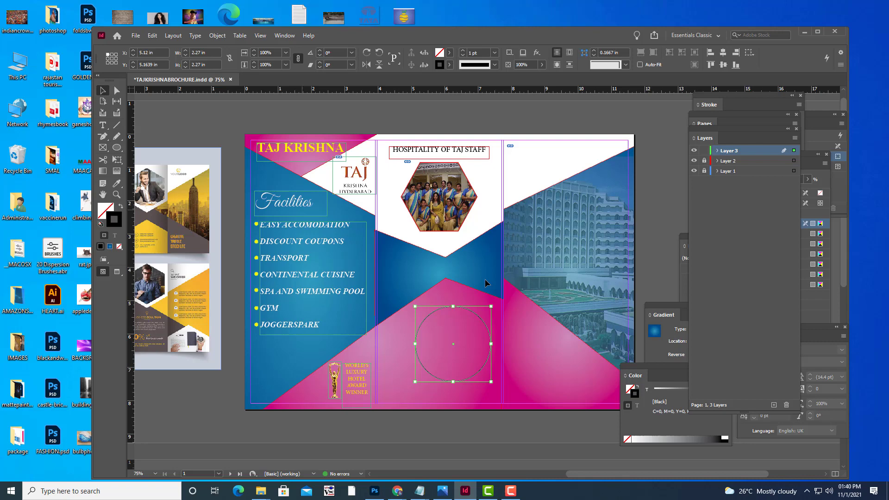
{"action": "left_click", "coordinate": [450, 54]}
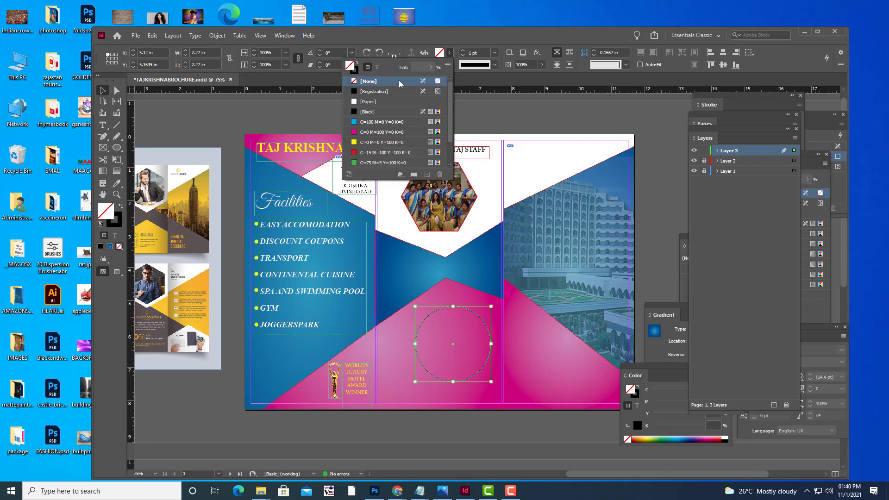
{"action": "left_click", "coordinate": [357, 153]}
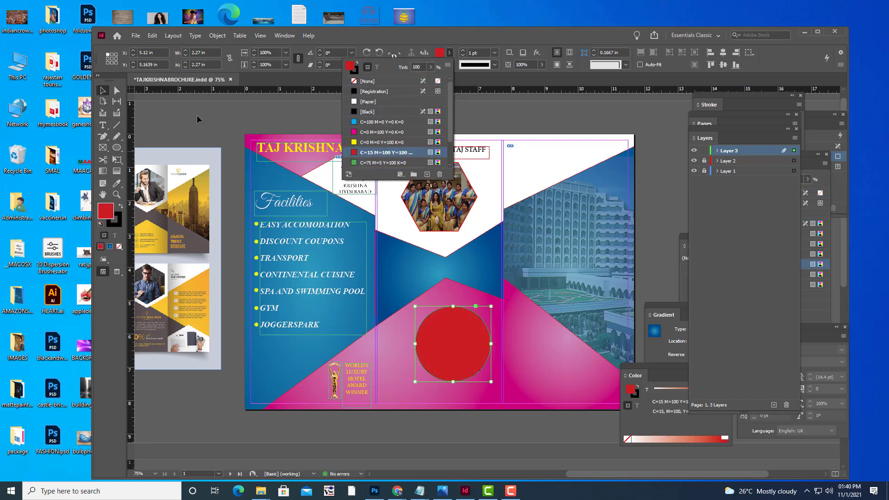
{"action": "left_click", "coordinate": [102, 88]}
{"action": "left_click_drag", "start_coordinate": [475, 329], "coordinate": [463, 324]}
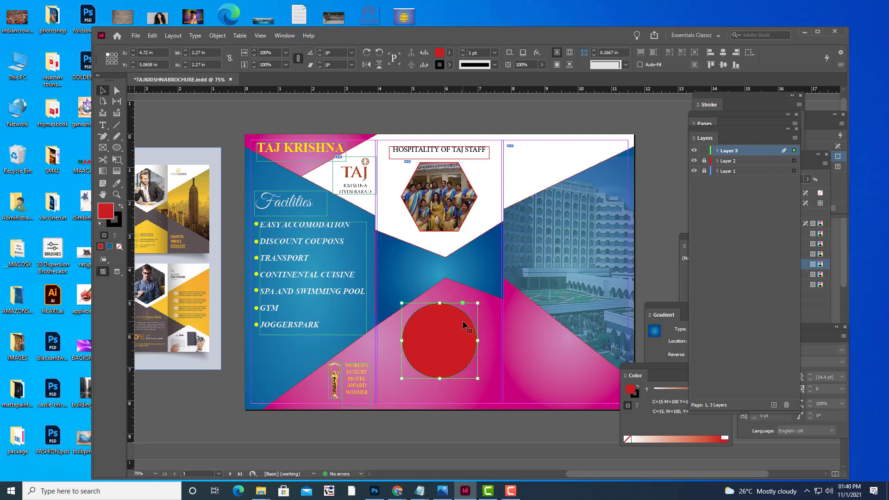
Set the circle's stroke to [None], then reselect it and bring up the Place dialog.
{"action": "left_click", "coordinate": [512, 426]}
{"action": "left_click", "coordinate": [451, 359]}
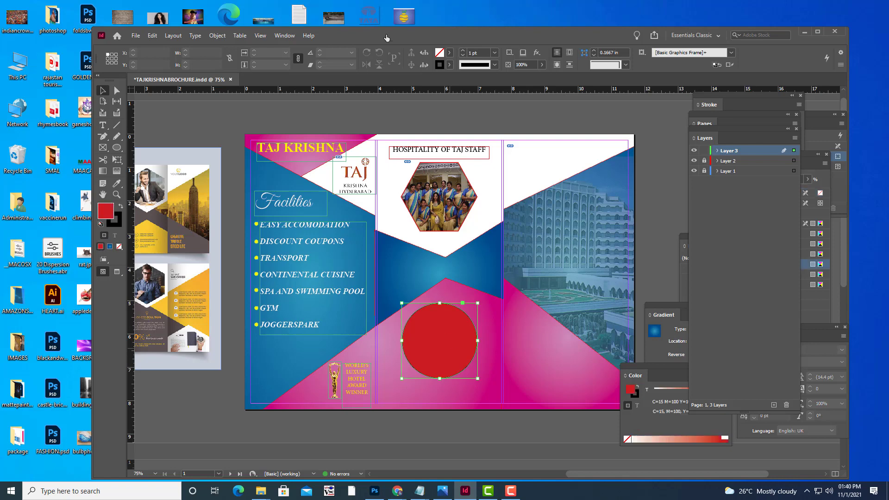
{"action": "left_click", "coordinate": [447, 65]}
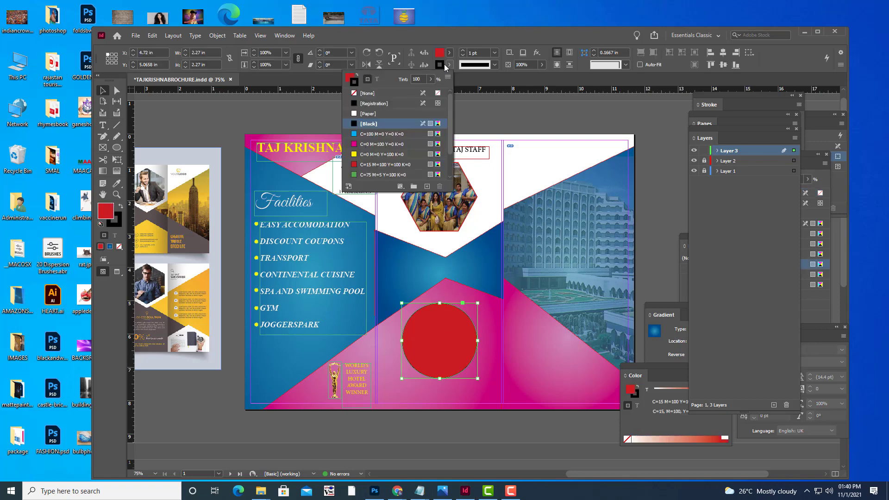
{"action": "left_click", "coordinate": [355, 94]}
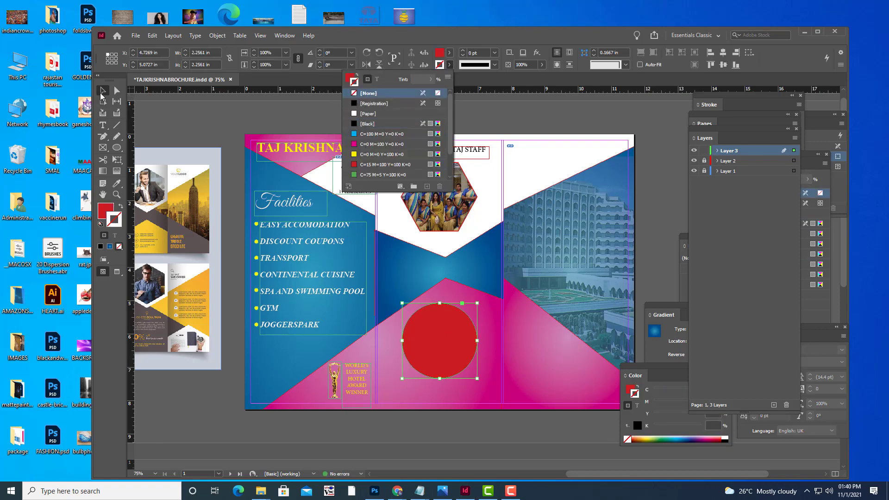
{"action": "left_click", "coordinate": [205, 114]}
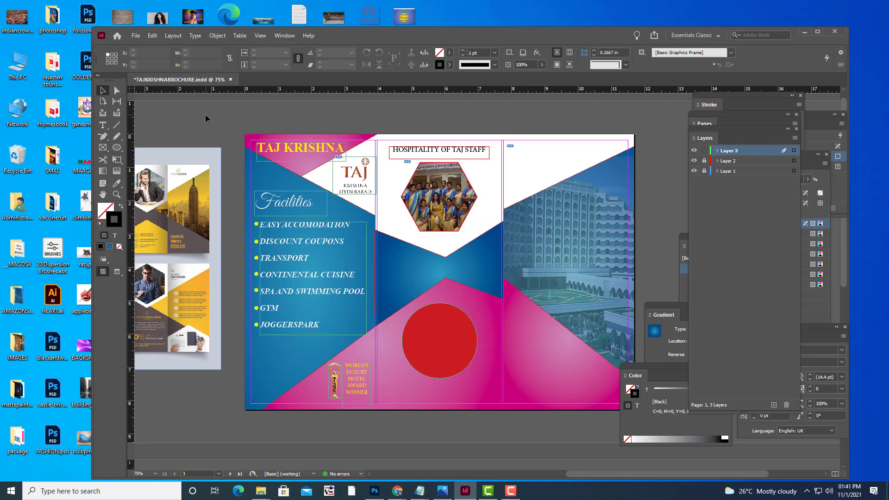
{"action": "left_click", "coordinate": [455, 348]}
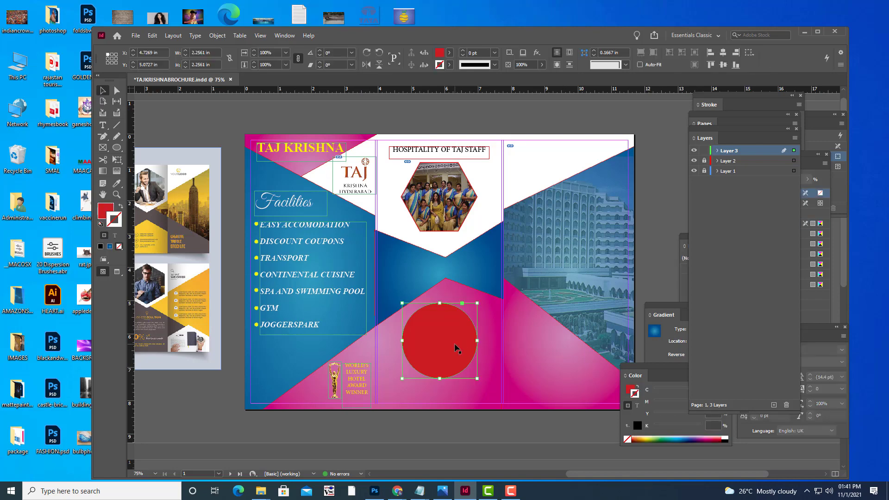
{"action": "key", "text": "ctrl+d"}
Place CHEFS.jpg into the circle and fit it with Fill Frame Proportionally.
{"action": "left_click", "coordinate": [365, 104]}
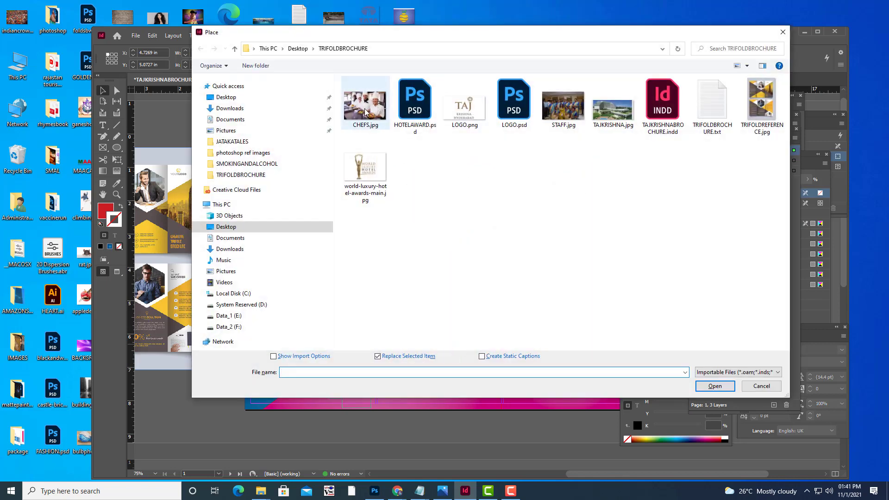
{"action": "left_click", "coordinate": [714, 386]}
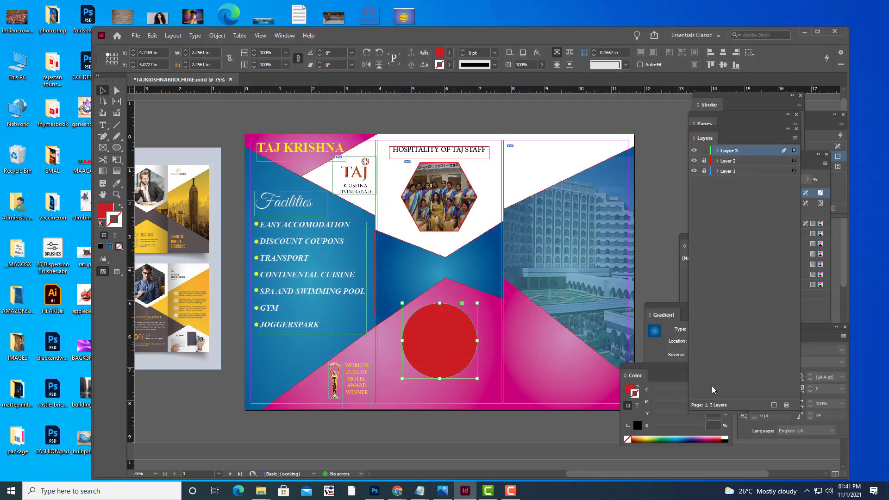
{"action": "right_click", "coordinate": [445, 330]}
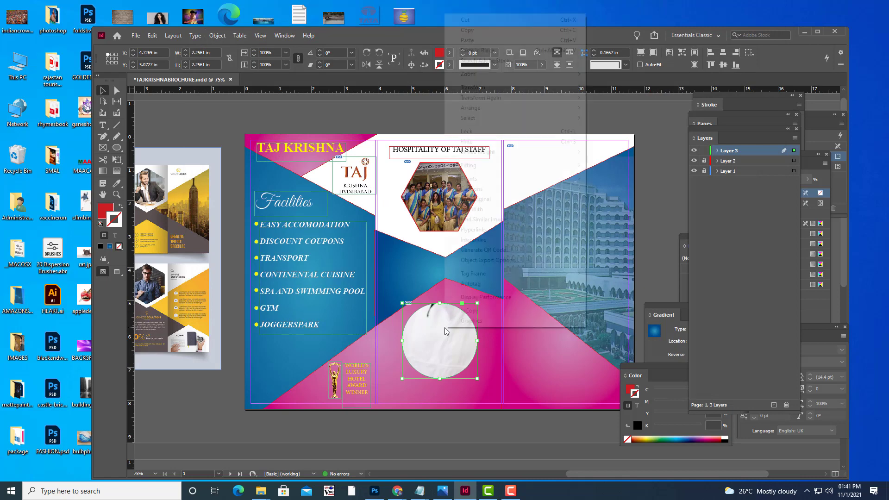
{"action": "mouse_move", "coordinate": [515, 166]}
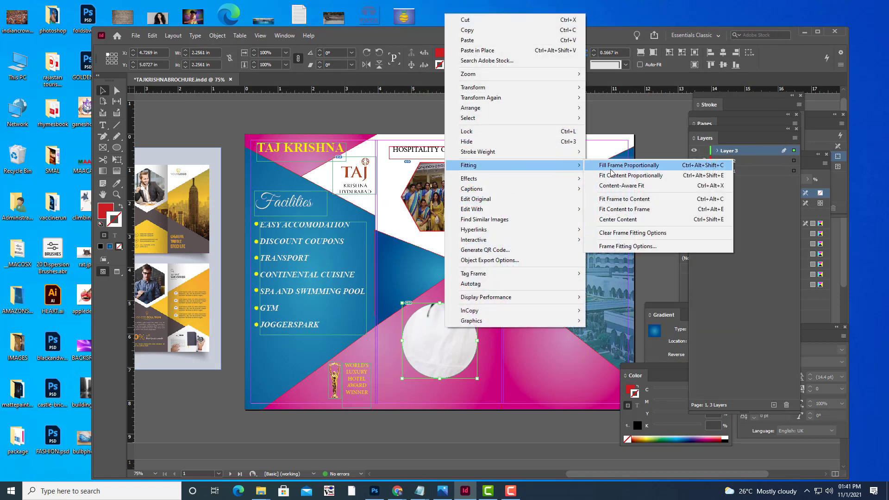
{"action": "left_click", "coordinate": [626, 170]}
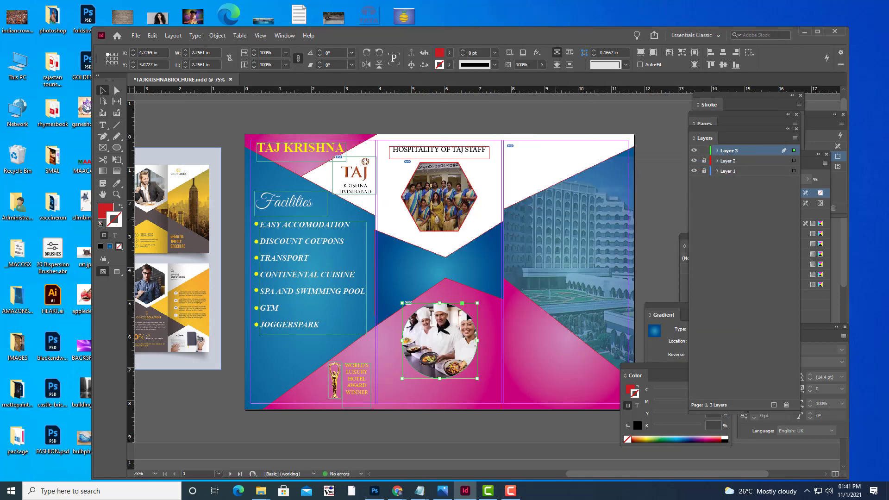
Nudge the chefs circle slightly upward and review the result.
{"action": "left_click", "coordinate": [471, 426]}
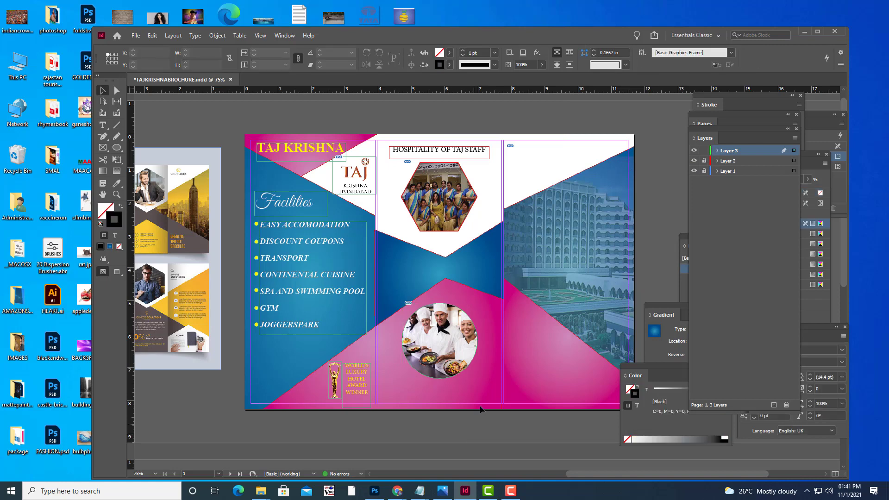
{"action": "left_click", "coordinate": [455, 345]}
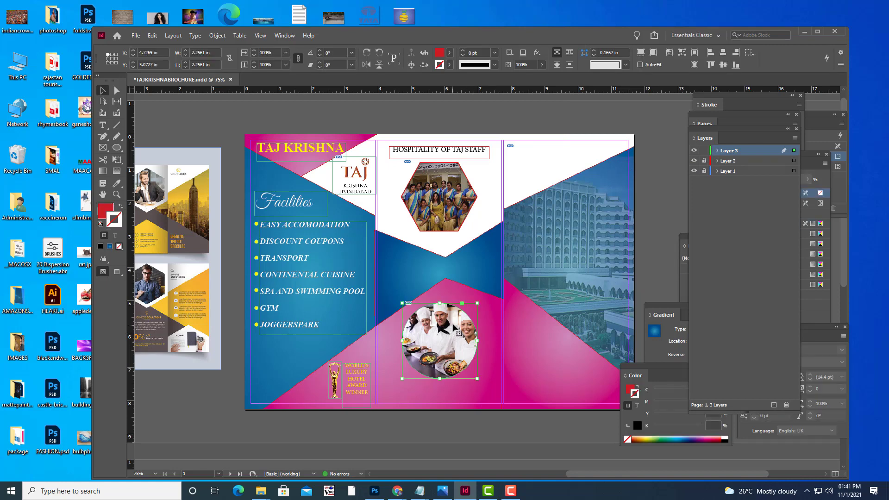
{"action": "left_click_drag", "start_coordinate": [456, 326], "coordinate": [457, 322]}
{"action": "left_click", "coordinate": [532, 442]}
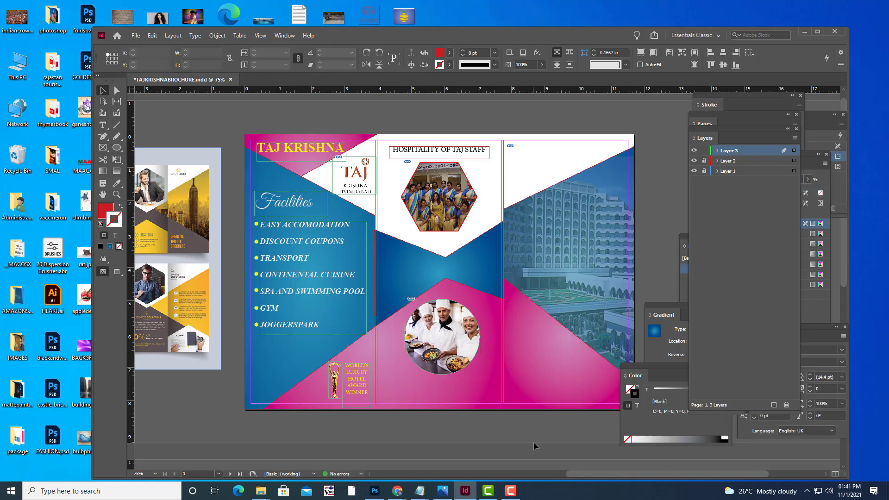
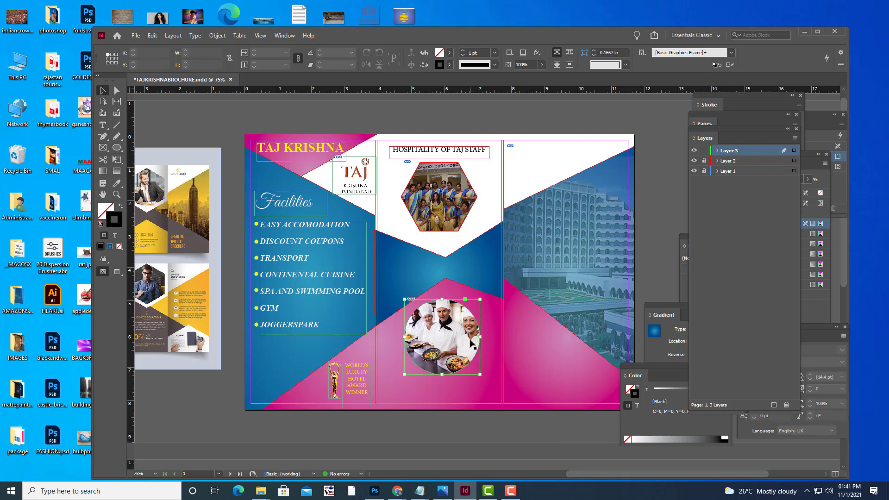
Give the circular chef photo frame a yellow outline 2 pt thick.
{"action": "left_click", "coordinate": [472, 345]}
{"action": "left_click", "coordinate": [447, 65]}
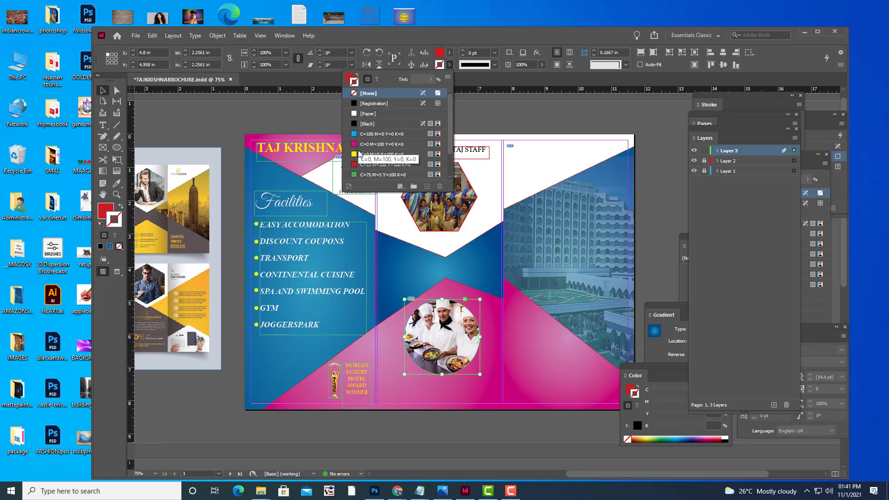
{"action": "left_click", "coordinate": [380, 154]}
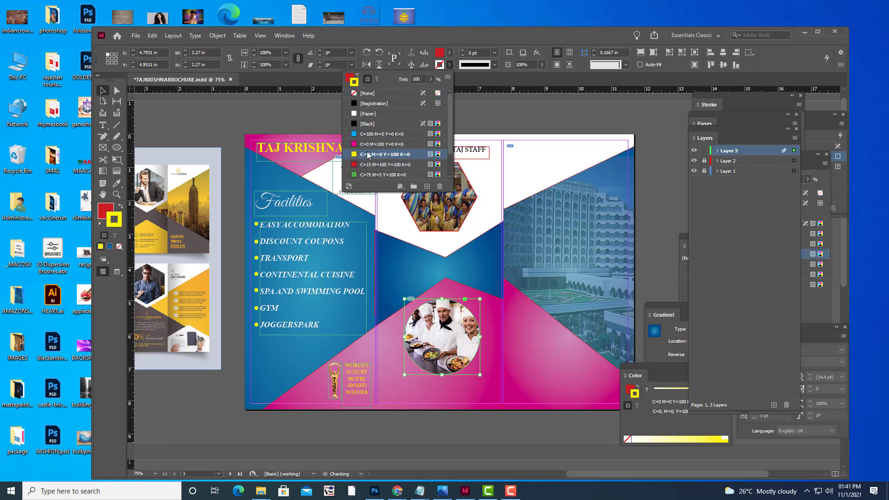
{"action": "left_click", "coordinate": [494, 53]}
{"action": "left_click", "coordinate": [494, 52]}
{"action": "left_click", "coordinate": [481, 112]}
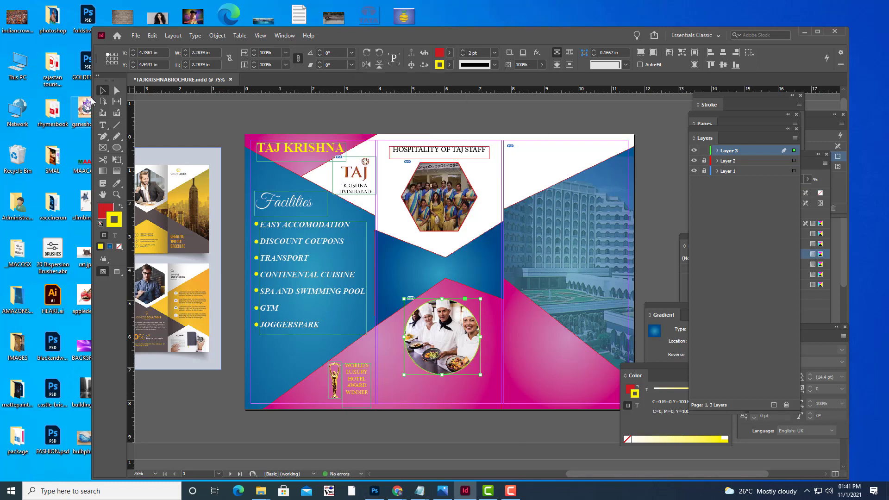
{"action": "left_click", "coordinate": [178, 115]}
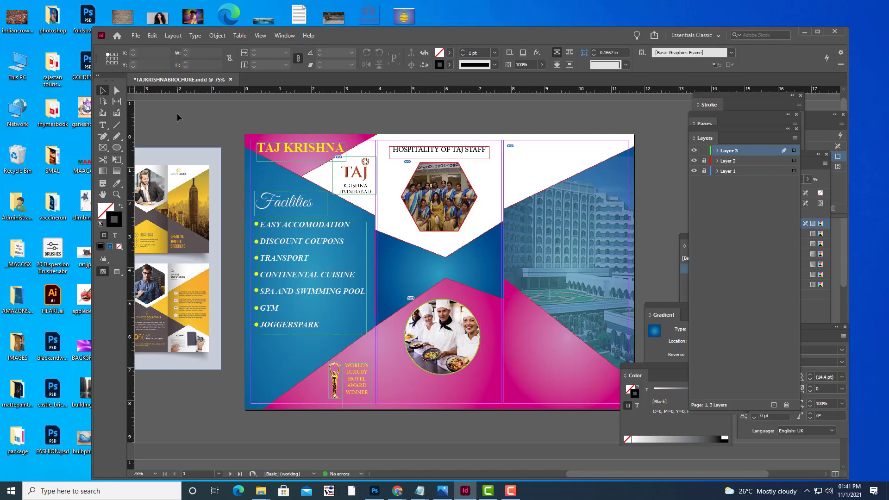
Shift the chef photo up inside its circle and nudge the circle frame slightly.
{"action": "left_click", "coordinate": [460, 345]}
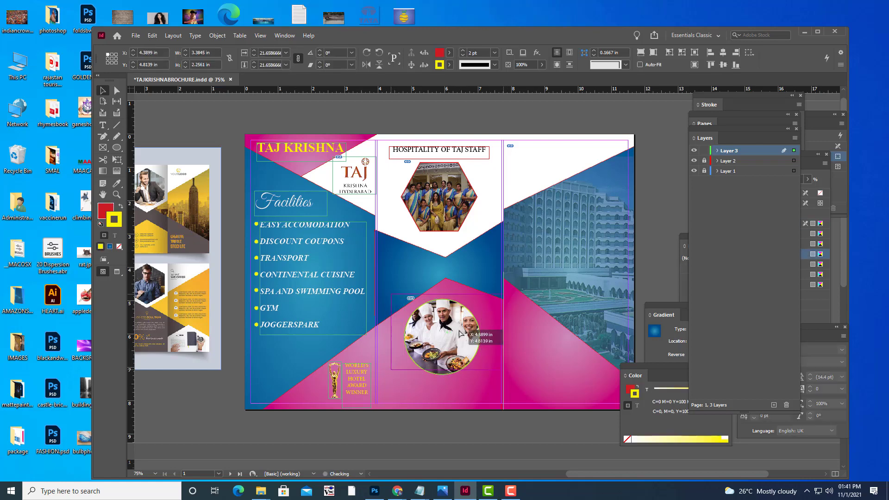
{"action": "left_click_drag", "start_coordinate": [460, 333], "coordinate": [460, 333]}
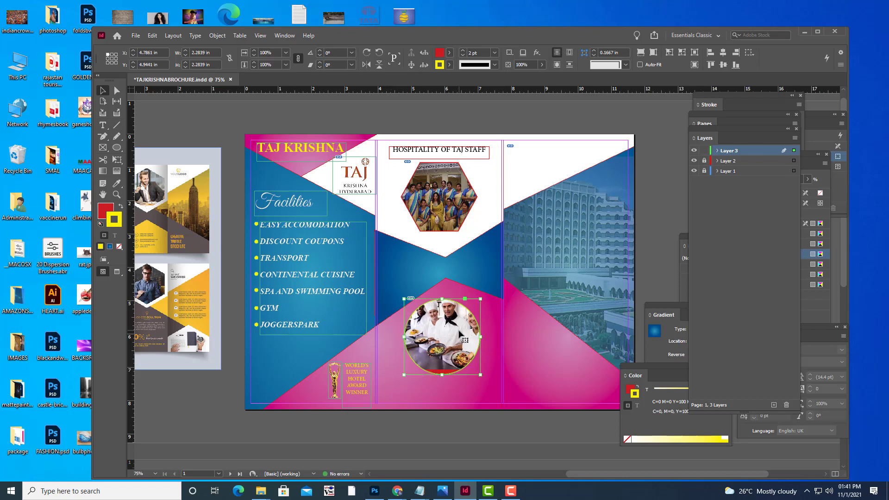
{"action": "key", "text": "Escape"}
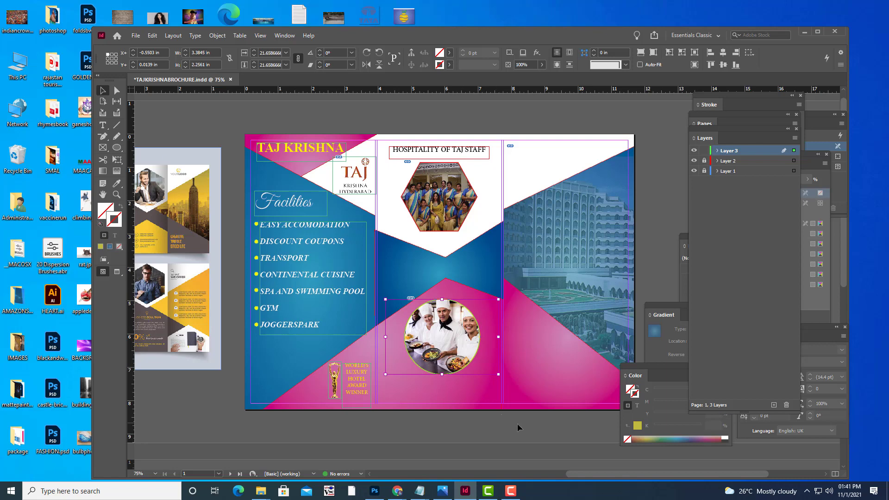
{"action": "left_click", "coordinate": [517, 423]}
{"action": "key", "text": "e"}
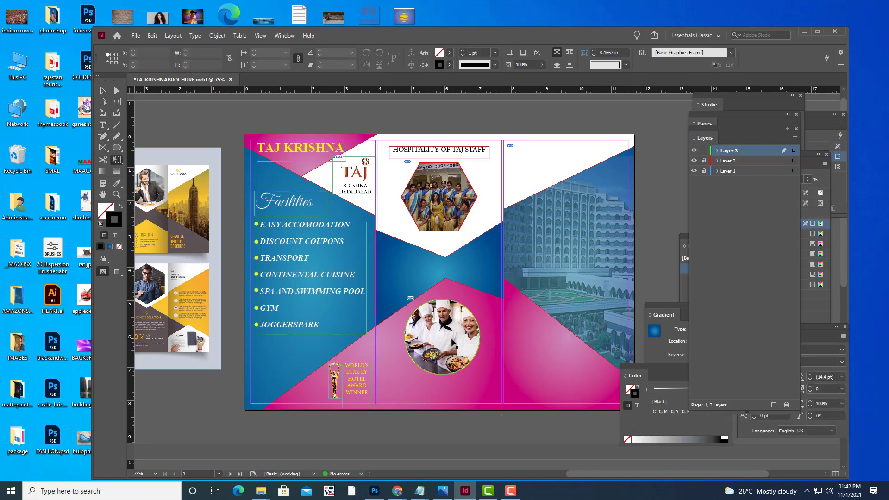
{"action": "left_click", "coordinate": [452, 329]}
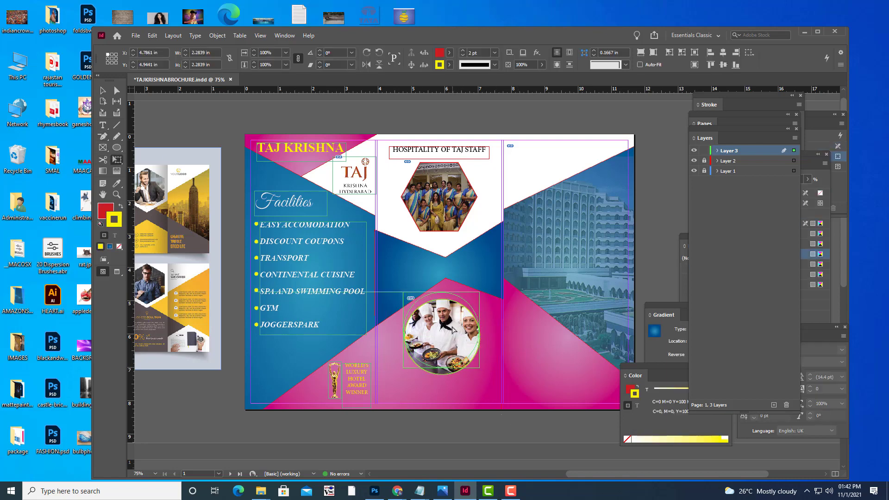
{"action": "left_click_drag", "start_coordinate": [452, 329], "coordinate": [451, 324]}
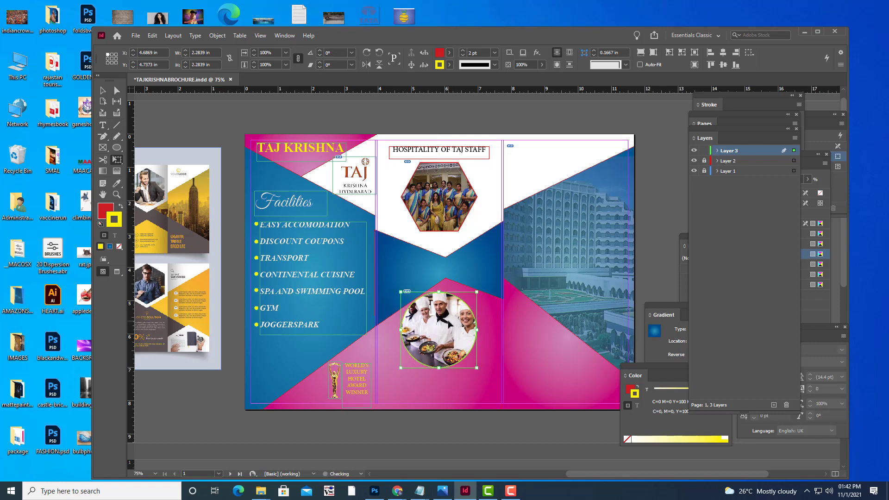
Switch the chef frame to high-quality display and preview the page without guides.
{"action": "right_click", "coordinate": [448, 320]}
{"action": "mouse_move", "coordinate": [517, 289]}
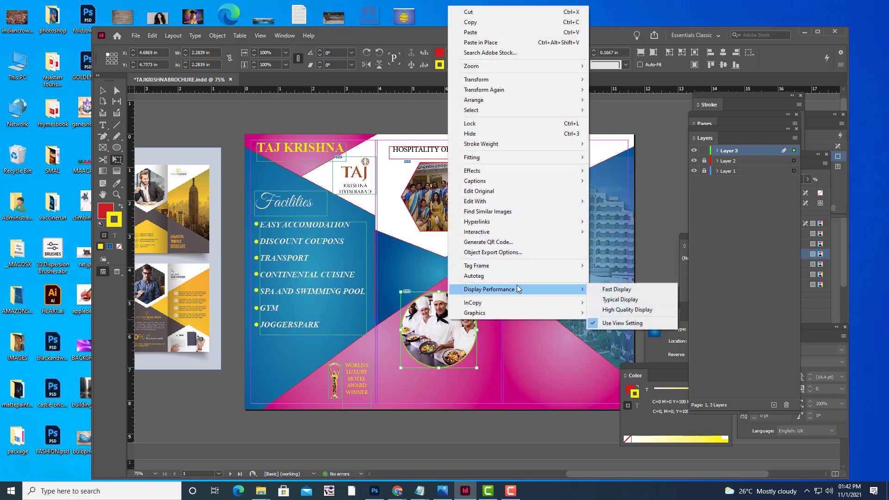
{"action": "left_click", "coordinate": [630, 310]}
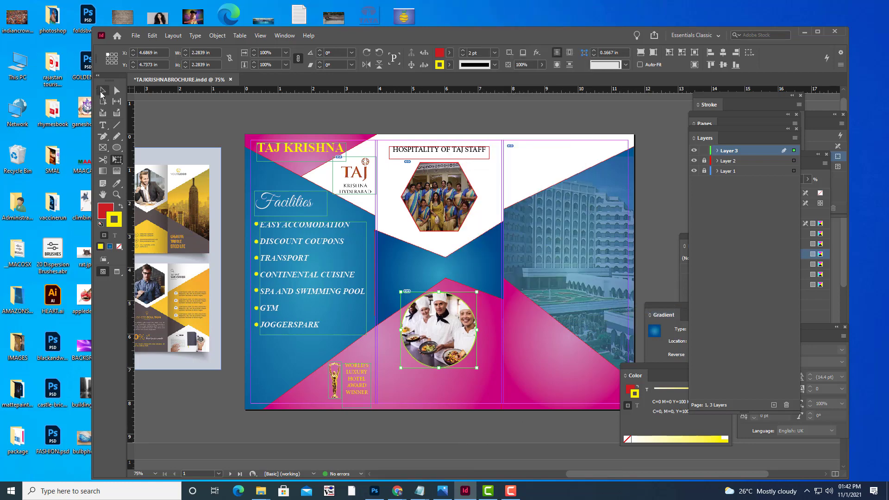
{"action": "left_click", "coordinate": [465, 425]}
{"action": "key", "text": "w"}
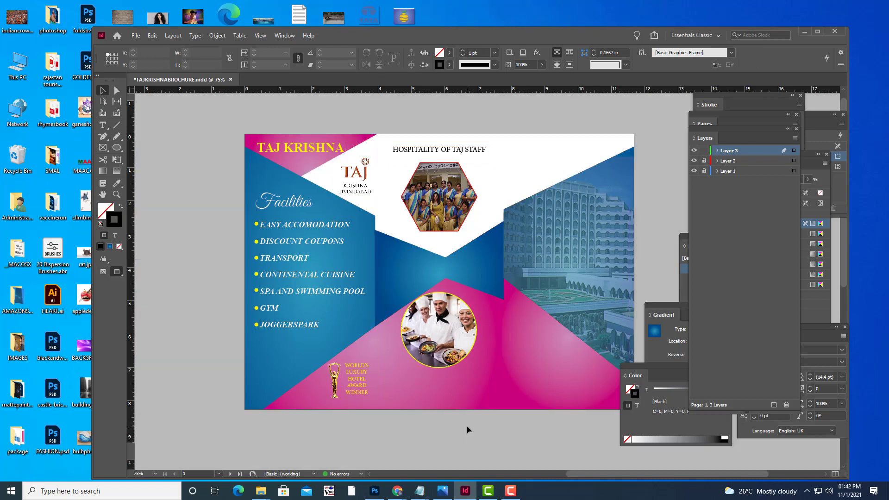
{"action": "key", "text": "w"}
Reposition the chef photo within the circle and check it in Preview.
{"action": "left_click", "coordinate": [443, 338]}
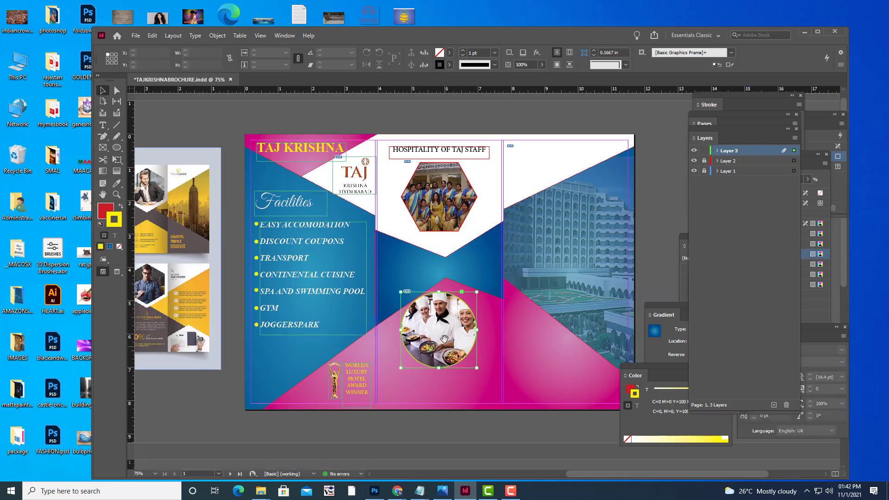
{"action": "left_click_drag", "start_coordinate": [443, 338], "coordinate": [453, 343]}
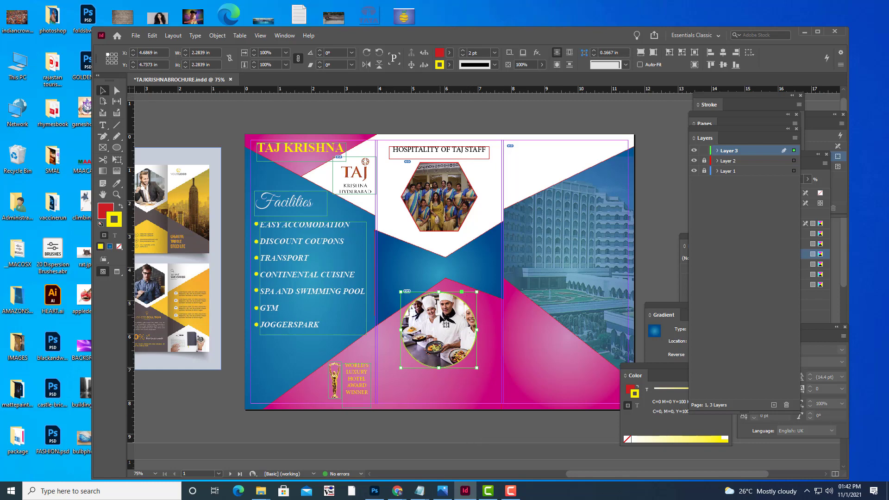
{"action": "left_click_drag", "start_coordinate": [445, 321], "coordinate": [442, 316]}
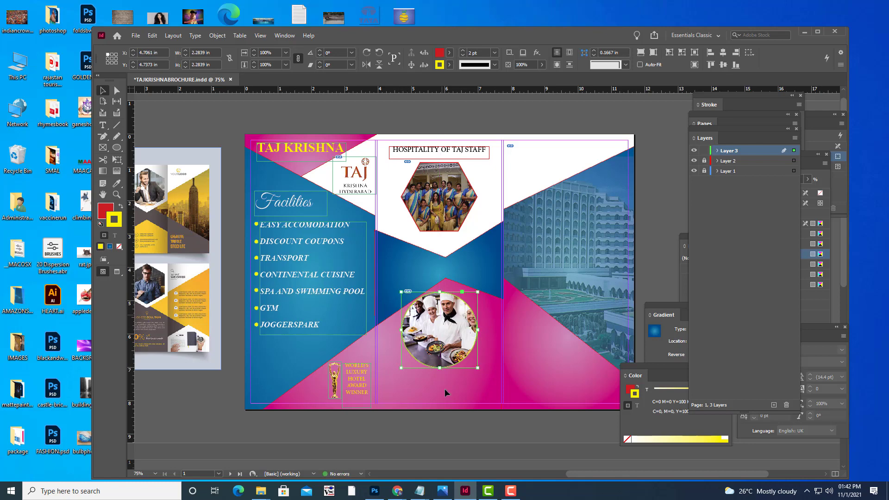
{"action": "key", "text": "w"}
{"action": "left_click", "coordinate": [456, 425]}
{"action": "key", "text": "w"}
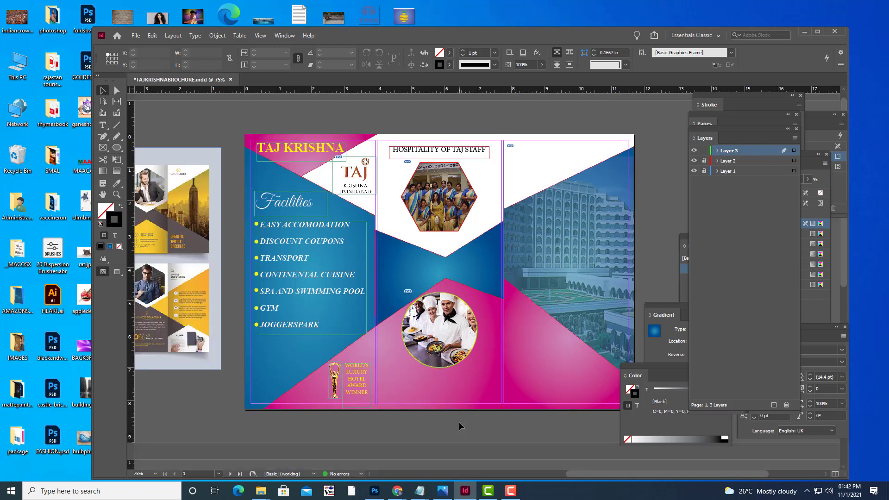
{"action": "key", "text": "t"}
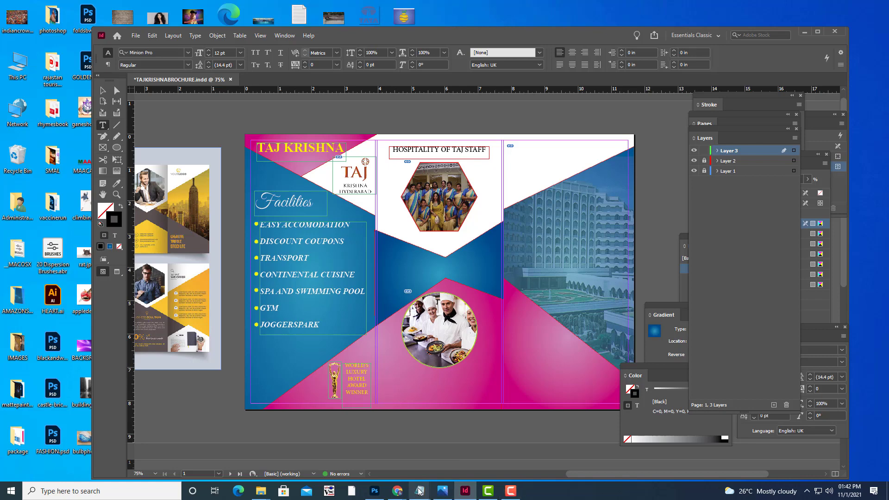
Copy 'BEST CHEFS OF ACROSS THE WORLD' from TRIFOLDBROCHURE.txt into a new frame below the chef photo.
{"action": "mouse_move", "coordinate": [419, 490]}
{"action": "left_click", "coordinate": [495, 445]}
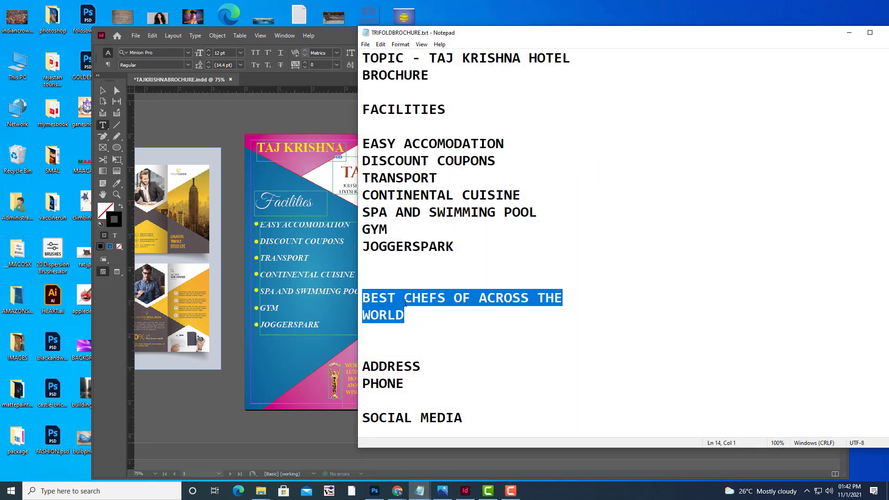
{"action": "right_click", "coordinate": [406, 302]}
{"action": "left_click", "coordinate": [426, 332]}
{"action": "left_click", "coordinate": [849, 33]}
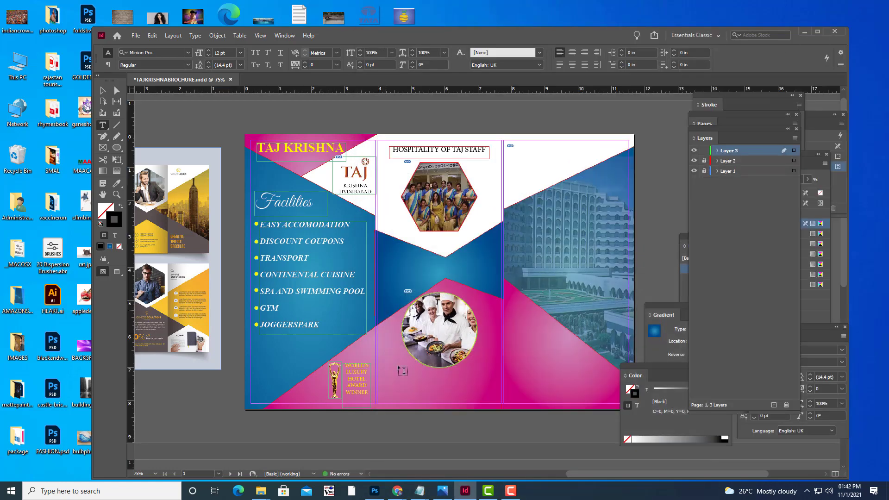
{"action": "left_click_drag", "start_coordinate": [382, 374], "coordinate": [500, 397]}
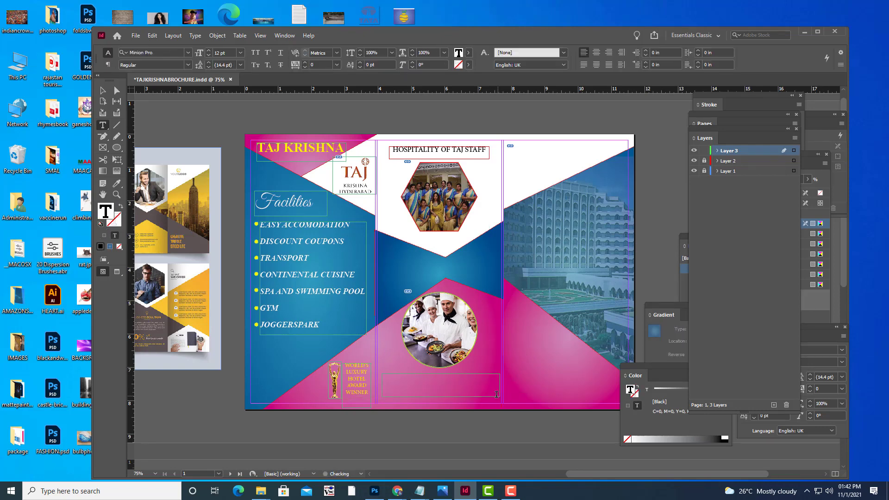
{"action": "key", "text": "ctrl+v"}
{"action": "key", "text": "ctrl+a"}
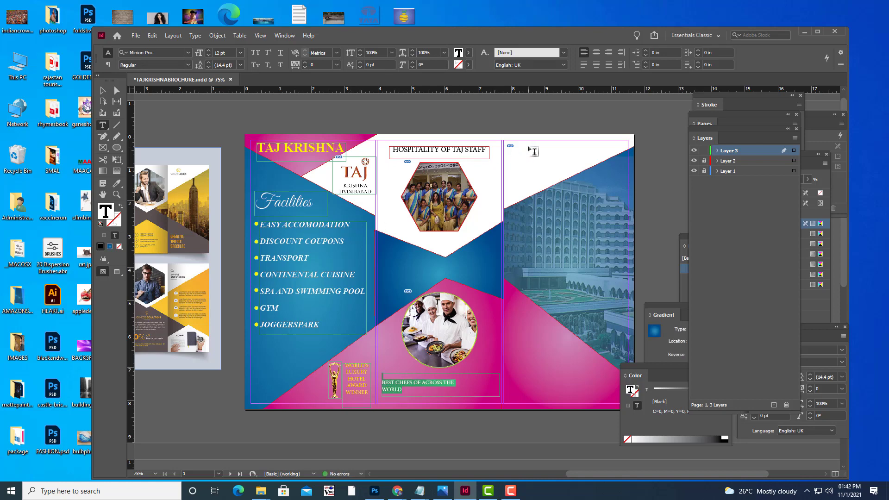
Set the caption in Times New Roman Bold, delete 'OF' and break the line after BEST CHEFS.
{"action": "left_click", "coordinate": [162, 53]}
{"action": "type", "text": "T"}
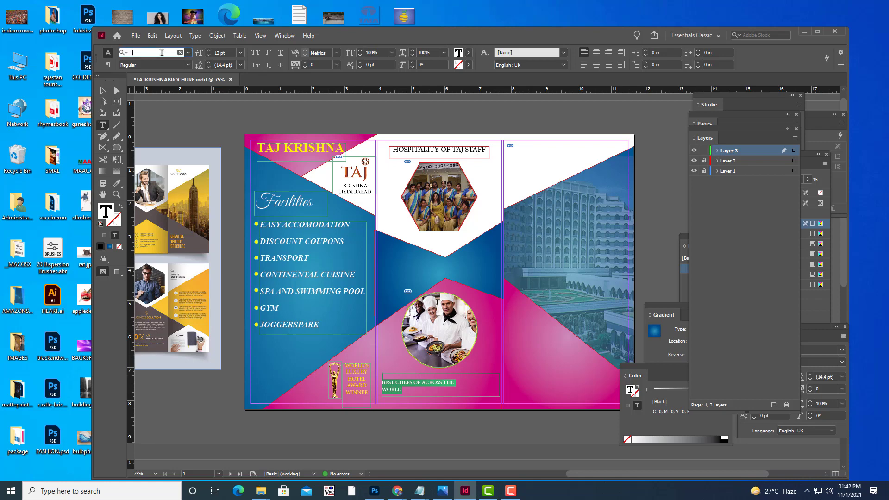
{"action": "type", "text": "IM"}
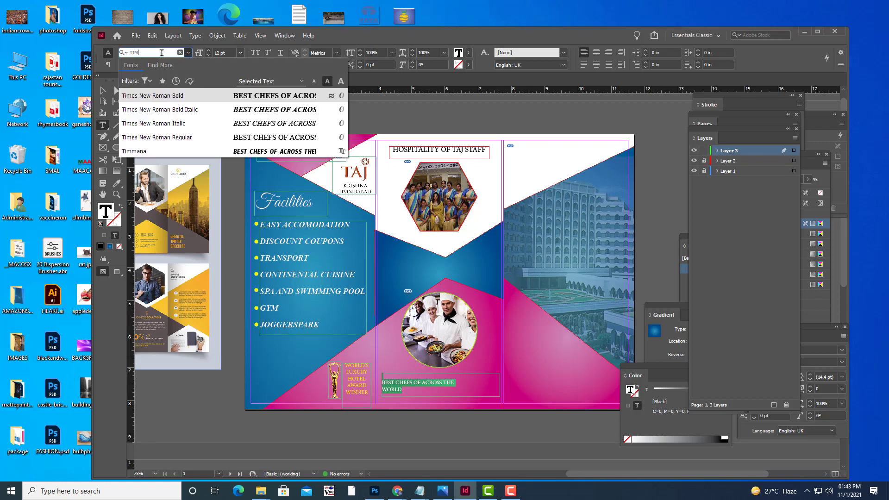
{"action": "left_click", "coordinate": [158, 94]}
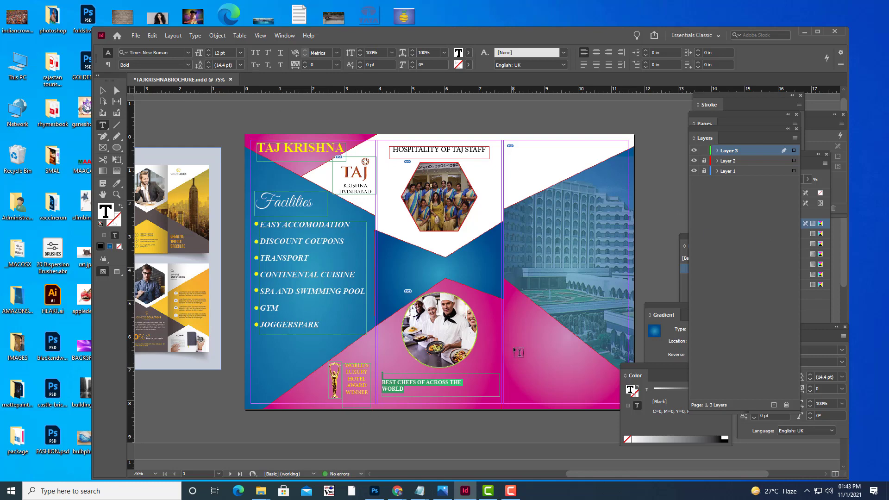
{"action": "left_click", "coordinate": [425, 381]}
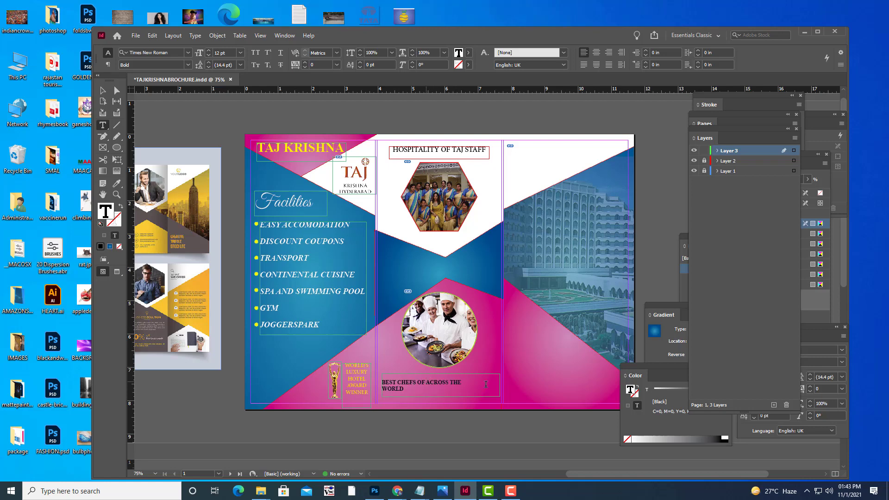
{"action": "key", "text": "BackSpace"}
{"action": "key", "text": "BackSpace"}
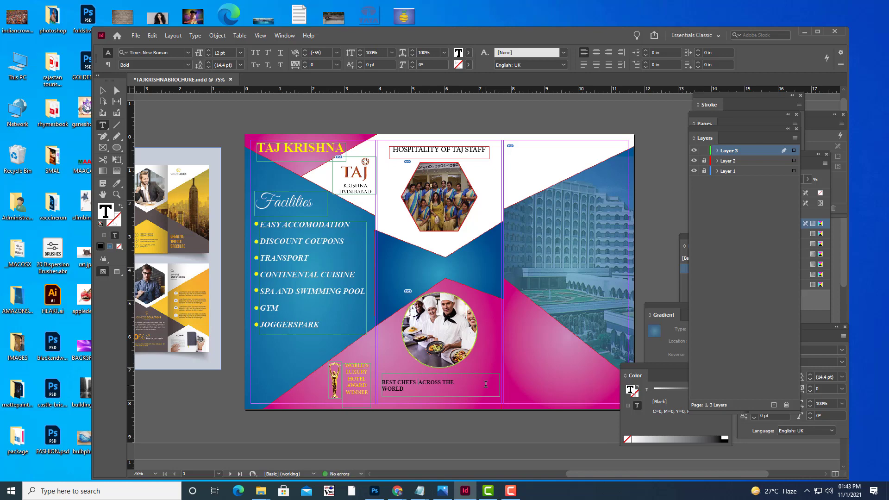
{"action": "key", "text": "Return"}
Make the caption frame taller and pull WORLD up onto the ACROSS THE line.
{"action": "left_click", "coordinate": [103, 90]}
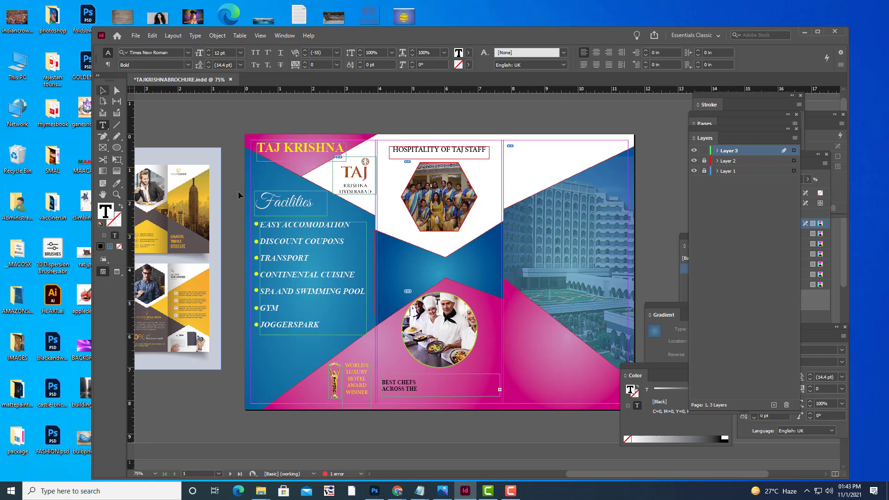
{"action": "left_click", "coordinate": [434, 399]}
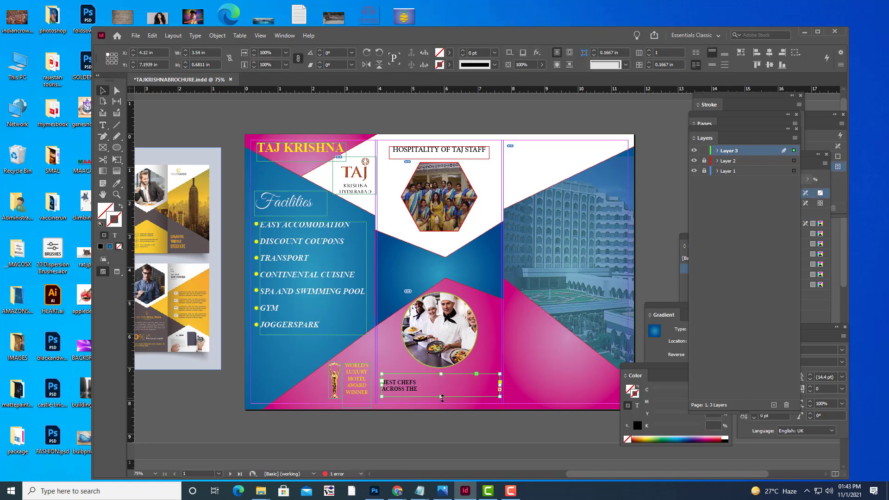
{"action": "left_click_drag", "start_coordinate": [441, 403], "coordinate": [441, 415]}
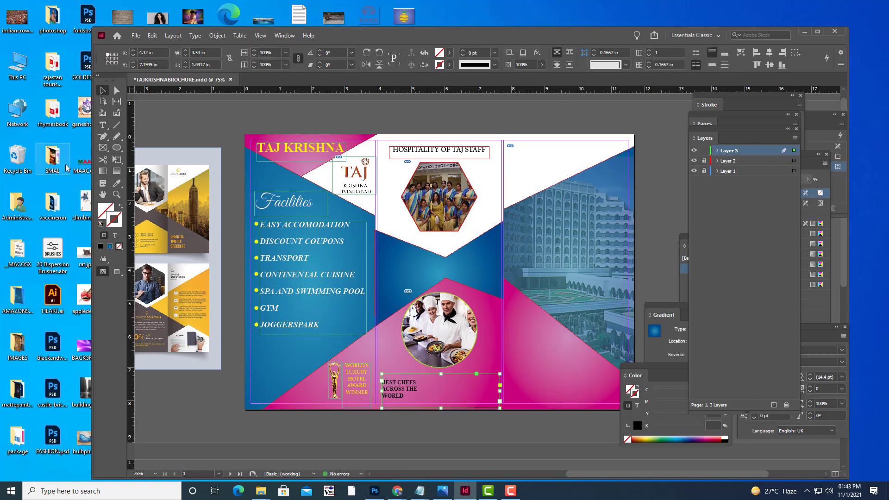
{"action": "left_click", "coordinate": [103, 125]}
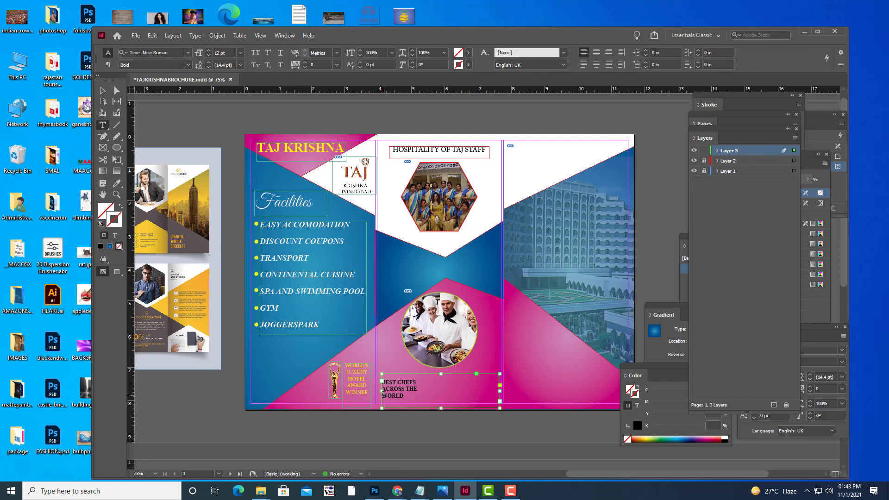
{"action": "left_click", "coordinate": [383, 394]}
{"action": "key", "text": "BackSpace"}
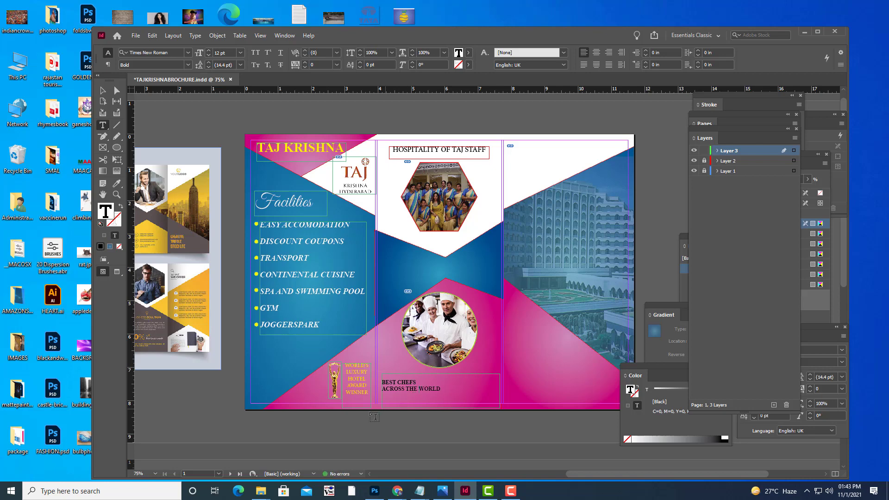
Centre both caption lines, enlarge them to 18 pt and colour them yellow.
{"action": "left_click_drag", "start_coordinate": [442, 388], "coordinate": [381, 380]}
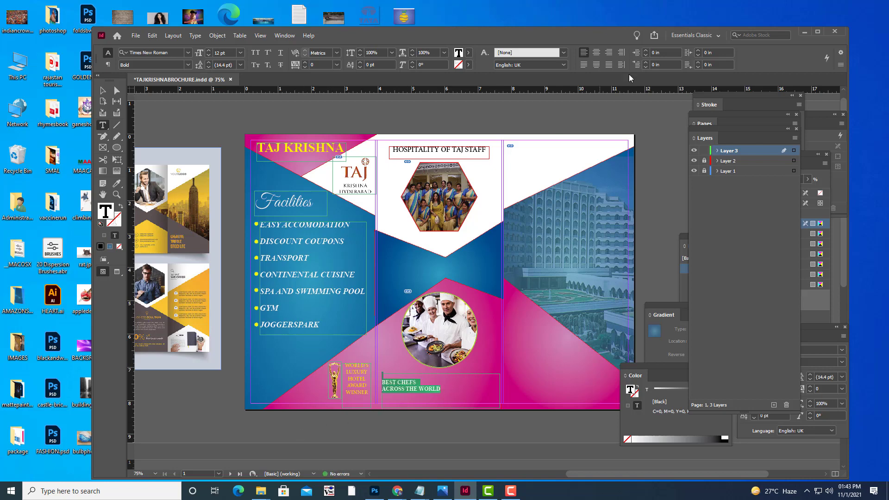
{"action": "left_click", "coordinate": [595, 53]}
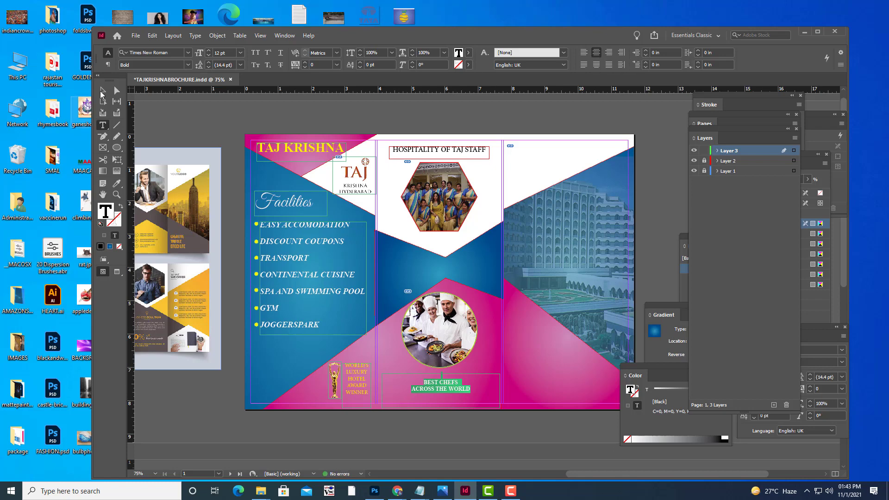
{"action": "key", "text": "ctrl+shift+period"}
{"action": "key", "text": "ctrl+shift+period"}
{"action": "key", "text": "ctrl+shift+period"}
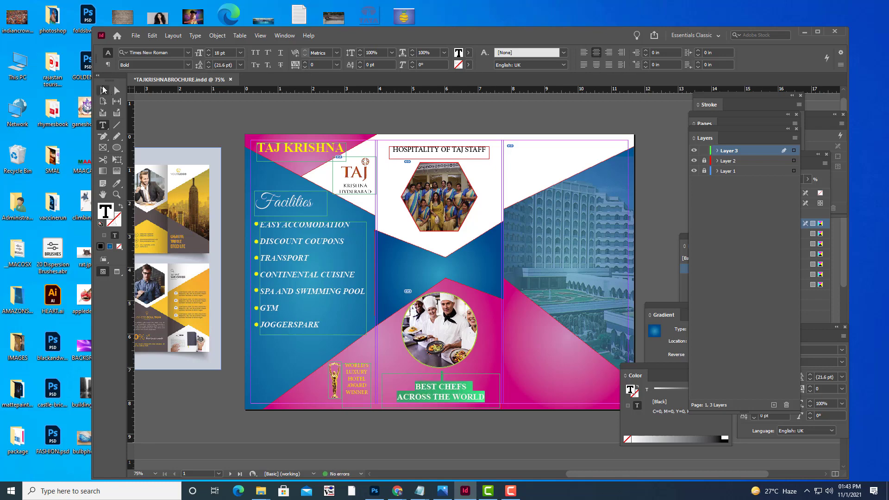
{"action": "left_click", "coordinate": [468, 52]}
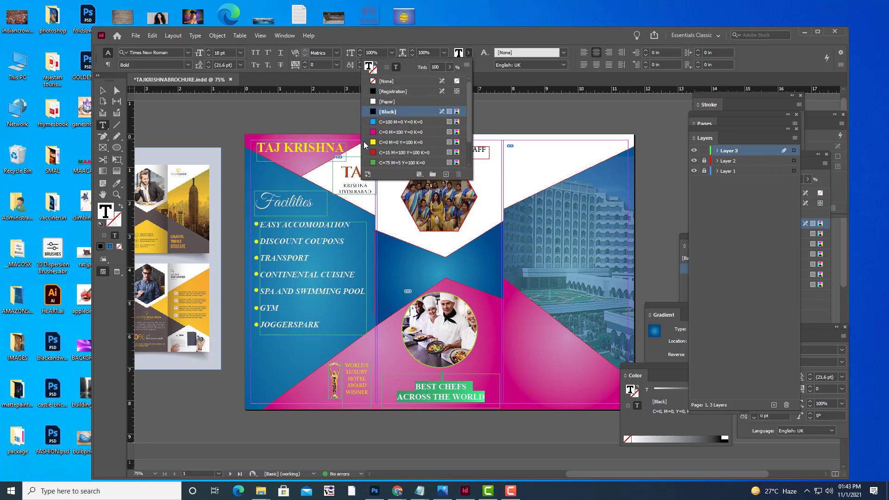
{"action": "left_click", "coordinate": [378, 142]}
Nudge the caption frame up slightly with the arrow keys.
{"action": "left_click", "coordinate": [103, 91]}
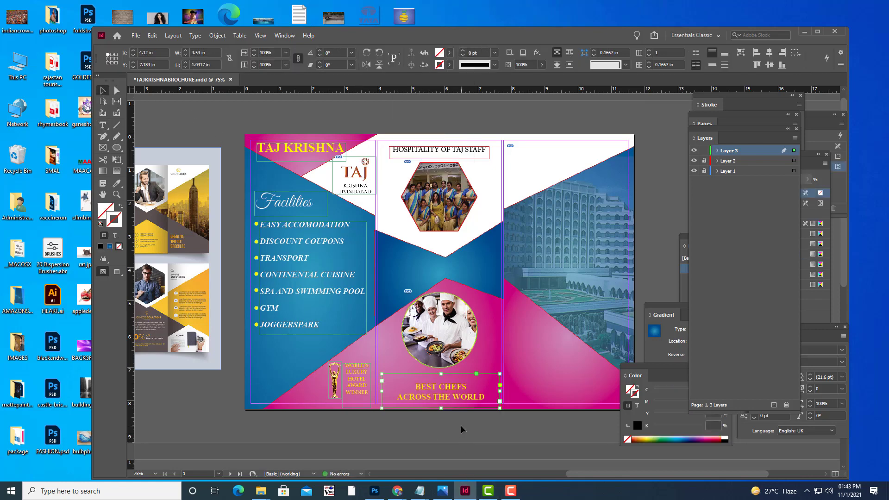
{"action": "key", "text": "Up"}
{"action": "key", "text": "Up"}
{"action": "key", "text": "Up"}
{"action": "key", "text": "Up"}
{"action": "key", "text": "Up"}
{"action": "key", "text": "Up"}
{"action": "key", "text": "Up"}
{"action": "key", "text": "Up"}
{"action": "key", "text": "Up"}
{"action": "key", "text": "Up"}
{"action": "key", "text": "Up"}
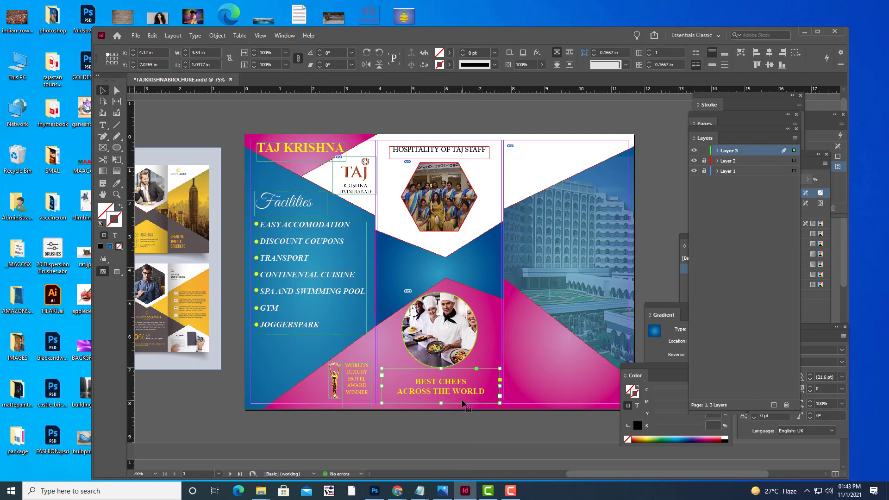
{"action": "key", "text": "Up"}
{"action": "key", "text": "Up"}
{"action": "key", "text": "Up"}
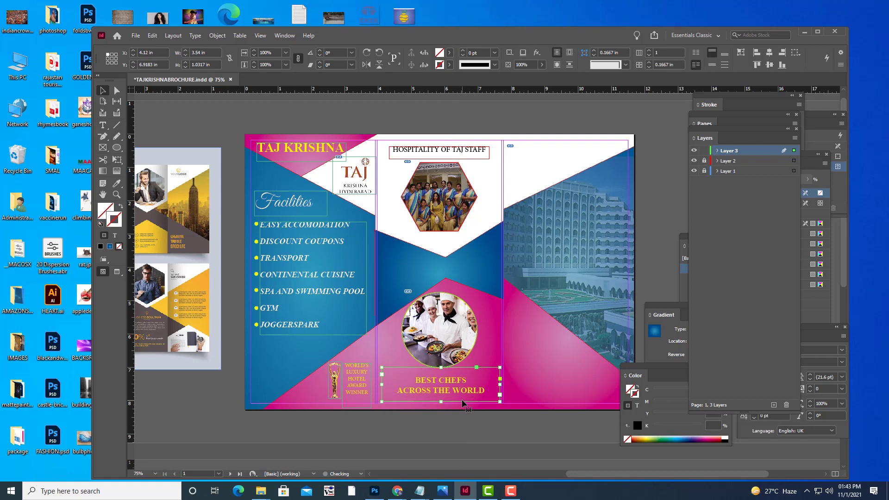
{"action": "key", "text": "Up"}
{"action": "key", "text": "Up"}
{"action": "key", "text": "Up"}
{"action": "key", "text": "Up"}
{"action": "key", "text": "Up"}
{"action": "key", "text": "Up"}
{"action": "key", "text": "Up"}
{"action": "key", "text": "Up"}
{"action": "key", "text": "Up"}
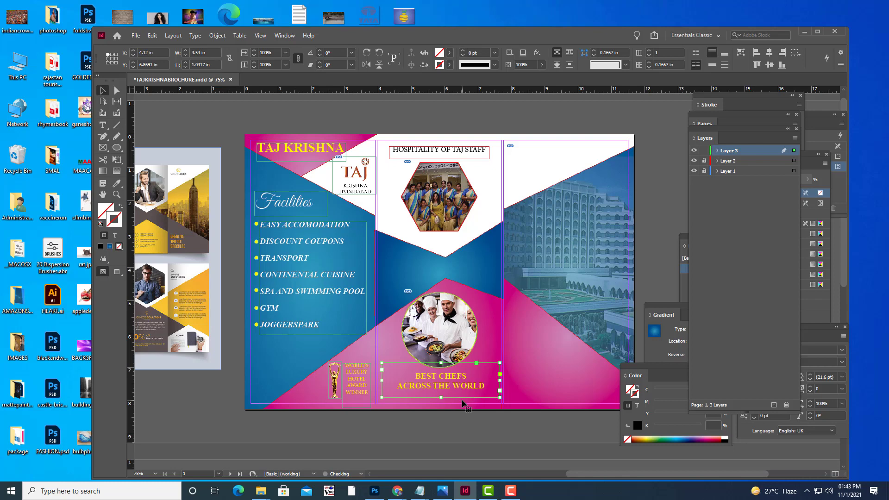
{"action": "key", "text": "Down"}
{"action": "key", "text": "Down"}
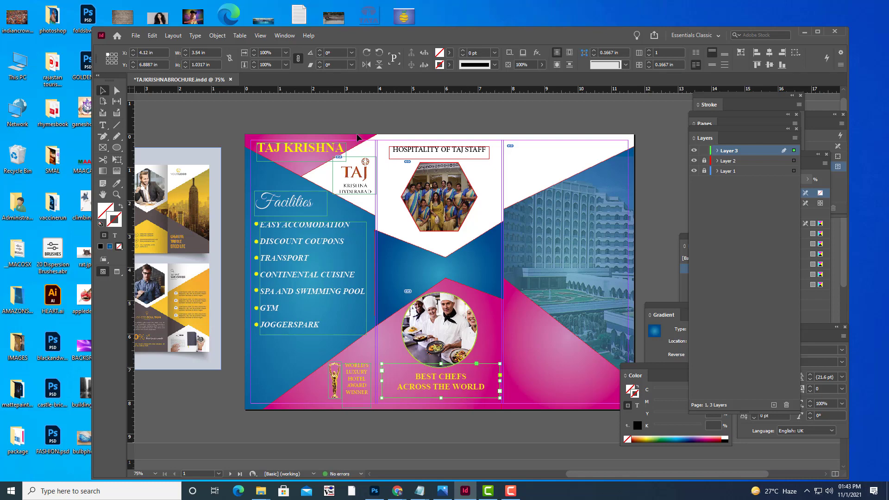
{"action": "key", "text": "w"}
{"action": "left_click", "coordinate": [213, 107]}
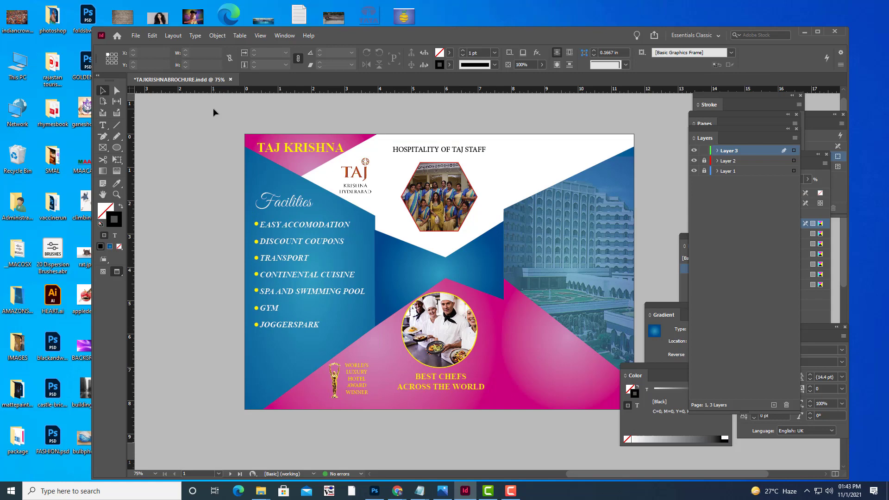
{"action": "key", "text": "w"}
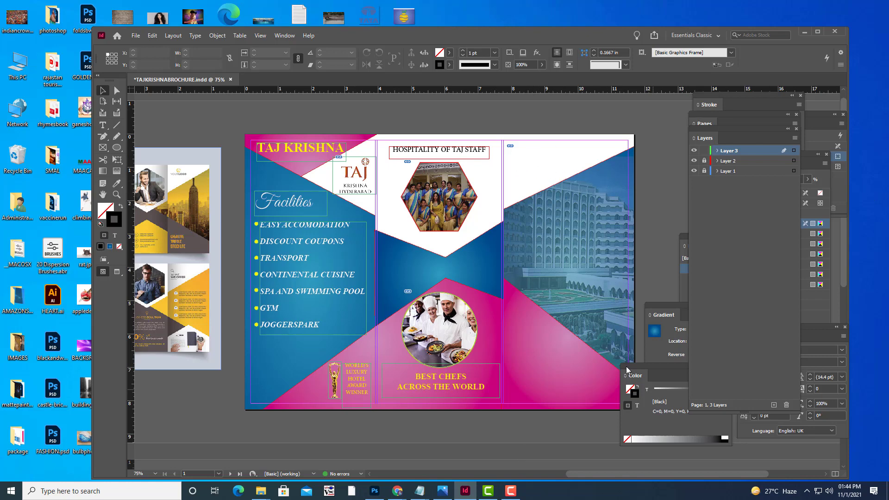
{"action": "scroll", "coordinate": [581, 221], "scroll_direction": "up", "scroll_amount": 1}
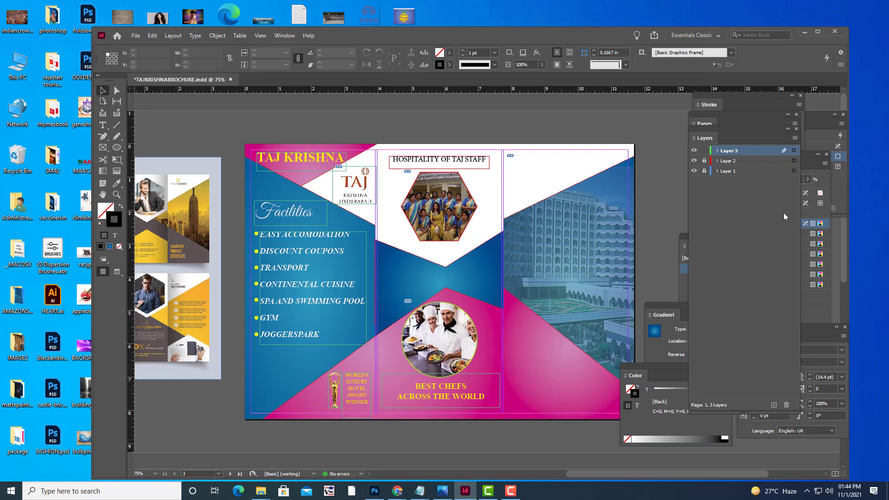
{"action": "scroll", "coordinate": [783, 211], "scroll_direction": "down", "scroll_amount": 5}
{"action": "scroll", "coordinate": [219, 180], "scroll_direction": "up", "scroll_amount": 5}
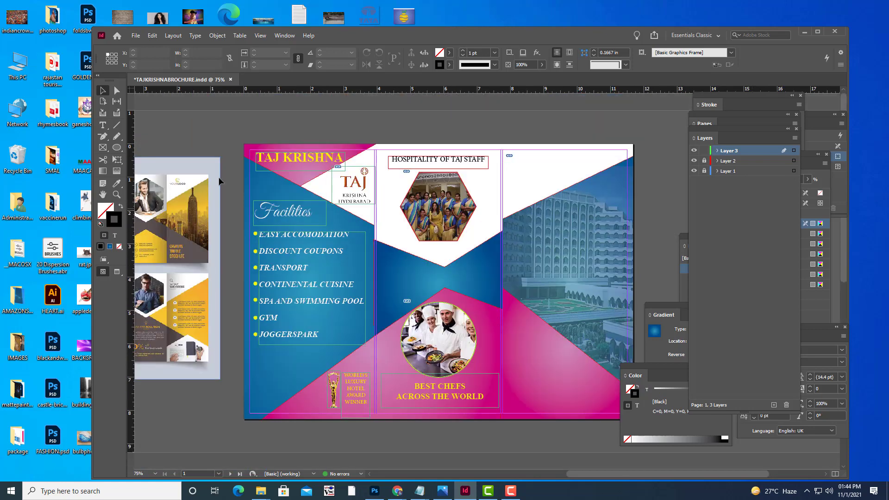
{"action": "left_click", "coordinate": [103, 125]}
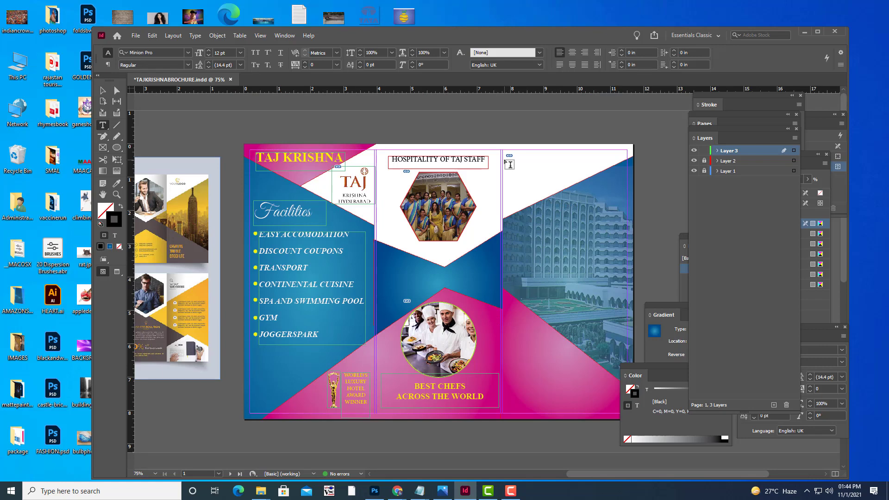
{"action": "scroll", "coordinate": [541, 194], "scroll_direction": "down", "scroll_amount": 5}
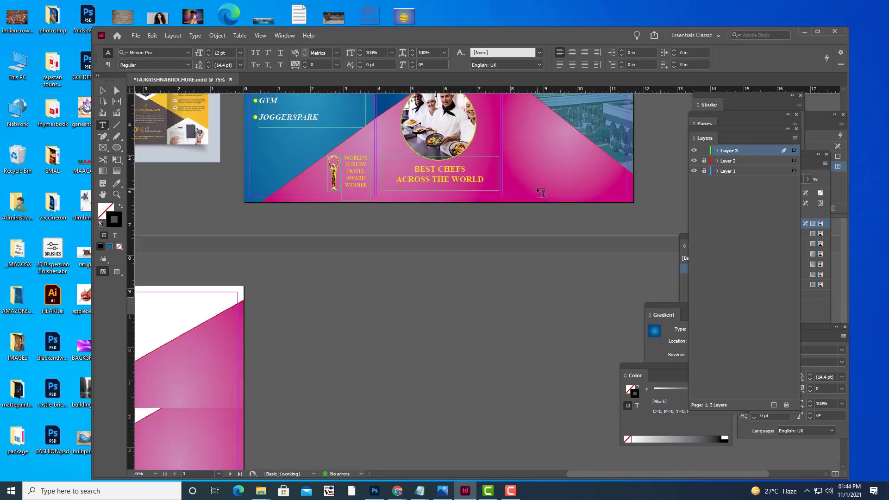
{"action": "scroll", "coordinate": [543, 192], "scroll_direction": "down", "scroll_amount": 2}
{"action": "scroll", "coordinate": [542, 193], "scroll_direction": "up", "scroll_amount": 7}
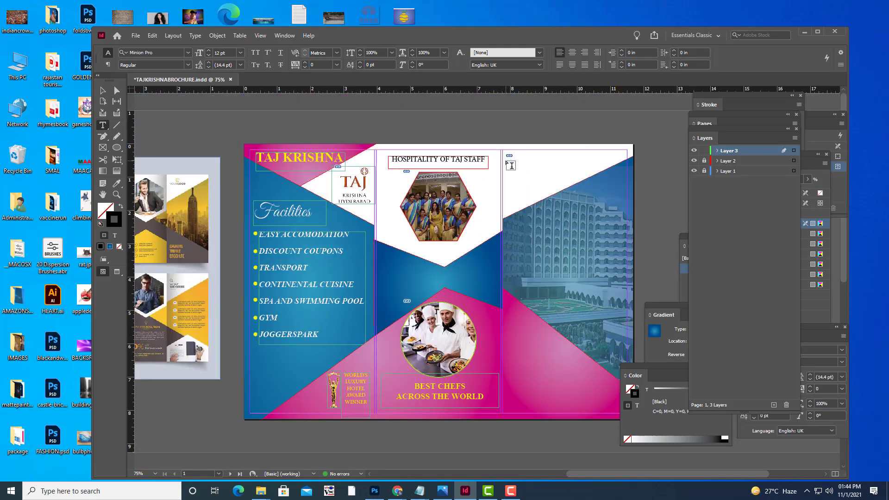
{"action": "left_click_drag", "start_coordinate": [504, 162], "coordinate": [619, 172]}
{"action": "type", "text": "WW"}
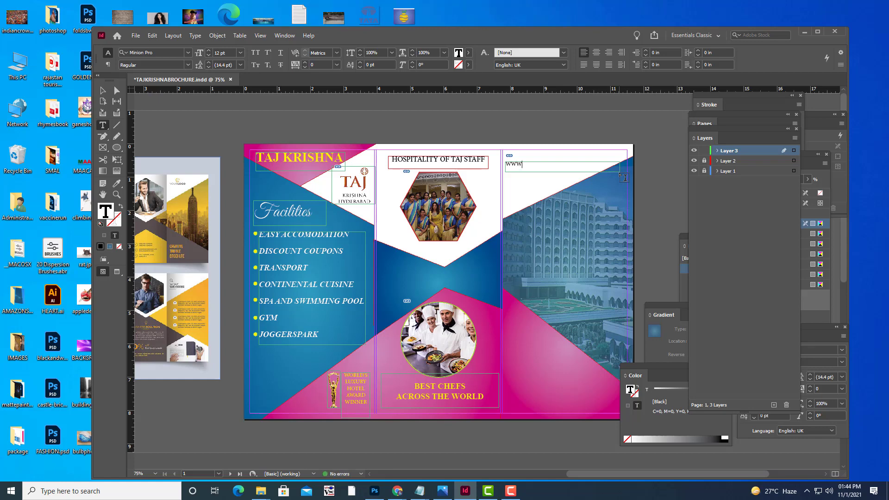
{"action": "type", "text": "W.TAJKRISHNA."}
{"action": "key", "text": "shift+Left"}
{"action": "key", "text": "shift+Left"}
{"action": "key", "text": "shift+Left"}
{"action": "key", "text": "shift+Left"}
{"action": "key", "text": "shift+Left"}
{"action": "key", "text": "shift+Left"}
{"action": "key", "text": "shift+Left"}
{"action": "key", "text": "shift+Left"}
{"action": "key", "text": "shift+Left"}
{"action": "key", "text": "shift+Left"}
{"action": "key", "text": "shift+Left"}
{"action": "key", "text": "shift+Left"}
{"action": "key", "text": "shift+Left"}
{"action": "key", "text": "shift+Left"}
{"action": "key", "text": "shift+Left"}
{"action": "key", "text": "shift+Left"}
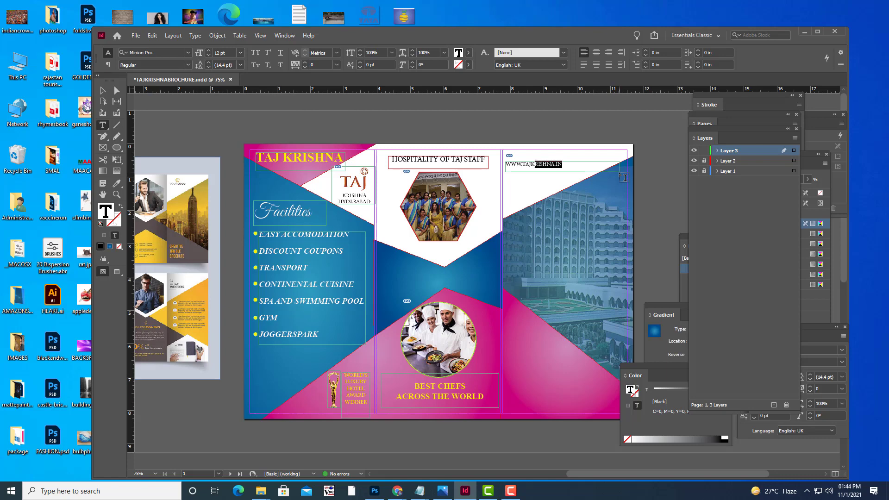
{"action": "key", "text": "ctrl+shift+period"}
{"action": "key", "text": "ctrl+shift+period"}
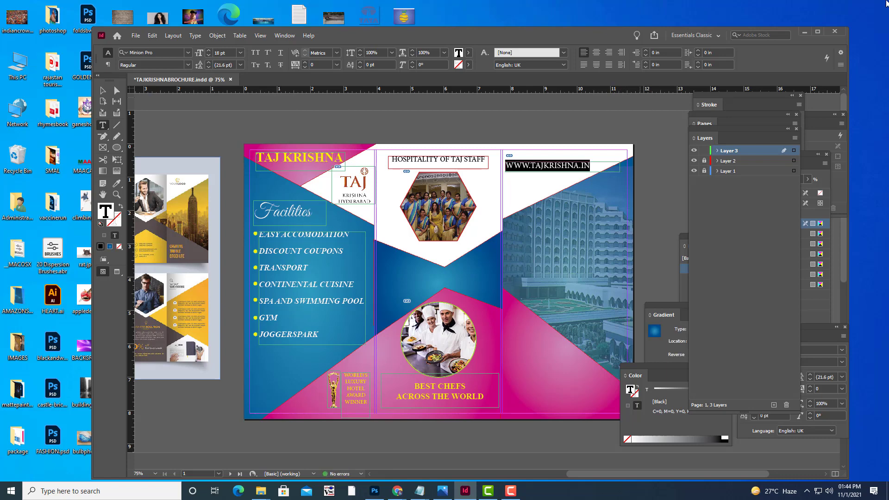
{"action": "left_click", "coordinate": [103, 90]}
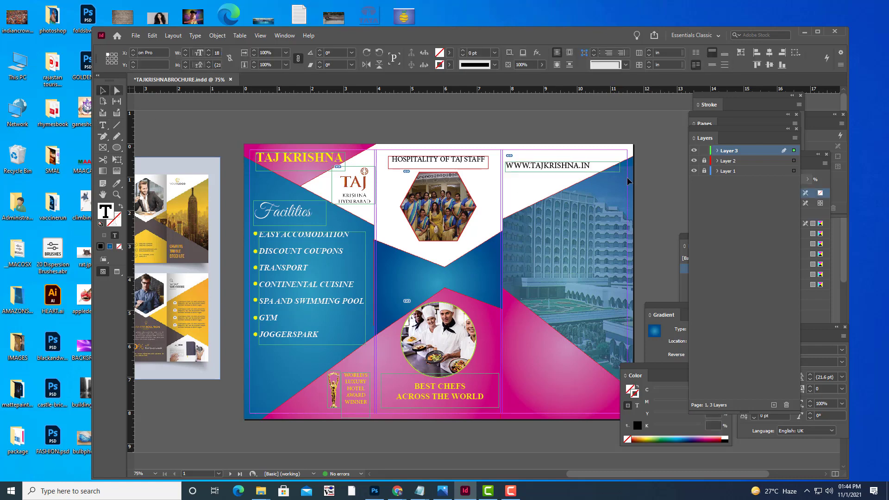
{"action": "left_click_drag", "start_coordinate": [573, 169], "coordinate": [573, 160]}
Preview the spread without guides and frame edges, then return to normal view.
{"action": "left_click", "coordinate": [590, 126]}
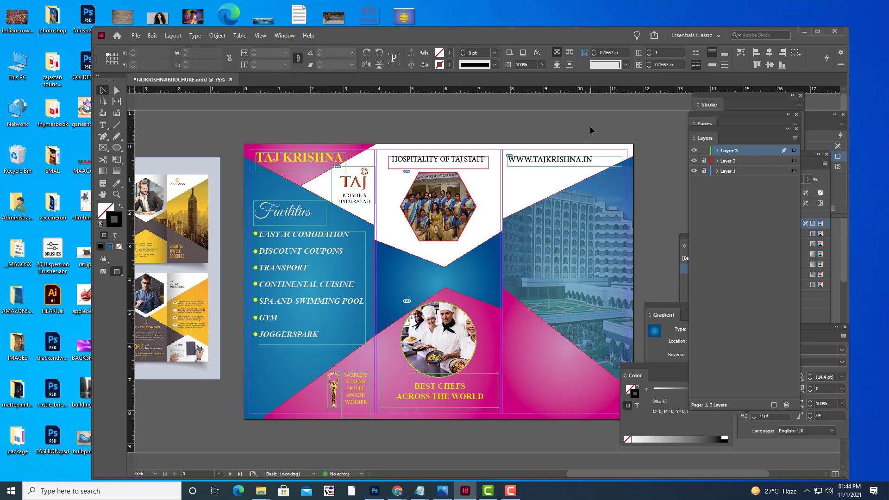
{"action": "key", "text": "w"}
{"action": "key", "text": "w"}
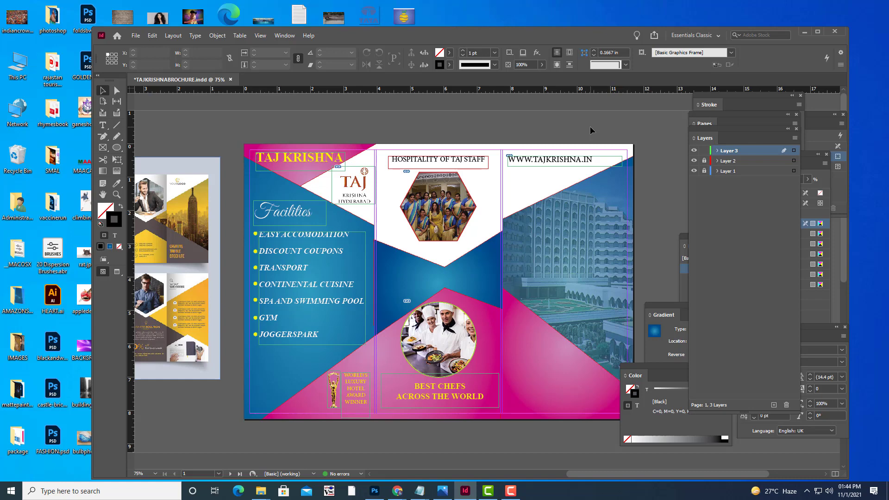
{"action": "scroll", "coordinate": [589, 126], "scroll_direction": "down", "scroll_amount": 3}
{"action": "scroll", "coordinate": [568, 210], "scroll_direction": "up", "scroll_amount": 3}
{"action": "key", "text": "w"}
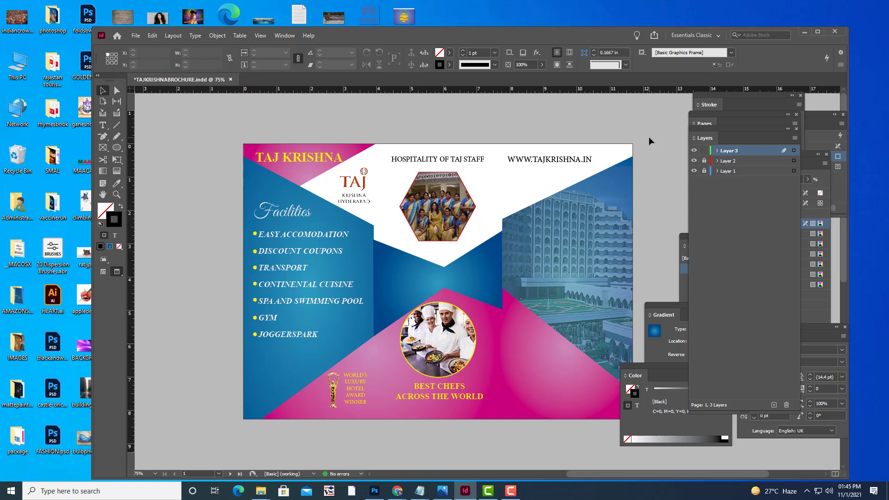
{"action": "key", "text": "w"}
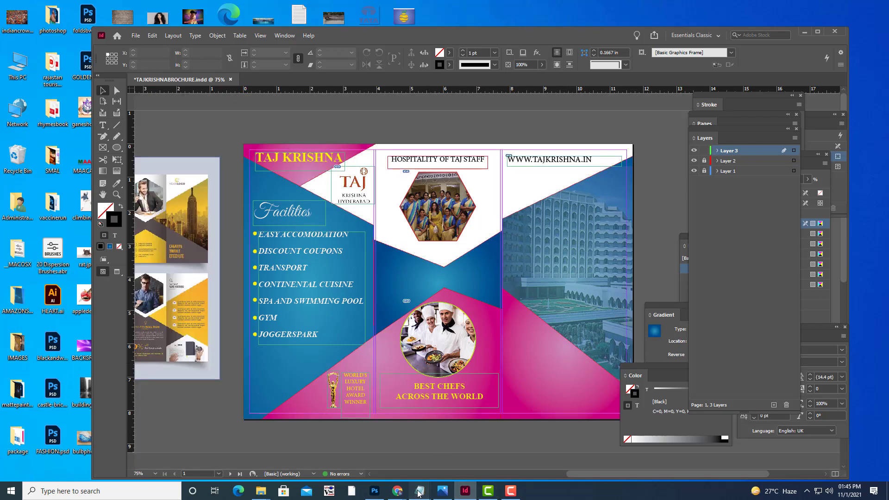
Glance at the TRIFOLDBROCHURE.txt notes, then bring up the Google Images CHEFS results.
{"action": "mouse_move", "coordinate": [419, 491]}
{"action": "left_click", "coordinate": [505, 466]}
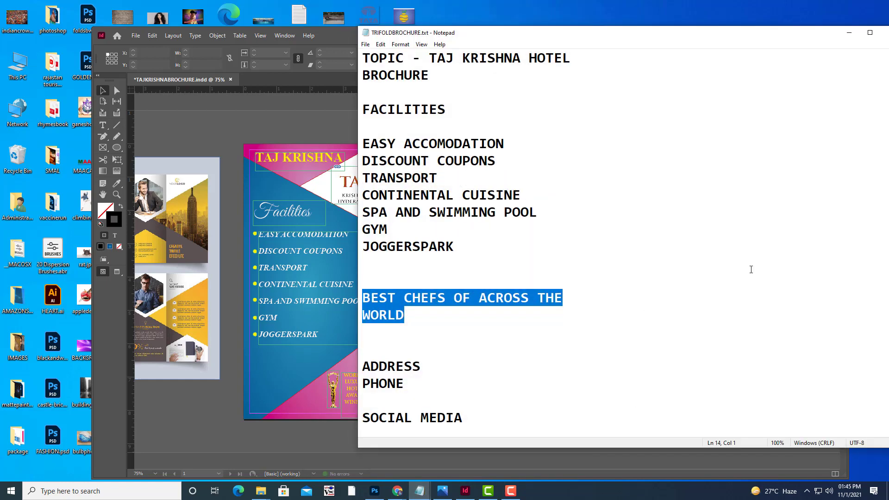
{"action": "left_click", "coordinate": [850, 33]}
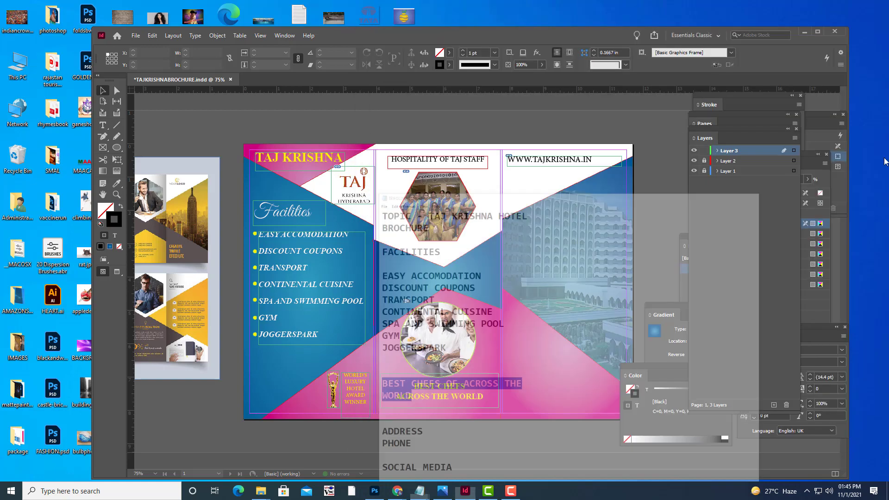
{"action": "left_click", "coordinate": [103, 126]}
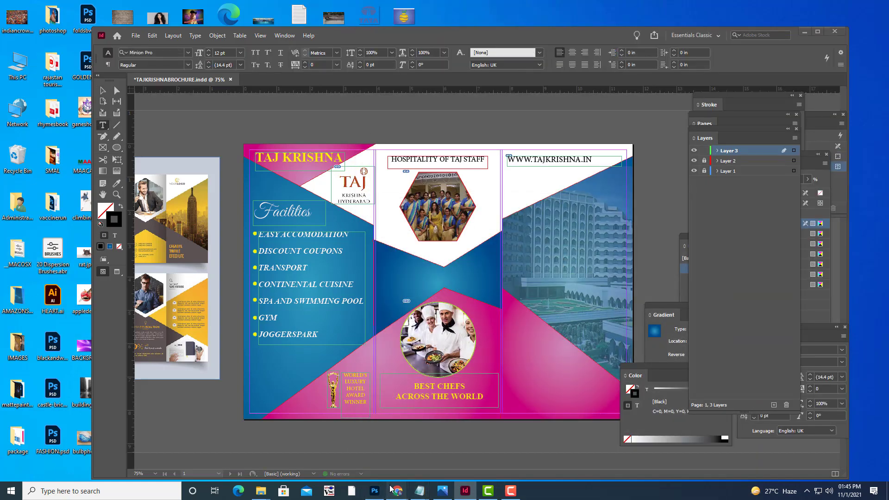
{"action": "mouse_move", "coordinate": [395, 490]}
{"action": "left_click", "coordinate": [451, 437]}
Search Google Images for 'TAJ KRISHNA CAPTION' and preview a bar lounge photo.
{"action": "left_click", "coordinate": [139, 46]}
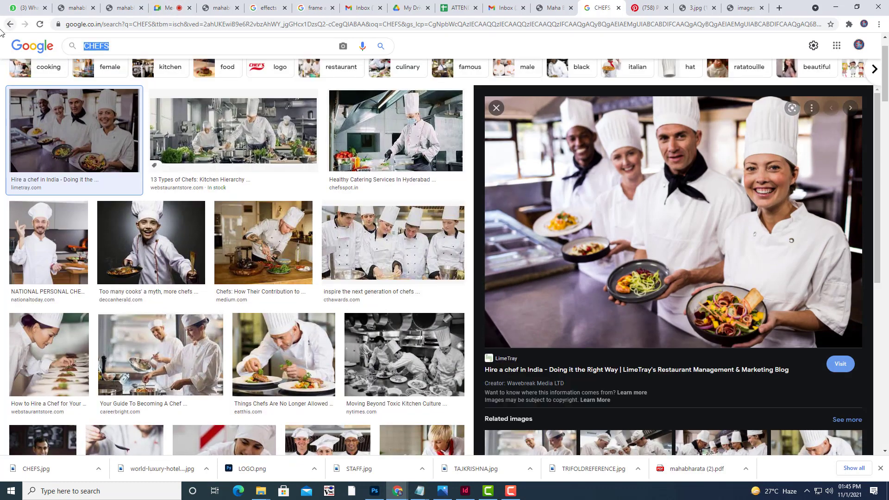
{"action": "type", "text": "TAJ KRI"}
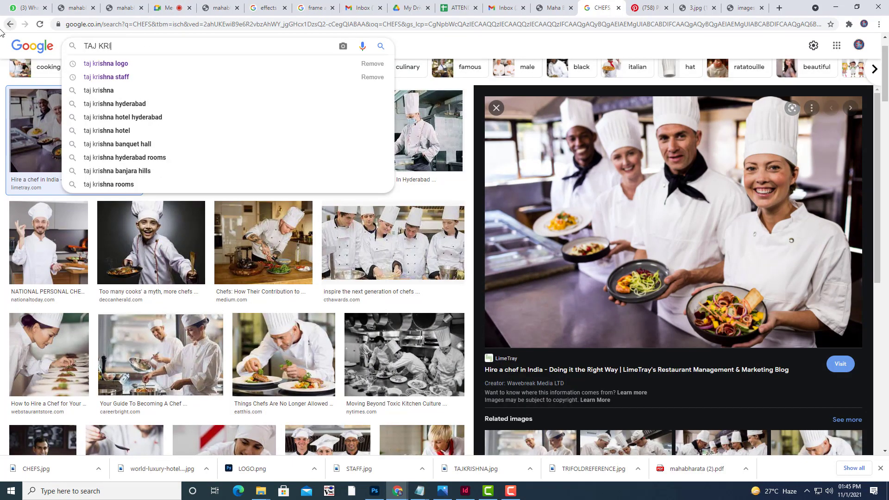
{"action": "type", "text": "SHNA CAPTIO"}
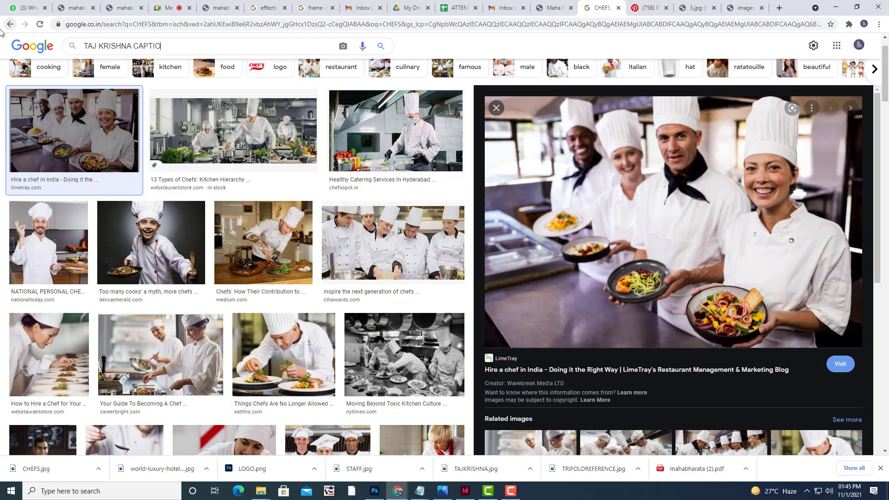
{"action": "type", "text": "N"}
{"action": "key", "text": "Return"}
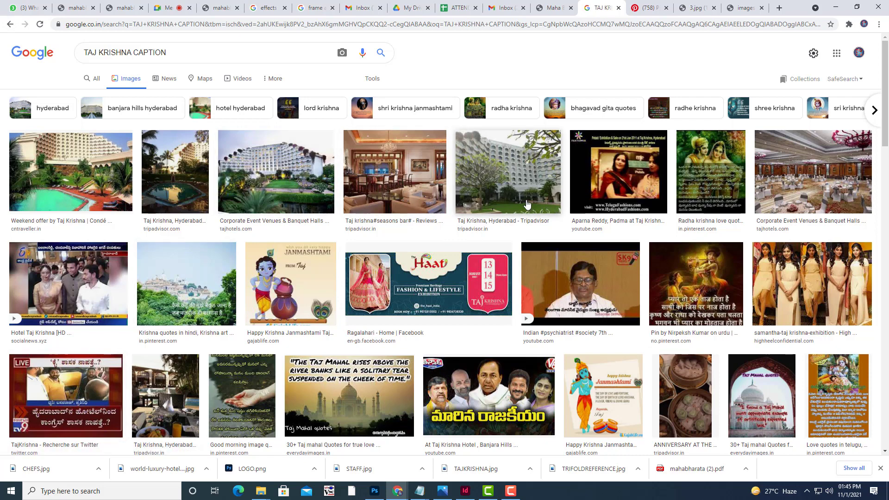
{"action": "left_click", "coordinate": [407, 185]}
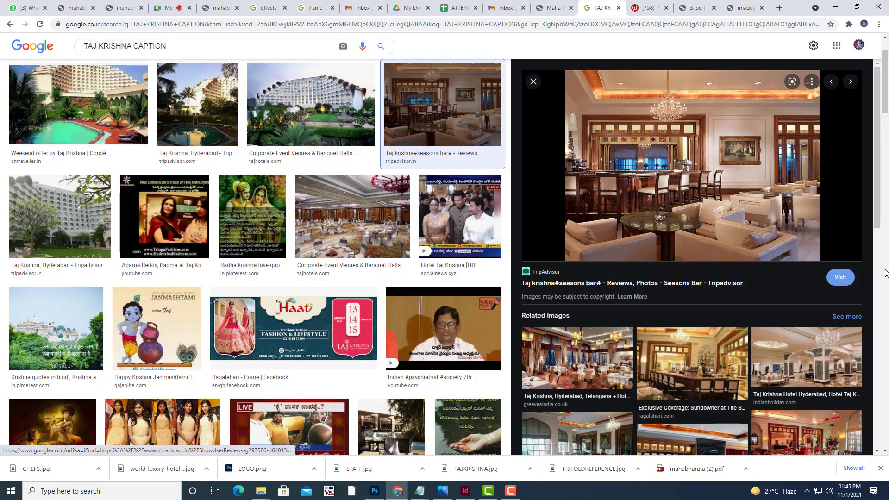
{"action": "scroll", "coordinate": [234, 235], "scroll_direction": "up", "scroll_amount": 2}
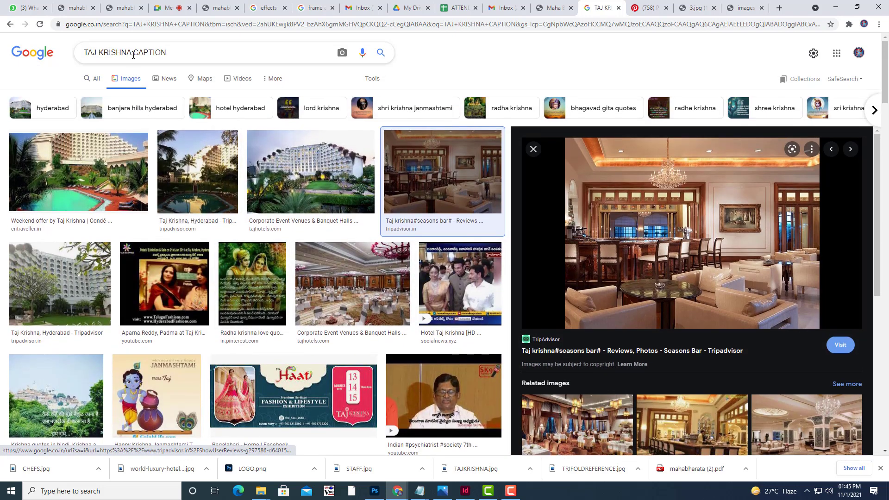
Change the search to 'HOTEL CAPTION', browse results, then minimise Chrome.
{"action": "left_click_drag", "start_coordinate": [133, 55], "coordinate": [74, 54]}
{"action": "type", "text": "HOTE"}
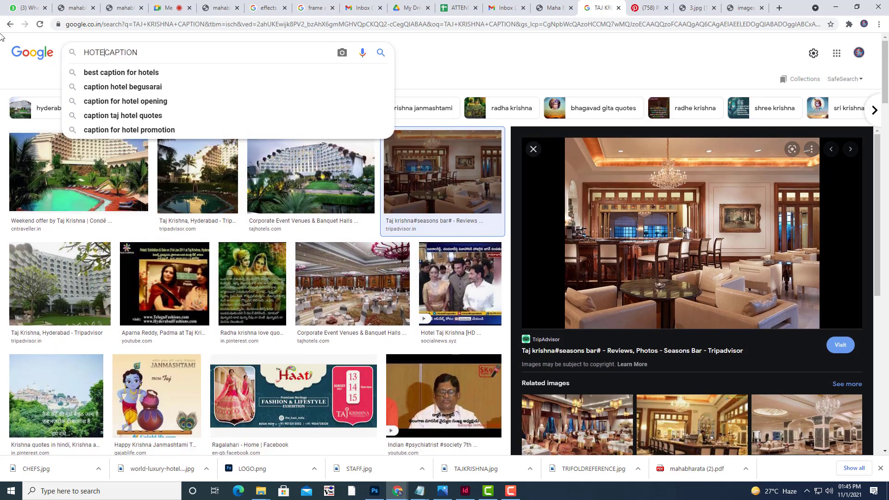
{"action": "type", "text": "L"}
{"action": "key", "text": "Return"}
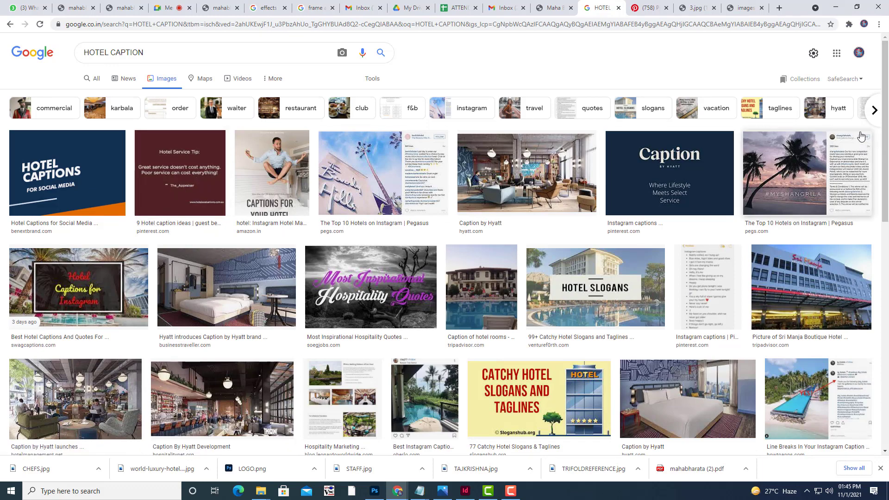
{"action": "left_click", "coordinate": [837, 7]}
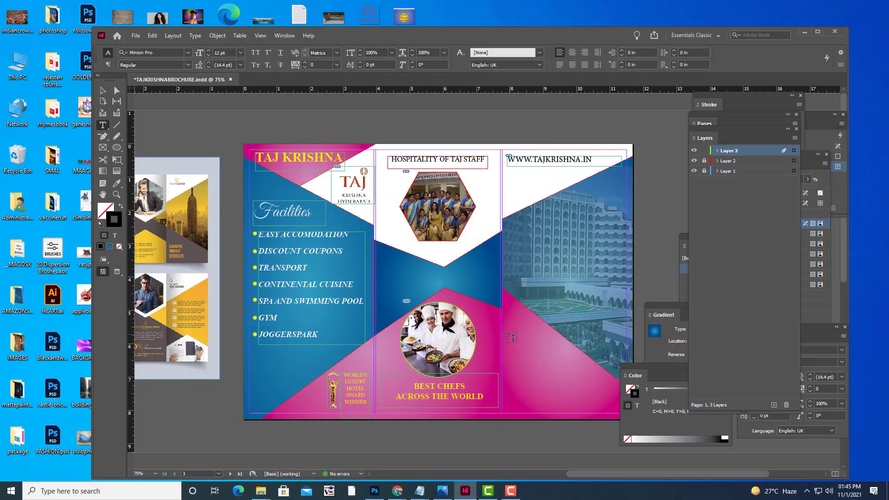
Type 'SERVING INDIA AND WORLD SINCE 1960' in a new right-panel frame and centre it.
{"action": "left_click_drag", "start_coordinate": [507, 333], "coordinate": [588, 410]}
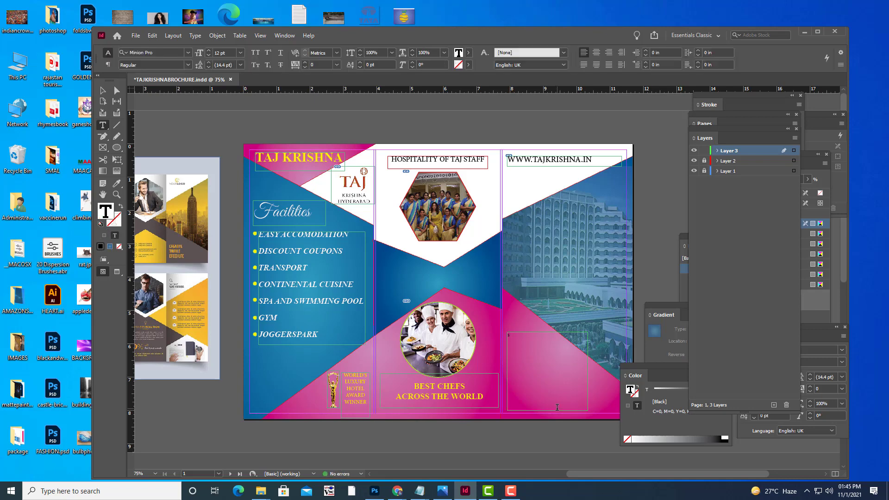
{"action": "type", "text": "se"}
{"action": "key", "text": "BackSpace"}
{"action": "key", "text": "BackSpace"}
{"action": "key", "text": "BackSpace"}
{"action": "type", "text": "INDIA AND WORLD SINCE 19"}
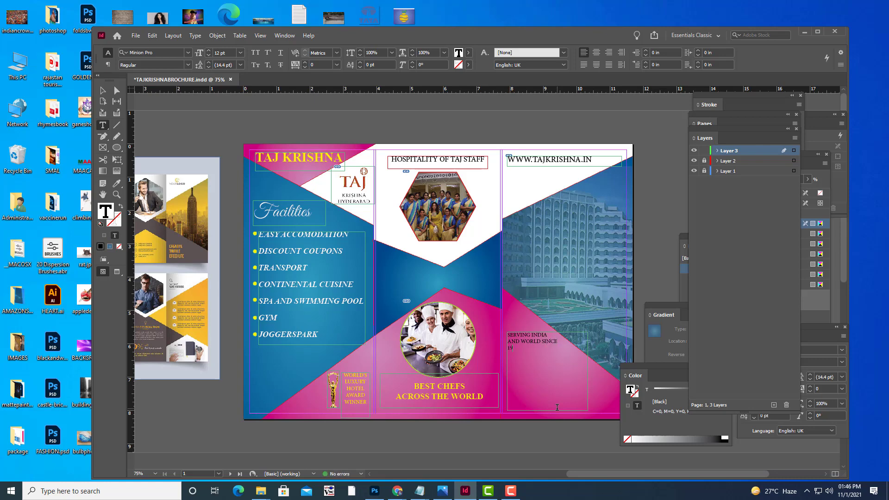
{"action": "type", "text": "60"}
{"action": "key", "text": "shift+Left"}
{"action": "key", "text": "shift+Left"}
{"action": "key", "text": "shift+Left"}
{"action": "key", "text": "shift+Left"}
{"action": "key", "text": "shift+Left"}
{"action": "key", "text": "shift+Left"}
{"action": "key", "text": "shift+Left"}
{"action": "key", "text": "shift+Left"}
{"action": "key", "text": "shift+Left"}
{"action": "key", "text": "shift+Left"}
{"action": "key", "text": "shift+Left"}
{"action": "key", "text": "shift+Left"}
{"action": "key", "text": "shift+Left"}
{"action": "key", "text": "shift+Left"}
{"action": "key", "text": "shift+Left"}
{"action": "key", "text": "shift+Left"}
{"action": "key", "text": "shift+Left"}
{"action": "key", "text": "shift+Left"}
{"action": "key", "text": "shift+Left"}
{"action": "key", "text": "shift+Left"}
{"action": "key", "text": "shift+Left"}
{"action": "key", "text": "shift+Left"}
{"action": "key", "text": "shift+Left"}
{"action": "key", "text": "shift+Left"}
{"action": "key", "text": "shift+Left"}
{"action": "key", "text": "shift+Left"}
{"action": "key", "text": "shift+Left"}
{"action": "key", "text": "shift+Left"}
{"action": "key", "text": "shift+Left"}
{"action": "key", "text": "shift+Left"}
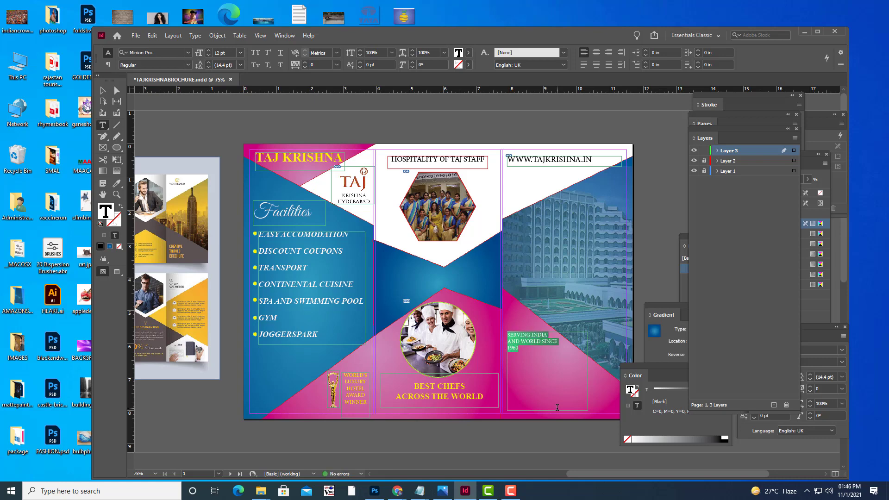
{"action": "left_click", "coordinate": [596, 53]}
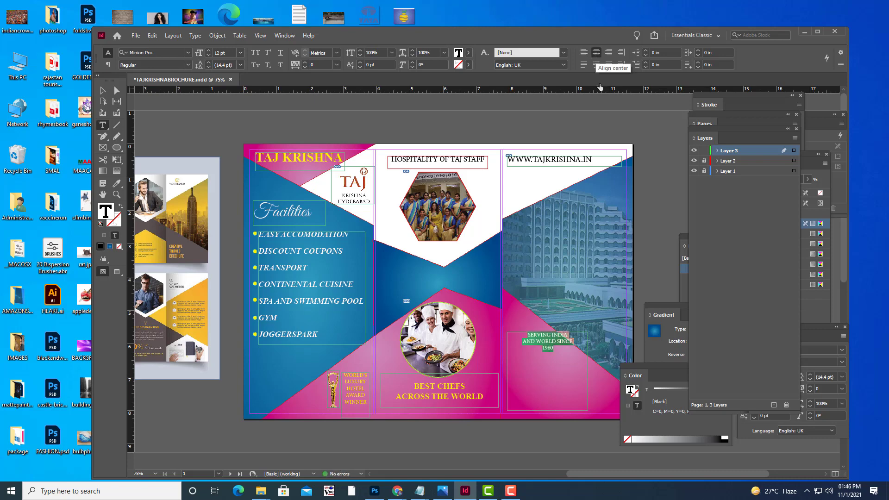
{"action": "left_click", "coordinate": [558, 350]}
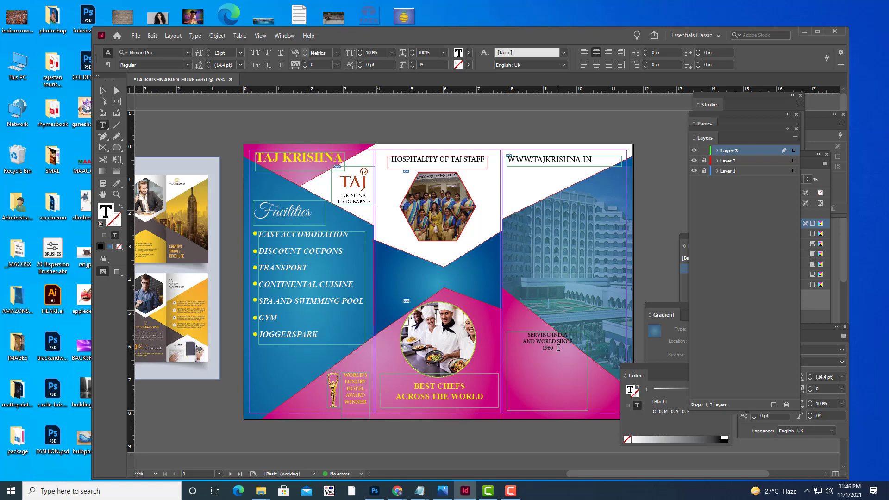
Add the lines '62 YEARS OF', 'EXCELLENCE' and 'AND HOSPITALITY' below the tagline.
{"action": "key", "text": "Return"}
{"action": "type", "text": "62 YEARS OF"}
{"action": "key", "text": "Return"}
{"action": "type", "text": "H"}
{"action": "type", "text": "XCELLENCE"}
{"action": "key", "text": "Return"}
{"action": "type", "text": "AND HOSPITAL"}
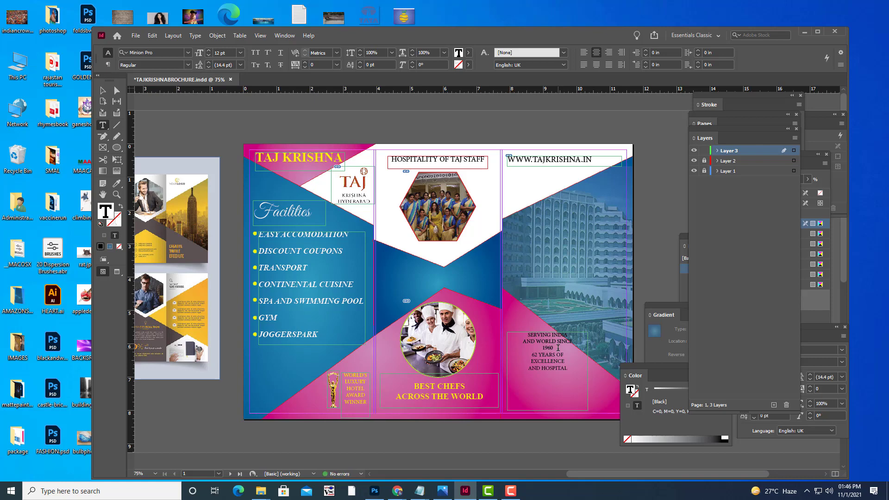
{"action": "type", "text": "ITY"}
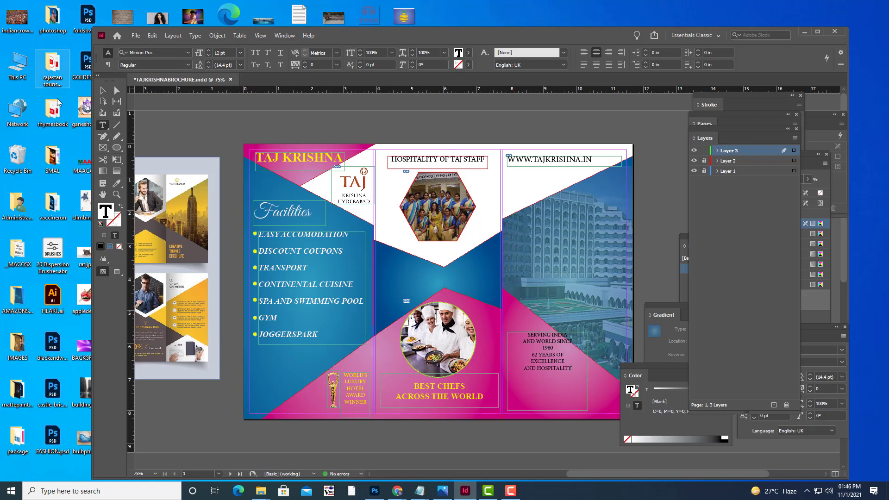
Move the tagline frame down-left and enlarge all its text to 20 pt.
{"action": "left_click", "coordinate": [103, 90]}
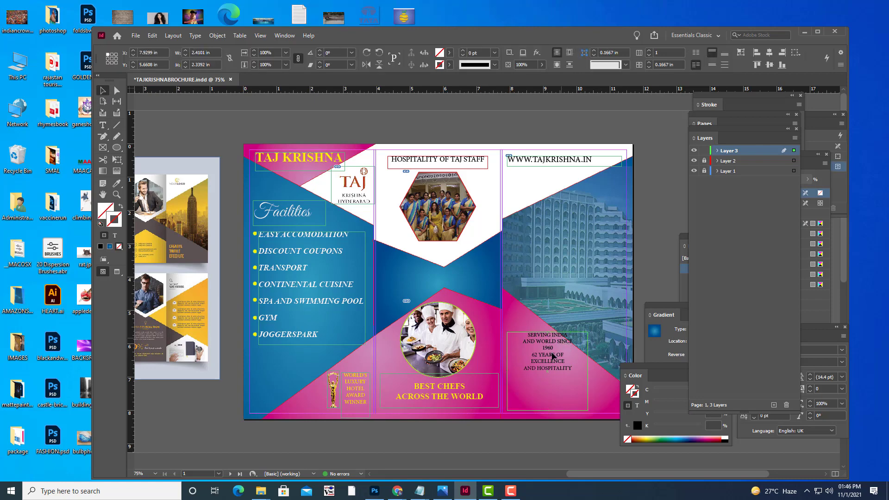
{"action": "left_click_drag", "start_coordinate": [552, 355], "coordinate": [543, 373]}
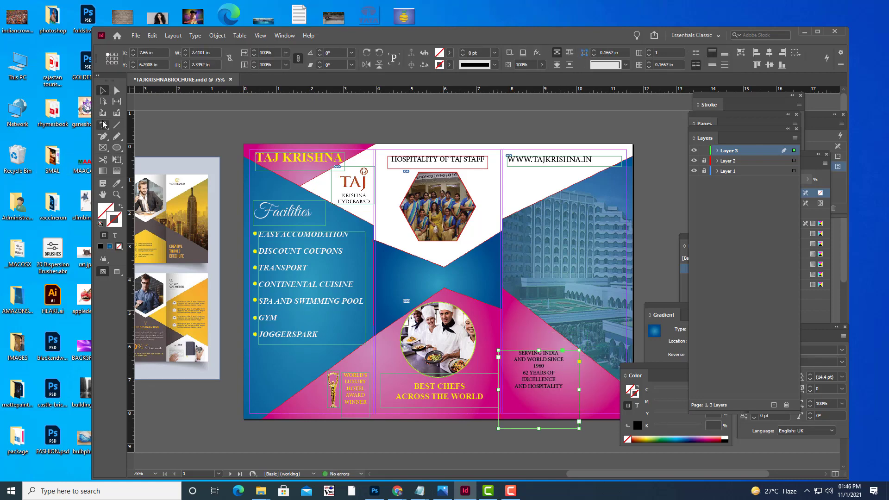
{"action": "left_click", "coordinate": [103, 124]}
{"action": "left_click", "coordinate": [568, 385]}
{"action": "key", "text": "ctrl+a"}
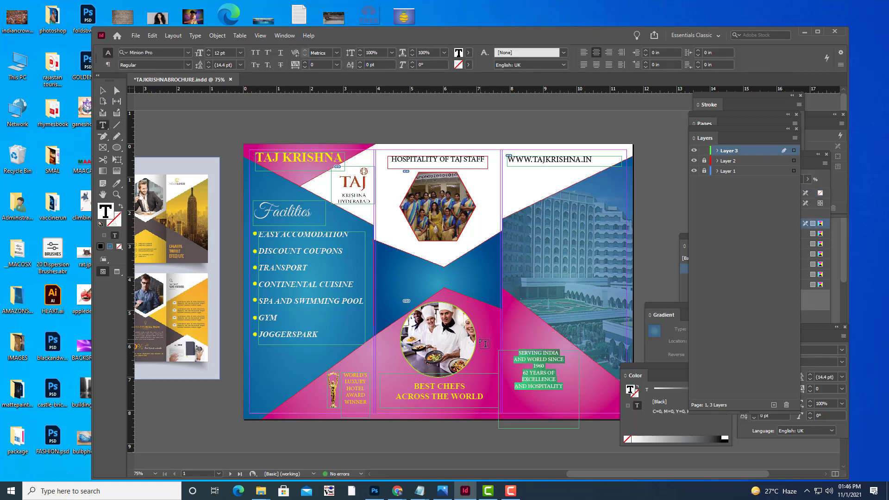
{"action": "key", "text": "ctrl+shift+period"}
{"action": "key", "text": "ctrl+shift+period"}
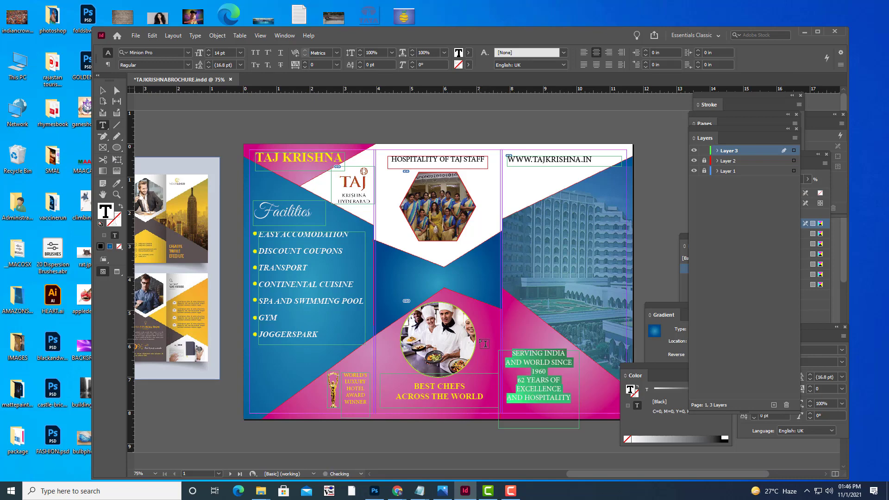
{"action": "key", "text": "ctrl+shift+period"}
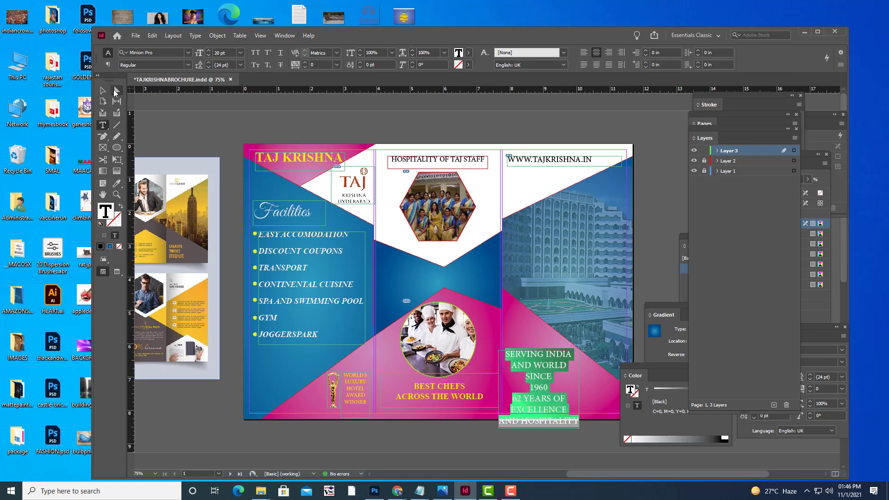
Fine-tune the tagline frame's position and reduce its text to 18 pt.
{"action": "left_click", "coordinate": [103, 91]}
{"action": "mouse_move", "coordinate": [559, 364]}
{"action": "left_mouse_down"}
{"action": "mouse_move", "coordinate": [555, 353]}
{"action": "mouse_move", "coordinate": [560, 366]}
{"action": "left_mouse_up"}
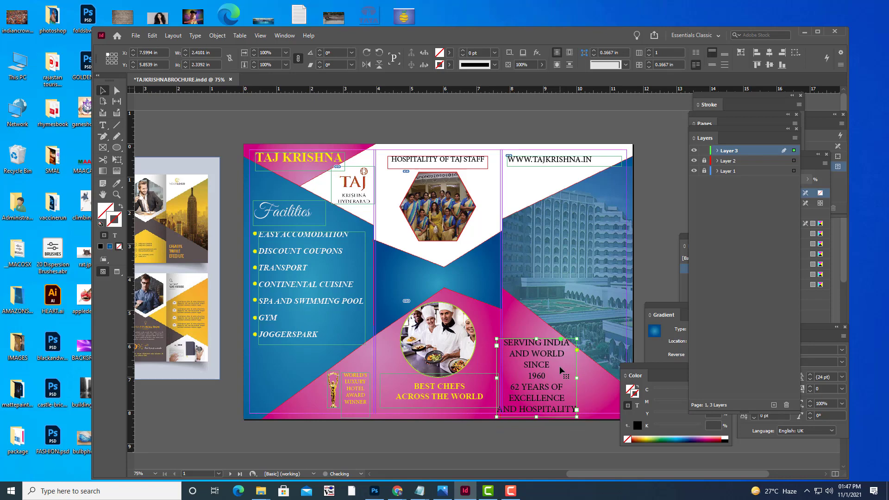
{"action": "key", "text": "shift+Right"}
{"action": "key", "text": "Up"}
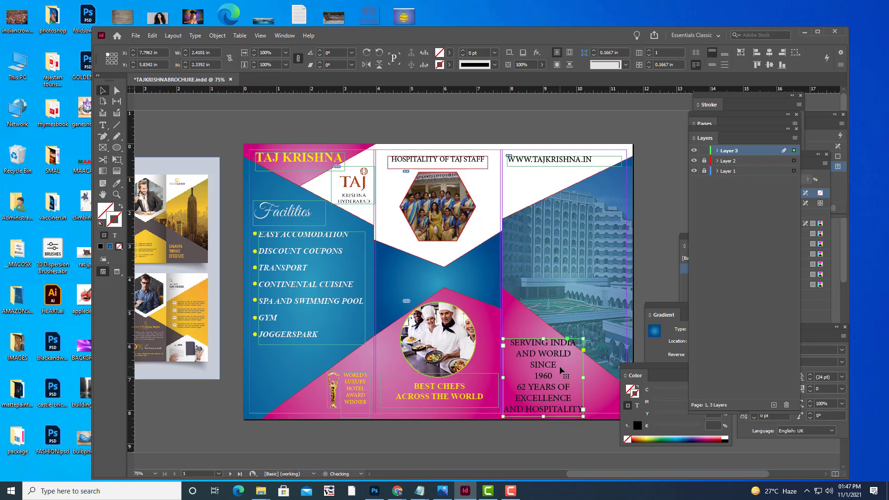
{"action": "key", "text": "Up"}
{"action": "key", "text": "t"}
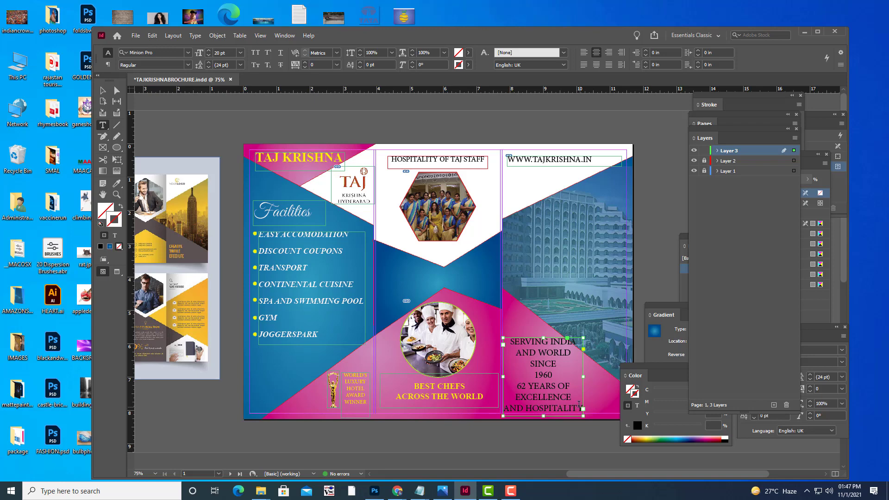
{"action": "left_click_drag", "start_coordinate": [508, 340], "coordinate": [598, 412]}
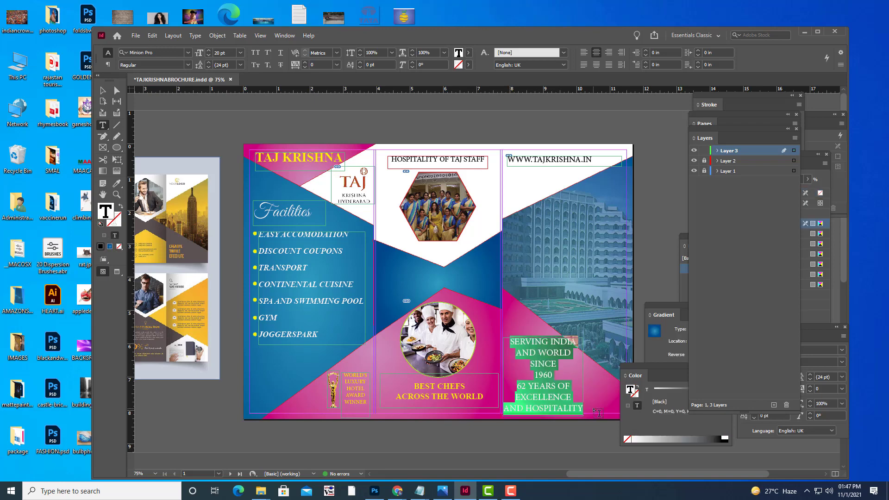
{"action": "key", "text": "ctrl+shift+comma"}
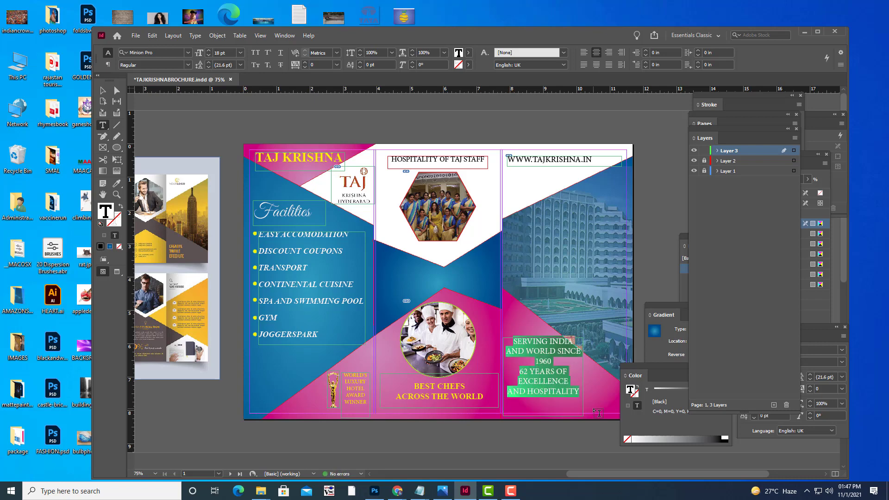
{"action": "left_click", "coordinate": [103, 91]}
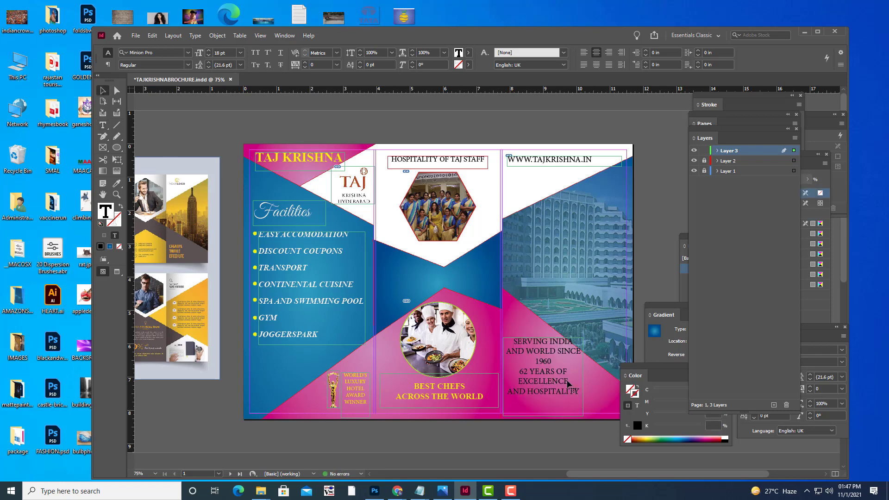
{"action": "left_click_drag", "start_coordinate": [568, 383], "coordinate": [562, 374]}
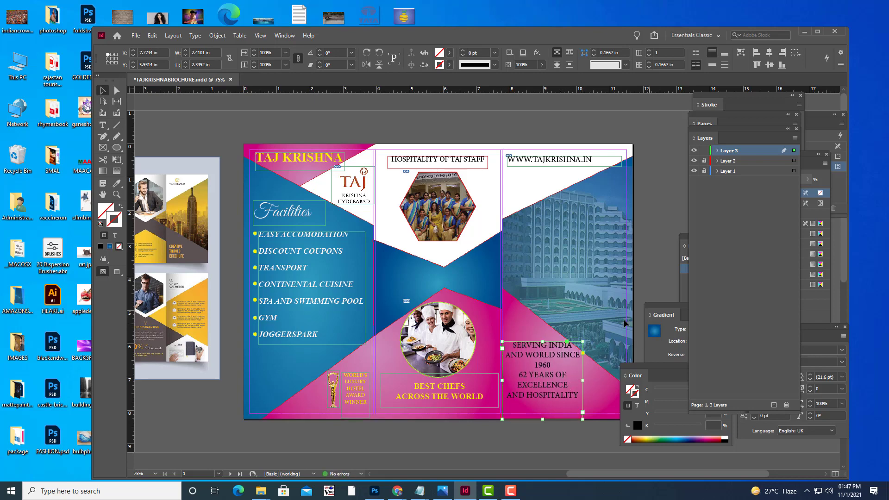
Colour the slogan text yellow, then fix the missed final Y of HOSPITALITY.
{"action": "left_click", "coordinate": [103, 125]}
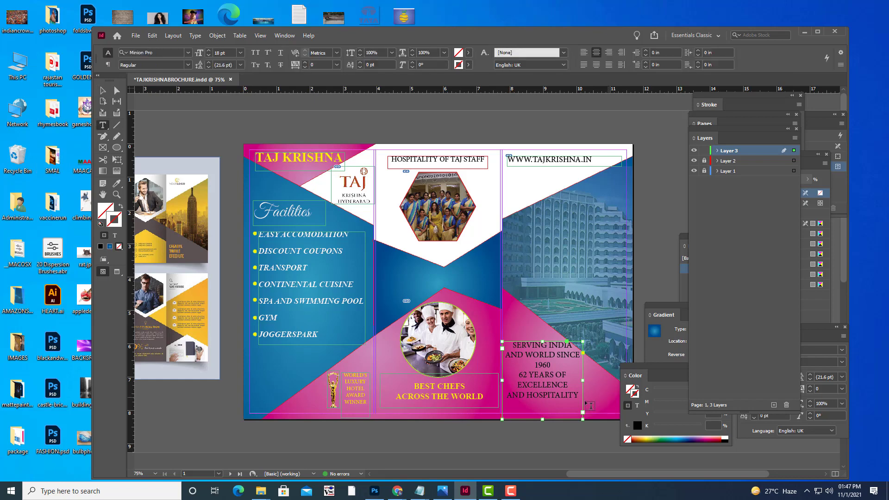
{"action": "left_click_drag", "start_coordinate": [511, 345], "coordinate": [573, 396]}
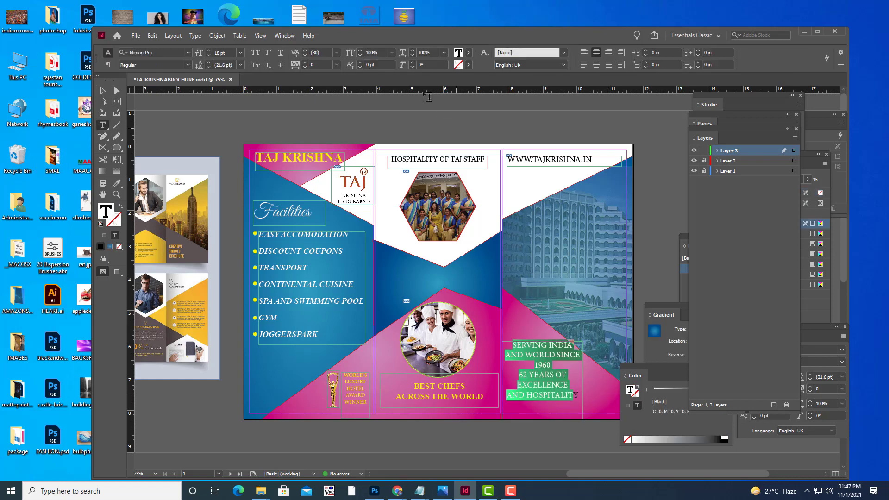
{"action": "left_click", "coordinate": [468, 52]}
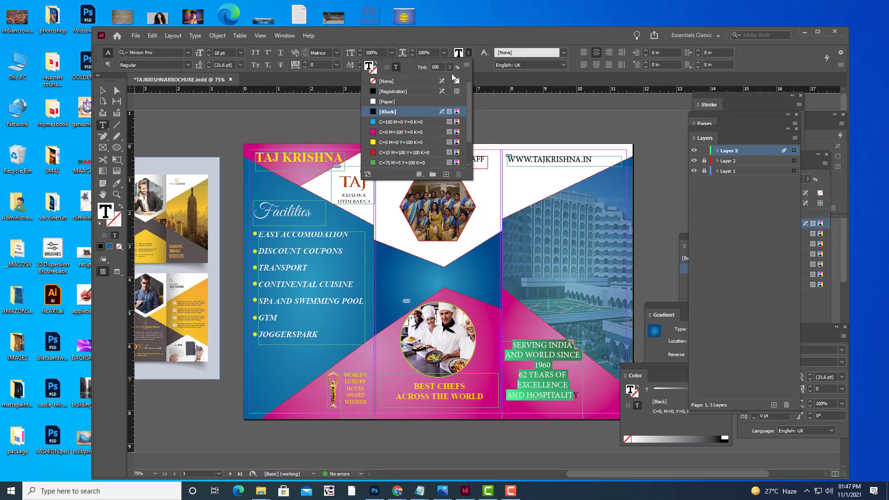
{"action": "left_click", "coordinate": [374, 144]}
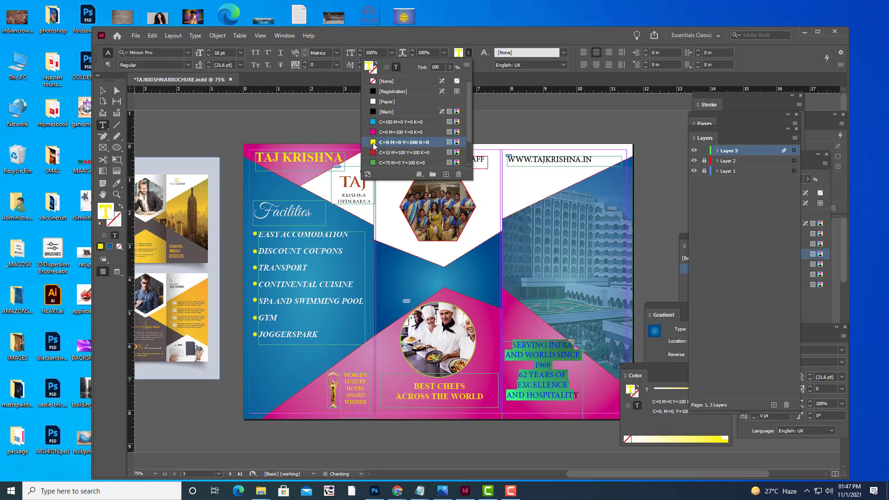
{"action": "left_click", "coordinate": [578, 390]}
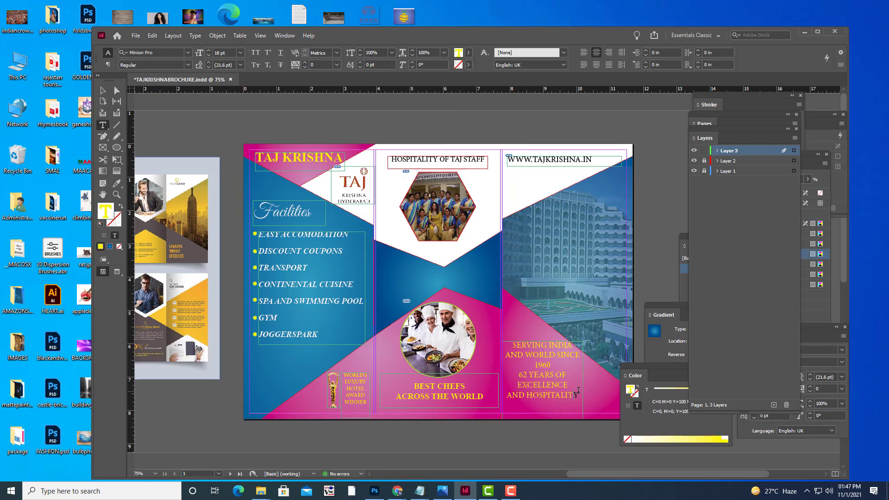
{"action": "left_click_drag", "start_coordinate": [577, 393], "coordinate": [572, 393]}
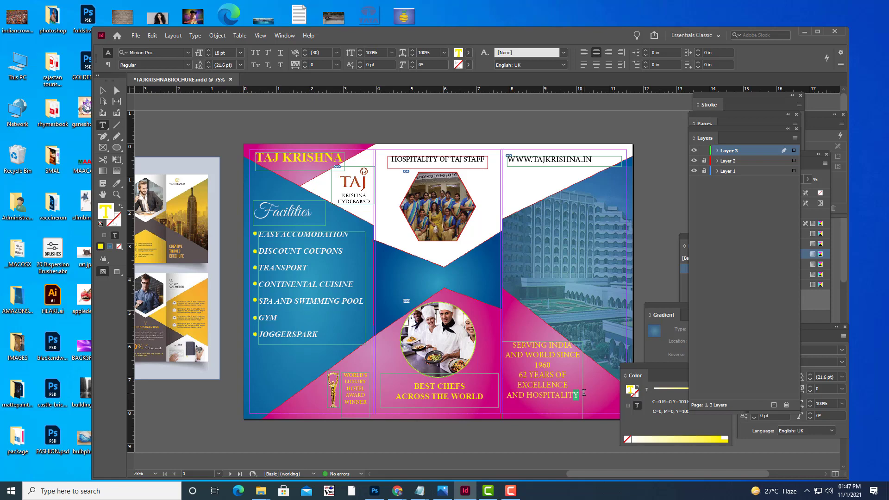
{"action": "left_click", "coordinate": [468, 53]}
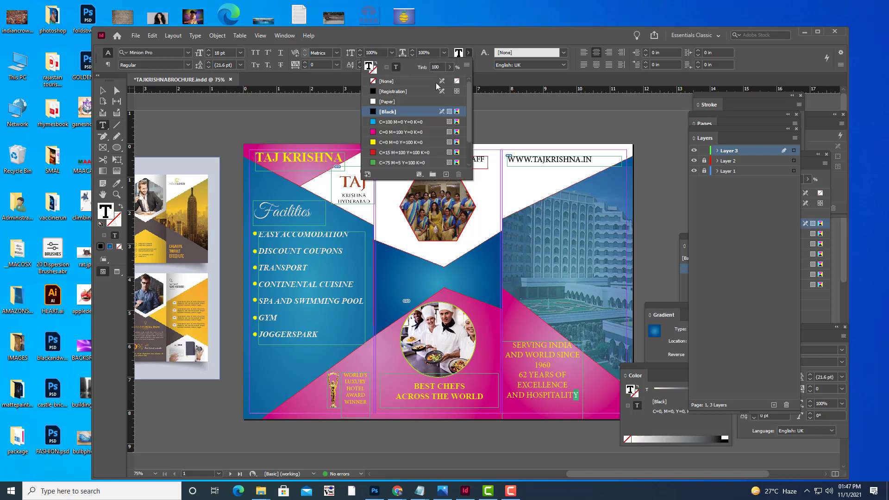
{"action": "left_click", "coordinate": [377, 142]}
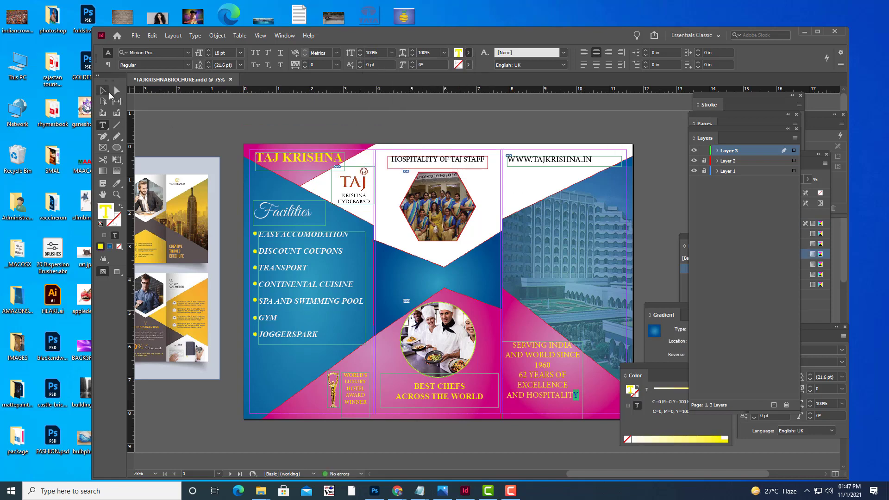
{"action": "key", "text": "Escape"}
{"action": "left_click", "coordinate": [254, 123]}
Preview the page, zoom out and pan to the back spread, then bring up the brochure notes.
{"action": "key", "text": "w"}
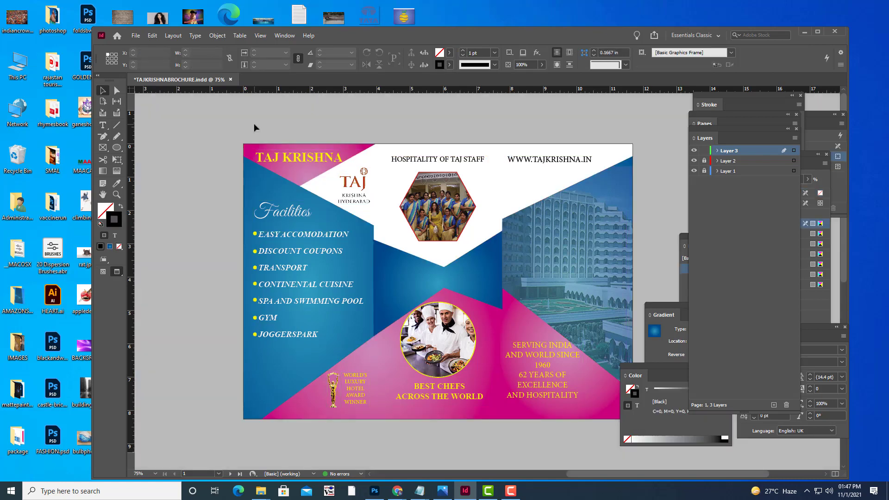
{"action": "key", "text": "w"}
{"action": "key", "text": "w"}
{"action": "key", "text": "w"}
{"action": "key", "text": "ctrl+minus"}
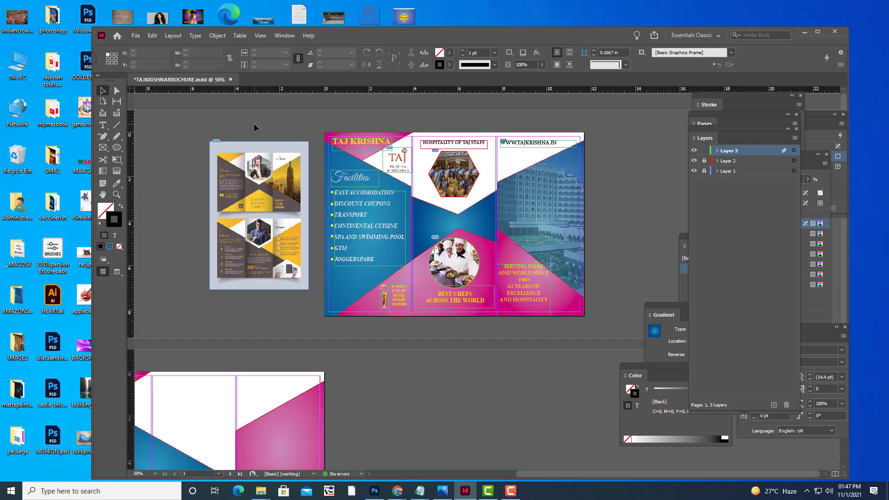
{"action": "scroll", "coordinate": [429, 302], "scroll_direction": "down", "scroll_amount": 2}
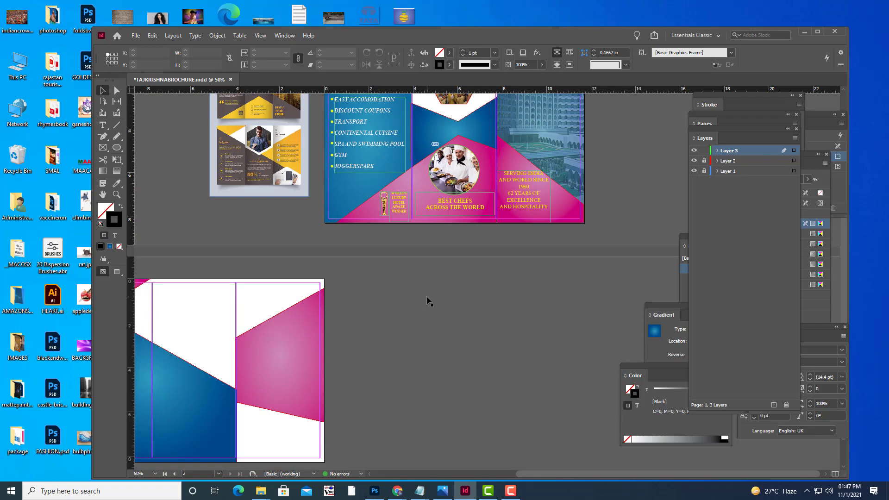
{"action": "left_click_drag", "start_coordinate": [437, 314], "coordinate": [525, 361]}
{"action": "mouse_move", "coordinate": [418, 494]}
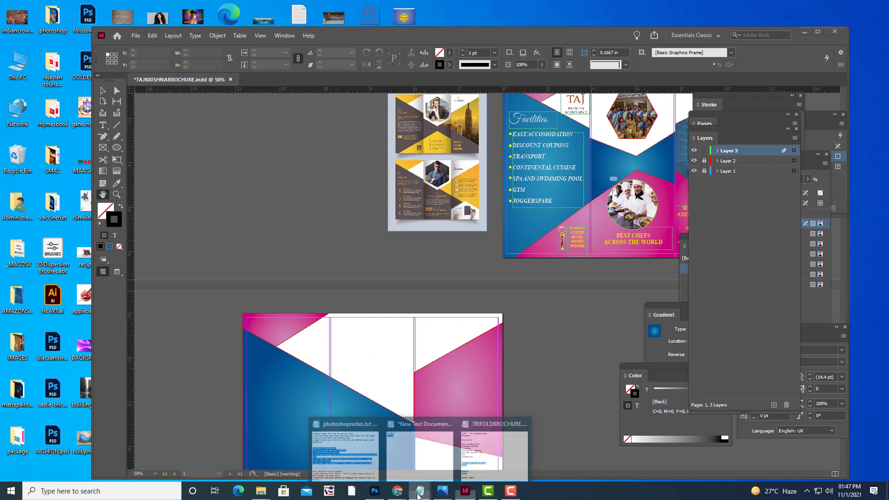
{"action": "left_click", "coordinate": [488, 454]}
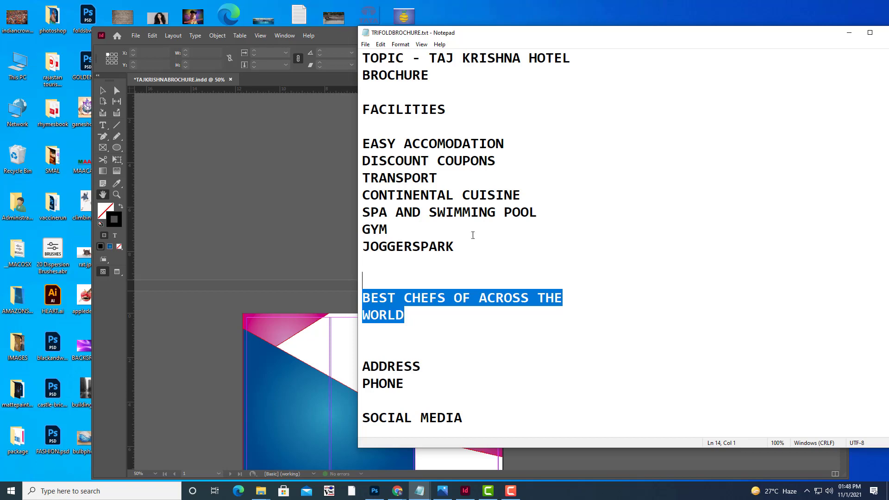
{"action": "left_click", "coordinate": [849, 32]}
{"action": "scroll", "coordinate": [480, 265], "scroll_direction": "up", "scroll_amount": 2}
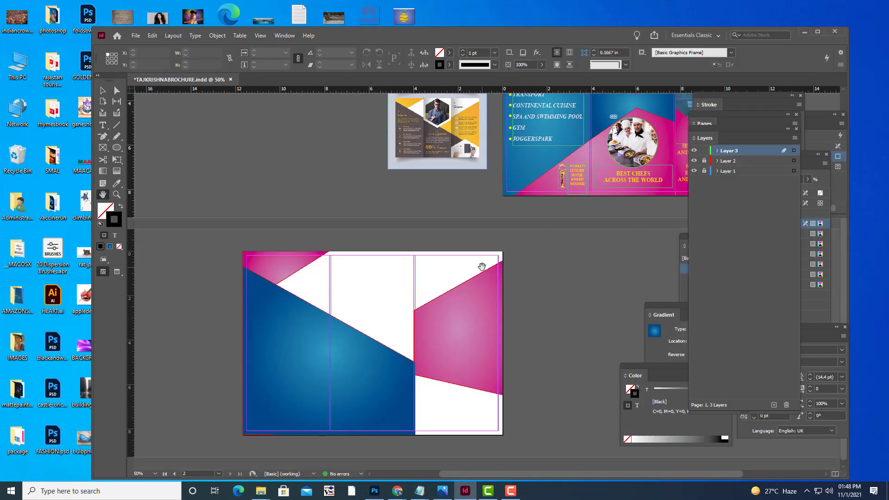
Draw a text frame in the back's left panel and type BANJARA HILLS ROAD NO 2 NEAR CARE HOSPITAL.
{"action": "scroll", "coordinate": [370, 296], "scroll_direction": "down", "scroll_amount": 6}
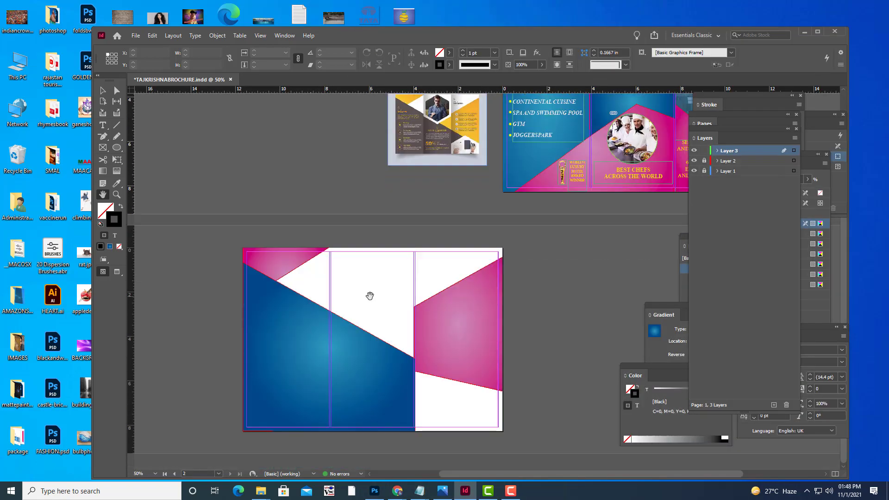
{"action": "left_click", "coordinate": [103, 125]}
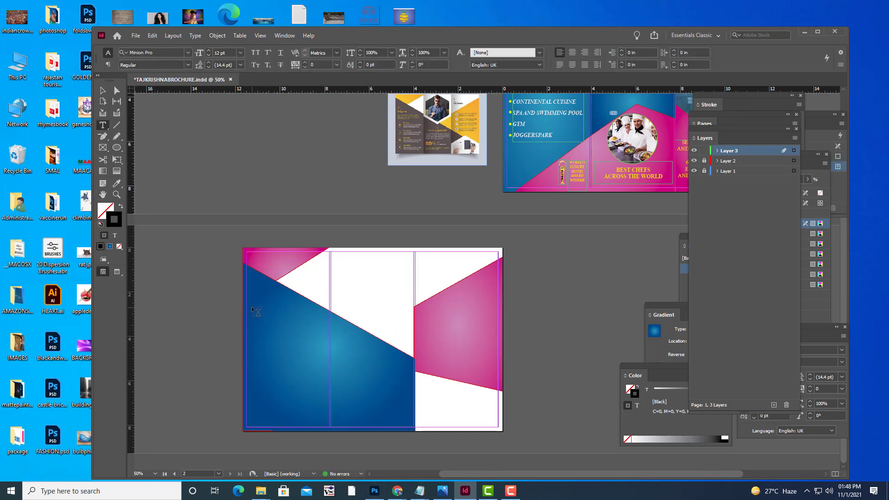
{"action": "left_click_drag", "start_coordinate": [252, 308], "coordinate": [319, 420]}
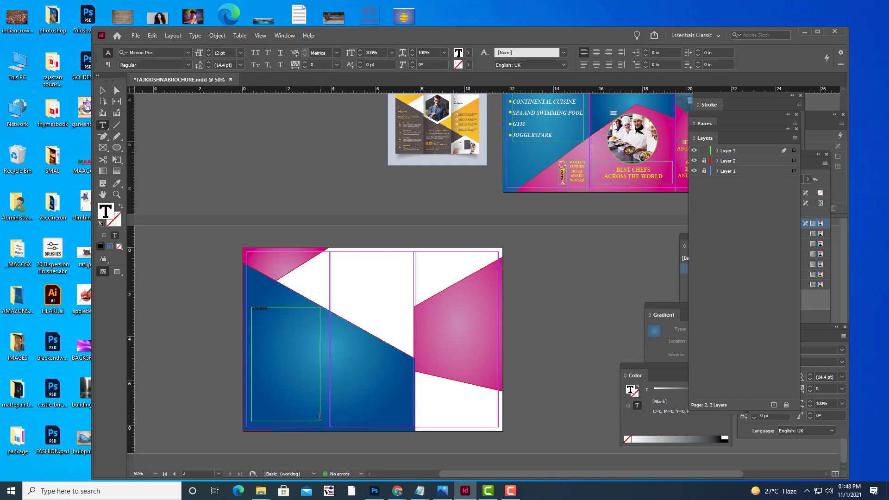
{"action": "key", "text": "Return"}
{"action": "key", "text": "ctrl+equal"}
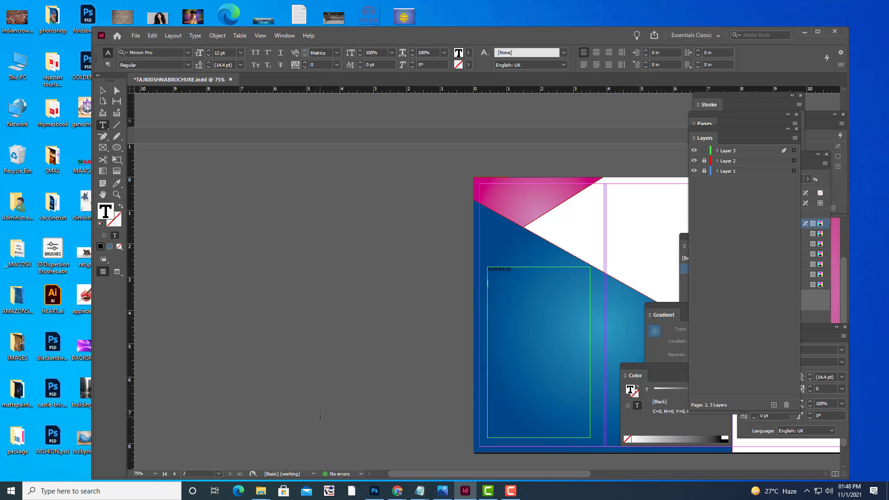
{"action": "type", "text": "BA"}
{"action": "type", "text": "NJARA HILL"}
{"action": "type", "text": "S ROA"}
{"action": "type", "text": "D NO"}
{"action": "type", "text": " 2"}
{"action": "type", "text": "C"}
{"action": "type", "text": "EAR"}
{"action": "type", "text": " CAR"}
{"action": "type", "text": "E HOSPITA"}
{"action": "type", "text": "L"}
{"action": "key", "text": "Return"}
Make the address text yellow at 16 pt and enlarge the ADDRESS heading to 26 pt.
{"action": "key", "text": "ctrl+a"}
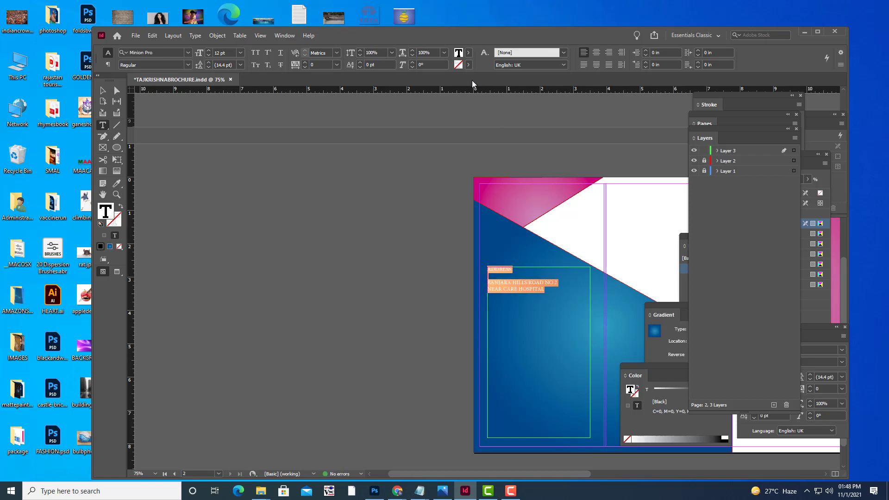
{"action": "left_click", "coordinate": [468, 53]}
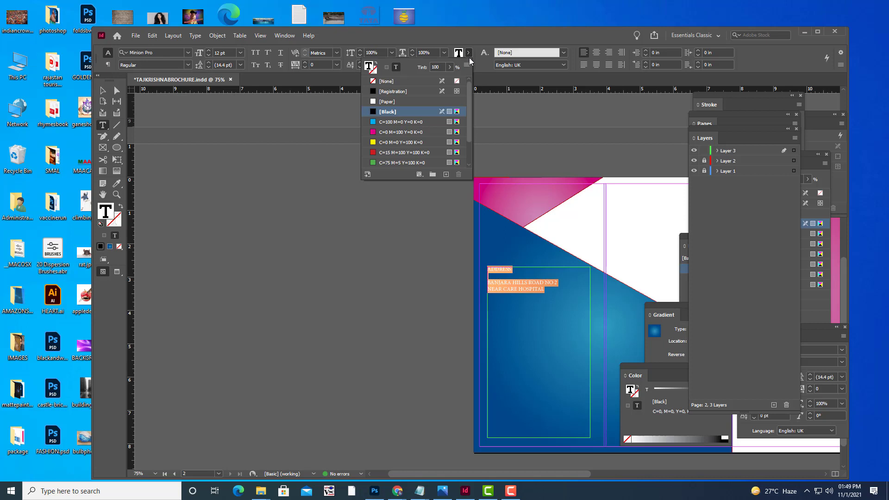
{"action": "left_click", "coordinate": [376, 142]}
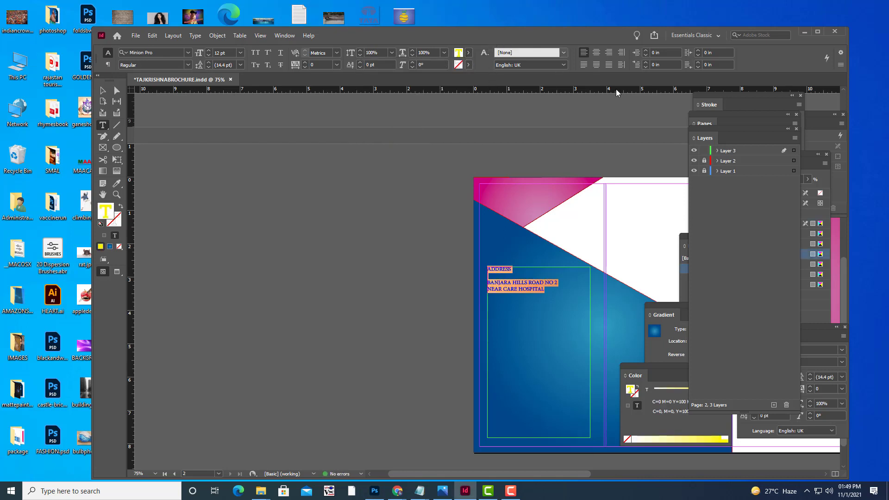
{"action": "key", "text": "ctrl+shift+period"}
{"action": "key", "text": "ctrl+shift+period"}
{"action": "key", "text": "ctrl+shift+period"}
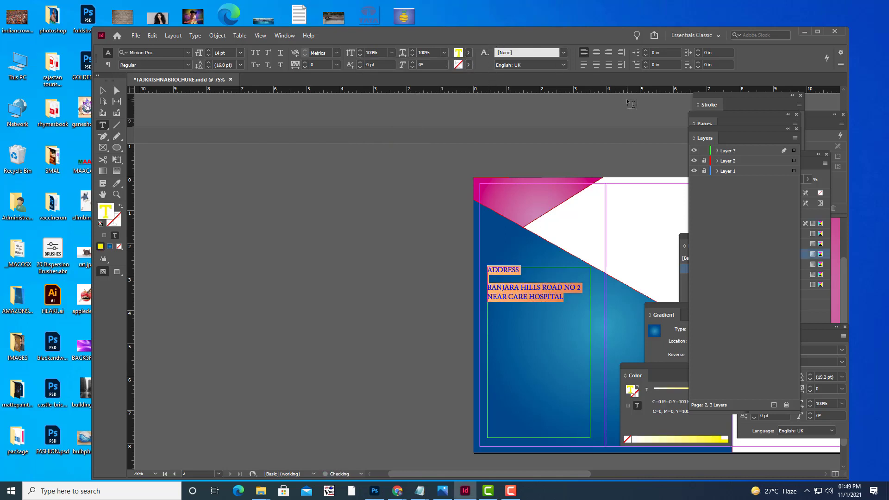
{"action": "key", "text": "ctrl+shift+comma"}
{"action": "left_click_drag", "start_coordinate": [521, 270], "coordinate": [459, 262]}
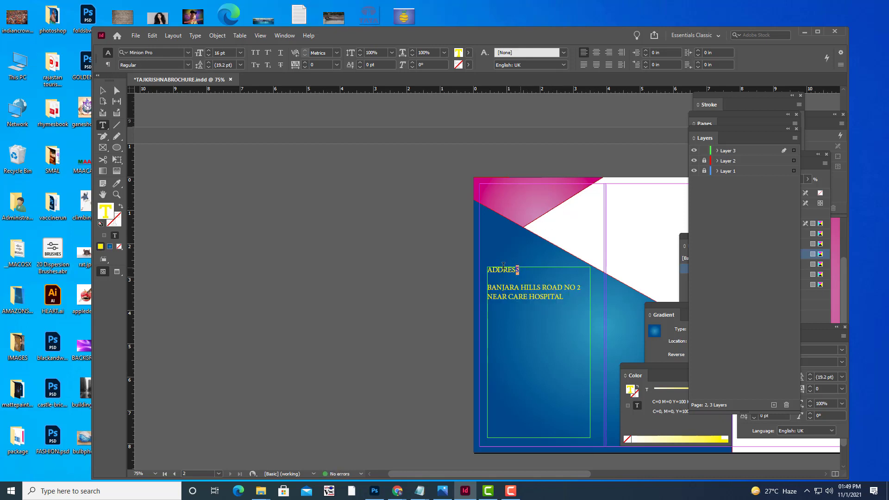
{"action": "key", "text": "ctrl+shift+period"}
{"action": "key", "text": "ctrl+shift+period"}
{"action": "key", "text": "ctrl+shift+period"}
{"action": "key", "text": "ctrl+shift+period"}
{"action": "key", "text": "ctrl+shift+period"}
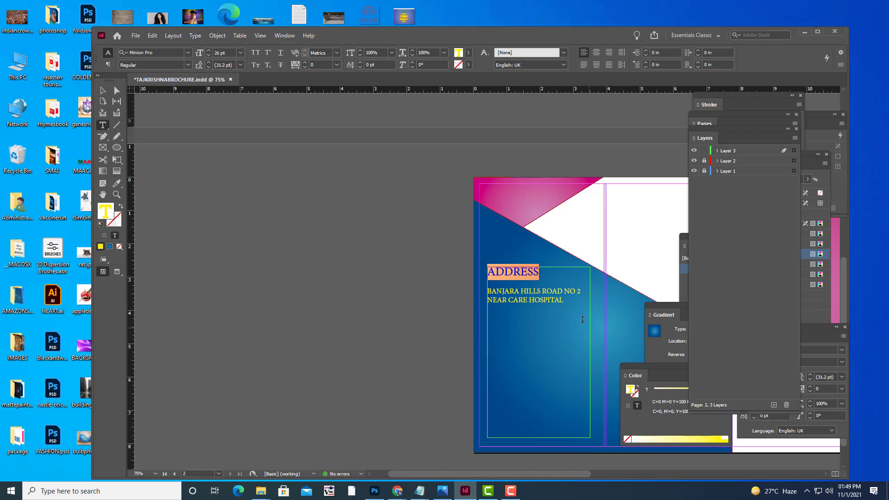
{"action": "left_click", "coordinate": [582, 300]}
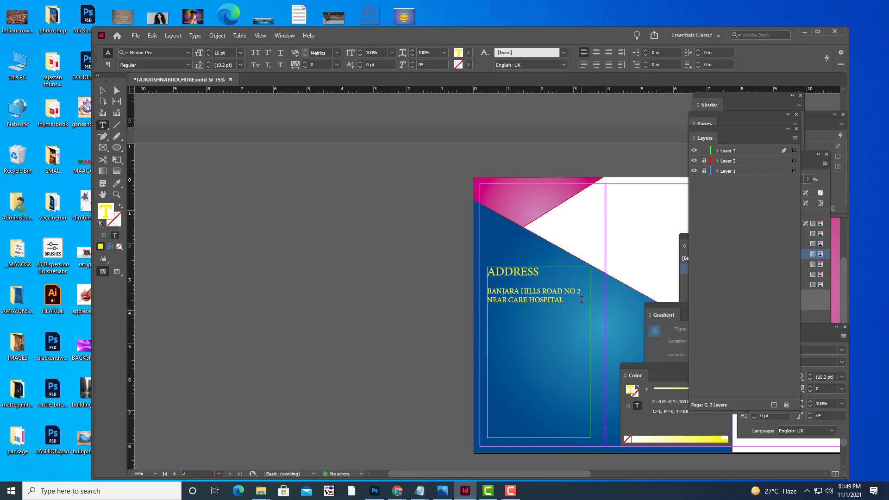
{"action": "key", "text": "Down"}
{"action": "key", "text": "Down"}
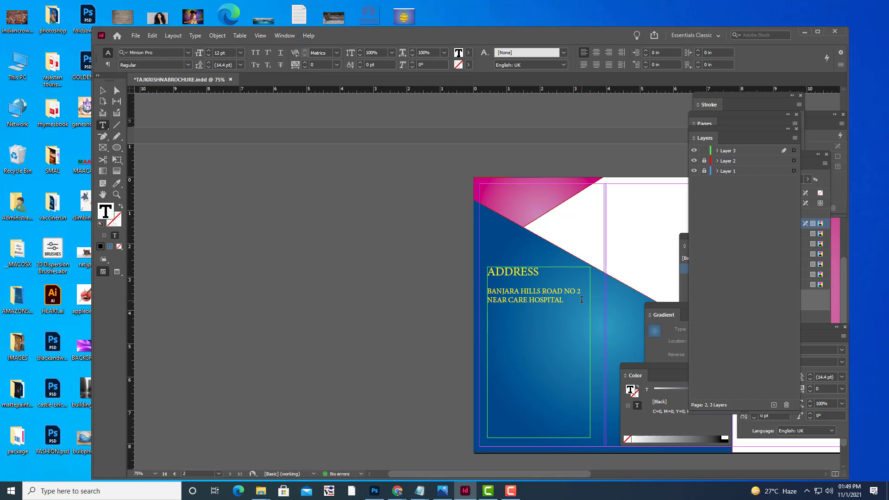
Finish the first address with HYDERABAD TELANGANA, then add JUHU MUMBAI ROAD NO 10, MAHARASTRA.
{"action": "type", "text": "u"}
{"action": "type", "text": "JUBIL"}
{"action": "type", "text": "EE HILL"}
{"action": "key", "text": "BackSpace"}
{"action": "key", "text": "BackSpace"}
{"action": "key", "text": "BackSpace"}
{"action": "key", "text": "BackSpace"}
{"action": "key", "text": "BackSpace"}
{"action": "key", "text": "BackSpace"}
{"action": "key", "text": "BackSpace"}
{"action": "key", "text": "BackSpace"}
{"action": "key", "text": "BackSpace"}
{"action": "key", "text": "BackSpace"}
{"action": "key", "text": "BackSpace"}
{"action": "key", "text": "BackSpace"}
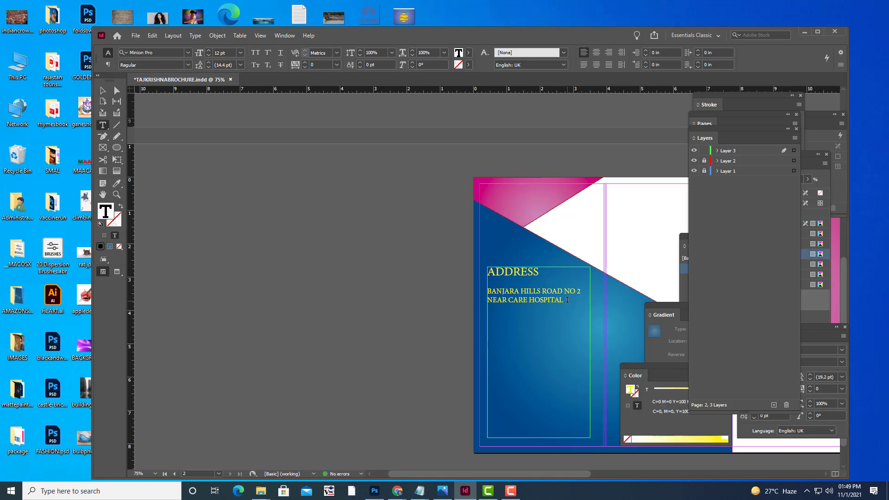
{"action": "type", "text": "HYDERABAD"}
{"action": "key", "text": "Return"}
{"action": "key", "text": "Return"}
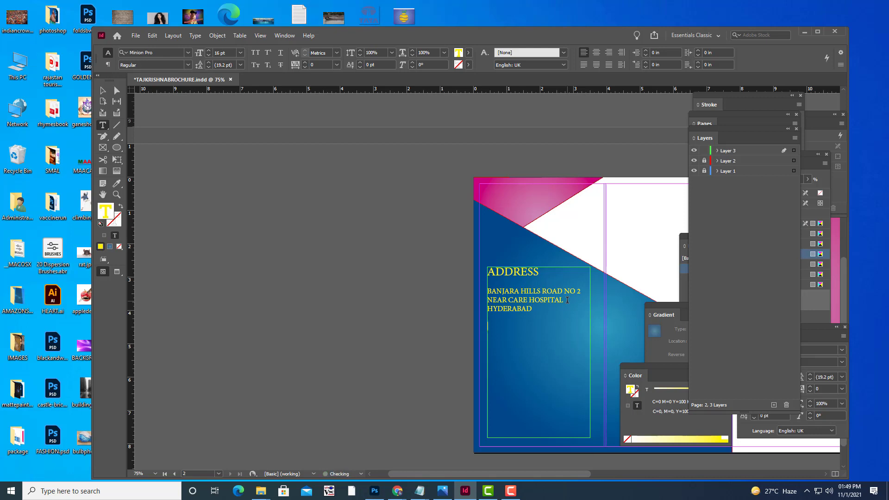
{"action": "key", "text": "BackSpace"}
{"action": "type", "text": "JUHU MUMBAI ROAD NO 10"}
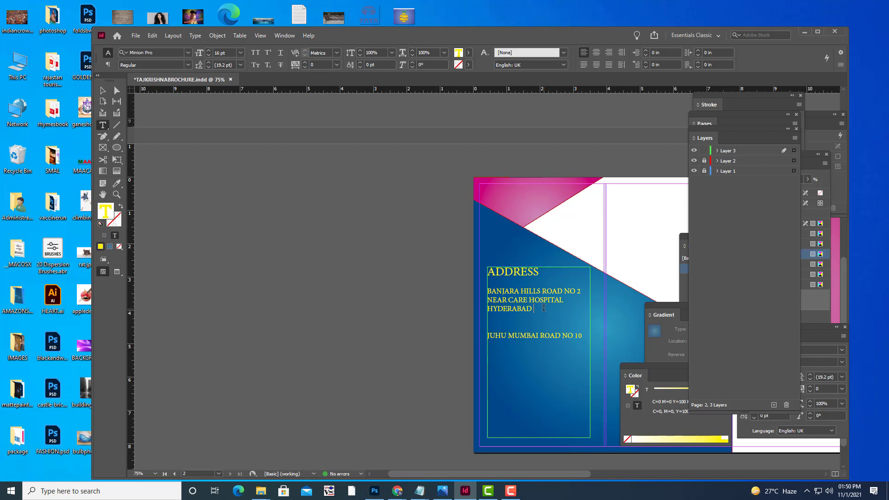
{"action": "type", "text": "TELANGANA"}
{"action": "key", "text": "Return"}
{"action": "type", "text": "MAHARA"}
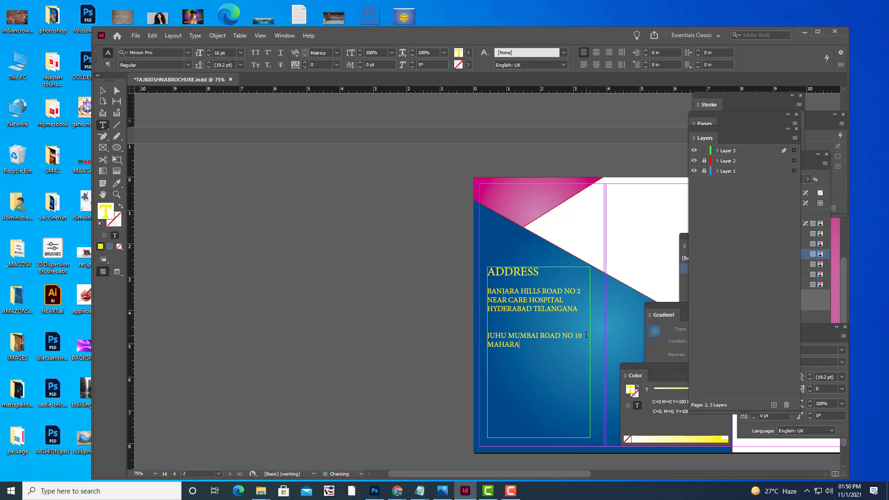
{"action": "type", "text": "STRA"}
{"action": "key", "text": "Return"}
{"action": "key", "text": "Return"}
Add the addresses CHANDNI CHOWK ROAD NO 6 DELHI and NEAR INORBIT MALL BANGALORE KARNATAKA.
{"action": "type", "text": "CHANDI"}
{"action": "key", "text": "BackSpace"}
{"action": "type", "text": "NI CHOWK ROAD "}
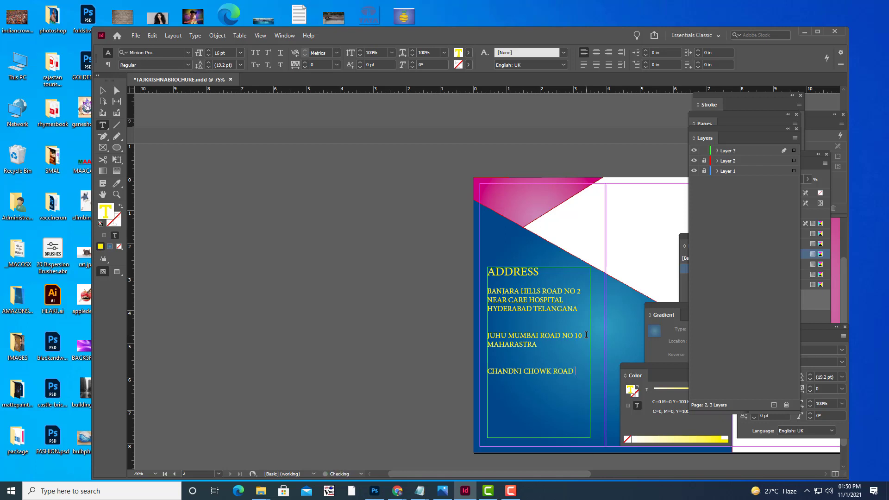
{"action": "type", "text": "NO 6 DELHI"}
{"action": "key", "text": "Return"}
{"action": "key", "text": "BackSpace"}
{"action": "type", "text": "NEAR"}
{"action": "type", "text": "INORBIT MALL "}
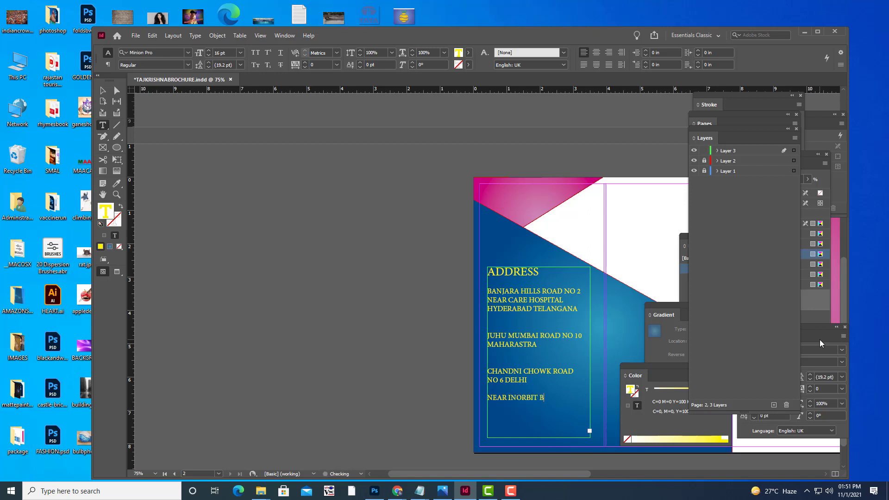
{"action": "type", "text": "BANGALORE KARNATA"}
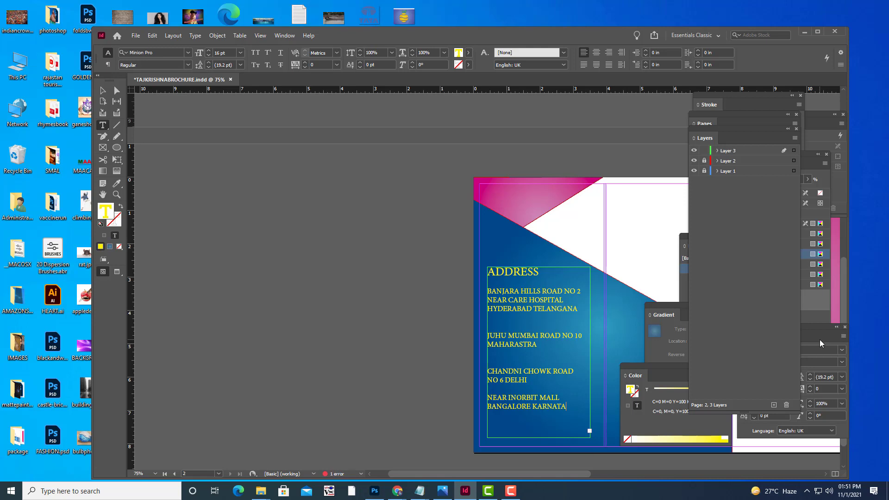
{"action": "type", "text": "KA"}
Move the address frame higher and stretch it taller so all text fits.
{"action": "left_click", "coordinate": [102, 91]}
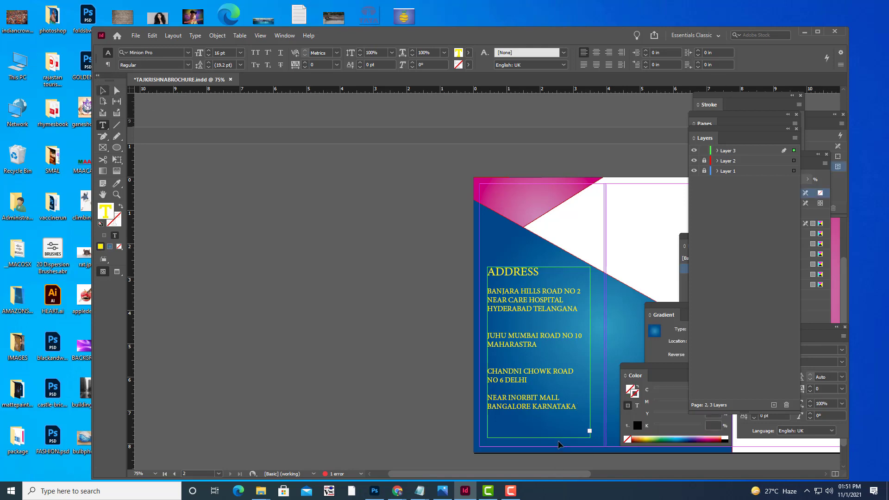
{"action": "left_click_drag", "start_coordinate": [538, 438], "coordinate": [538, 446]}
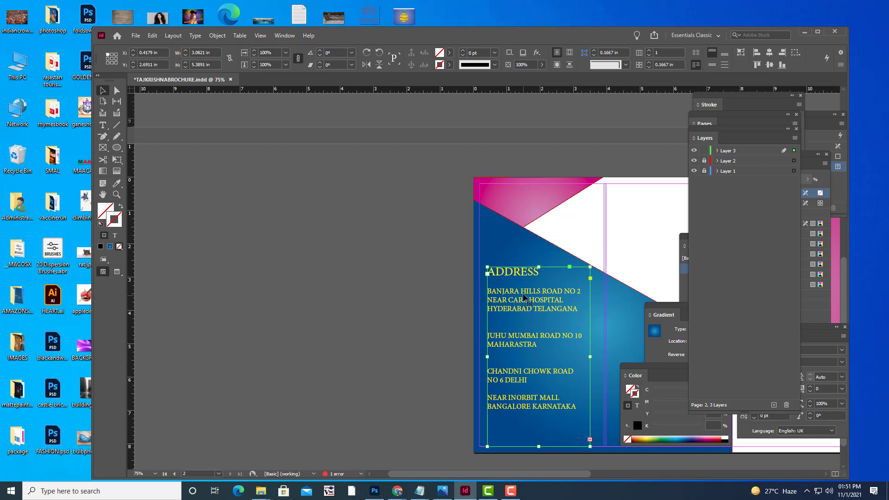
{"action": "left_click_drag", "start_coordinate": [523, 297], "coordinate": [520, 274]}
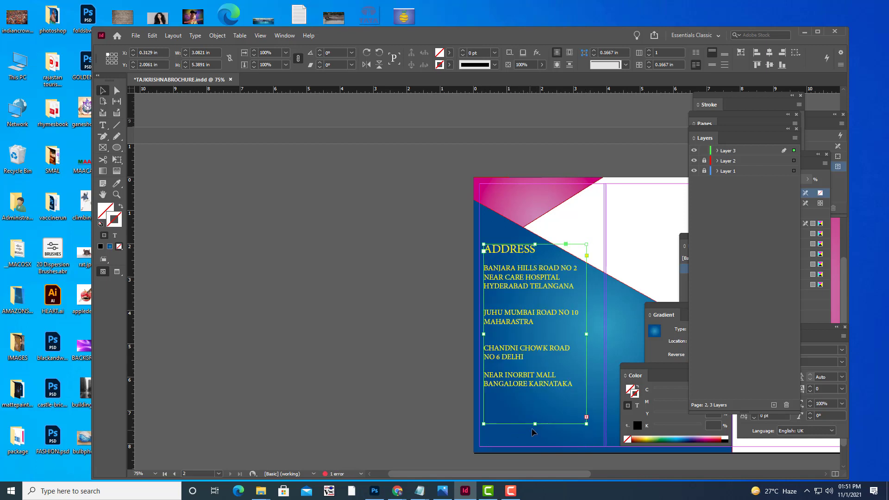
{"action": "left_click_drag", "start_coordinate": [535, 424], "coordinate": [539, 474]}
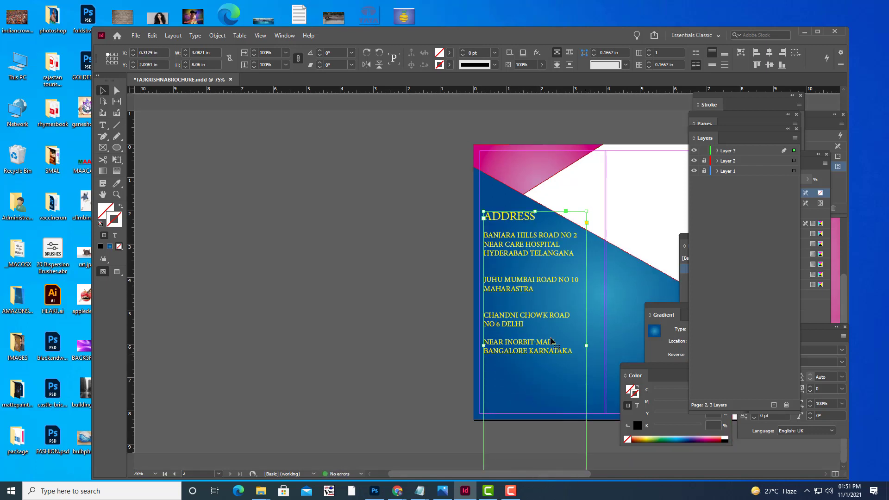
{"action": "left_click_drag", "start_coordinate": [539, 251], "coordinate": [539, 258]}
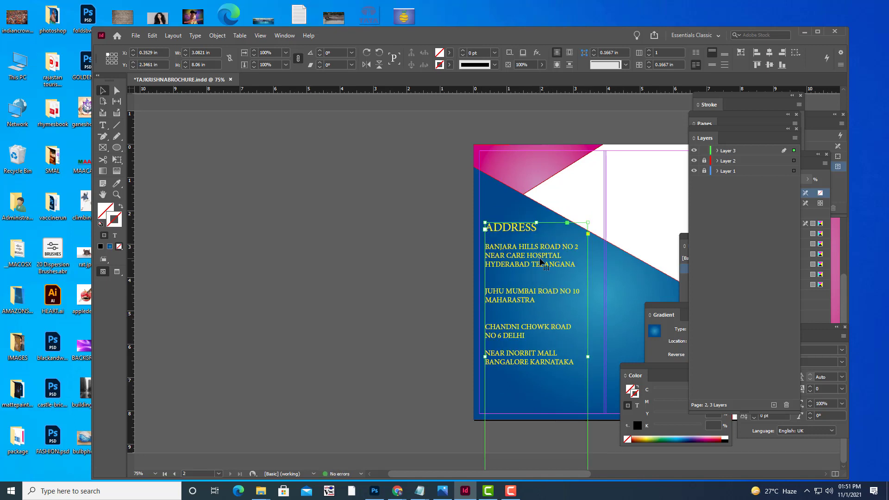
Preview the back spread without guides and briefly check the Notepad brochure notes.
{"action": "left_click", "coordinate": [379, 221]}
{"action": "key", "text": "w"}
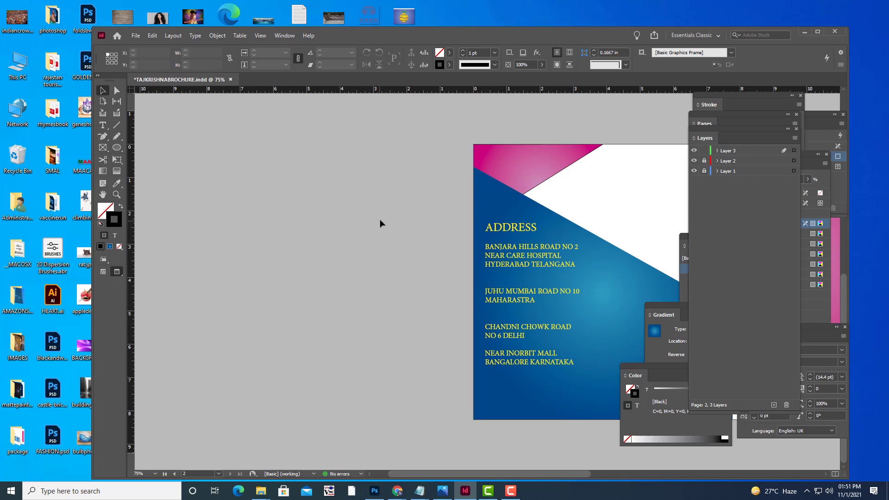
{"action": "key", "text": "w"}
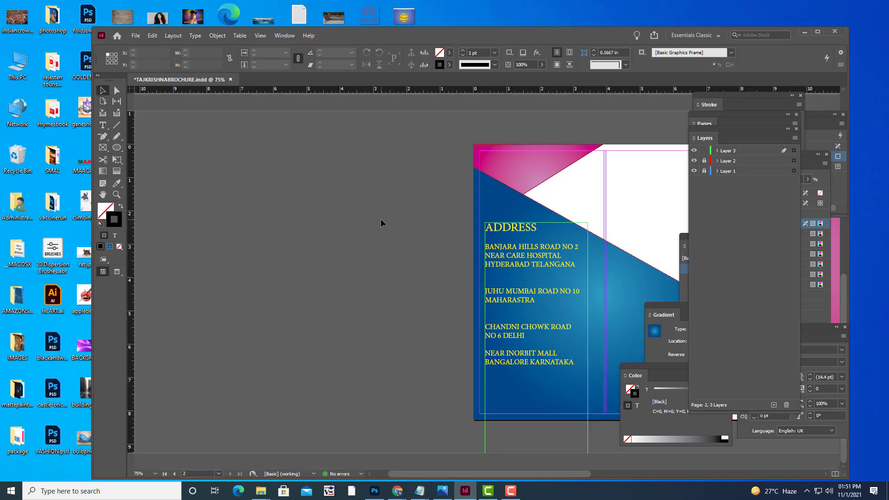
{"action": "key", "text": "h"}
{"action": "left_click_drag", "start_coordinate": [517, 246], "coordinate": [272, 278]}
{"action": "left_click_drag", "start_coordinate": [423, 233], "coordinate": [427, 263]}
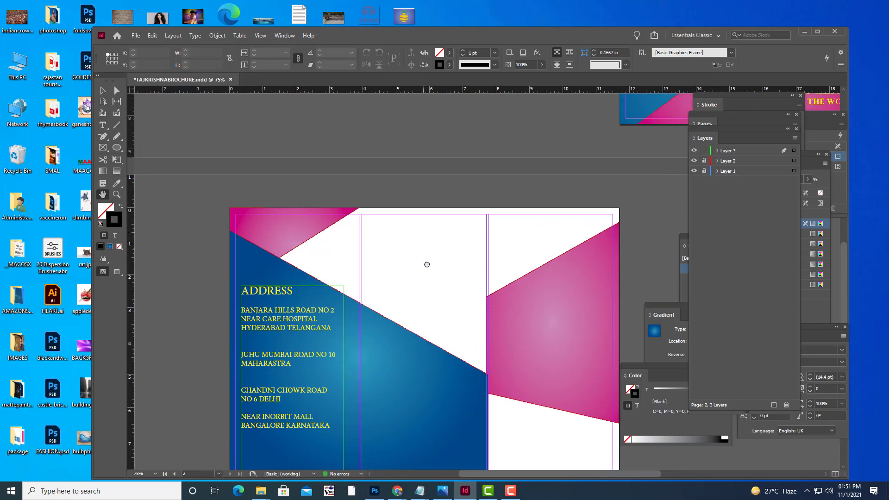
{"action": "key", "text": "ctrl+minus"}
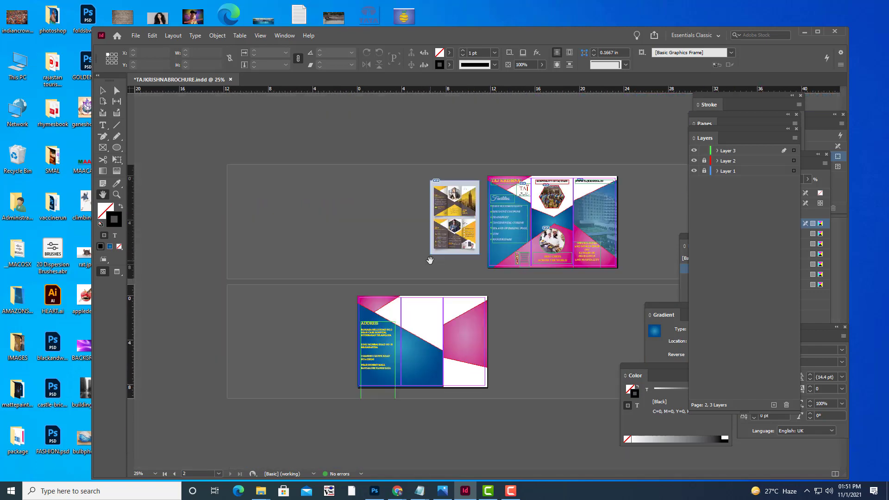
{"action": "left_click_drag", "start_coordinate": [435, 261], "coordinate": [507, 262]}
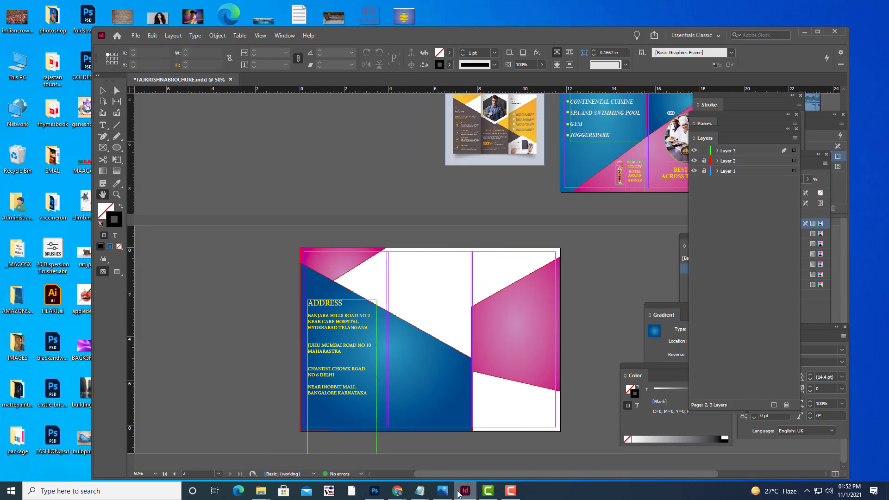
{"action": "mouse_move", "coordinate": [419, 490]}
{"action": "left_click", "coordinate": [479, 448]}
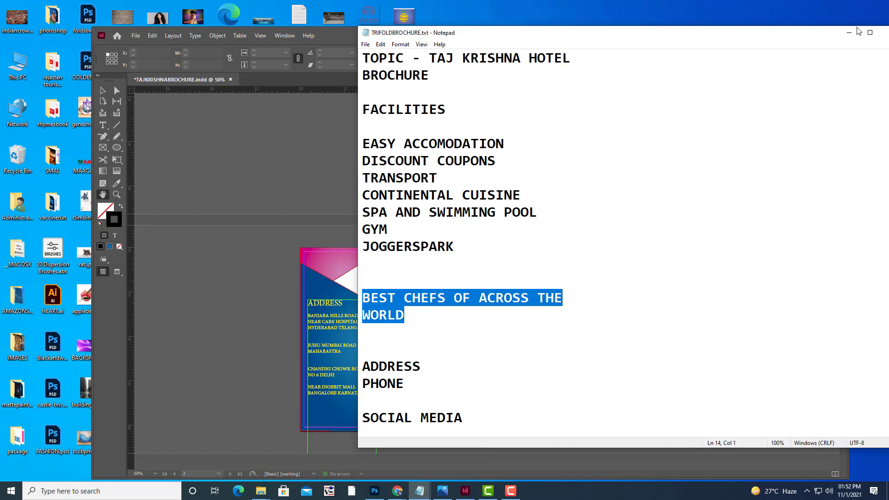
{"action": "left_click", "coordinate": [849, 32]}
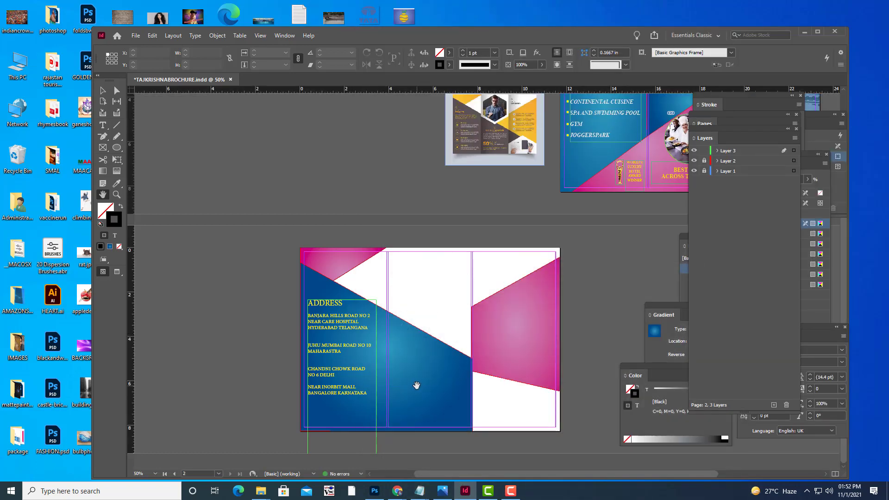
Create a yellow 18 pt SOCIAL MEDIA LINKS heading in a text frame on the middle panel.
{"action": "left_click", "coordinate": [103, 125]}
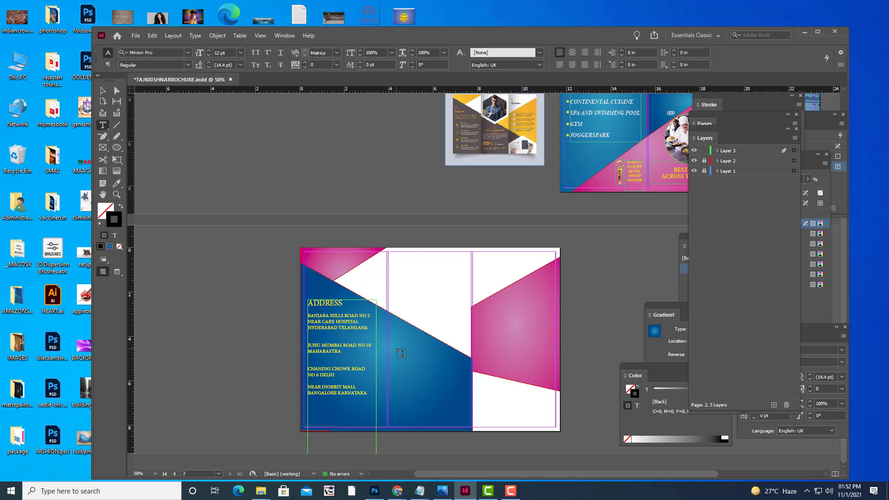
{"action": "left_click_drag", "start_coordinate": [395, 347], "coordinate": [455, 369]}
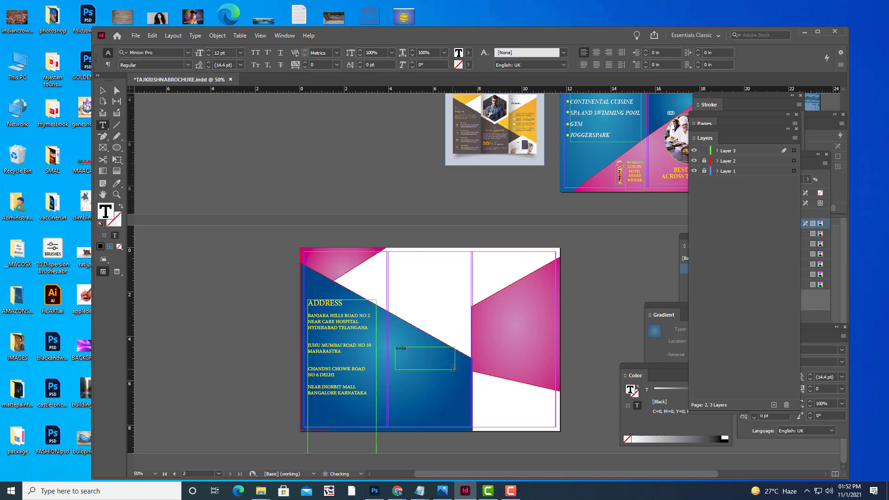
{"action": "type", "text": "SOCIAL MED"}
{"action": "key", "text": "ctrl+shift+Left"}
{"action": "key", "text": "ctrl+shift+Left"}
{"action": "key", "text": "ctrl+shift+Left"}
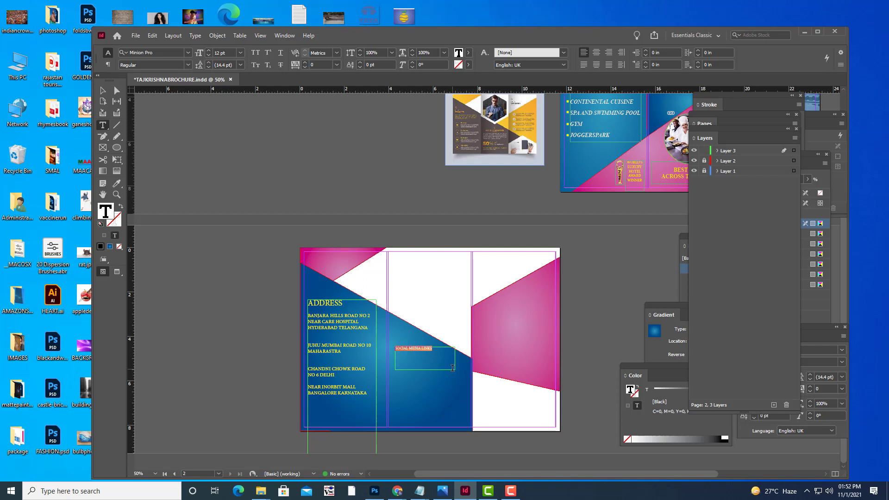
{"action": "key", "text": "ctrl+shift+period"}
{"action": "key", "text": "ctrl+shift+period"}
{"action": "key", "text": "ctrl+shift+period"}
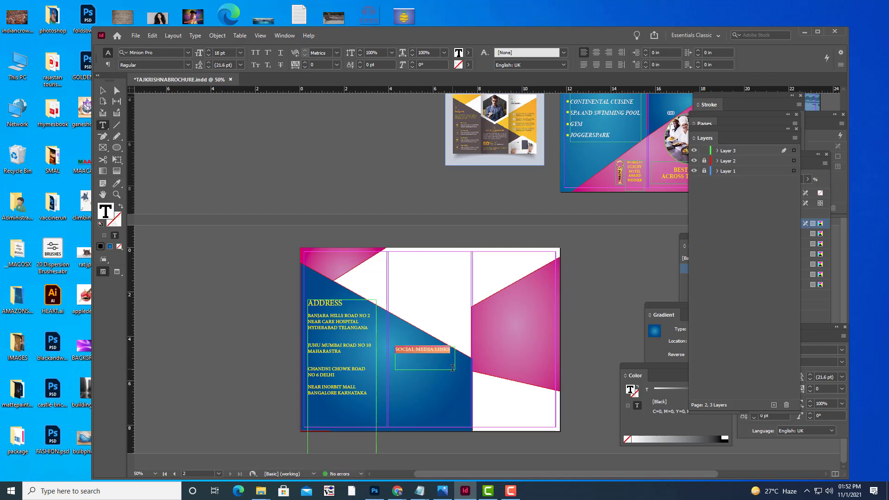
{"action": "left_click", "coordinate": [468, 52]}
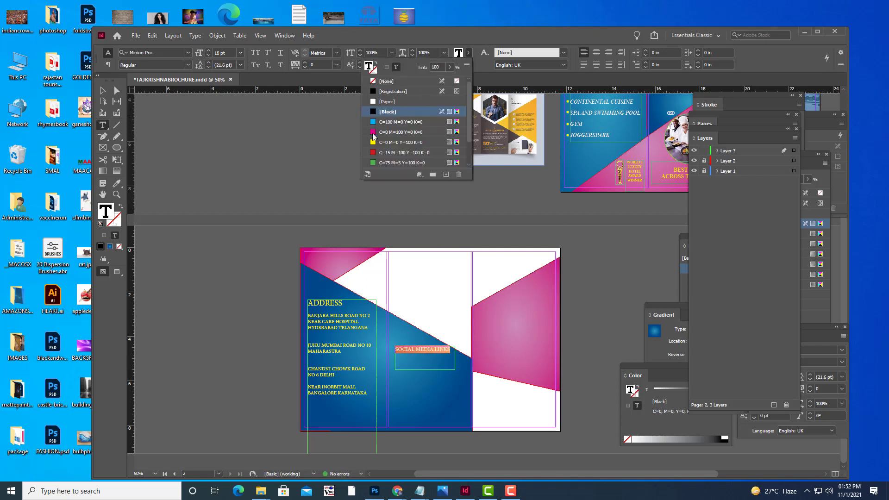
{"action": "left_click", "coordinate": [372, 143]}
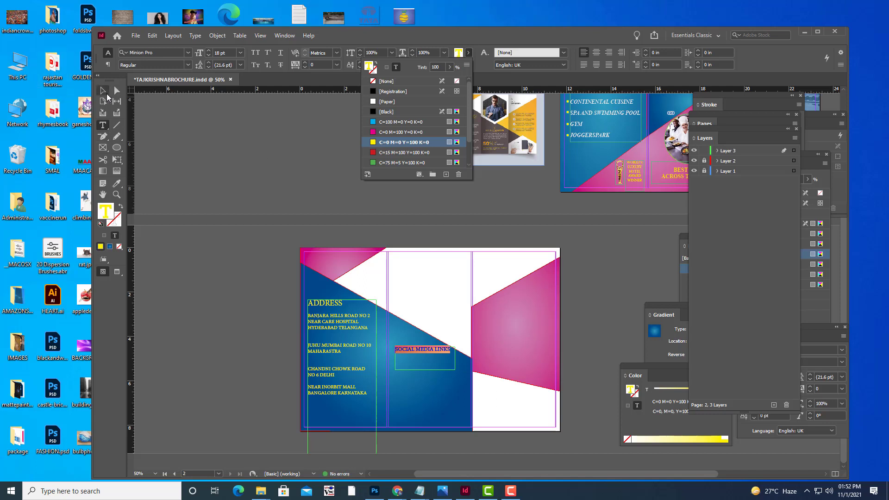
{"action": "left_click", "coordinate": [397, 366]}
Shrink the heading frame to fit its text and preview the page without guides.
{"action": "key", "text": "Escape"}
{"action": "left_click_drag", "start_coordinate": [425, 369], "coordinate": [430, 358]}
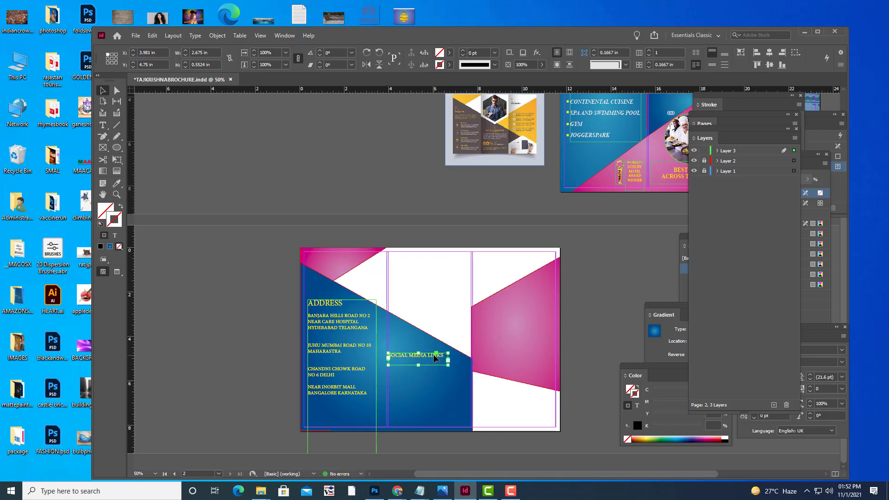
{"action": "left_click", "coordinate": [435, 212]}
{"action": "key", "text": "w"}
{"action": "key", "text": "w"}
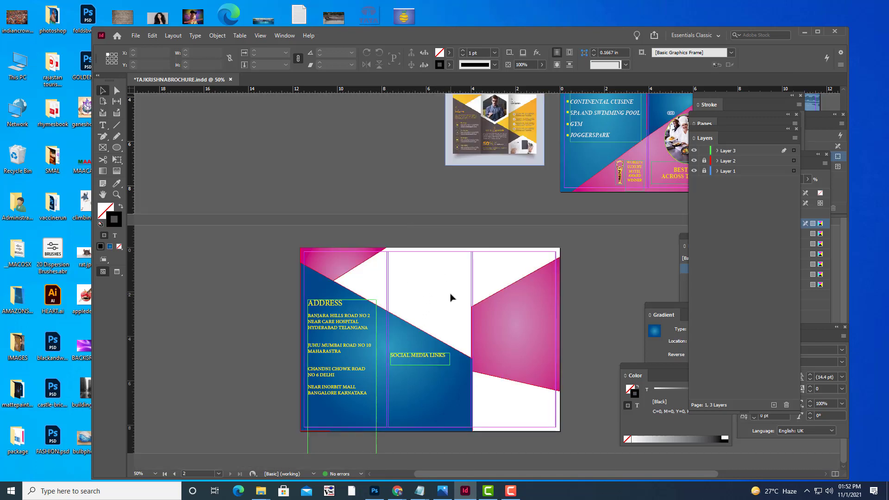
{"action": "key", "text": "w"}
{"action": "key", "text": "w"}
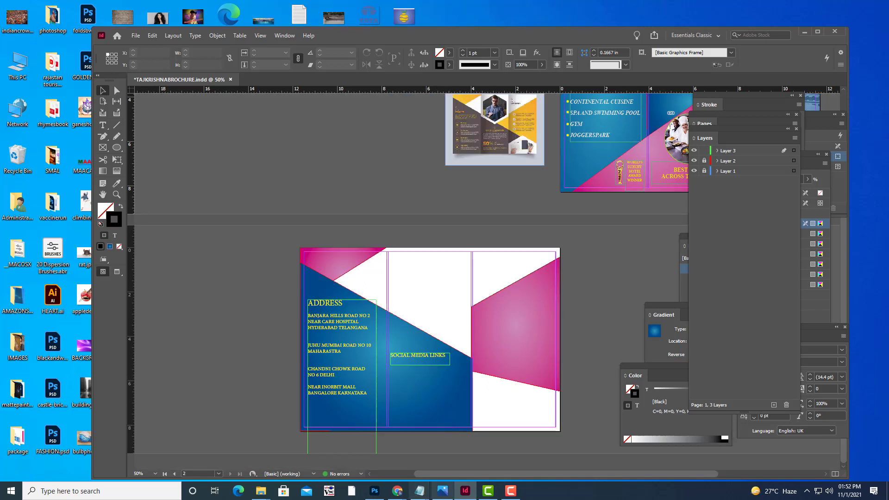
Search Google Images for social media links.
{"action": "left_click", "coordinate": [397, 491]}
{"action": "left_click", "coordinate": [337, 458]}
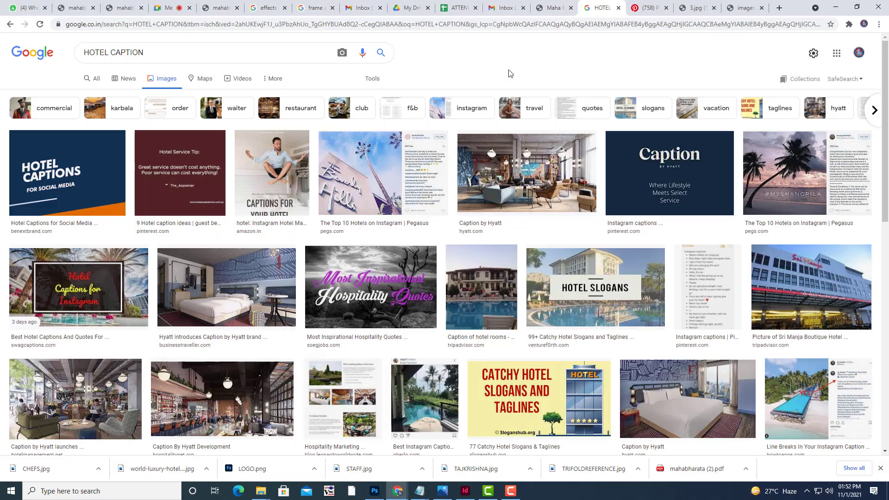
{"action": "triple_click", "coordinate": [183, 47]}
{"action": "type", "text": "SOCIAL"}
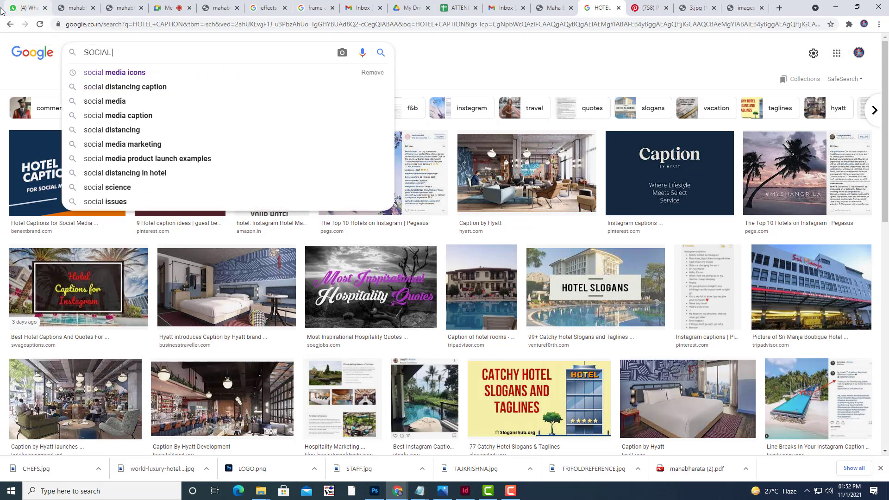
{"action": "key", "text": "Down"}
{"action": "key", "text": "BackSpace"}
{"action": "key", "text": "BackSpace"}
{"action": "key", "text": "BackSpace"}
{"action": "key", "text": "BackSpace"}
{"action": "key", "text": "BackSpace"}
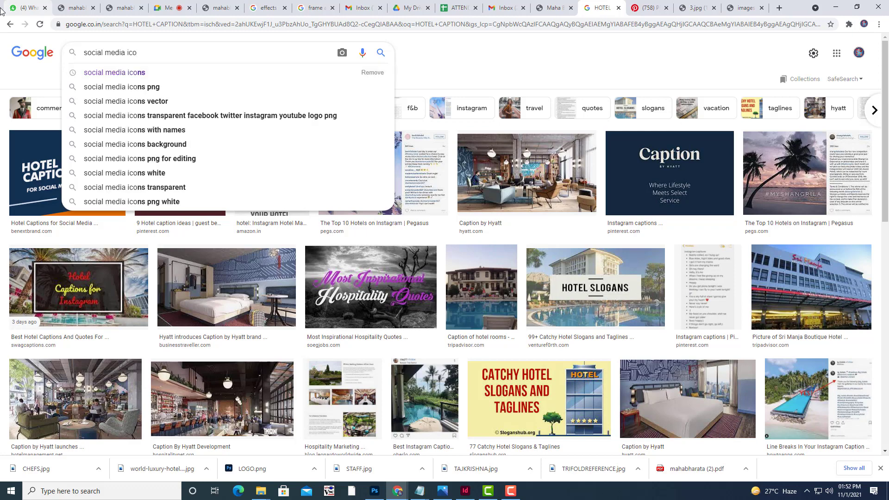
{"action": "type", "text": "LINKS"}
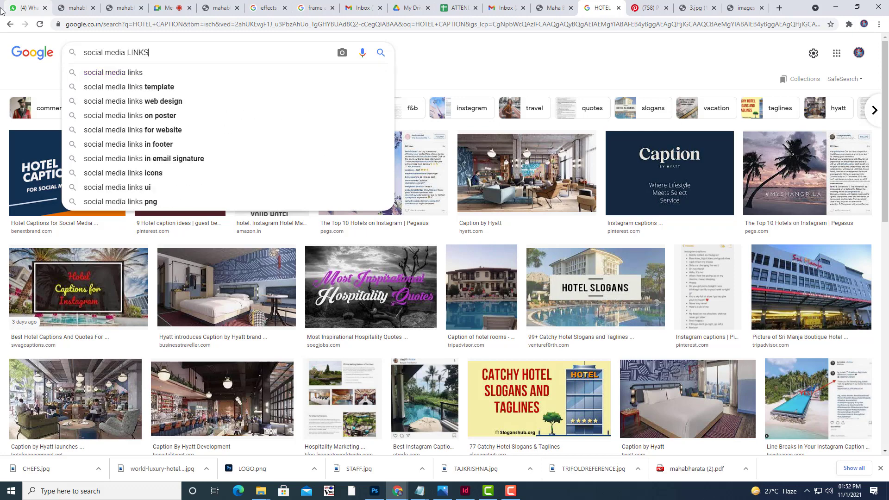
{"action": "key", "text": "Return"}
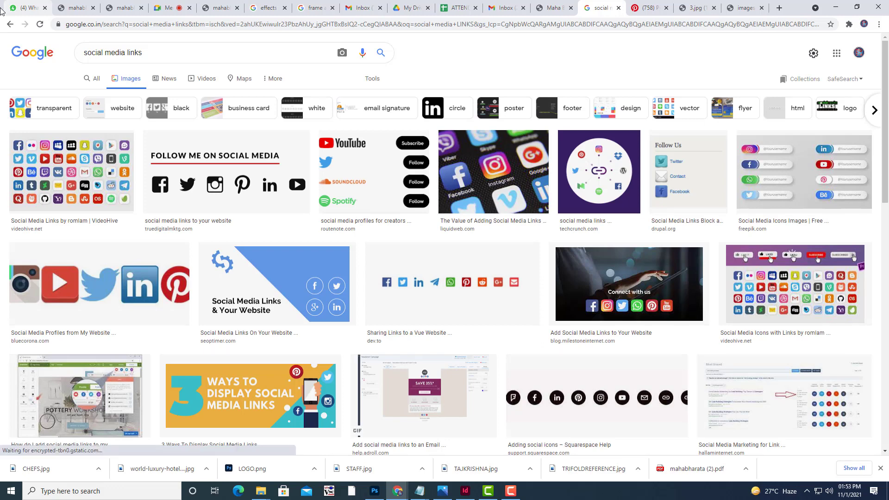
Save the flat social media icons image as SM.png.
{"action": "left_click", "coordinate": [239, 180]}
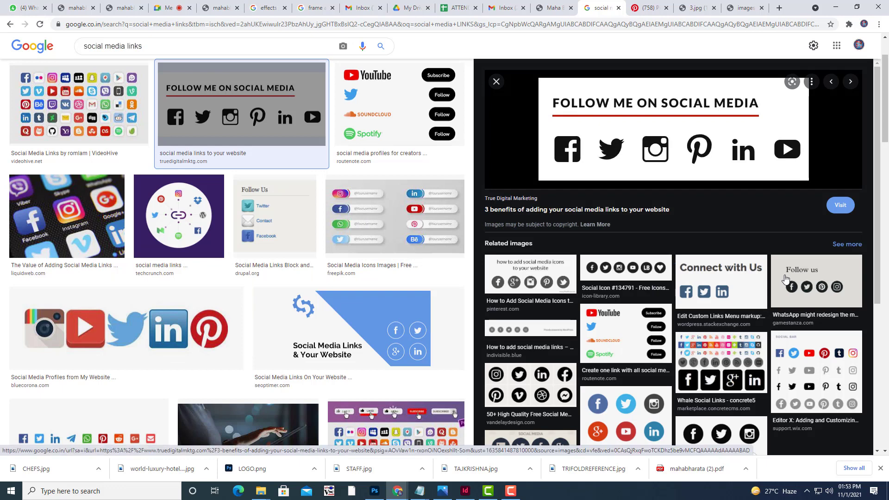
{"action": "left_click", "coordinate": [634, 410]}
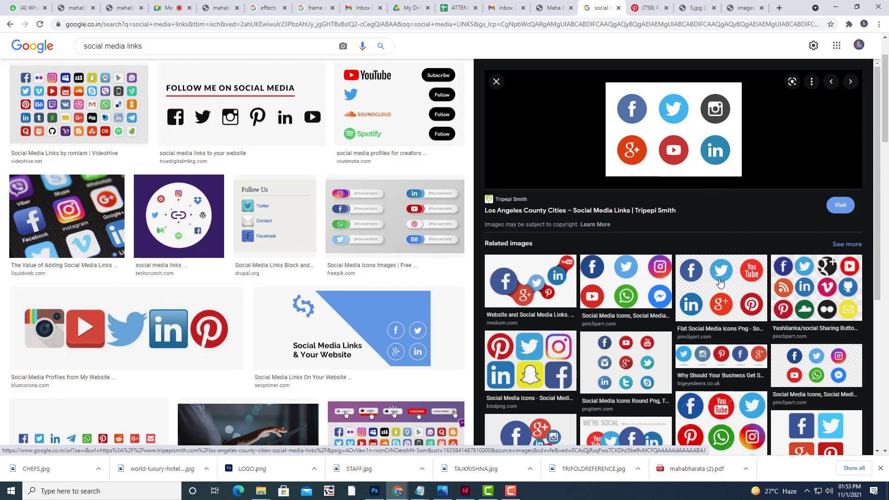
{"action": "left_click", "coordinate": [720, 285]}
{"action": "right_click", "coordinate": [684, 167]}
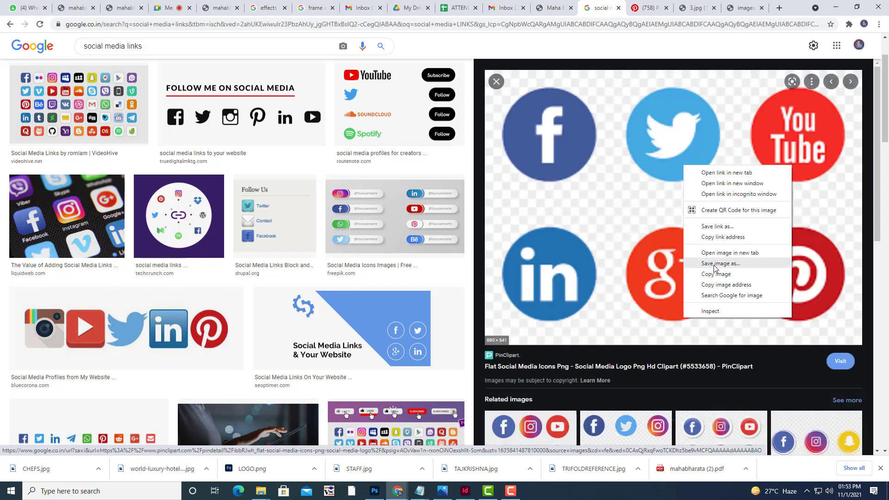
{"action": "left_click", "coordinate": [715, 264]}
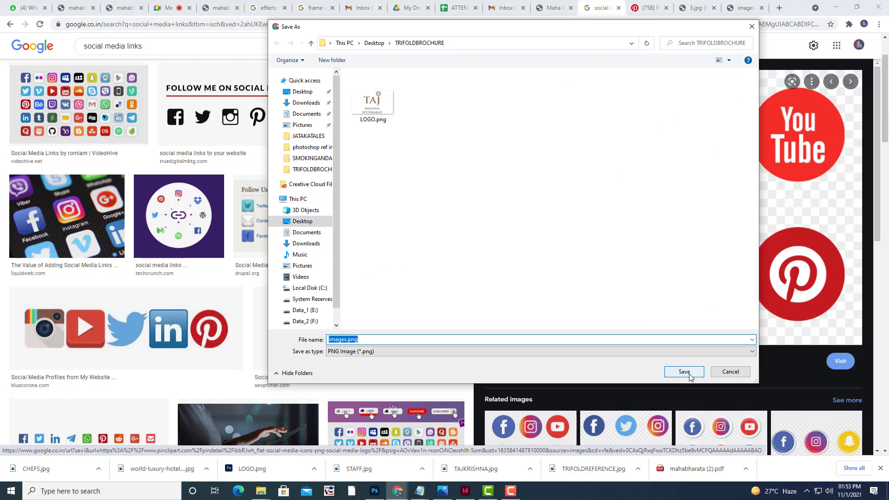
{"action": "type", "text": "SM"}
{"action": "left_click", "coordinate": [684, 371]}
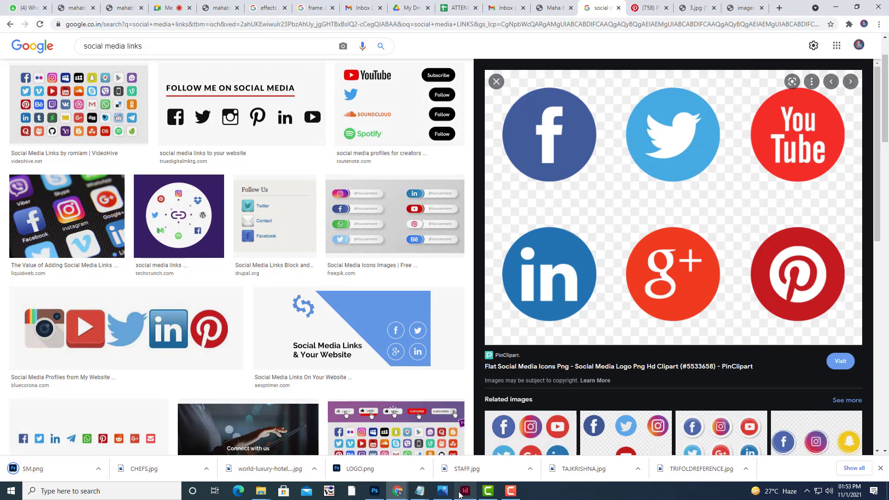
{"action": "left_click", "coordinate": [464, 490]}
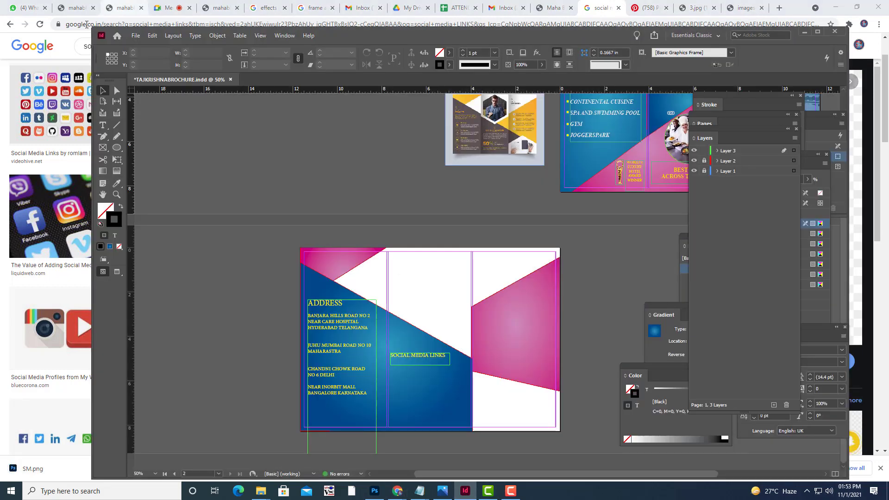
{"action": "left_click", "coordinate": [134, 35]}
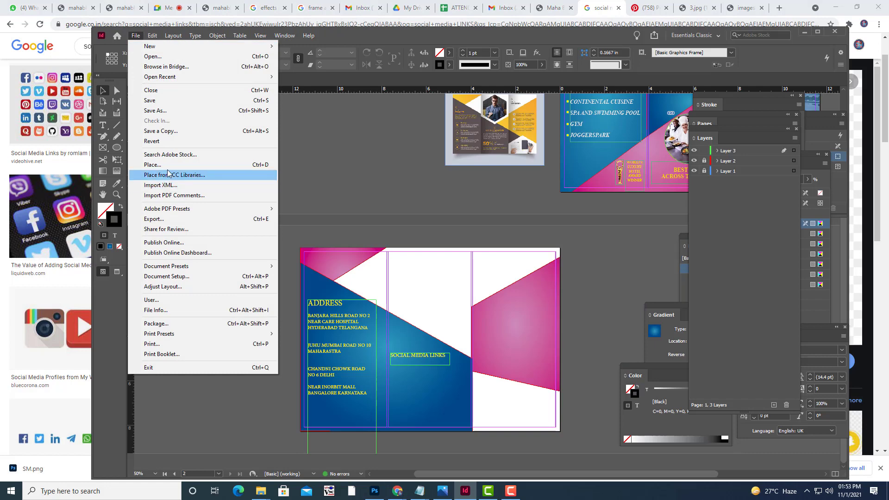
{"action": "left_click", "coordinate": [167, 166]}
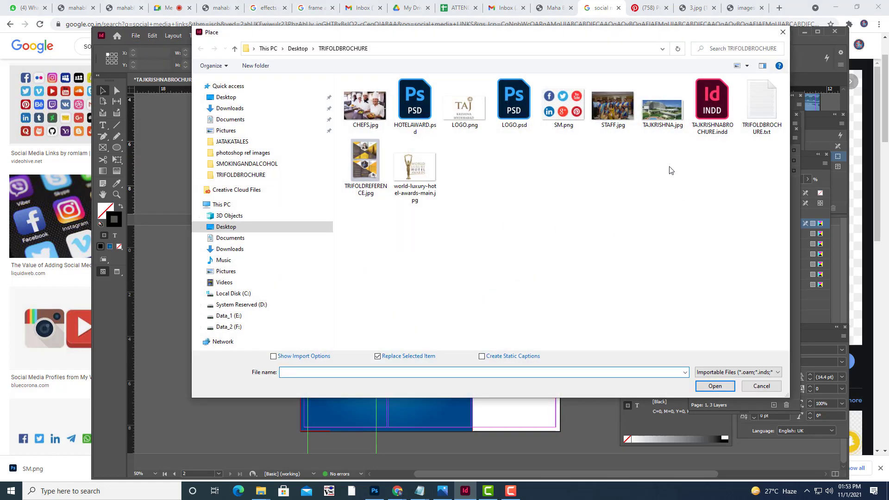
{"action": "left_click", "coordinate": [579, 121]}
{"action": "left_click", "coordinate": [714, 386]}
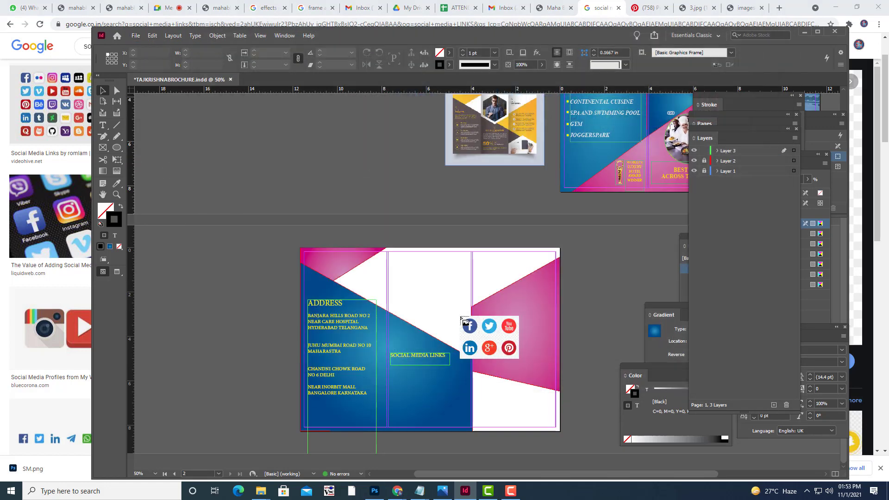
{"action": "left_click", "coordinate": [400, 380]}
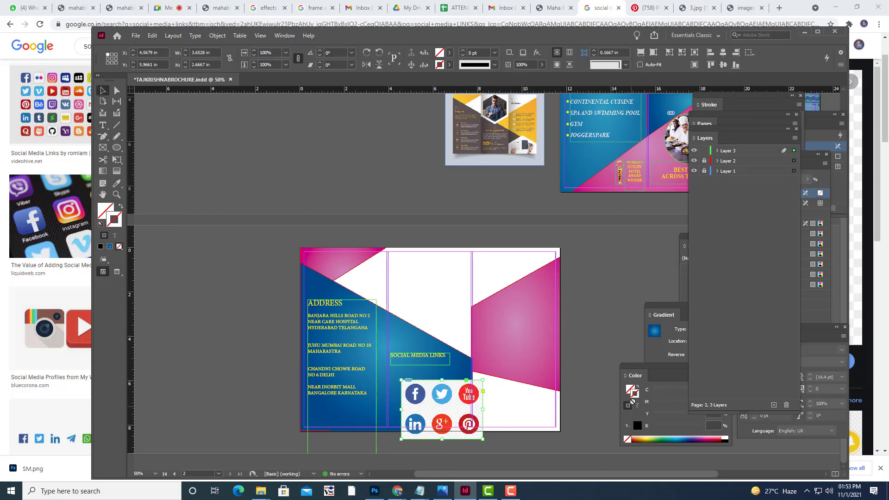
{"action": "key", "text": "Delete"}
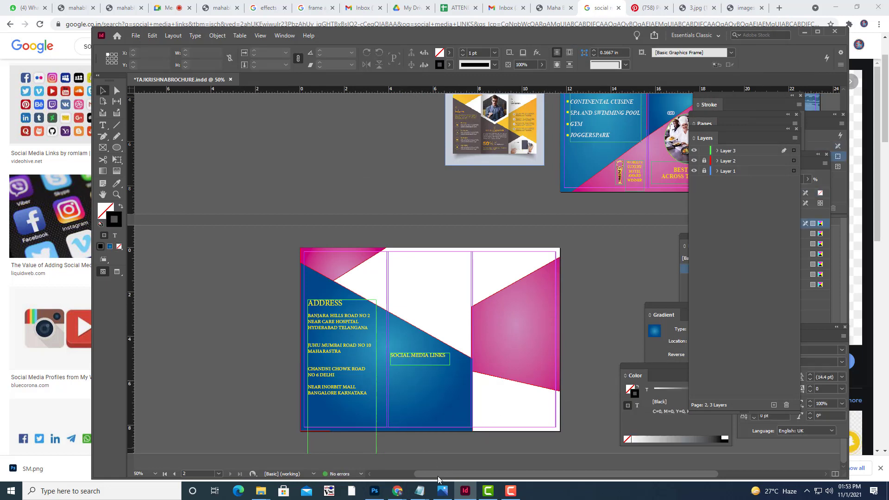
{"action": "left_click", "coordinate": [374, 491]}
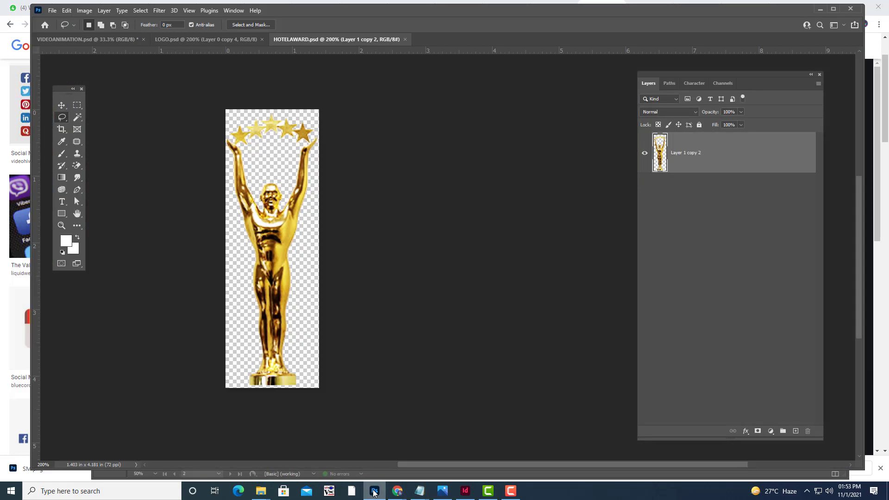
Open SM.png, convert it to RGB mode, and unlock the Background as Layer 0.
{"action": "left_click", "coordinate": [23, 468]}
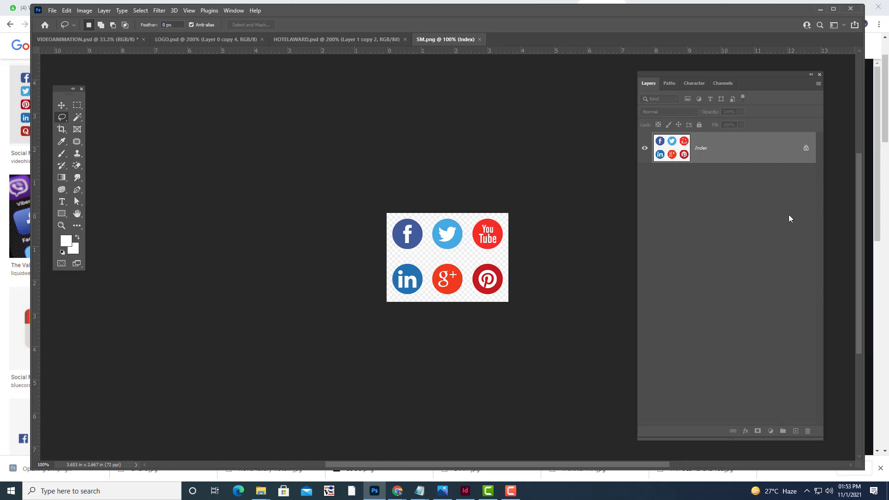
{"action": "left_click", "coordinate": [86, 11]}
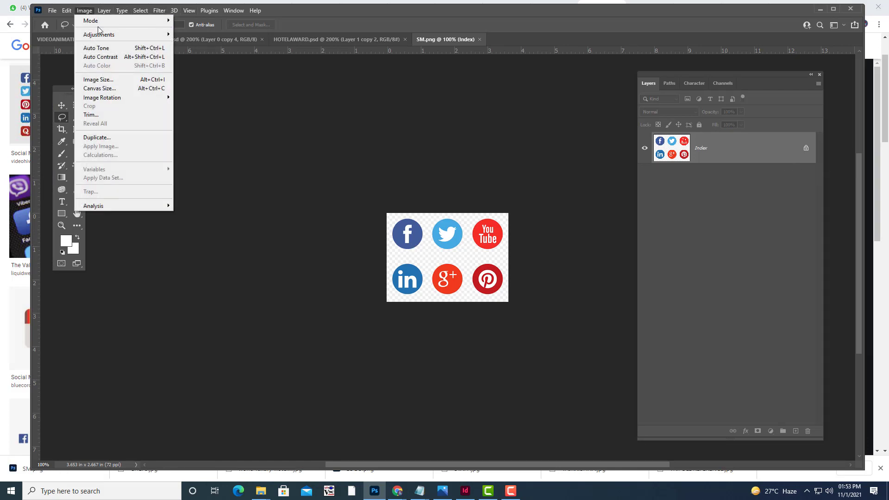
{"action": "mouse_move", "coordinate": [104, 21]}
{"action": "left_click", "coordinate": [214, 56]}
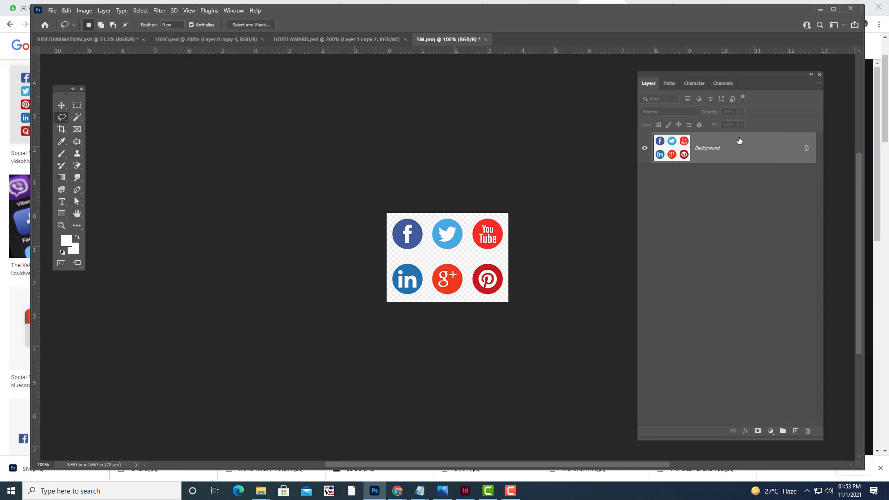
{"action": "double_click", "coordinate": [737, 149]}
{"action": "left_click", "coordinate": [636, 150]}
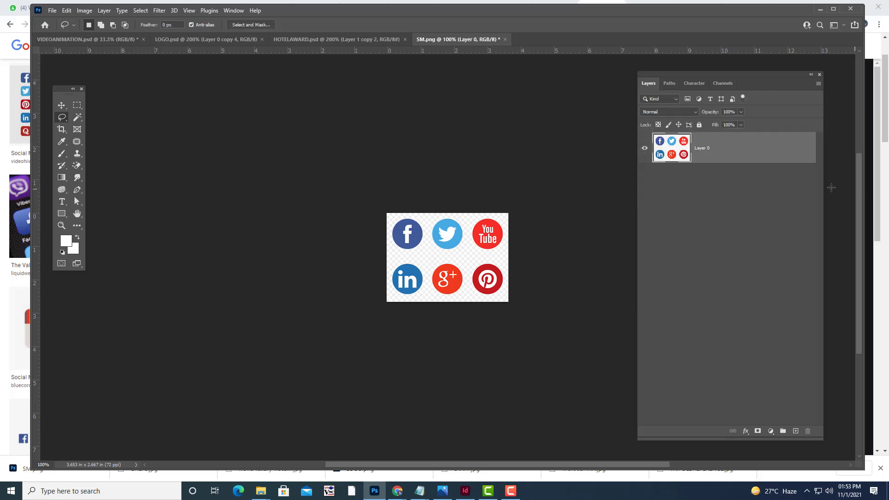
Select the icons as subject, invert, and delete the white background to transparency.
{"action": "left_click_drag", "start_coordinate": [78, 117], "coordinate": [105, 128]}
{"action": "left_click", "coordinate": [300, 24]}
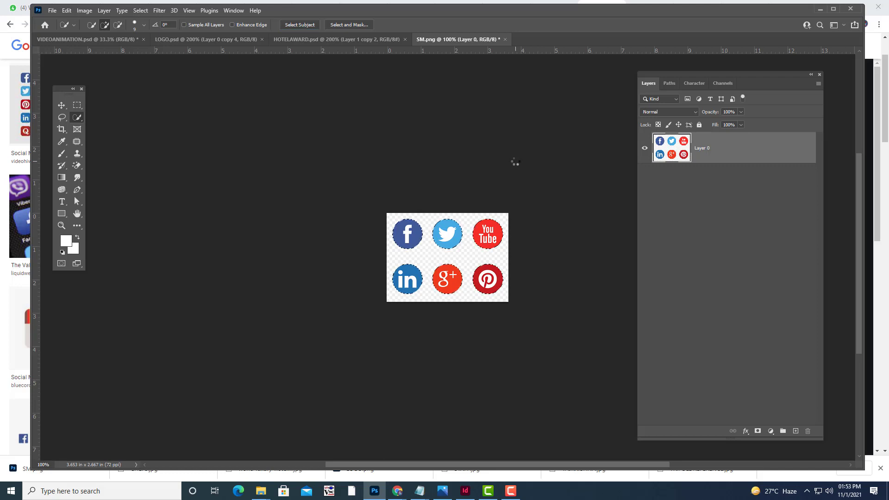
{"action": "key", "text": "ctrl+shift+i"}
{"action": "key", "text": "Delete"}
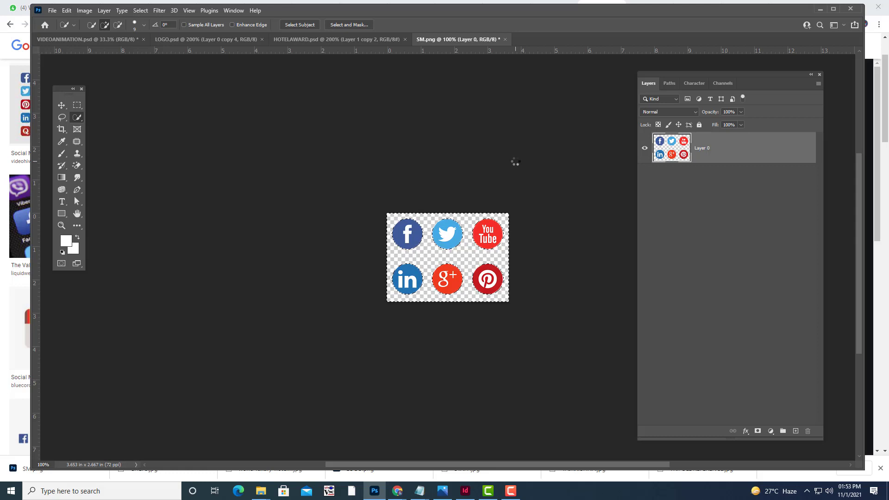
{"action": "key", "text": "ctrl+d"}
Save the image to this computer as SM.psd in Photoshop format.
{"action": "left_click", "coordinate": [52, 10]}
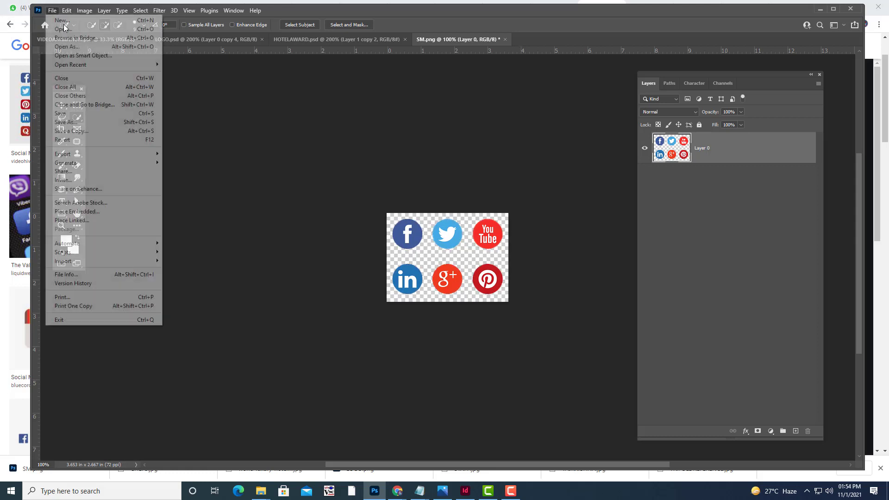
{"action": "left_click", "coordinate": [110, 123]}
{"action": "left_click", "coordinate": [508, 292]}
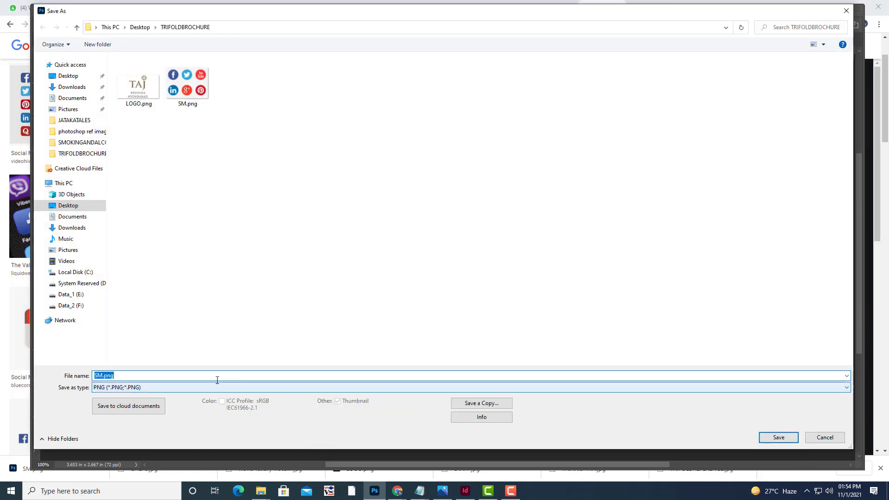
{"action": "left_click", "coordinate": [203, 390]}
{"action": "left_click", "coordinate": [203, 389]}
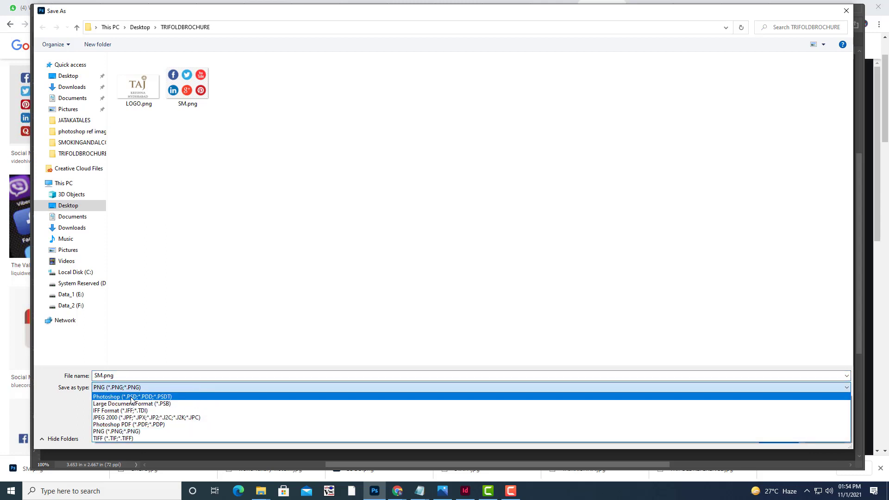
{"action": "left_click", "coordinate": [129, 395]}
{"action": "double_click", "coordinate": [126, 376]}
{"action": "left_click", "coordinate": [129, 375]}
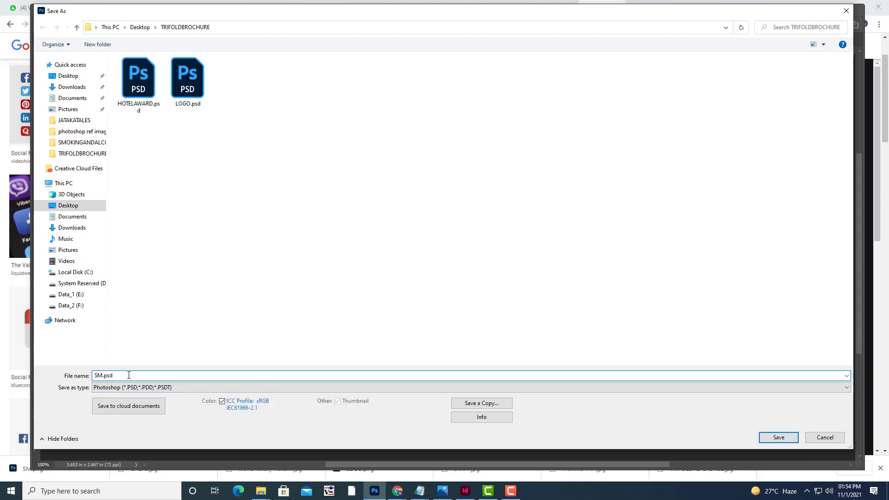
{"action": "key", "text": "BackSpace"}
{"action": "key", "text": "BackSpace"}
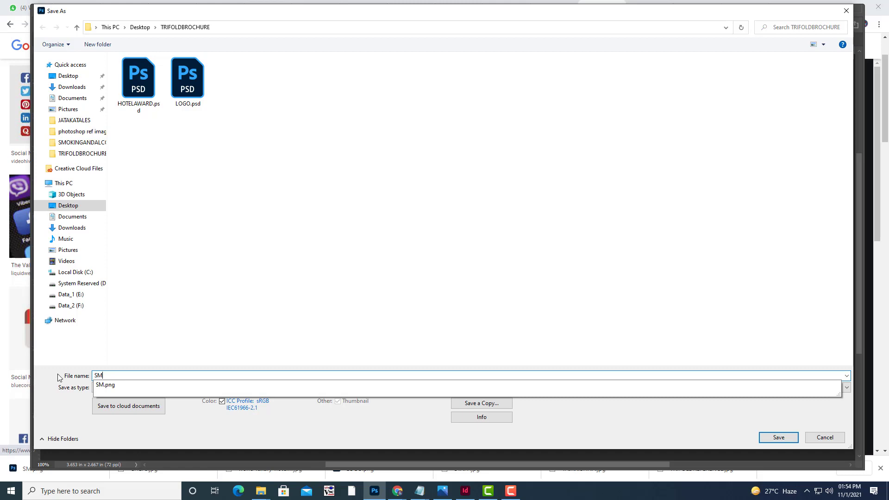
{"action": "left_click", "coordinate": [61, 379]}
{"action": "left_click", "coordinate": [771, 438]}
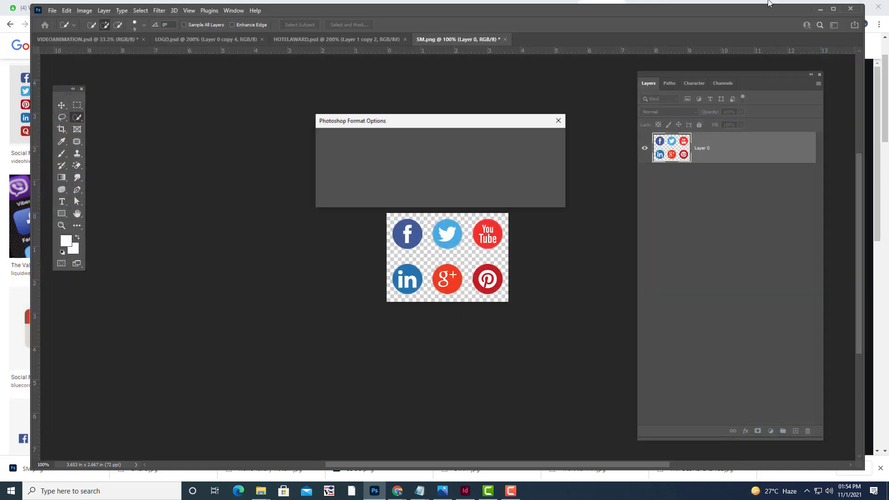
{"action": "left_click", "coordinate": [547, 137]}
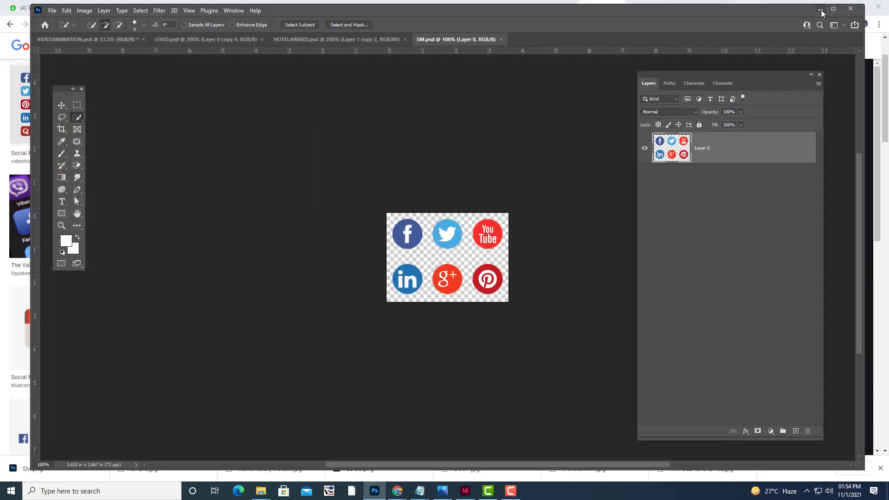
{"action": "left_click", "coordinate": [820, 10]}
{"action": "left_click", "coordinate": [463, 491]}
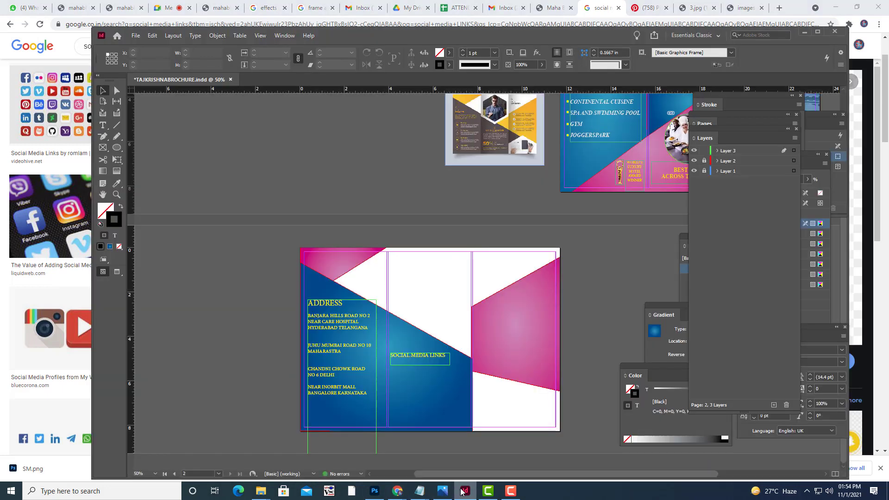
{"action": "left_click", "coordinate": [136, 37]}
{"action": "left_click", "coordinate": [177, 162]}
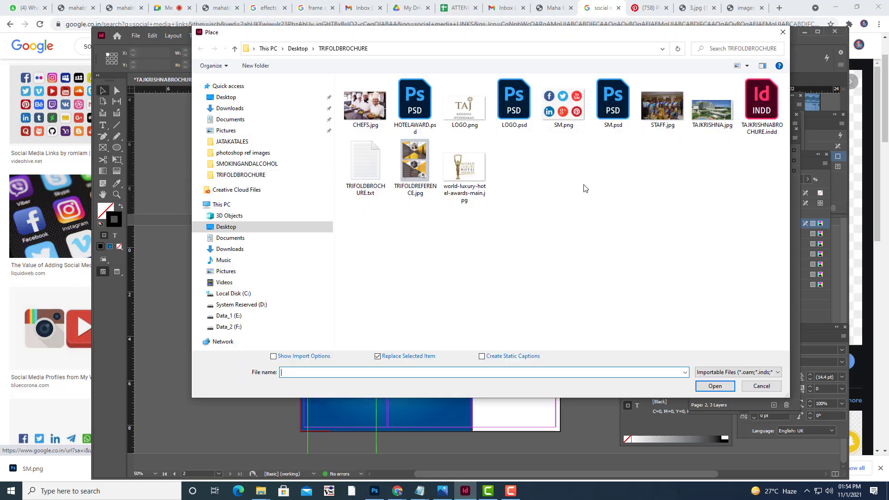
{"action": "left_click", "coordinate": [614, 120]}
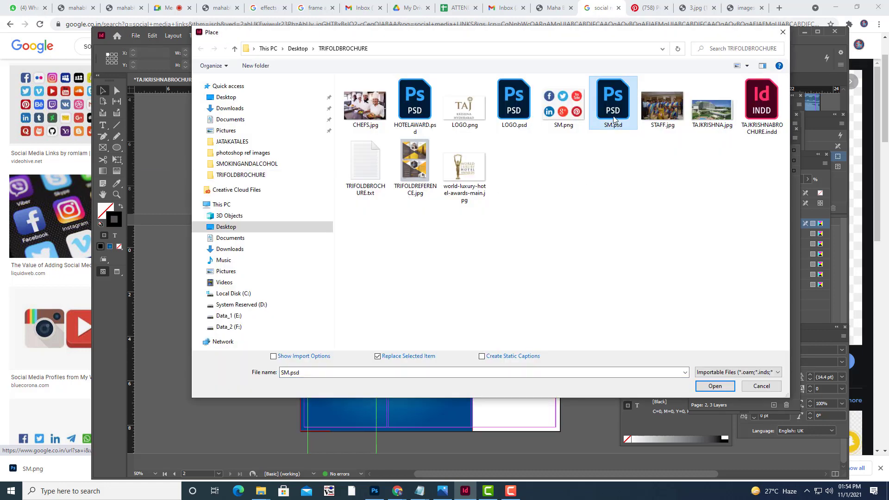
{"action": "left_click", "coordinate": [715, 386]}
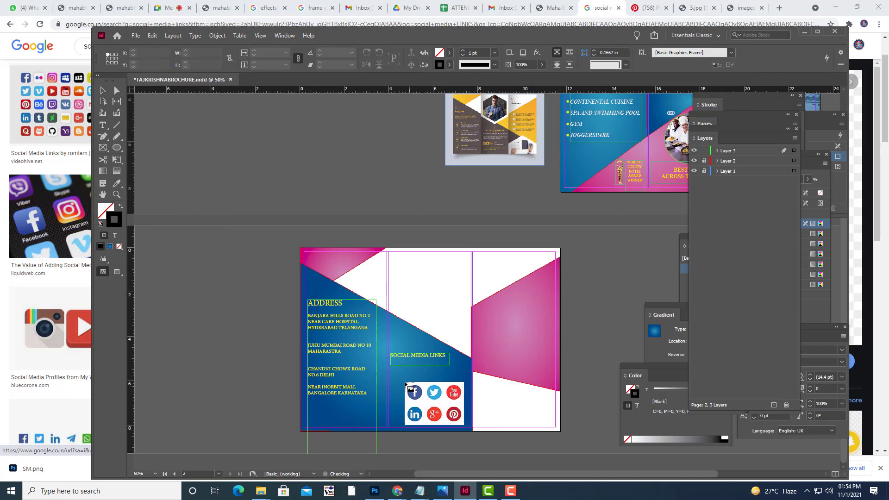
{"action": "left_click_drag", "start_coordinate": [402, 376], "coordinate": [449, 378]}
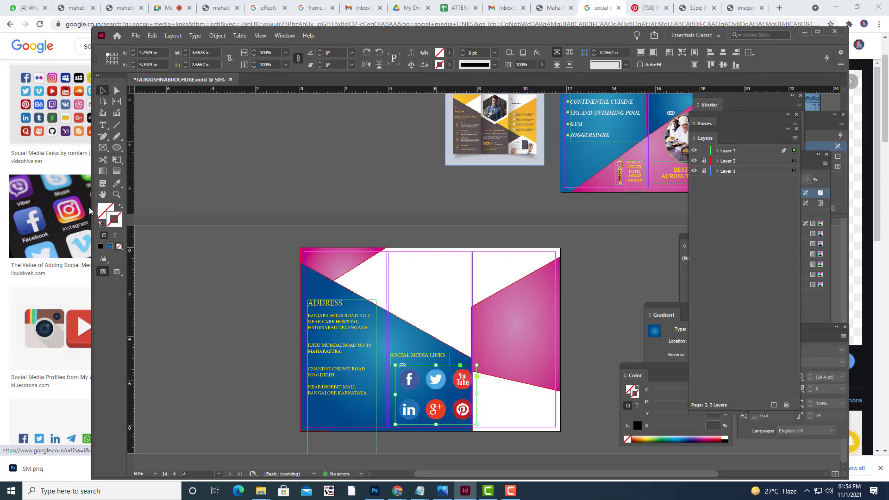
{"action": "left_click", "coordinate": [117, 159]}
{"action": "left_click_drag", "start_coordinate": [476, 365], "coordinate": [447, 386]}
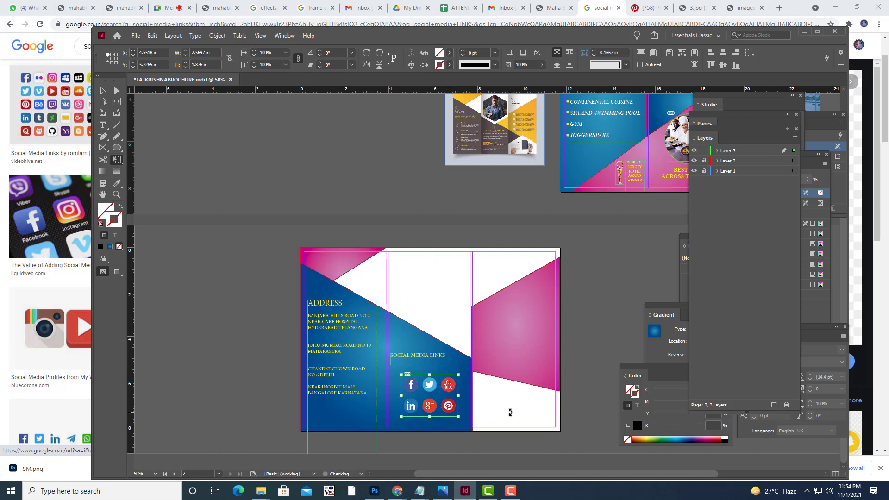
{"action": "key", "text": "Left"}
{"action": "key", "text": "Left"}
{"action": "key", "text": "Left"}
{"action": "key", "text": "Left"}
{"action": "key", "text": "Left"}
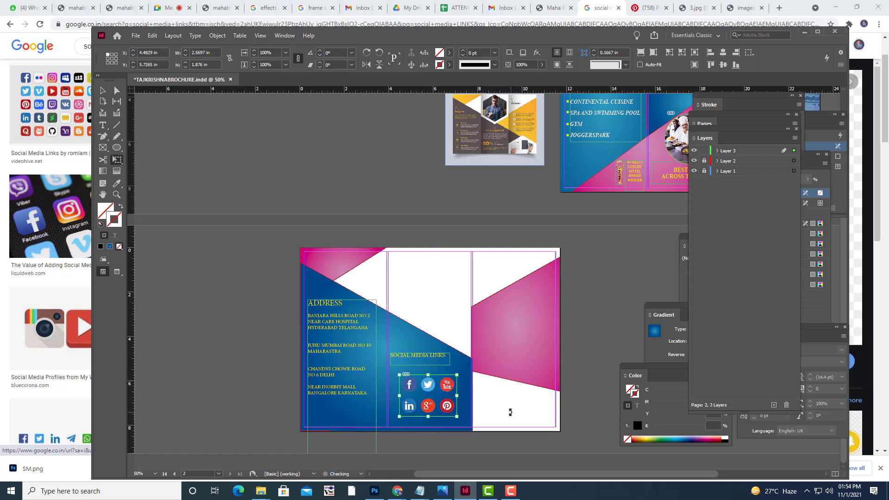
{"action": "key", "text": "Left"}
{"action": "key", "text": "Left"}
{"action": "key", "text": "Left"}
{"action": "key", "text": "Left"}
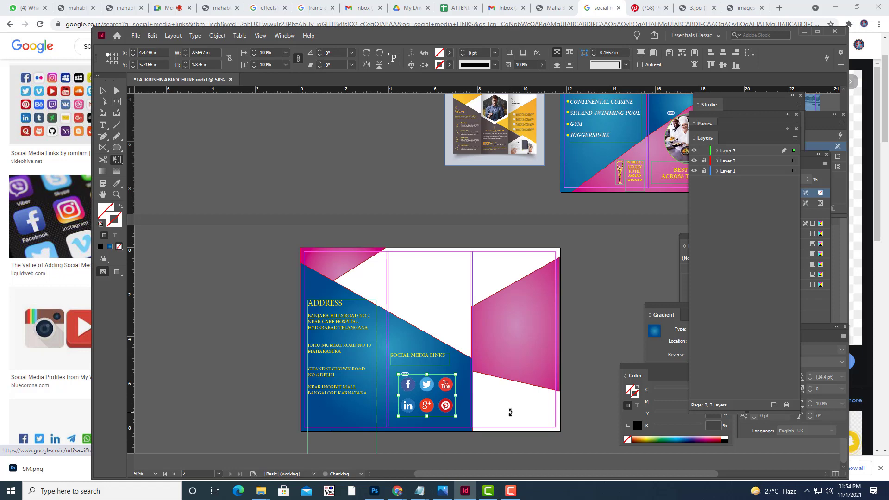
{"action": "key", "text": "Up"}
{"action": "key", "text": "v"}
{"action": "left_click", "coordinate": [263, 157]}
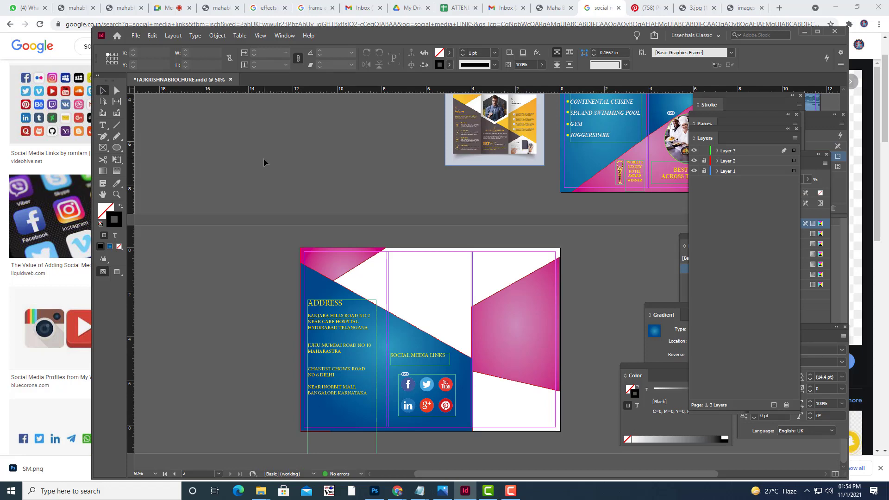
{"action": "key", "text": "w"}
{"action": "key", "text": "w"}
{"action": "key", "text": "w"}
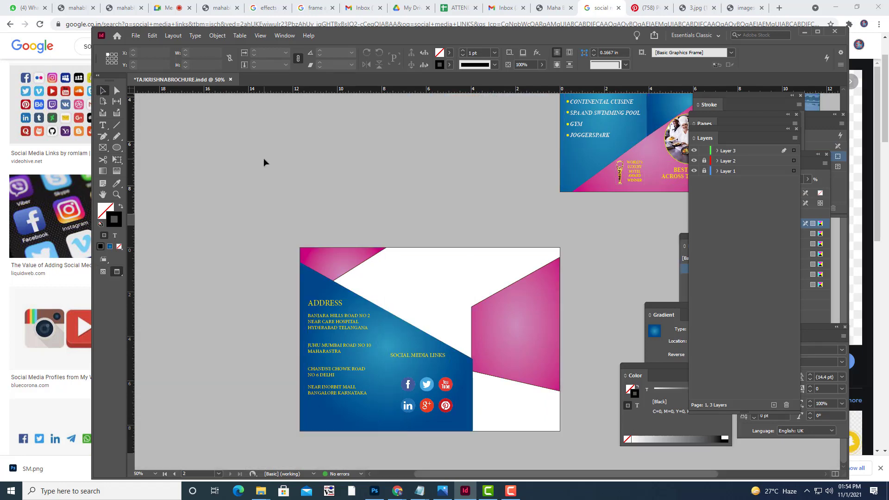
{"action": "key", "text": "w"}
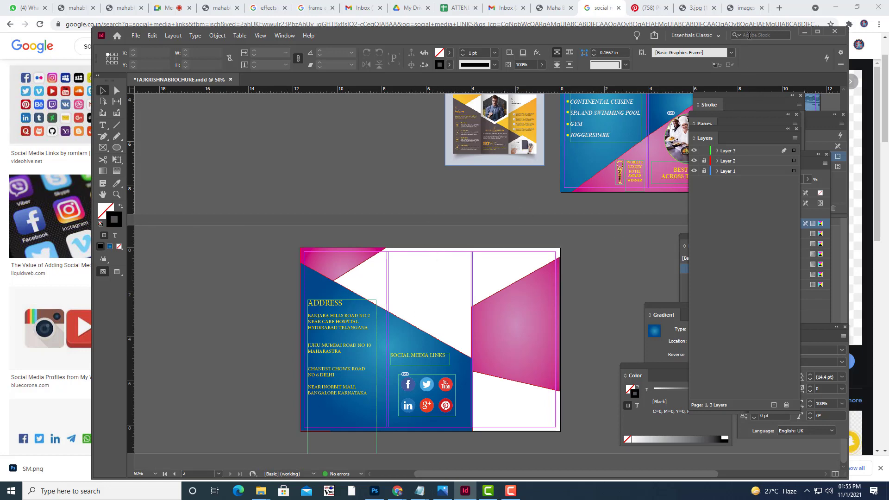
Search Google Images for TAJ KRISHNA.
{"action": "left_click", "coordinate": [750, 19]}
{"action": "left_click", "coordinate": [744, 8]}
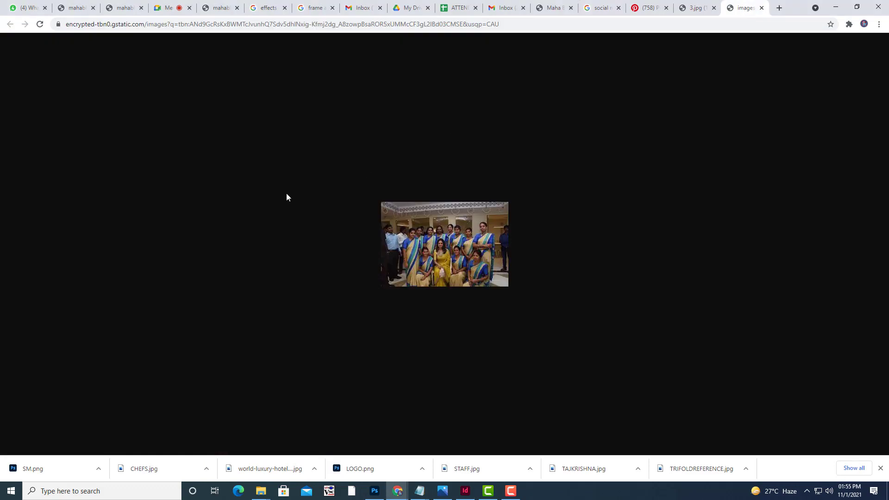
{"action": "left_click", "coordinate": [648, 8]}
{"action": "left_click", "coordinate": [503, 9]}
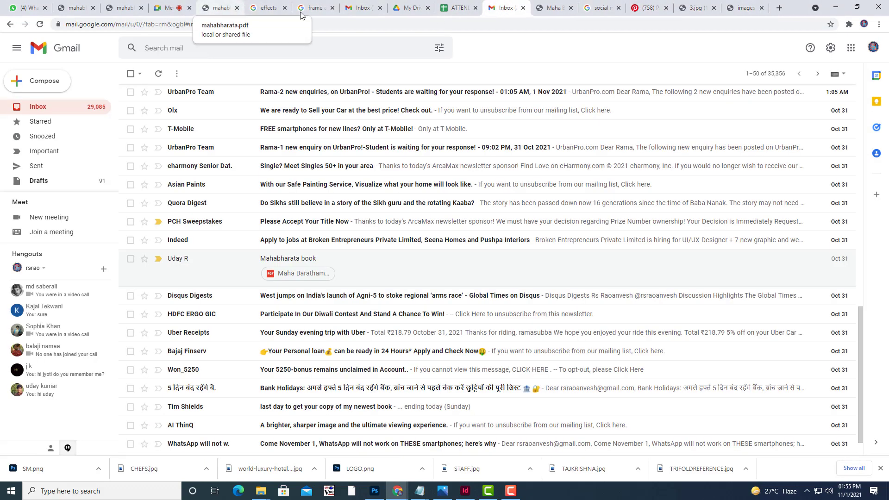
{"action": "left_click", "coordinate": [551, 9]}
{"action": "left_click", "coordinate": [600, 8]}
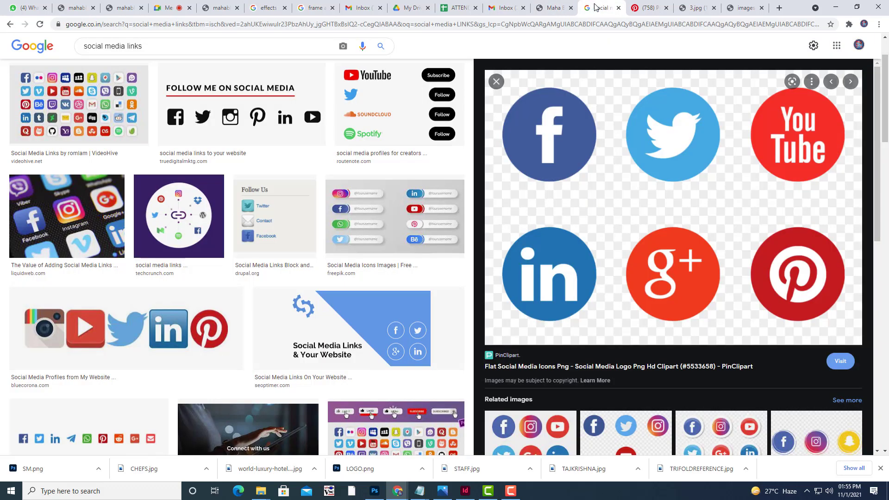
{"action": "scroll", "coordinate": [274, 182], "scroll_direction": "up", "scroll_amount": 3}
{"action": "triple_click", "coordinate": [166, 60]}
{"action": "type", "text": "T"}
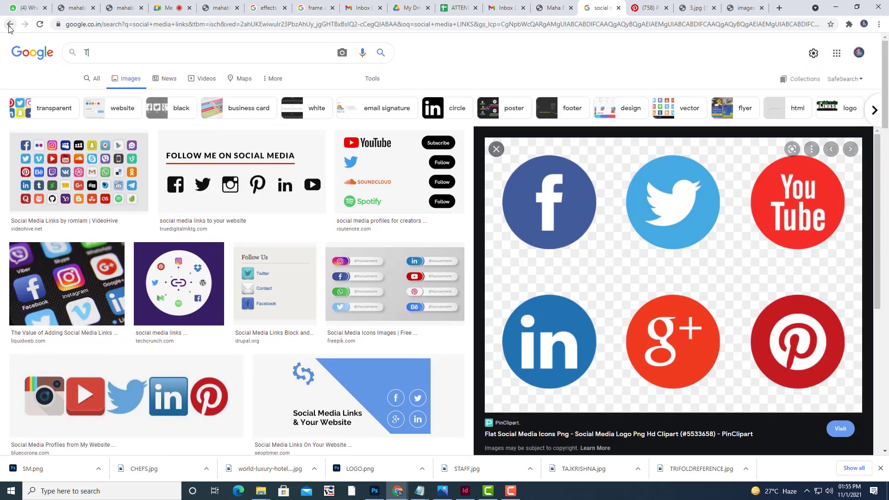
{"action": "type", "text": "AJ KRISHNA"}
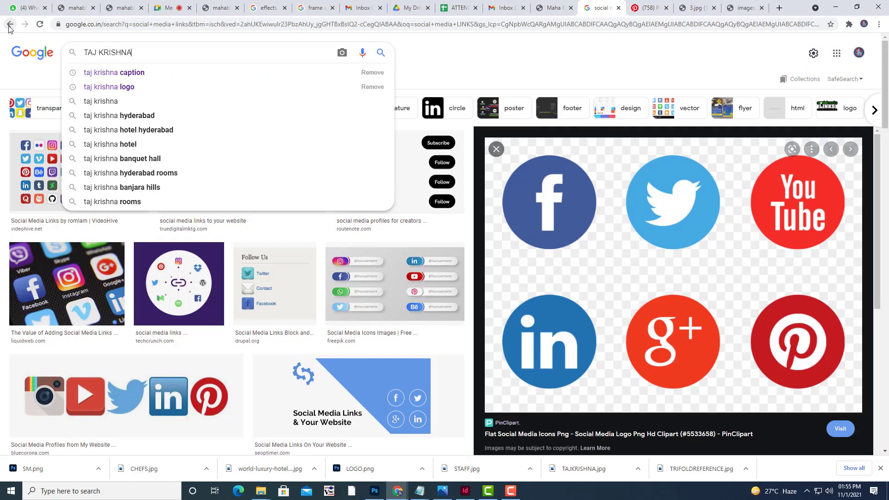
{"action": "key", "text": "Return"}
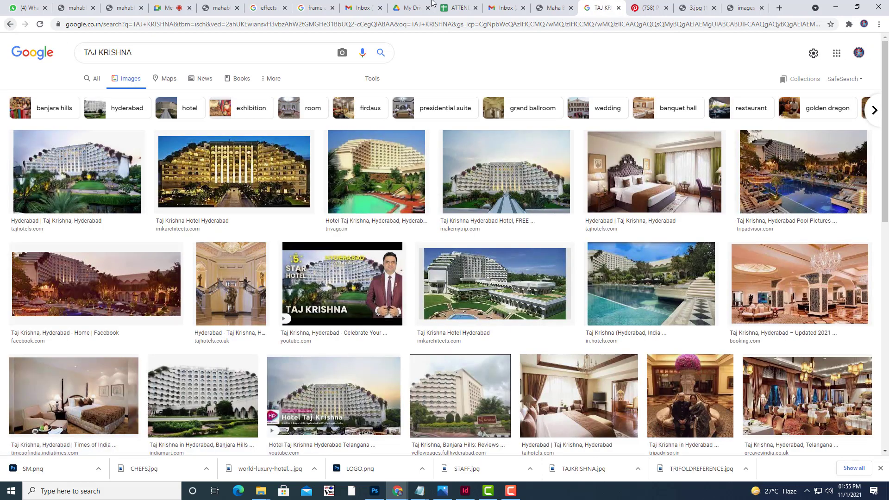
Open the booking.com hotel lobby photo full size and save it as TAJ.jpg.
{"action": "left_click", "coordinate": [780, 289]}
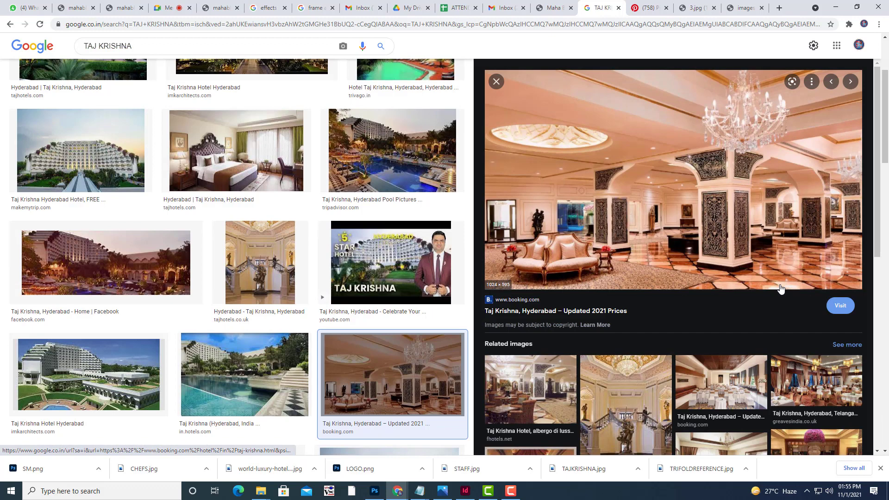
{"action": "right_click", "coordinate": [780, 289]}
{"action": "left_click", "coordinate": [749, 291]}
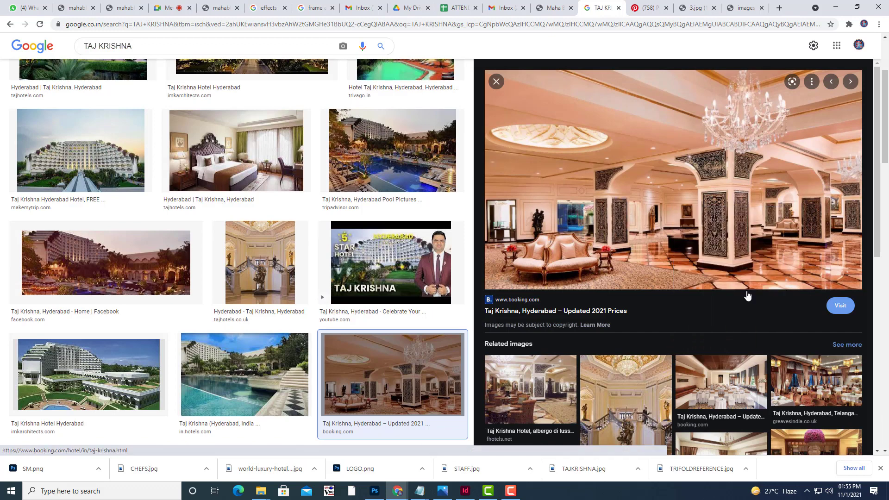
{"action": "left_click", "coordinate": [611, 7]}
{"action": "right_click", "coordinate": [484, 192]}
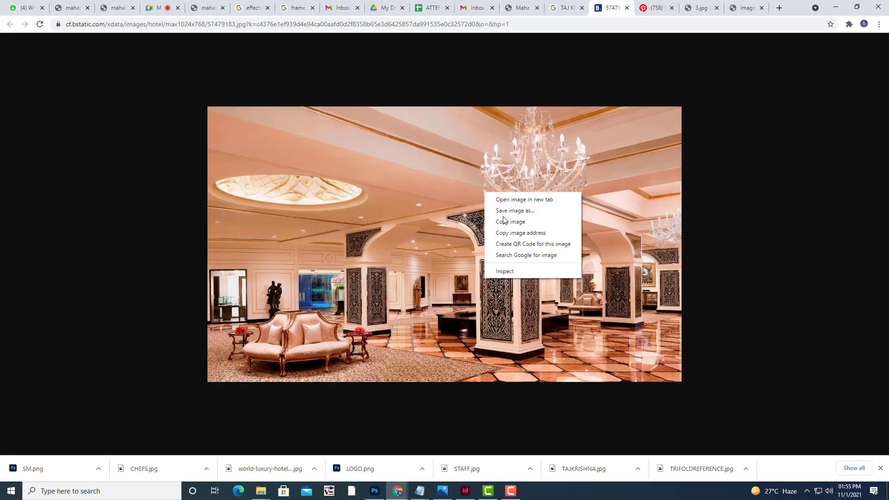
{"action": "left_click", "coordinate": [503, 218]}
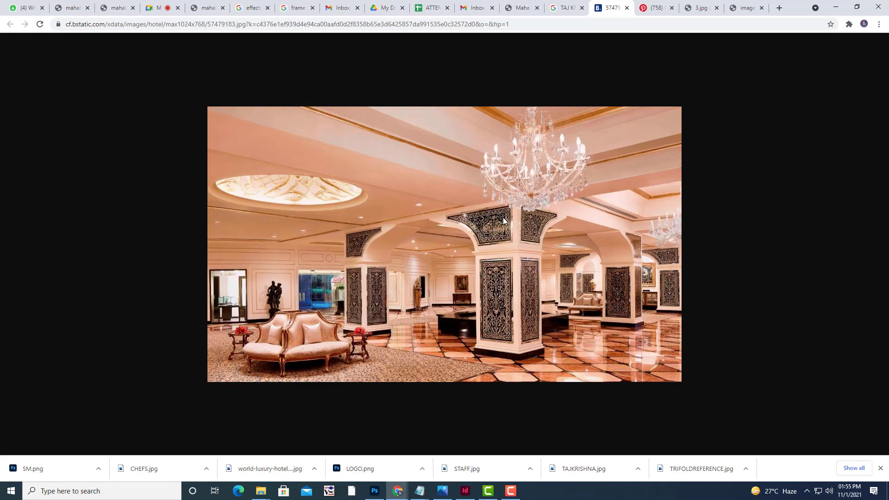
{"action": "left_click", "coordinate": [654, 7]}
{"action": "left_click", "coordinate": [603, 7]}
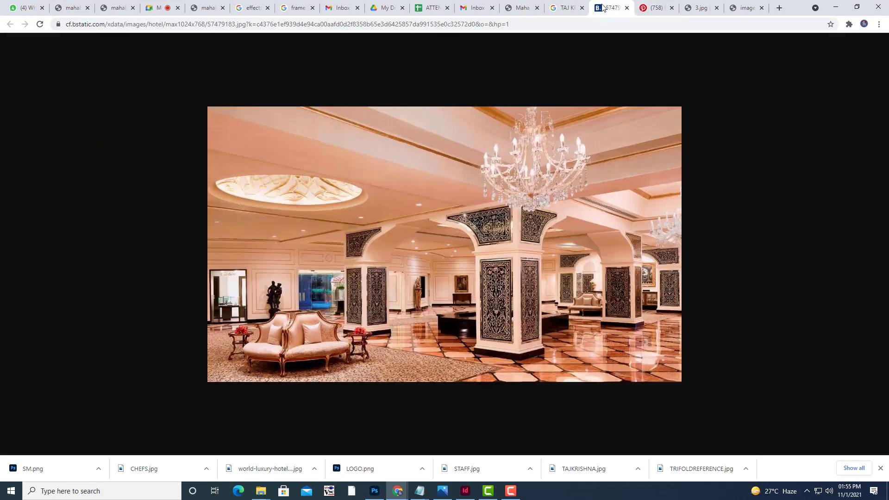
{"action": "right_click", "coordinate": [510, 168]}
{"action": "left_click", "coordinate": [520, 187]}
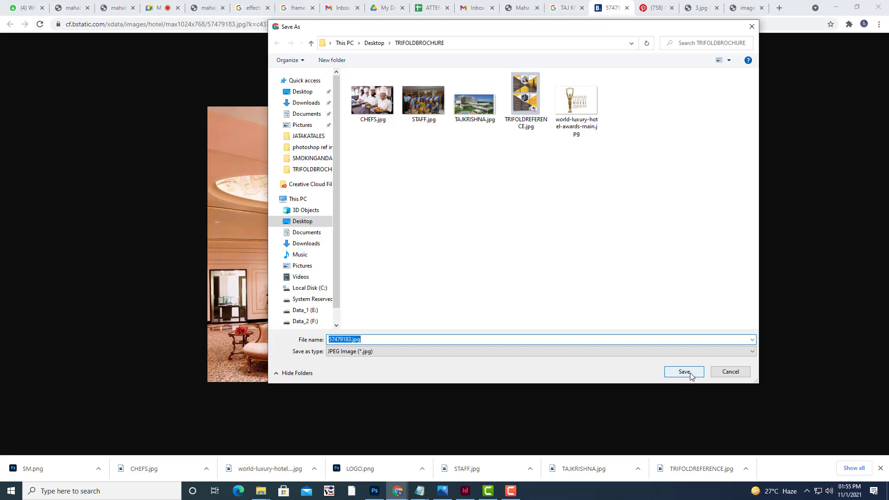
{"action": "type", "text": "S"}
{"action": "type", "text": "TAJ"}
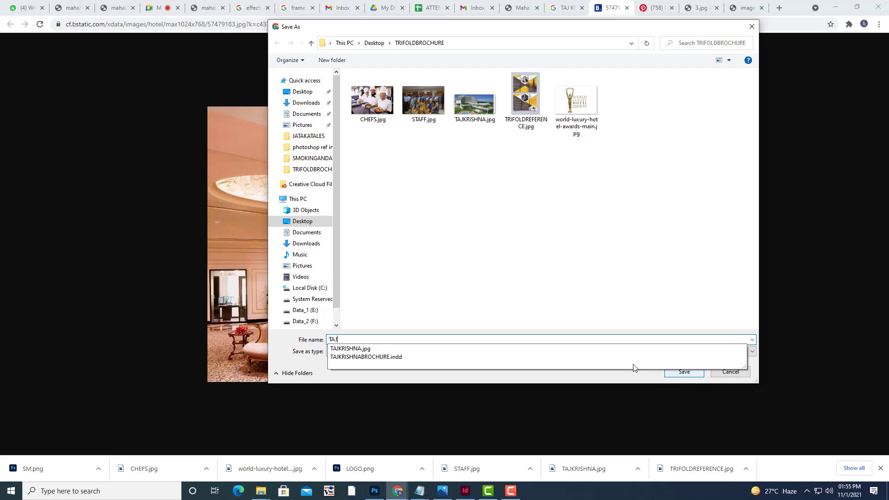
{"action": "left_click", "coordinate": [332, 341]}
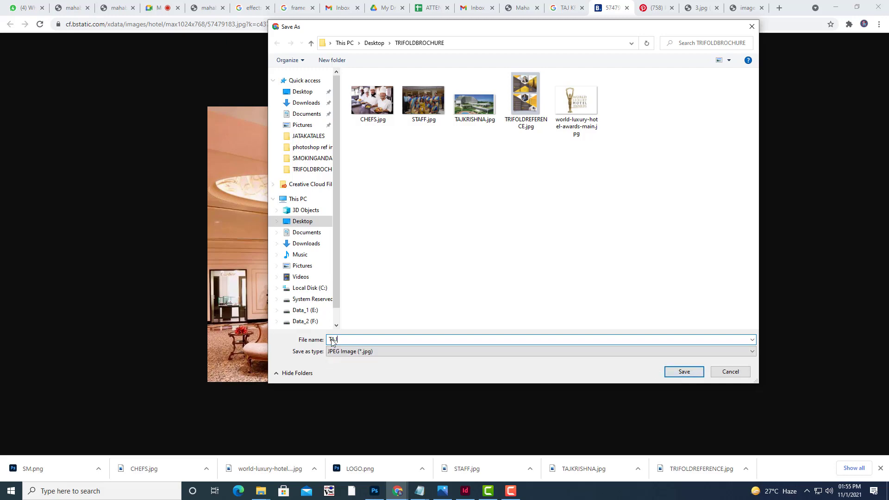
{"action": "left_click", "coordinate": [683, 372]}
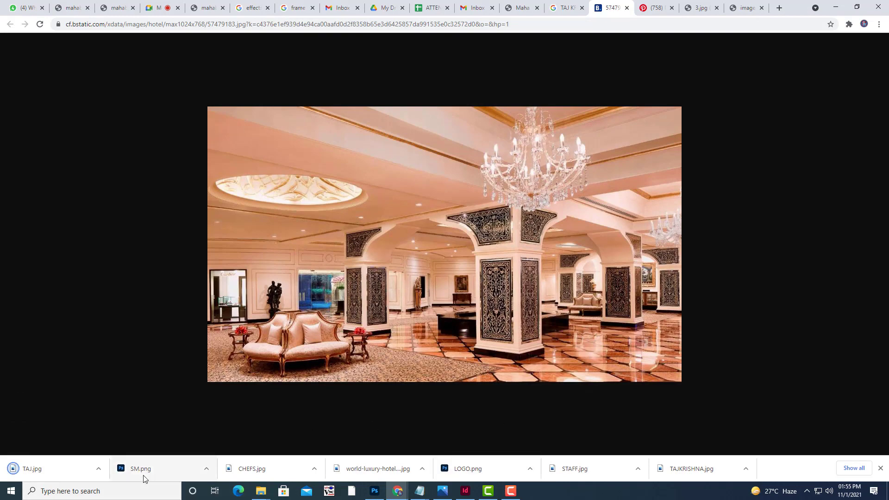
{"action": "mouse_move", "coordinate": [415, 496]}
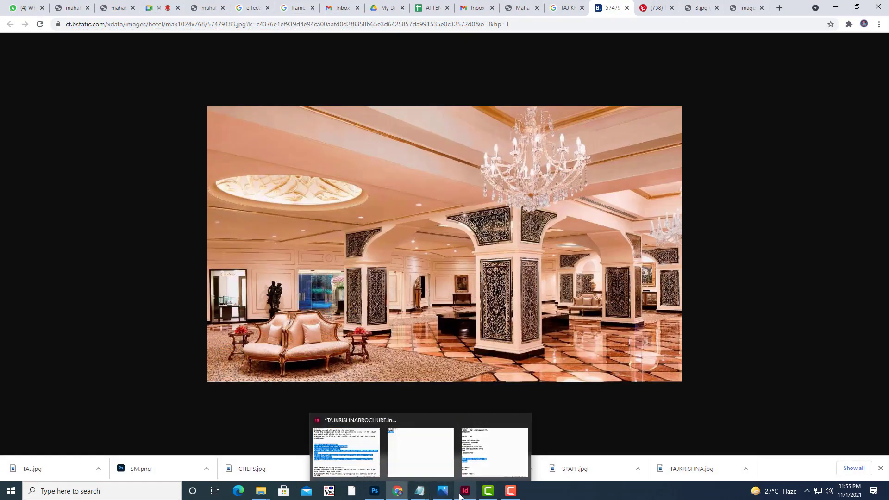
Draw a rectangular image frame at the top of the middle panel.
{"action": "mouse_move", "coordinate": [465, 491]}
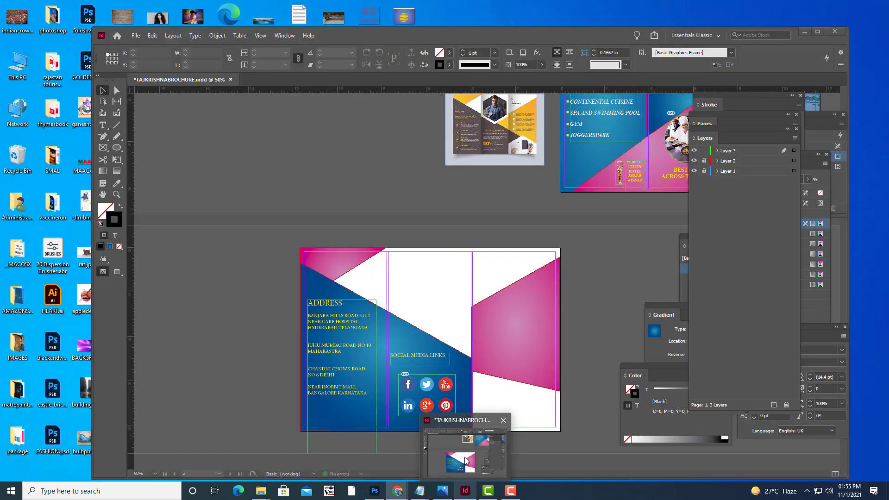
{"action": "left_click", "coordinate": [465, 451]}
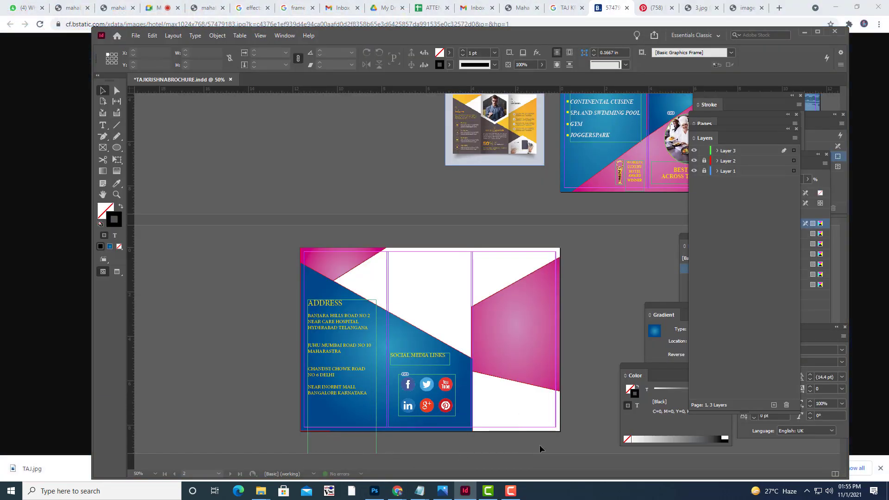
{"action": "left_click", "coordinate": [117, 148]}
{"action": "left_click", "coordinate": [103, 147]}
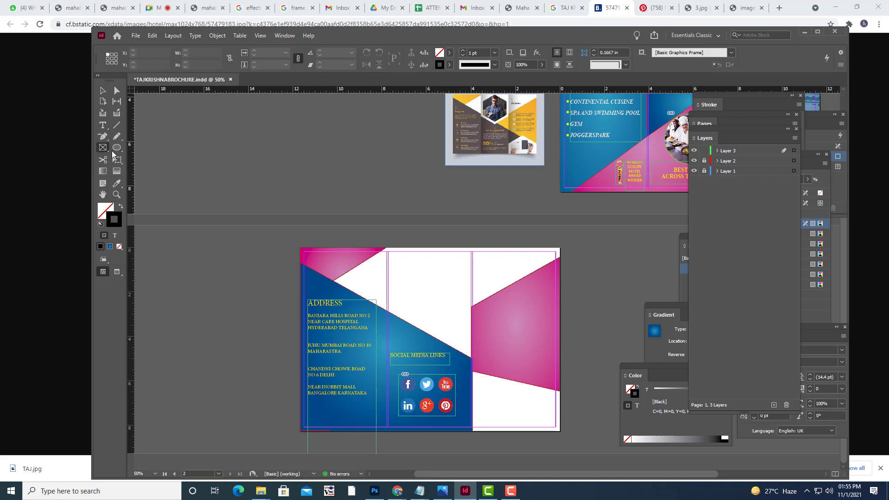
{"action": "left_click_drag", "start_coordinate": [392, 258], "coordinate": [467, 311]}
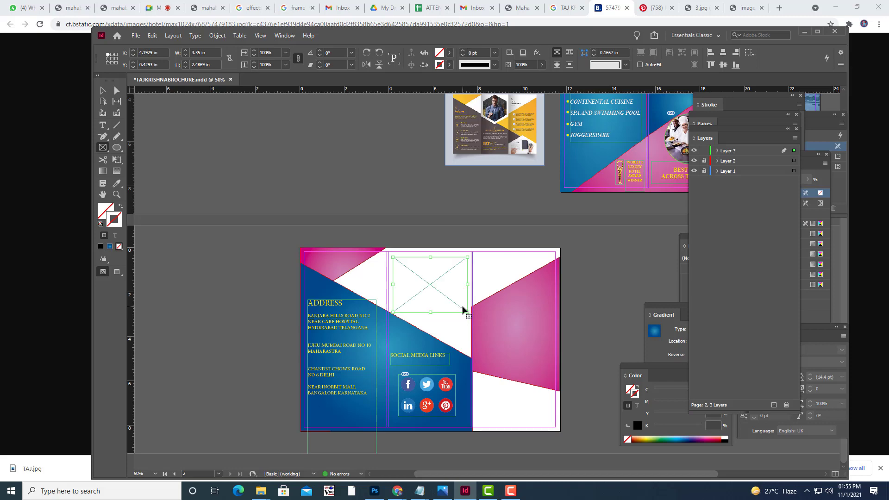
Place TAJ.jpg in the frame and fit it with Fill Frame Proportionally.
{"action": "key", "text": "ctrl+d"}
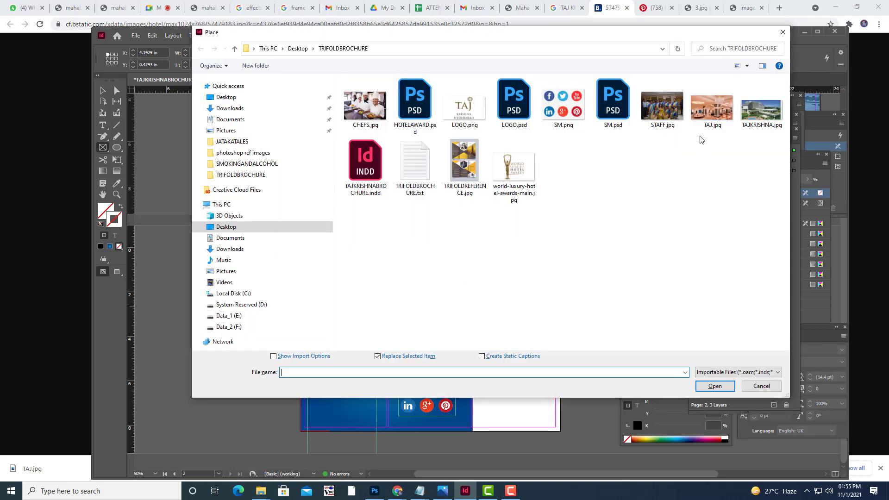
{"action": "left_click", "coordinate": [711, 108]}
{"action": "left_click", "coordinate": [715, 390]}
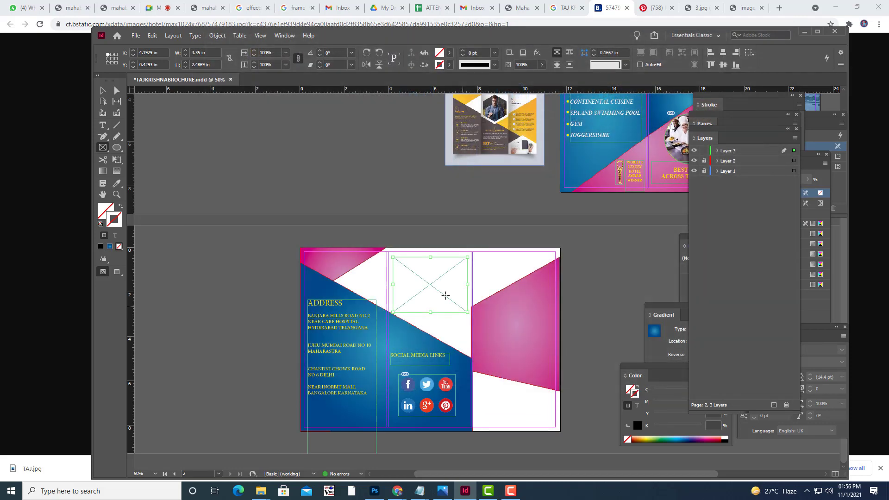
{"action": "right_click", "coordinate": [438, 280]}
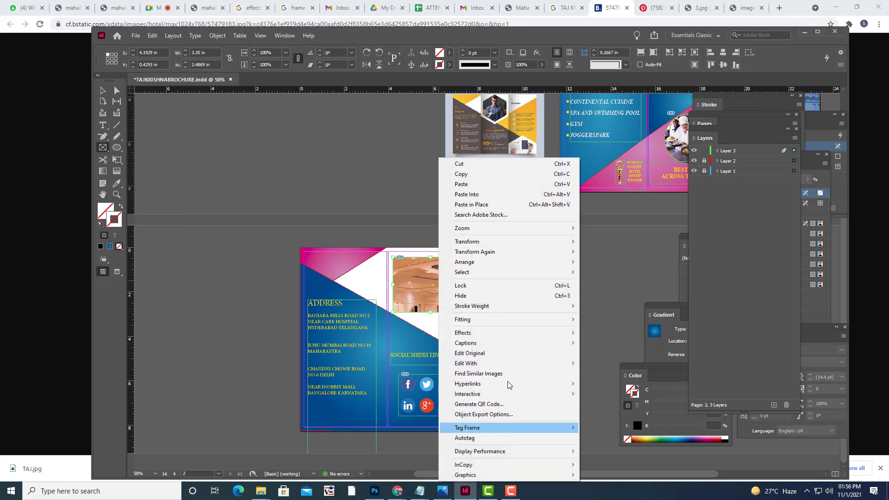
{"action": "mouse_move", "coordinate": [500, 321]}
{"action": "left_click", "coordinate": [618, 322]}
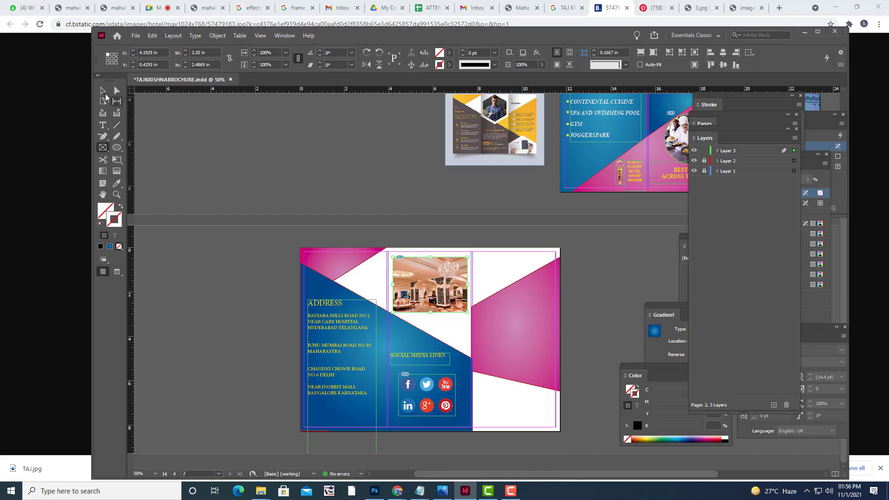
{"action": "left_click", "coordinate": [102, 90]}
{"action": "left_click", "coordinate": [382, 185]}
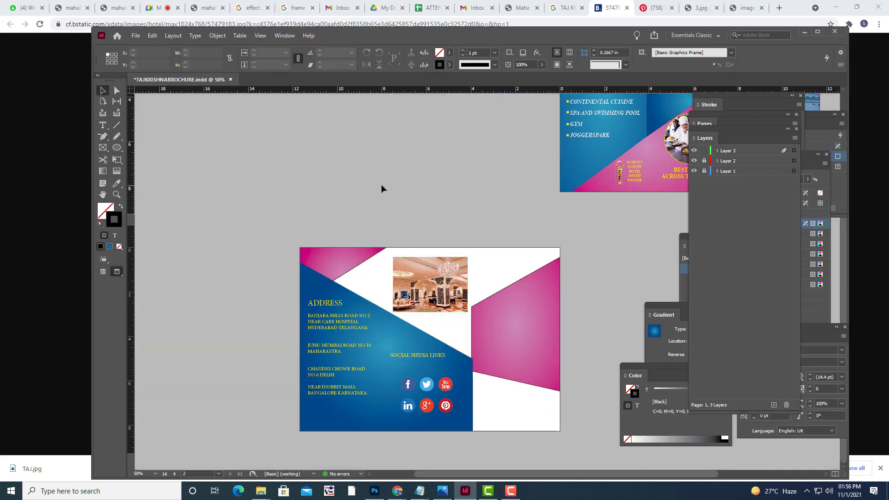
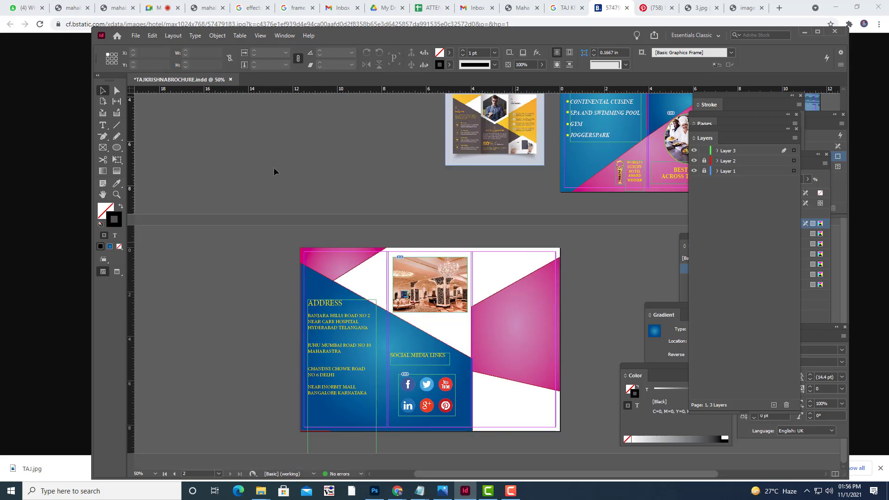
Place LOGO.psd into the pink panel and delete the leftover empty frame.
{"action": "left_click", "coordinate": [135, 37]}
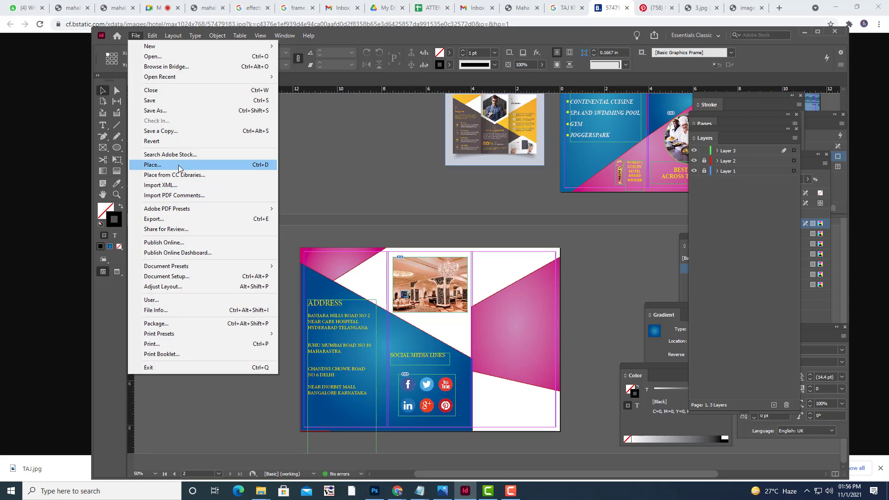
{"action": "left_click", "coordinate": [179, 165]}
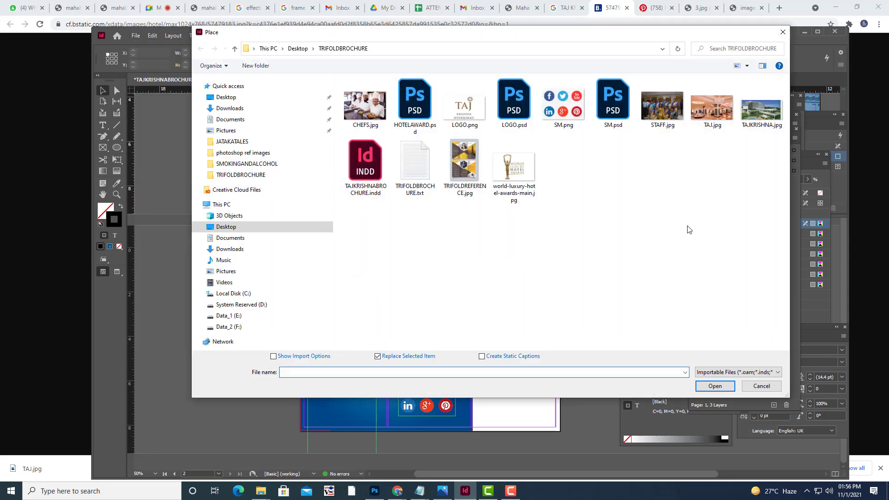
{"action": "left_click", "coordinate": [508, 110]}
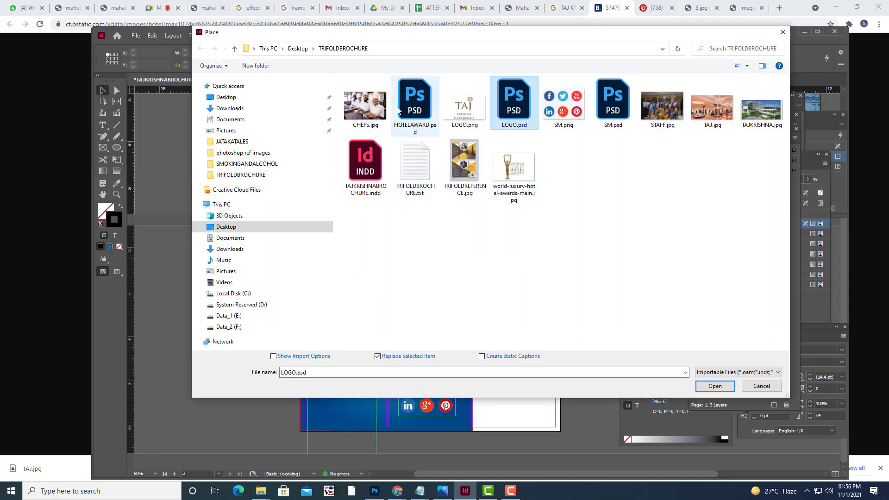
{"action": "left_click", "coordinate": [699, 386]}
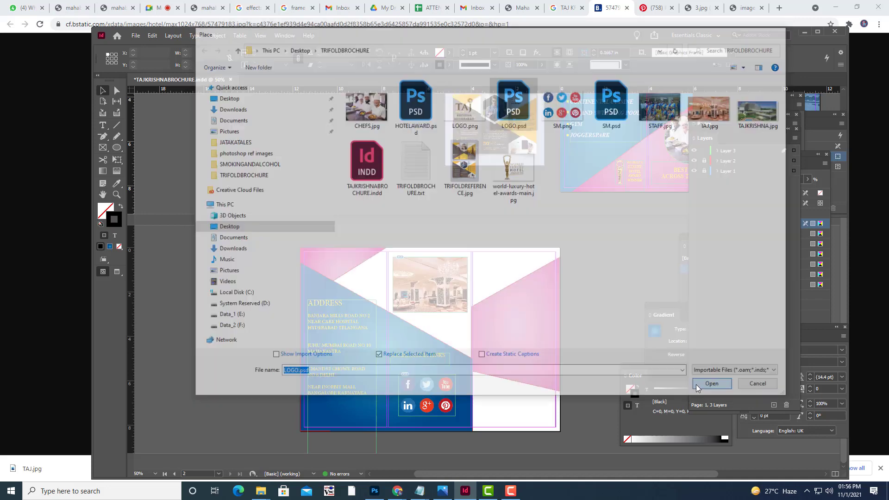
{"action": "left_click", "coordinate": [511, 319]}
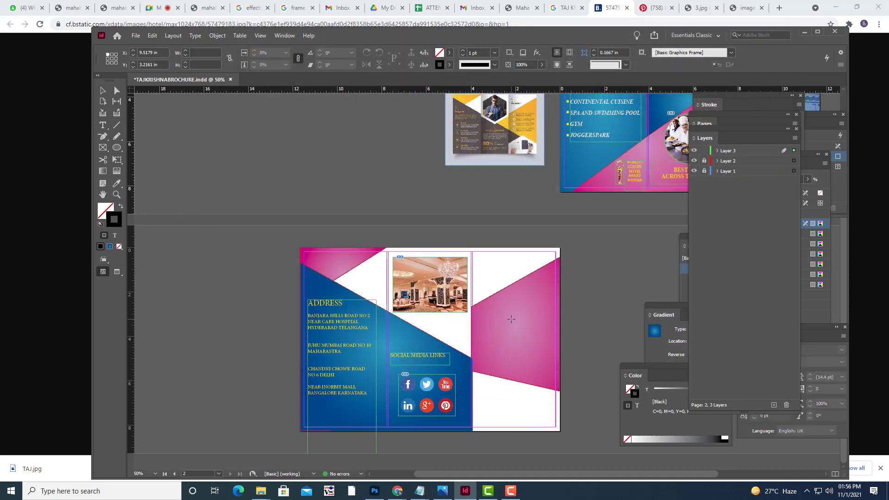
{"action": "left_click_drag", "start_coordinate": [546, 342], "coordinate": [375, 281]}
{"action": "key", "text": "Escape"}
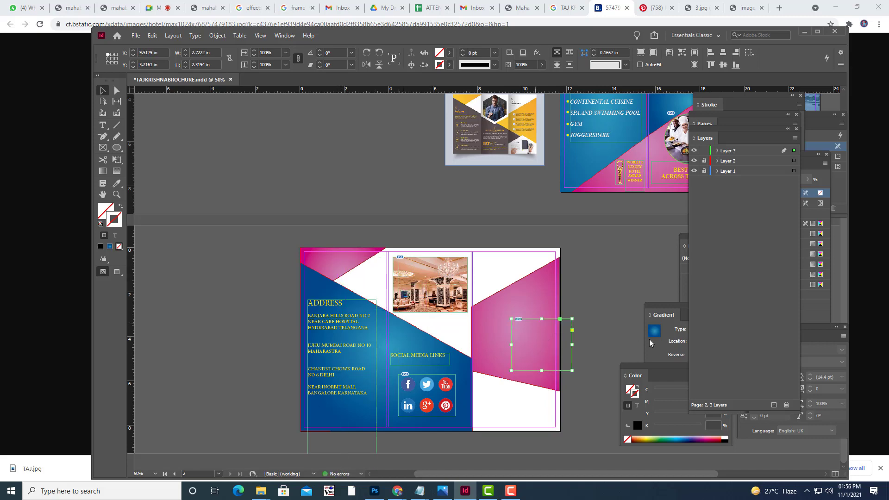
{"action": "key", "text": "Delete"}
Alt-drag a copy of the page 1 TAJ logo above ADDRESS on page 2.
{"action": "scroll", "coordinate": [588, 278], "scroll_direction": "up", "scroll_amount": 3}
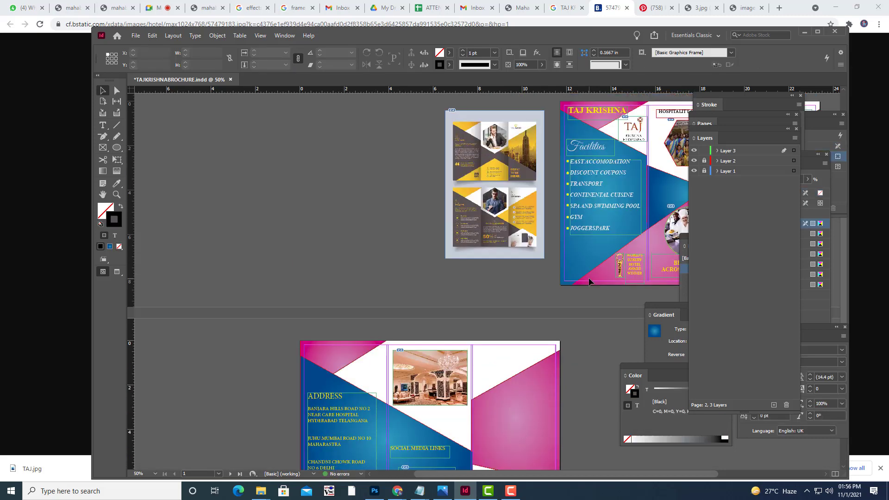
{"action": "left_click", "coordinate": [637, 136]}
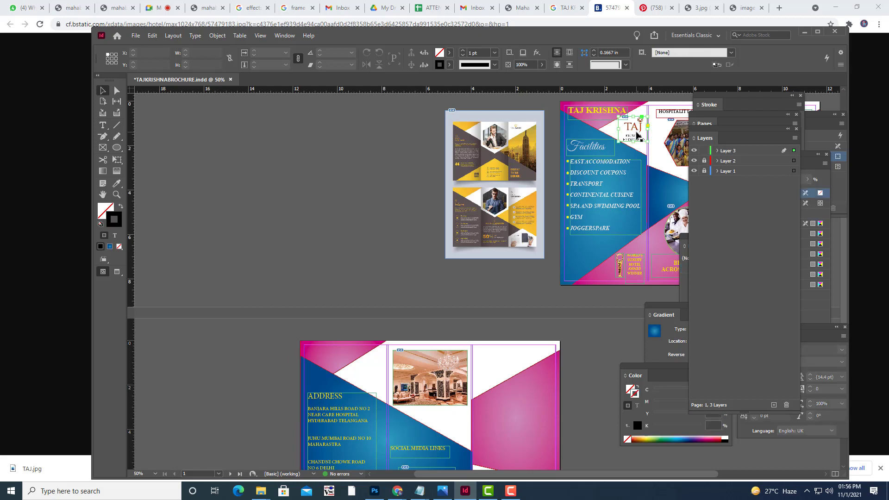
{"action": "left_click_drag", "start_coordinate": [638, 135], "coordinate": [376, 376]}
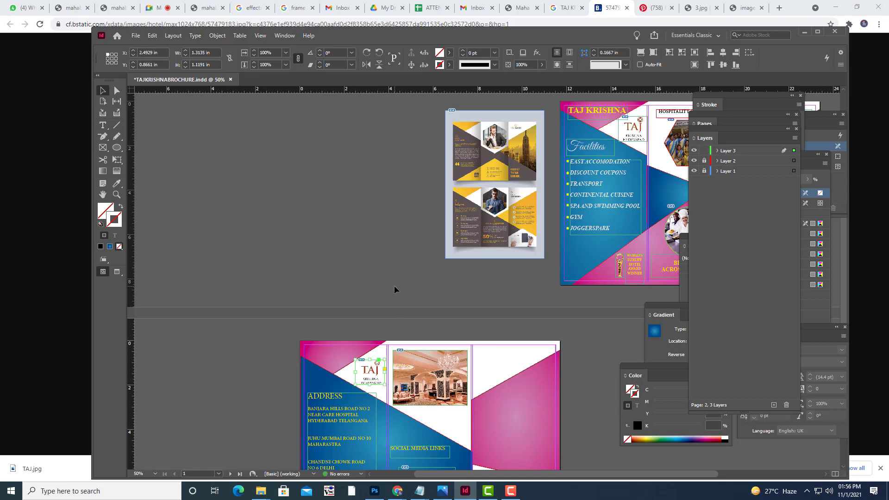
{"action": "left_click", "coordinate": [404, 274]}
View the staff group photo in the browser, then return to the brochure.
{"action": "scroll", "coordinate": [408, 271], "scroll_direction": "down", "scroll_amount": 1}
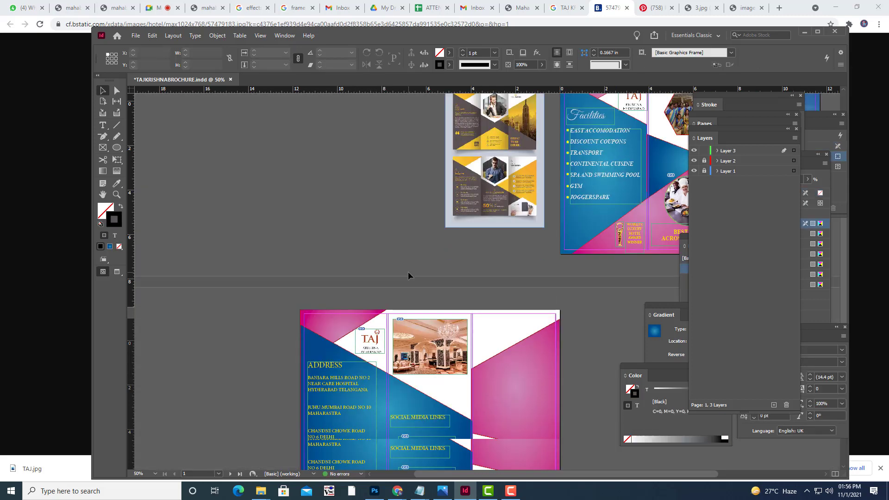
{"action": "scroll", "coordinate": [407, 276], "scroll_direction": "down", "scroll_amount": 2}
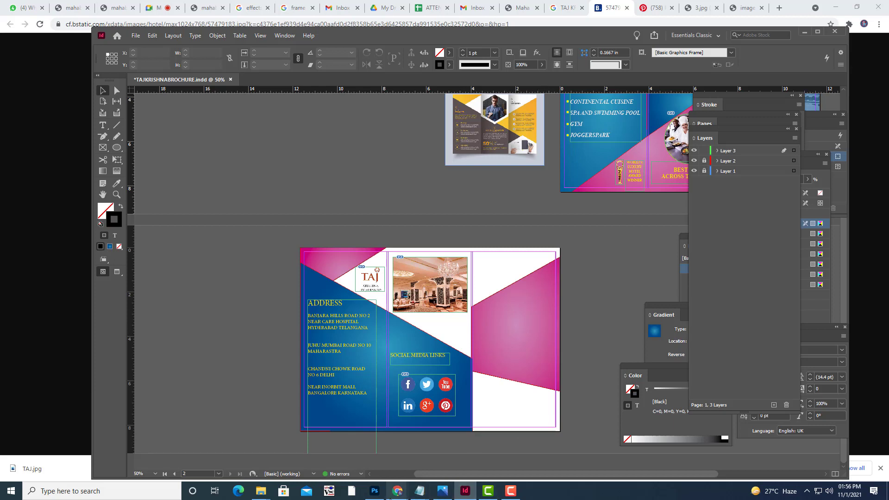
{"action": "left_click", "coordinate": [397, 491]}
{"action": "left_click", "coordinate": [337, 443]}
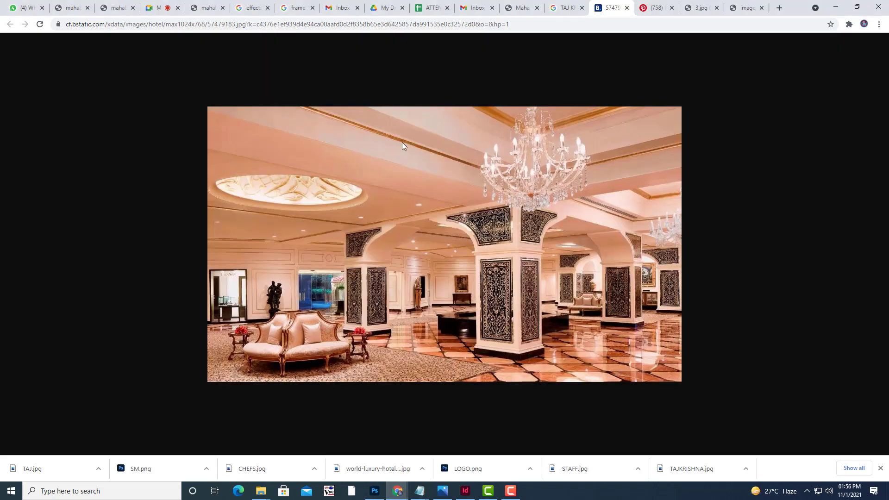
{"action": "left_click", "coordinate": [758, 14]}
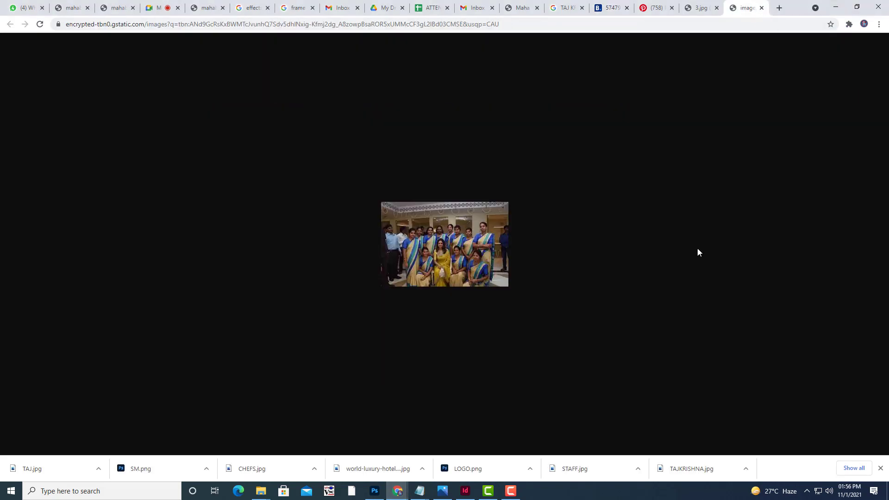
{"action": "left_click", "coordinate": [465, 489]}
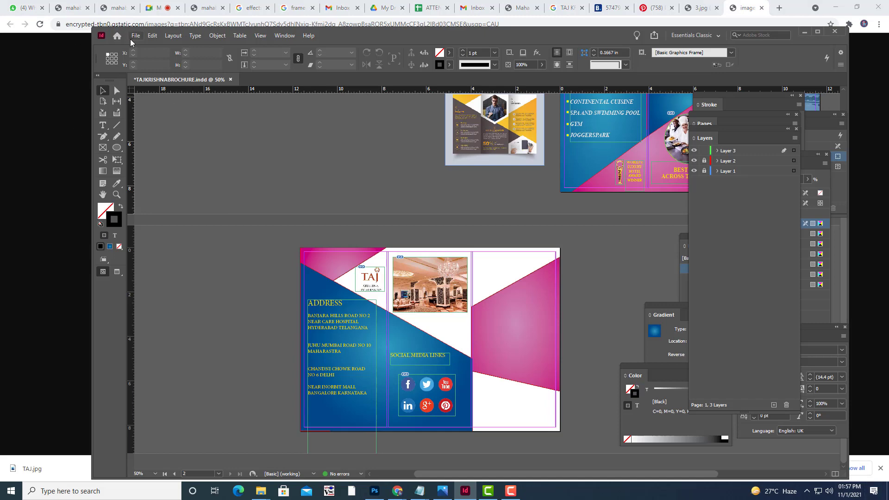
Place 352510_local_phone_icon.svg from Downloads into the pink panel.
{"action": "left_click", "coordinate": [136, 37]}
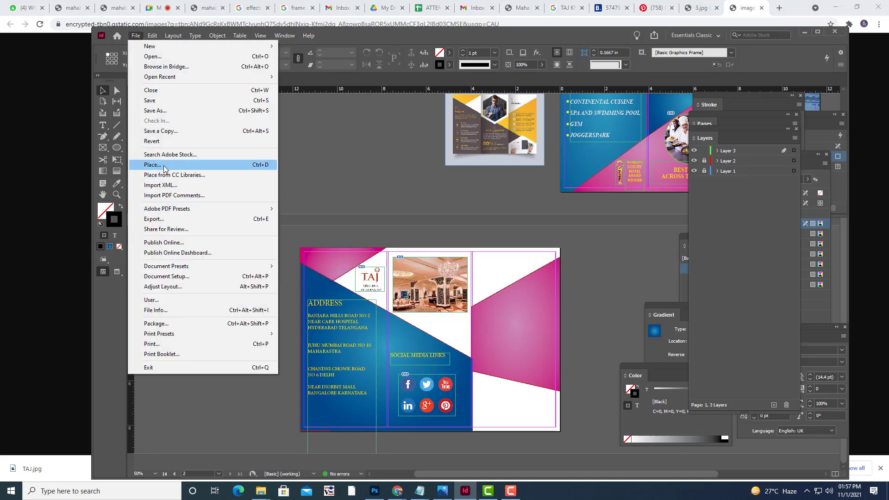
{"action": "left_click", "coordinate": [163, 166]}
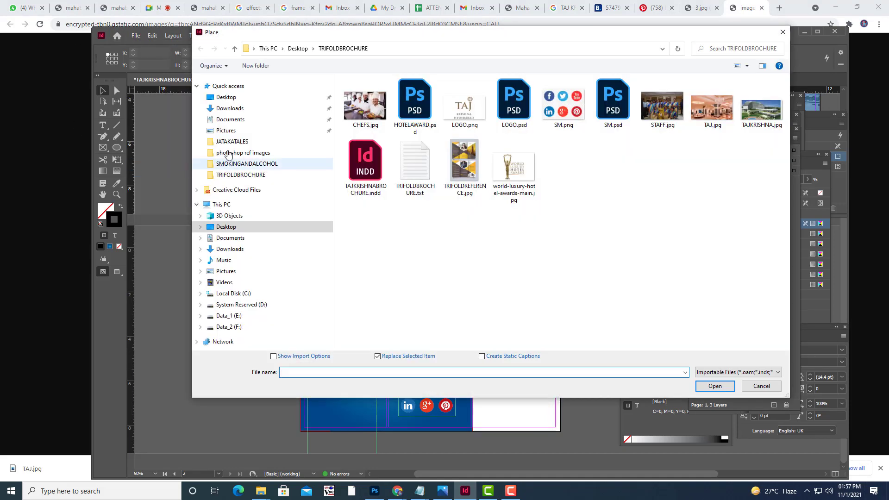
{"action": "left_click", "coordinate": [227, 109]}
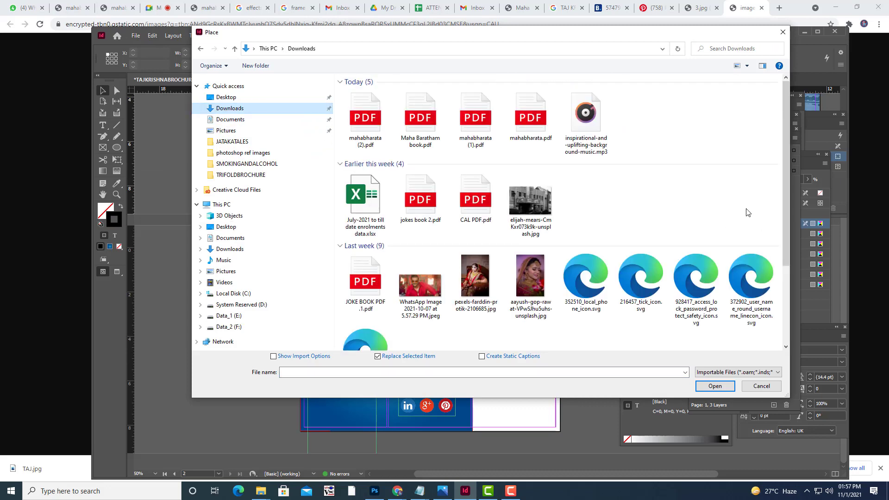
{"action": "left_click", "coordinate": [586, 286]}
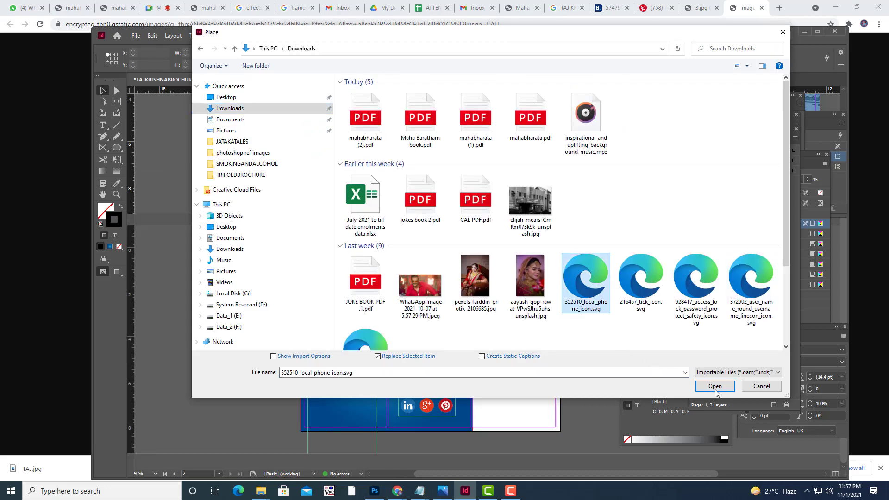
{"action": "left_click", "coordinate": [714, 386]}
{"action": "left_click_drag", "start_coordinate": [509, 332], "coordinate": [494, 315]}
Enlarge the phone icon around its centre with Free Transform.
{"action": "scroll", "coordinate": [533, 326], "scroll_direction": "up", "scroll_amount": 1}
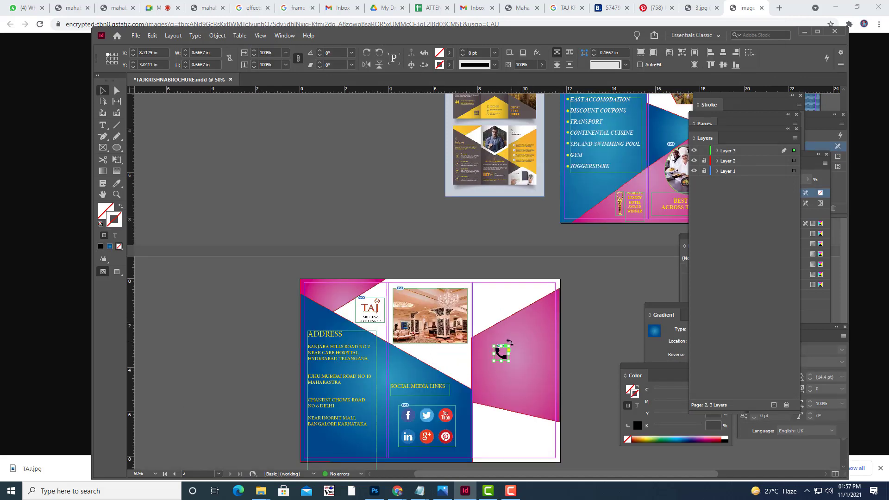
{"action": "left_click_drag", "start_coordinate": [509, 345], "coordinate": [522, 332]}
{"action": "key", "text": "ctrl+z"}
{"action": "key", "text": "e"}
{"action": "left_click_drag", "start_coordinate": [509, 360], "coordinate": [515, 368]}
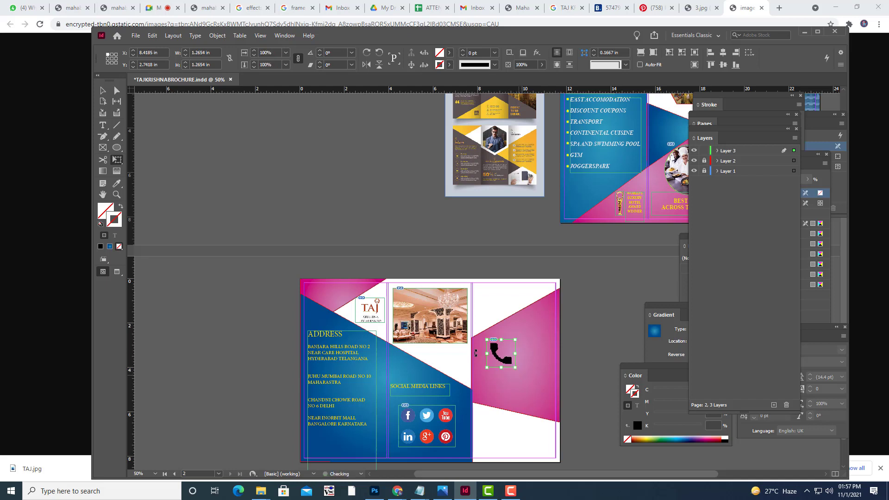
Fill the phone icon with the yellow swatch and scale it down to about 0.78 in.
{"action": "left_click", "coordinate": [449, 52]}
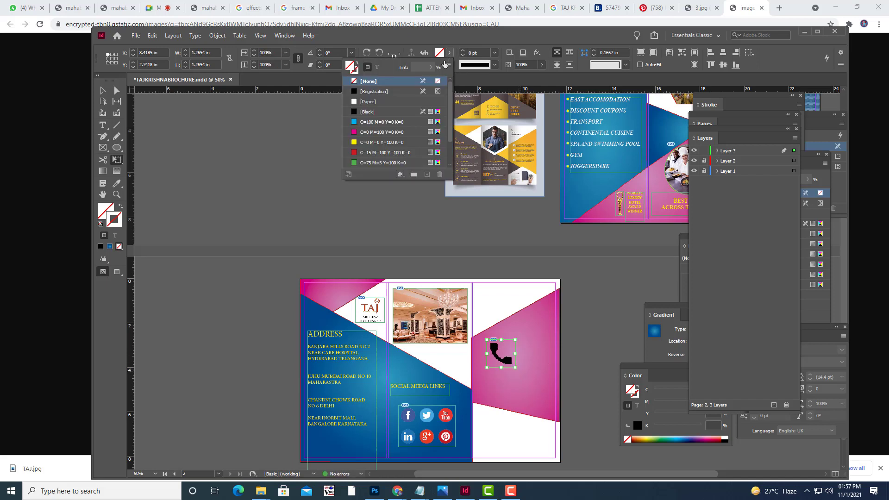
{"action": "left_click", "coordinate": [353, 142]}
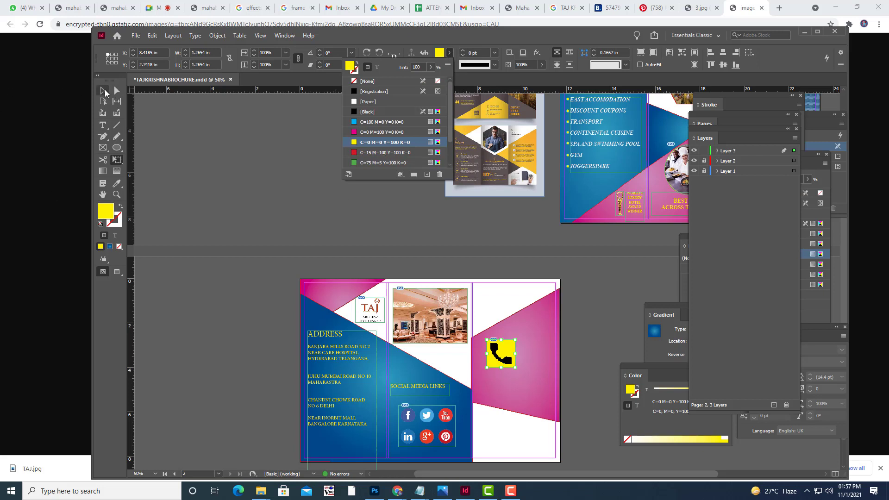
{"action": "left_click", "coordinate": [104, 91]}
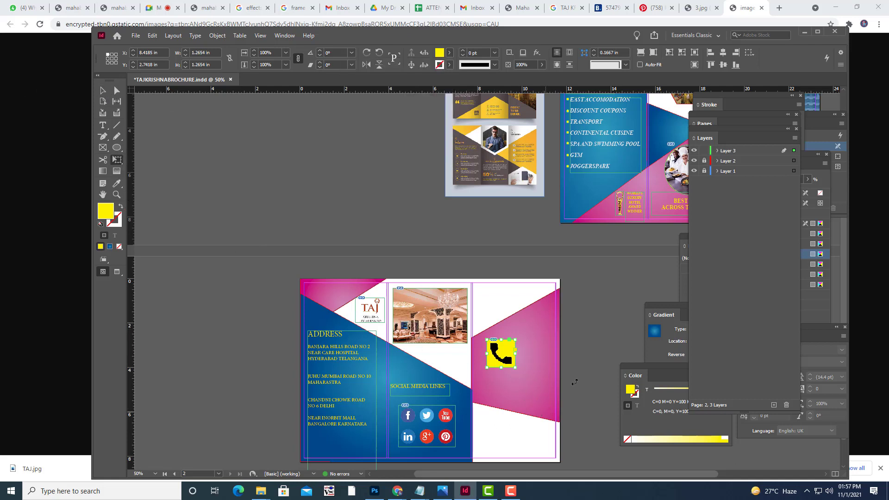
{"action": "left_click_drag", "start_coordinate": [515, 368], "coordinate": [493, 351]}
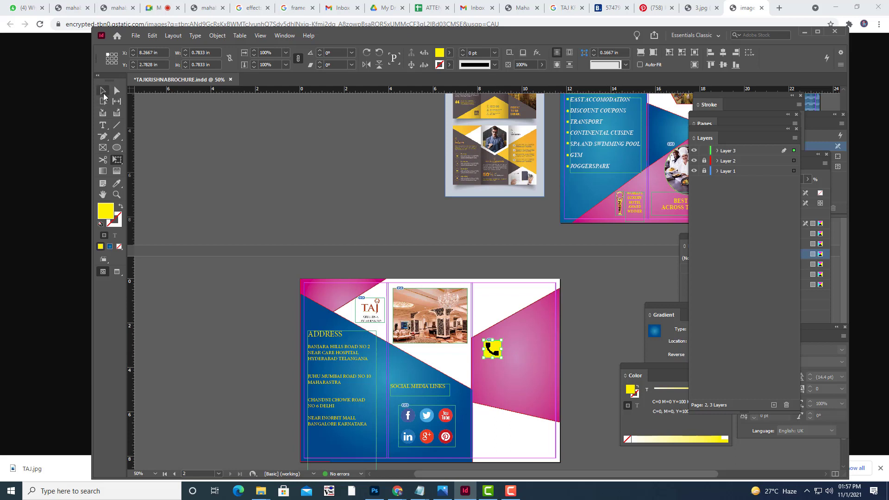
{"action": "left_click", "coordinate": [103, 90]}
{"action": "left_click", "coordinate": [401, 217]}
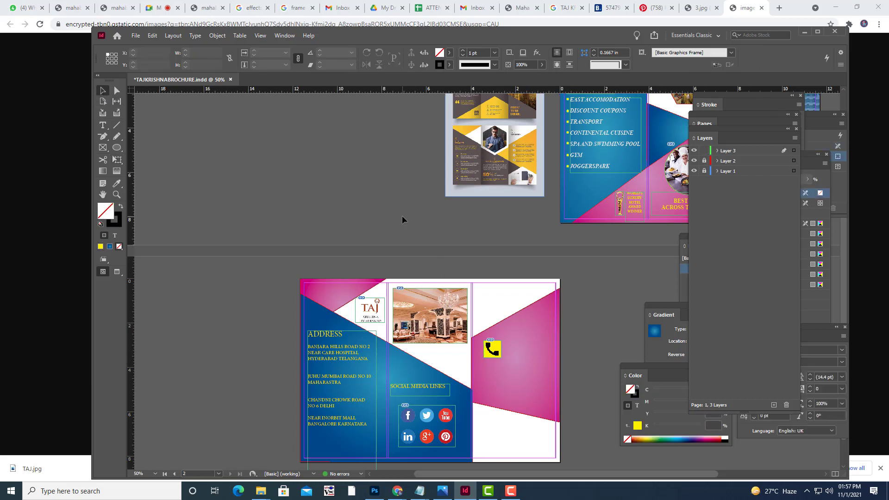
{"action": "left_click", "coordinate": [494, 350]}
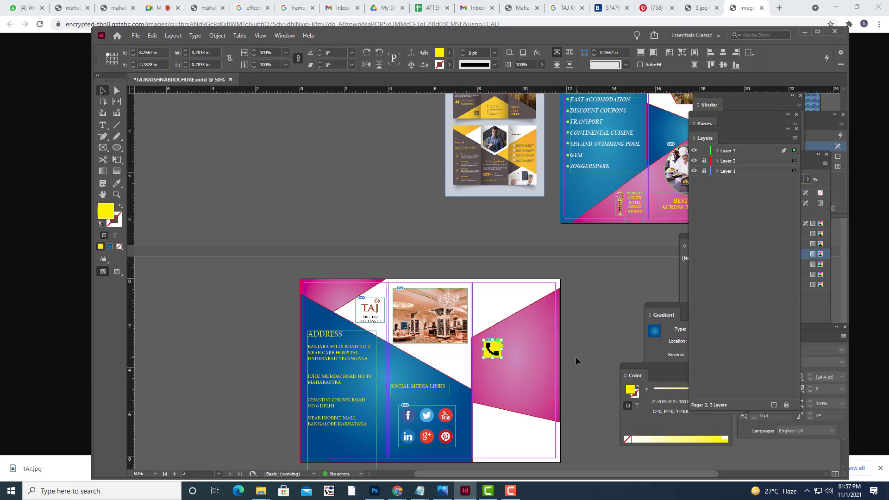
{"action": "key", "text": "Left"}
{"action": "key", "text": "Left"}
{"action": "key", "text": "Left"}
{"action": "left_click", "coordinate": [103, 125]}
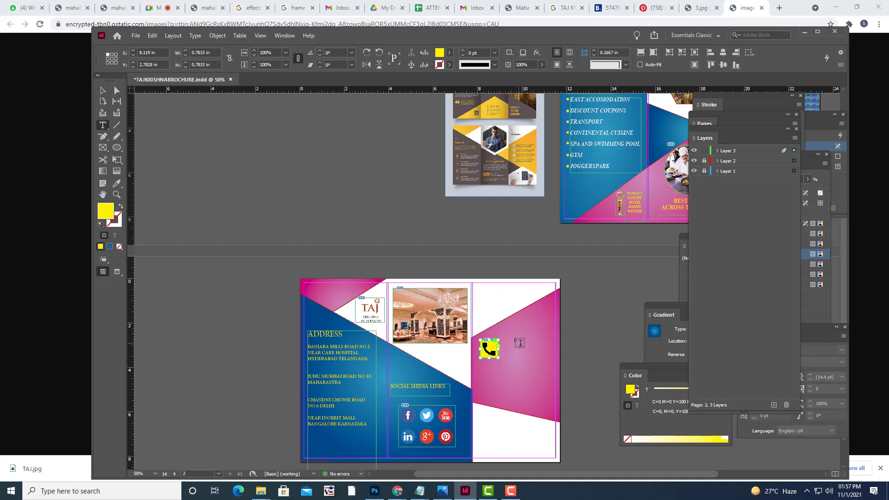
{"action": "left_click_drag", "start_coordinate": [504, 333], "coordinate": [552, 347]}
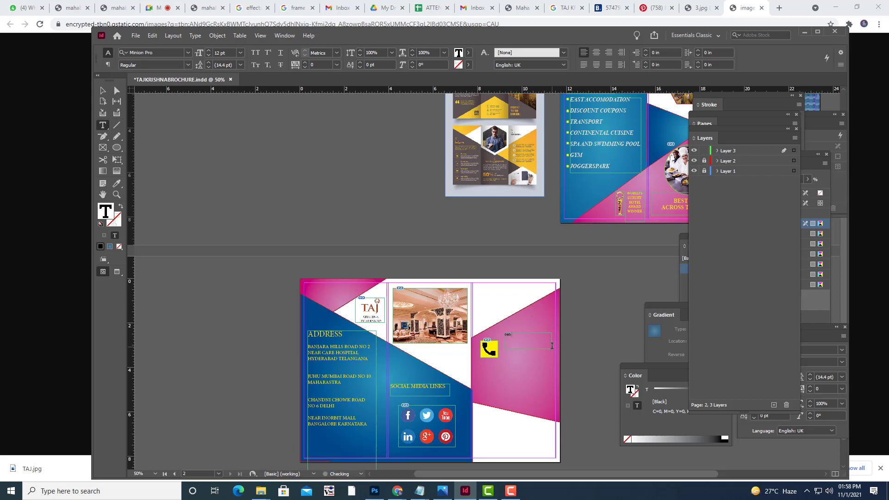
{"action": "key", "text": "ctrl+shift+Left"}
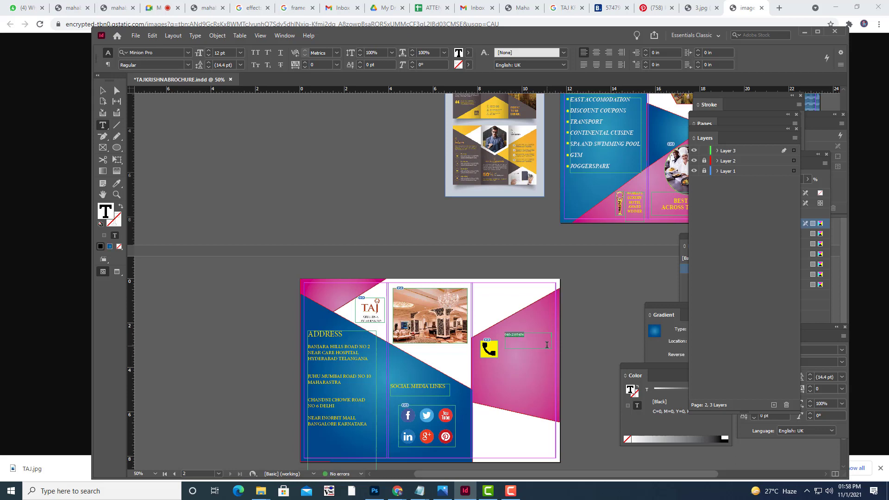
{"action": "key", "text": "ctrl+shift+period"}
{"action": "key", "text": "ctrl+shift+period"}
{"action": "key", "text": "ctrl+shift+period"}
{"action": "key", "text": "ctrl+shift+period"}
{"action": "key", "text": "ctrl+shift+period"}
{"action": "key", "text": "ctrl+shift+period"}
{"action": "key", "text": "ctrl+shift+period"}
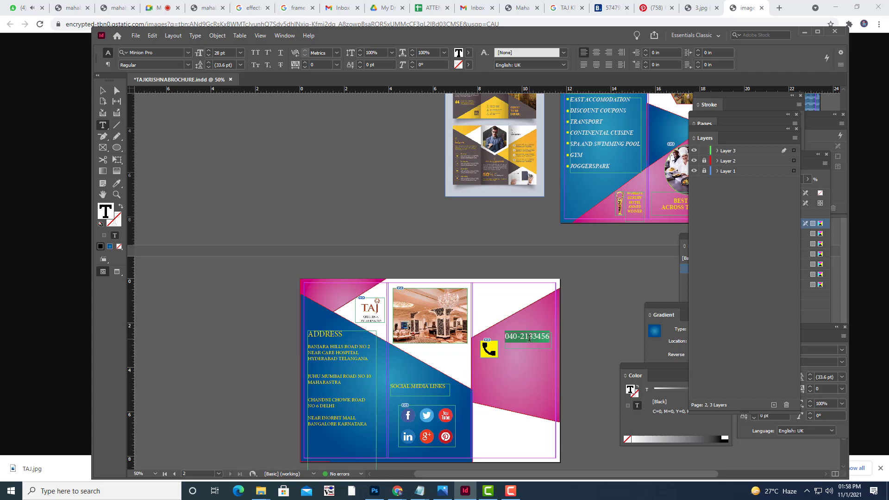
{"action": "left_click", "coordinate": [529, 337]}
{"action": "type", "text": "3"}
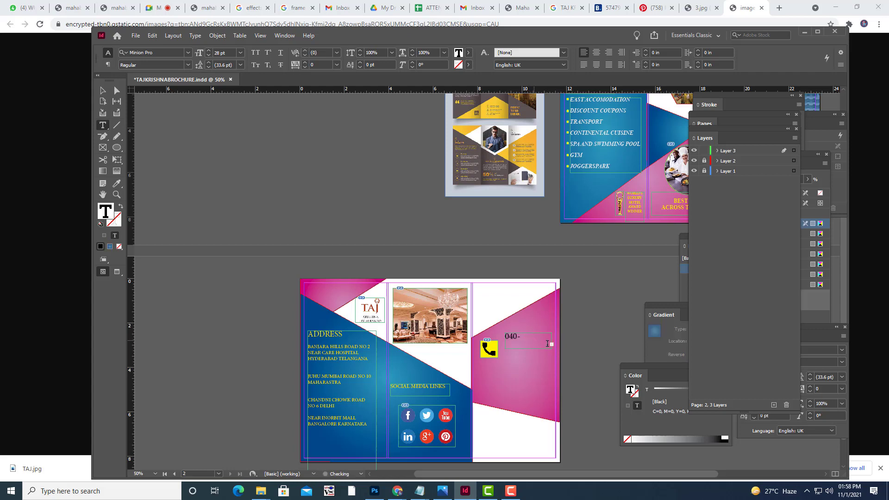
Widen the phone number frame so the whole number fits and shorten its height.
{"action": "left_click", "coordinate": [106, 94]}
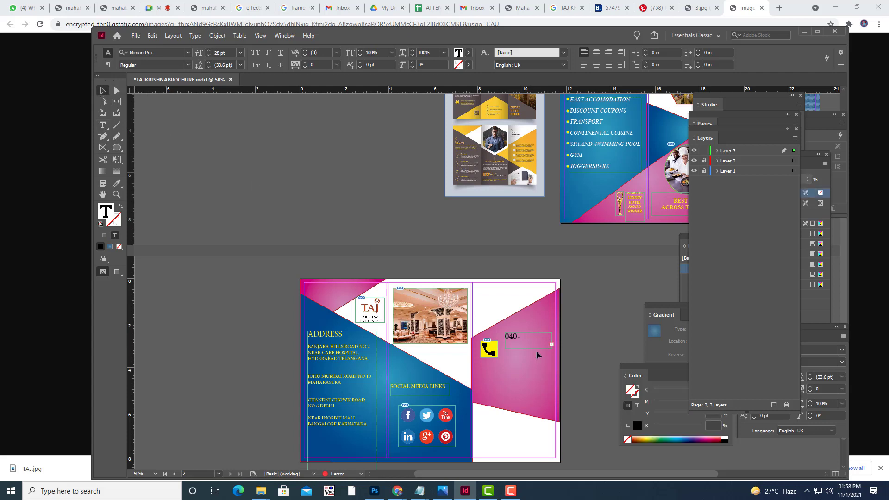
{"action": "left_click_drag", "start_coordinate": [506, 349], "coordinate": [499, 350]}
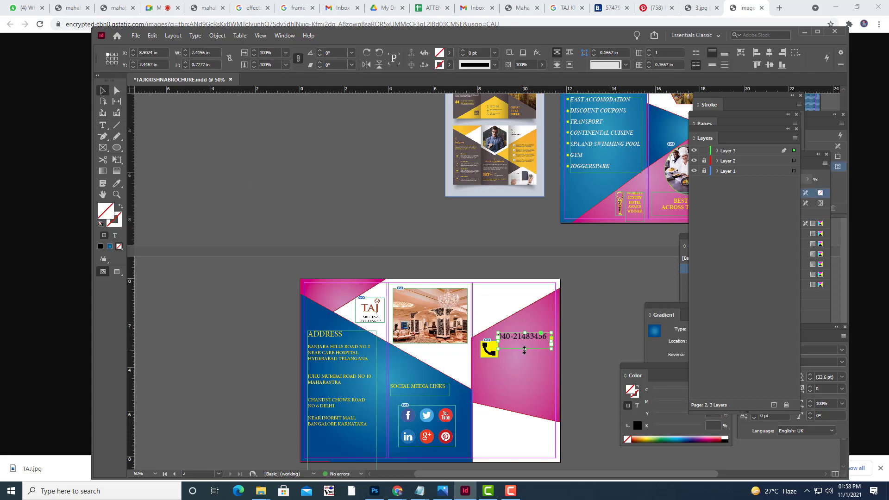
{"action": "left_click_drag", "start_coordinate": [524, 349], "coordinate": [526, 347]}
{"action": "key", "text": "ctrl+1"}
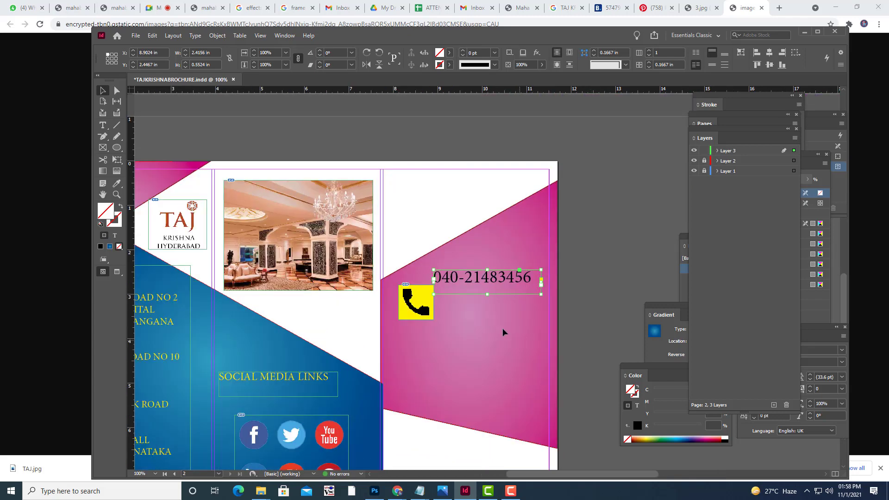
Move the number beside the icon and make it yellow Times New Roman Bold Italic.
{"action": "left_click_drag", "start_coordinate": [493, 285], "coordinate": [496, 302]}
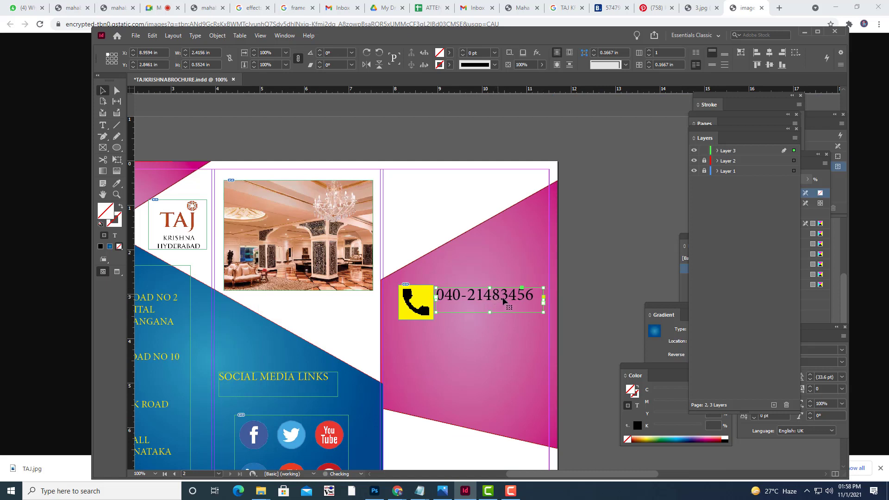
{"action": "left_click", "coordinate": [103, 125]}
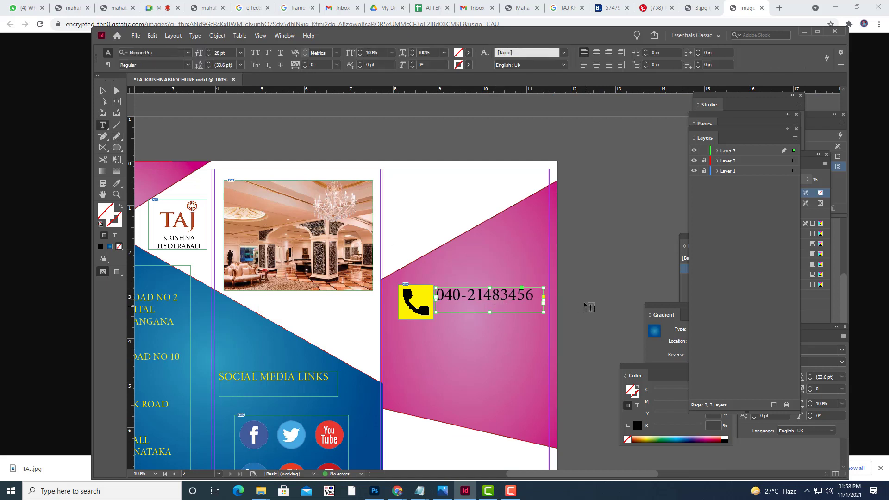
{"action": "left_click", "coordinate": [530, 294]}
{"action": "key", "text": "shift+Home"}
{"action": "left_click", "coordinate": [535, 297]}
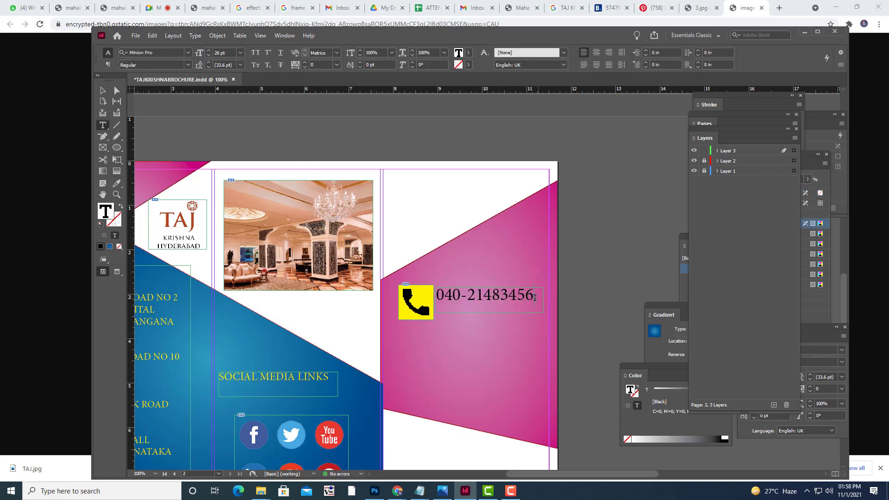
{"action": "left_click_drag", "start_coordinate": [534, 297], "coordinate": [433, 296]}
{"action": "left_click", "coordinate": [469, 52]}
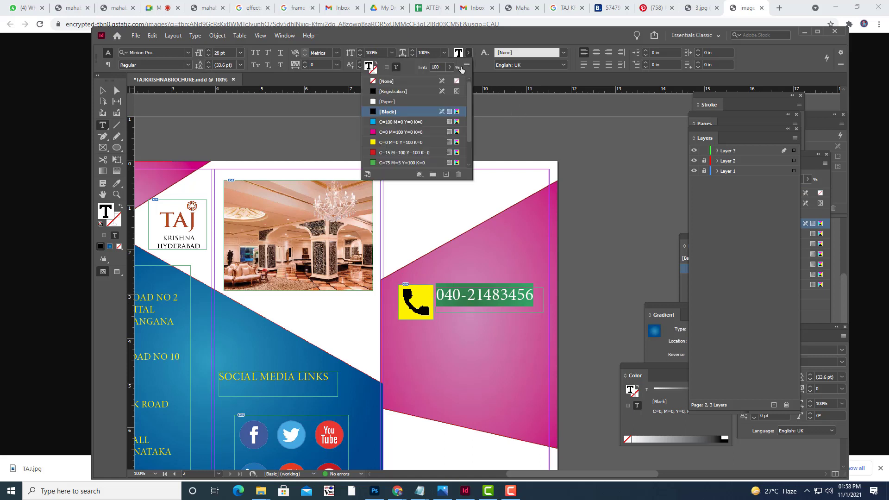
{"action": "left_click", "coordinate": [378, 142]}
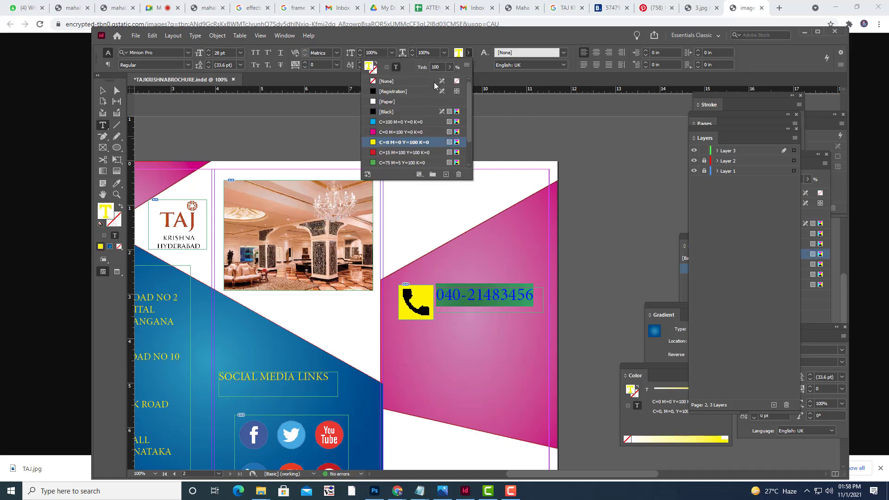
{"action": "left_click", "coordinate": [153, 52]}
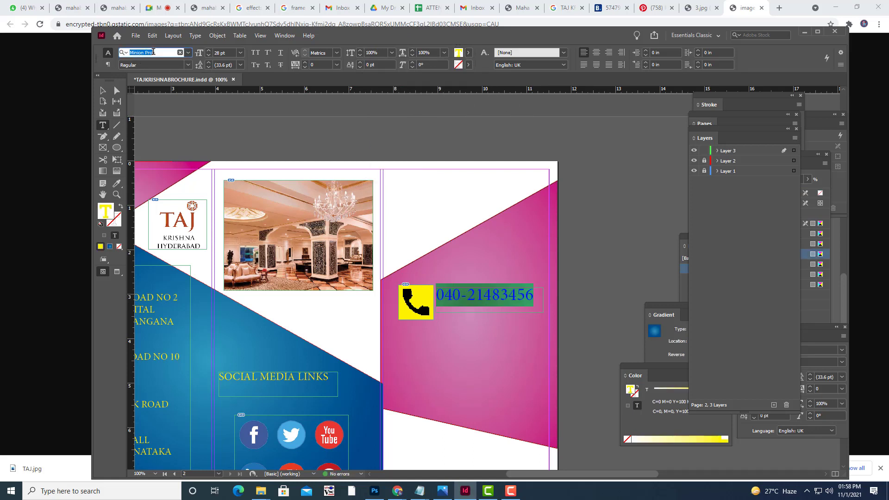
{"action": "type", "text": "TIM"}
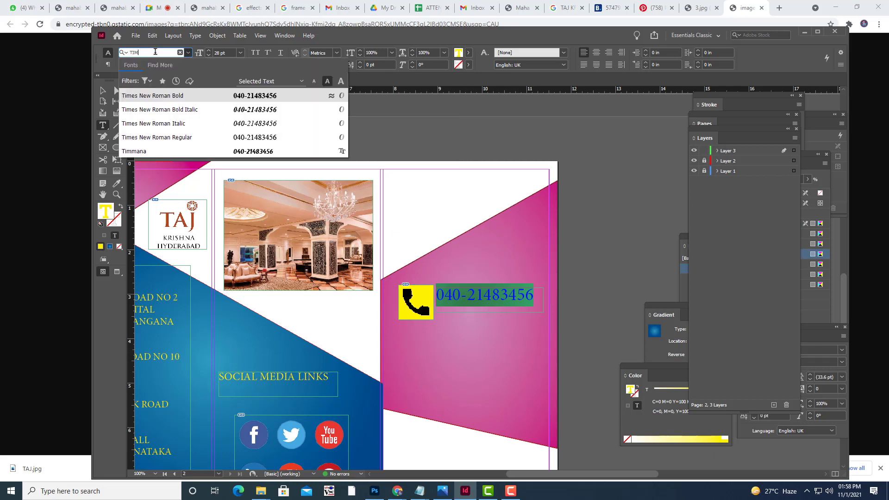
{"action": "left_click", "coordinate": [173, 95]}
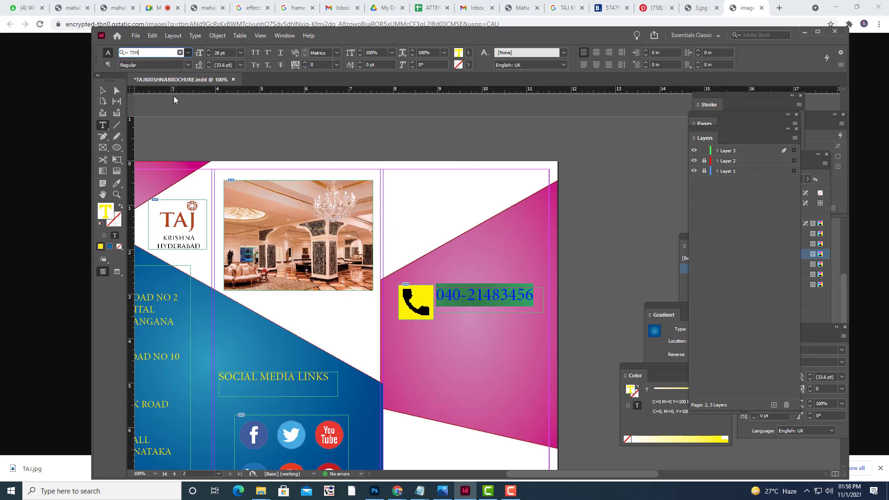
{"action": "left_click", "coordinate": [187, 65]}
{"action": "left_click", "coordinate": [141, 102]}
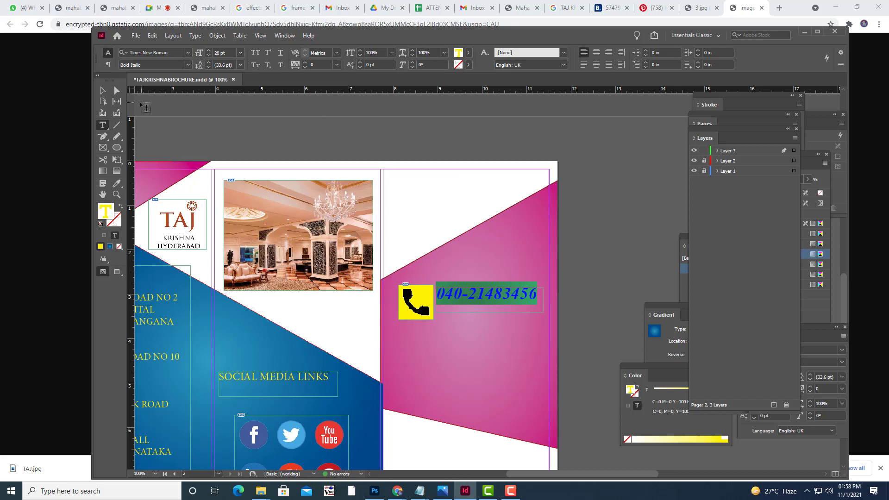
Shorten the phone number frame to fit a single line.
{"action": "left_click", "coordinate": [103, 90]}
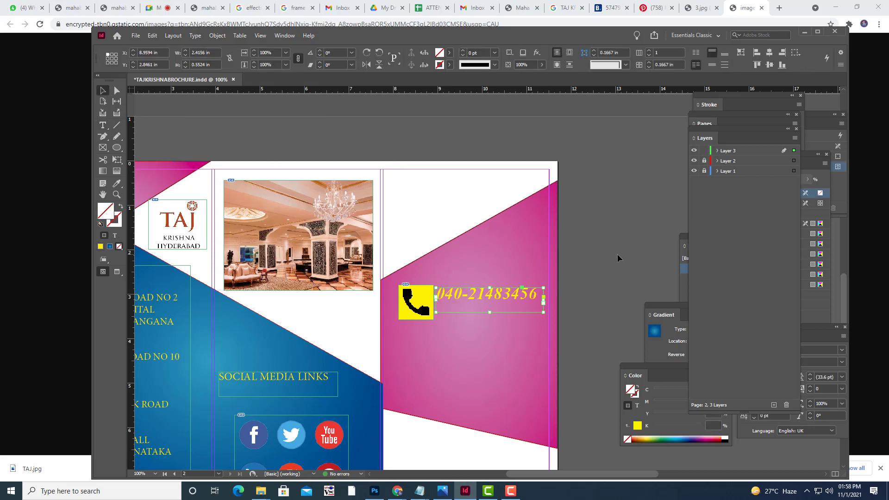
{"action": "left_click", "coordinate": [496, 317]}
{"action": "left_click", "coordinate": [489, 313]}
{"action": "mouse_move", "coordinate": [489, 313]}
{"action": "left_mouse_down"}
{"action": "mouse_move", "coordinate": [490, 303]}
{"action": "mouse_move", "coordinate": [489, 321]}
{"action": "left_mouse_up"}
{"action": "left_click", "coordinate": [579, 296]}
{"action": "left_click", "coordinate": [490, 297]}
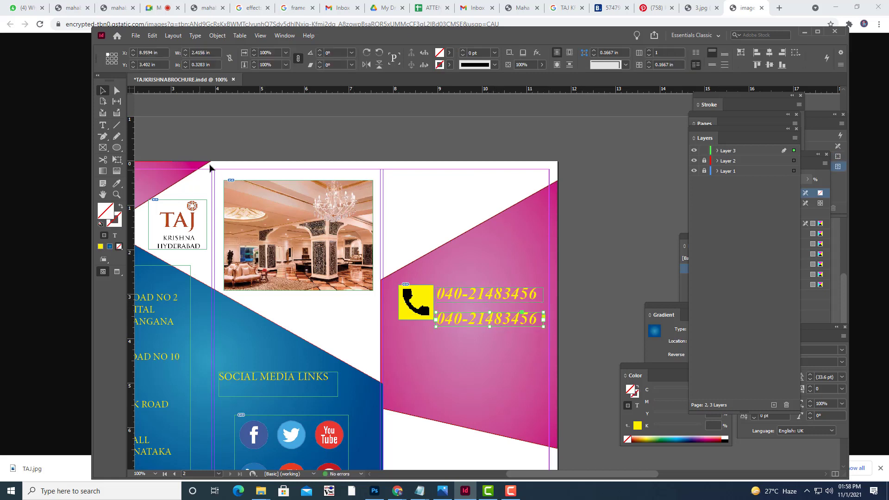
{"action": "left_click", "coordinate": [103, 124]}
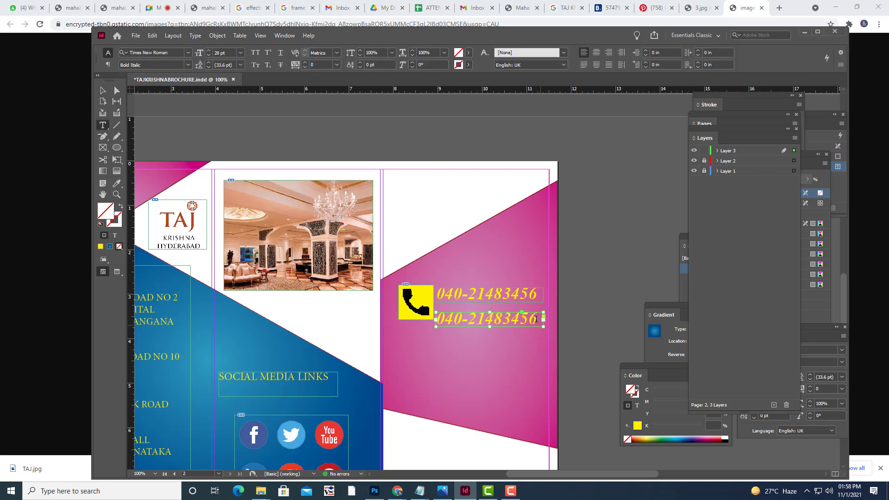
{"action": "left_click_drag", "start_coordinate": [536, 317], "coordinate": [435, 318]}
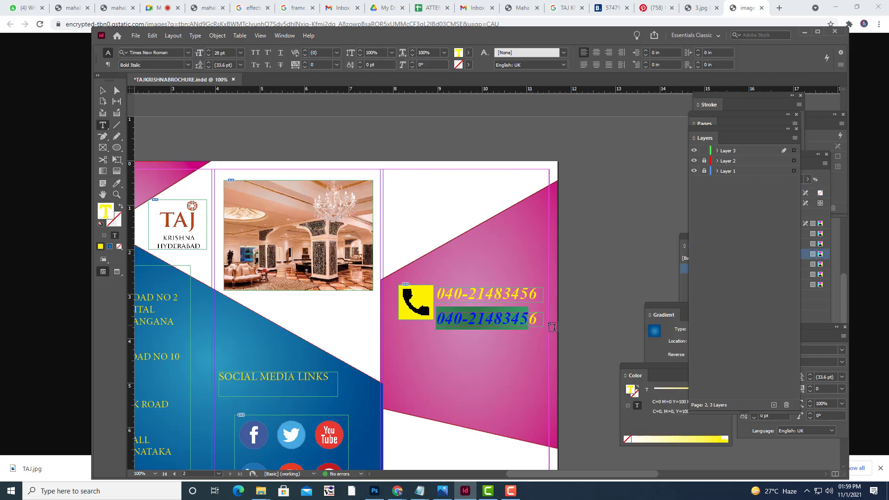
{"action": "left_click_drag", "start_coordinate": [538, 317], "coordinate": [521, 317]}
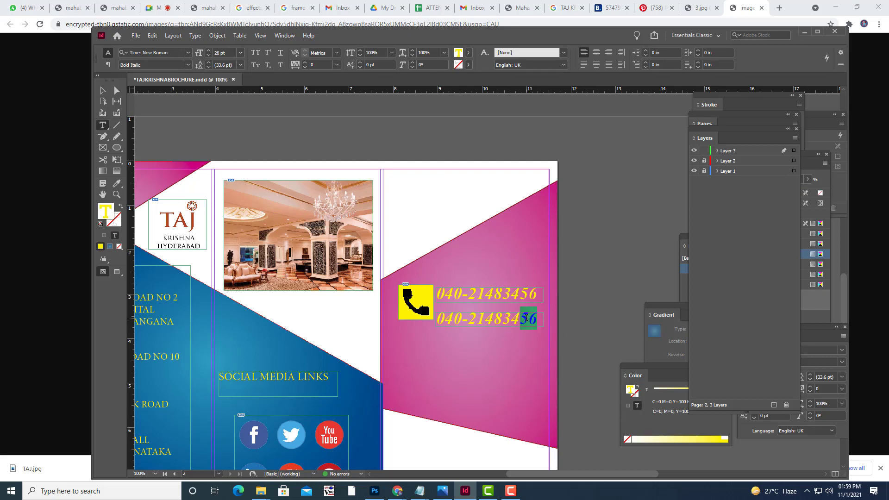
{"action": "key", "text": "BackSpace"}
{"action": "key", "text": "BackSpace"}
{"action": "key", "text": "BackSpace"}
{"action": "key", "text": "BackSpace"}
{"action": "key", "text": "BackSpace"}
{"action": "key", "text": "BackSpace"}
{"action": "key", "text": "BackSpace"}
{"action": "key", "text": "ctrl+z"}
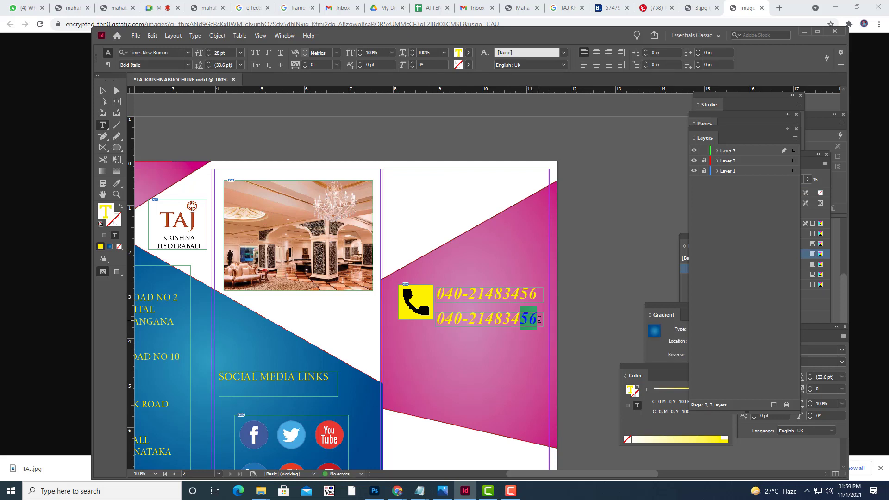
{"action": "key", "text": "BackSpace"}
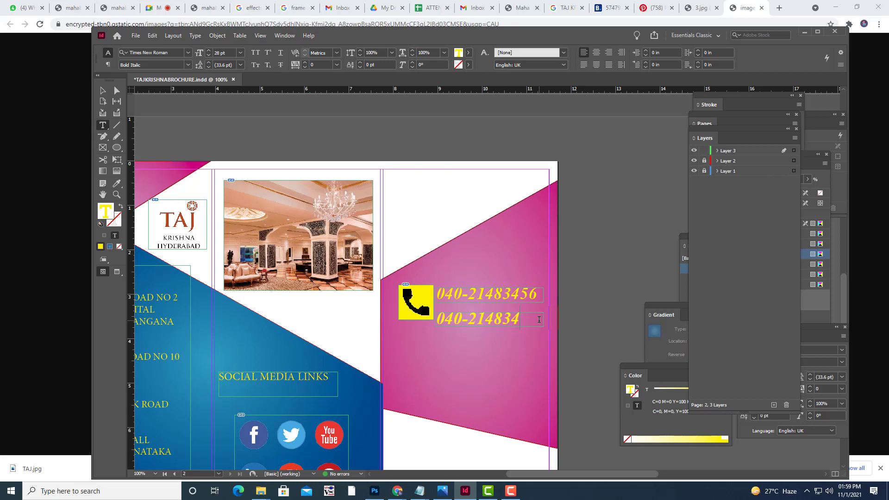
{"action": "type", "text": "77"}
Shrink the phone icon to 0.51 in and set the second number just below the first.
{"action": "left_click", "coordinate": [102, 90]}
{"action": "left_click", "coordinate": [407, 315]}
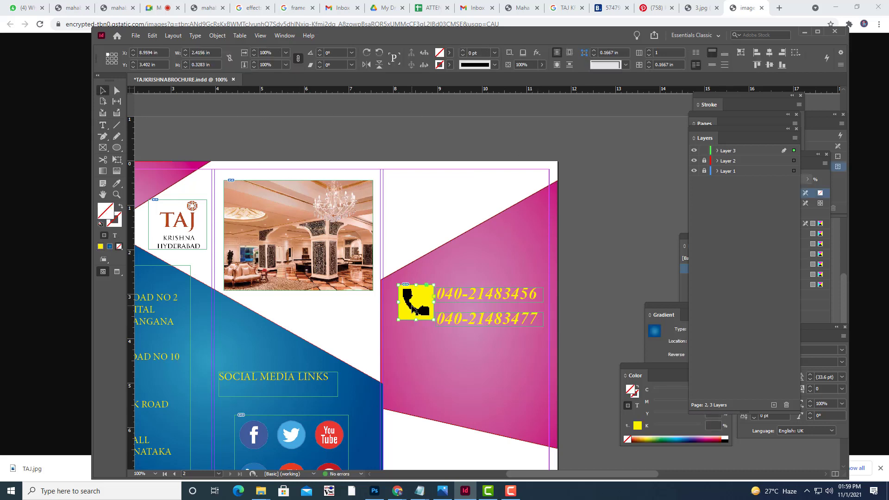
{"action": "left_click_drag", "start_coordinate": [432, 286], "coordinate": [426, 293]}
{"action": "key", "text": "ctrl+z"}
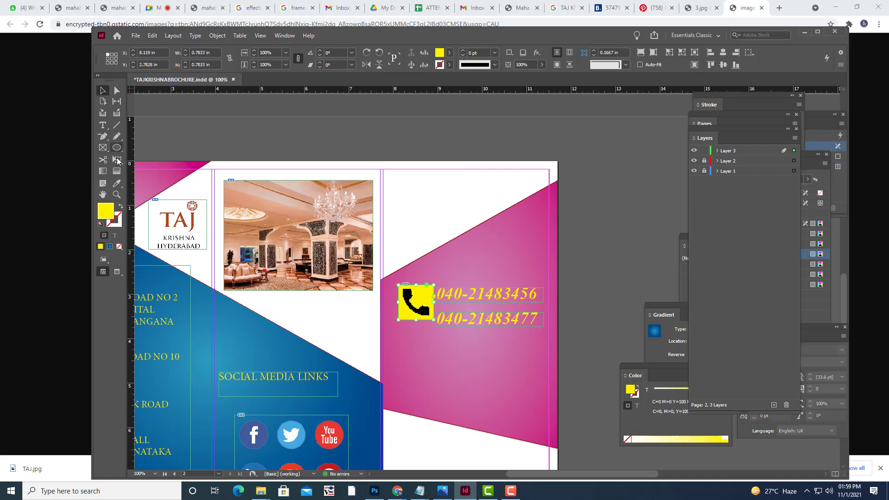
{"action": "key", "text": "e"}
{"action": "left_click_drag", "start_coordinate": [433, 283], "coordinate": [418, 309]}
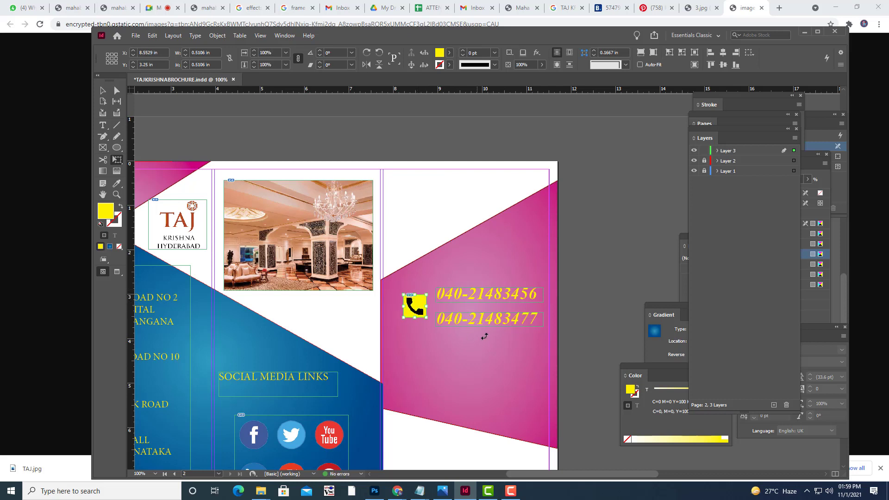
{"action": "left_click", "coordinate": [104, 90]}
{"action": "left_click", "coordinate": [477, 320]}
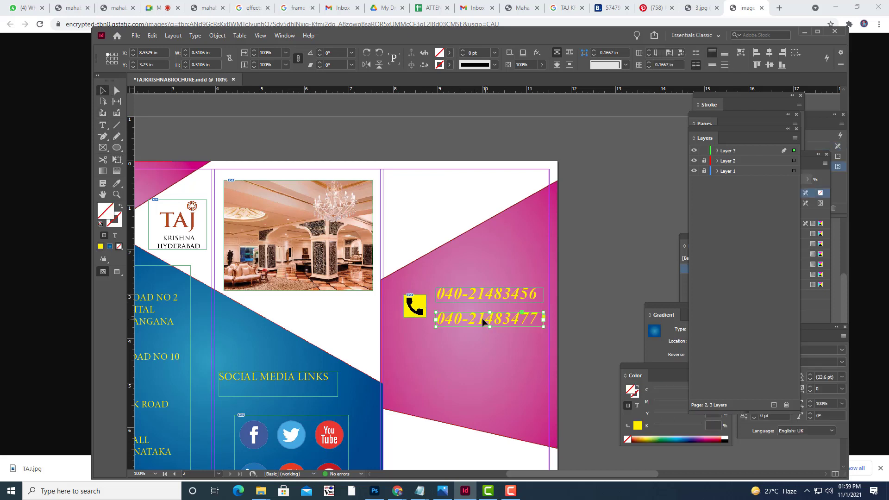
{"action": "left_click_drag", "start_coordinate": [482, 320], "coordinate": [482, 320]}
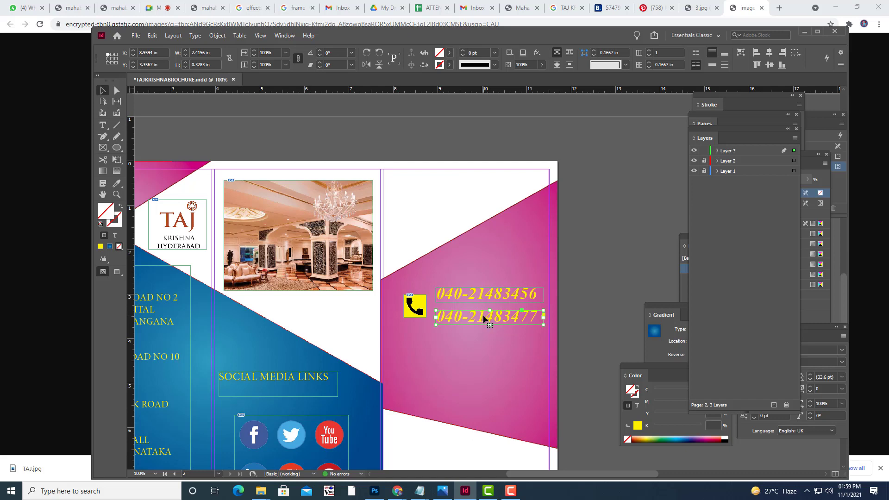
{"action": "left_click_drag", "start_coordinate": [483, 318], "coordinate": [484, 343]}
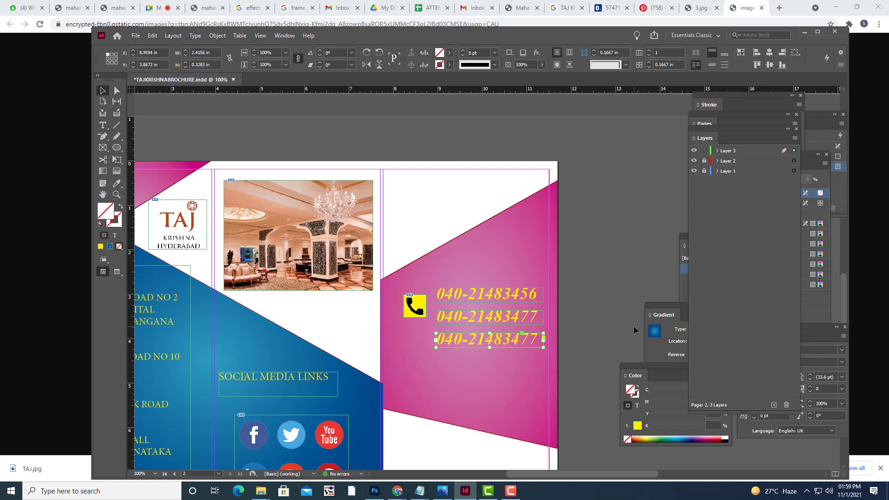
{"action": "left_click", "coordinate": [102, 125]}
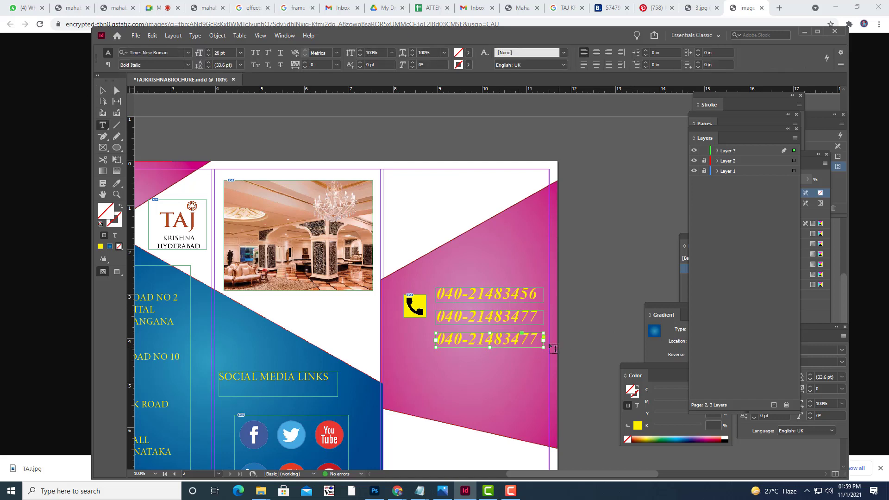
{"action": "left_click_drag", "start_coordinate": [537, 334], "coordinate": [424, 336]}
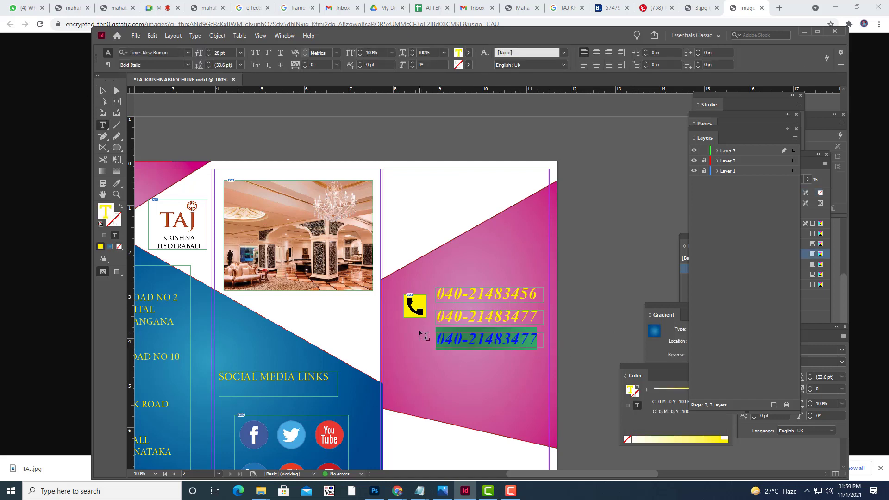
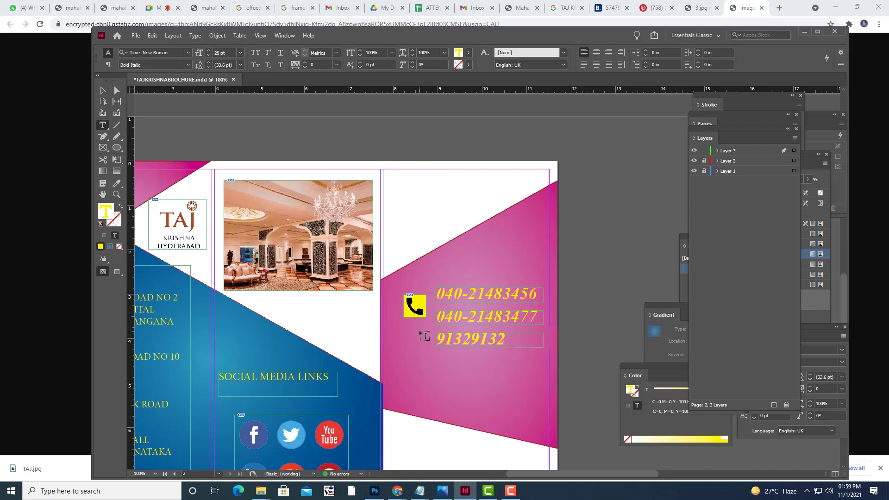
{"action": "left_click", "coordinate": [102, 91]}
{"action": "left_click", "coordinate": [324, 152]}
Move the phone icon down beside the middle number and check the layout in Preview at 75%.
{"action": "key", "text": "w"}
{"action": "key", "text": "w"}
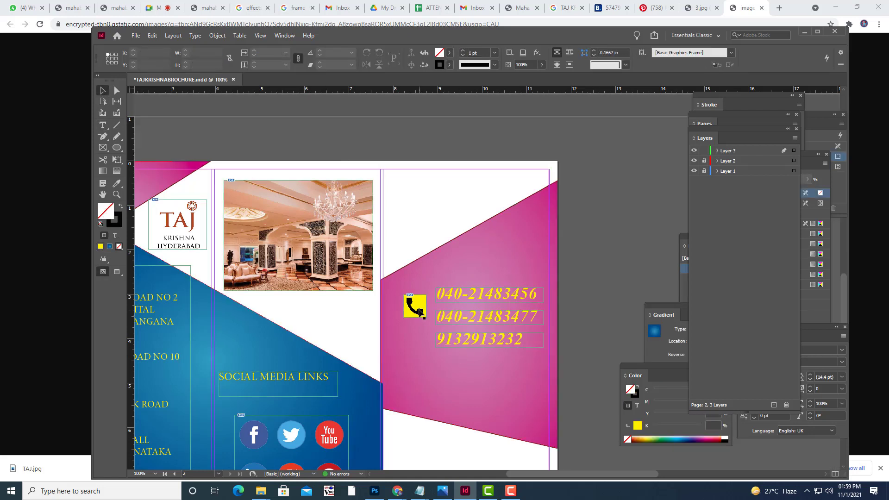
{"action": "left_click_drag", "start_coordinate": [421, 308], "coordinate": [421, 320]}
{"action": "left_click", "coordinate": [598, 293]}
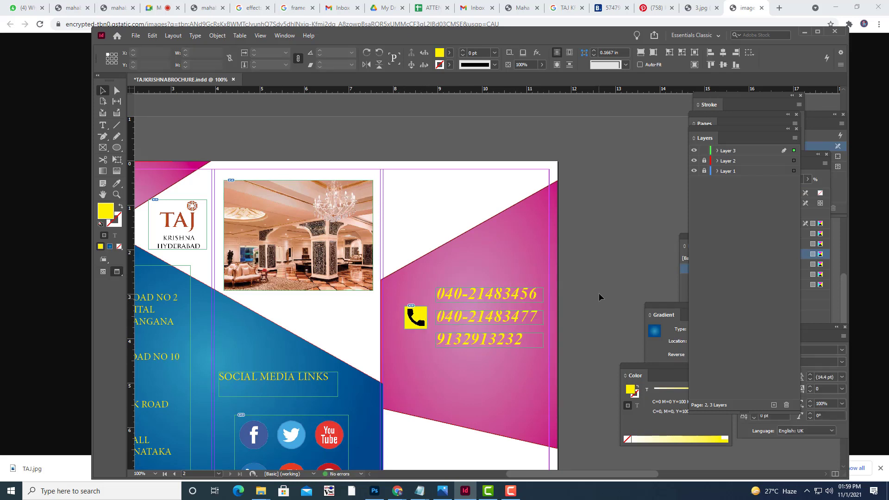
{"action": "key", "text": "w"}
{"action": "key", "text": "w"}
{"action": "key", "text": "w"}
{"action": "key", "text": "w"}
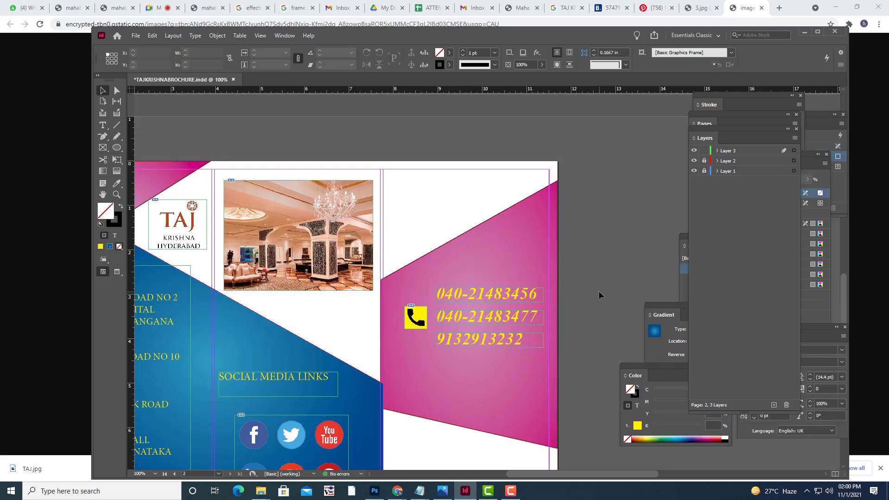
{"action": "key", "text": "ctrl+minus"}
{"action": "key", "text": "ctrl+minus"}
{"action": "key", "text": "ctrl+equal"}
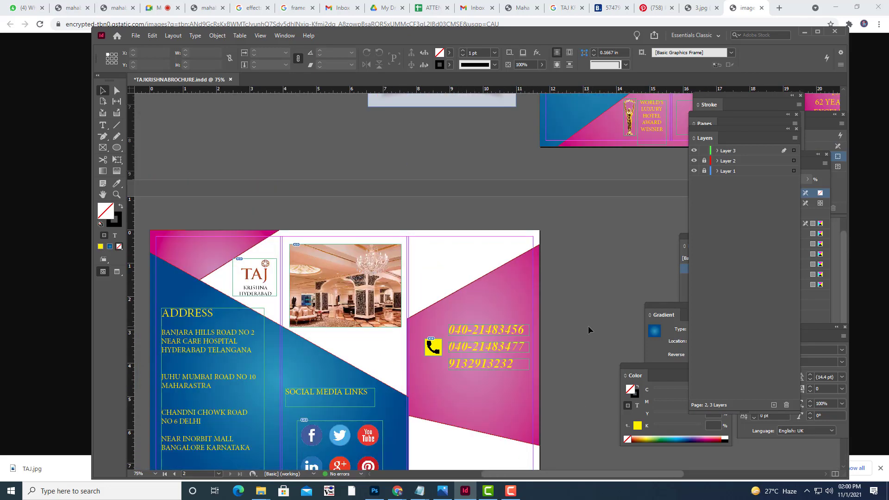
{"action": "scroll", "coordinate": [588, 325], "scroll_direction": "down", "scroll_amount": 2}
{"action": "scroll", "coordinate": [587, 326], "scroll_direction": "up", "scroll_amount": 6}
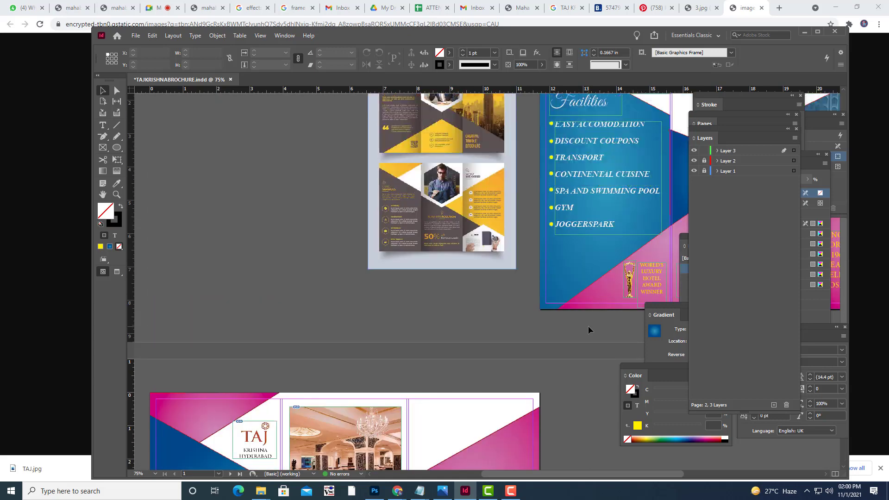
{"action": "scroll", "coordinate": [588, 326], "scroll_direction": "down", "scroll_amount": 4}
Copy the ROOM SERVICE through AC ROOMS lines from the Notepad notes.
{"action": "mouse_move", "coordinate": [420, 490]}
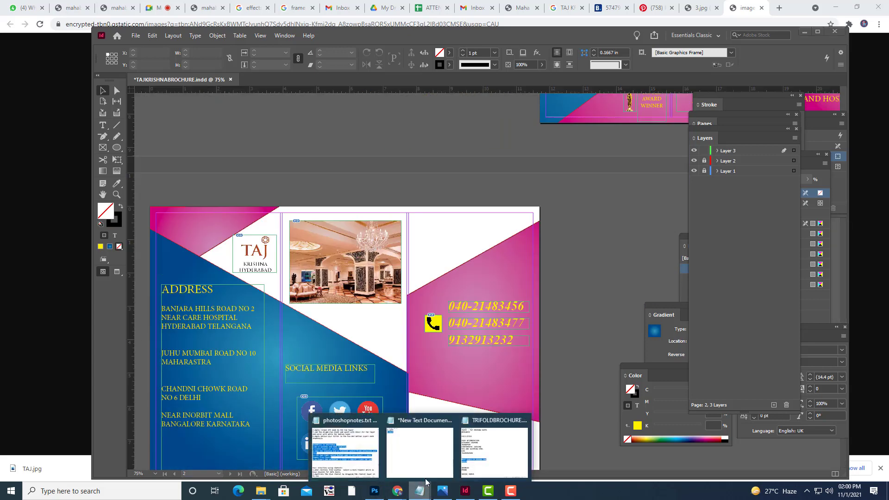
{"action": "left_click", "coordinate": [482, 447]}
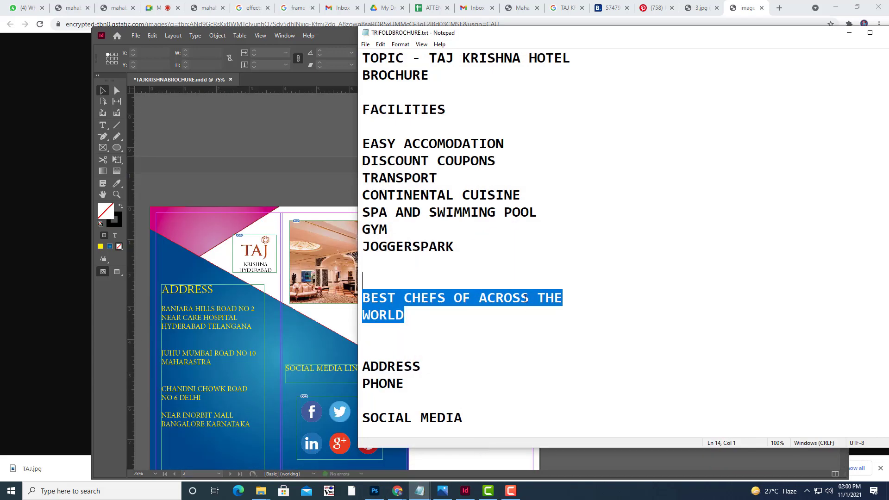
{"action": "scroll", "coordinate": [526, 297], "scroll_direction": "down", "scroll_amount": 2}
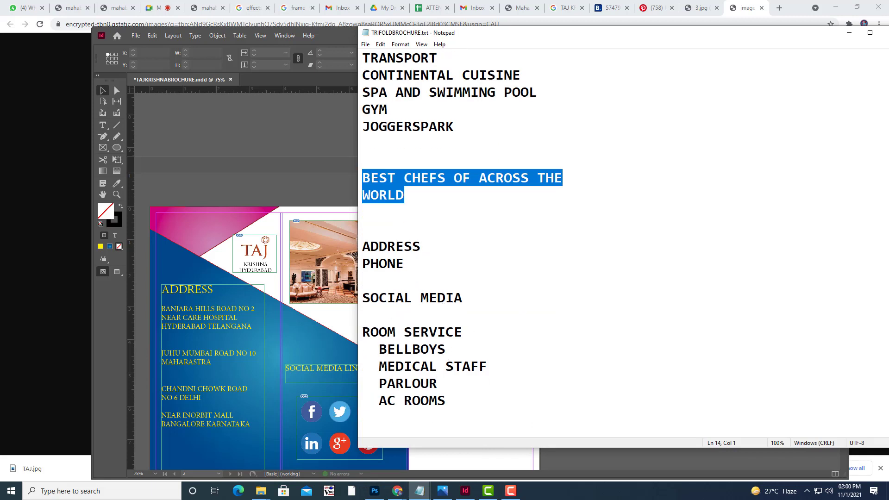
{"action": "left_click_drag", "start_coordinate": [363, 332], "coordinate": [457, 403]}
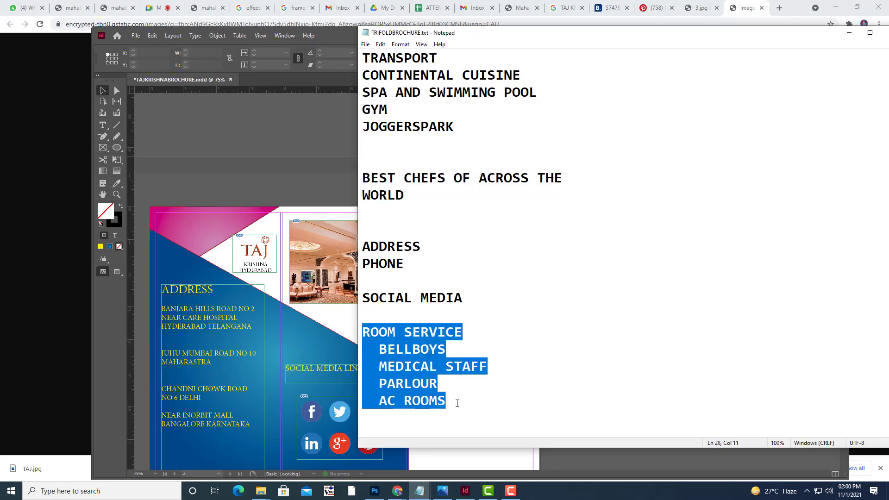
{"action": "right_click", "coordinate": [433, 342]}
{"action": "left_click", "coordinate": [468, 231]}
Copy just the ROOM SERVICE heading and minimize Notepad.
{"action": "left_click", "coordinate": [752, 194]}
{"action": "left_click_drag", "start_coordinate": [477, 332], "coordinate": [290, 333]}
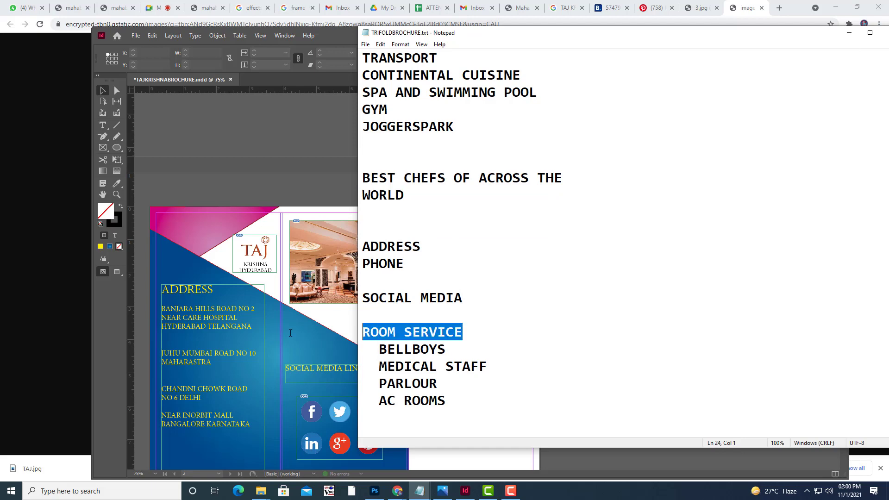
{"action": "right_click", "coordinate": [387, 334]}
{"action": "left_click", "coordinate": [458, 363]}
{"action": "left_click", "coordinate": [848, 35]}
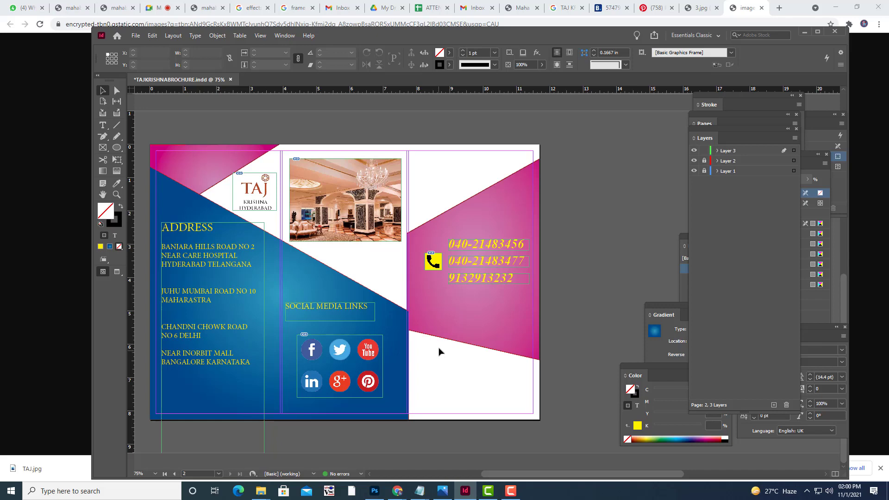
Reopen the notes, copy BELLBOYS through AC ROOMS, and minimize Notepad again.
{"action": "left_click", "coordinate": [419, 491]}
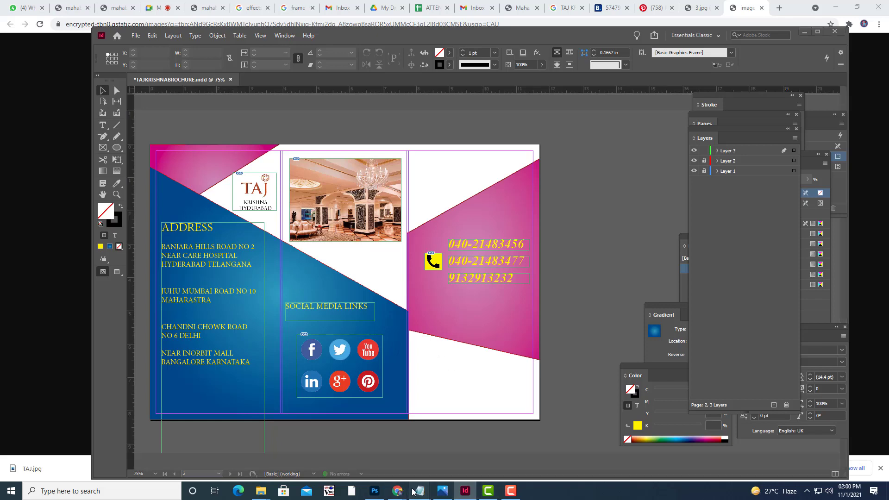
{"action": "left_click", "coordinate": [493, 457]}
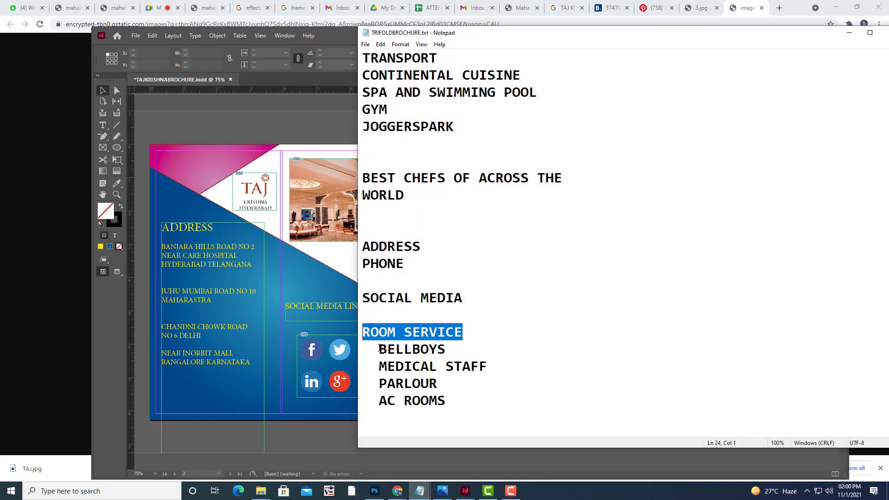
{"action": "left_click_drag", "start_coordinate": [378, 349], "coordinate": [458, 401]}
{"action": "right_click", "coordinate": [437, 364]}
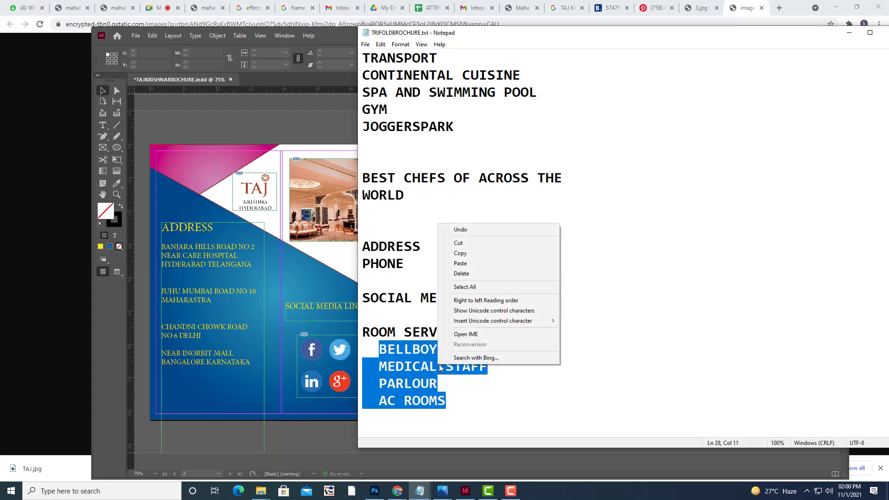
{"action": "left_click", "coordinate": [478, 257]}
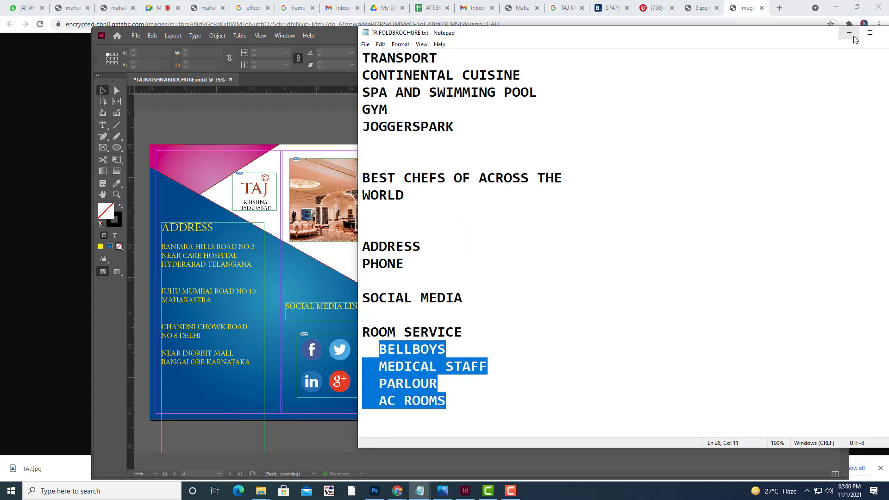
{"action": "left_click", "coordinate": [849, 33]}
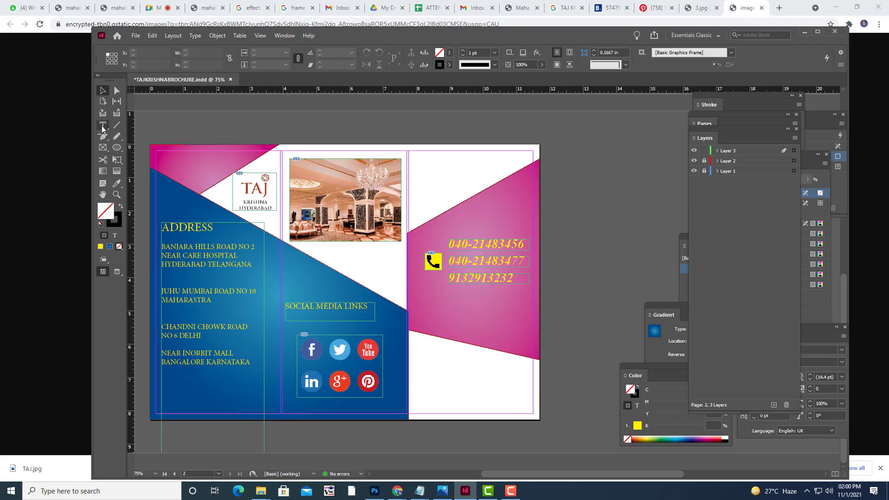
Paste the room-service list into a new lower-right text frame and remove the leading spaces.
{"action": "left_click", "coordinate": [102, 126]}
{"action": "left_click_drag", "start_coordinate": [422, 363], "coordinate": [519, 406]}
{"action": "key", "text": "ctrl+v"}
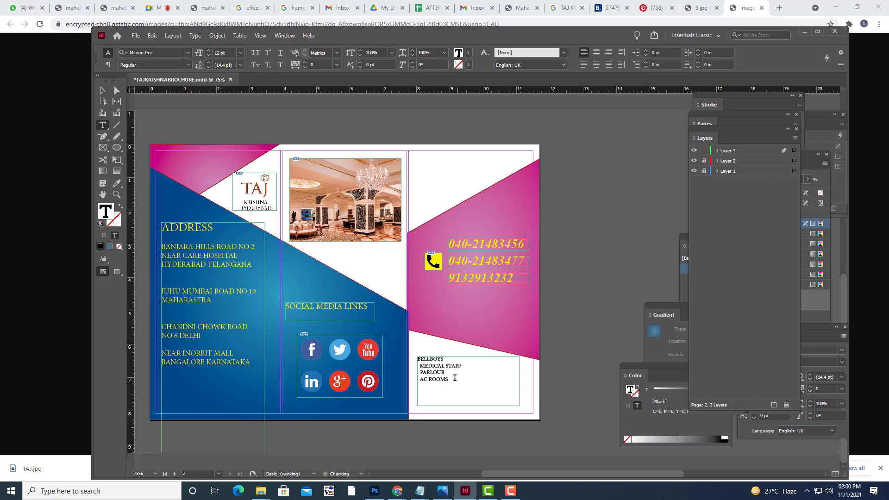
{"action": "left_click", "coordinate": [420, 366]}
{"action": "key", "text": "BackSpace"}
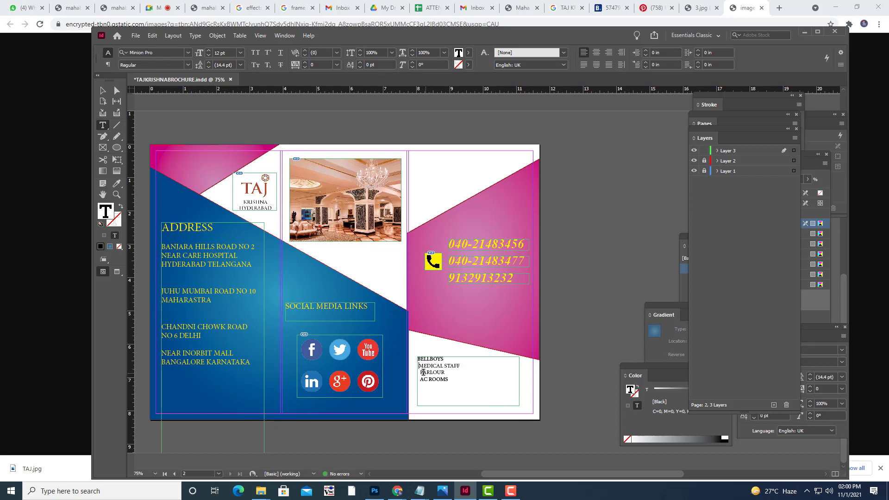
{"action": "left_click", "coordinate": [420, 372]}
{"action": "key", "text": "BackSpace"}
{"action": "key", "text": "Down"}
{"action": "key", "text": "BackSpace"}
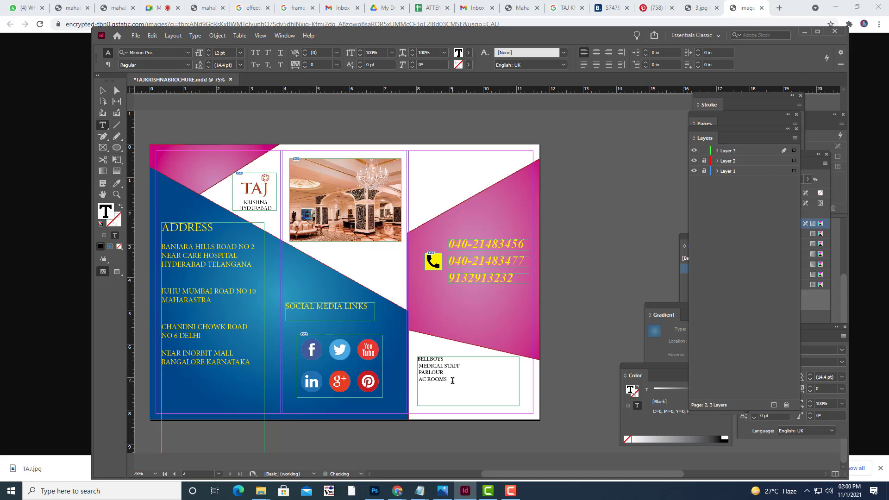
Set the four list lines to 20 pt Times New Roman Bold Italic.
{"action": "left_click_drag", "start_coordinate": [447, 380], "coordinate": [417, 358]}
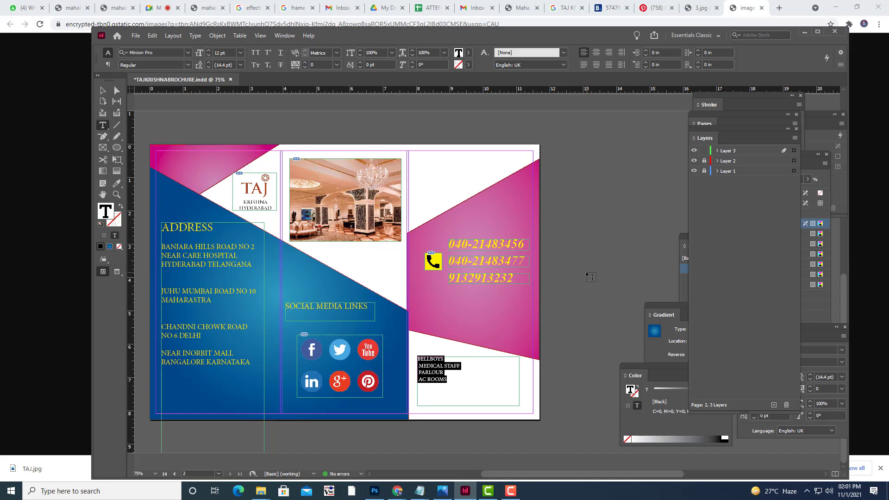
{"action": "key", "text": "ctrl+shift+period"}
{"action": "key", "text": "ctrl+shift+period"}
{"action": "key", "text": "ctrl+shift+period"}
{"action": "key", "text": "ctrl+shift+period"}
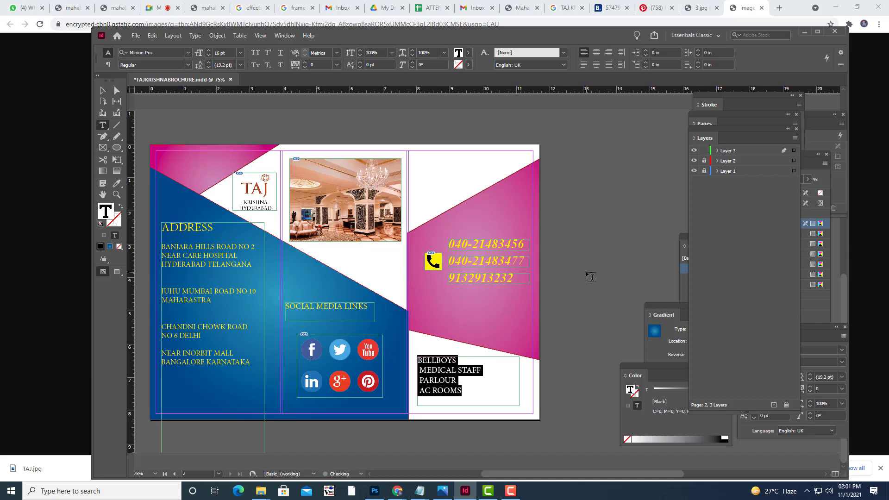
{"action": "key", "text": "ctrl+shift+period"}
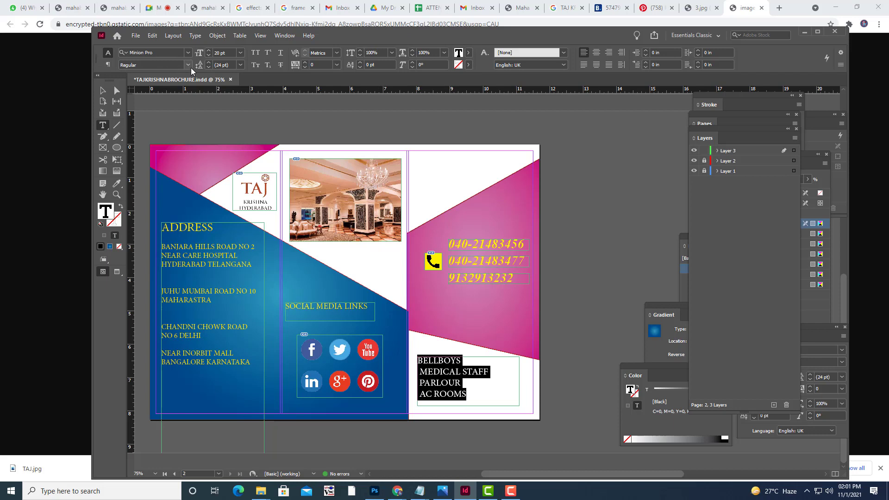
{"action": "left_click", "coordinate": [156, 52]}
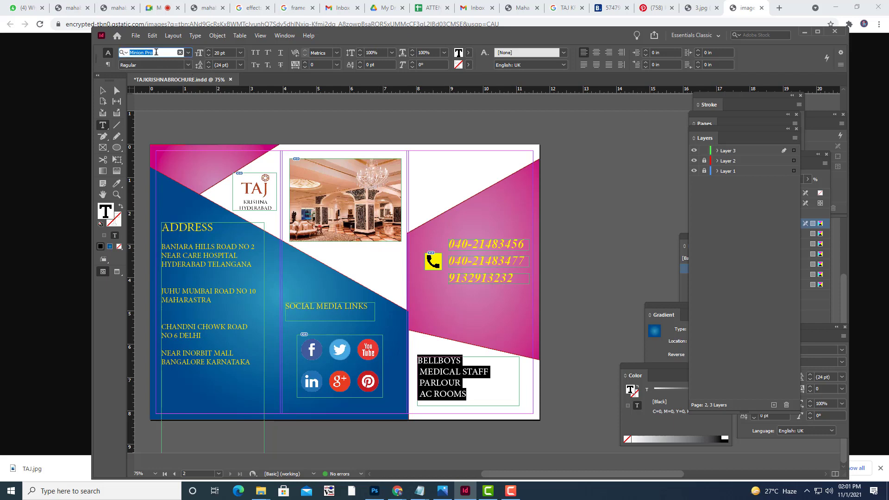
{"action": "type", "text": "TIME"}
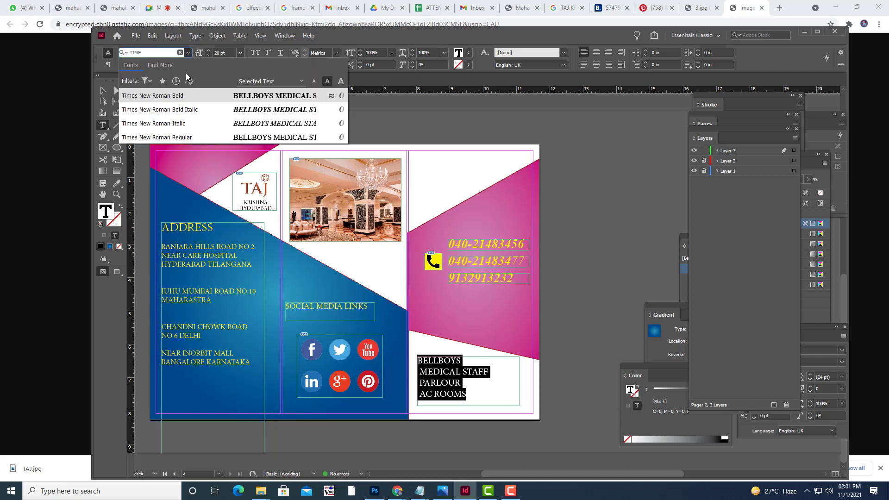
{"action": "left_click", "coordinate": [190, 114]}
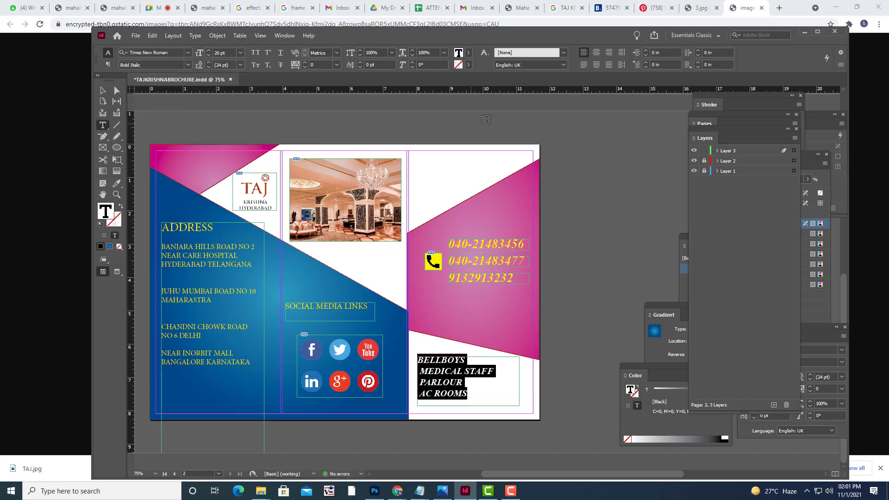
Colour the list with the red C=15 M=100 Y=100 K=0 swatch and toggle Preview.
{"action": "left_click", "coordinate": [468, 53]}
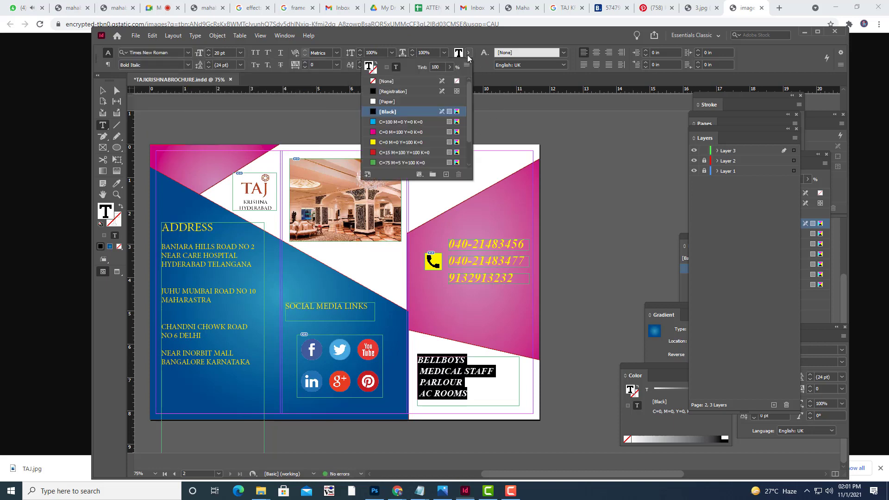
{"action": "left_click", "coordinate": [376, 143]}
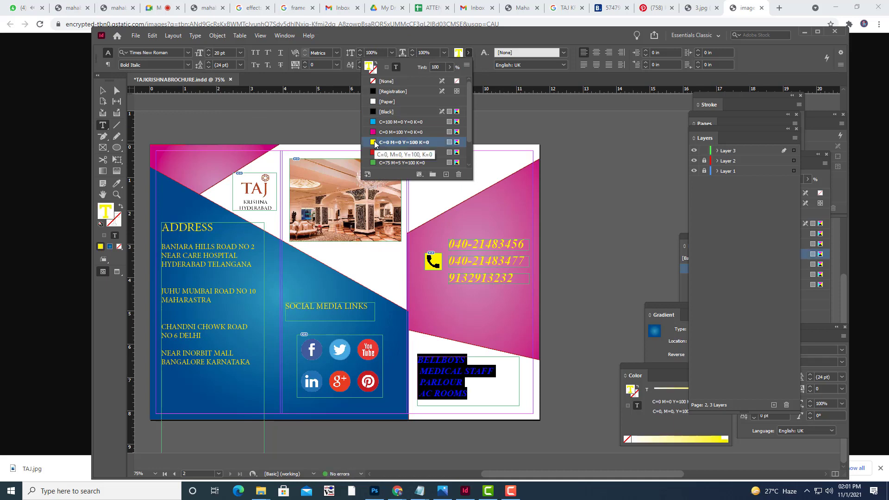
{"action": "left_click", "coordinate": [376, 153]}
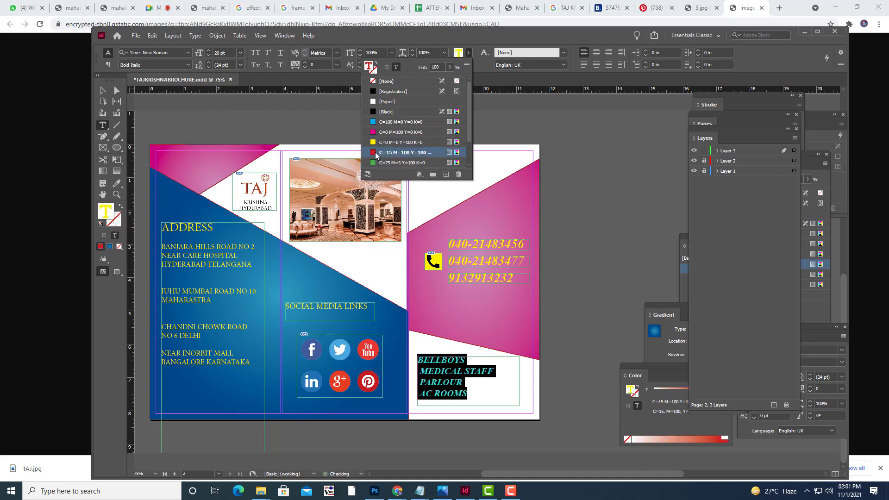
{"action": "left_click", "coordinate": [583, 196]}
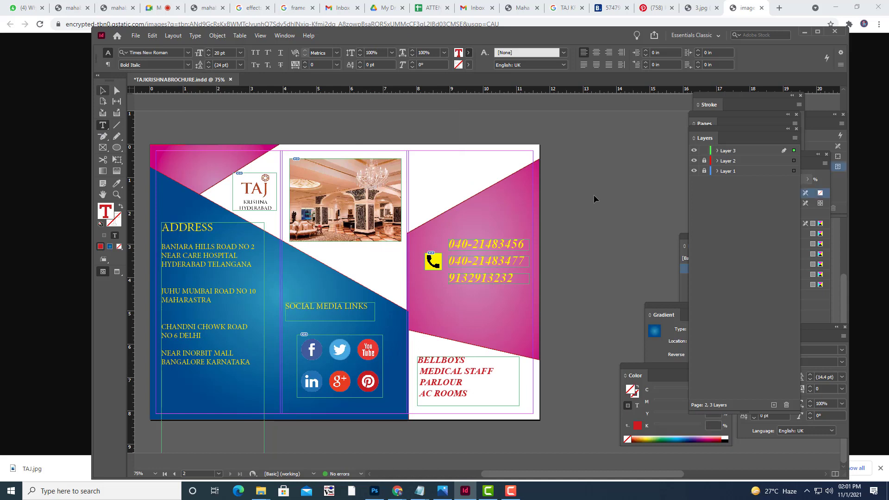
{"action": "key", "text": "Escape"}
{"action": "key", "text": "w"}
{"action": "key", "text": "w"}
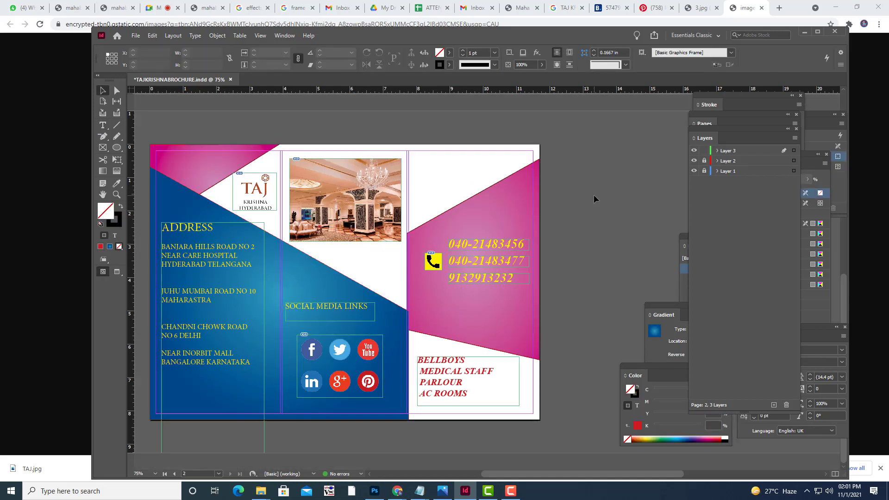
{"action": "key", "text": "w"}
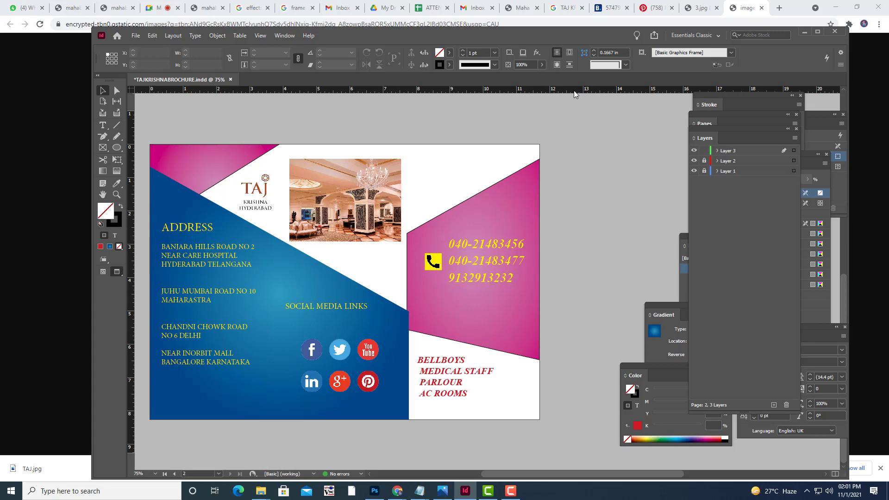
Cancel the Ctrl+D Place dialog without placing anything, and switch to the WhatsApp Web tab in Chrome.
{"action": "key", "text": "ctrl+d"}
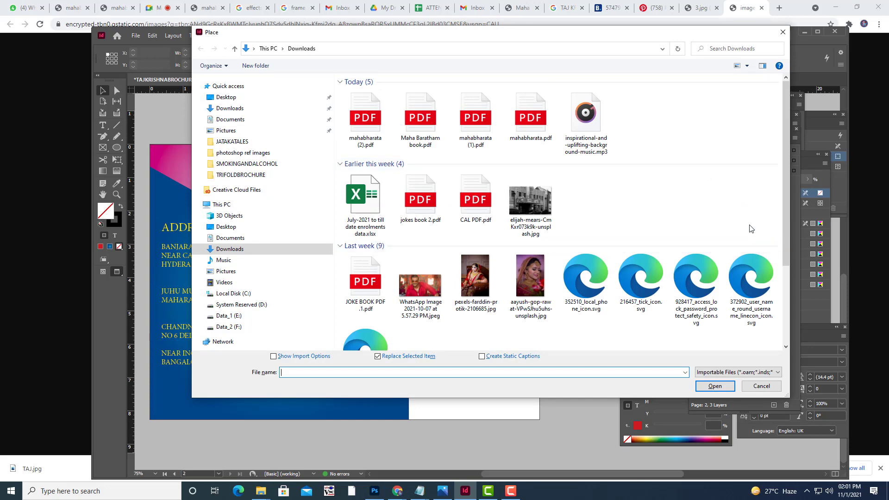
{"action": "scroll", "coordinate": [777, 236], "scroll_direction": "down", "scroll_amount": 2}
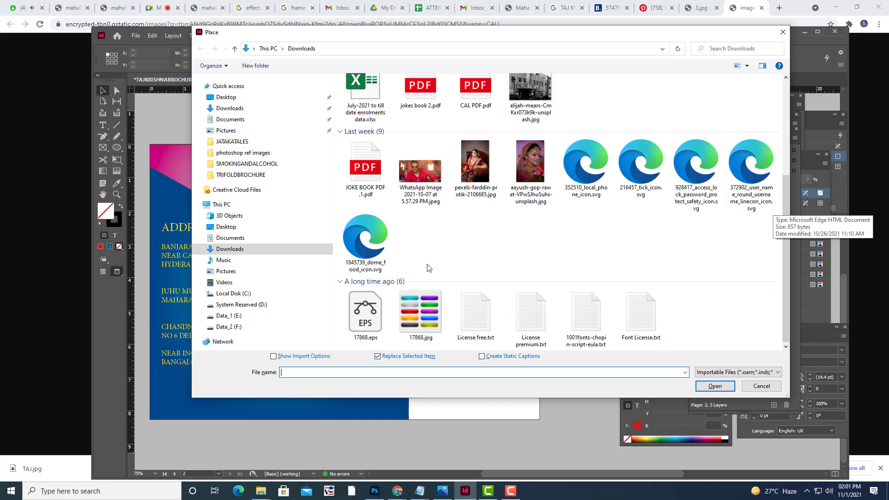
{"action": "left_click", "coordinate": [761, 385]}
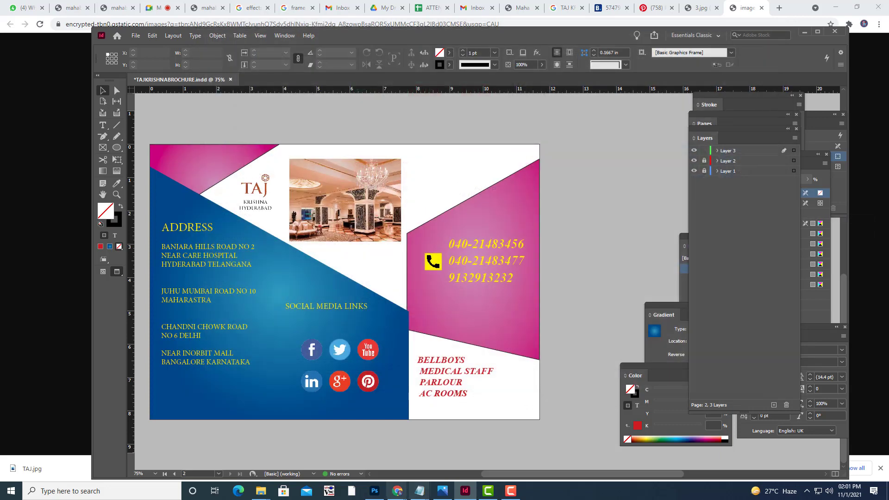
{"action": "left_click", "coordinate": [33, 3]}
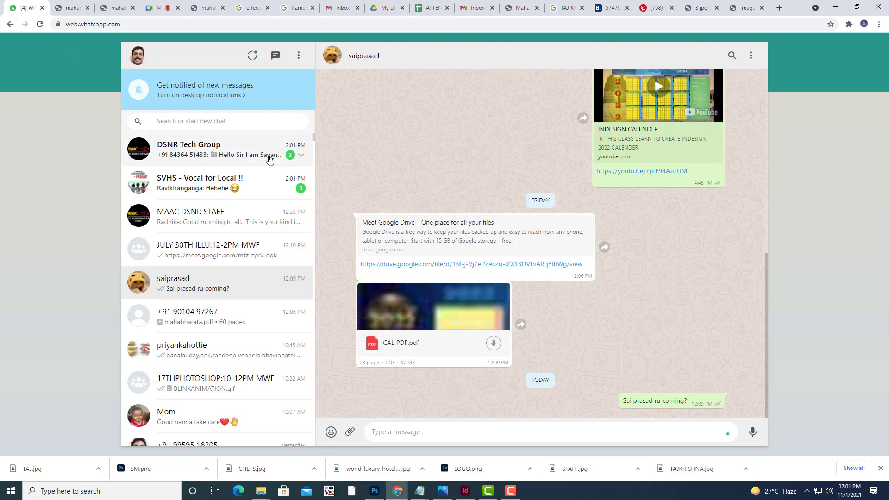
Check the unread group chat, then load iconfinder.com from the Taj Krishna photo tab.
{"action": "left_click", "coordinate": [272, 159]}
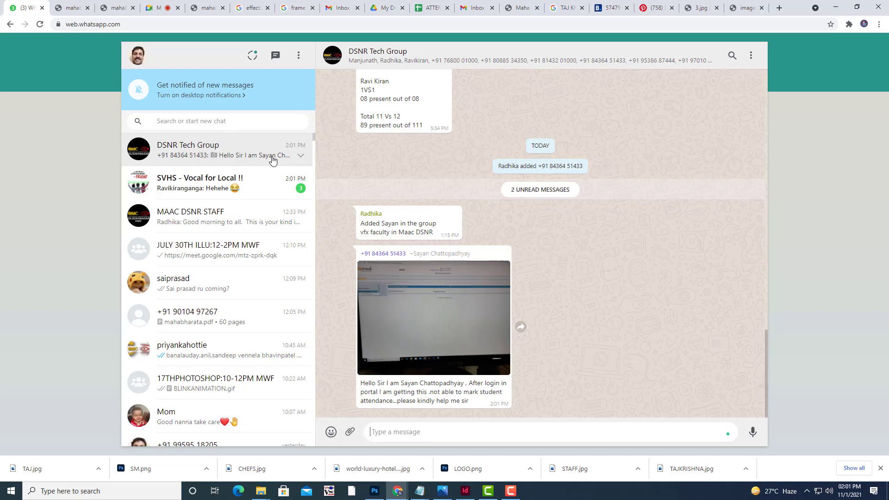
{"action": "left_click", "coordinate": [736, 7]}
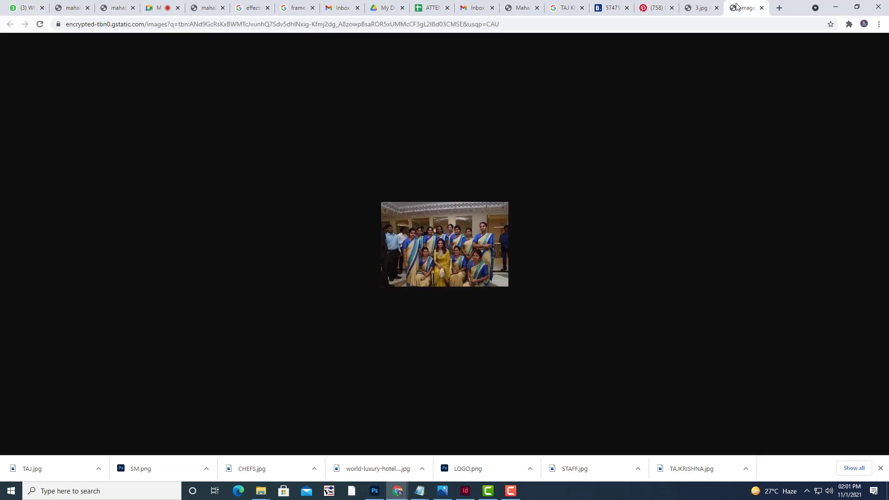
{"action": "left_click", "coordinate": [698, 8]}
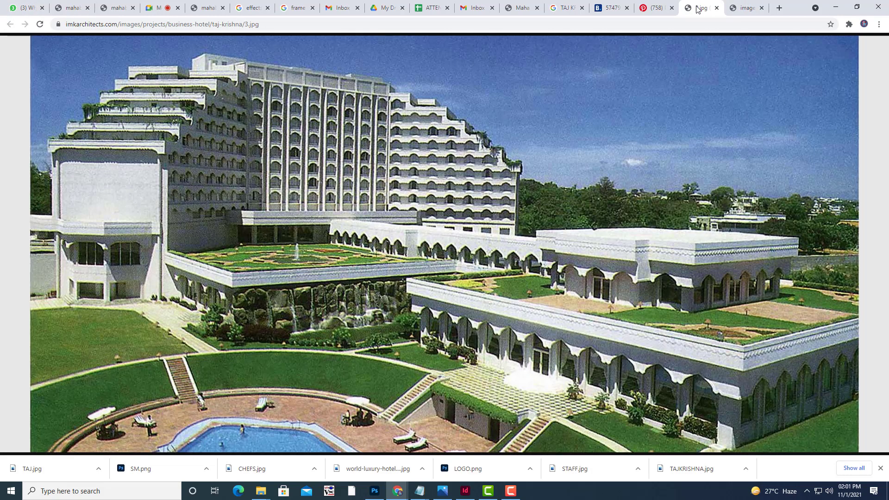
{"action": "left_click", "coordinate": [281, 26]}
{"action": "type", "text": "ICO"}
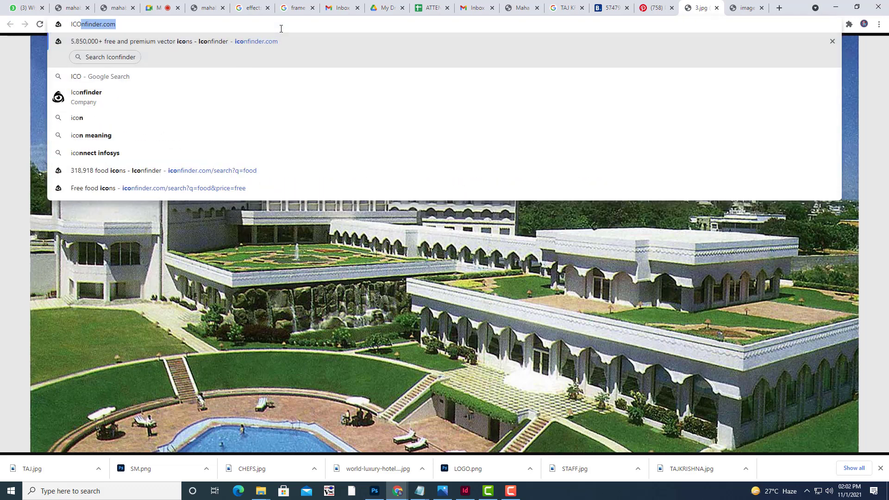
{"action": "key", "text": "Right"}
{"action": "key", "text": "Return"}
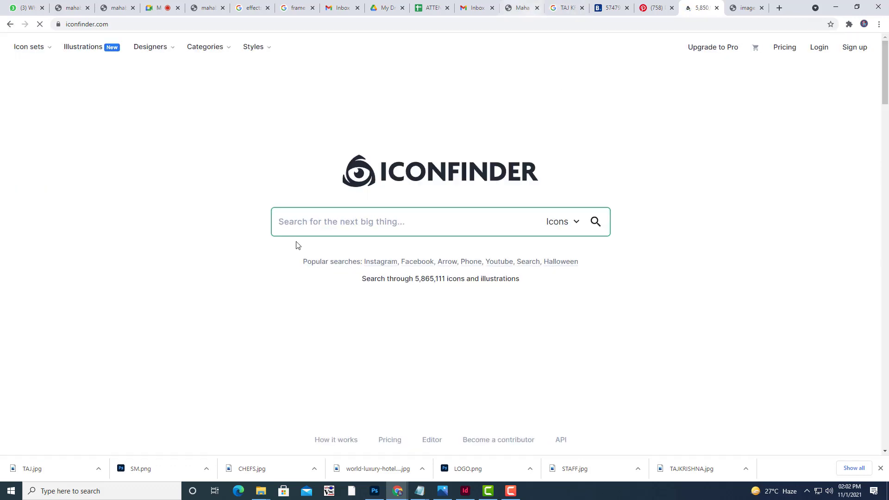
Search Iconfinder for EMAIL icons, filtered to free ones only.
{"action": "left_click", "coordinate": [335, 220]}
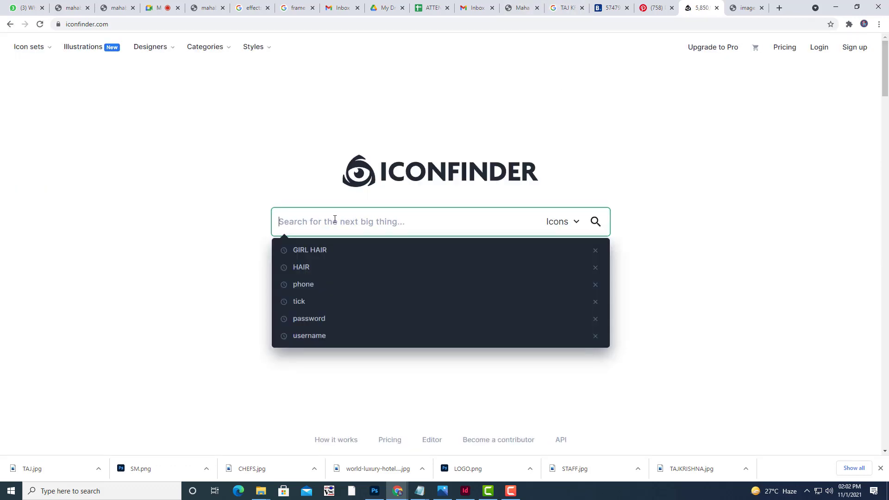
{"action": "type", "text": "EMAIL"}
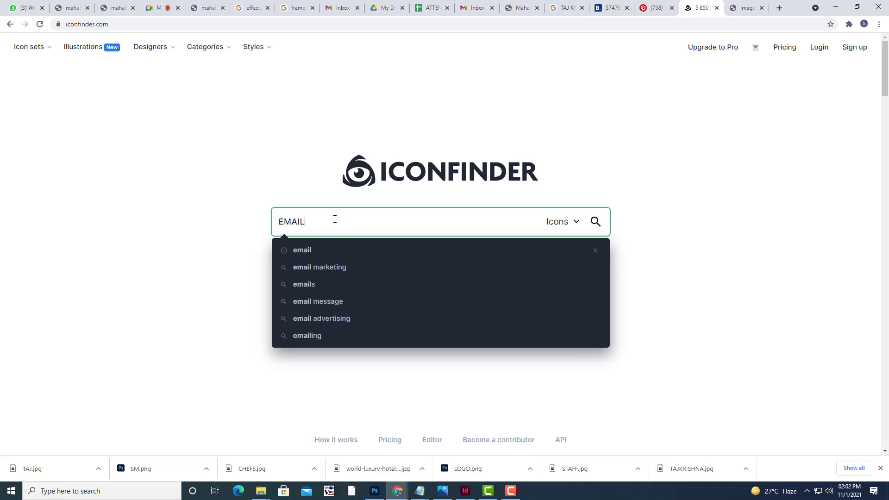
{"action": "key", "text": "Return"}
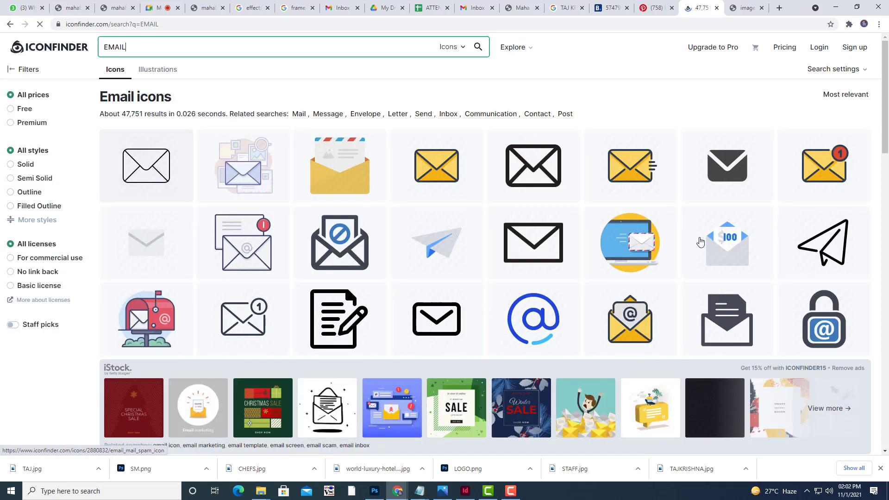
{"action": "left_click", "coordinate": [19, 109]}
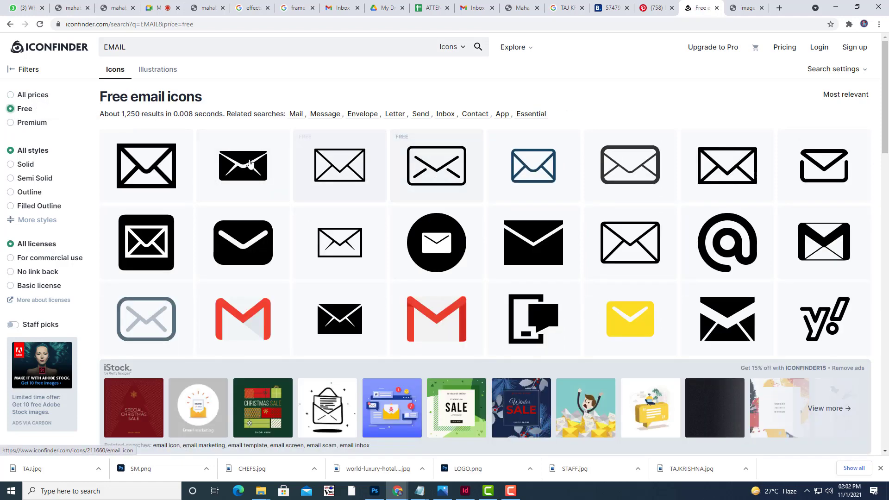
Download the black envelope icon as SVG and show the file in its folder.
{"action": "left_click", "coordinate": [240, 159]}
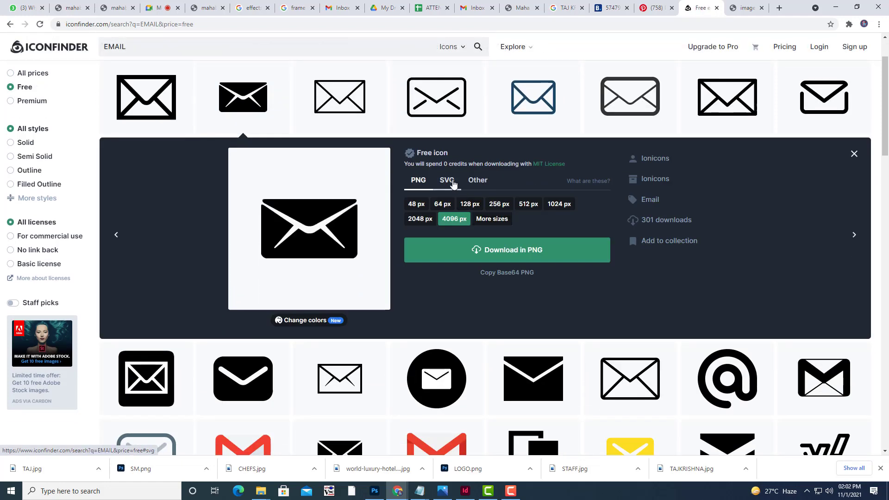
{"action": "left_click", "coordinate": [446, 180]}
{"action": "left_click", "coordinate": [475, 214]}
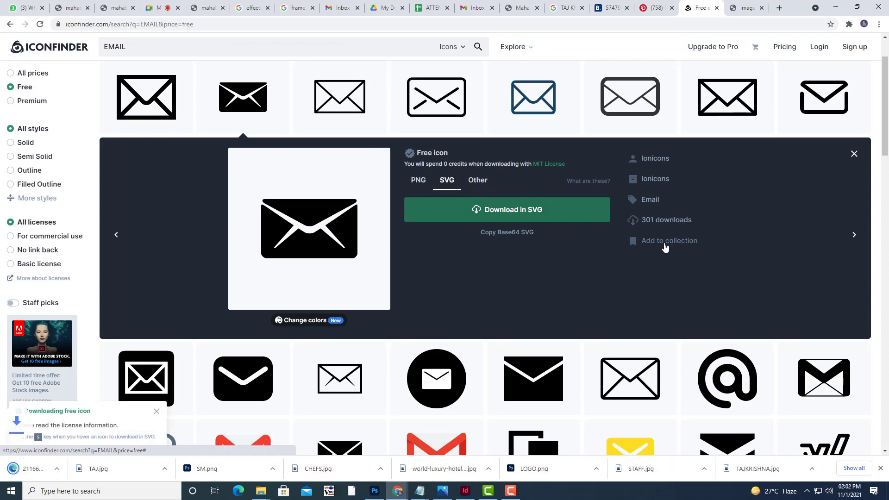
{"action": "left_click", "coordinate": [99, 469]}
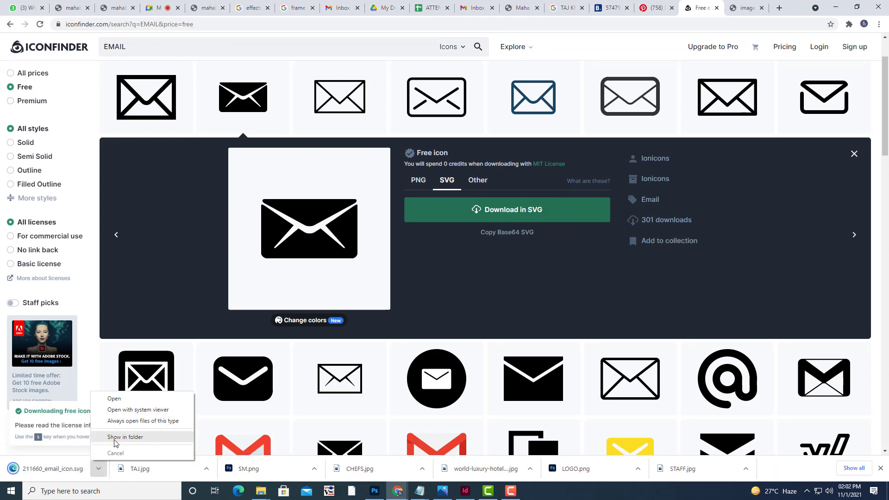
{"action": "left_click", "coordinate": [114, 437]}
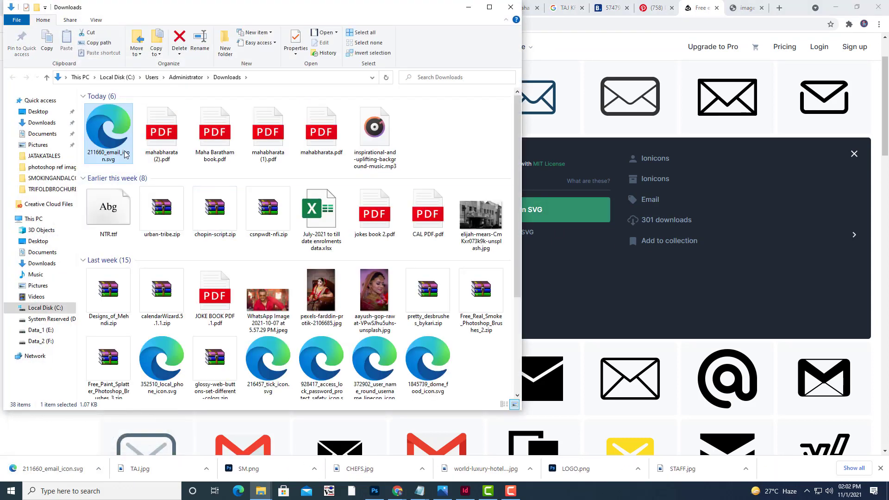
Copy 211660_email_icon.svg from Downloads into TRIFOLDBROCHURE, then minimize File Explorer.
{"action": "right_click", "coordinate": [125, 154]}
{"action": "left_click", "coordinate": [161, 340]}
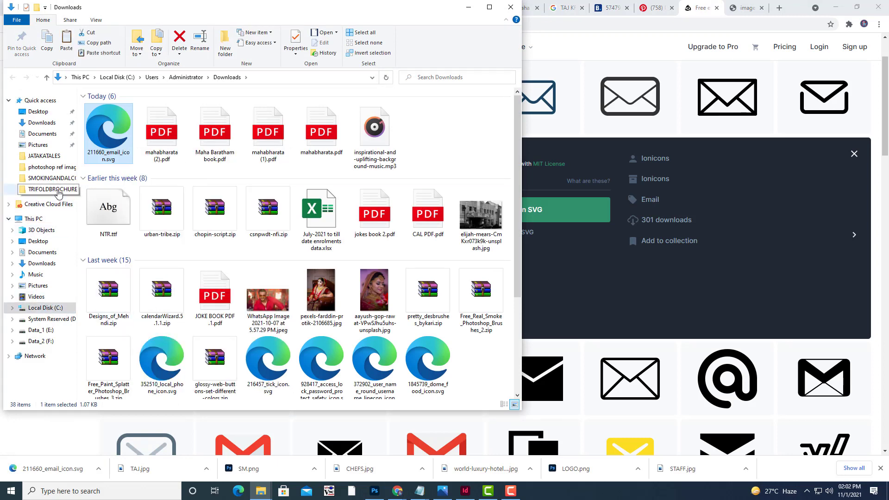
{"action": "left_click", "coordinate": [44, 190]}
{"action": "right_click", "coordinate": [260, 223]}
{"action": "left_click", "coordinate": [293, 288]}
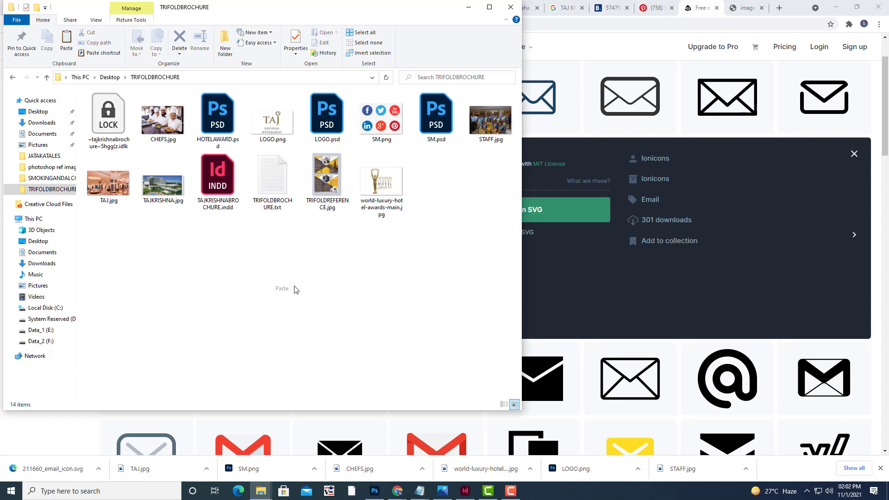
{"action": "left_click", "coordinate": [469, 7]}
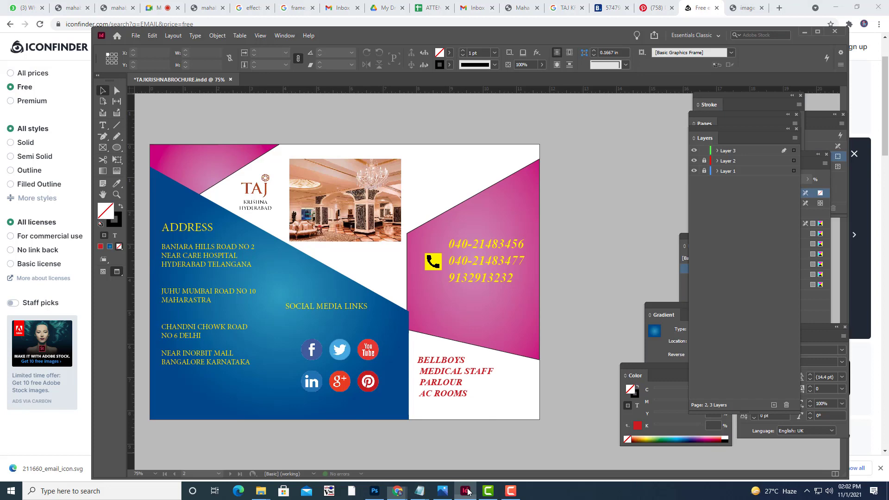
Place the email icon SVG into the brochure and move it onto the pink panel.
{"action": "left_click", "coordinate": [465, 491]}
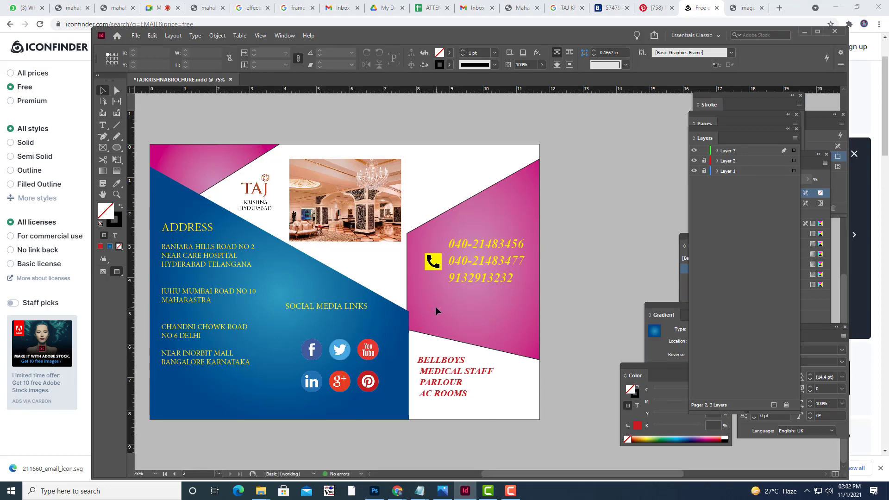
{"action": "left_click", "coordinate": [135, 36]}
{"action": "left_click", "coordinate": [157, 159]}
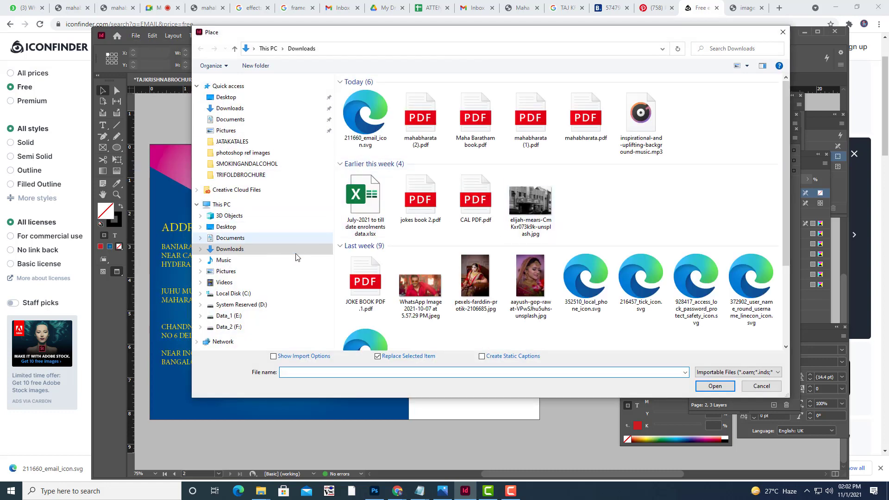
{"action": "double_click", "coordinate": [367, 147]}
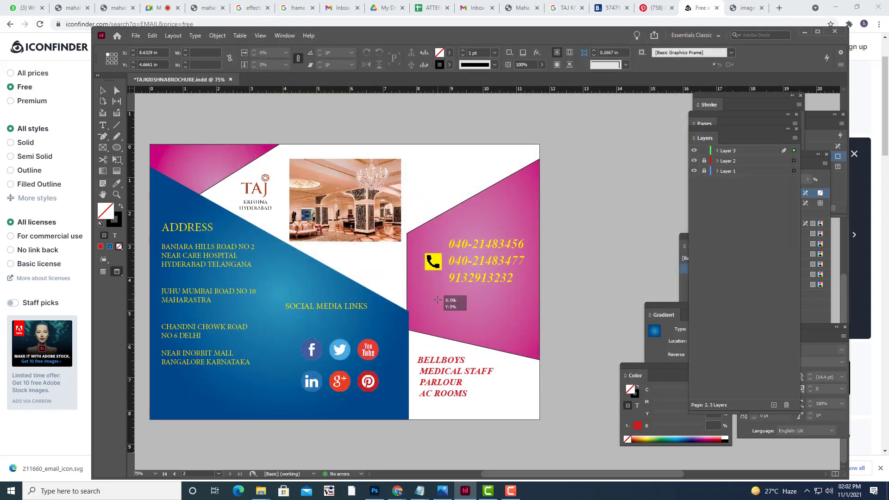
{"action": "left_click", "coordinate": [437, 299]}
{"action": "left_click_drag", "start_coordinate": [527, 376], "coordinate": [457, 315]}
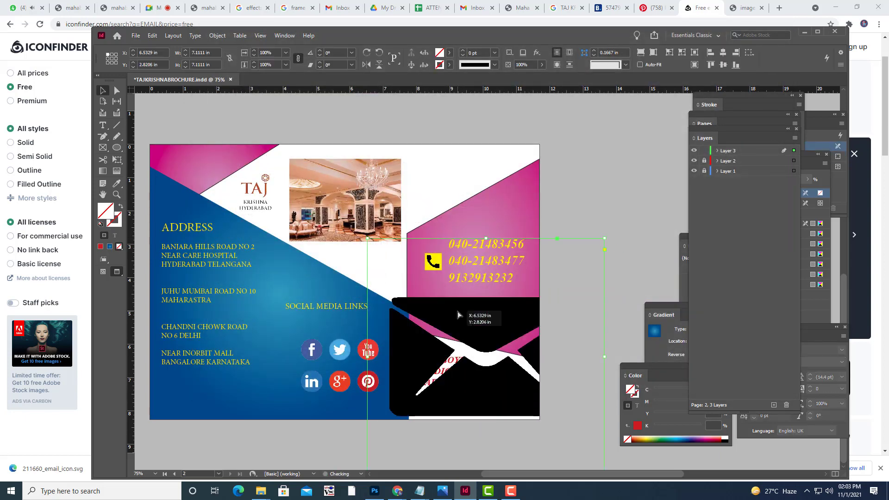
Fill the email icon's frame with the yellow swatch.
{"action": "left_click", "coordinate": [448, 53]}
{"action": "left_click", "coordinate": [356, 143]}
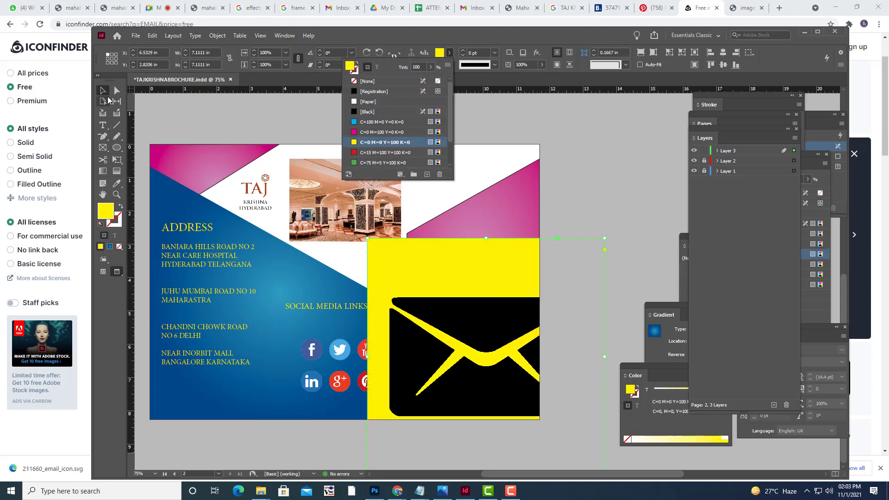
{"action": "left_click", "coordinate": [105, 91]}
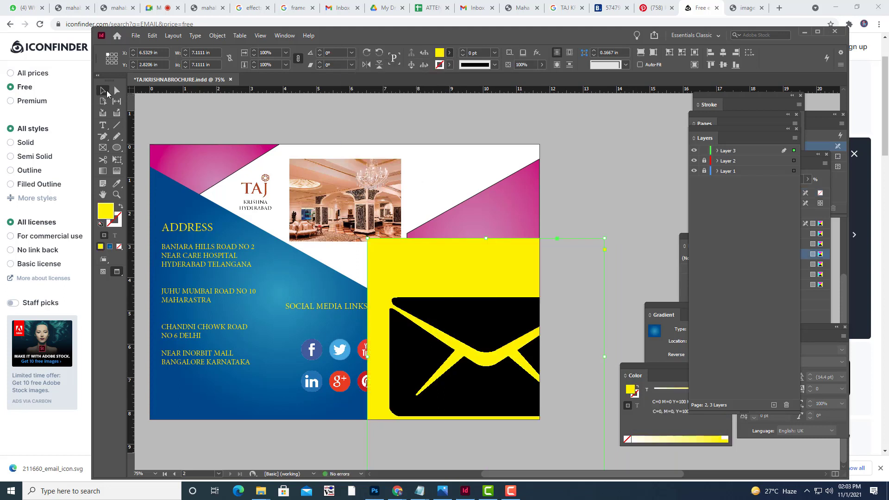
Shrink the icon to a small square, about 0.48 in, positioned under the phone icon.
{"action": "left_click", "coordinate": [117, 159]}
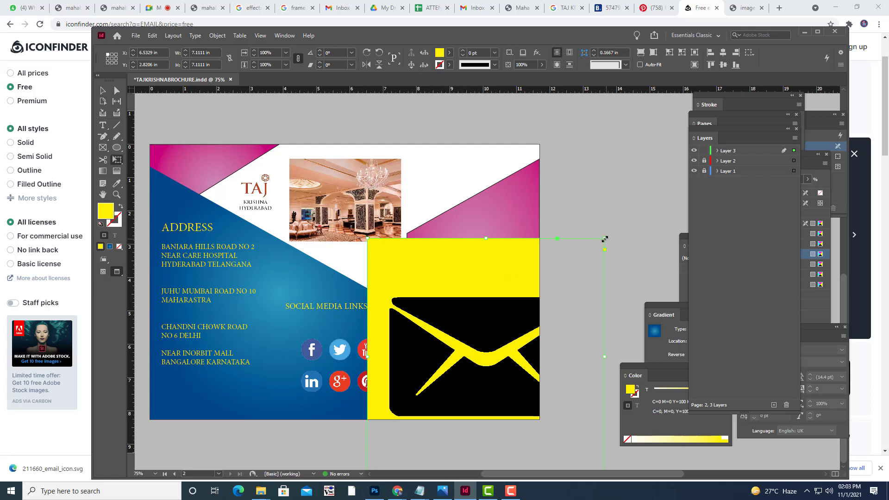
{"action": "left_click_drag", "start_coordinate": [603, 239], "coordinate": [446, 298]}
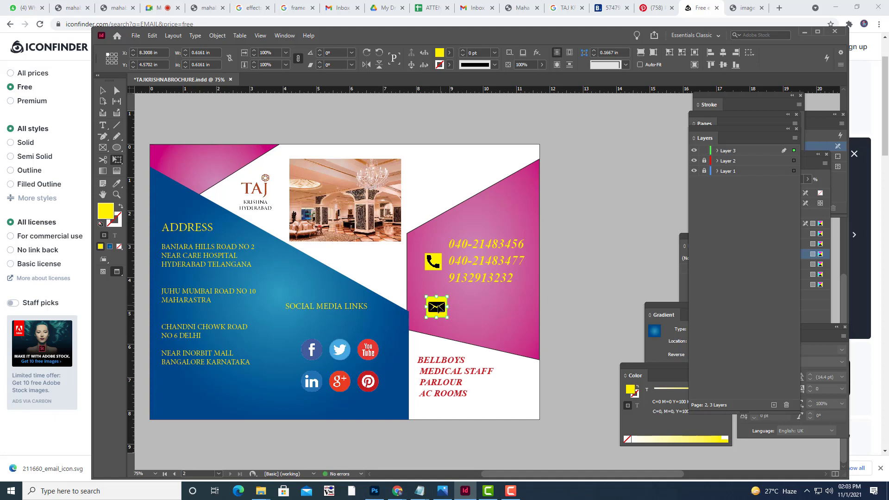
{"action": "mouse_move", "coordinate": [436, 308]}
{"action": "left_mouse_down"}
{"action": "mouse_move", "coordinate": [443, 296]}
{"action": "mouse_move", "coordinate": [436, 305]}
{"action": "left_mouse_up"}
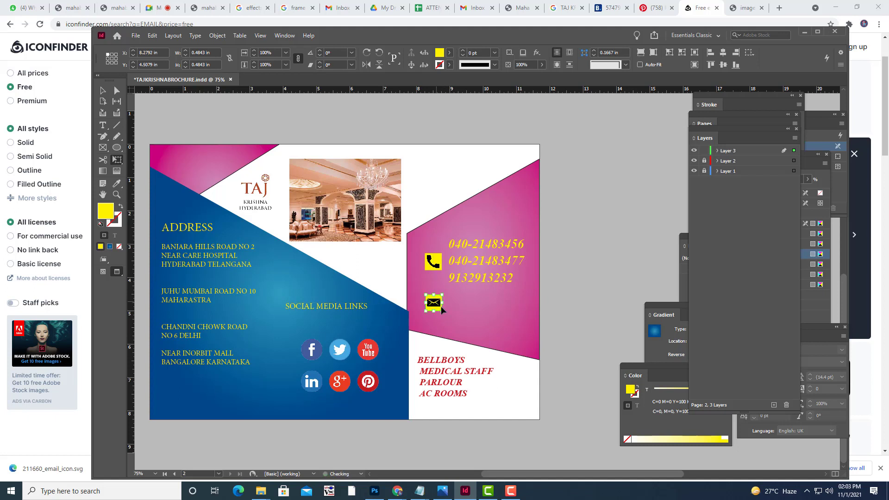
{"action": "left_click", "coordinate": [102, 125]}
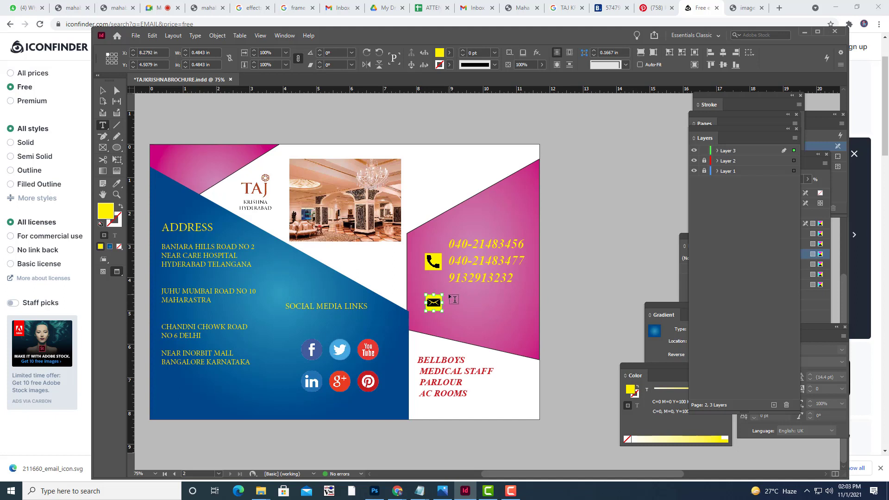
Draw a text frame beside the envelope icon and type the hotel's e-mail address.
{"action": "left_click_drag", "start_coordinate": [449, 295], "coordinate": [530, 314]}
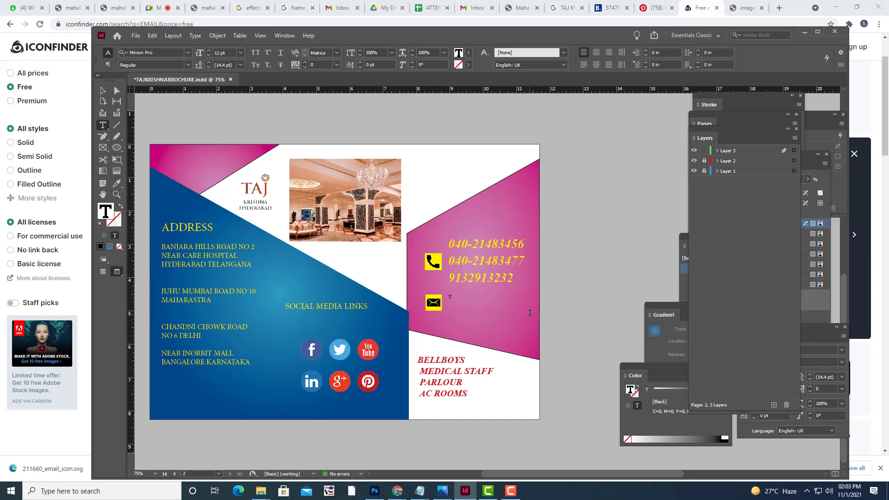
{"action": "key", "text": "BackSpace"}
{"action": "type", "text": "IN"}
{"action": "key", "text": "BackSpace"}
{"action": "key", "text": "BackSpace"}
{"action": "key", "text": "BackSpace"}
{"action": "key", "text": "BackSpace"}
{"action": "type", "text": "@"}
{"action": "type", "text": "."}
Enlarge the e-mail address to 24 pt.
{"action": "key", "text": "shift+Left"}
{"action": "key", "text": "shift+Left"}
{"action": "key", "text": "shift+Left"}
{"action": "key", "text": "shift+Left"}
{"action": "key", "text": "shift+Left"}
{"action": "key", "text": "shift+Left"}
{"action": "key", "text": "shift+Left"}
{"action": "key", "text": "shift+Left"}
{"action": "key", "text": "shift+Left"}
{"action": "key", "text": "shift+Left"}
{"action": "key", "text": "shift+Left"}
{"action": "key", "text": "shift+Left"}
{"action": "key", "text": "shift+Left"}
{"action": "key", "text": "shift+Left"}
{"action": "key", "text": "shift+Left"}
{"action": "key", "text": "shift+Left"}
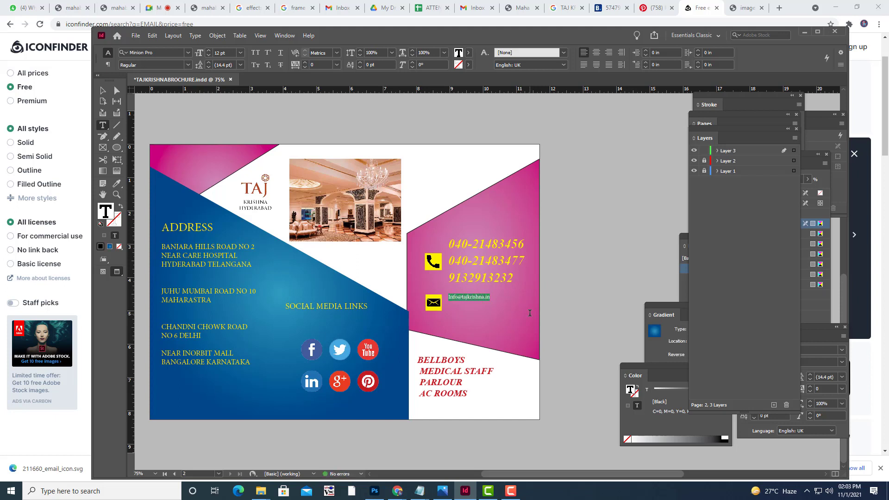
{"action": "key", "text": "ctrl+shift+period"}
{"action": "key", "text": "ctrl+shift+period"}
{"action": "key", "text": "ctrl+shift+period"}
{"action": "key", "text": "ctrl+shift+period"}
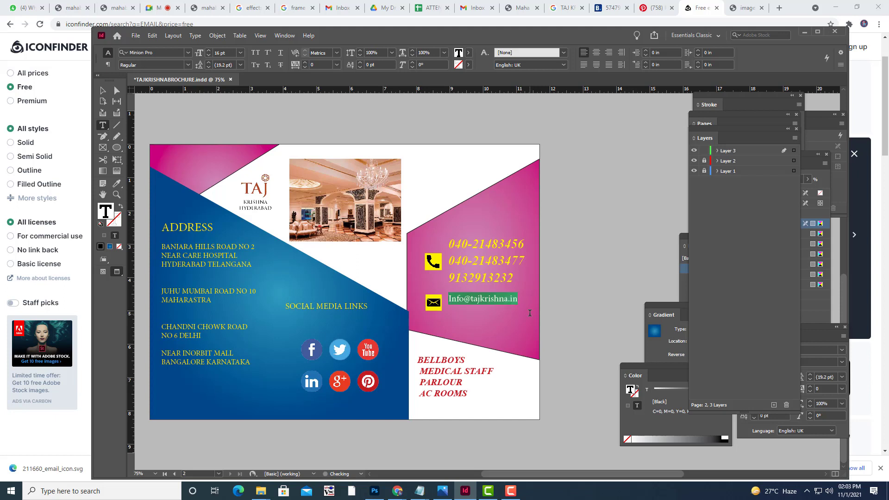
{"action": "key", "text": "ctrl+shift+period"}
{"action": "key", "text": "ctrl+shift+period"}
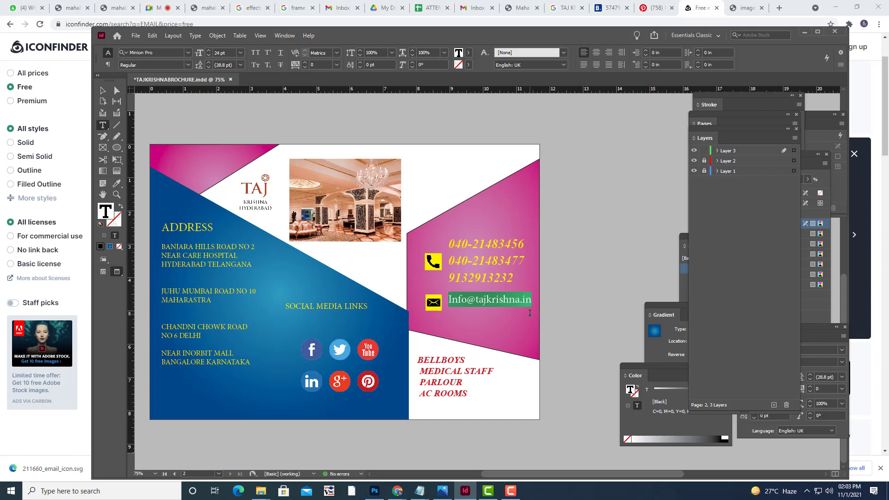
{"action": "key", "text": "BackSpace"}
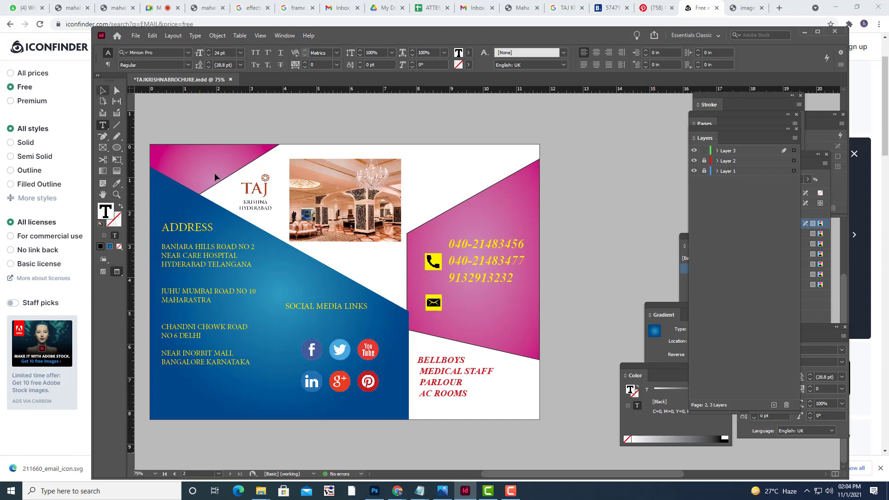
{"action": "key", "text": "Escape"}
{"action": "key", "text": "ctrl+z"}
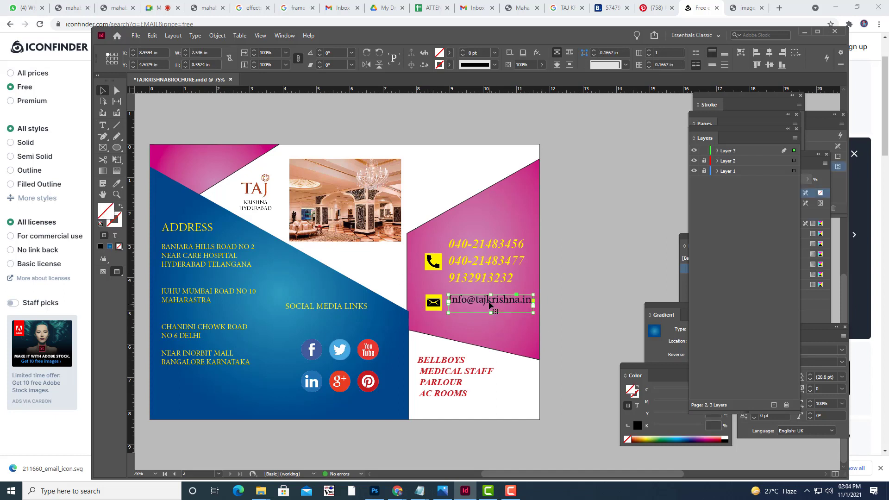
Nudge the e-mail frame left and up, close beside the envelope icon.
{"action": "left_click_drag", "start_coordinate": [489, 308], "coordinate": [486, 311]}
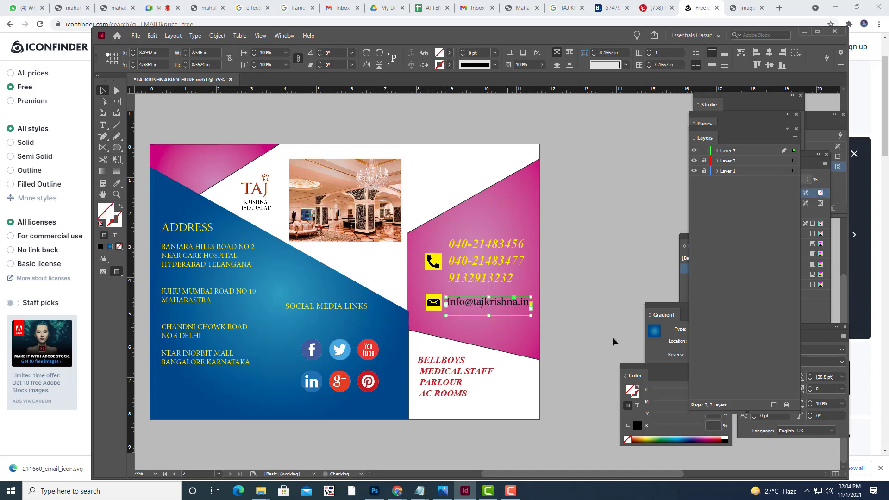
{"action": "key", "text": "Left"}
{"action": "key", "text": "Left"}
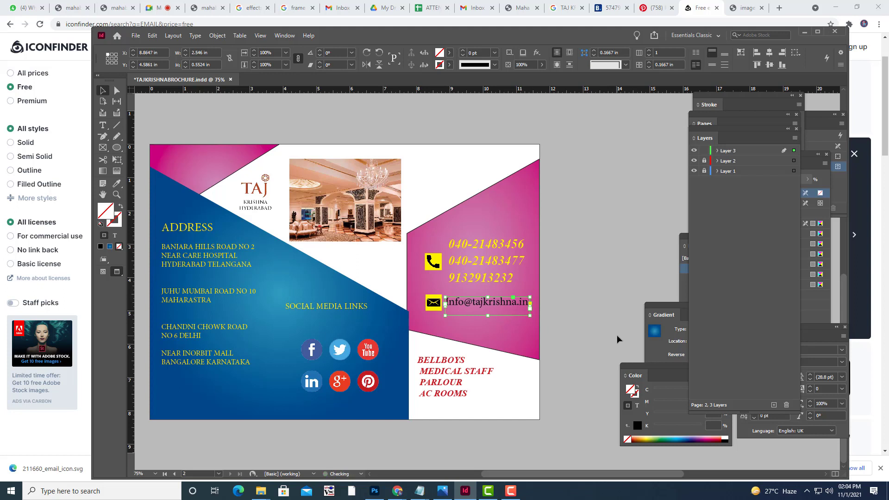
{"action": "key", "text": "Up"}
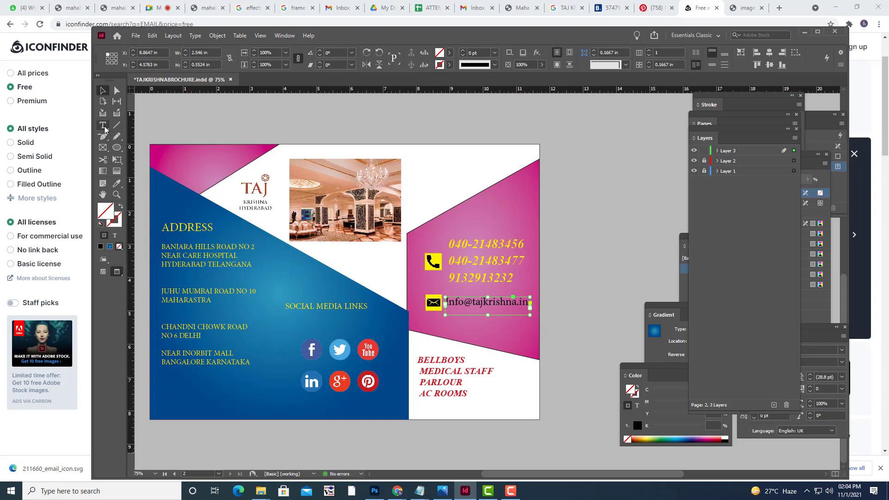
{"action": "left_click", "coordinate": [103, 125]}
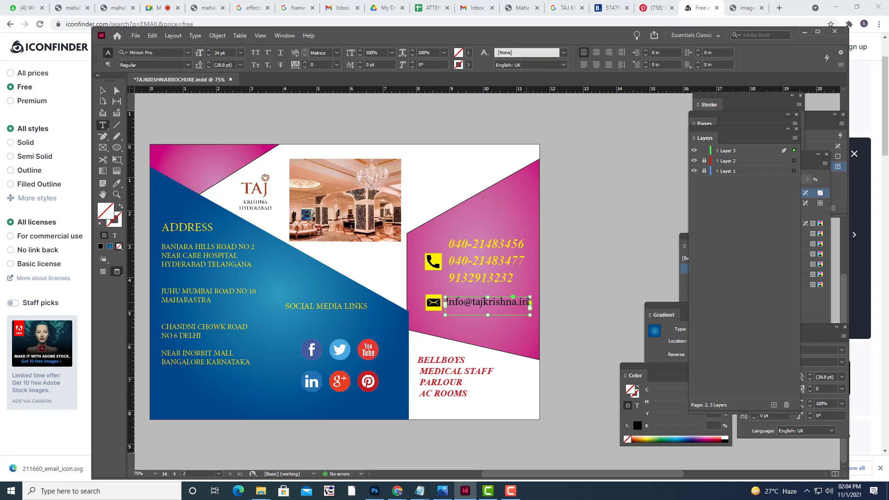
Set the e-mail address font to Times New Roman Italic.
{"action": "left_click_drag", "start_coordinate": [527, 301], "coordinate": [446, 301]}
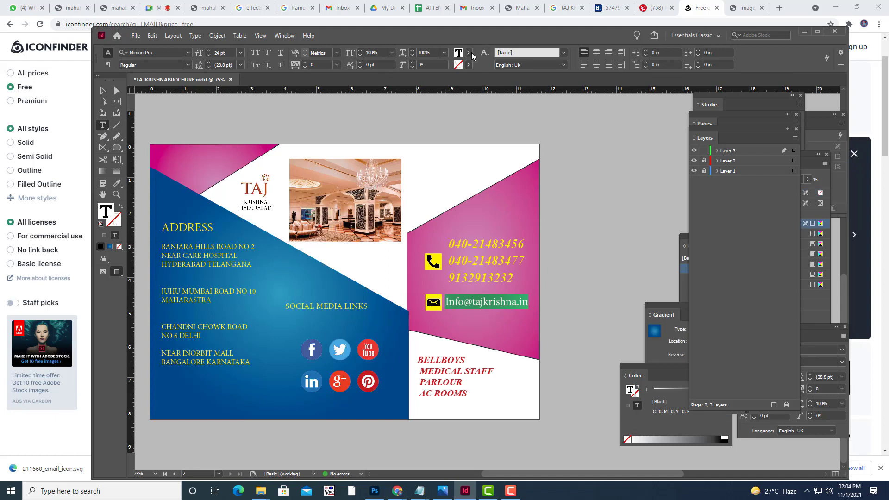
{"action": "left_click", "coordinate": [182, 65]}
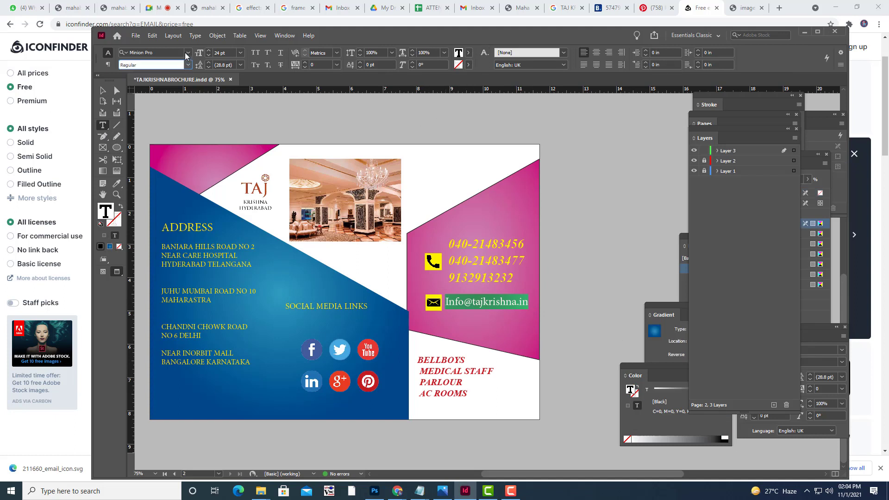
{"action": "left_click", "coordinate": [175, 51]}
{"action": "type", "text": "t"}
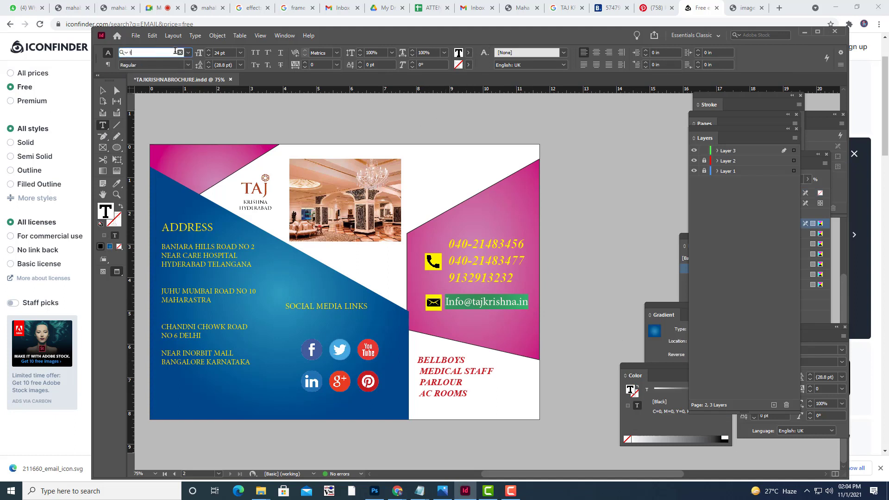
{"action": "type", "text": "ime"}
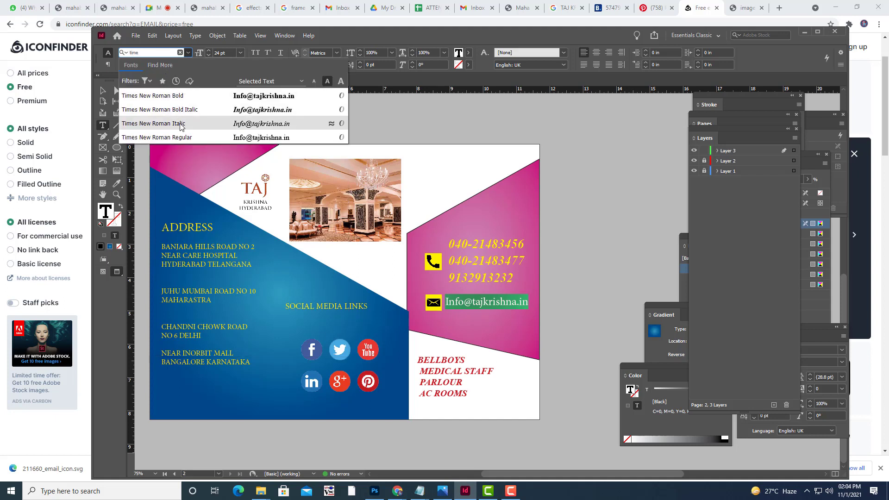
{"action": "left_click", "coordinate": [179, 126]}
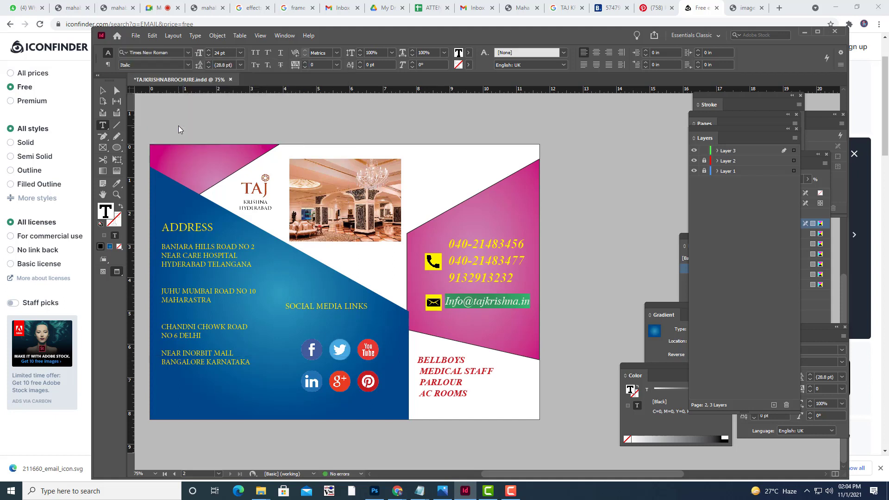
{"action": "left_click", "coordinate": [103, 90]}
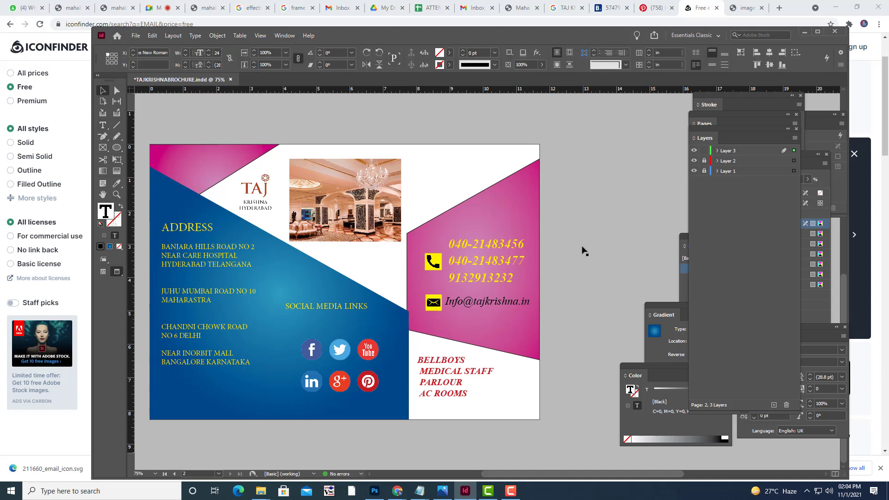
Color the e-mail address text with the yellow swatch.
{"action": "left_click", "coordinate": [522, 311]}
{"action": "left_click", "coordinate": [103, 125]}
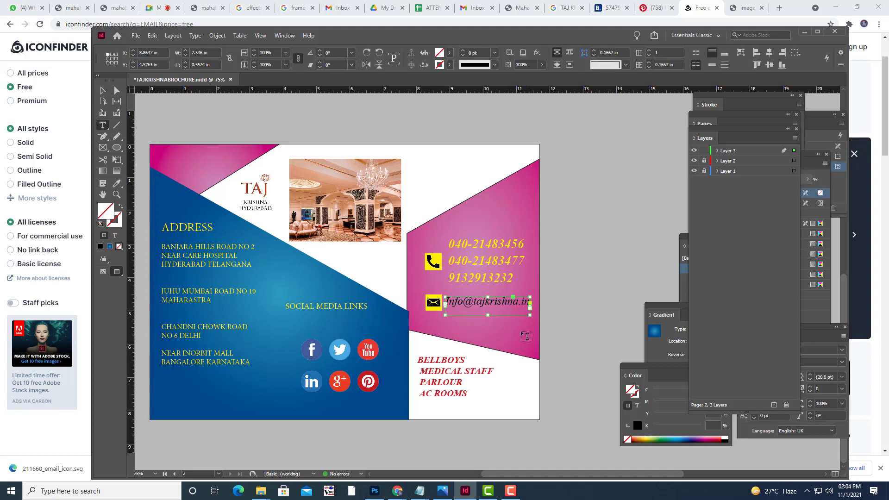
{"action": "left_click_drag", "start_coordinate": [447, 300], "coordinate": [530, 302]}
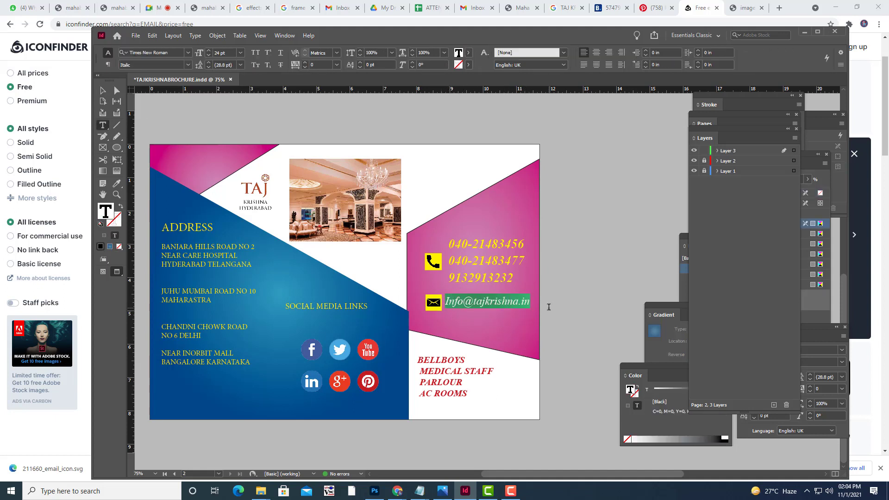
{"action": "left_click", "coordinate": [468, 52]}
{"action": "left_click", "coordinate": [374, 142]}
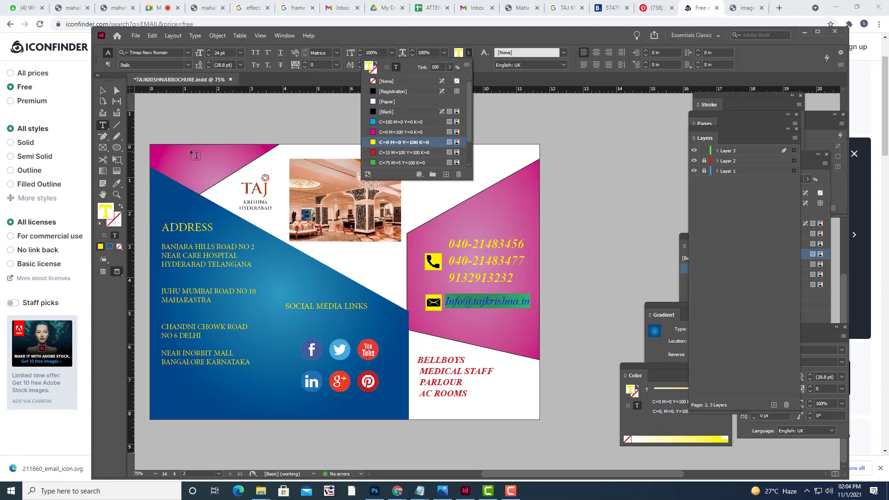
{"action": "left_click", "coordinate": [103, 90]}
{"action": "left_click", "coordinate": [448, 126]}
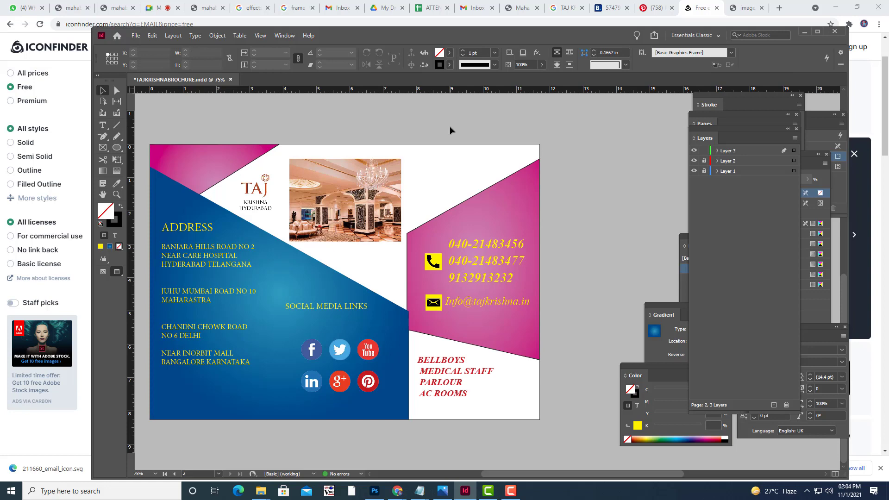
Turn frame edges and guides back on for the page.
{"action": "scroll", "coordinate": [556, 306], "scroll_direction": "up", "scroll_amount": 2}
{"action": "key", "text": "w"}
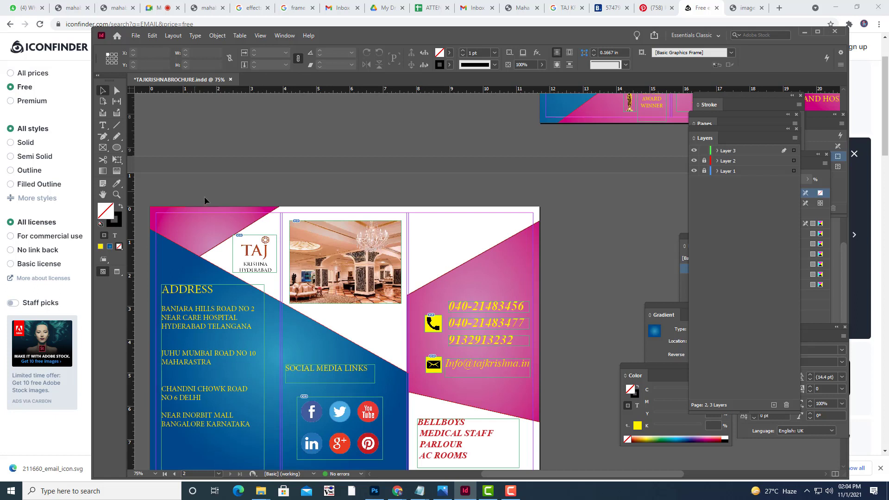
{"action": "left_click", "coordinate": [103, 125]}
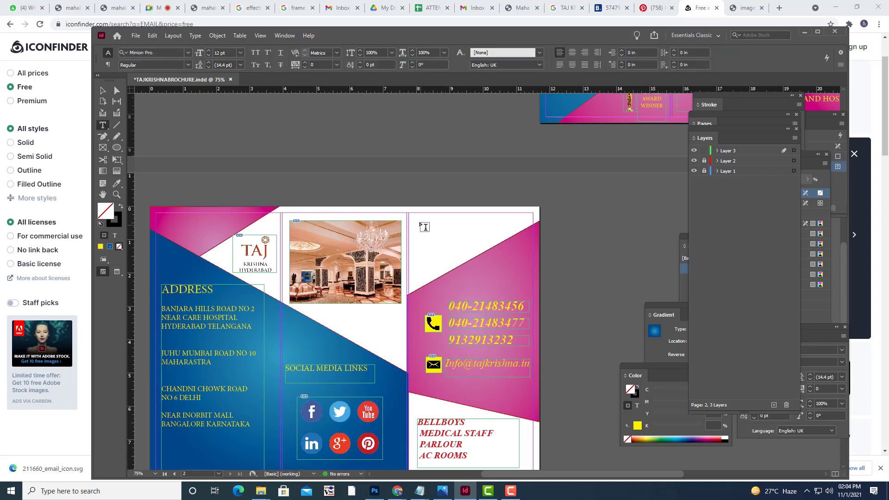
Draw a text frame atop the pink panel and type 'Pick and drop Available'.
{"action": "left_click_drag", "start_coordinate": [415, 221], "coordinate": [530, 239]}
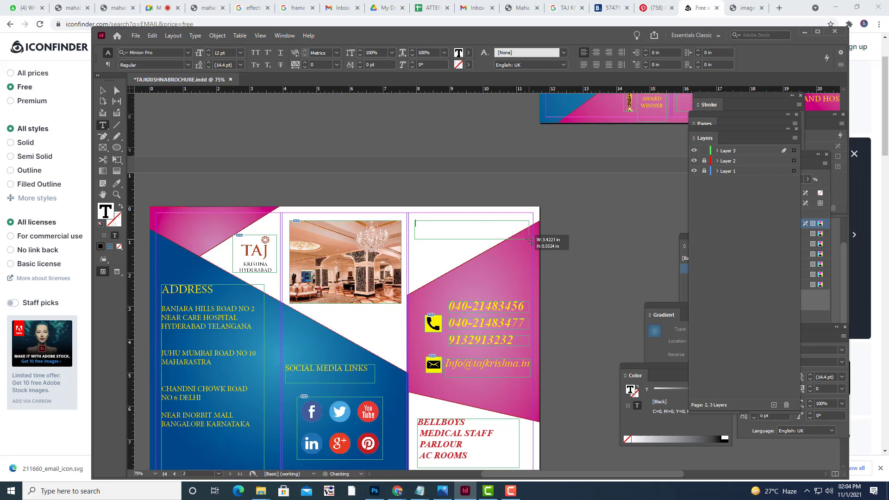
{"action": "type", "text": "IC"}
{"action": "type", "text": "ick"}
{"action": "key", "text": "Home"}
{"action": "type", "text": "P"}
{"action": "key", "text": "Delete"}
{"action": "key", "text": "Right"}
{"action": "type", "text": "V"}
{"action": "type", "text": "vai"}
Set the heading to 22 pt Times New Roman Bold Italic.
{"action": "key", "text": "shift+Left"}
{"action": "key", "text": "shift+Left"}
{"action": "key", "text": "shift+Left"}
{"action": "key", "text": "shift+Left"}
{"action": "key", "text": "shift+Left"}
{"action": "key", "text": "shift+Left"}
{"action": "key", "text": "shift+Left"}
{"action": "key", "text": "shift+Left"}
{"action": "key", "text": "shift+Left"}
{"action": "key", "text": "shift+Left"}
{"action": "key", "text": "shift+Left"}
{"action": "key", "text": "shift+Left"}
{"action": "key", "text": "shift+Left"}
{"action": "key", "text": "shift+Left"}
{"action": "key", "text": "shift+Left"}
{"action": "key", "text": "shift+Left"}
{"action": "key", "text": "shift+Left"}
{"action": "key", "text": "shift+Left"}
{"action": "key", "text": "shift+Left"}
{"action": "key", "text": "shift+Left"}
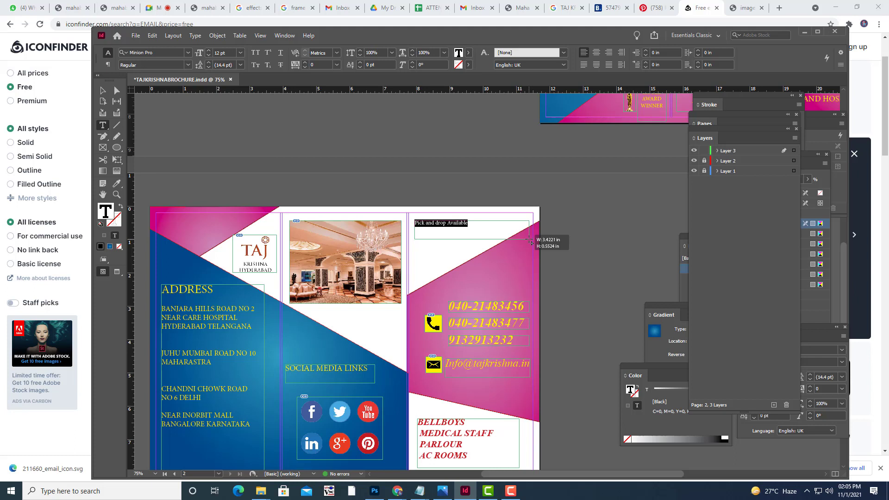
{"action": "key", "text": "ctrl+shift+period"}
{"action": "key", "text": "ctrl+shift+period"}
{"action": "key", "text": "ctrl+shift+period"}
{"action": "key", "text": "ctrl+shift+period"}
{"action": "key", "text": "ctrl+shift+period"}
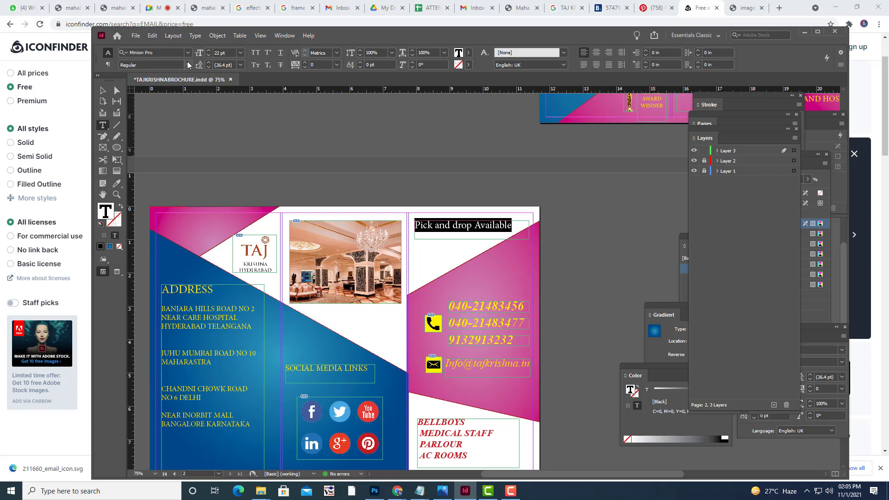
{"action": "left_click", "coordinate": [175, 52]}
{"action": "type", "text": "t"}
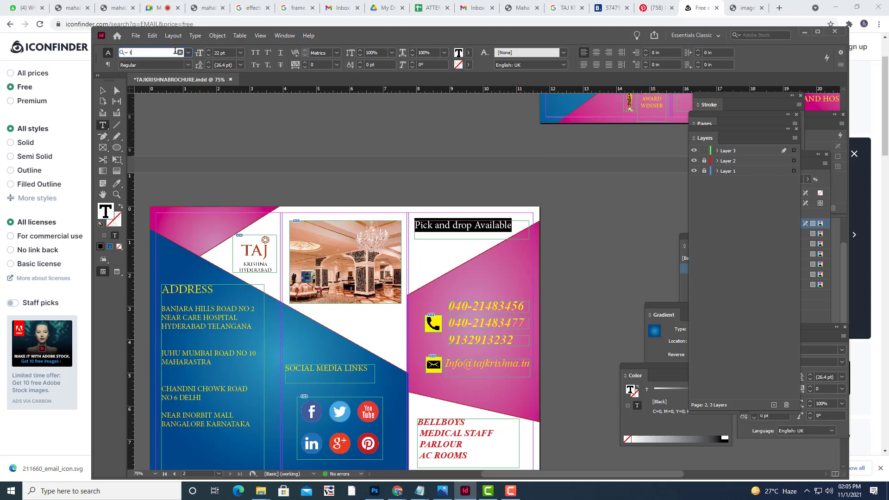
{"action": "type", "text": "ime"}
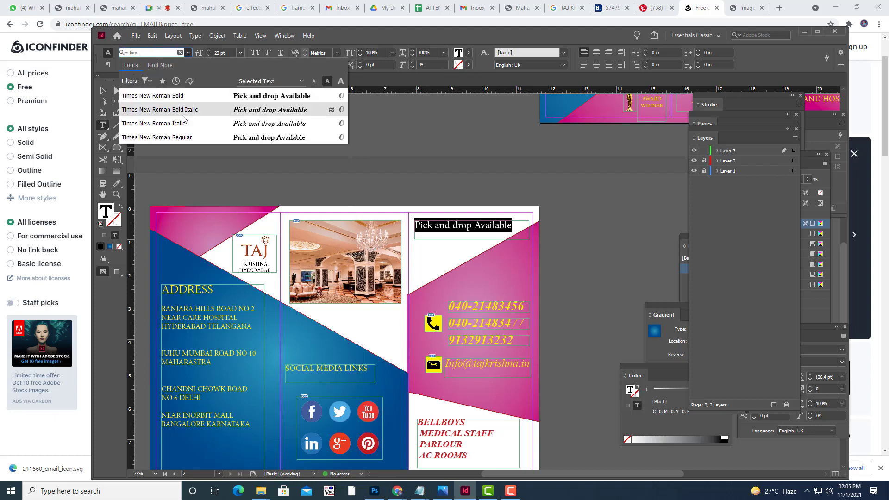
{"action": "left_click", "coordinate": [184, 115]}
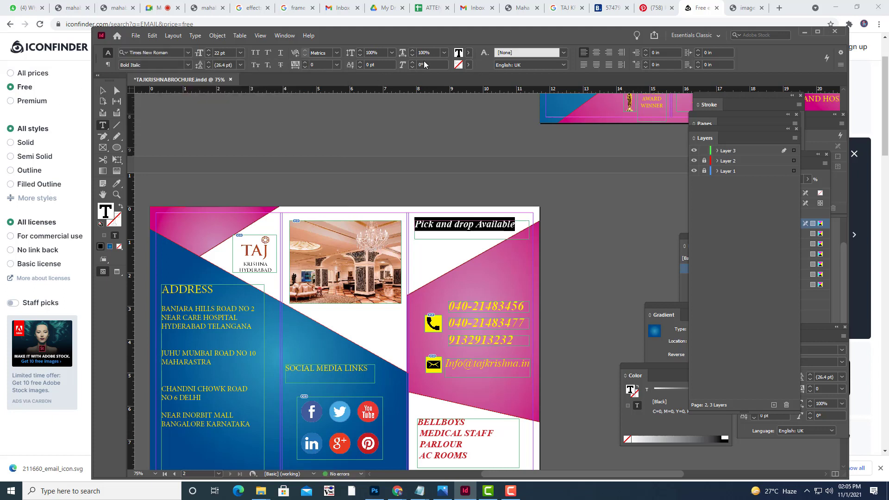
Color the heading red (C=15 M=100 Y=100) and shorten its frame to fit.
{"action": "left_click", "coordinate": [468, 53]}
{"action": "left_click", "coordinate": [377, 152]}
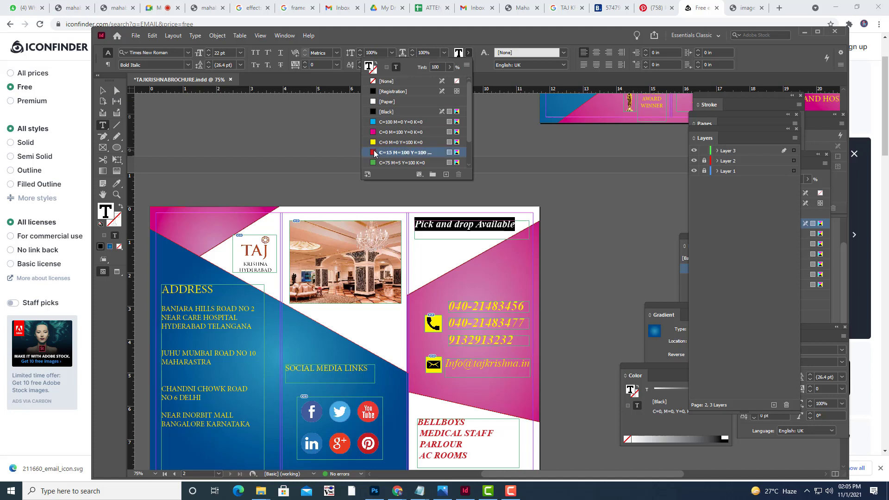
{"action": "left_click", "coordinate": [484, 161]}
{"action": "key", "text": "Escape"}
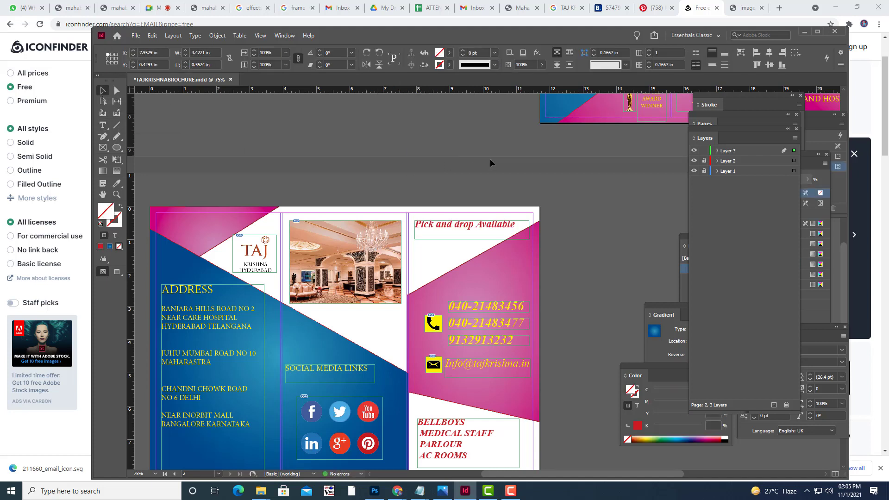
{"action": "left_click", "coordinate": [470, 239]}
{"action": "left_click_drag", "start_coordinate": [470, 238], "coordinate": [470, 235]}
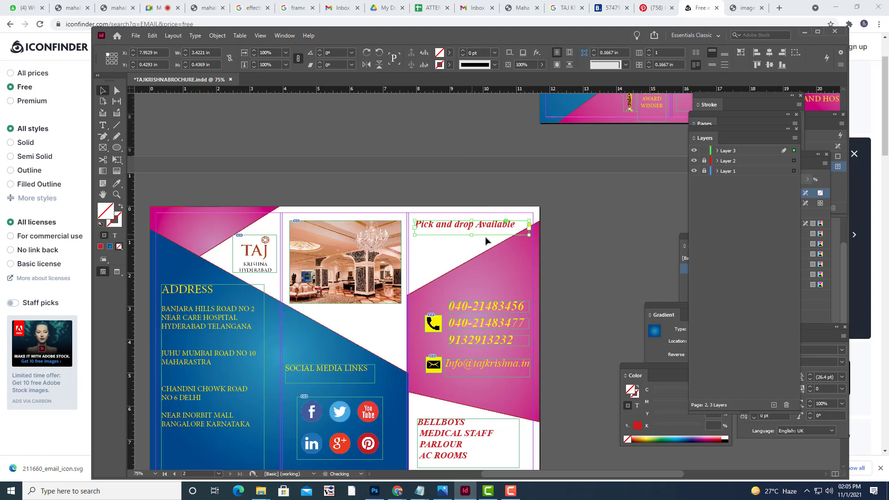
Draw a text frame below the heading and type 'contact -' plus the hotel's e-mail address.
{"action": "left_click", "coordinate": [104, 125]}
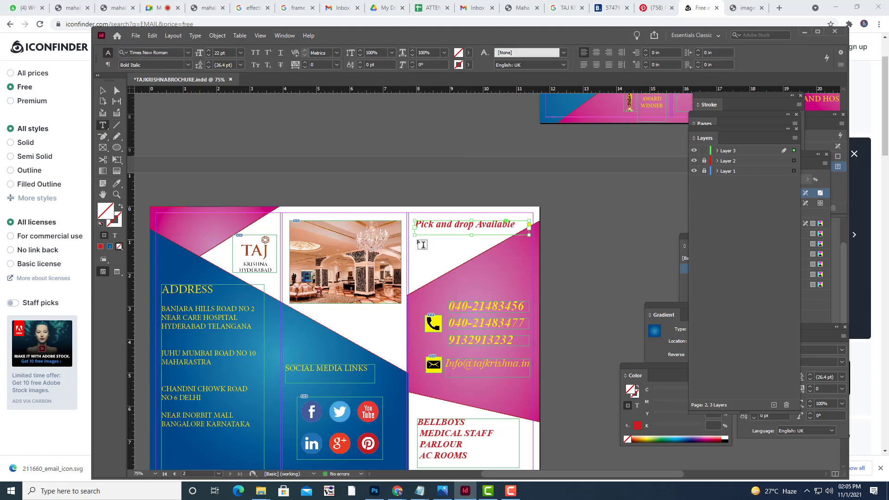
{"action": "left_click_drag", "start_coordinate": [414, 241], "coordinate": [530, 258]}
{"action": "type", "text": "con"}
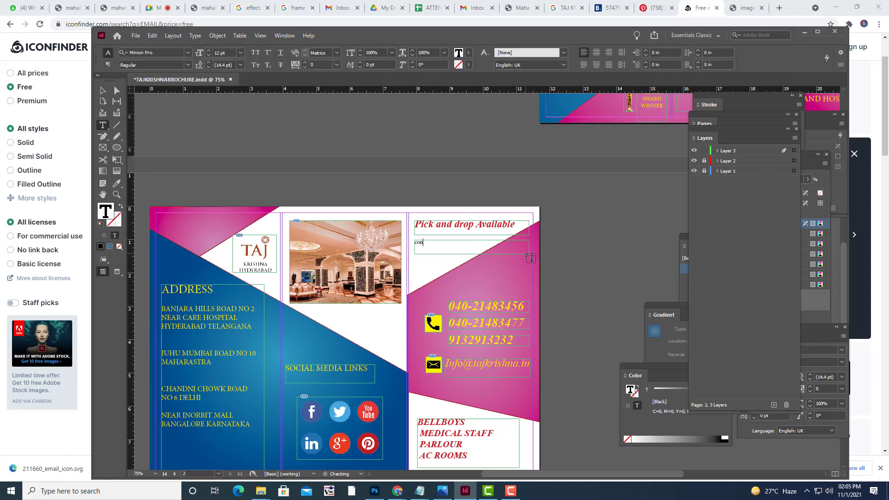
Set the contact line to 18 pt and capitalize 'Contact'.
{"action": "key", "text": "shift+Left"}
{"action": "key", "text": "shift+Left"}
{"action": "key", "text": "shift+Left"}
{"action": "key", "text": "shift+Left"}
{"action": "key", "text": "shift+Left"}
{"action": "key", "text": "shift+Left"}
{"action": "key", "text": "shift+Left"}
{"action": "key", "text": "shift+Left"}
{"action": "key", "text": "shift+Left"}
{"action": "key", "text": "shift+Left"}
{"action": "key", "text": "shift+Left"}
{"action": "key", "text": "shift+Left"}
{"action": "key", "text": "shift+Left"}
{"action": "key", "text": "shift+Left"}
{"action": "key", "text": "shift+Left"}
{"action": "key", "text": "shift+Left"}
{"action": "key", "text": "shift+Left"}
{"action": "key", "text": "shift+Left"}
{"action": "key", "text": "shift+Left"}
{"action": "key", "text": "shift+Left"}
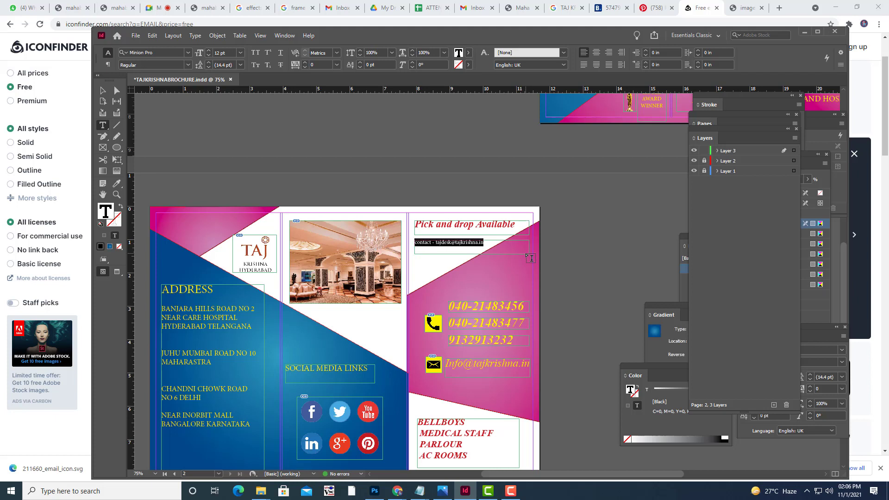
{"action": "key", "text": "ctrl+shift+period"}
{"action": "key", "text": "ctrl+shift+period"}
{"action": "key", "text": "ctrl+shift+period"}
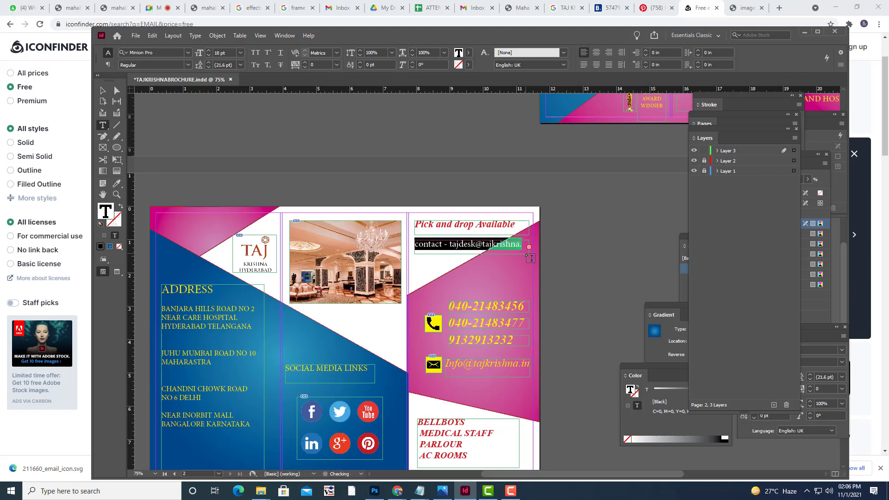
{"action": "key", "text": "ctrl+shift+period"}
{"action": "key", "text": "ctrl+shift+period"}
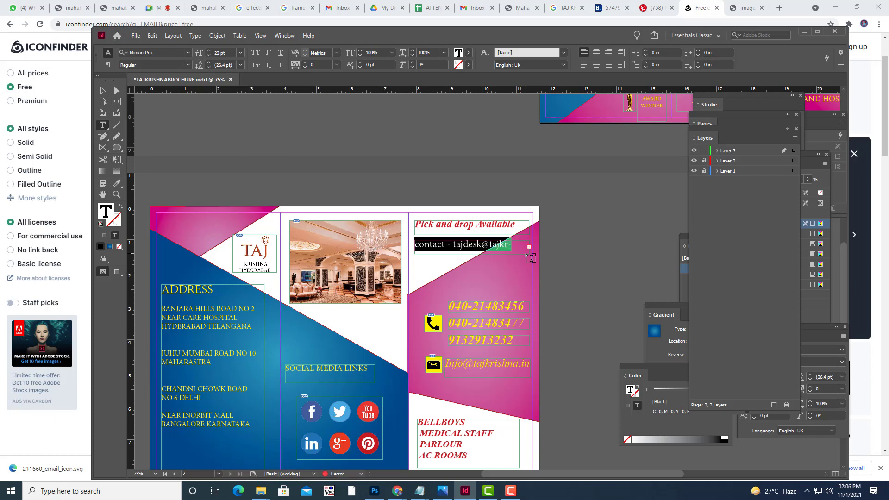
{"action": "key", "text": "ctrl+shift+comma"}
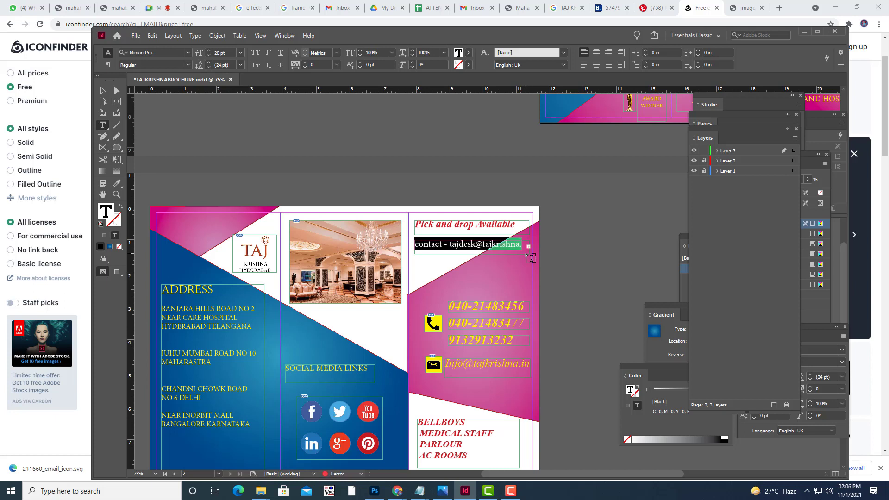
{"action": "key", "text": "ctrl+shift+comma"}
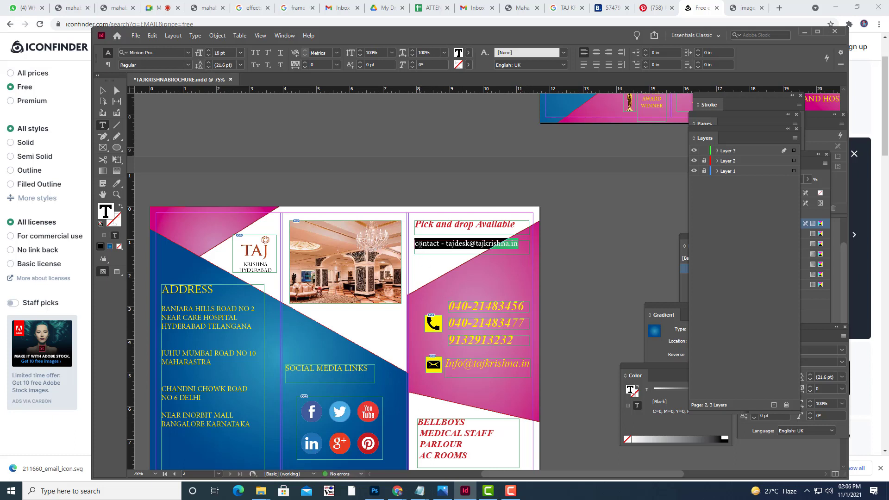
{"action": "left_click", "coordinate": [415, 244]}
{"action": "key", "text": "Delete"}
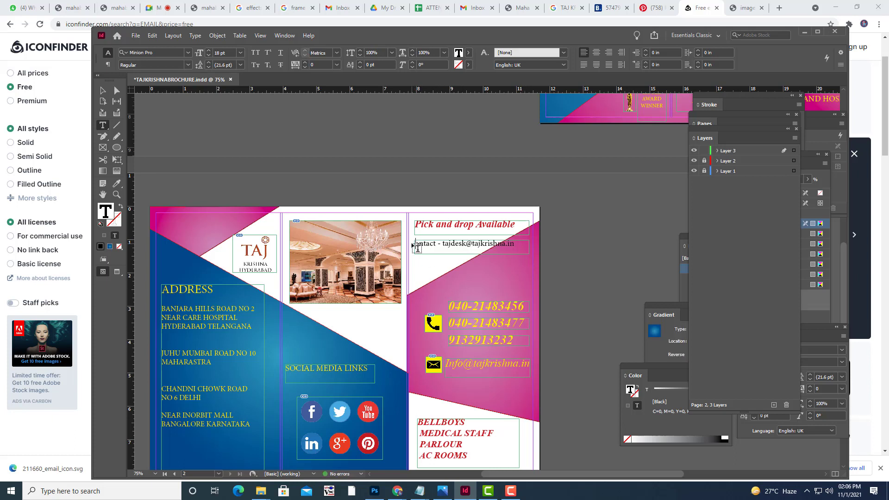
{"action": "type", "text": "C"}
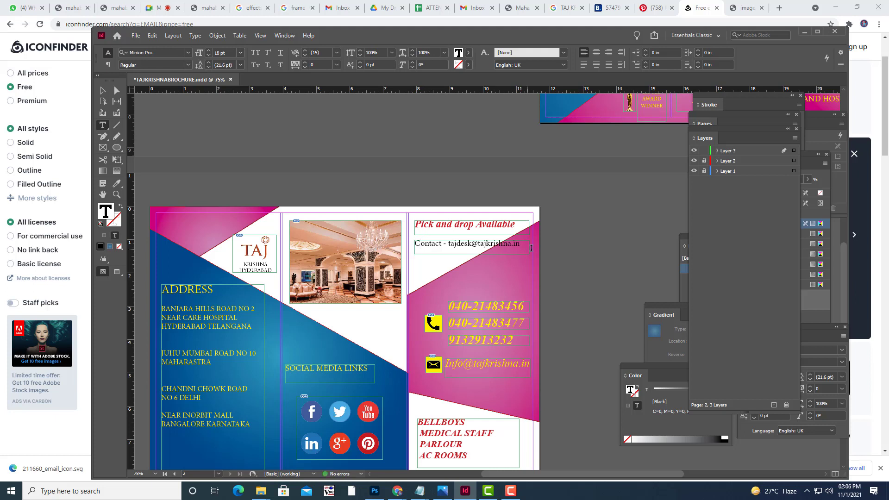
Color the whole contact line with the red swatch.
{"action": "left_click_drag", "start_coordinate": [522, 243], "coordinate": [415, 244]}
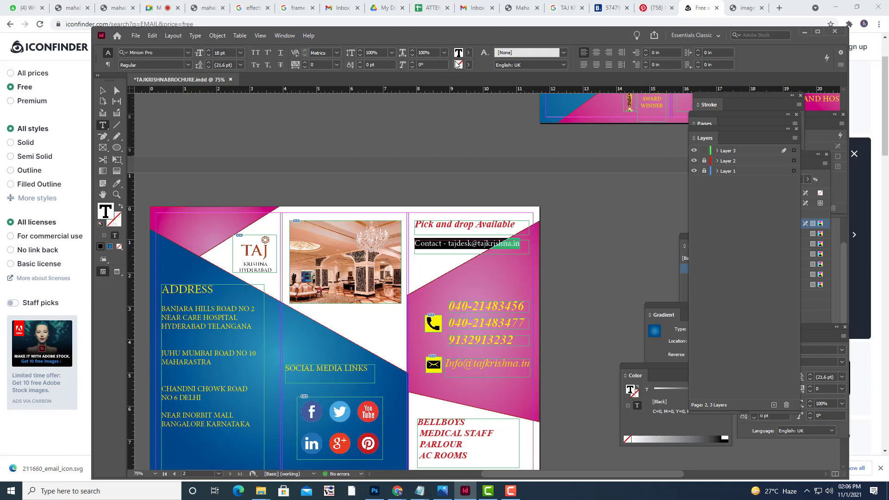
{"action": "left_click", "coordinate": [469, 53]}
{"action": "left_click", "coordinate": [373, 153]}
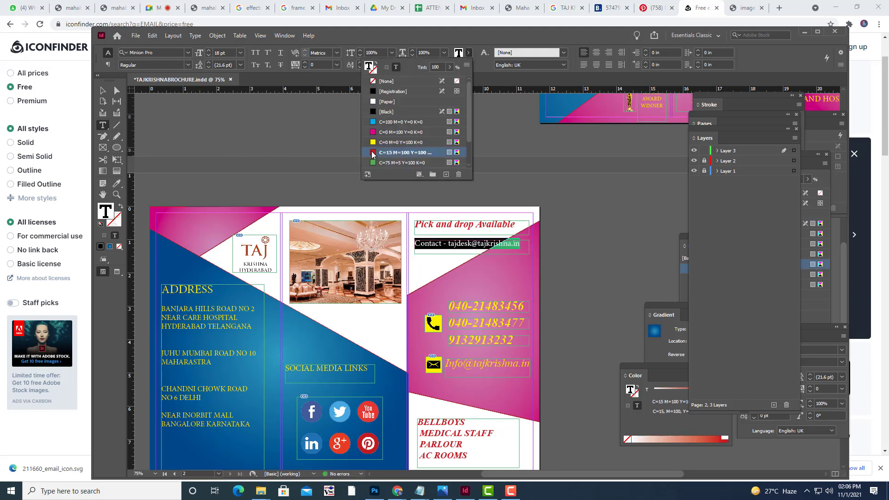
Apply Times New Roman Bold Italic to the contact line.
{"action": "left_click", "coordinate": [174, 52]}
{"action": "type", "text": "t"}
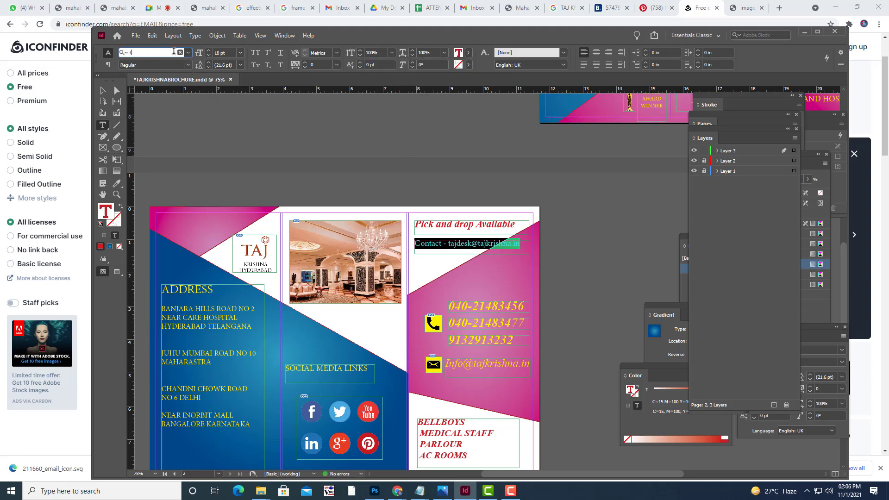
{"action": "type", "text": "ai"}
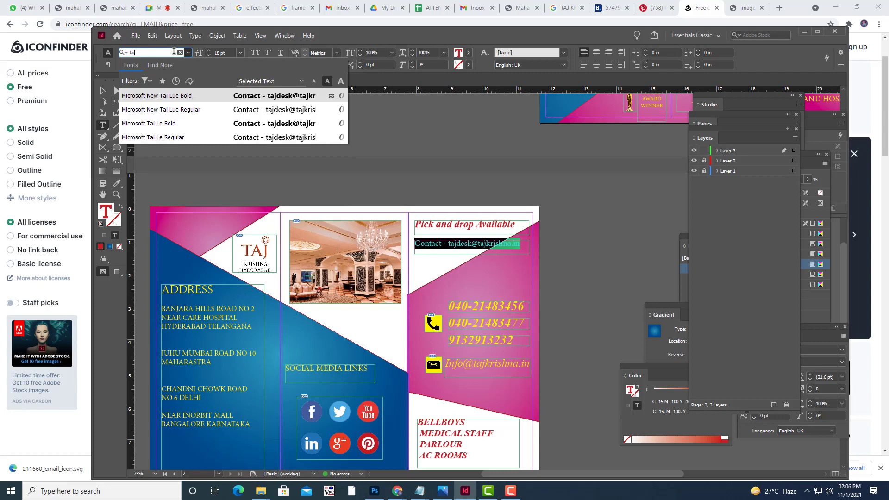
{"action": "key", "text": "BackSpace"}
{"action": "key", "text": "BackSpace"}
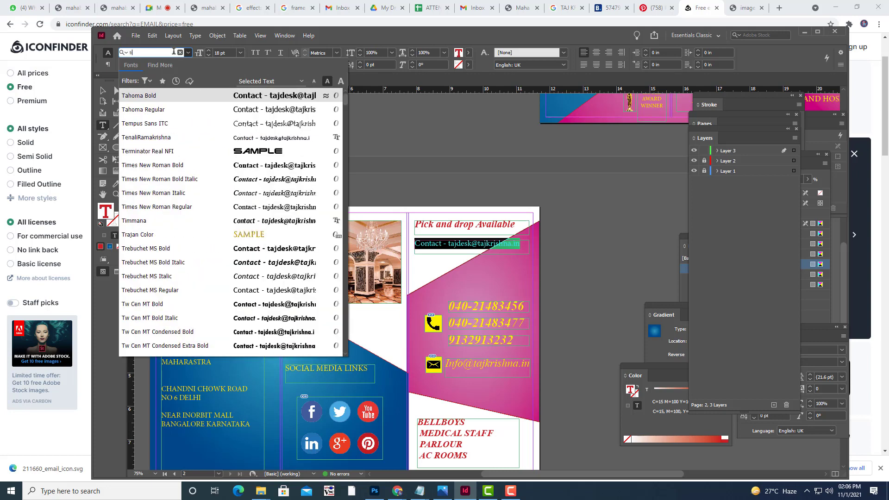
{"action": "type", "text": "ime"}
{"action": "left_click", "coordinate": [184, 111]}
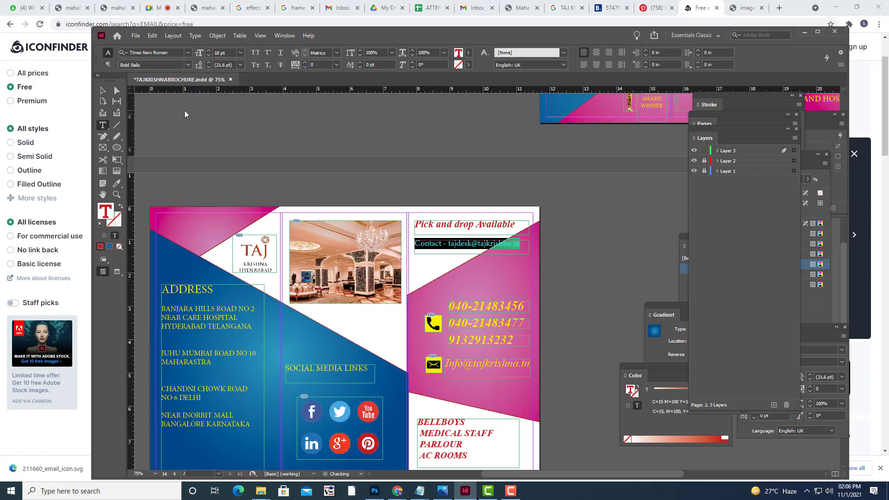
{"action": "left_click", "coordinate": [103, 90]}
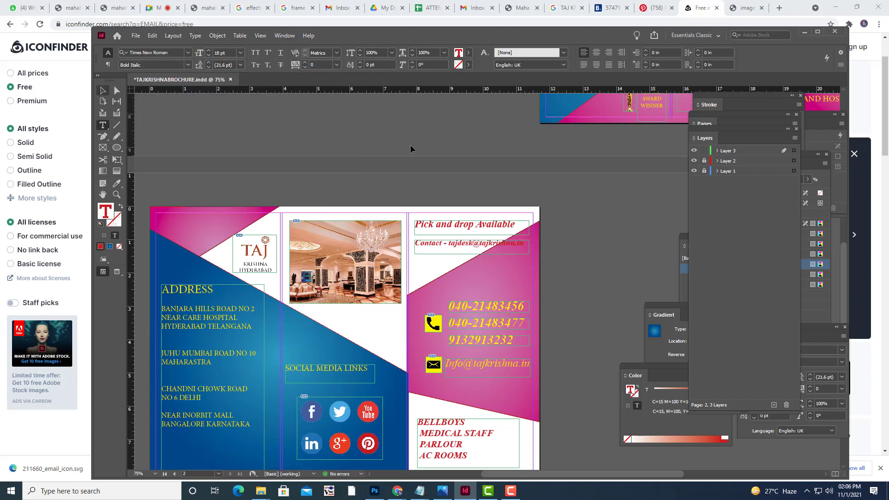
{"action": "left_click", "coordinate": [410, 144]}
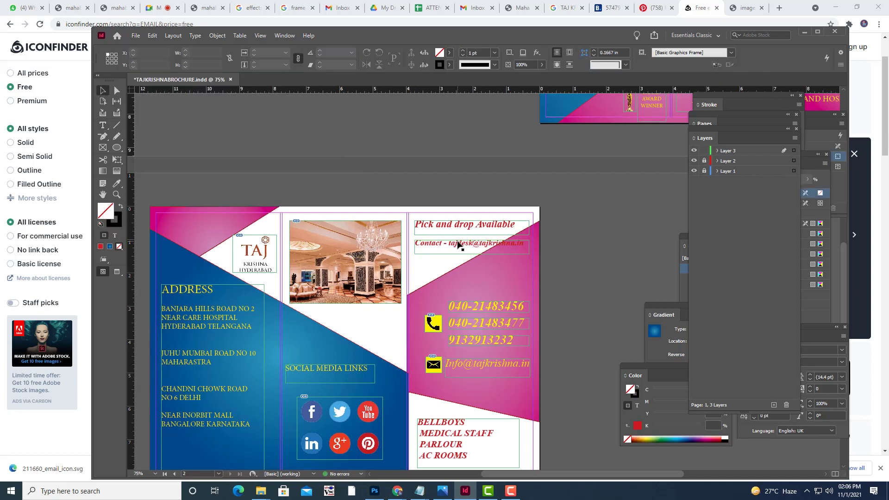
{"action": "left_click", "coordinate": [472, 249]}
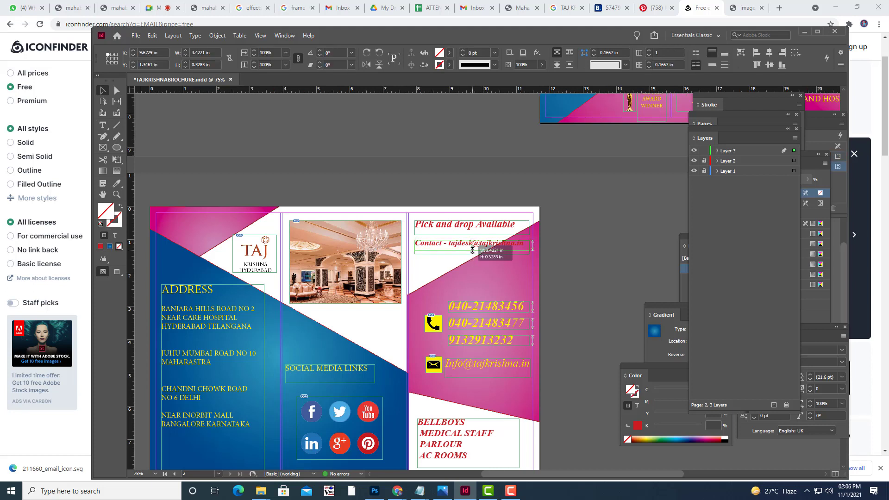
{"action": "left_click", "coordinate": [611, 260]}
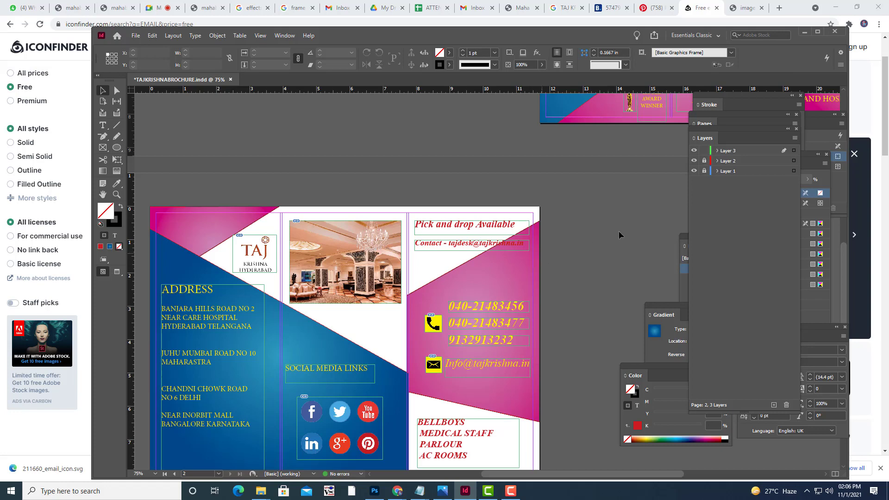
Preview both finished spreads with guides and frame edges hidden.
{"action": "key", "text": "ctrl+minus"}
{"action": "key", "text": "ctrl+minus"}
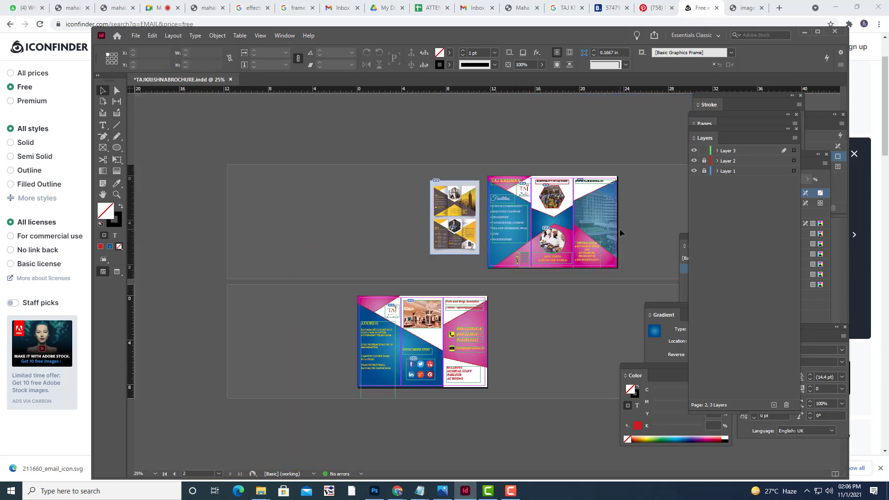
{"action": "key", "text": "ctrl+equal"}
{"action": "key", "text": "w"}
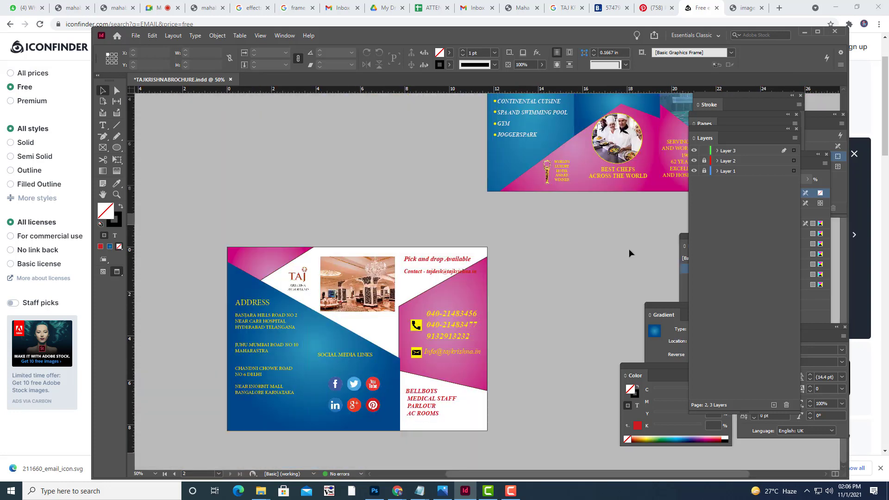
{"action": "key", "text": "w"}
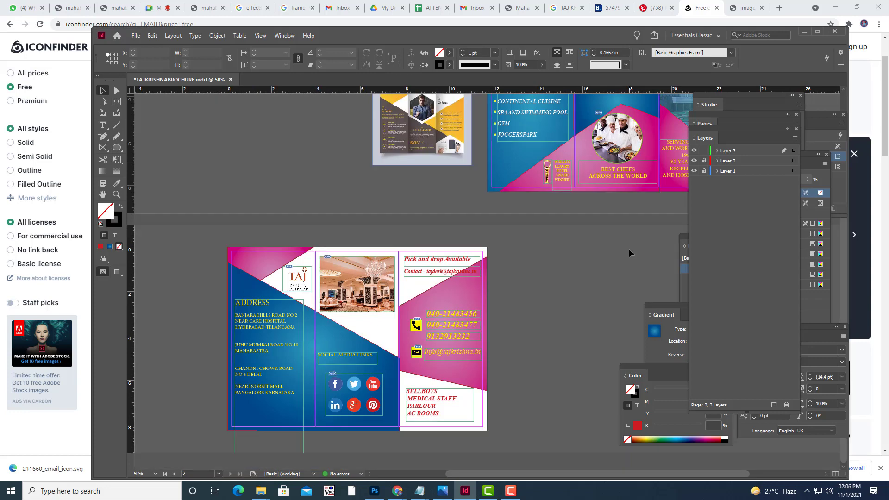
{"action": "key", "text": "w"}
{"action": "key", "text": "w"}
{"action": "scroll", "coordinate": [617, 253], "scroll_direction": "up", "scroll_amount": 3}
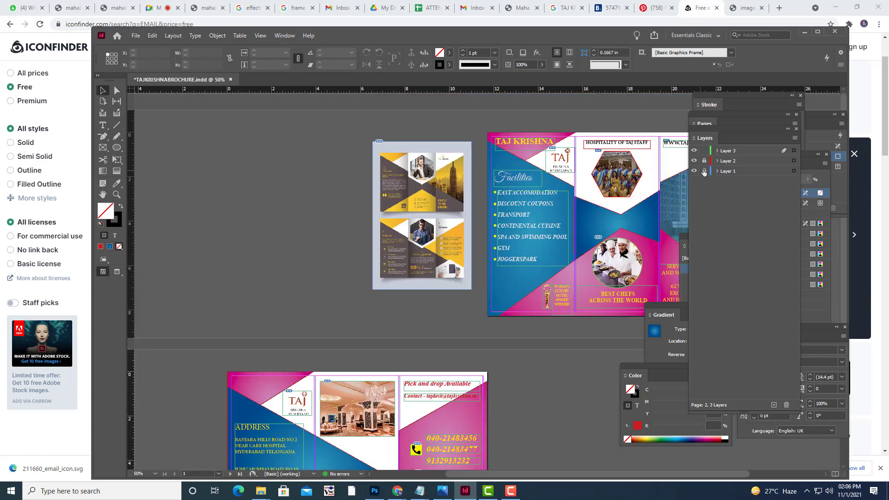
Unlock Layer 2, make Layer 3 active, and pan to the front spread on page 1.
{"action": "left_click", "coordinate": [704, 160]}
{"action": "left_click", "coordinate": [740, 152]}
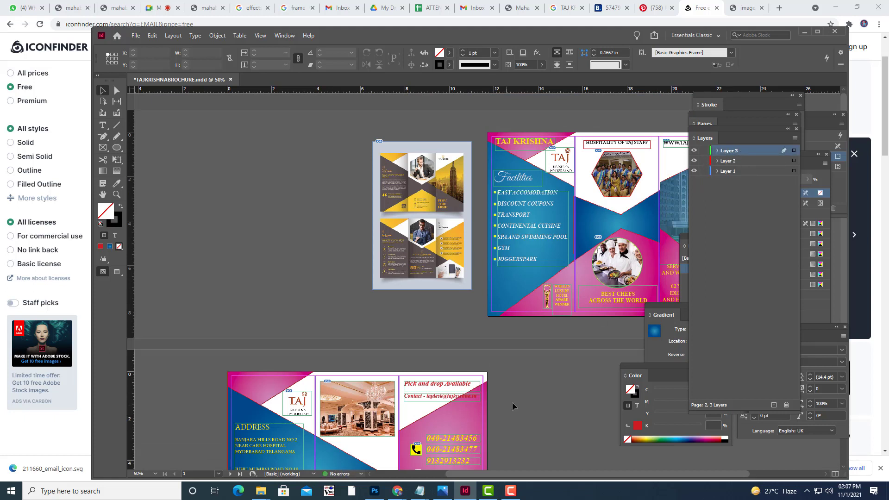
{"action": "key", "text": "w"}
{"action": "key", "text": "ctrl+minus"}
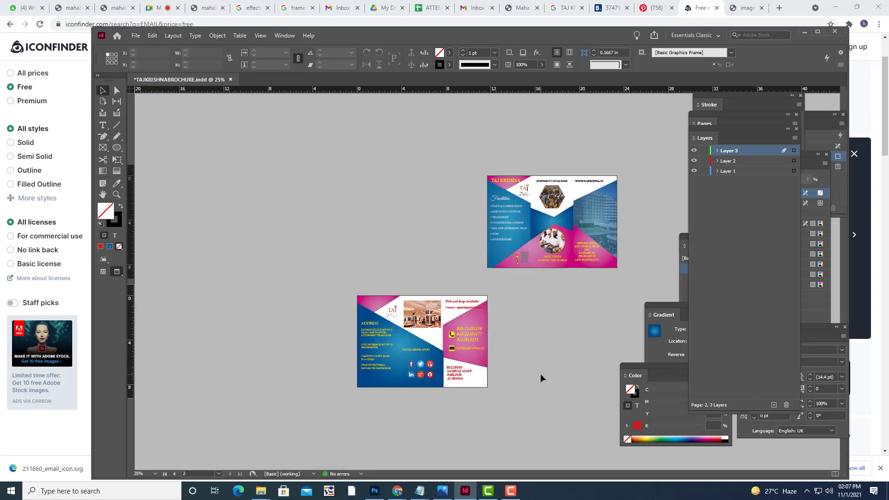
{"action": "key", "text": "ctrl+equal"}
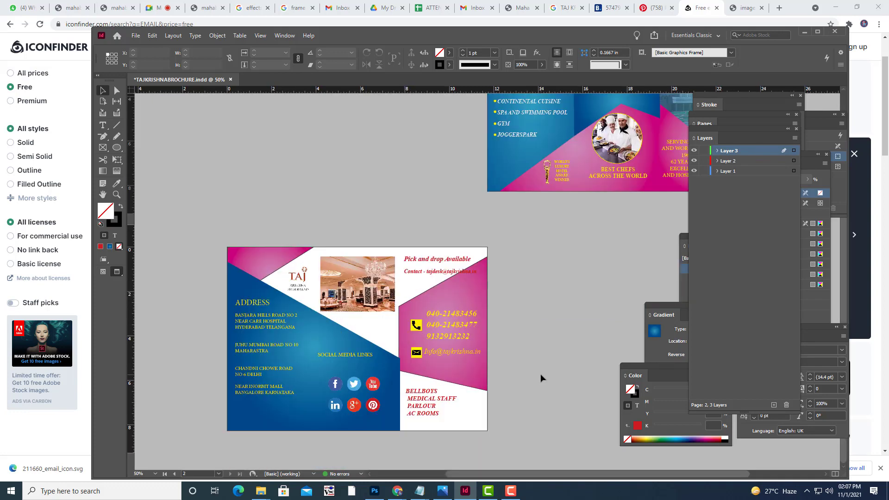
{"action": "key", "text": "h"}
{"action": "left_click_drag", "start_coordinate": [539, 243], "coordinate": [399, 369]}
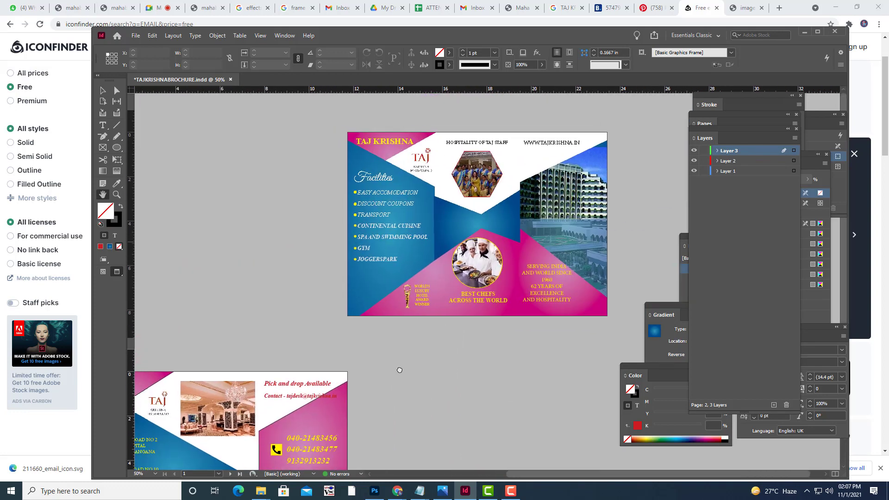
{"action": "left_click_drag", "start_coordinate": [464, 347], "coordinate": [471, 341]}
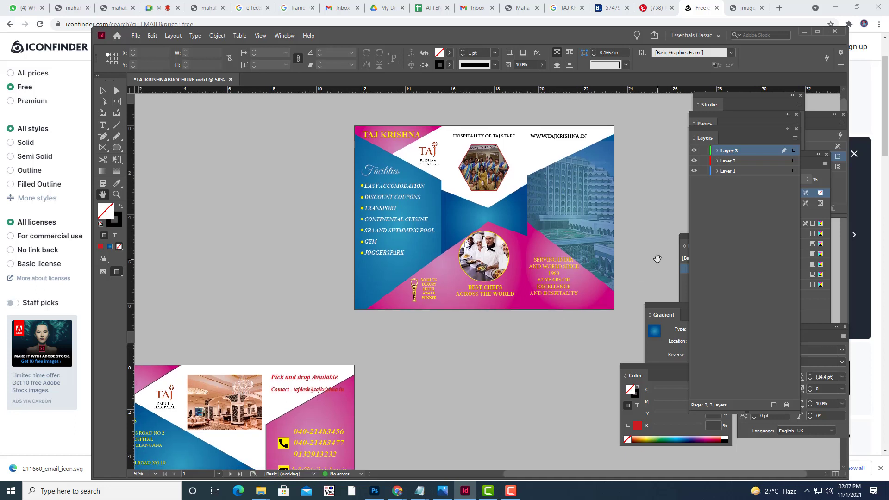
{"action": "left_click", "coordinate": [117, 126]}
Draw a vertical line down the first fold and give it a yellow C=0 M=0 Y=100 K=0 stroke.
{"action": "key", "text": "w"}
{"action": "left_click_drag", "start_coordinate": [442, 125], "coordinate": [445, 311]}
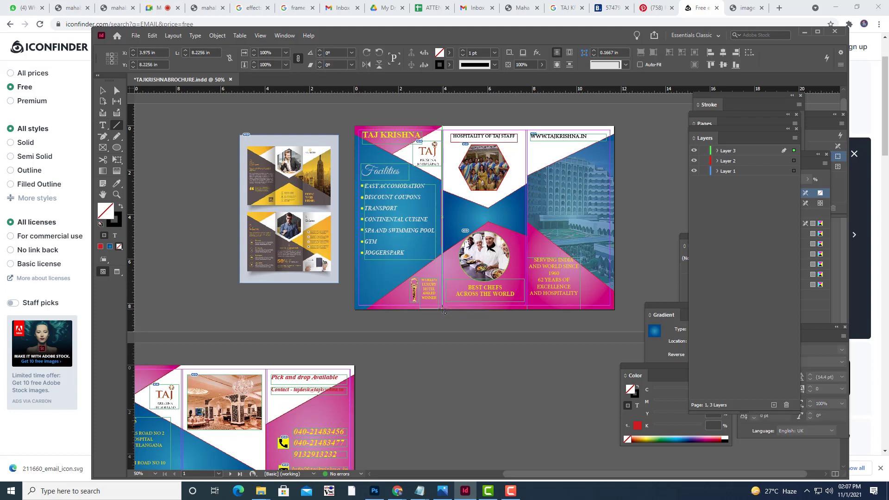
{"action": "left_click", "coordinate": [463, 53]}
{"action": "left_click", "coordinate": [464, 53]}
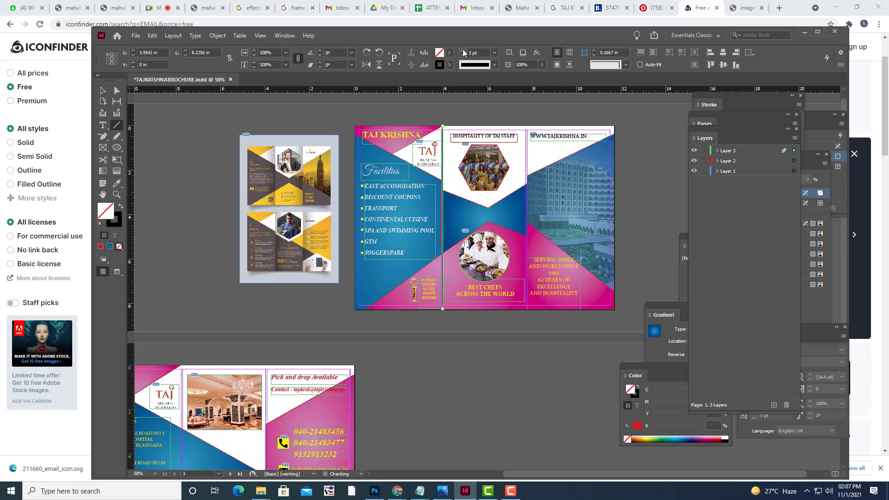
{"action": "left_click", "coordinate": [449, 64]}
{"action": "left_click", "coordinate": [370, 154]}
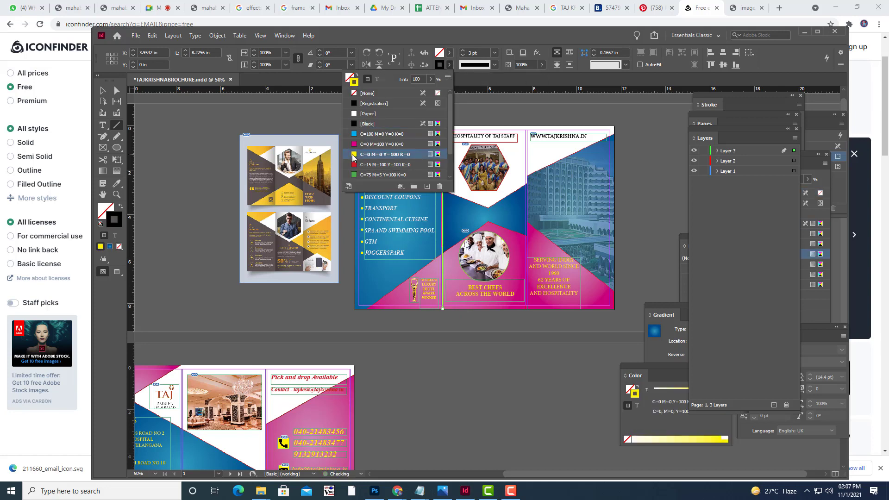
{"action": "left_click", "coordinate": [282, 115]}
Align the first yellow fold line with the panel edge and thin it to 0.5 pt.
{"action": "key", "text": "w"}
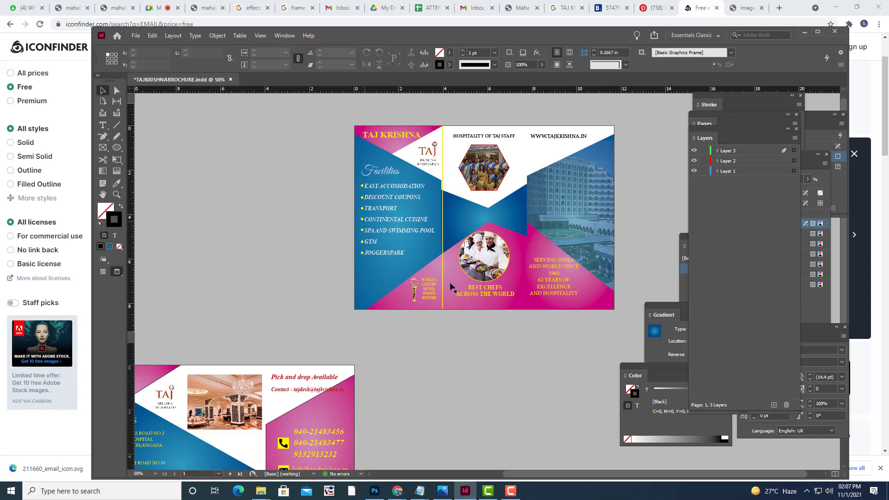
{"action": "key", "text": "w"}
{"action": "key", "text": "w"}
{"action": "key", "text": "ctrl+equal"}
{"action": "key", "text": "ctrl+equal"}
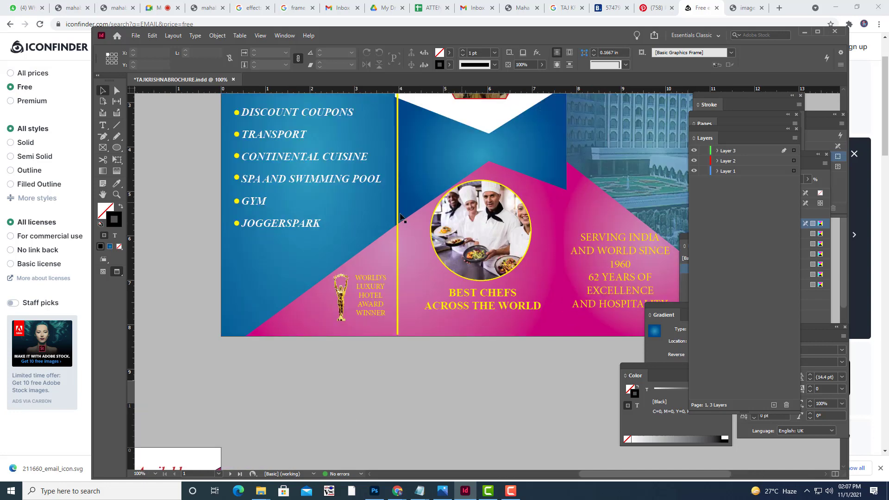
{"action": "left_click", "coordinate": [398, 212]}
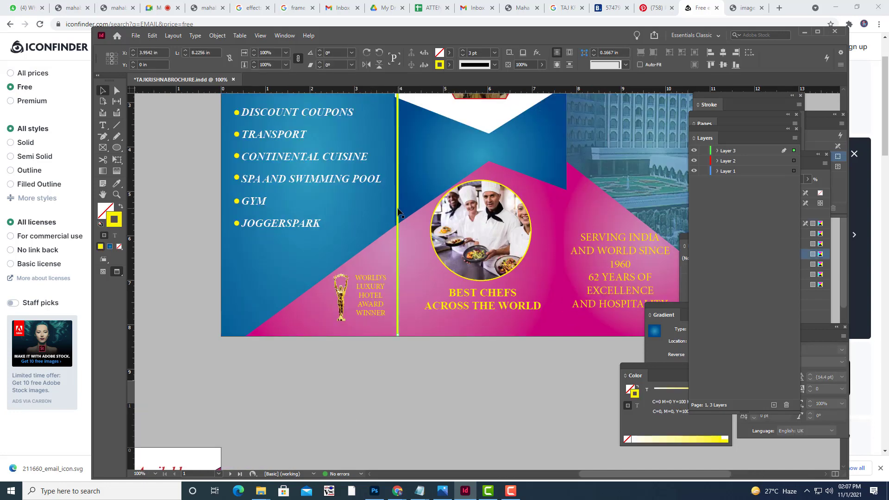
{"action": "key", "text": "w"}
{"action": "left_click_drag", "start_coordinate": [397, 212], "coordinate": [397, 211]}
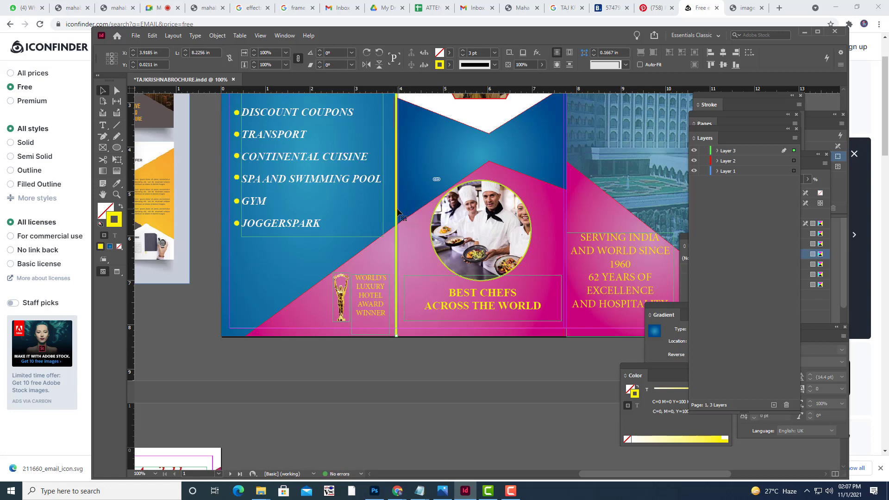
{"action": "scroll", "coordinate": [416, 220], "scroll_direction": "up", "scroll_amount": 3}
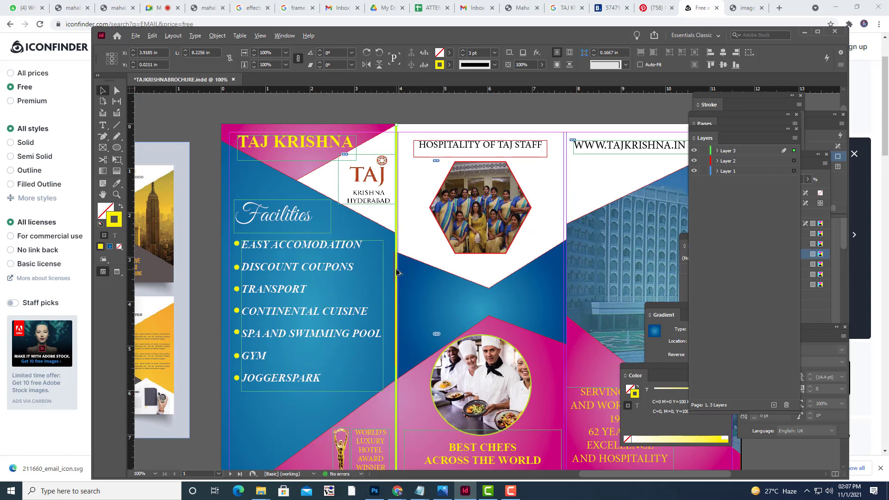
{"action": "left_click_drag", "start_coordinate": [396, 273], "coordinate": [396, 273]}
{"action": "left_click", "coordinate": [495, 53]}
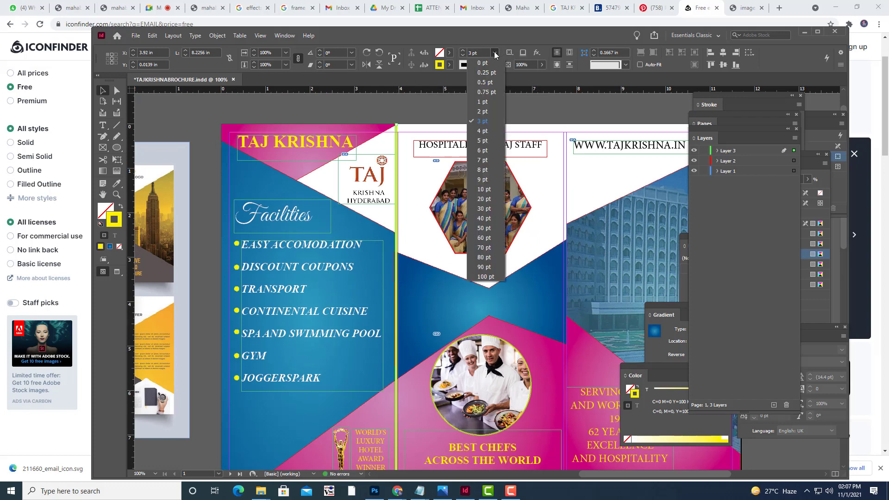
{"action": "left_click", "coordinate": [484, 83]}
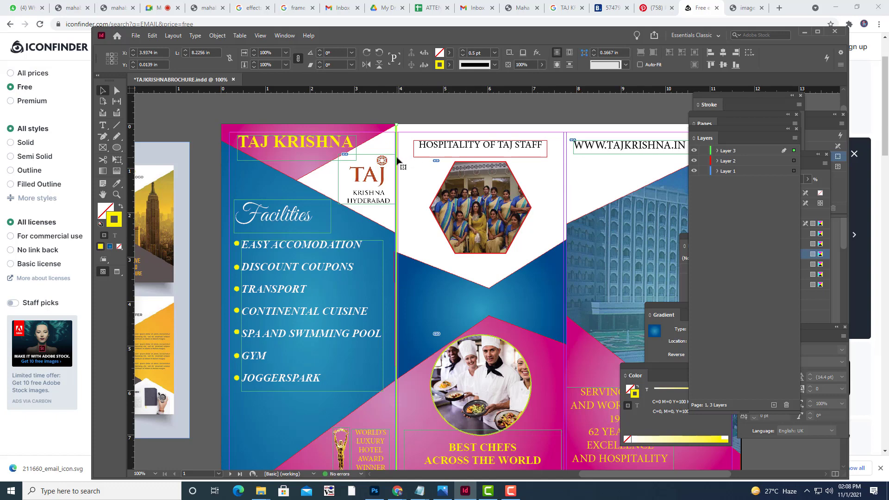
Place a second line on the second fold and trim both lines to the page top and bottom.
{"action": "left_click_drag", "start_coordinate": [397, 160], "coordinate": [567, 172]}
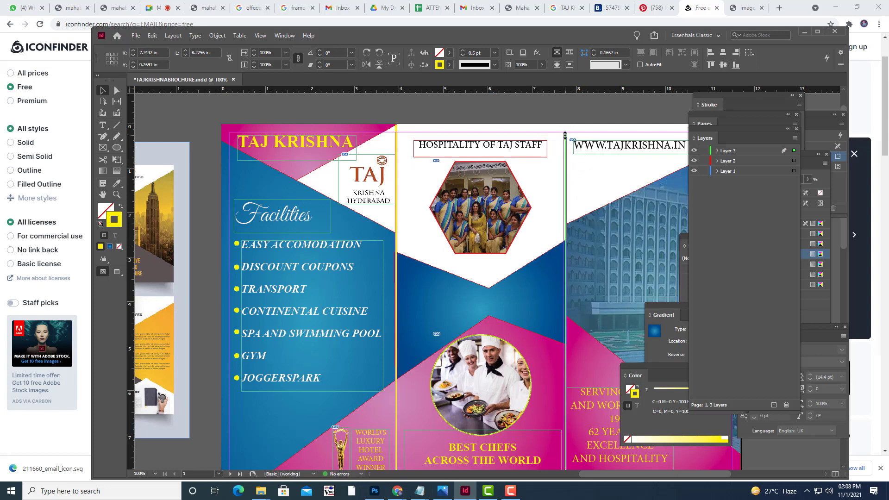
{"action": "left_click_drag", "start_coordinate": [565, 135], "coordinate": [565, 124]}
{"action": "scroll", "coordinate": [590, 121], "scroll_direction": "down", "scroll_amount": 3}
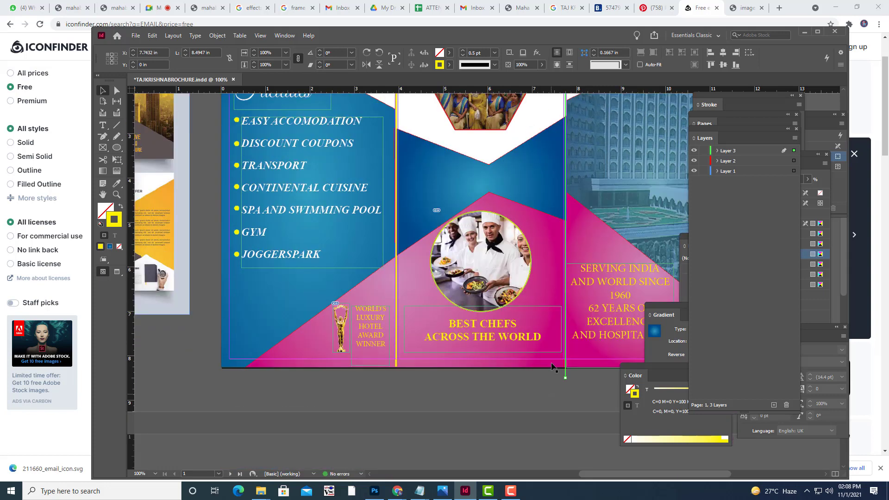
{"action": "left_click_drag", "start_coordinate": [565, 377], "coordinate": [565, 366]}
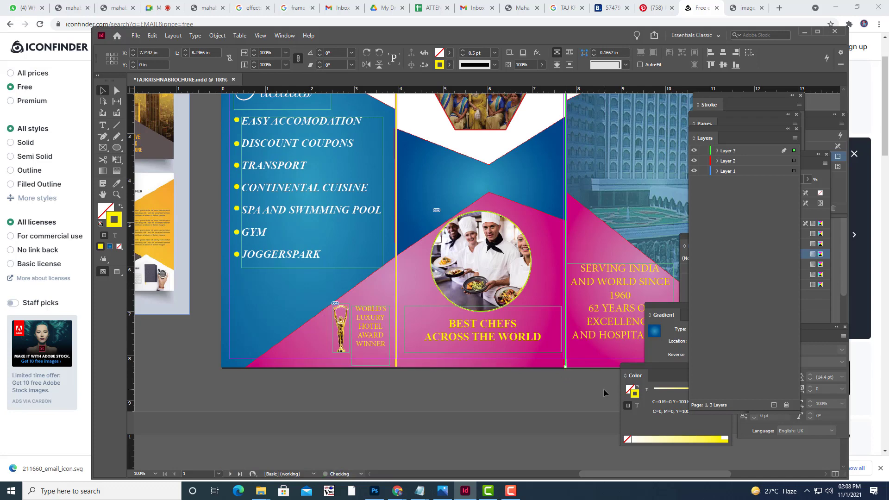
{"action": "left_click", "coordinate": [396, 364]}
{"action": "left_click_drag", "start_coordinate": [396, 367], "coordinate": [397, 368]}
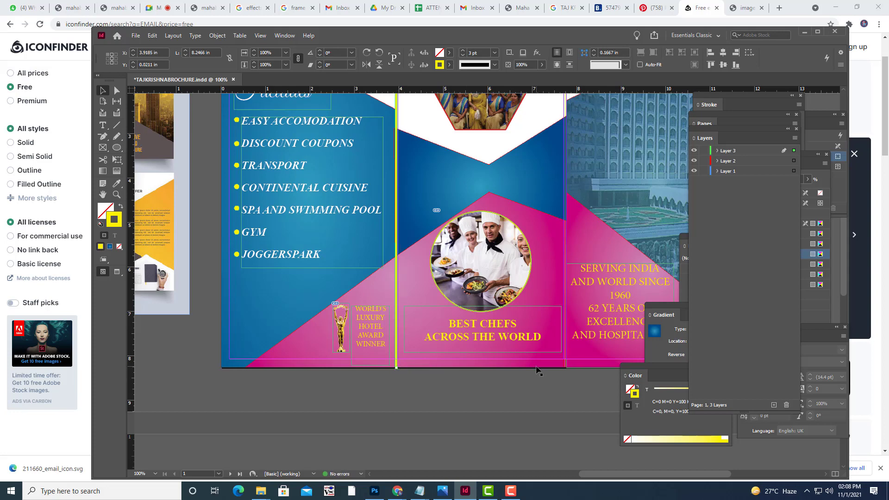
Preview the fold lines, reapply 0.5 pt weight to the first one, and select the stray pasteboard frame.
{"action": "key", "text": "w"}
{"action": "left_click", "coordinate": [517, 390]}
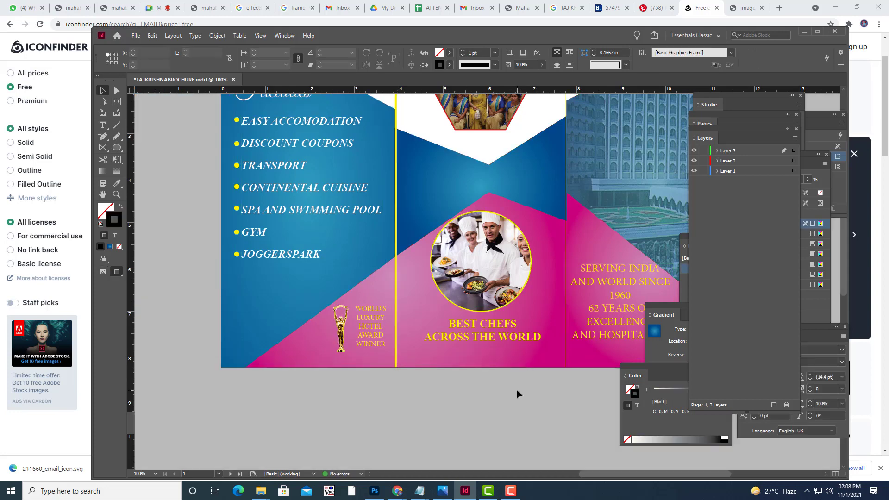
{"action": "scroll", "coordinate": [516, 389], "scroll_direction": "up", "scroll_amount": 3}
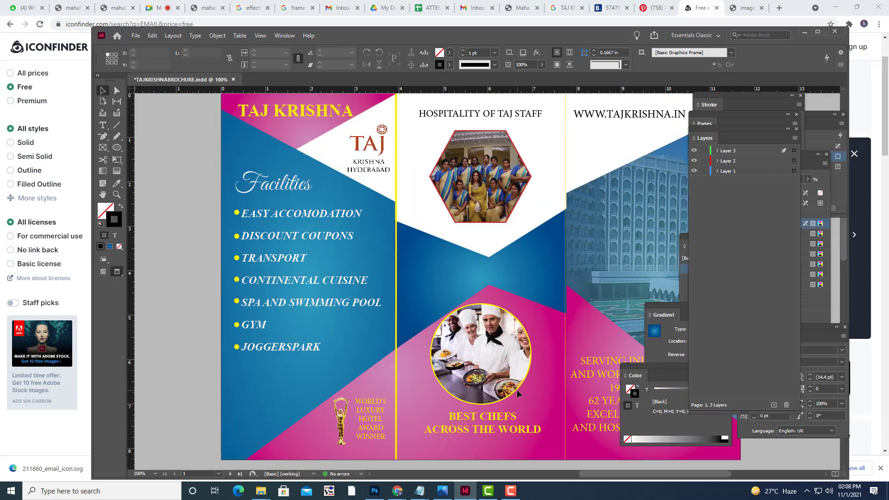
{"action": "left_click", "coordinate": [397, 177]}
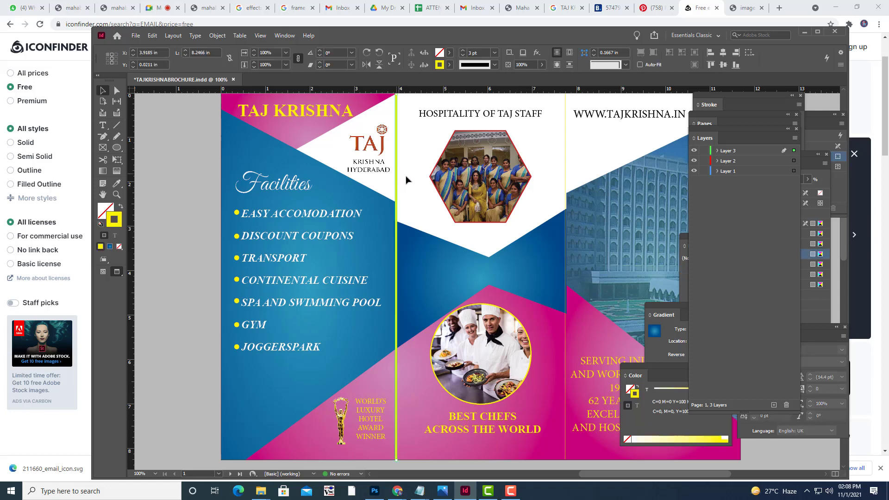
{"action": "left_click", "coordinate": [494, 56]}
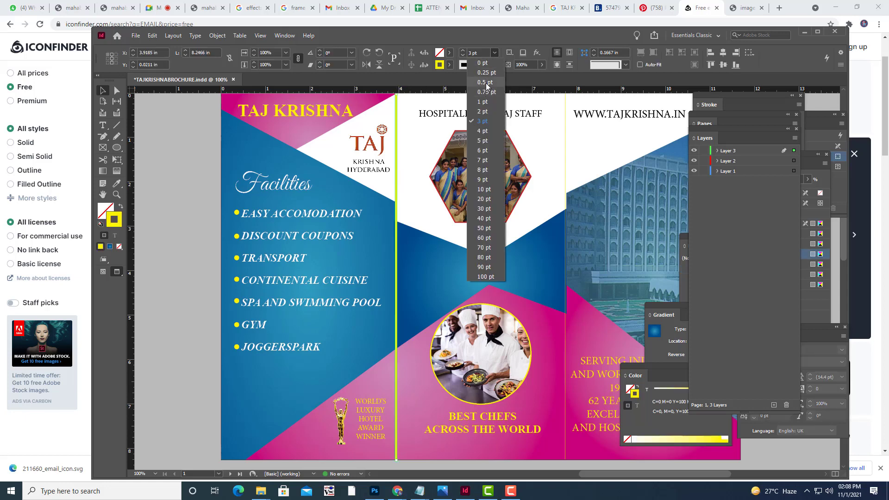
{"action": "left_click", "coordinate": [485, 82]}
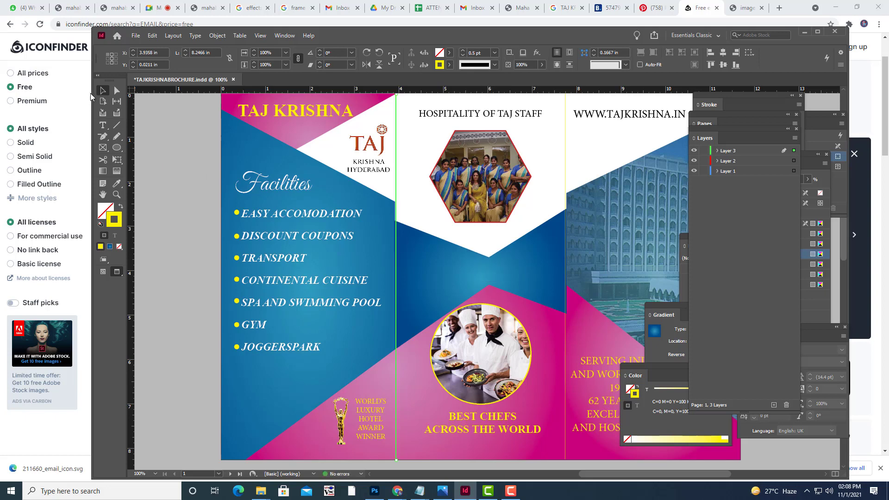
{"action": "left_click", "coordinate": [175, 150]}
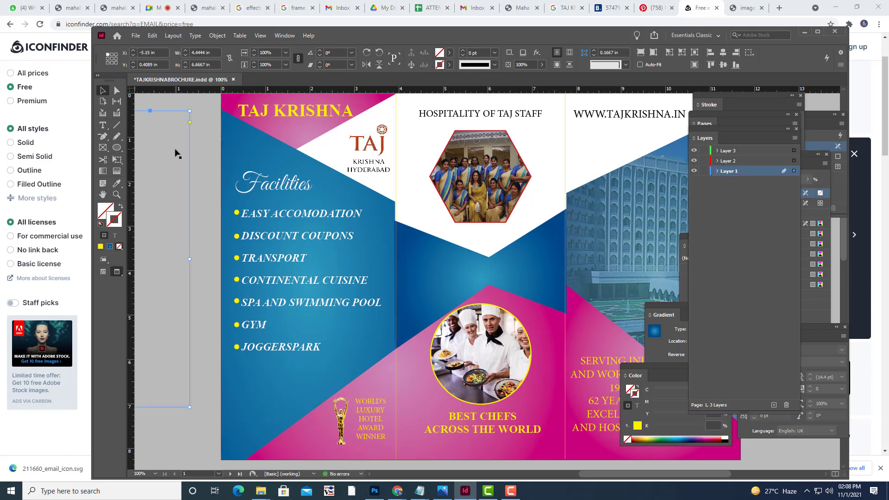
Delete the empty pasteboard frame and zoom in on the back spread with guides visible.
{"action": "key", "text": "ctrl+minus"}
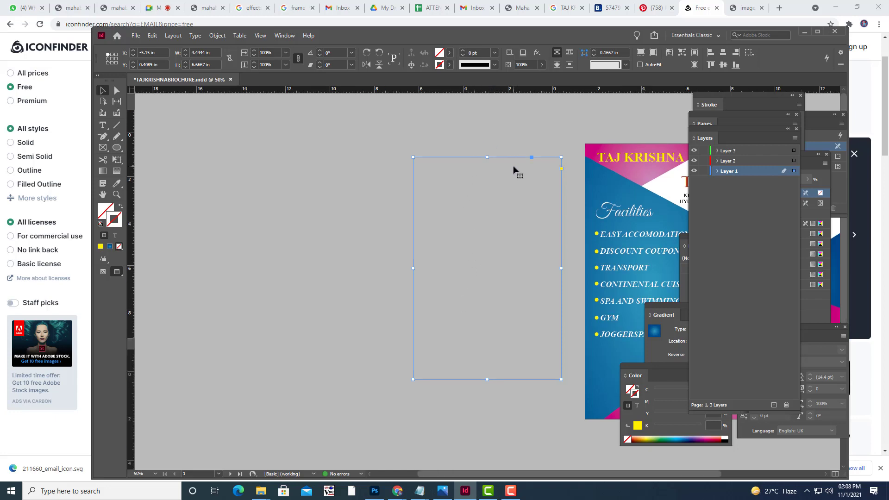
{"action": "key", "text": "ctrl+minus"}
{"action": "key", "text": "ctrl+minus"}
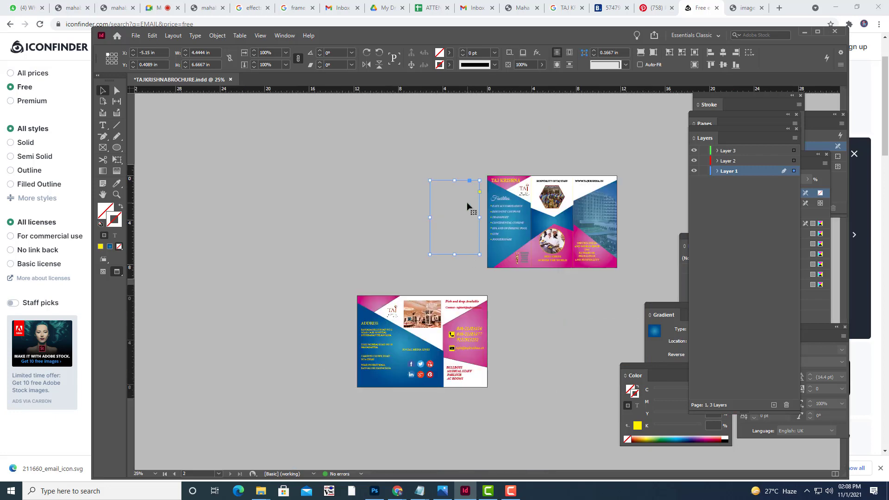
{"action": "key", "text": "Delete"}
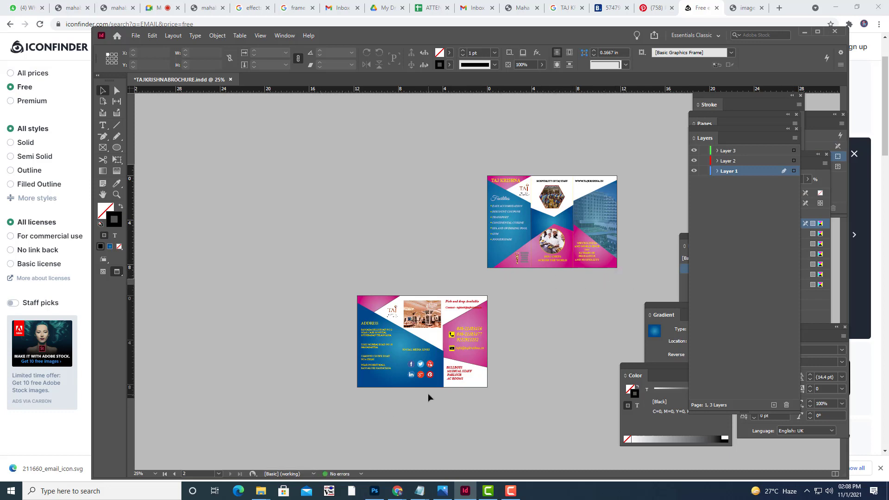
{"action": "key", "text": "ctrl+equal"}
{"action": "key", "text": "ctrl+equal"}
{"action": "scroll", "coordinate": [421, 329], "scroll_direction": "down", "scroll_amount": 5}
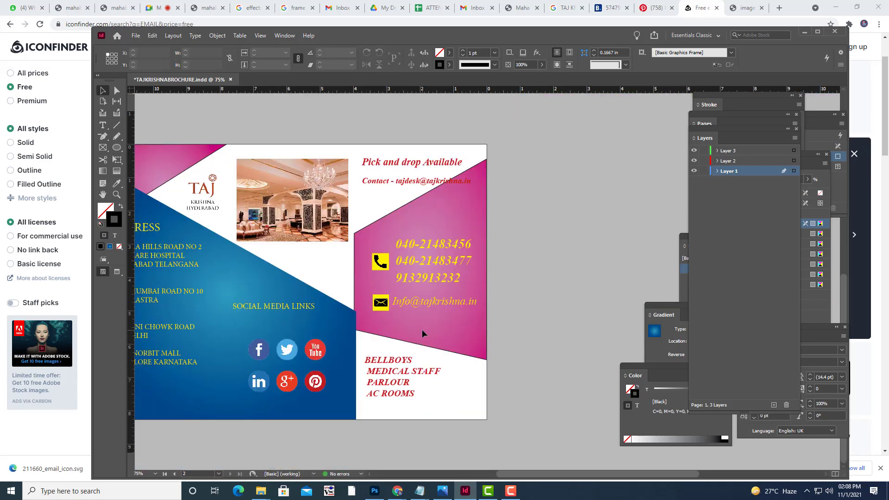
{"action": "key", "text": "w"}
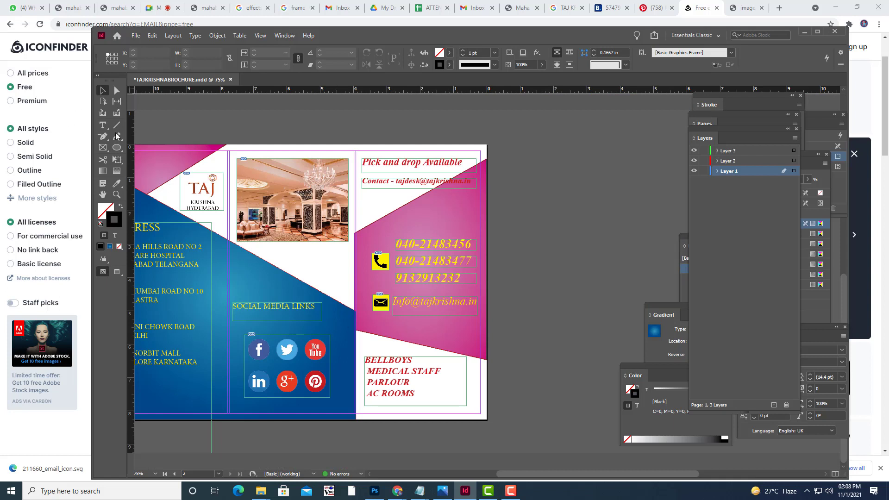
Draw a vertical line on the back spread's first fold with a yellow 0.5 pt stroke.
{"action": "left_click", "coordinate": [117, 125]}
{"action": "left_click_drag", "start_coordinate": [230, 147], "coordinate": [231, 421]}
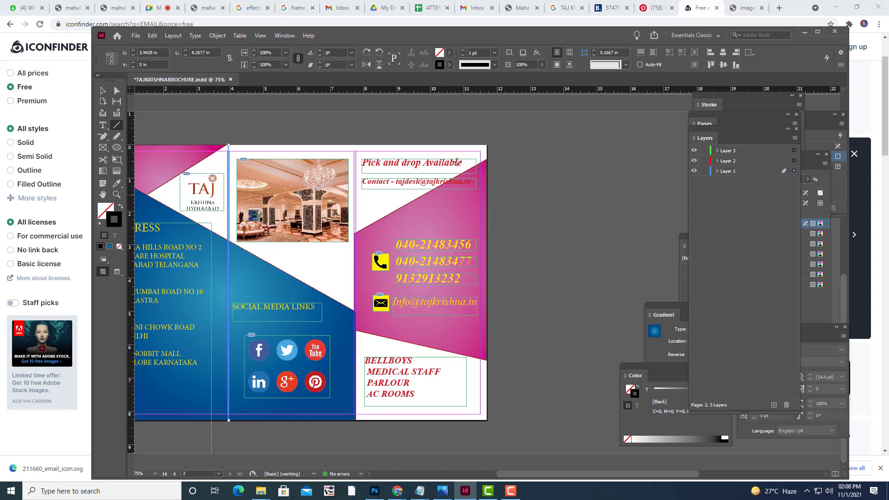
{"action": "left_click", "coordinate": [450, 65]}
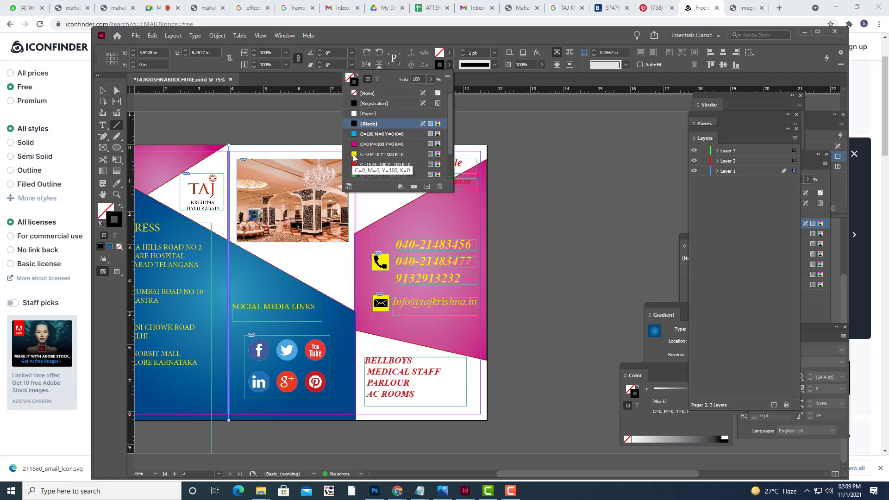
{"action": "left_click", "coordinate": [355, 156]}
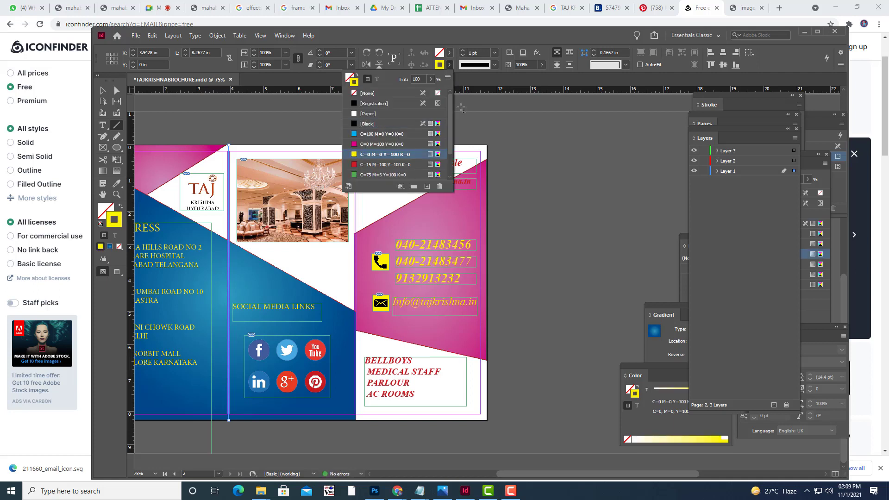
{"action": "left_click", "coordinate": [494, 53]}
{"action": "left_click", "coordinate": [486, 83]}
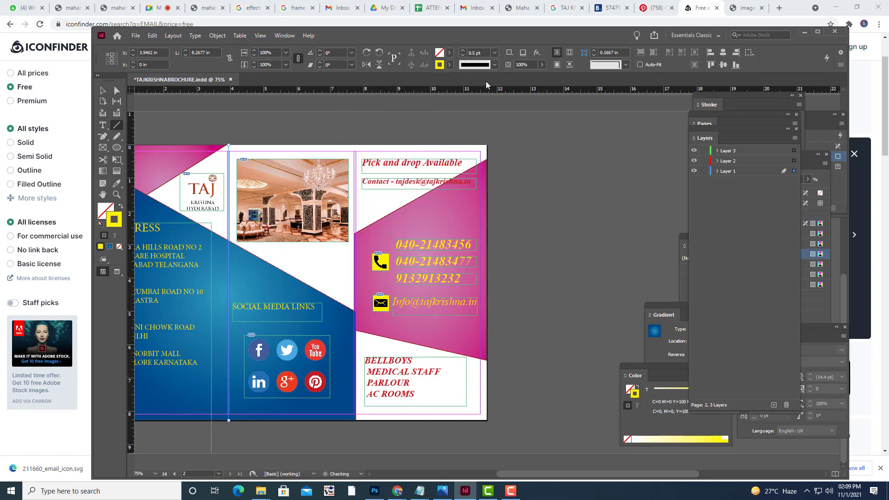
Move the divider onto the right fold, align its top with the page top, and preview the page.
{"action": "left_click", "coordinate": [103, 91]}
{"action": "left_click_drag", "start_coordinate": [229, 324], "coordinate": [355, 326]}
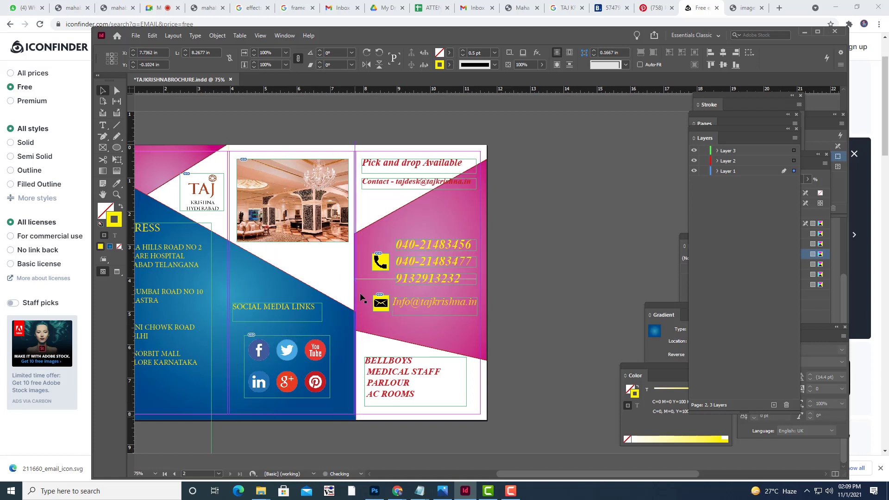
{"action": "left_click_drag", "start_coordinate": [354, 143], "coordinate": [355, 145]}
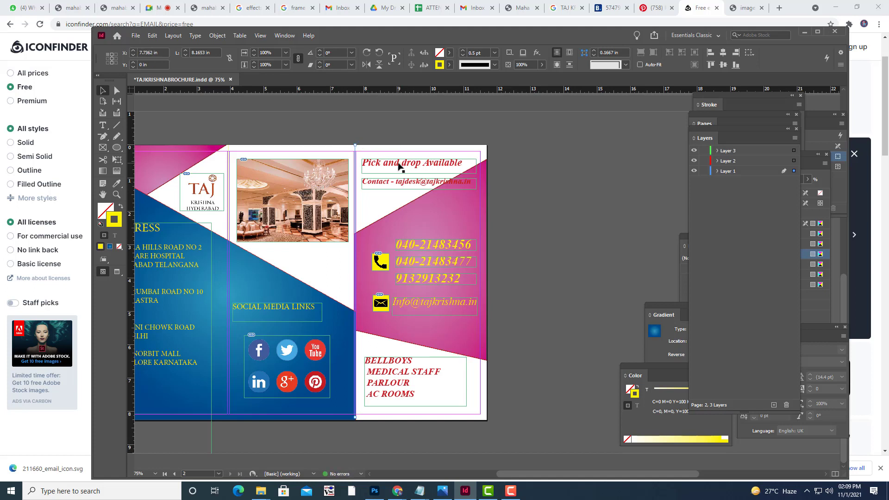
{"action": "left_click", "coordinate": [228, 151]}
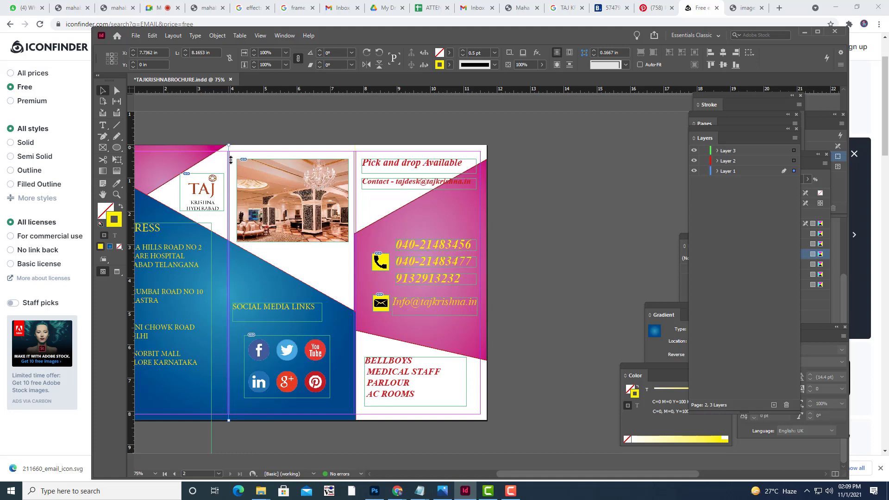
{"action": "left_click", "coordinate": [382, 124]}
{"action": "key", "text": "w"}
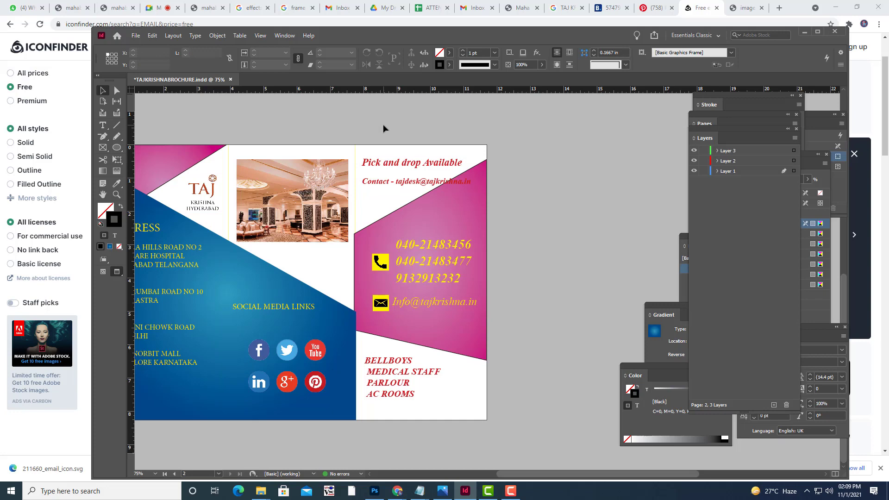
Export the brochure as an Adobe PDF (Print) file named TAJKRISHNABROCHURE in TRIFOLDBROCHURE, then minimize InDesign.
{"action": "key", "text": "ctrl+minus"}
{"action": "key", "text": "ctrl+minus"}
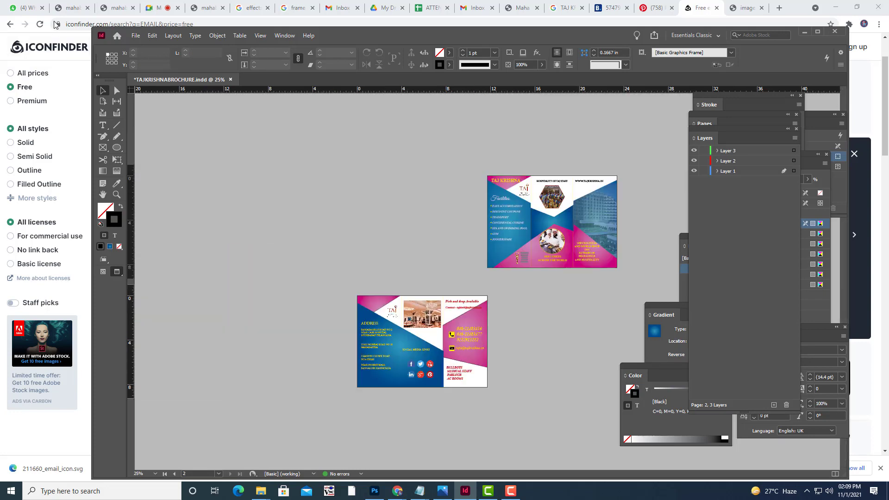
{"action": "left_click", "coordinate": [136, 36]}
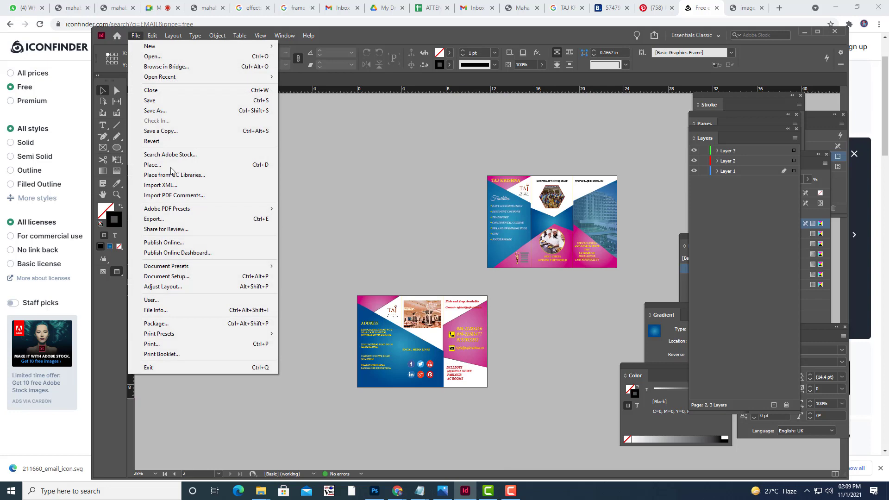
{"action": "left_click", "coordinate": [176, 221]}
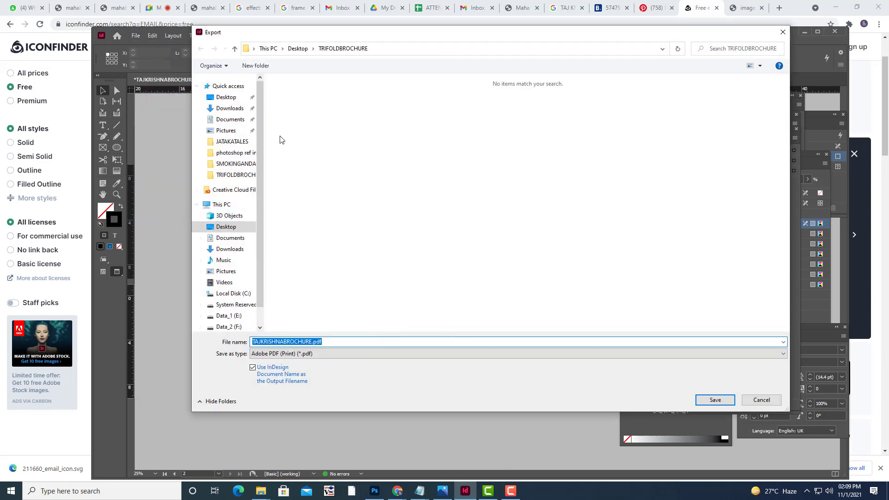
{"action": "left_click", "coordinate": [338, 341]}
{"action": "left_click_drag", "start_coordinate": [337, 341], "coordinate": [312, 342]}
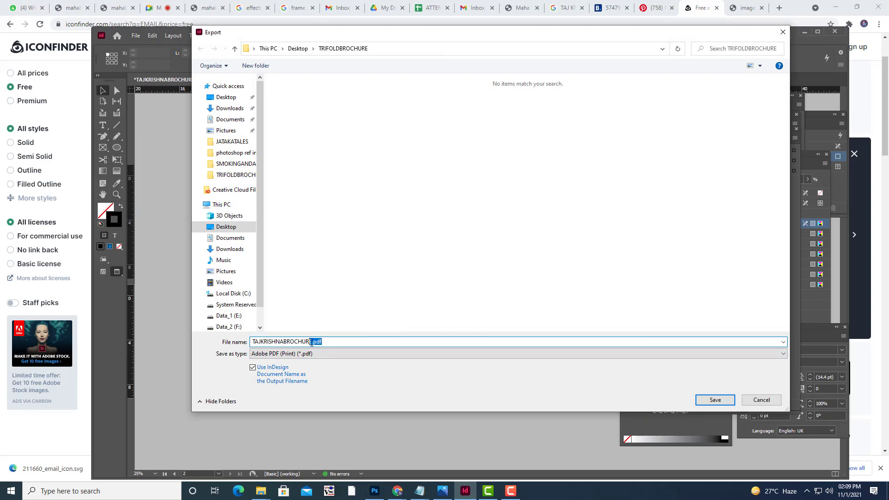
{"action": "key", "text": "BackSpace"}
{"action": "left_click", "coordinate": [706, 400]}
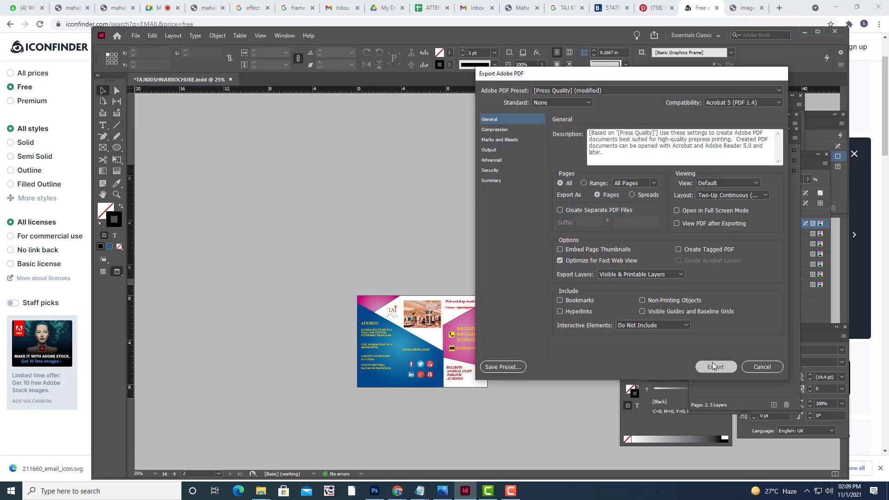
{"action": "left_click", "coordinate": [711, 362]}
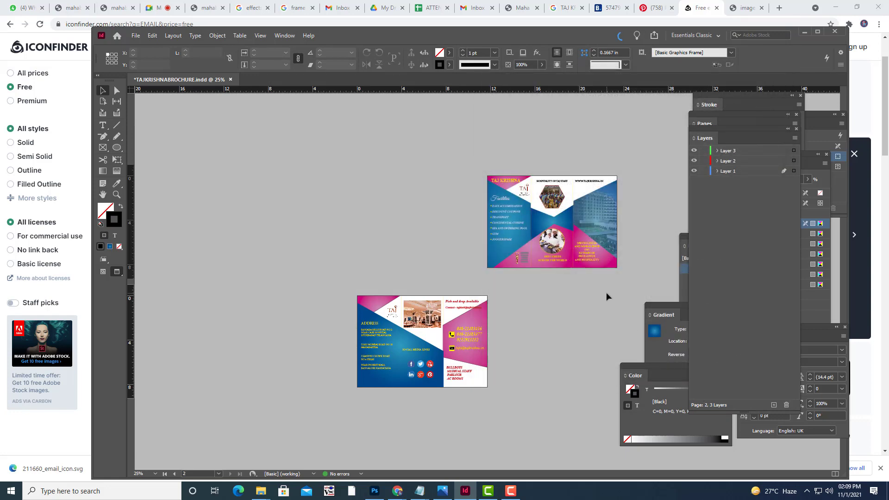
{"action": "left_click", "coordinate": [803, 30]}
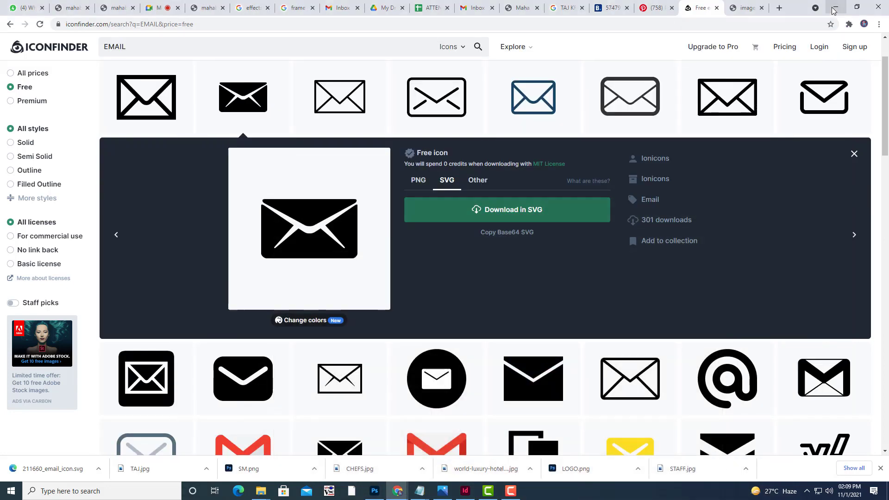
From the desktop, open the TRIFOLDBROCHURE folder and open TAJKRISHNABROCHURE.pdf in Edge.
{"action": "key", "text": "super+d"}
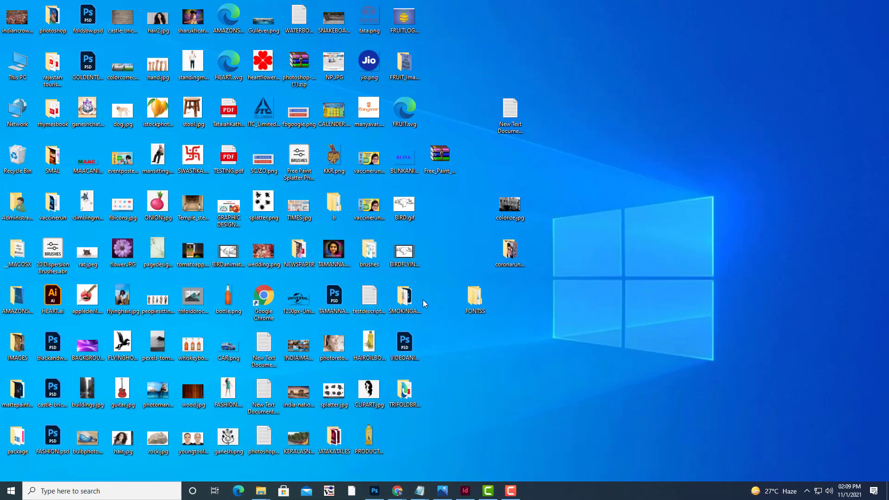
{"action": "double_click", "coordinate": [401, 406]}
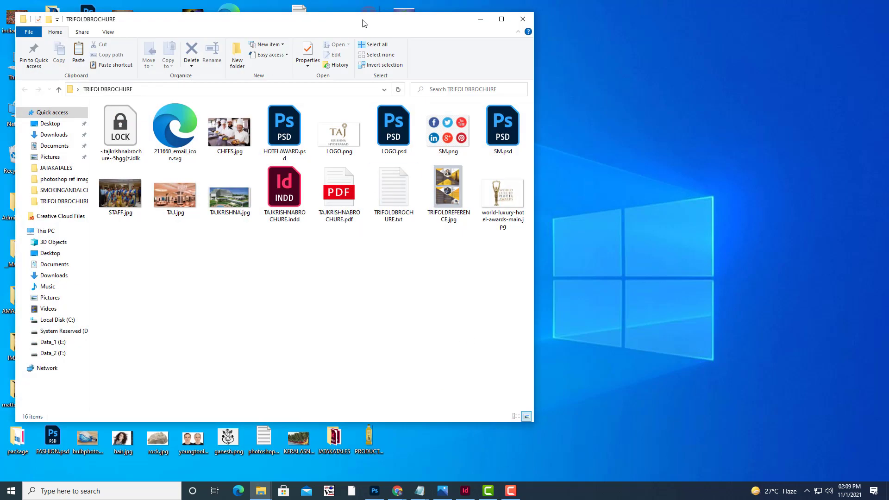
{"action": "left_click_drag", "start_coordinate": [363, 21], "coordinate": [475, 49]}
{"action": "left_click", "coordinate": [447, 236]}
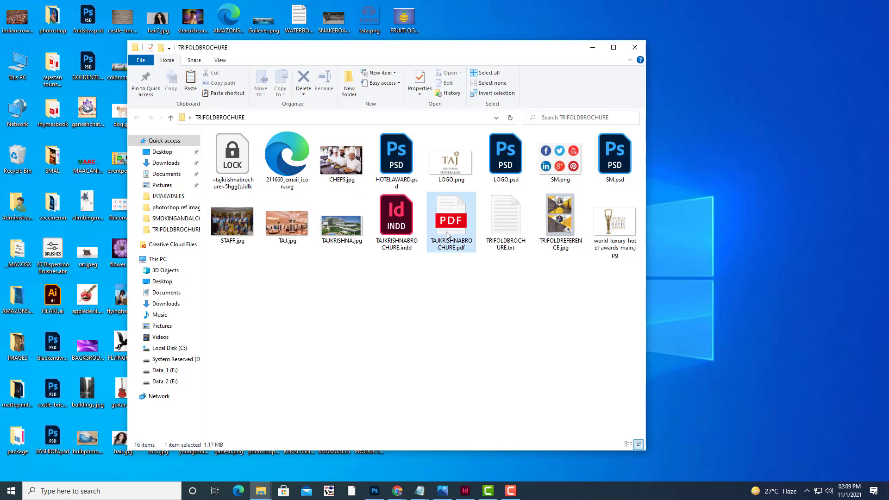
{"action": "double_click", "coordinate": [447, 236]}
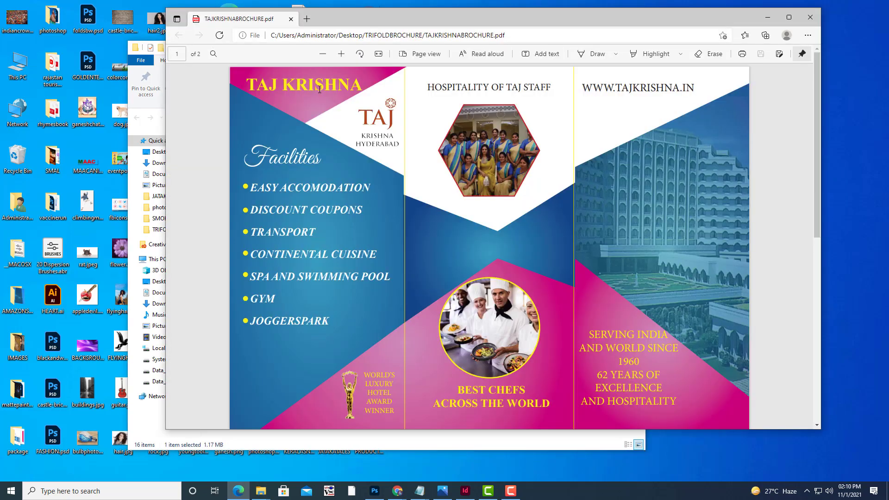
Zoom the PDF out two steps and scroll between page 1 and page 2 to check both.
{"action": "scroll", "coordinate": [486, 227], "scroll_direction": "down", "scroll_amount": 8}
{"action": "scroll", "coordinate": [486, 226], "scroll_direction": "up", "scroll_amount": 8}
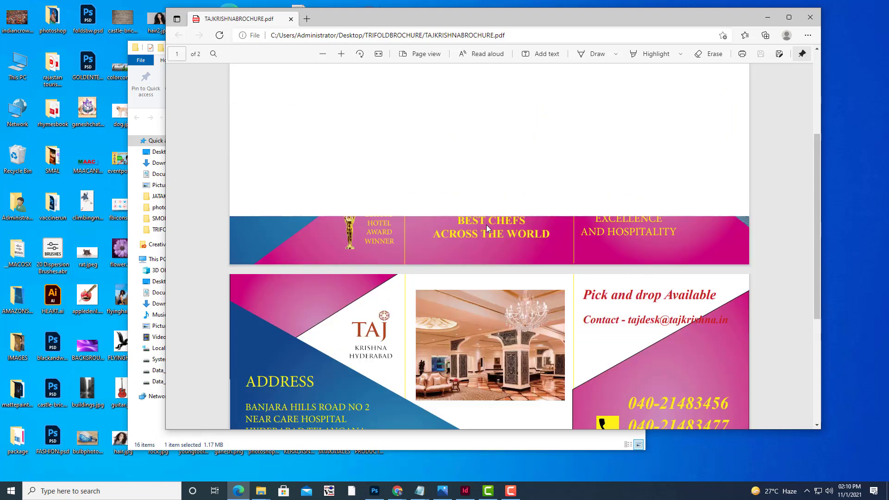
{"action": "left_click", "coordinate": [322, 54]}
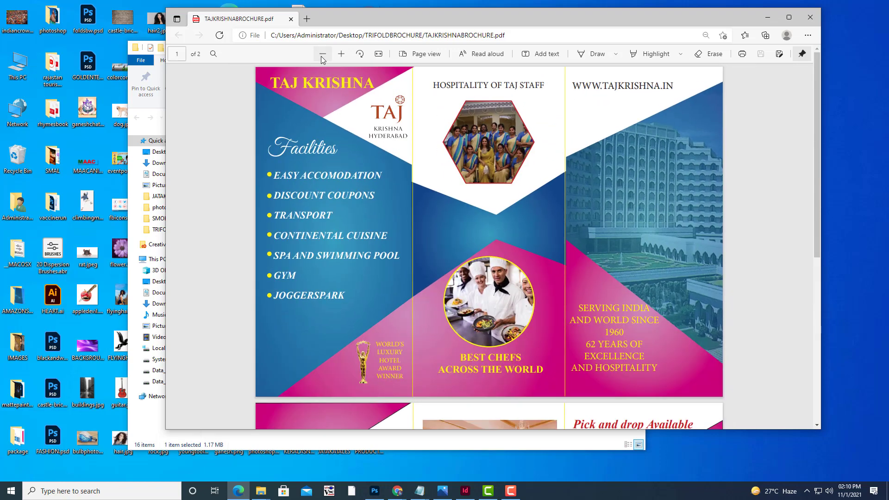
{"action": "left_click", "coordinate": [322, 53]}
{"action": "scroll", "coordinate": [597, 256], "scroll_direction": "down", "scroll_amount": 5}
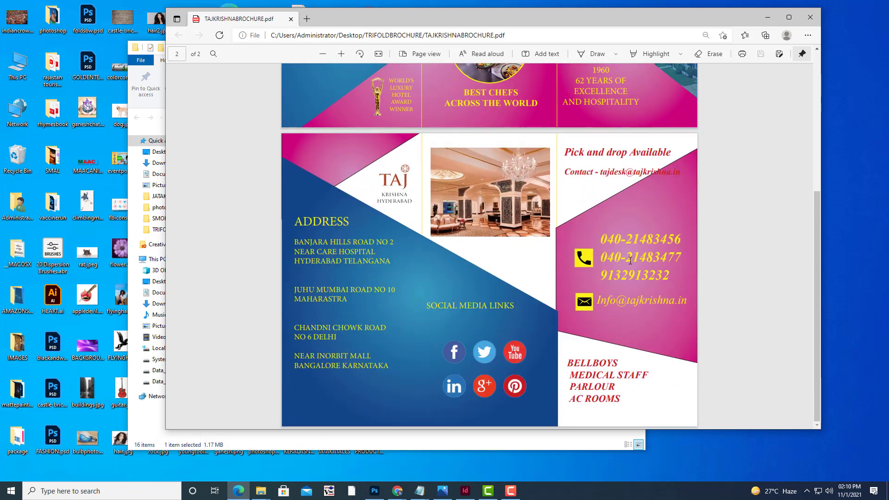
{"action": "scroll", "coordinate": [597, 255], "scroll_direction": "up", "scroll_amount": 5}
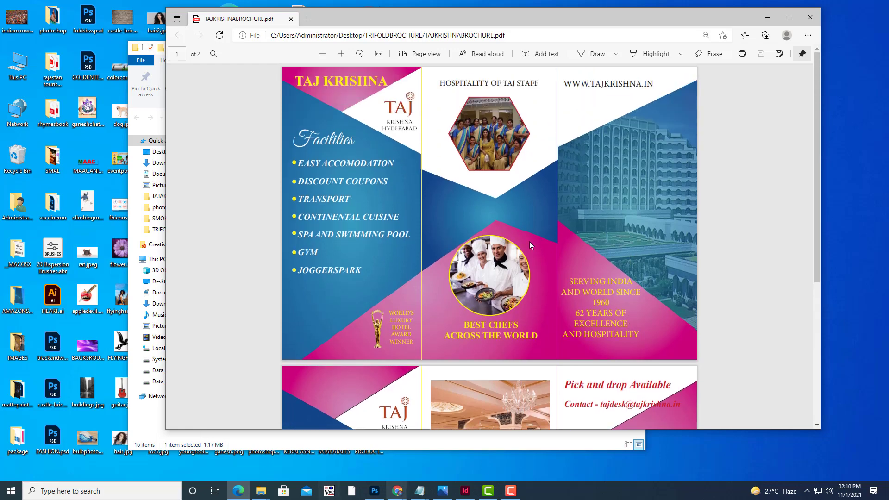
{"action": "scroll", "coordinate": [529, 240], "scroll_direction": "down", "scroll_amount": 5}
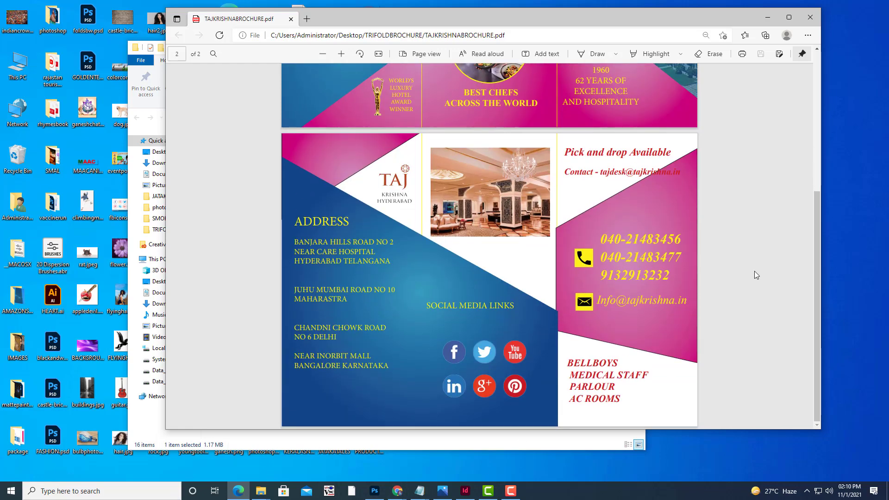